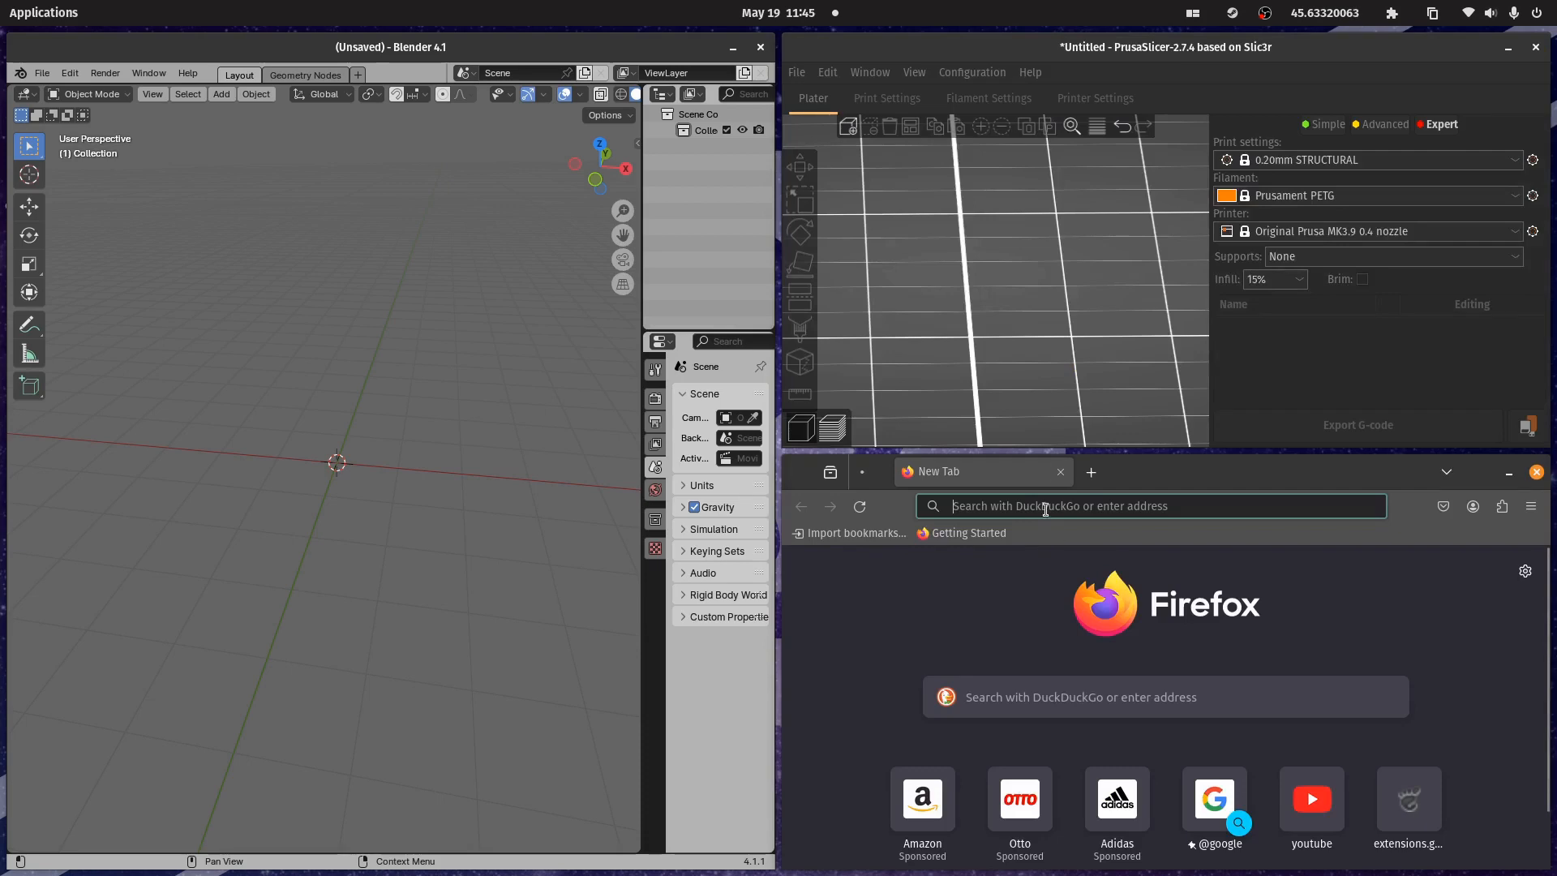
- Open the Printables files page for the model Prusa Enclosure V2 - MMU2S and look through its overview
click(1044, 507)
click(1008, 630)
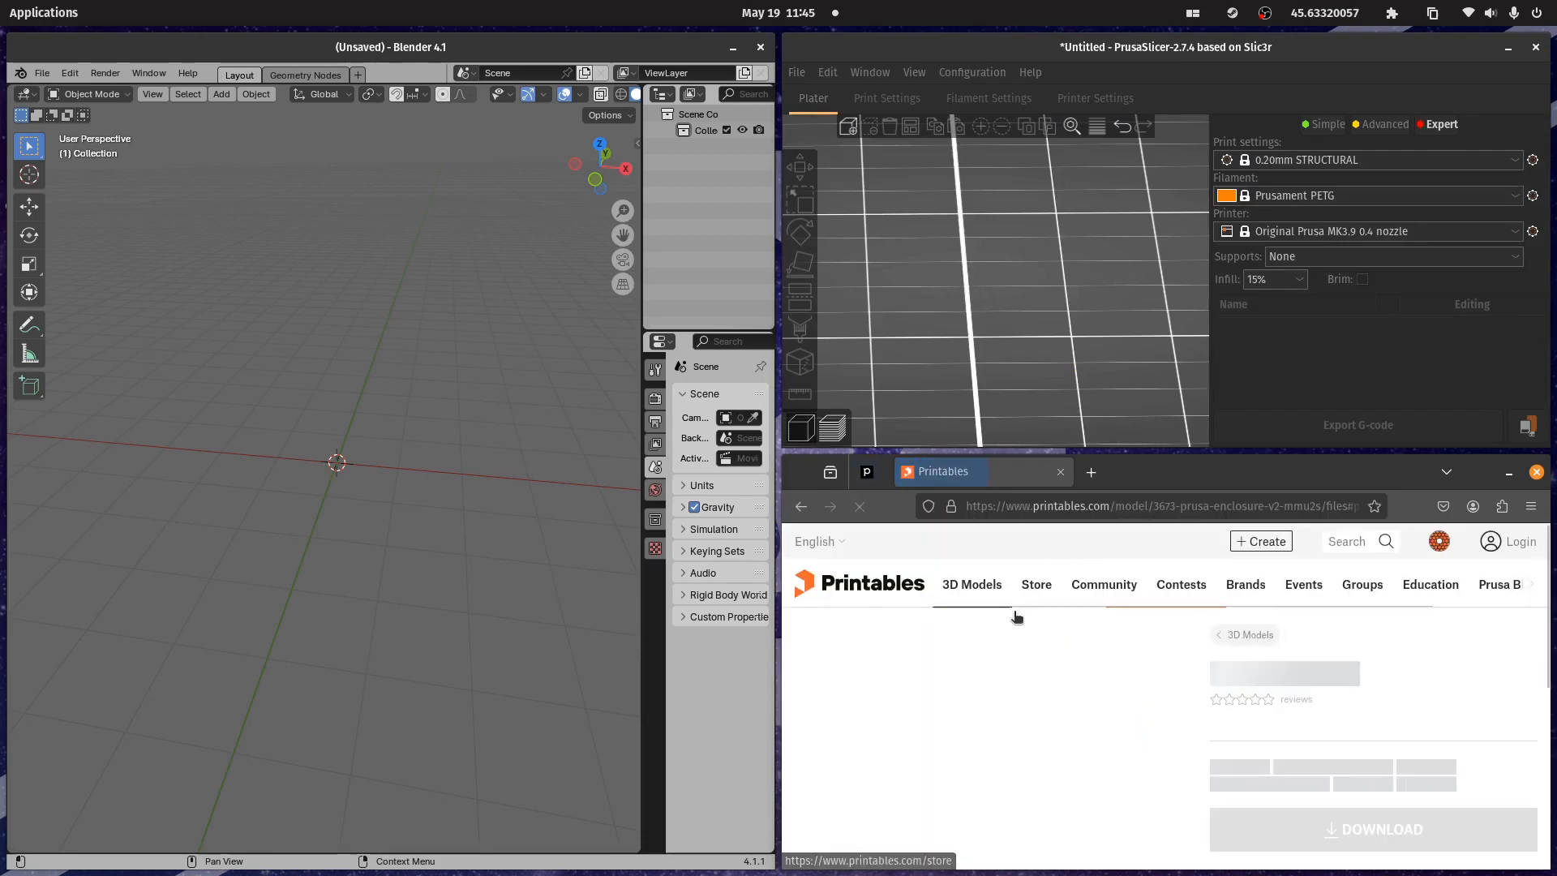
click(1531, 545)
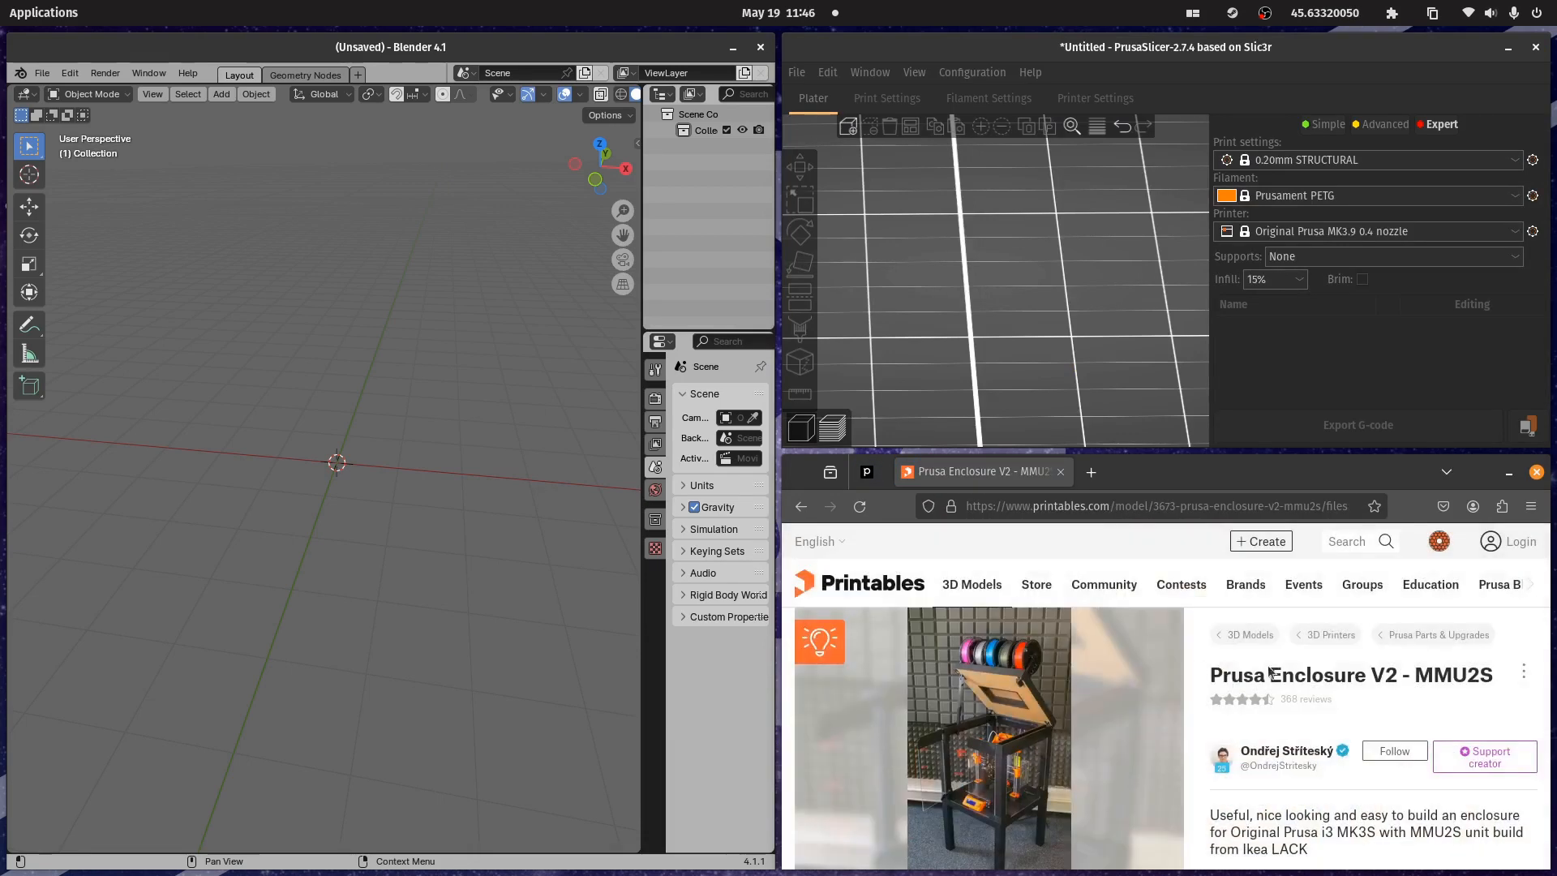
scroll(1081, 667, down, 10)
scroll(1081, 666, up, 10)
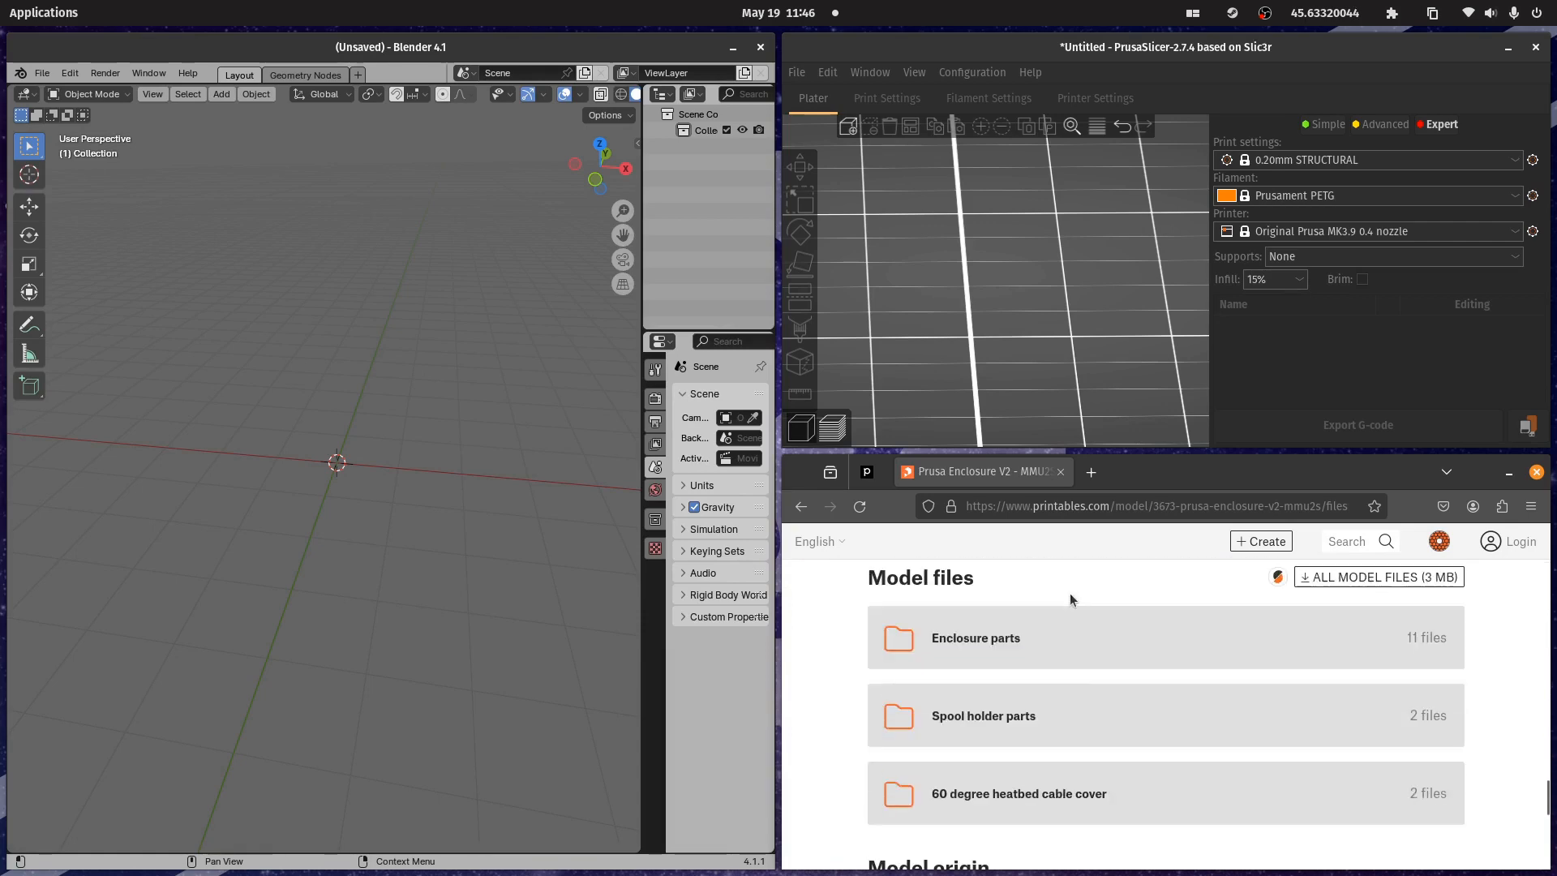
- Preview prusa_mmu_enclosure_4.3mf from the Enclosure parts folder, and close the browser
scroll(1067, 596, down, 3)
scroll(1046, 616, up, 3)
click(965, 646)
scroll(963, 647, down, 5)
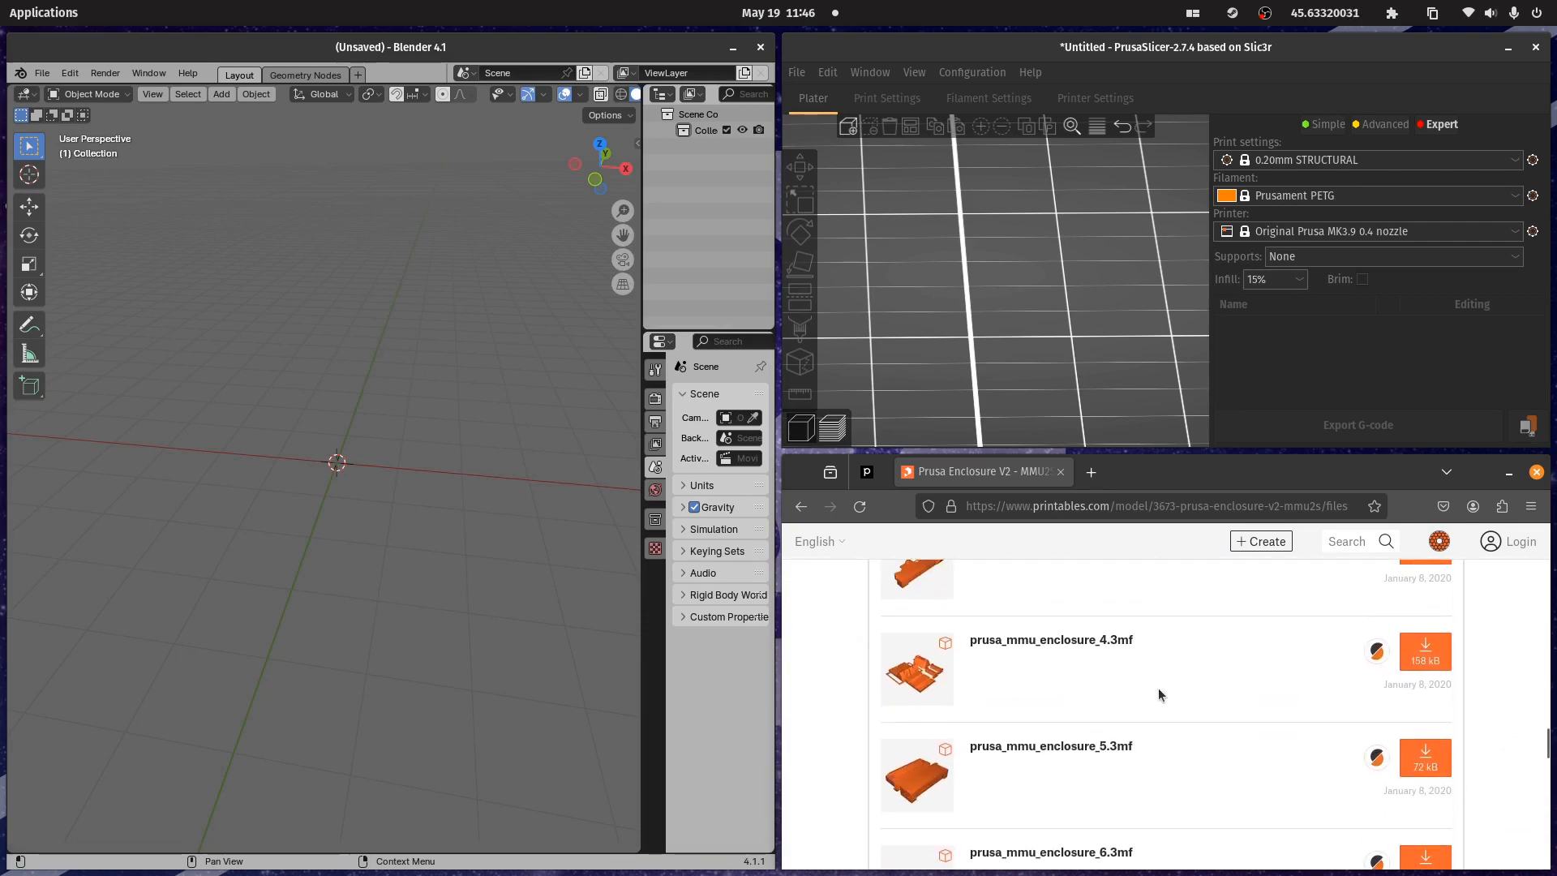
click(904, 673)
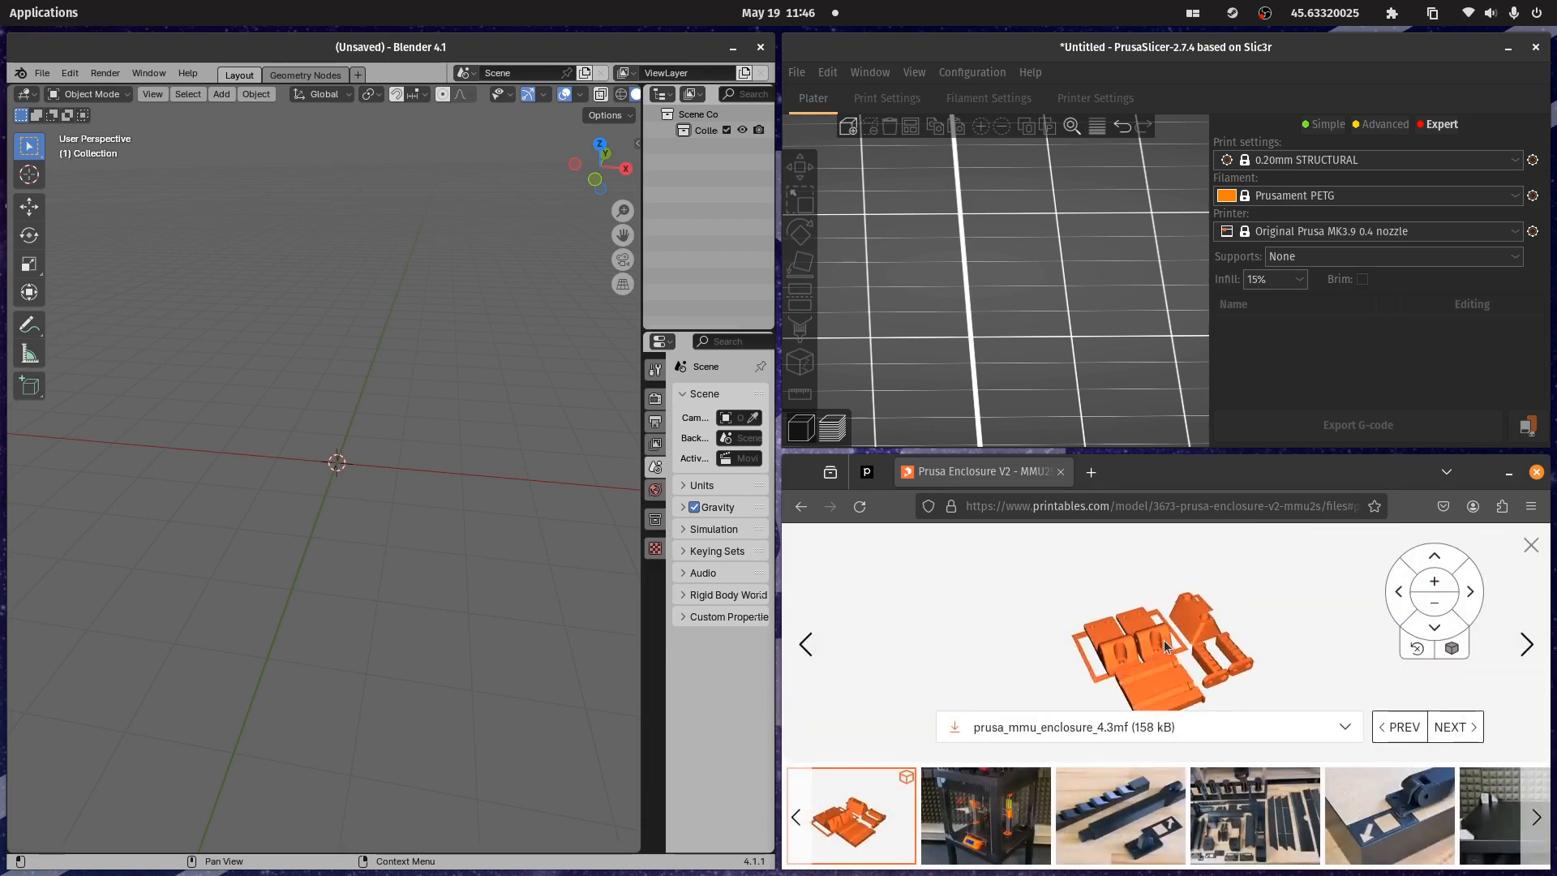
click(1536, 471)
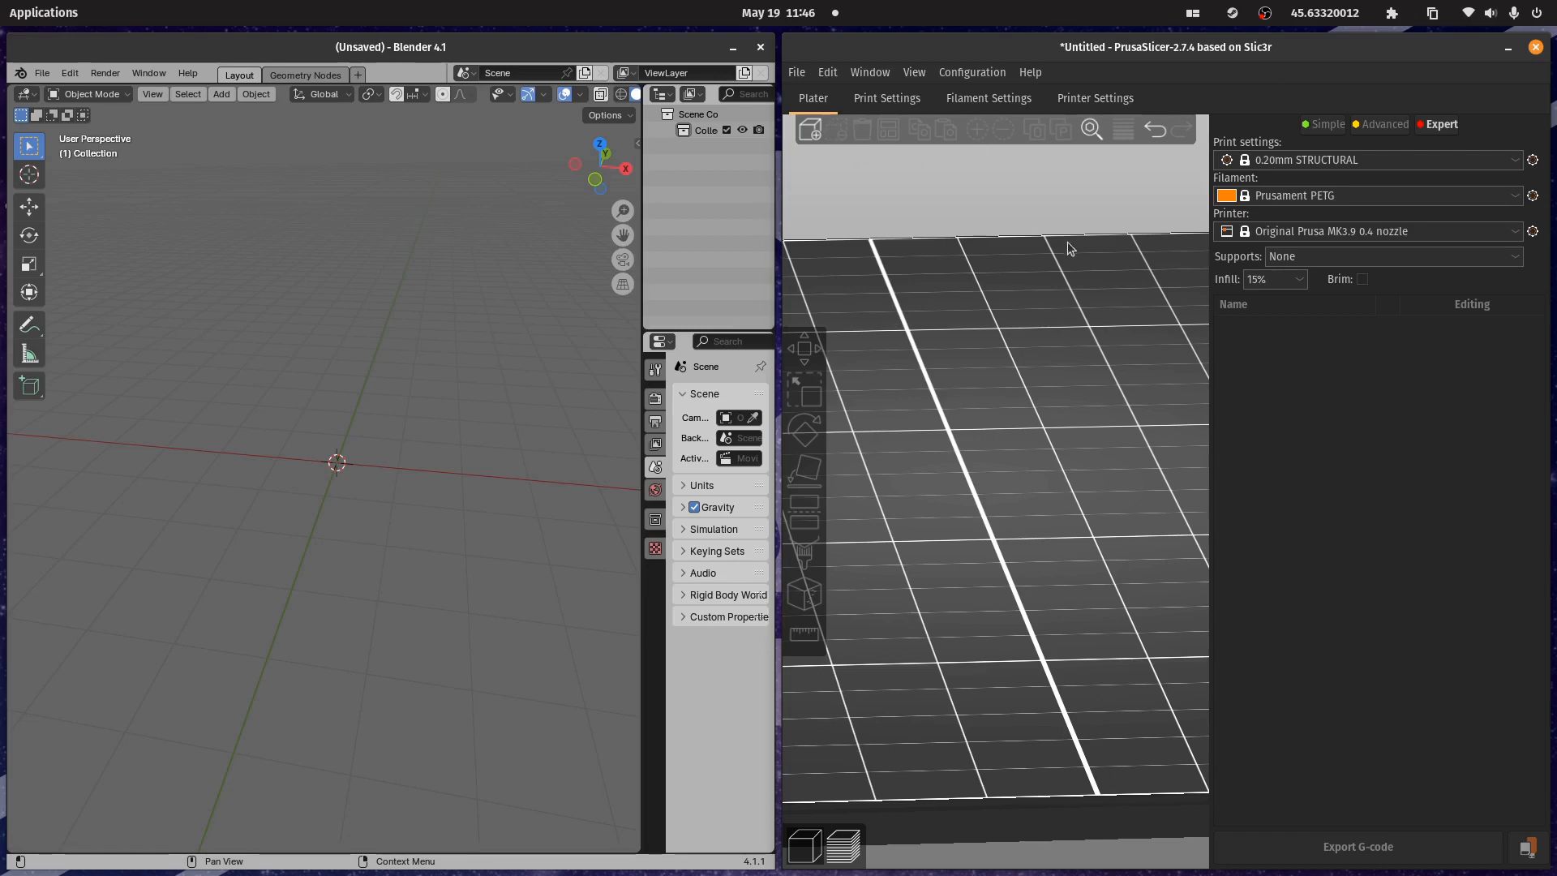
- Import prusa_mmu_enclosure_4.3mf into PrusaSlicer from the Prusa enclosure models folder
click(812, 132)
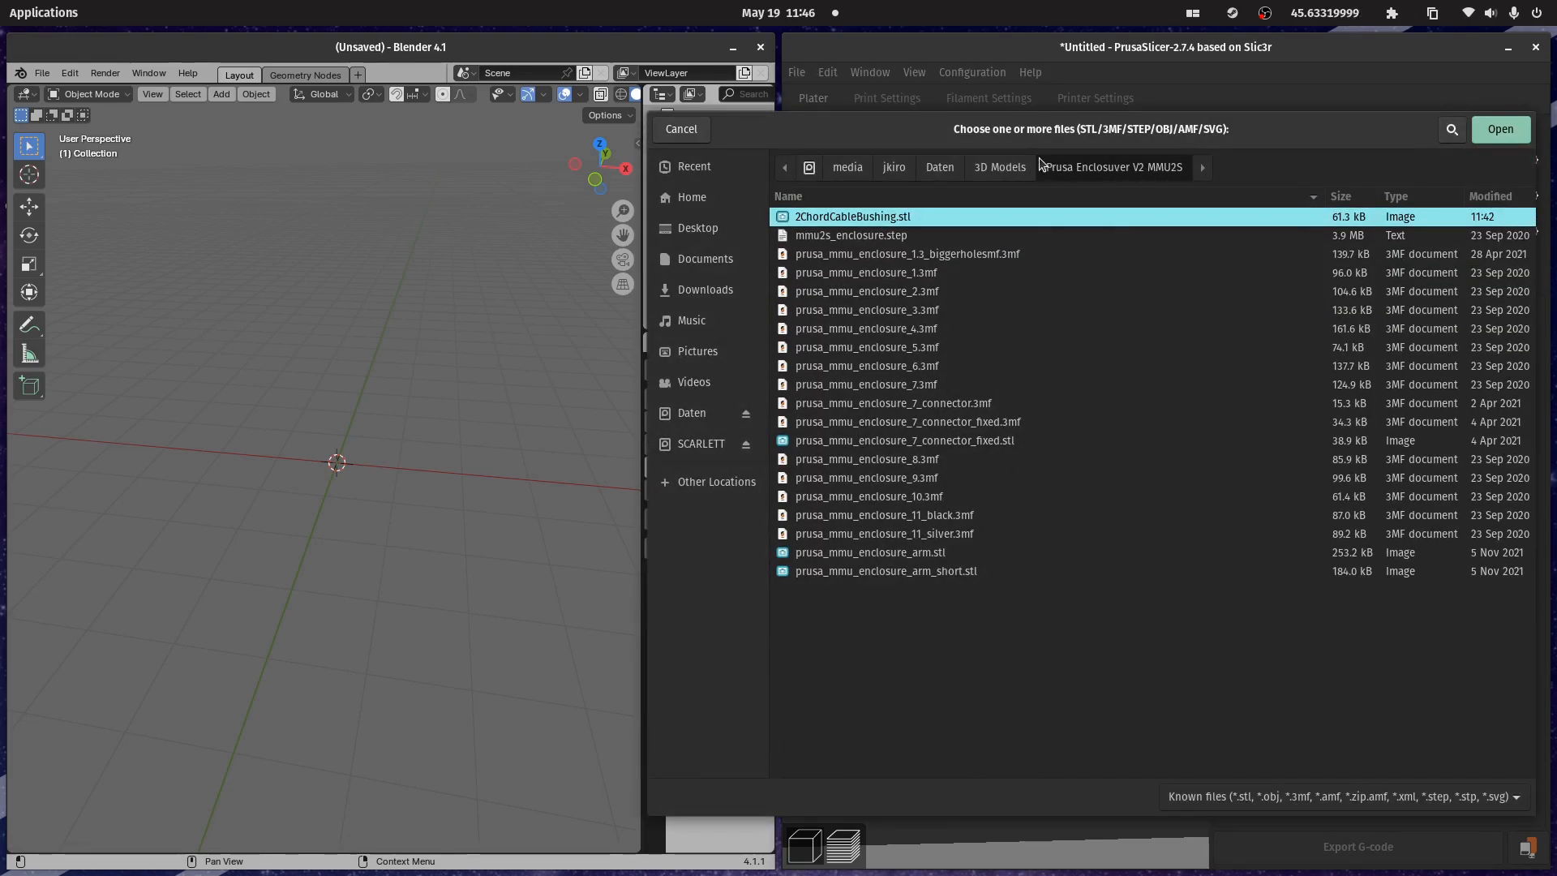
double_click(909, 328)
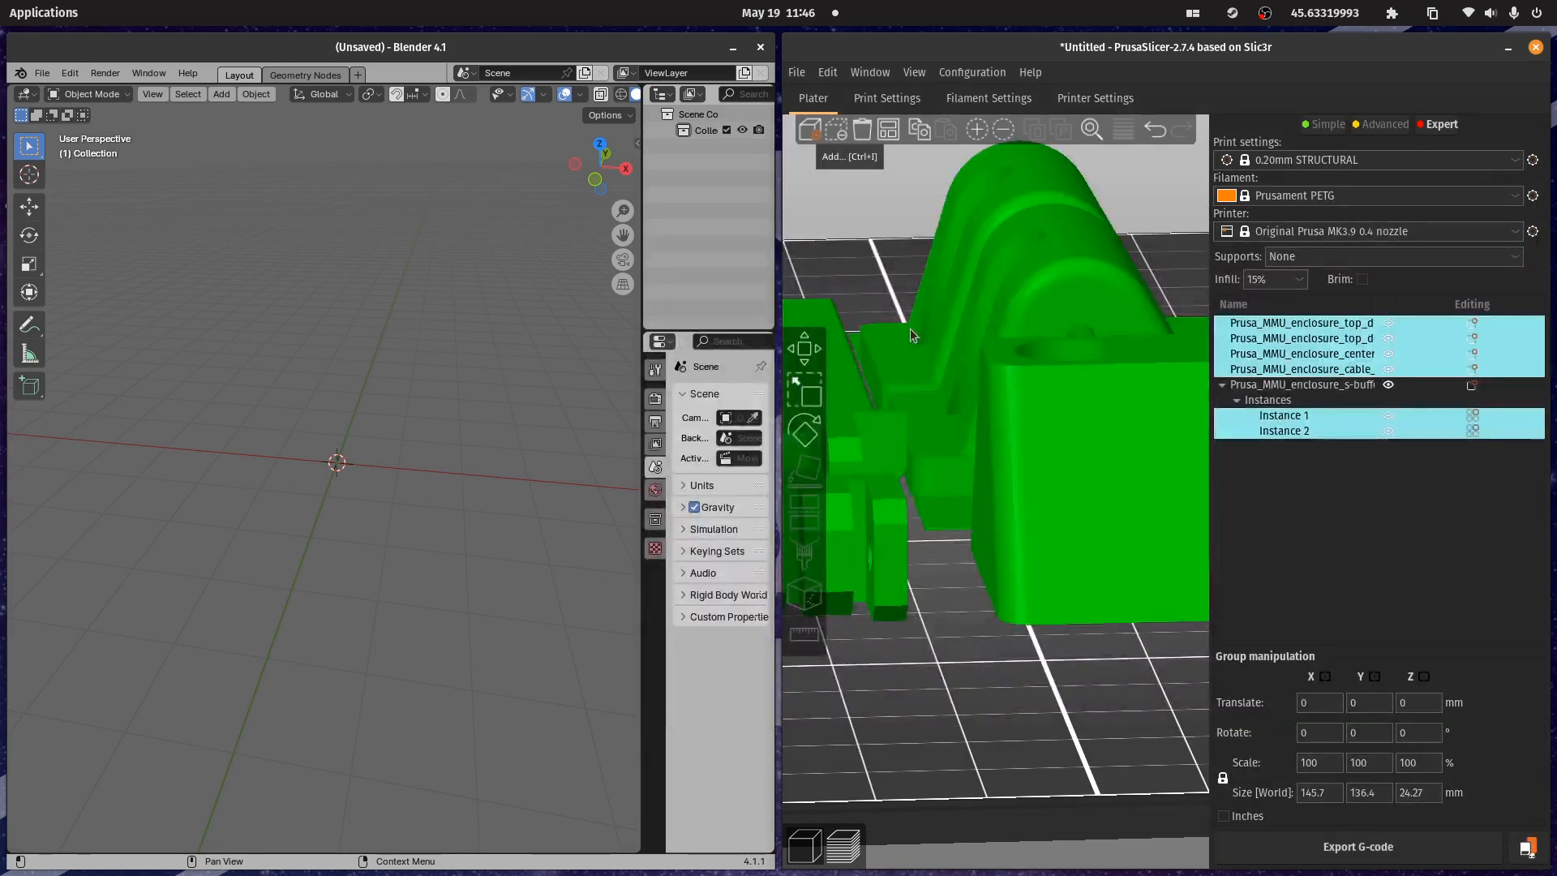
scroll(989, 657, down, 5)
drag(984, 666, 1033, 700)
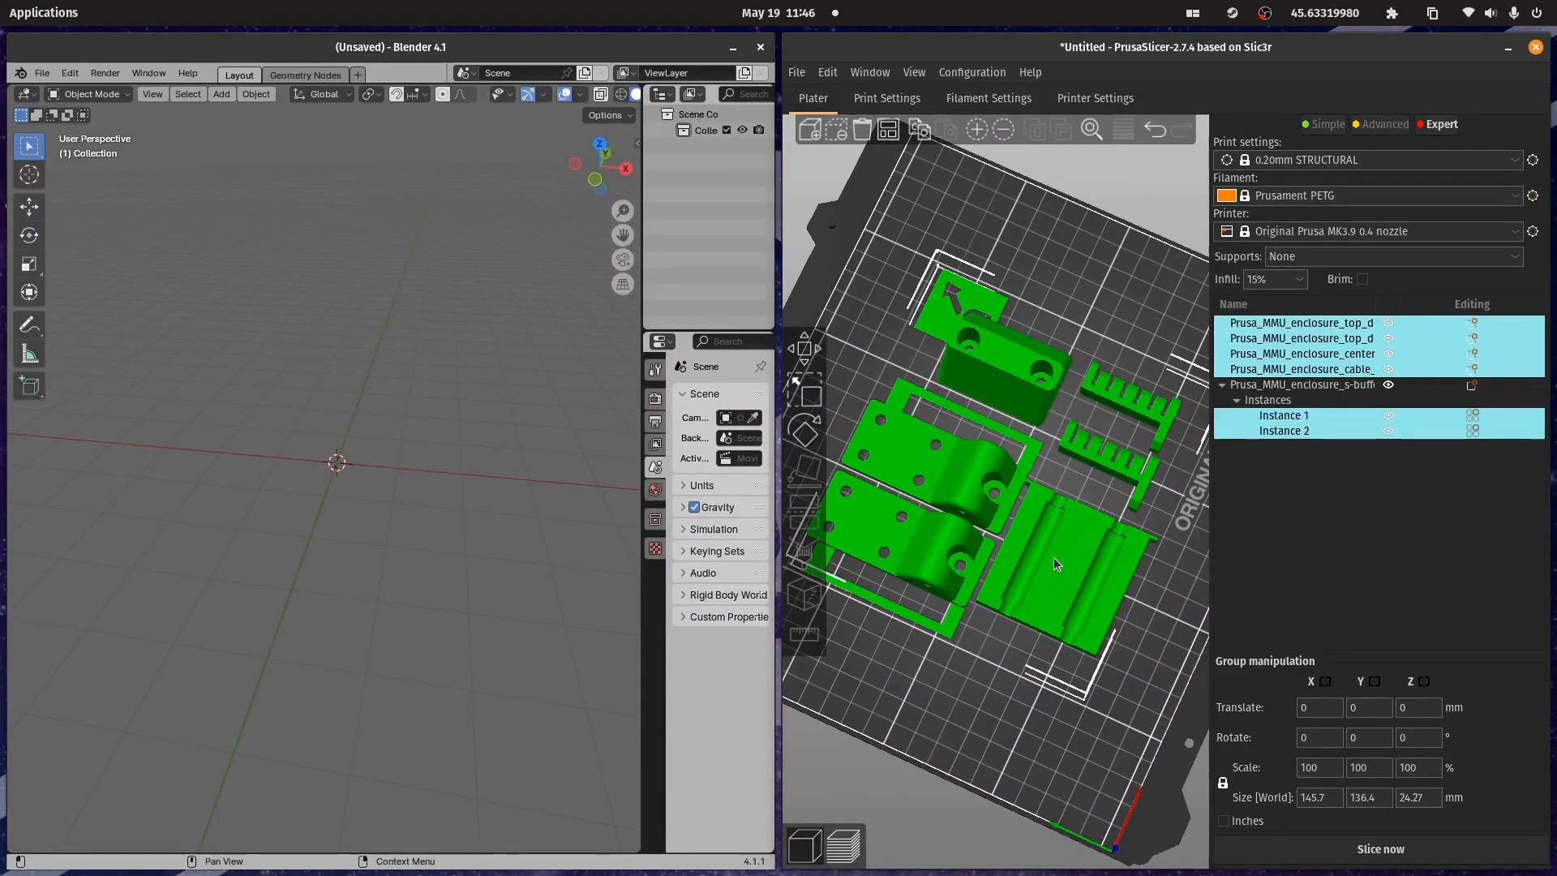
- Delete every part from the print bed except the grooved cable bushing plate
click(1087, 592)
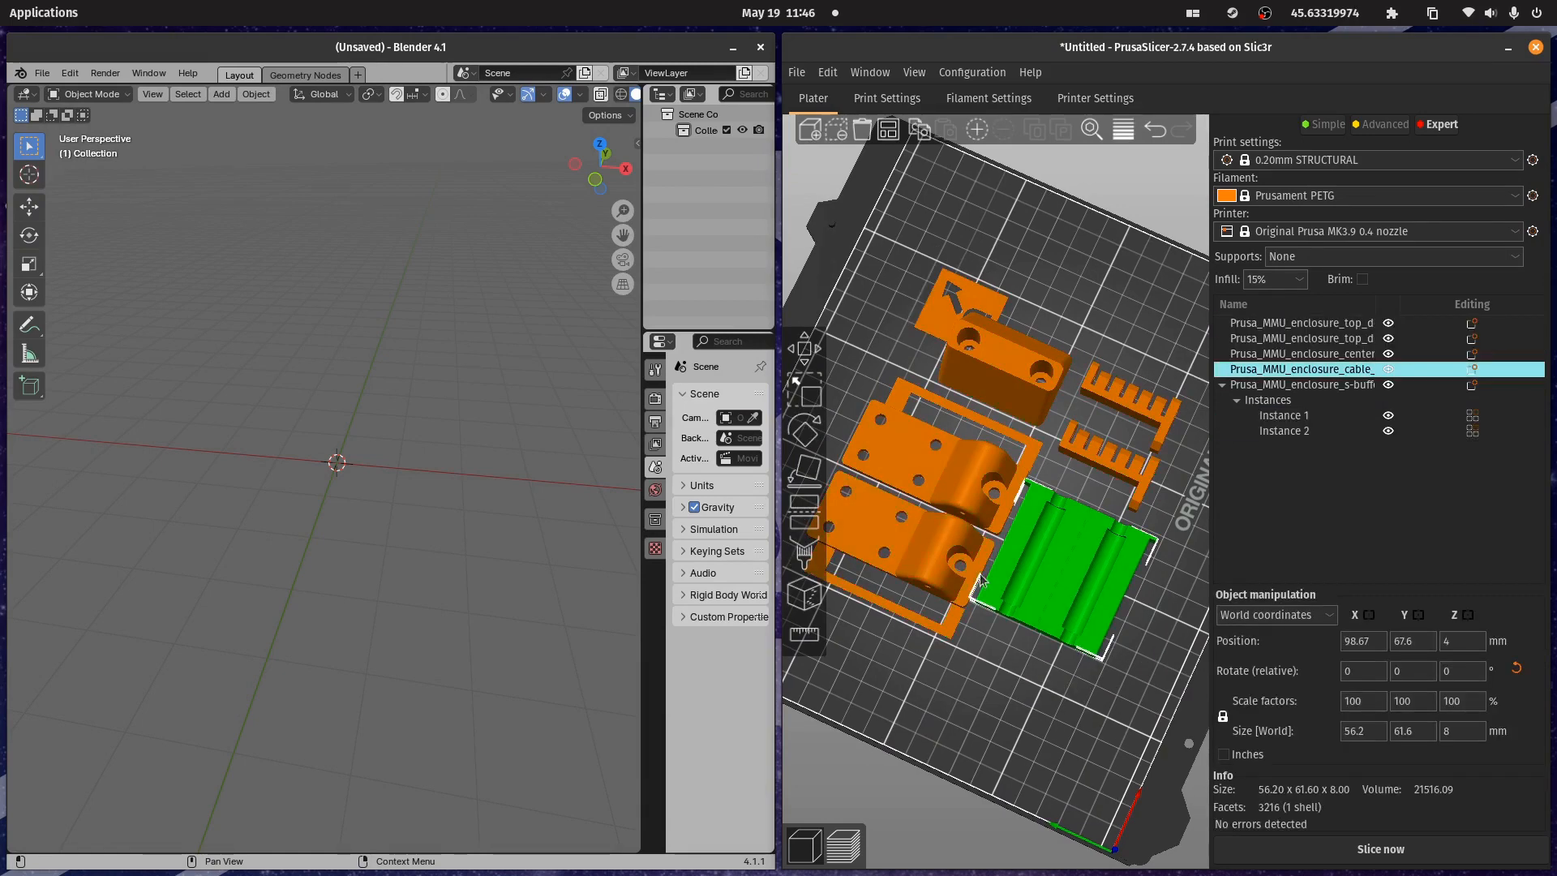
click(933, 564)
key(Delete)
click(955, 470)
key(Delete)
click(1006, 365)
key(Delete)
click(1133, 412)
key(Delete)
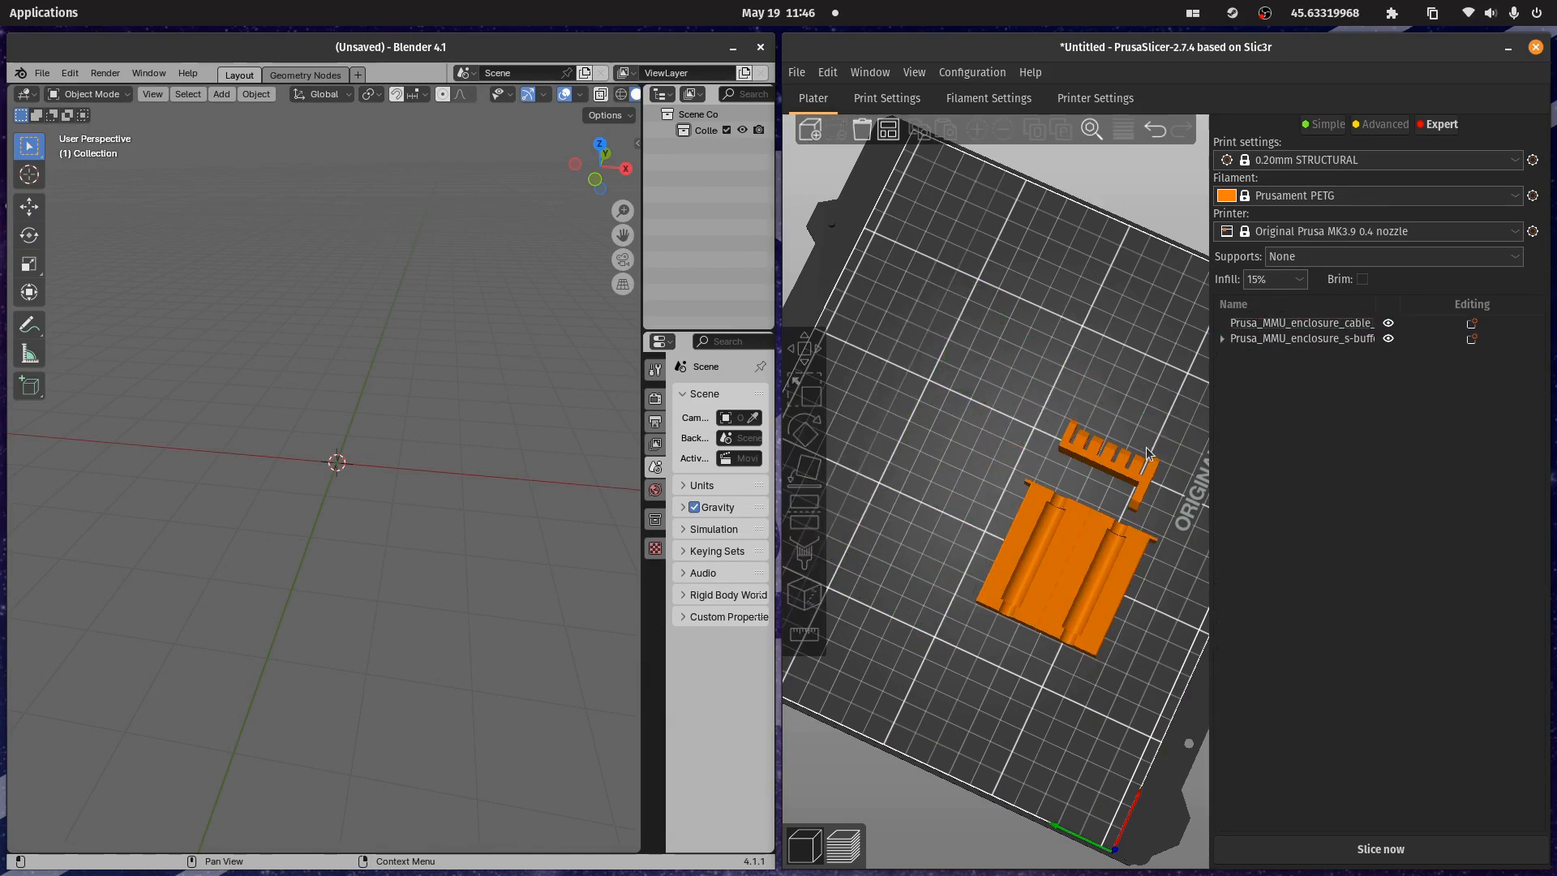
click(1132, 467)
key(Delete)
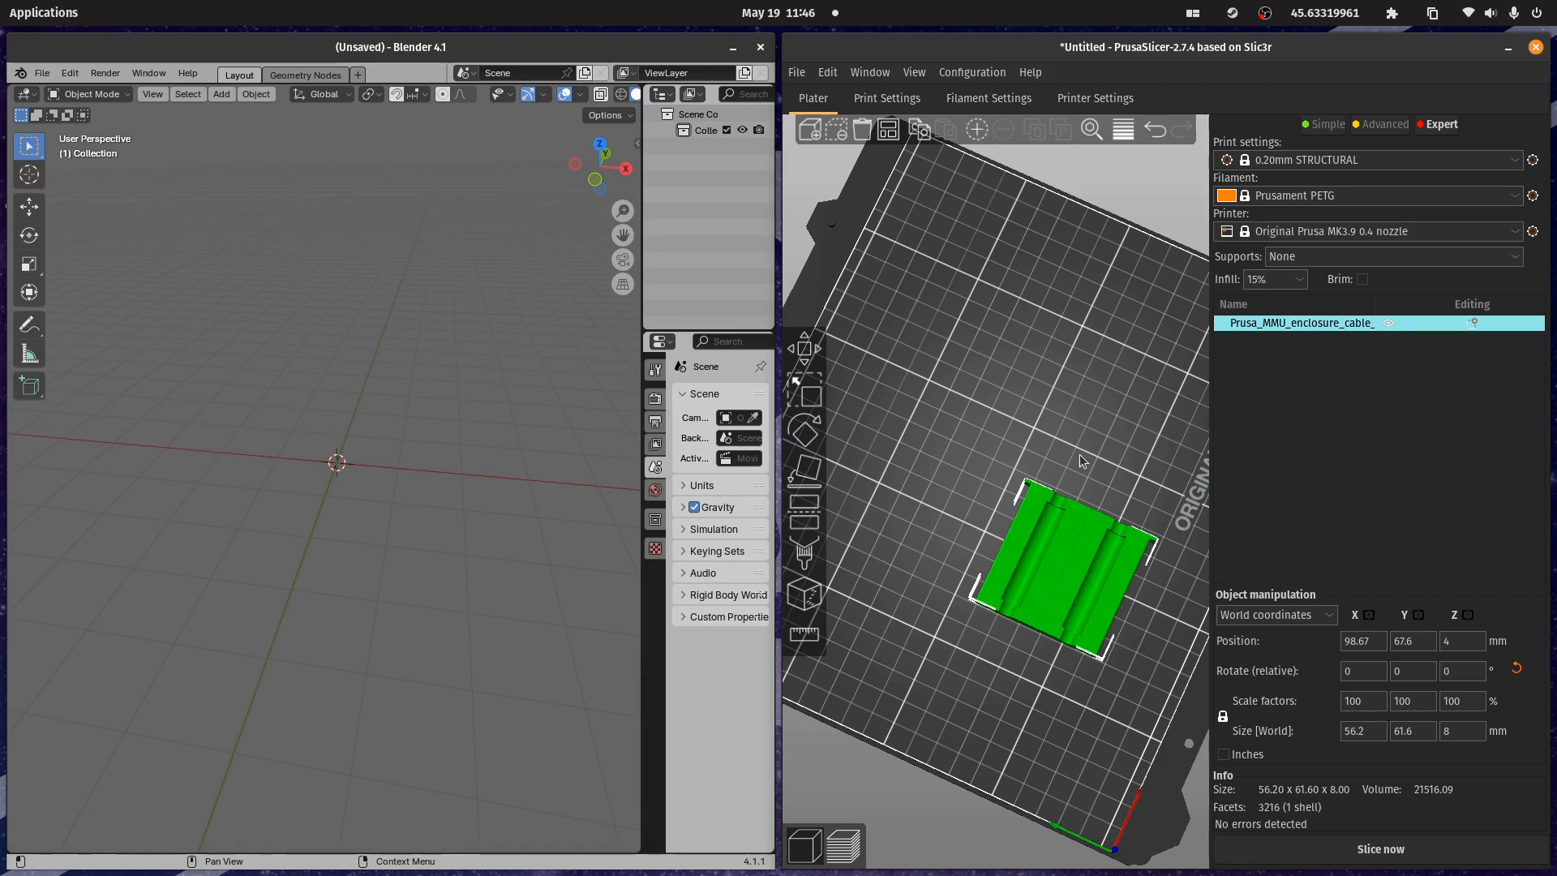
- Set the cable bushing's X and Y position to 0 so it is centred on the origin
click(1346, 644)
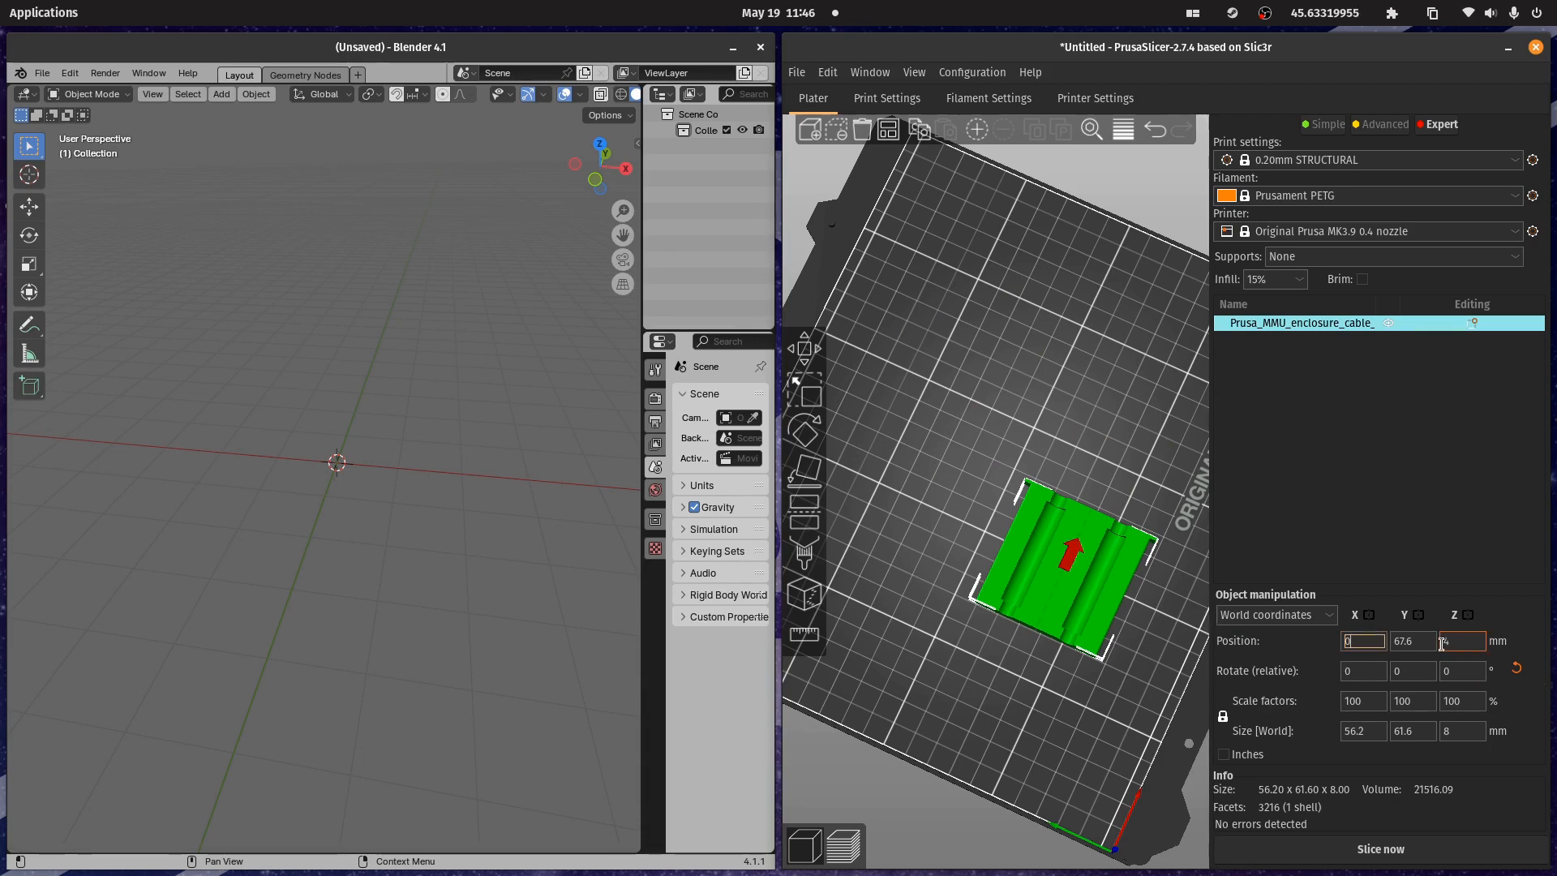
key(Tab)
text(0)
click(1025, 531)
scroll(1024, 527, down, 6)
scroll(1023, 520, up, 2)
middle_drag(1023, 558, 1014, 500)
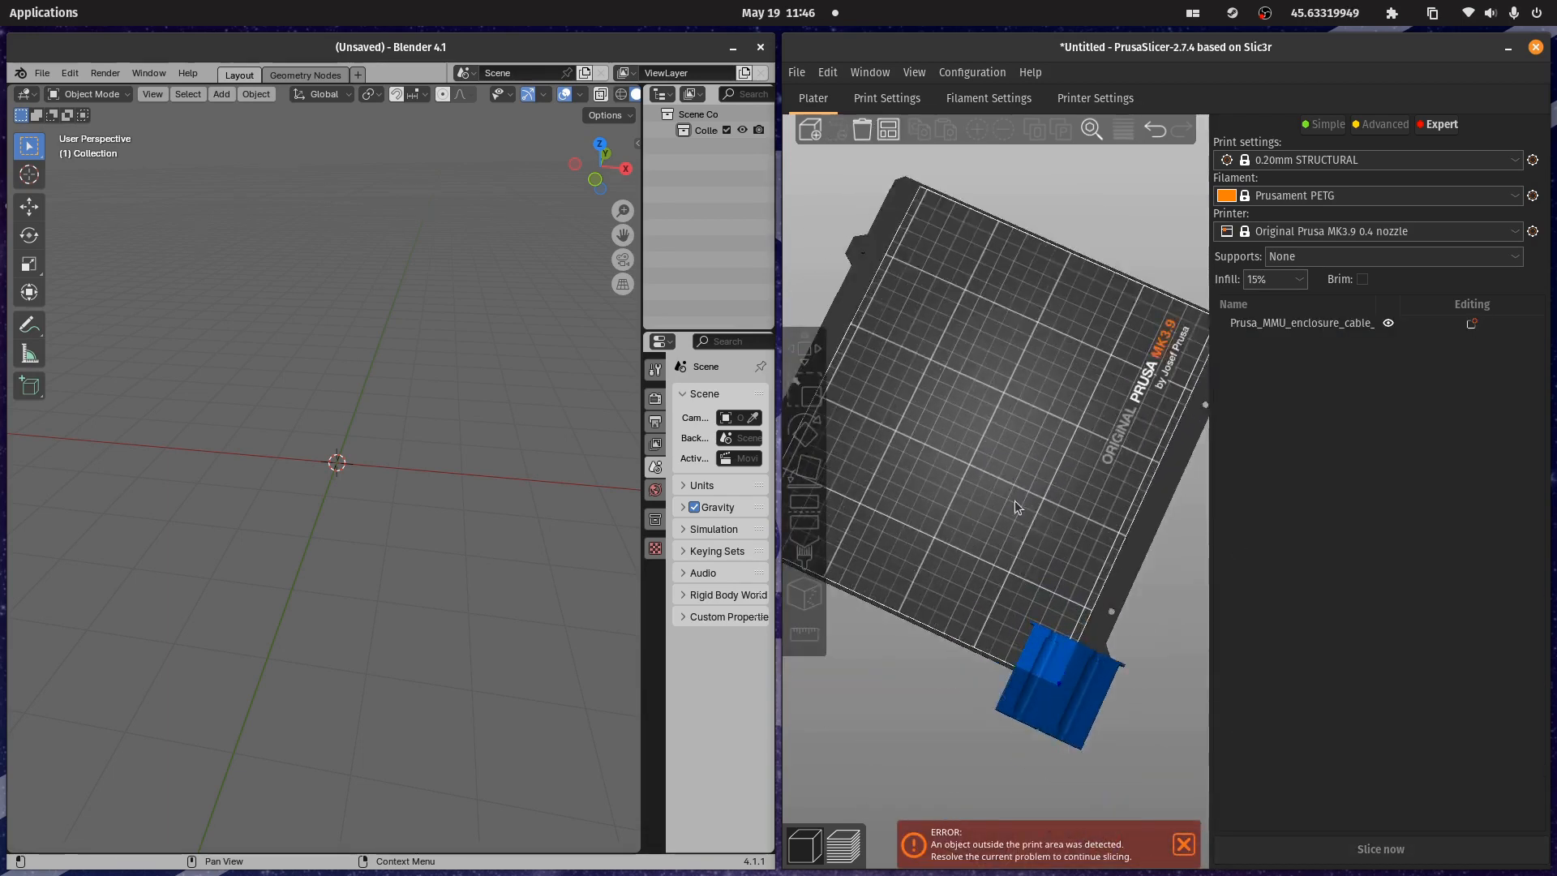
- Export the plate as Prusa_MMU_enclosure_cable_bushing.stl to the Desktop, replacing the existing file
click(803, 74)
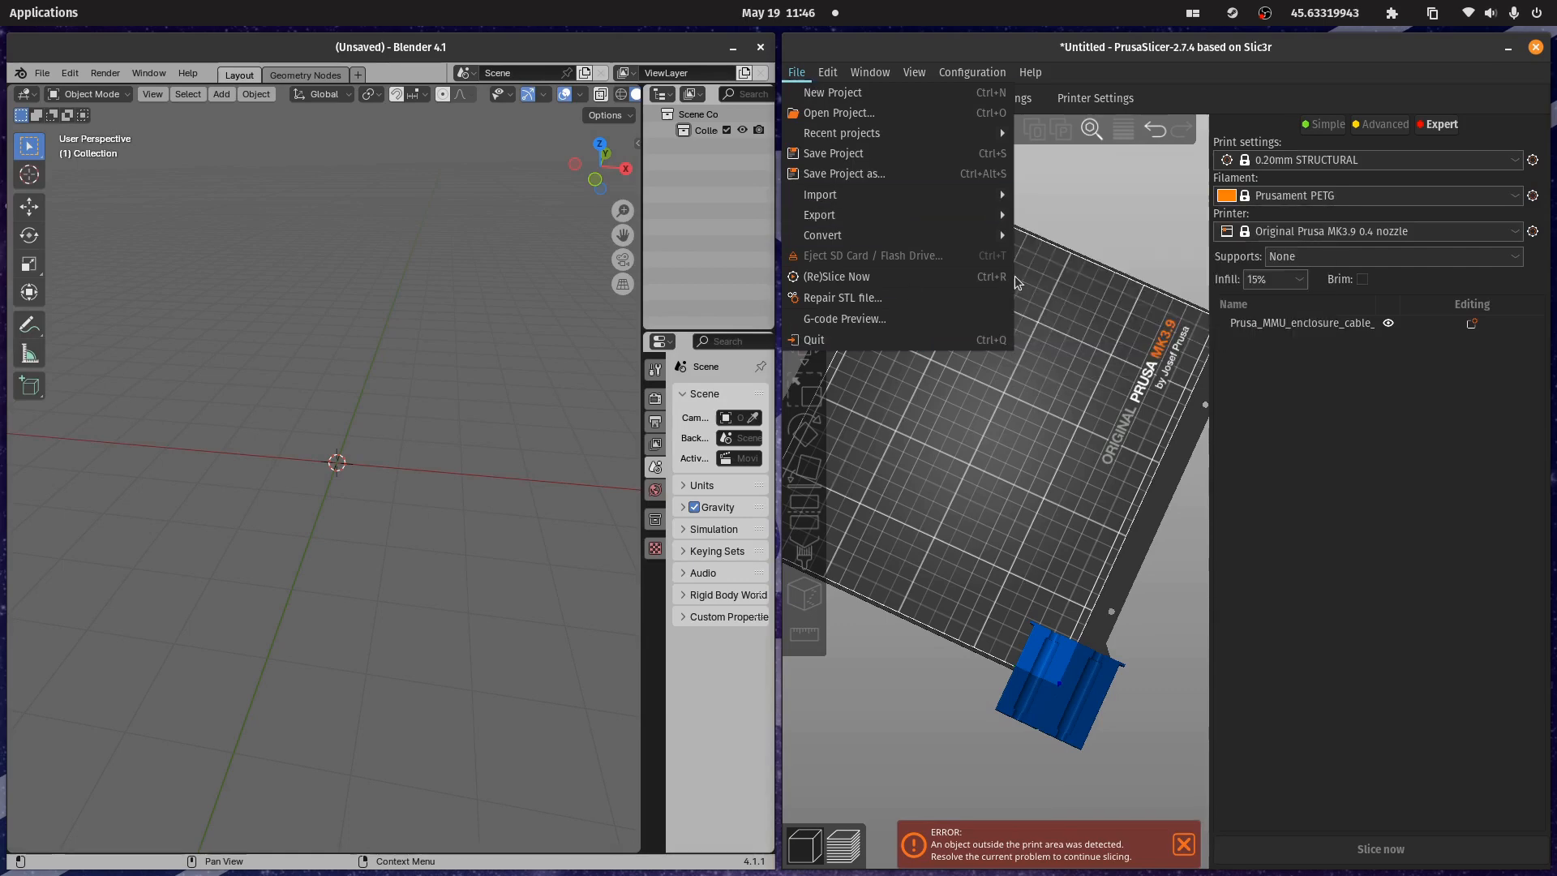
mouse_move(864, 229)
click(1090, 278)
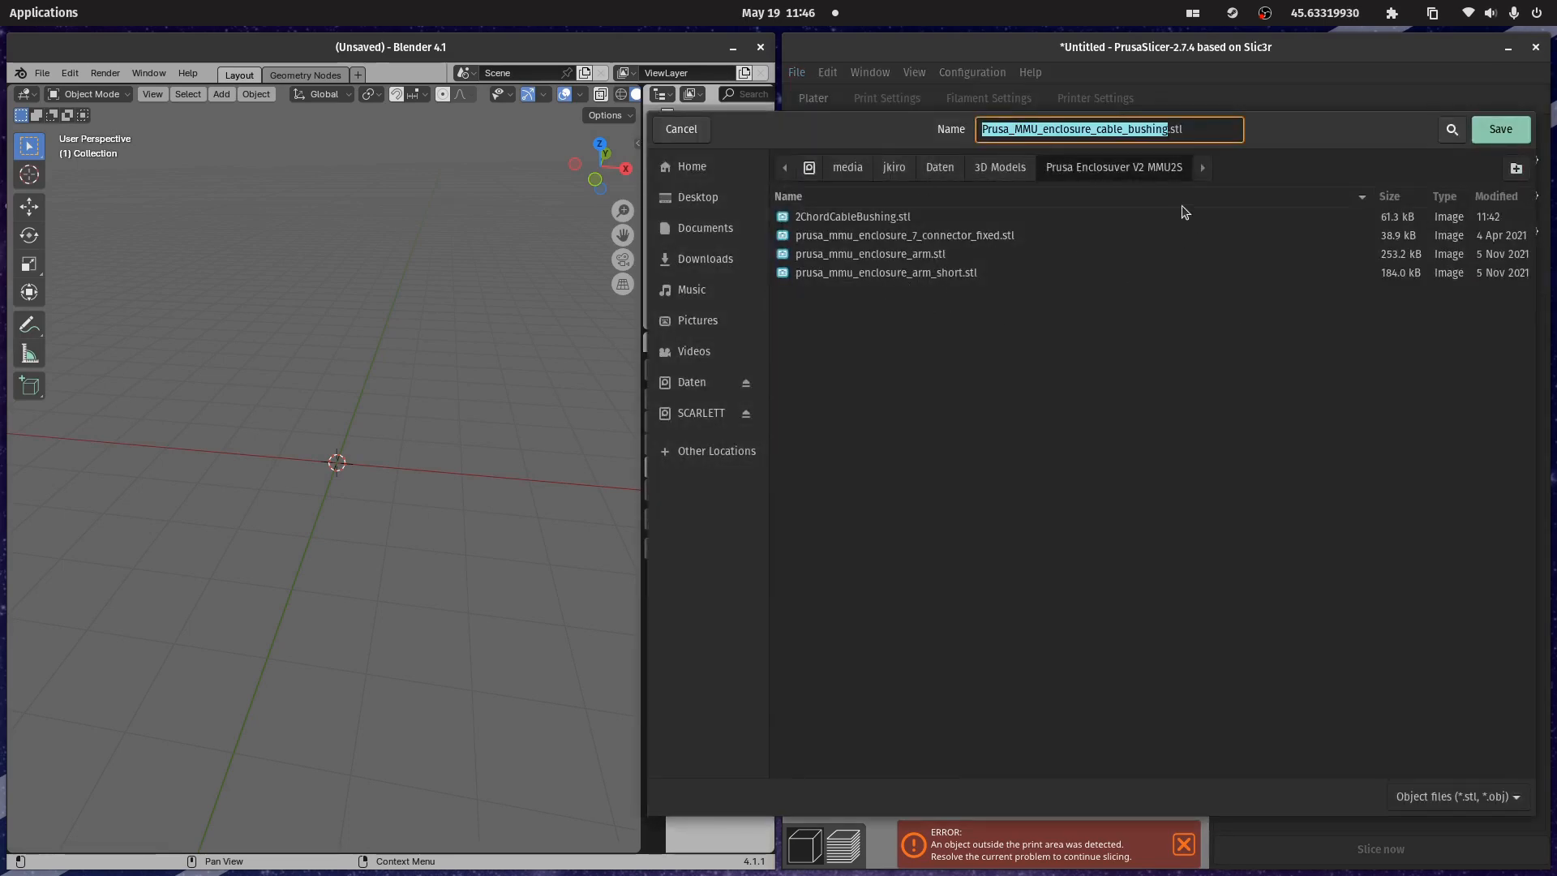
click(706, 208)
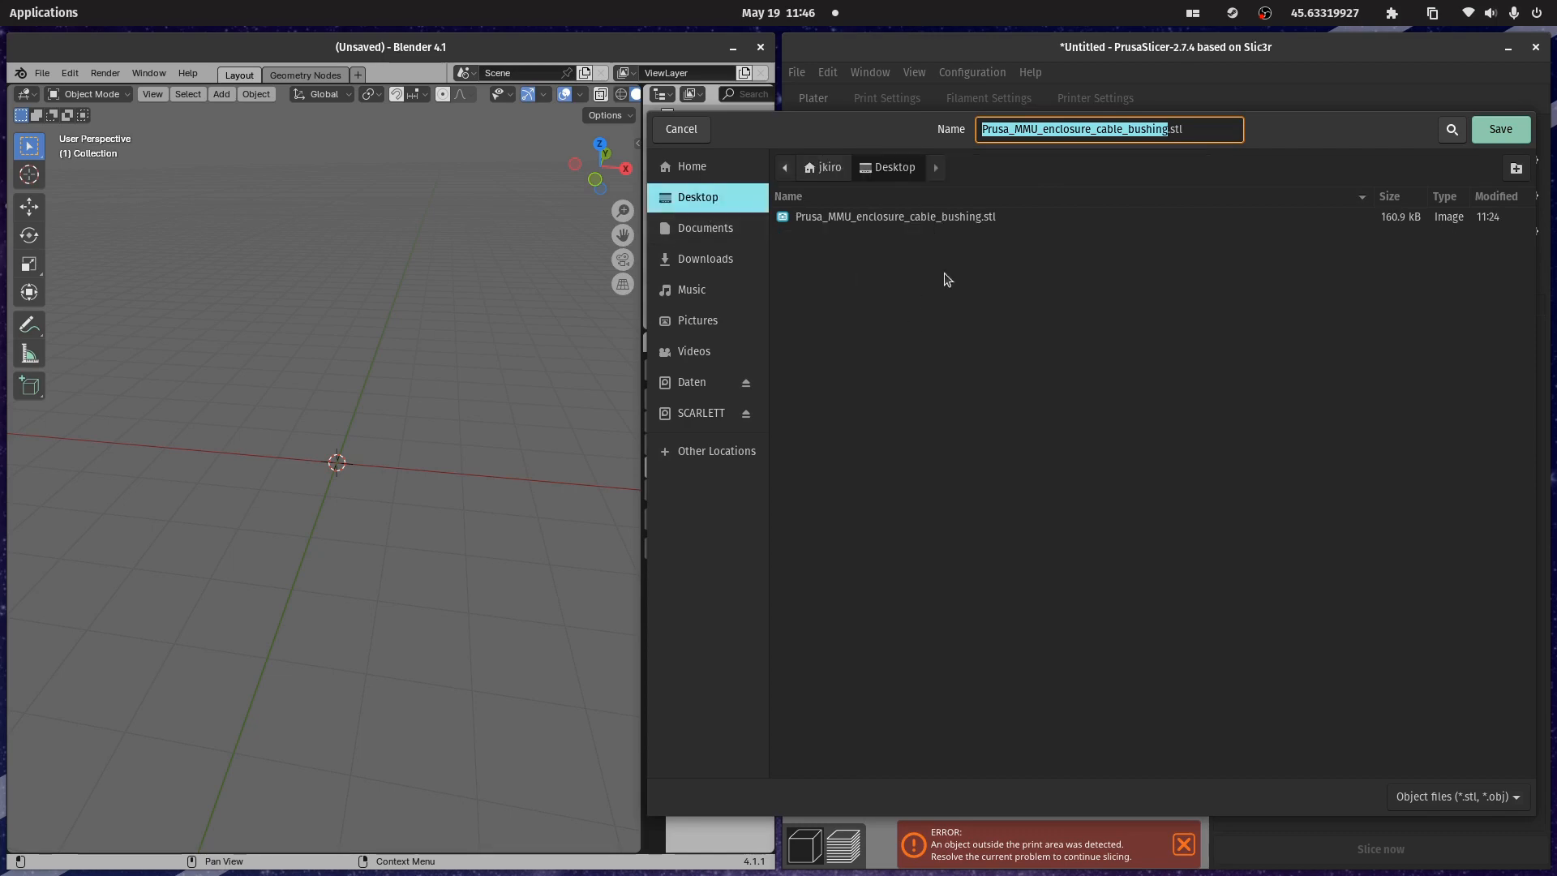
click(1500, 129)
click(1180, 514)
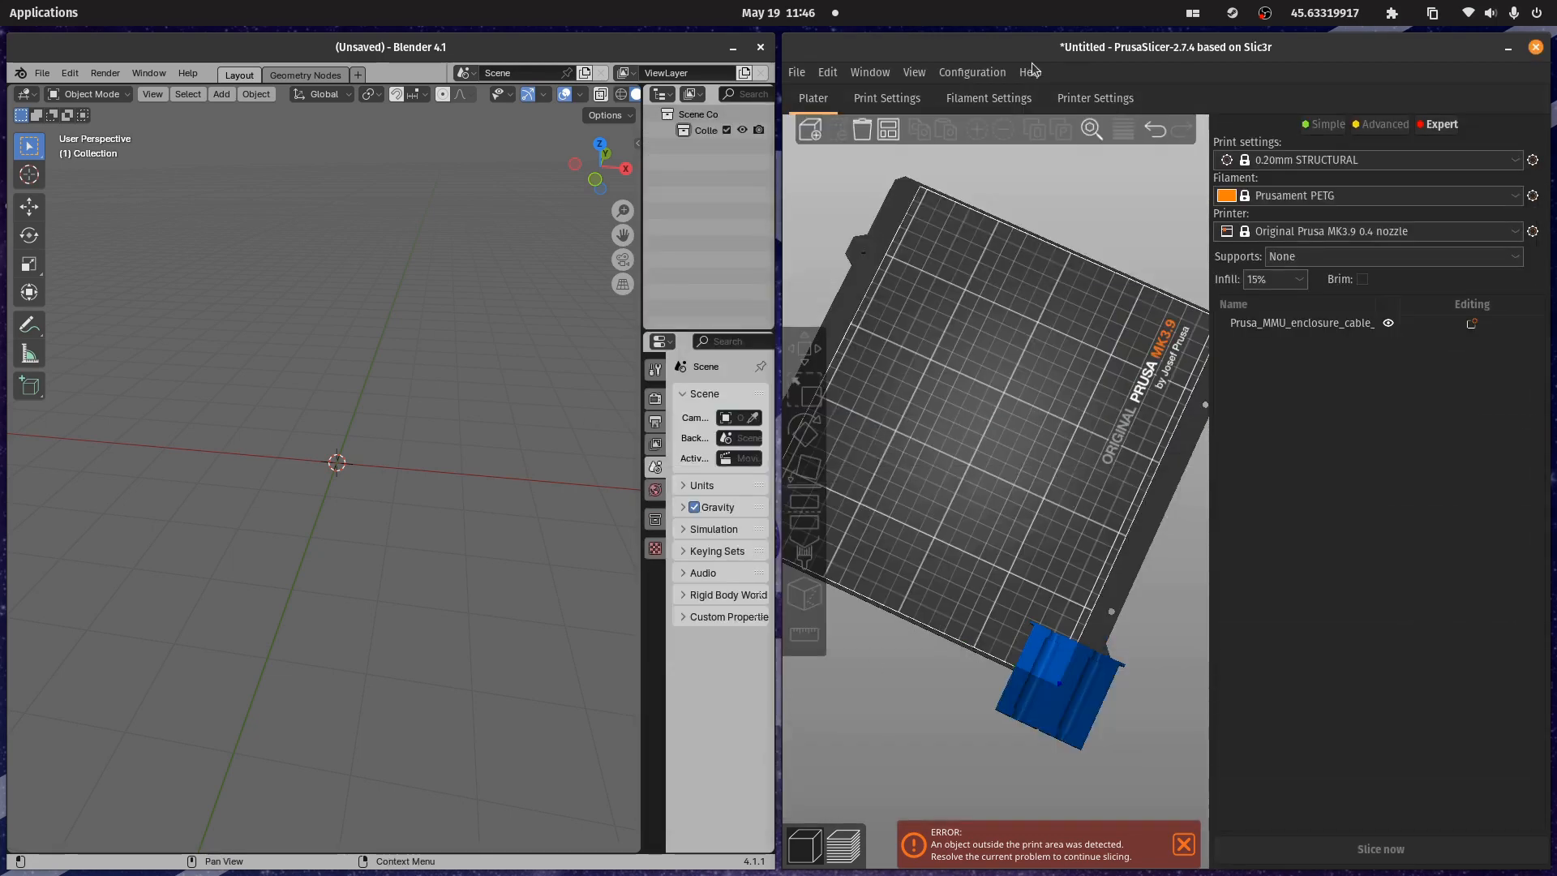
- Switch to Blender and import Prusa_MMU_enclosure_cable_bushing.stl from the Desktop
click(1504, 50)
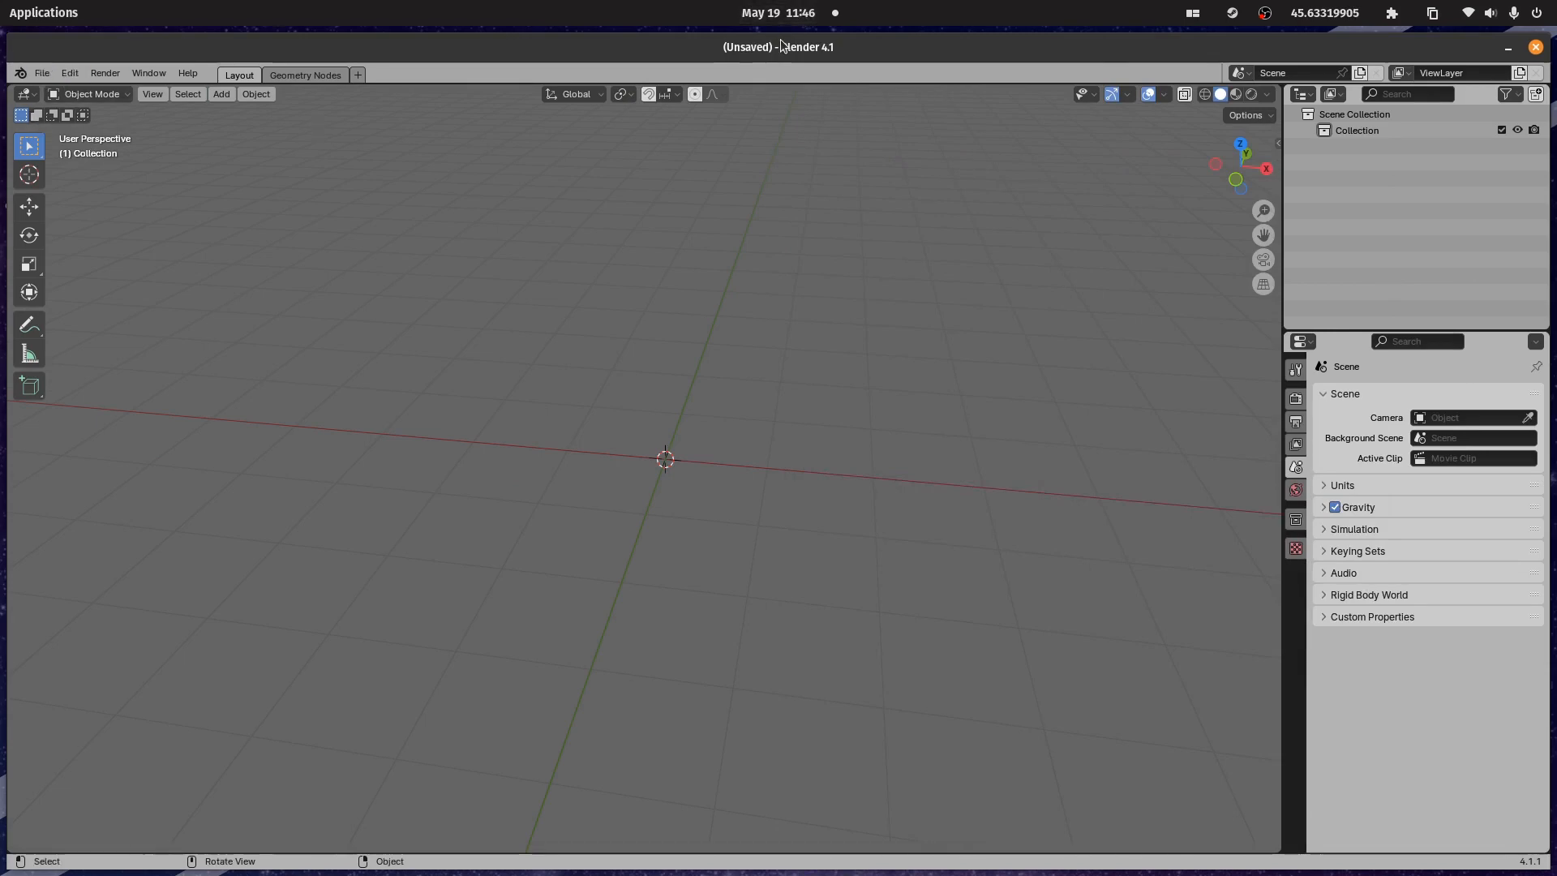
key(super+m)
click(35, 68)
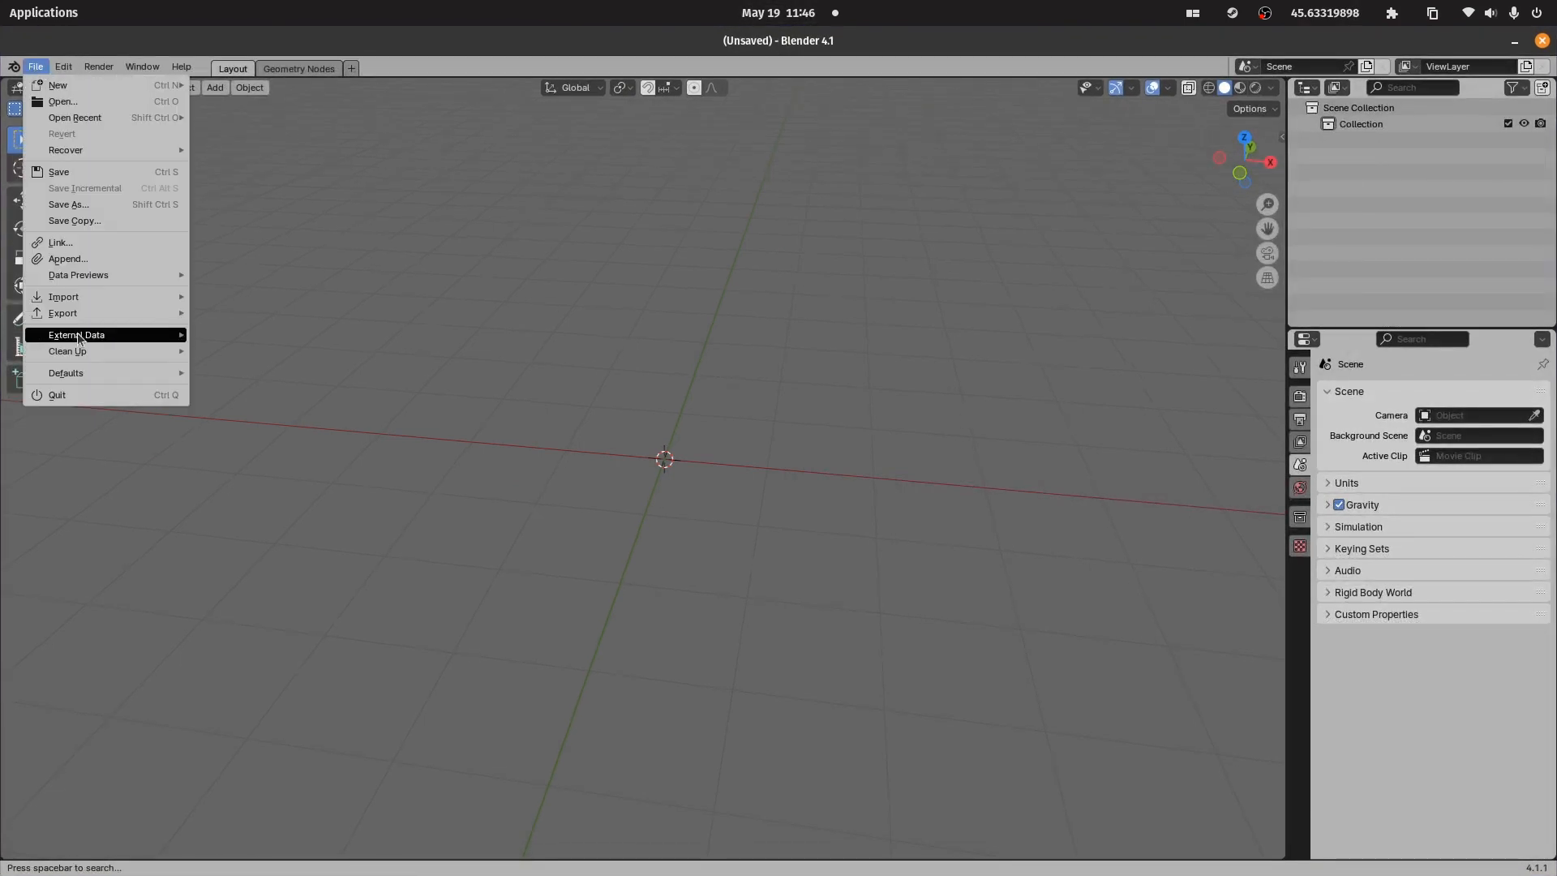
mouse_move(87, 299)
click(231, 394)
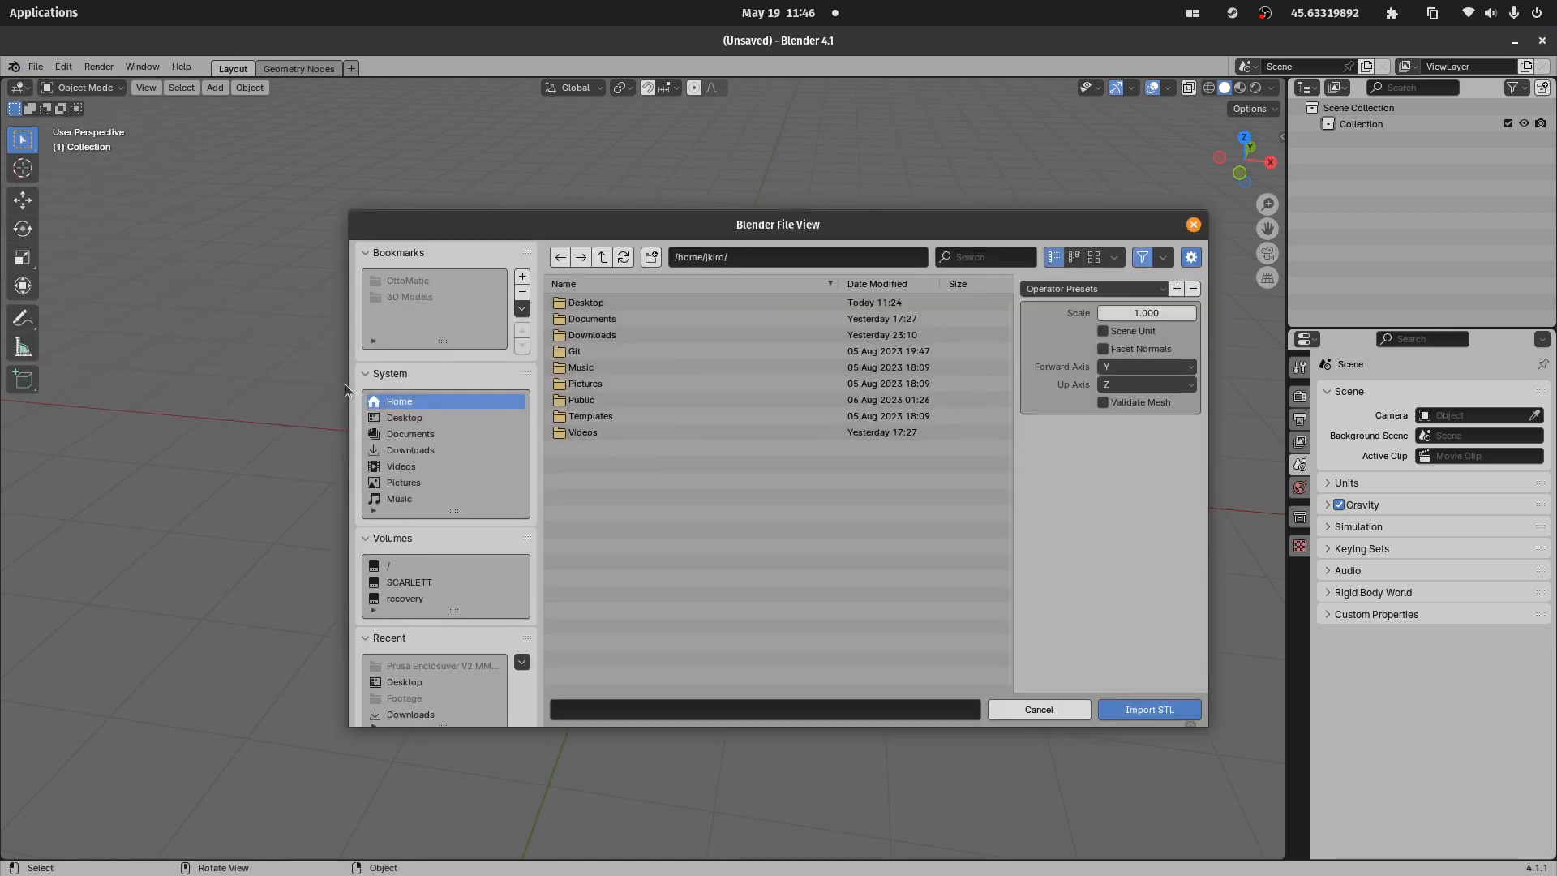
double_click(581, 303)
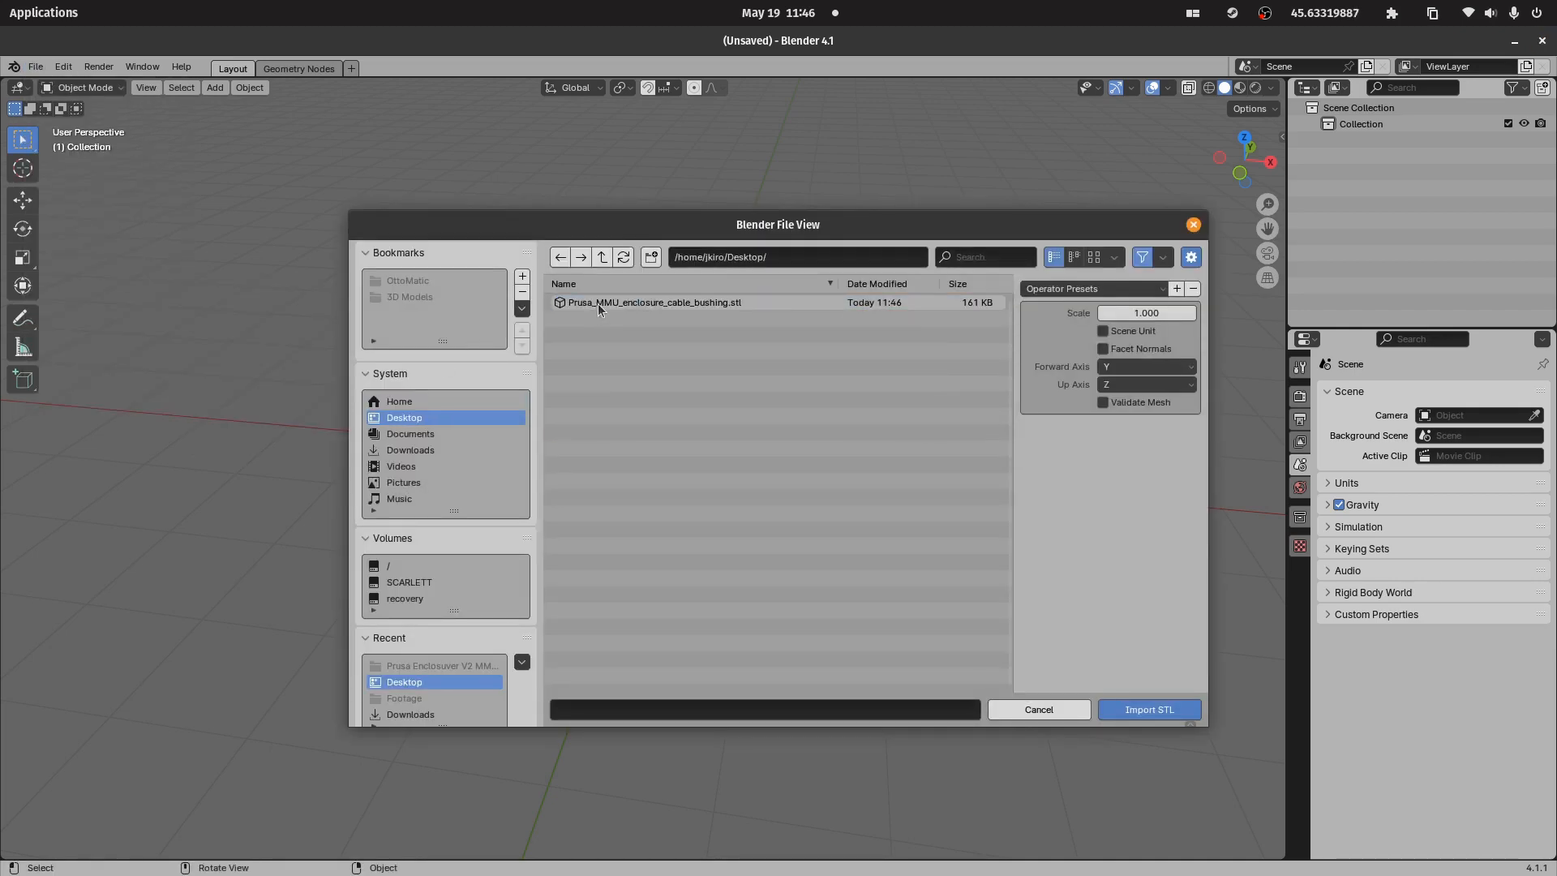
double_click(699, 305)
- Apply Shade Flat to the imported cable bushing
scroll(798, 235, down, 7)
drag(475, 376, 401, 344)
middle_drag(385, 253, 752, 444)
click(751, 444)
right_click(752, 444)
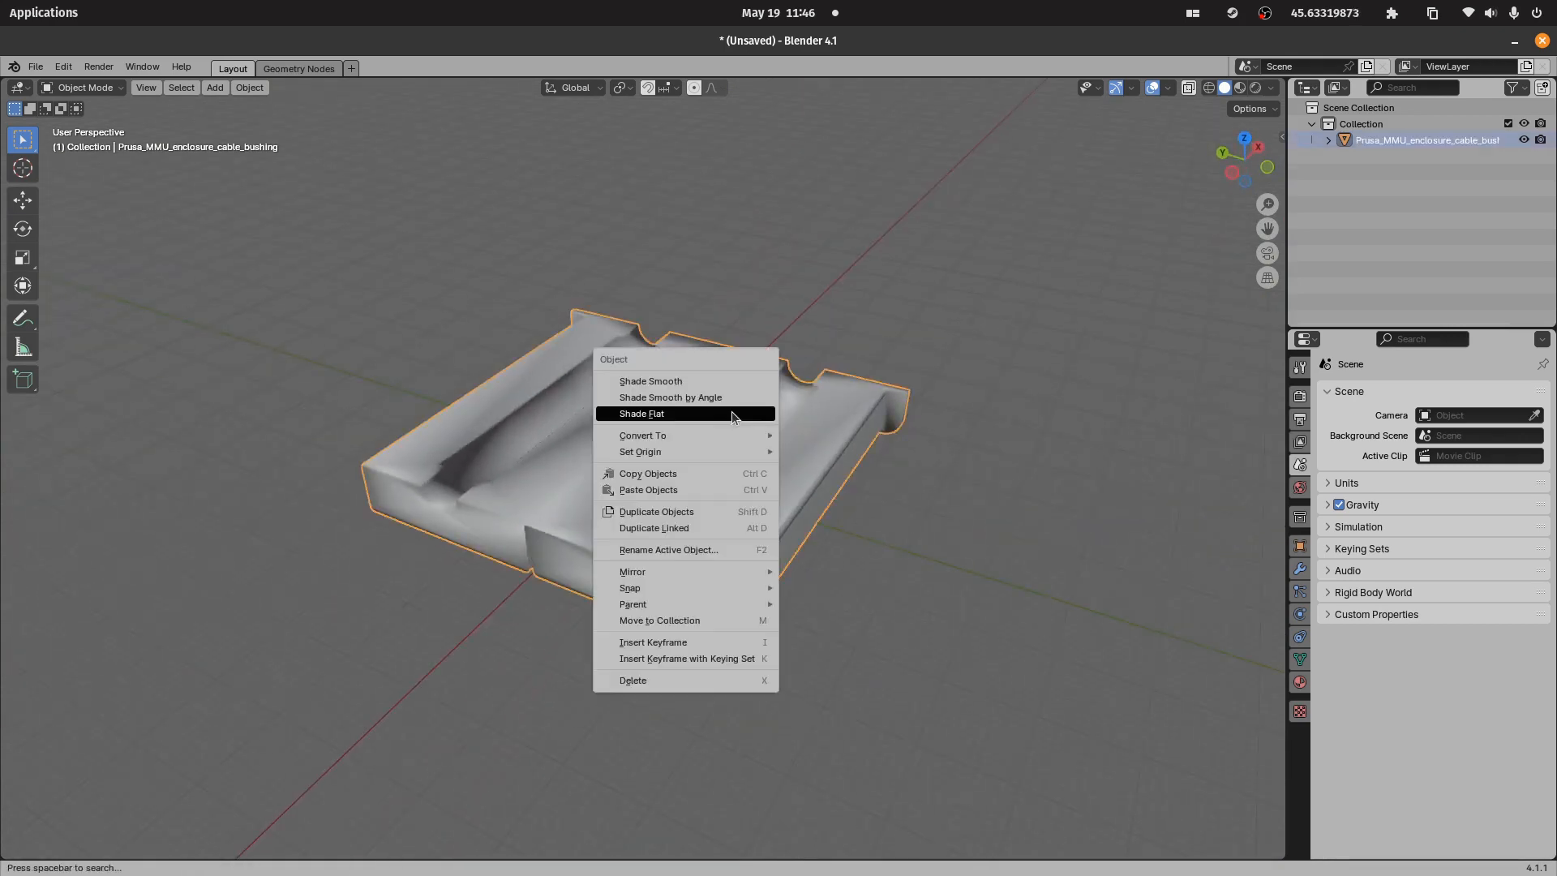
click(687, 415)
- In Edit Mode, select all vertices of the bushing's negative-Y half through the mesh with X-ray and delete them
middle_drag(506, 673, 1156, 198)
click(1247, 164)
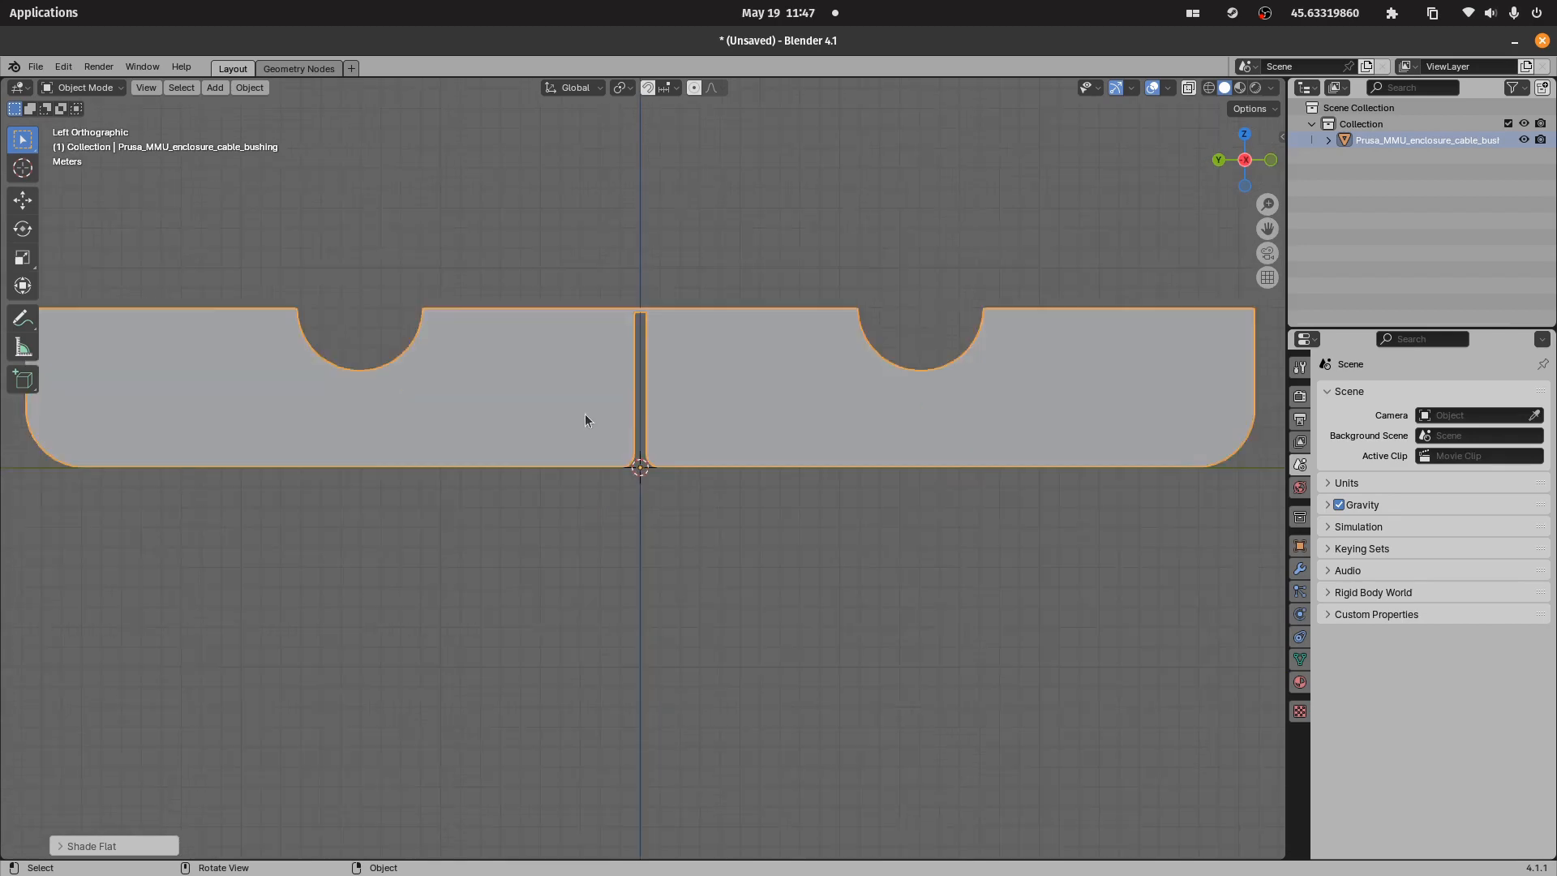
scroll(162, 281, down, 3)
scroll(624, 326, up, 4)
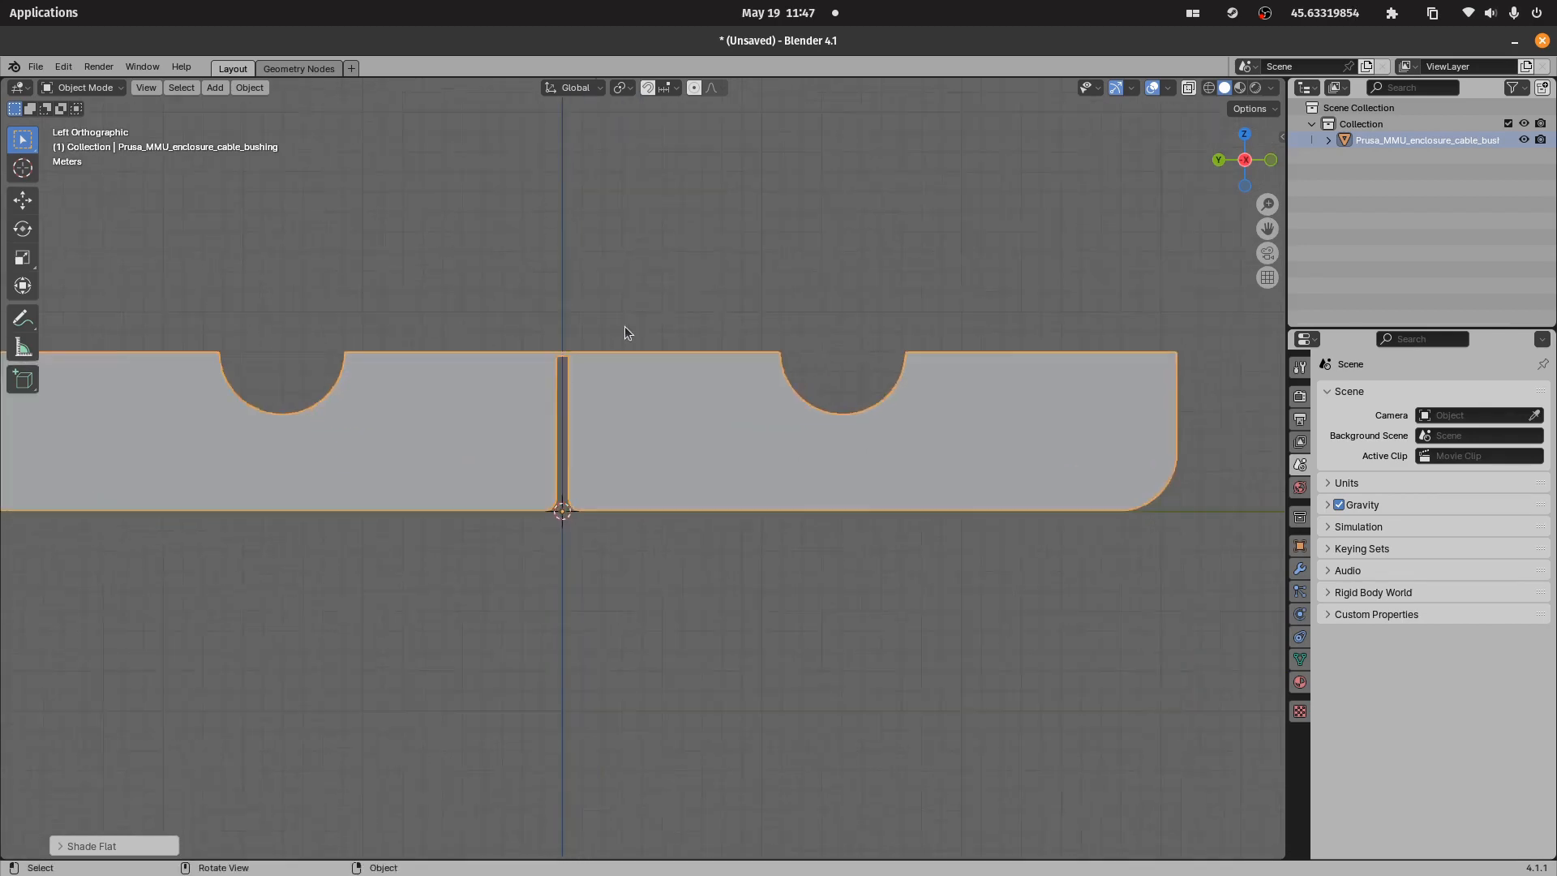
scroll(581, 293, down, 1)
key(Tab)
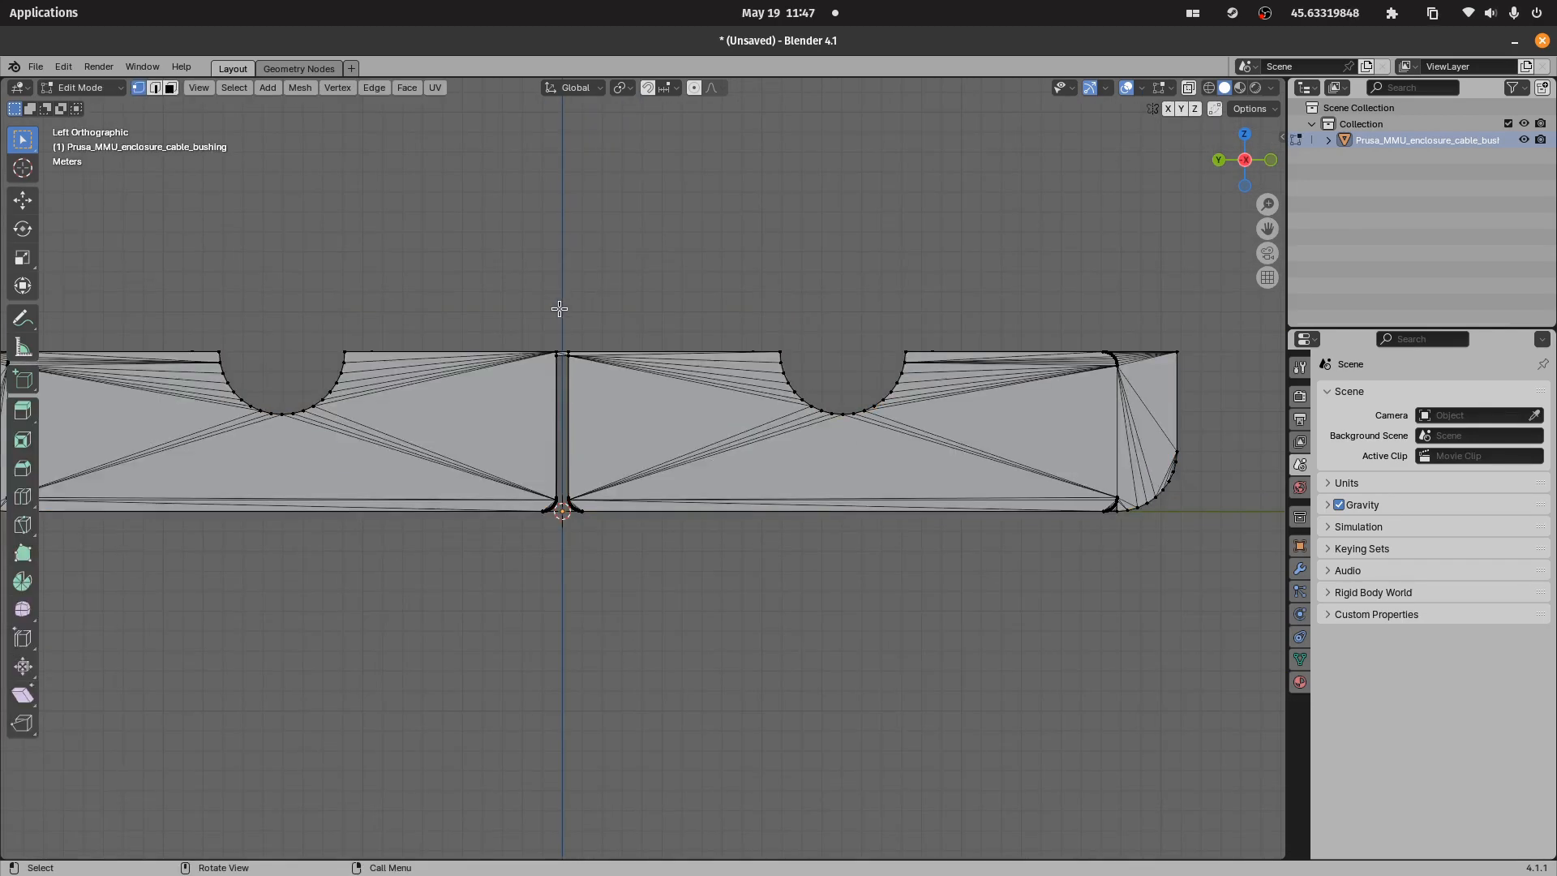
click(1188, 89)
drag(563, 326, 1214, 601)
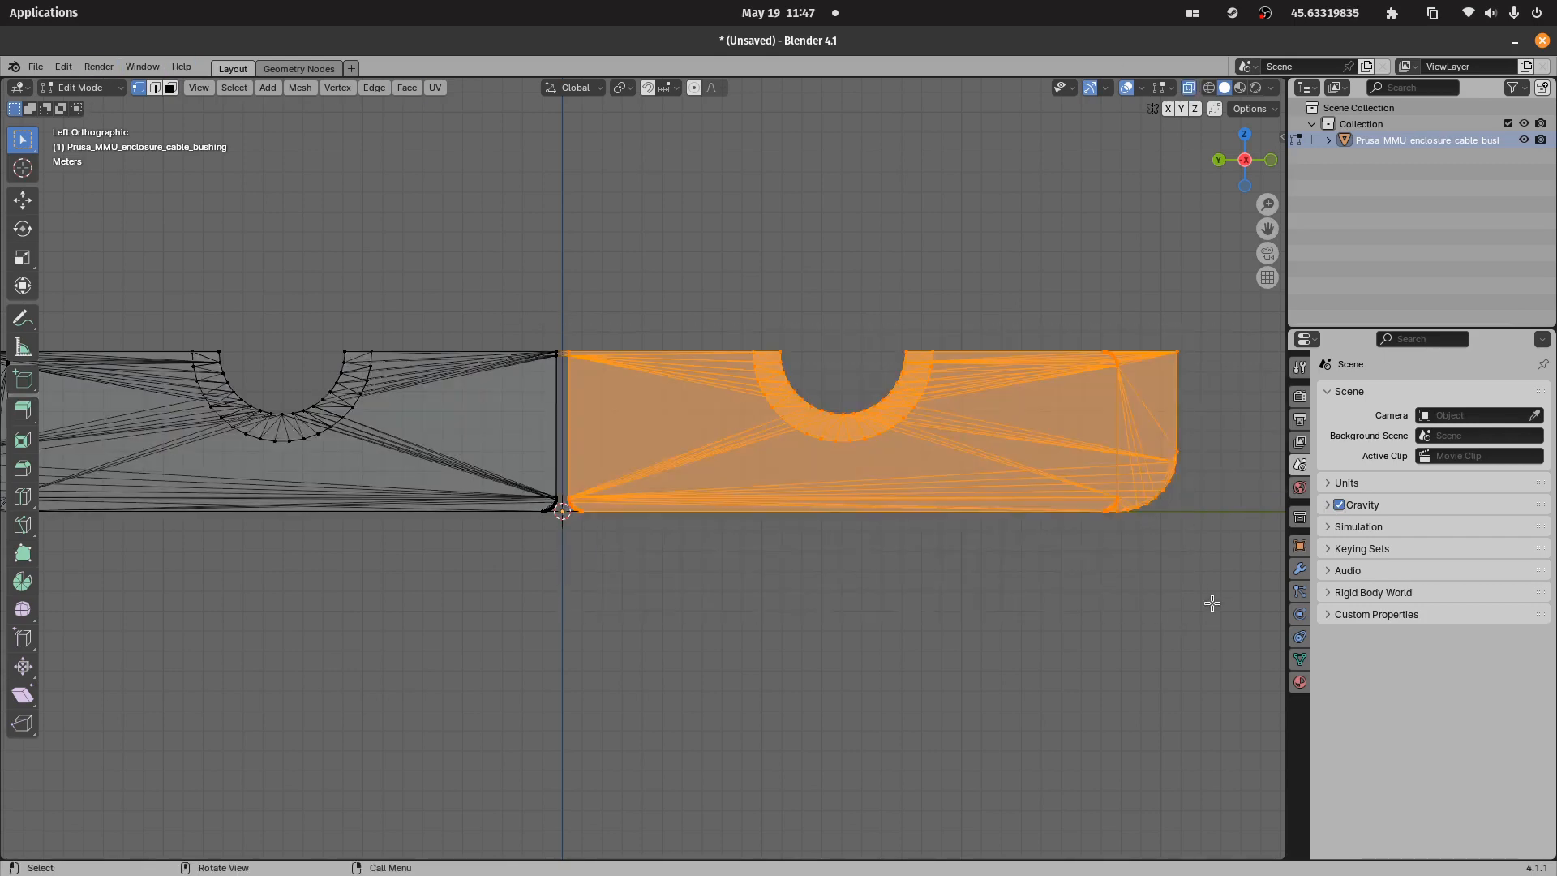
key(x)
click(1213, 602)
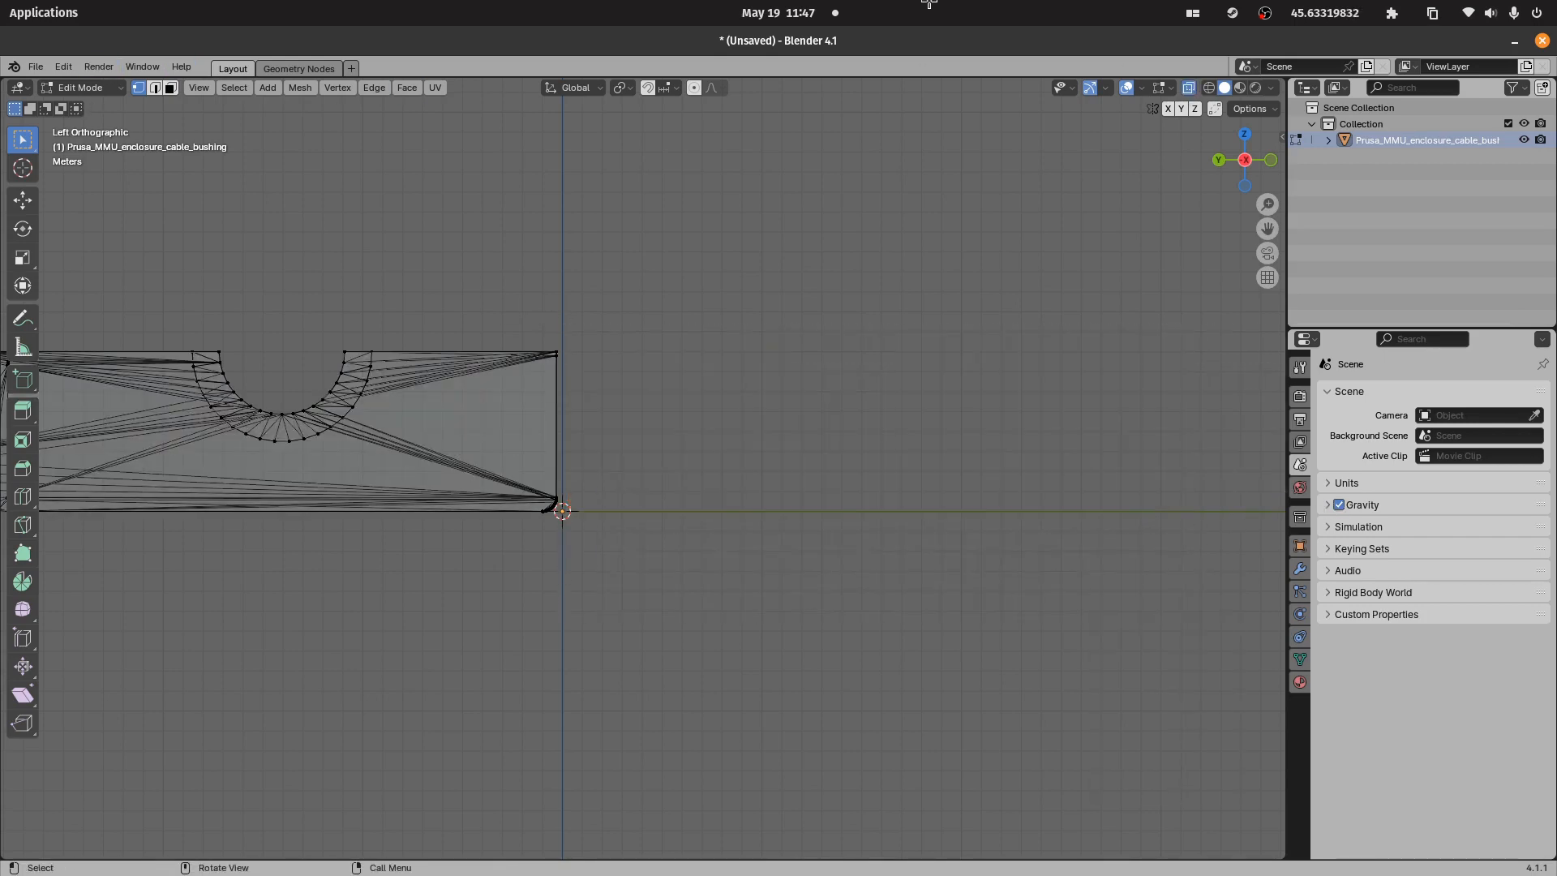
- Disable X-ray and enable the Face Orientation overlay to check the remaining half's faces
click(1189, 88)
click(1142, 87)
click(1080, 399)
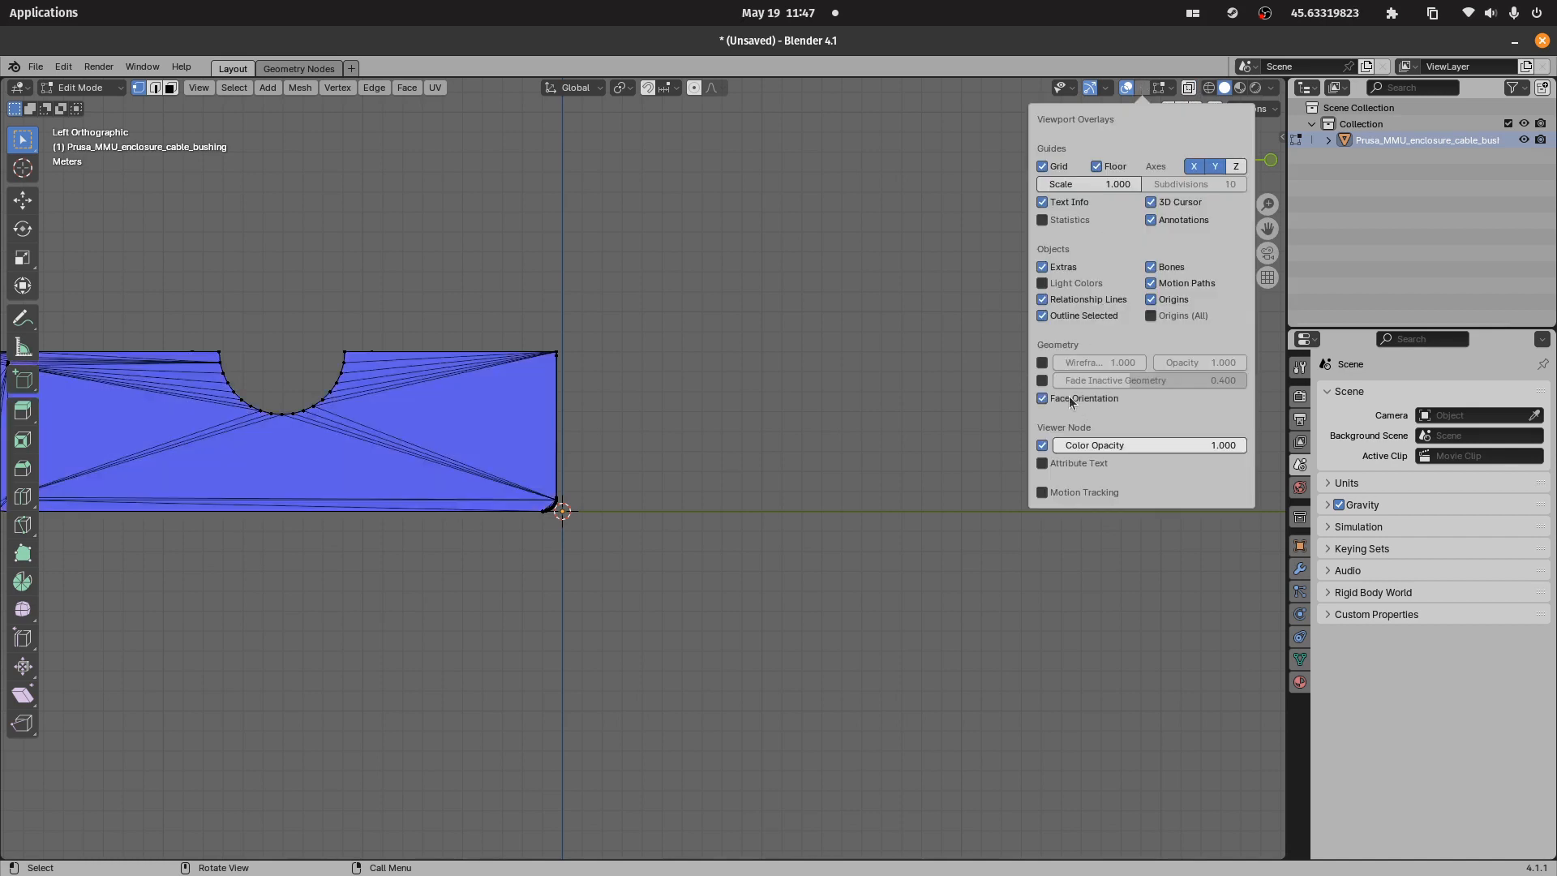
- Merge the surplus vertices at both upper corners of the cut side using At Last, and return to Object Mode
middle_drag(602, 360, 511, 371)
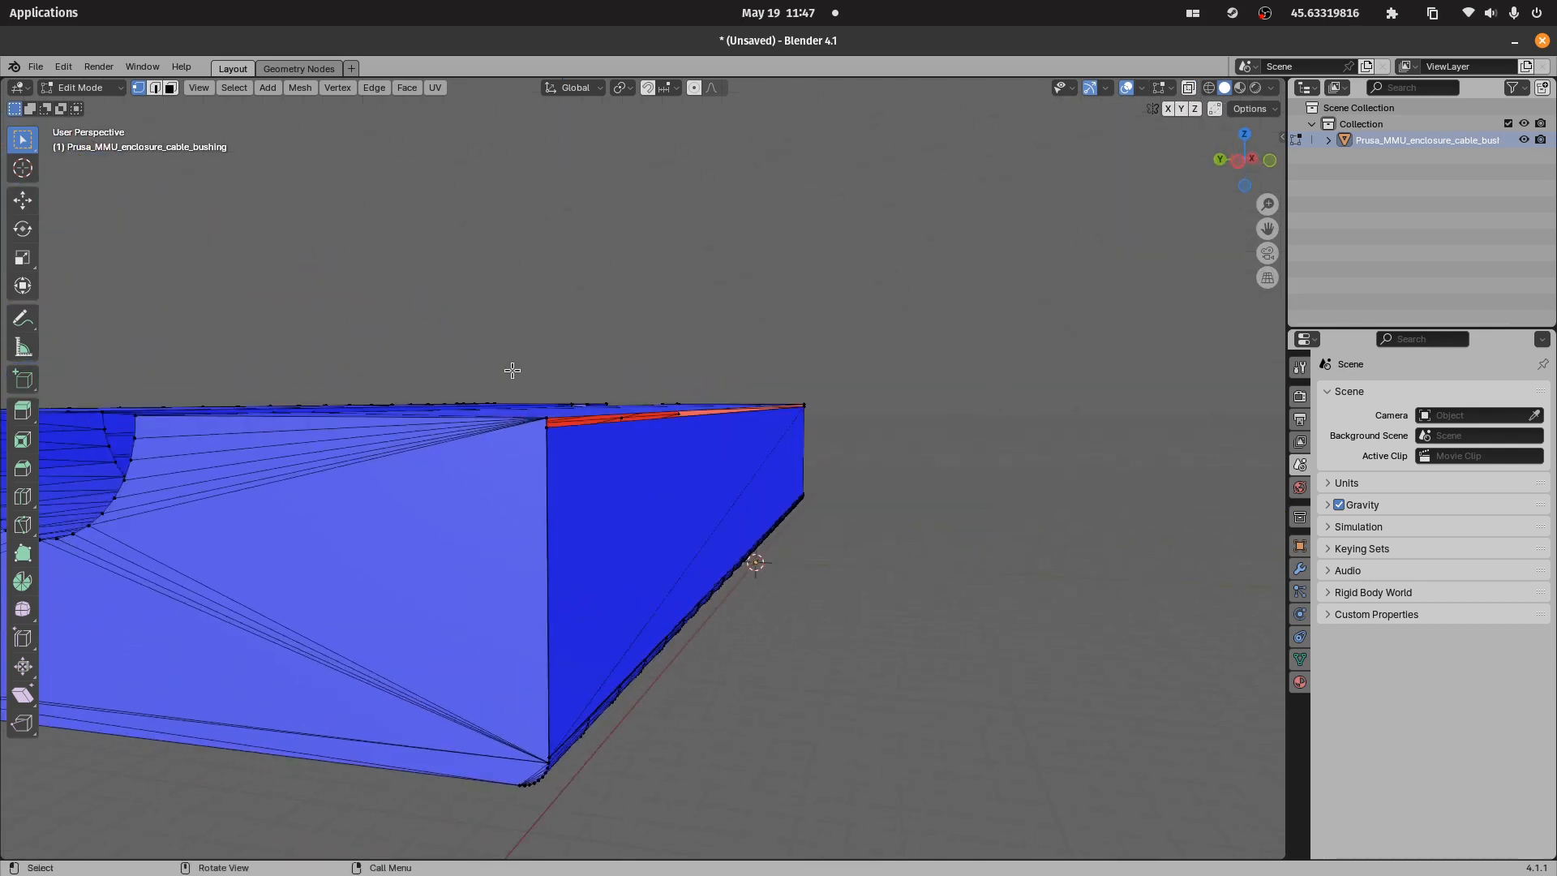
shift+click(547, 421)
key(m)
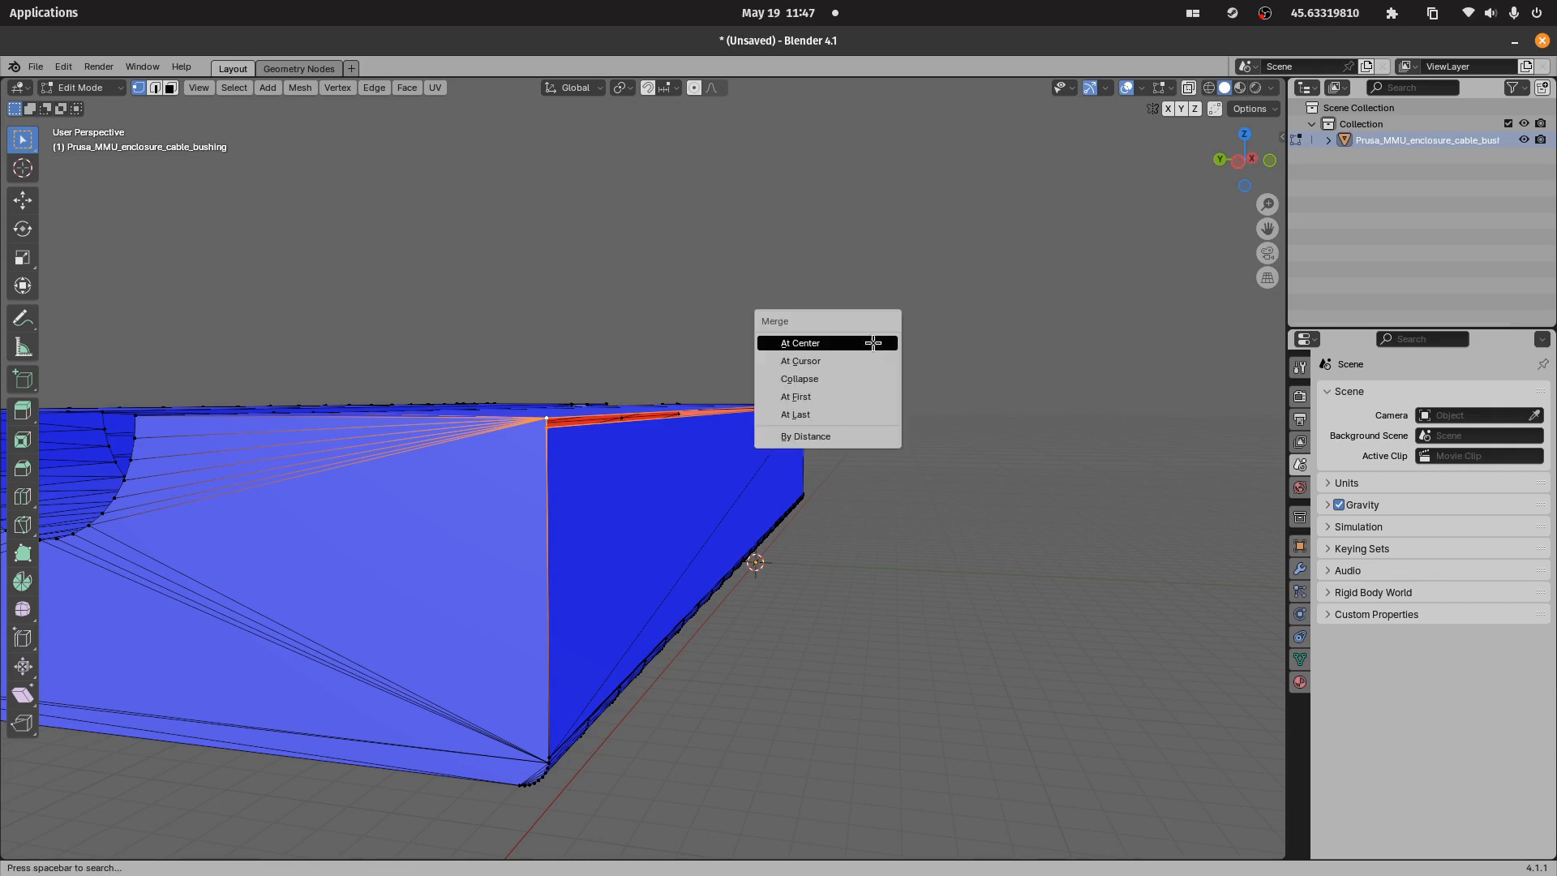
click(828, 415)
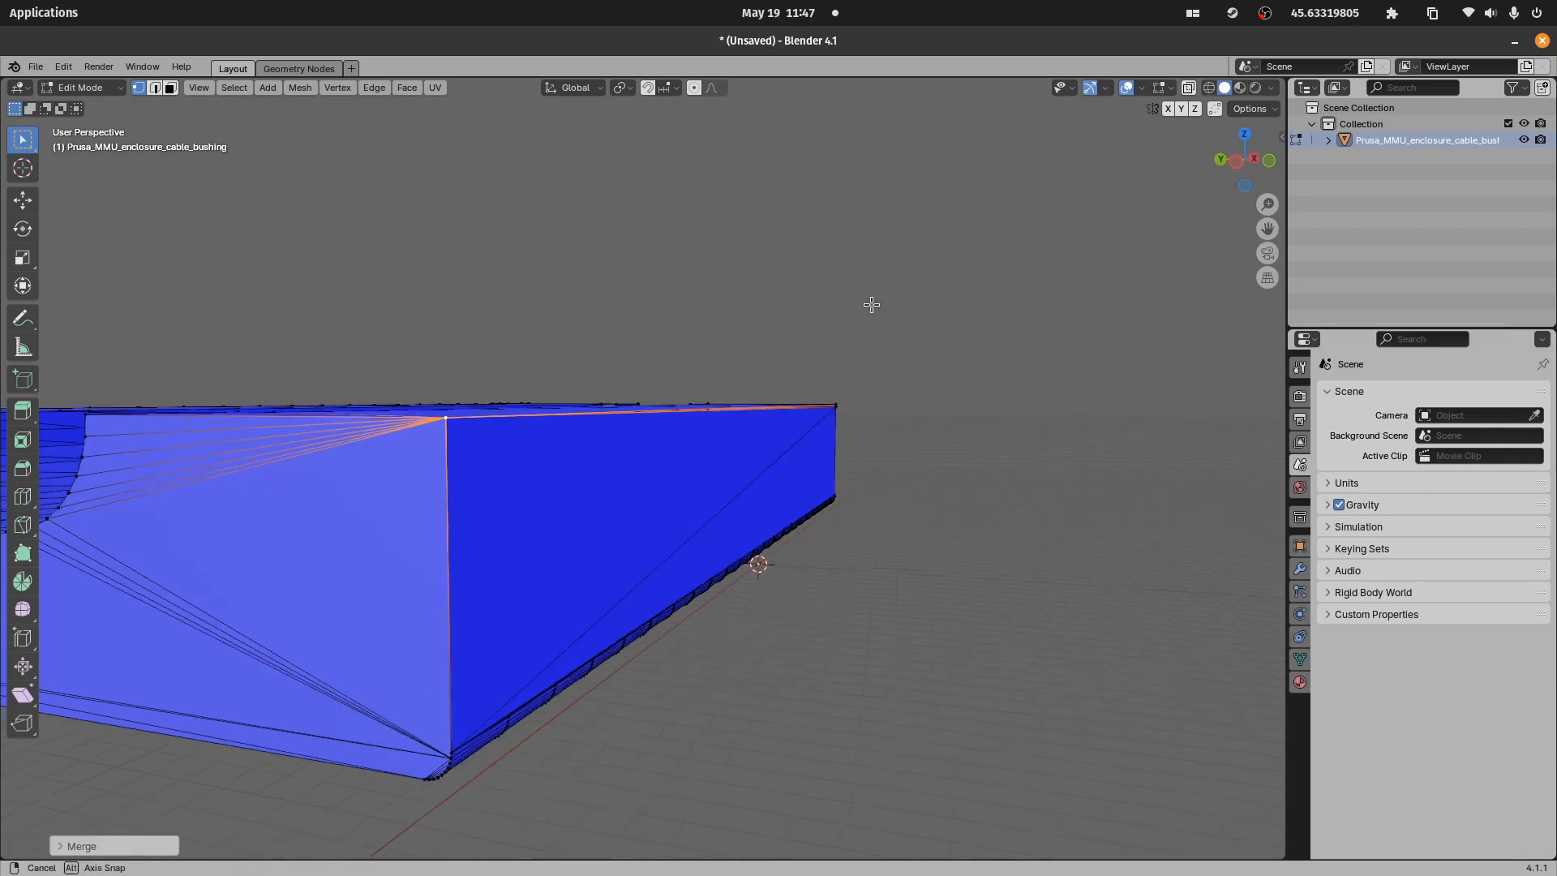
shift+click(851, 404)
key(m)
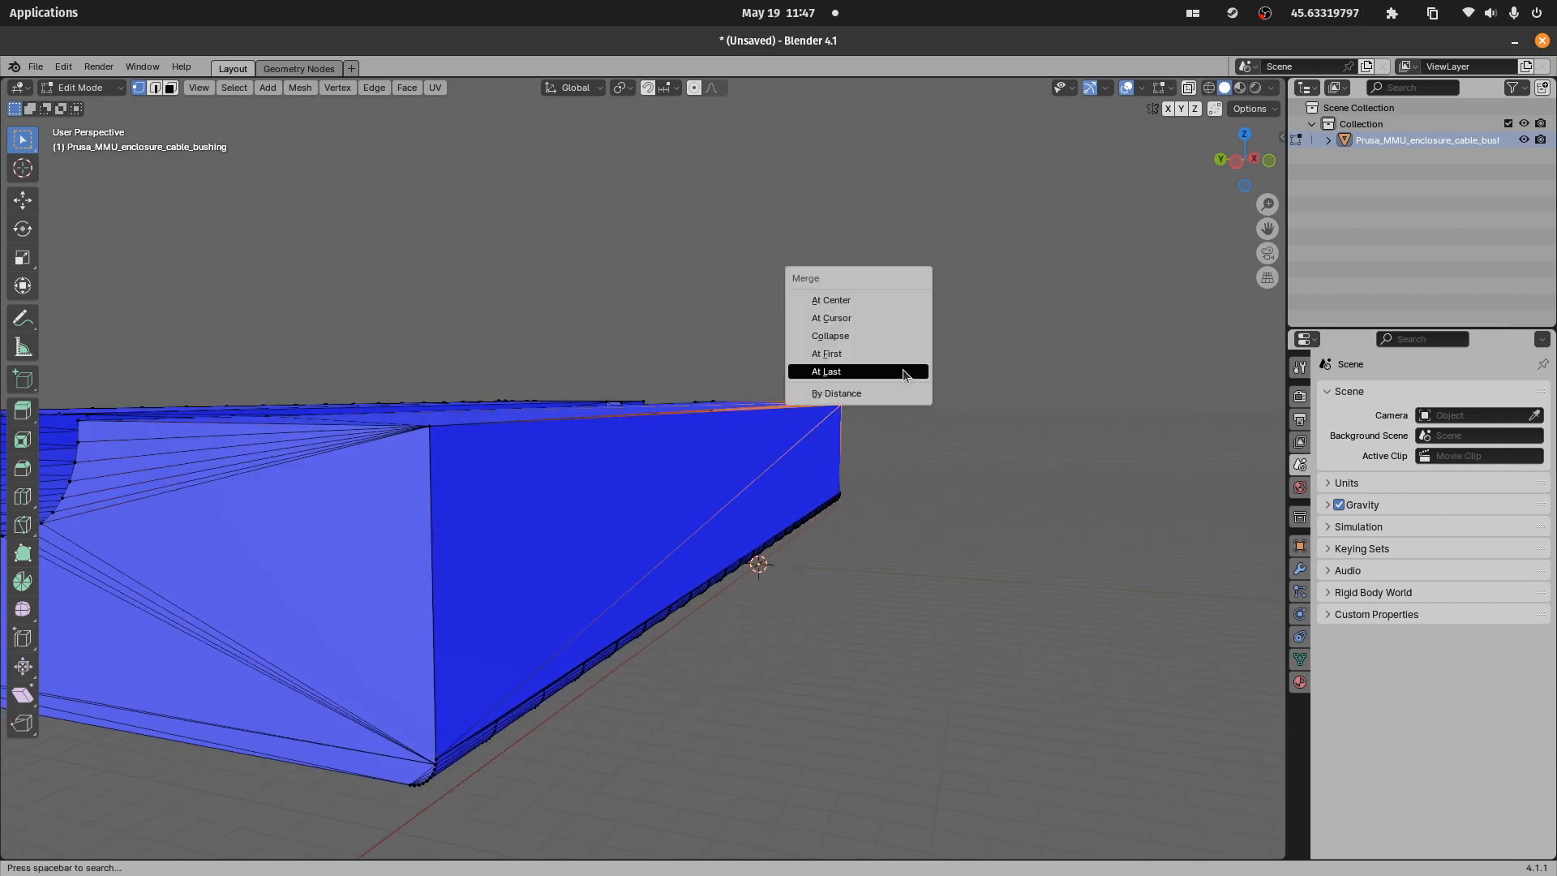
click(904, 372)
mouse_move(532, 354)
middle_down()
mouse_move(622, 374)
mouse_move(820, 260)
middle_up()
key(Tab)
scroll(820, 260, down, 5)
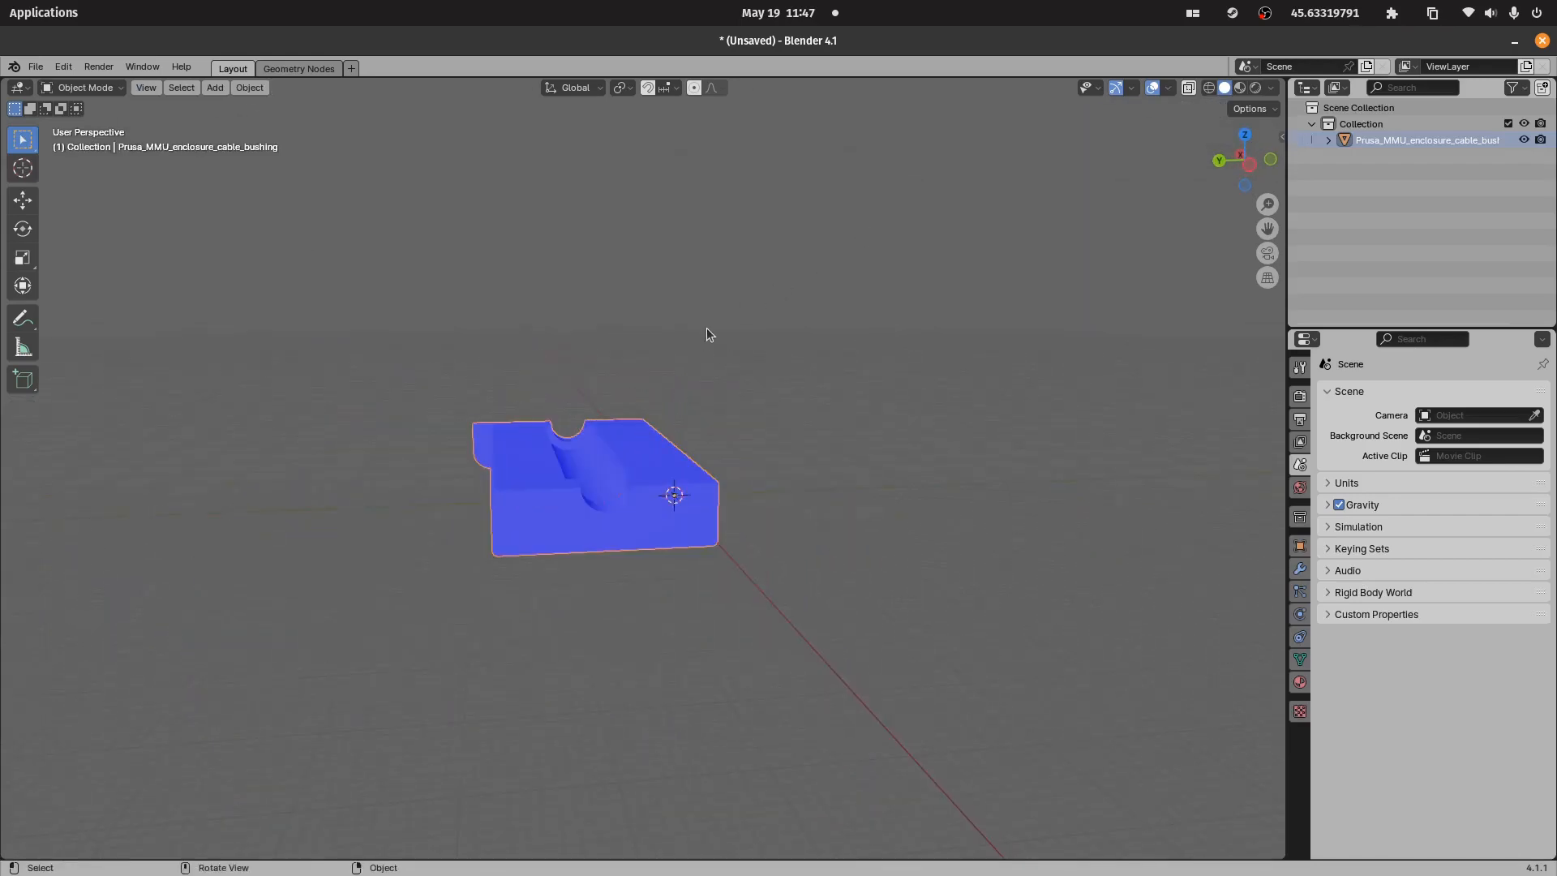
mouse_move(709, 337)
middle_down()
mouse_move(798, 444)
mouse_move(775, 345)
middle_up()
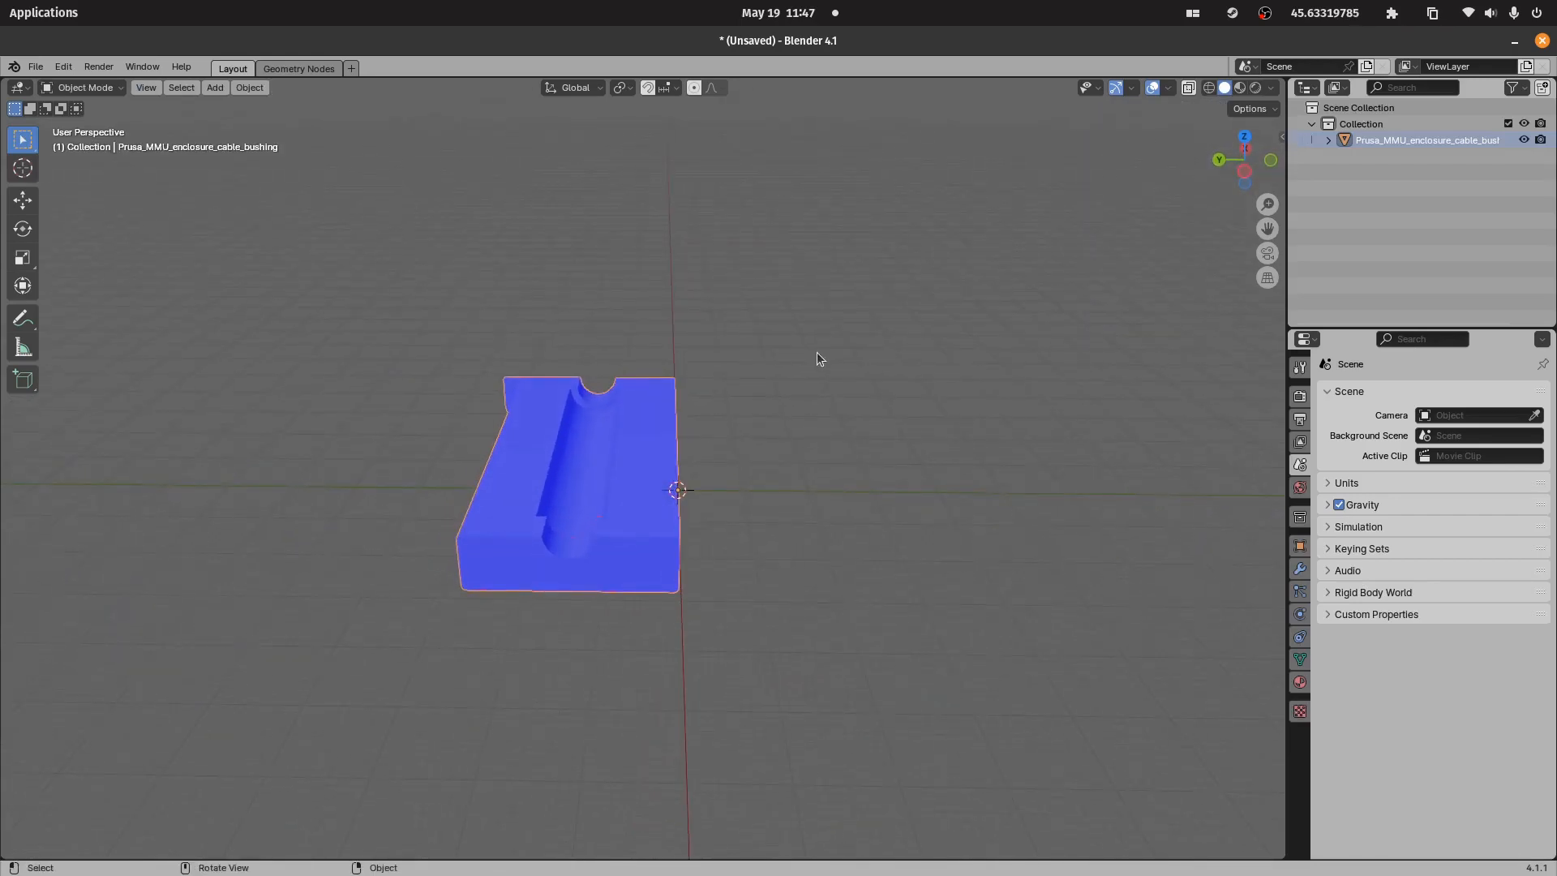
- Disable the Face Orientation overlay and enable the Wireframe overlay for the bushing
scroll(871, 423, up, 2)
click(807, 493)
middle_drag(807, 493, 566, 279)
click(1167, 88)
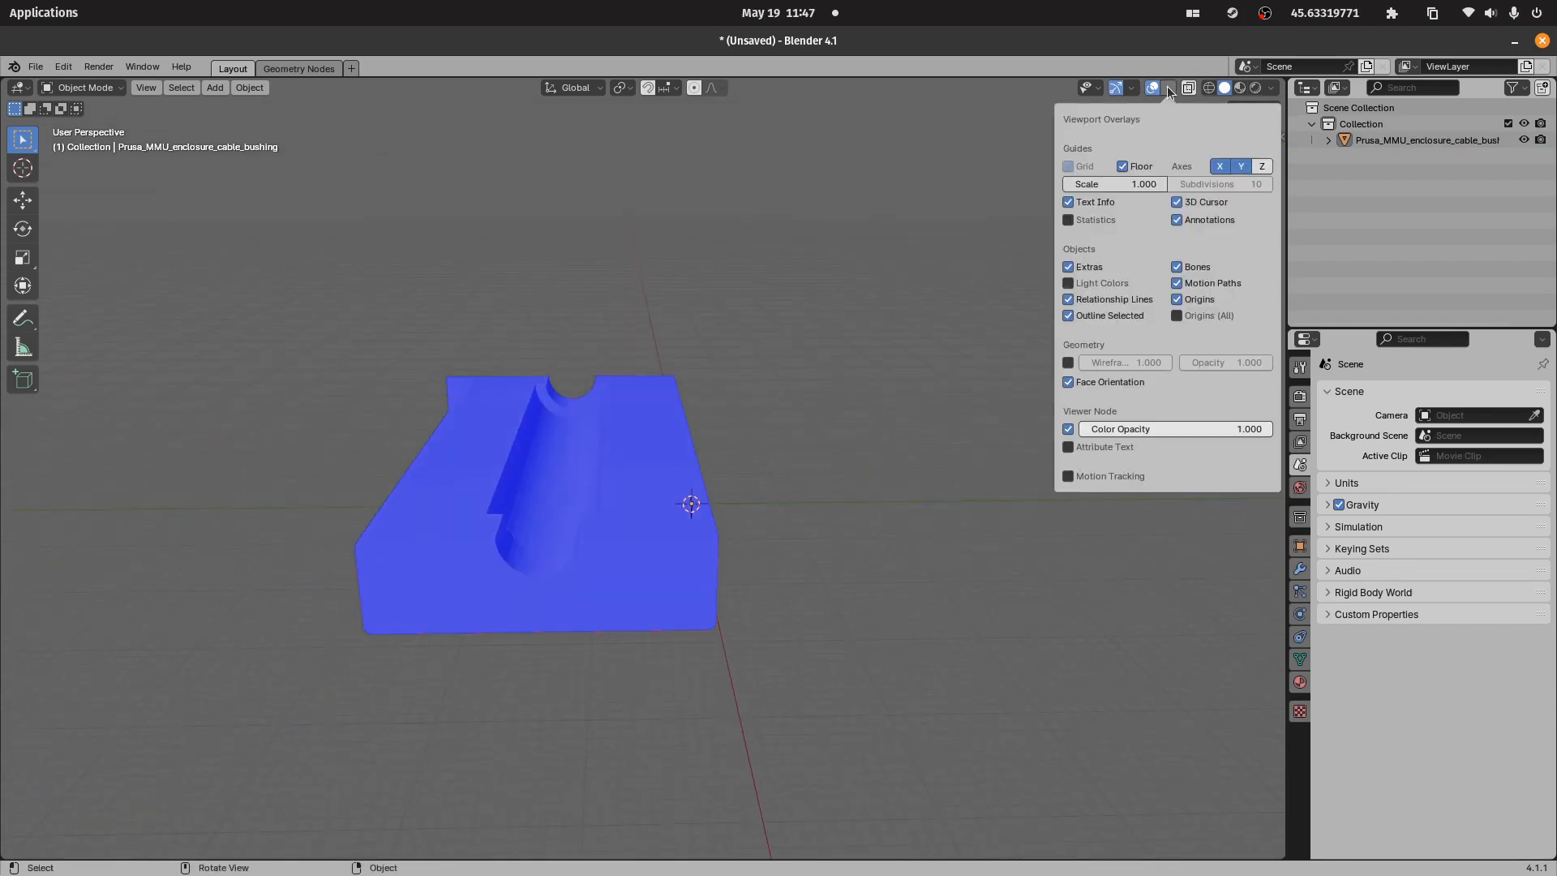
click(1169, 88)
click(1093, 382)
click(1068, 362)
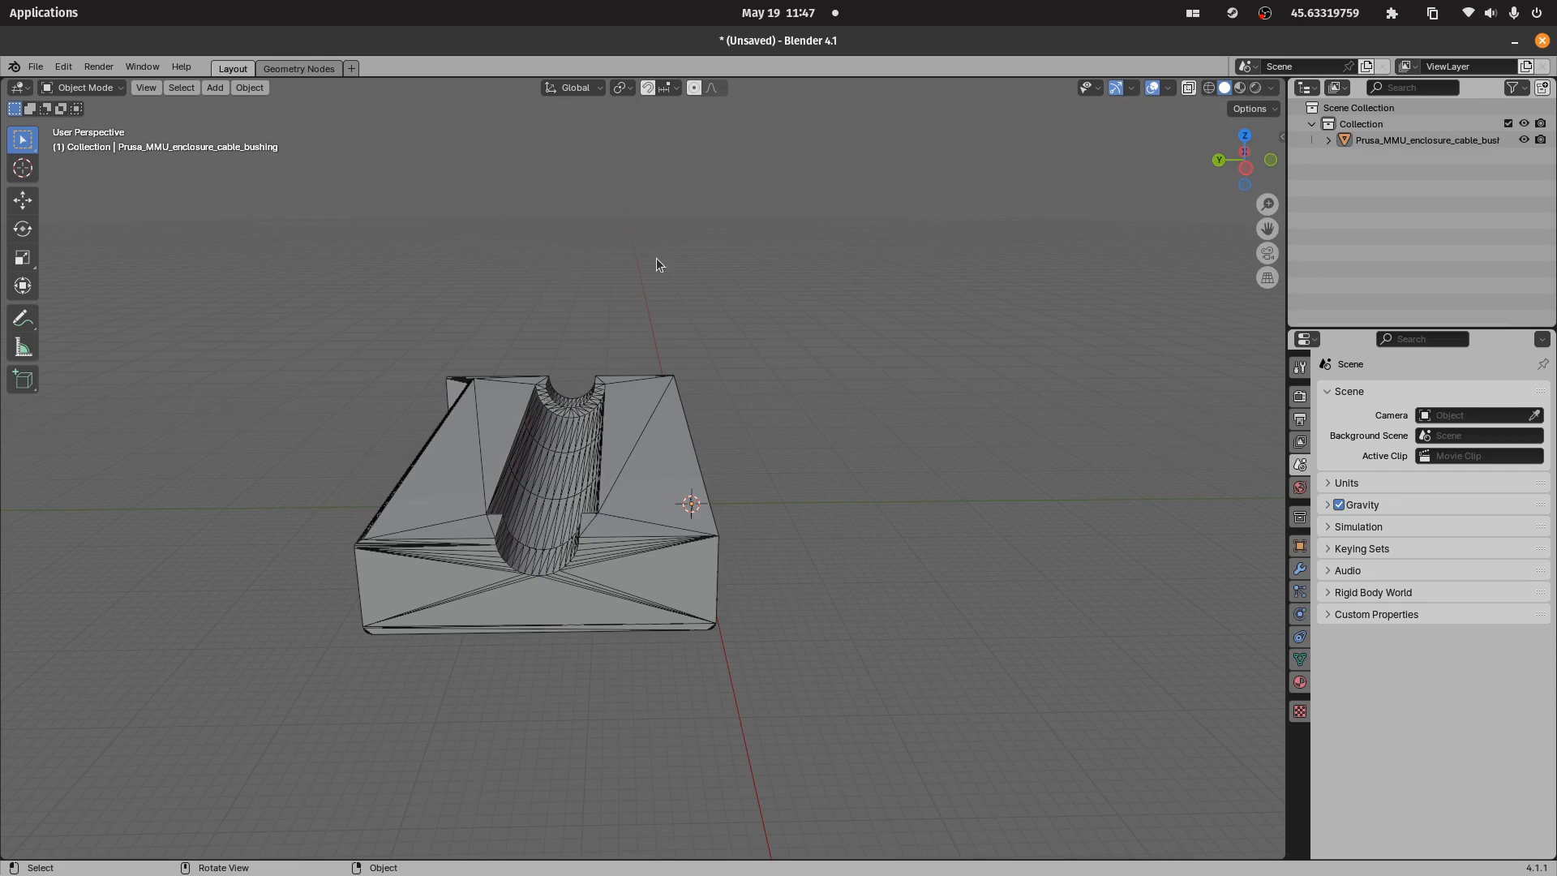
- In Edit Mode, select the bushing's entire mesh and apply Limited Dissolve to remove its surplus triangulation
key(Tab)
middle_drag(657, 264, 625, 347)
key(a)
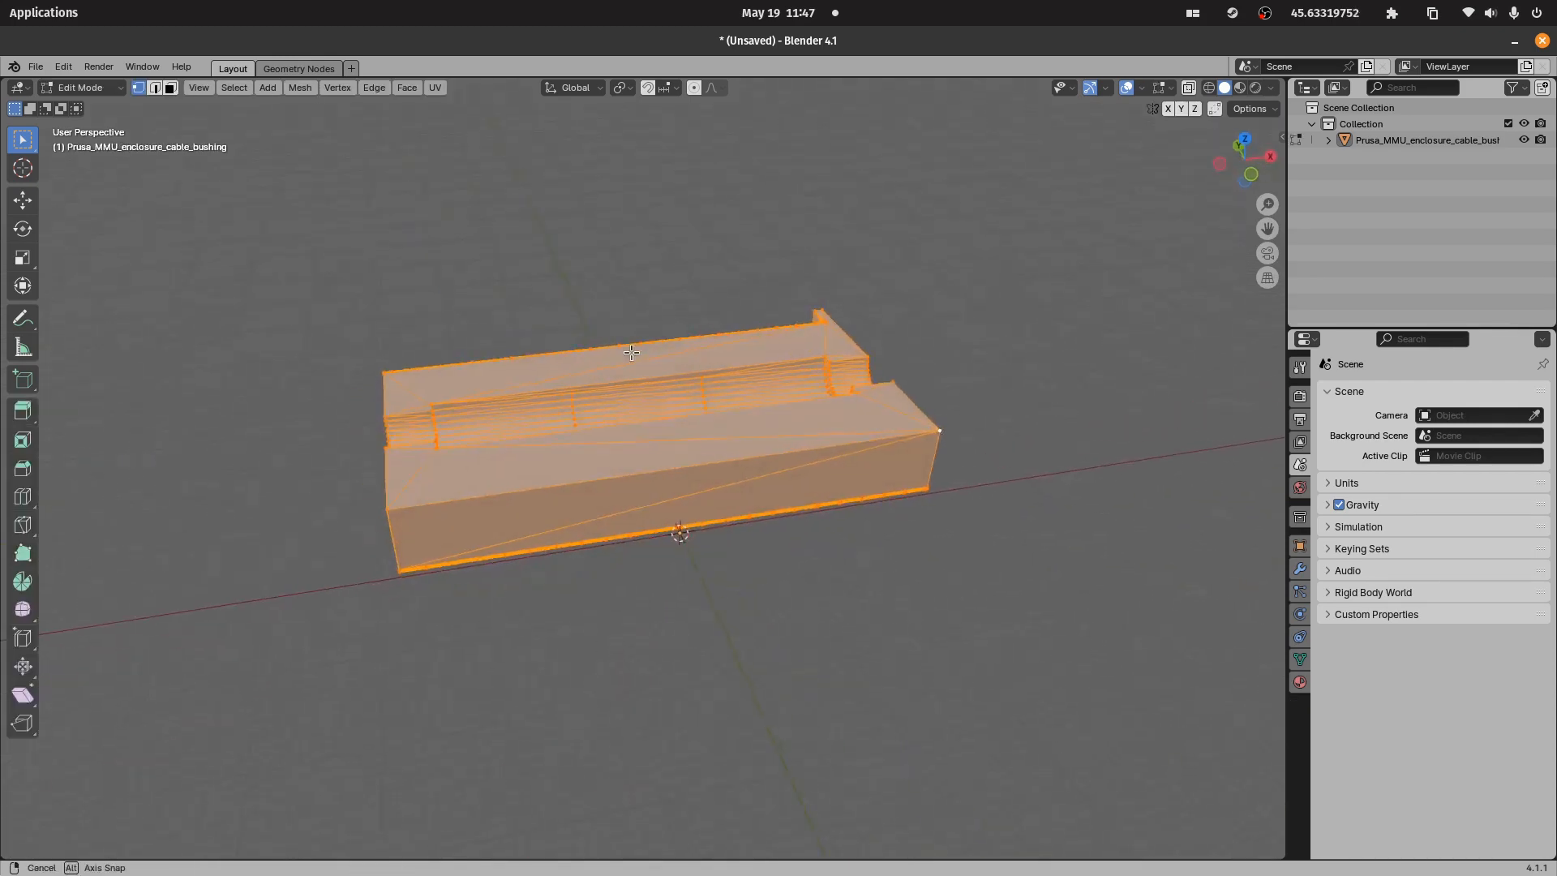
middle_drag(557, 202, 685, 187)
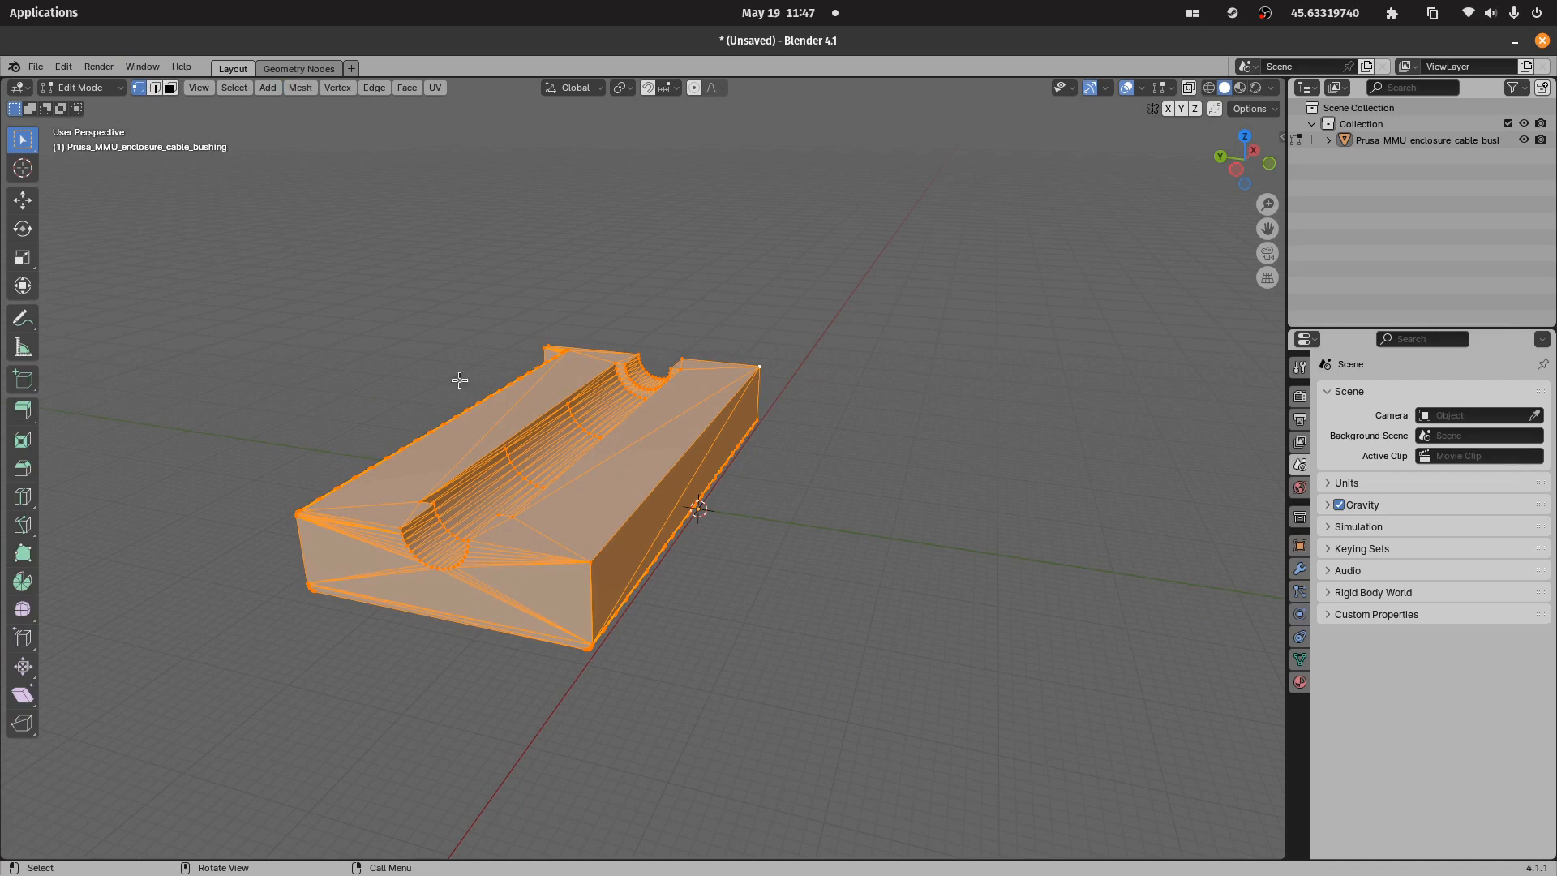
middle_drag(460, 380, 487, 338)
click(300, 87)
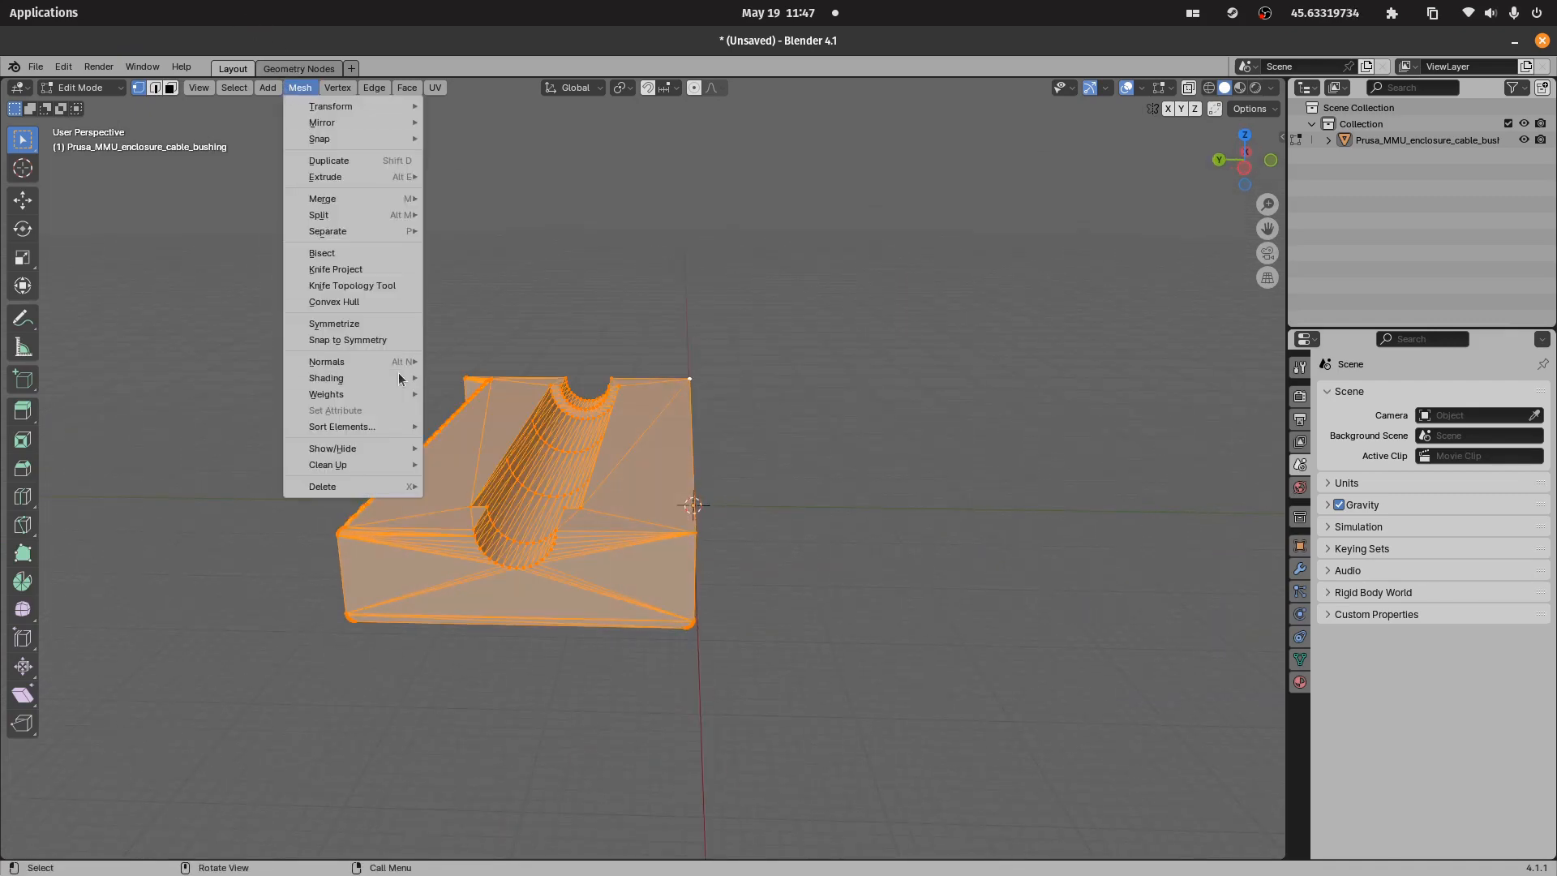
mouse_move(362, 468)
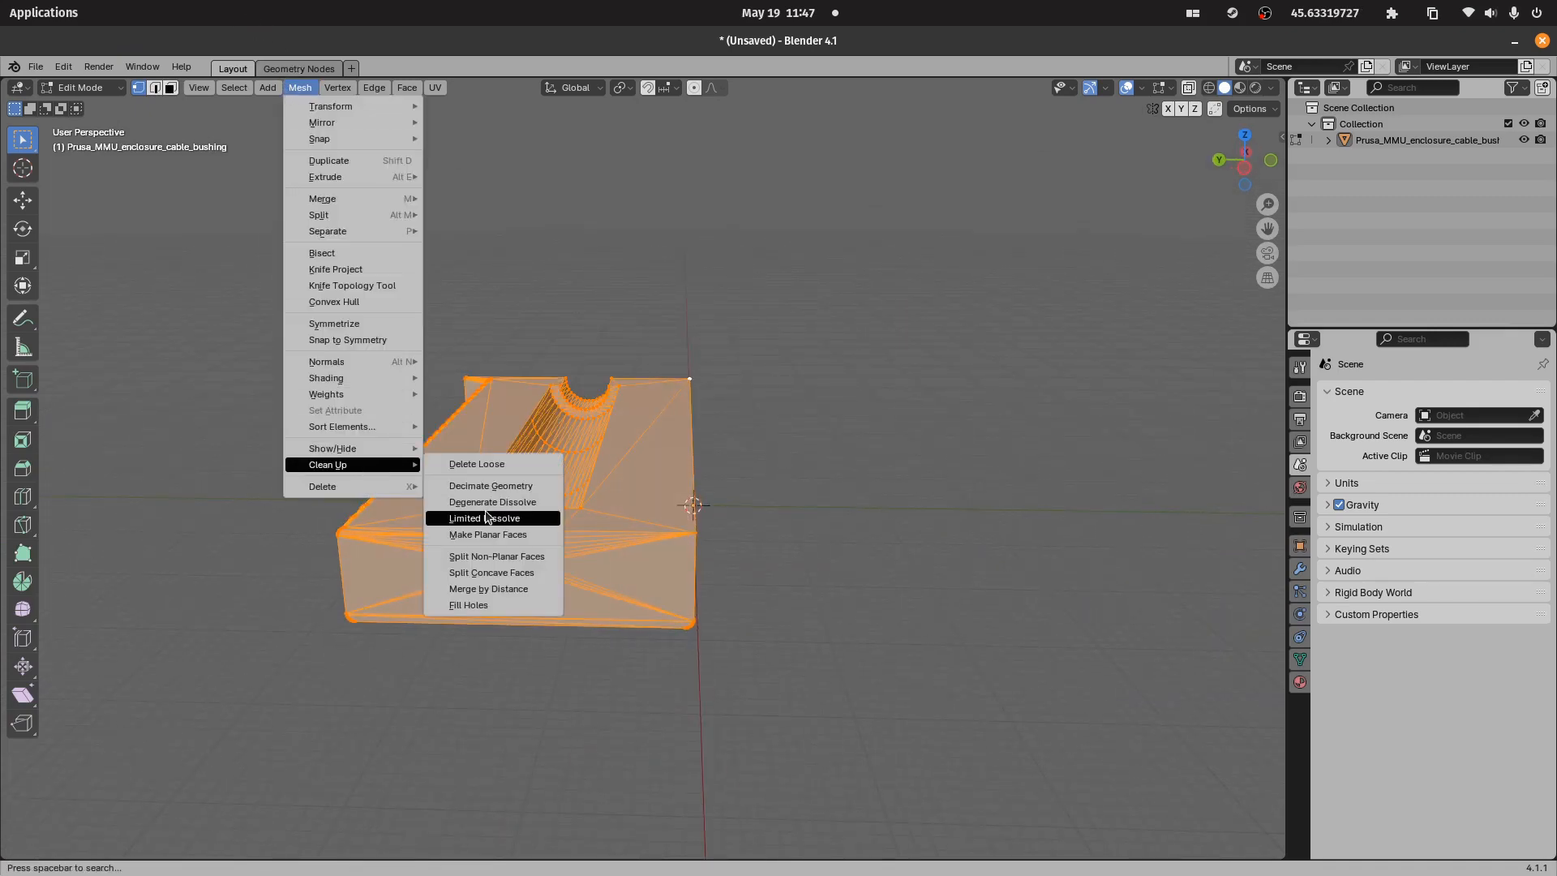
click(486, 517)
- Set the Limited Dissolve's Max Angle to 1° and return to Object Mode
click(52, 845)
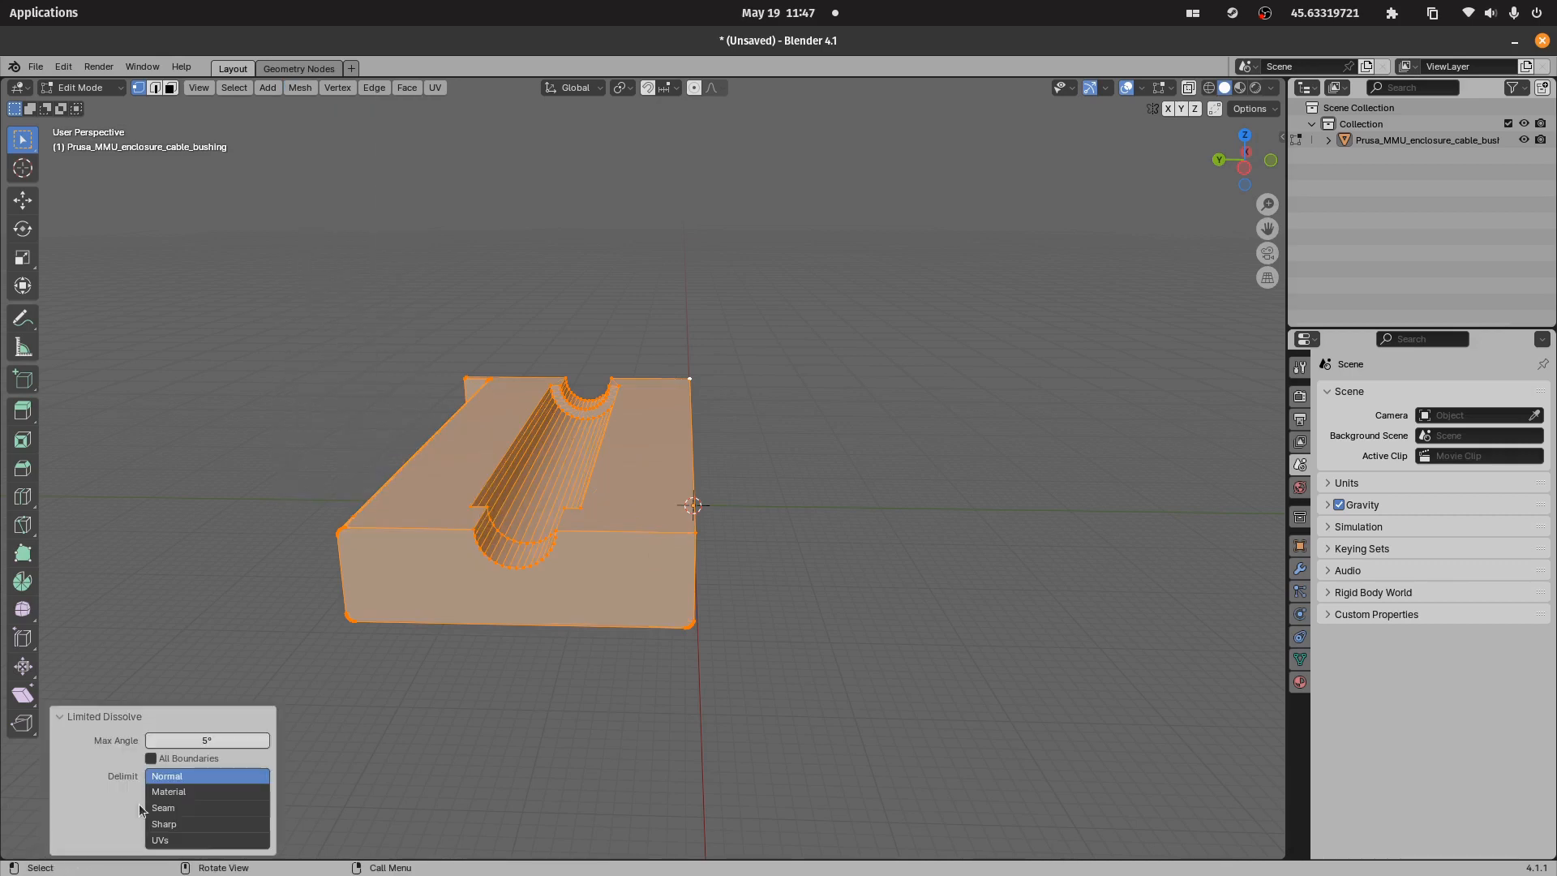
click(235, 740)
text(1)
key(Return)
middle_drag(519, 596, 851, 341)
key(Tab)
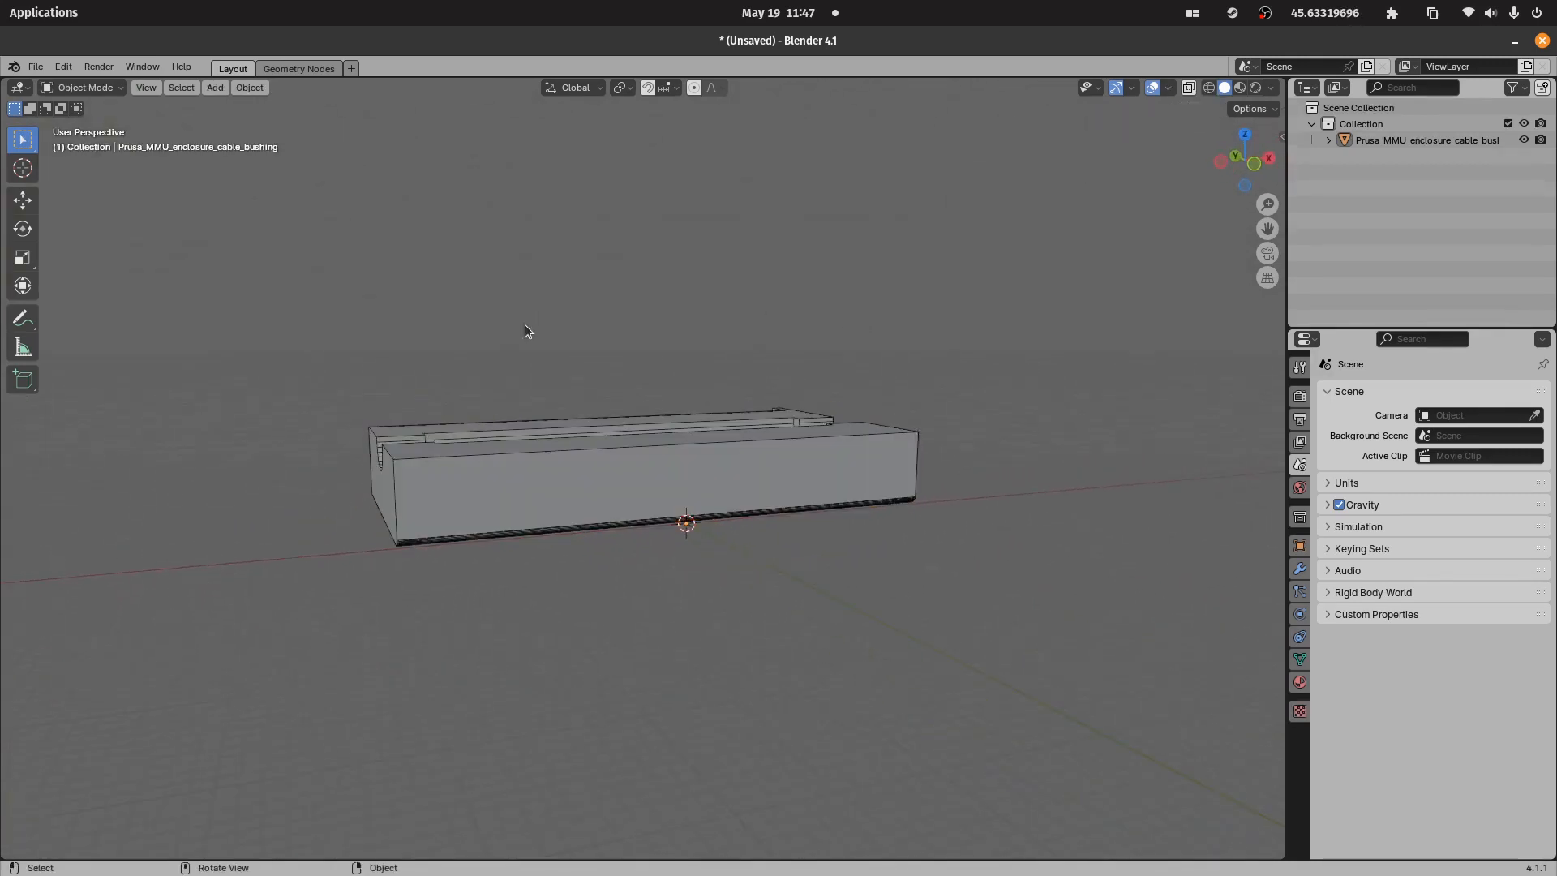
middle_drag(526, 331, 707, 625)
click(707, 625)
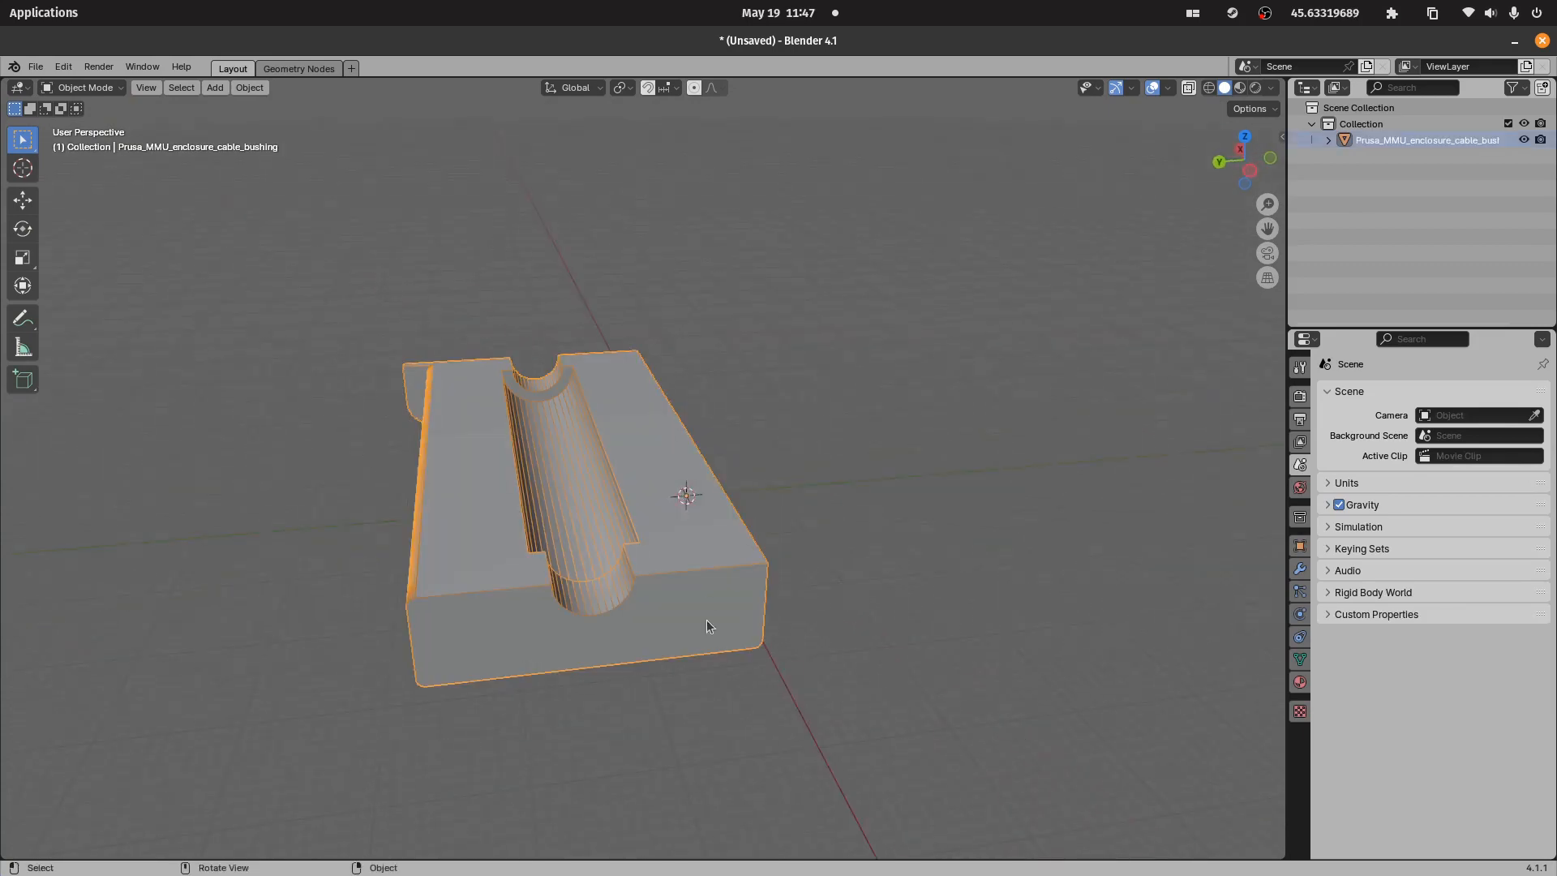
- Deselect the bushing and add a mesh plane at the world origin
click(760, 203)
key(shift+a)
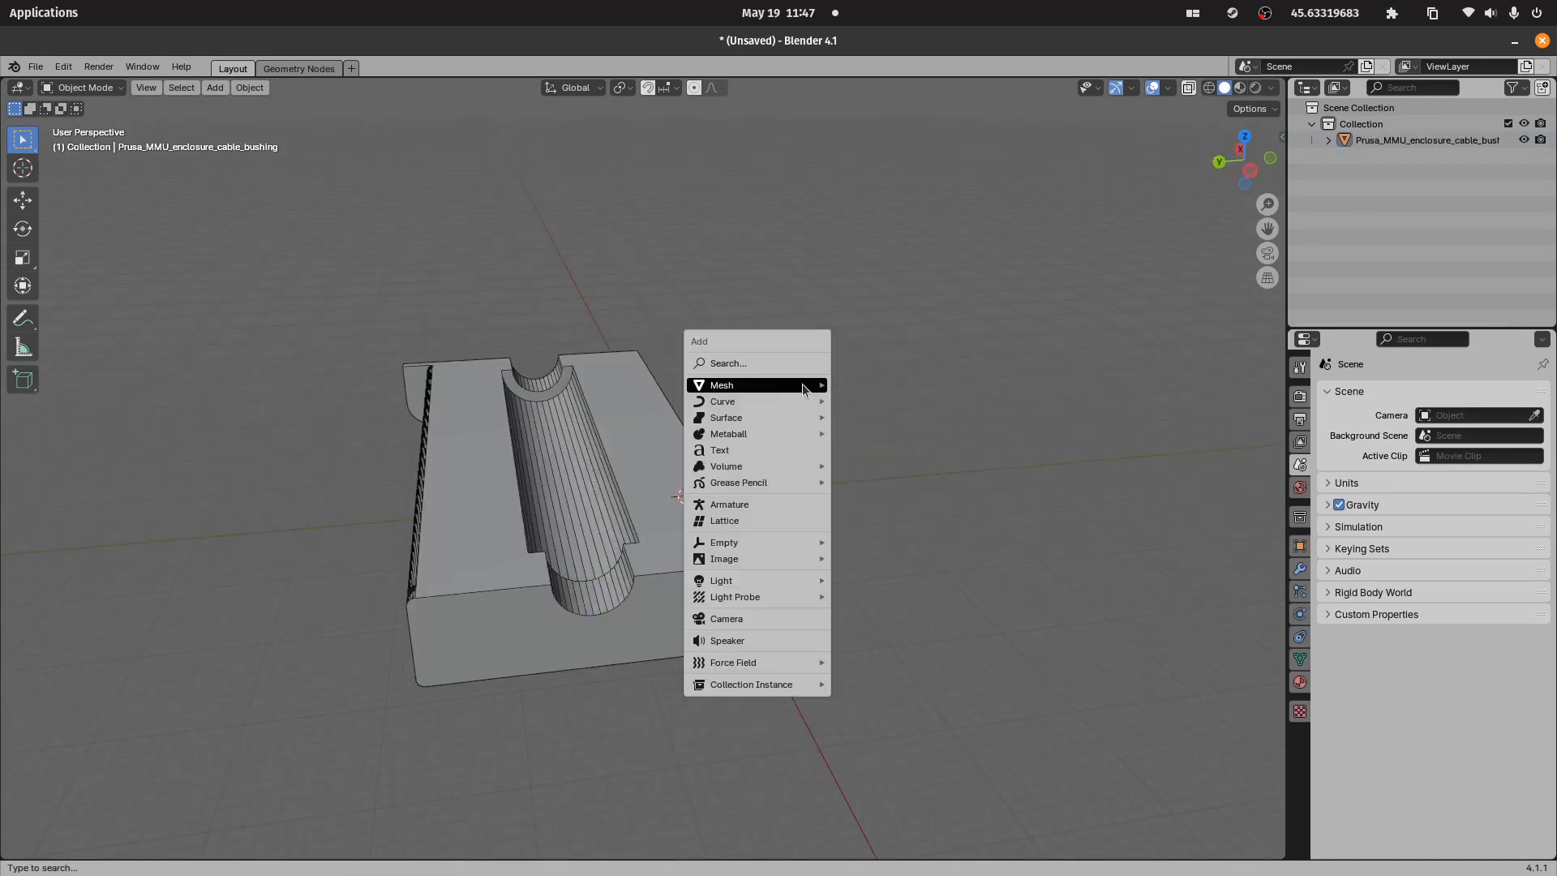
mouse_move(803, 383)
click(894, 386)
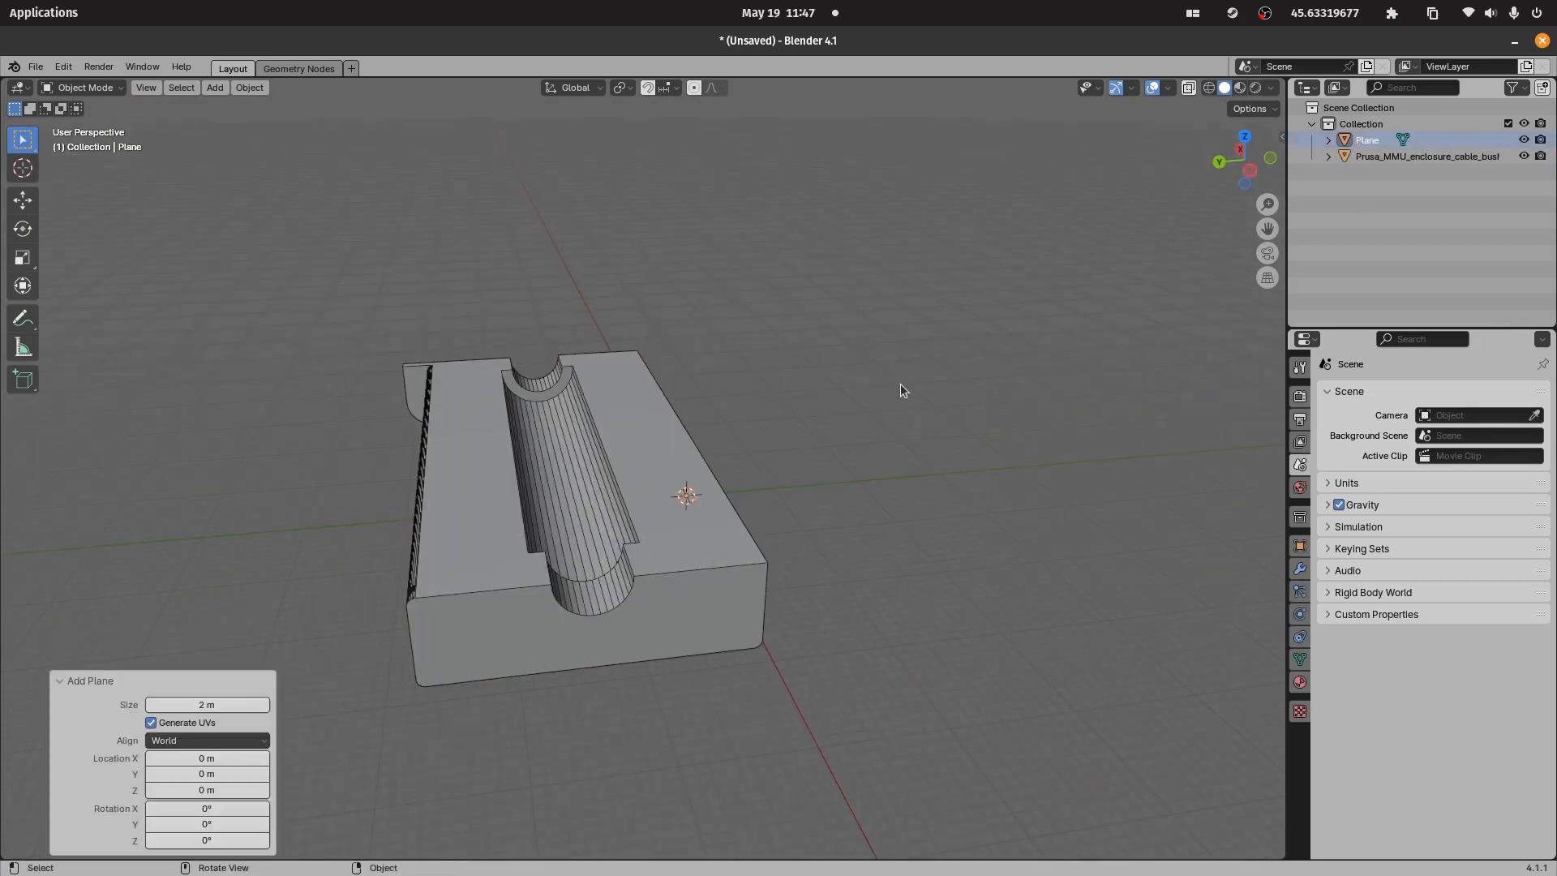
middle_drag(483, 519, 664, 500)
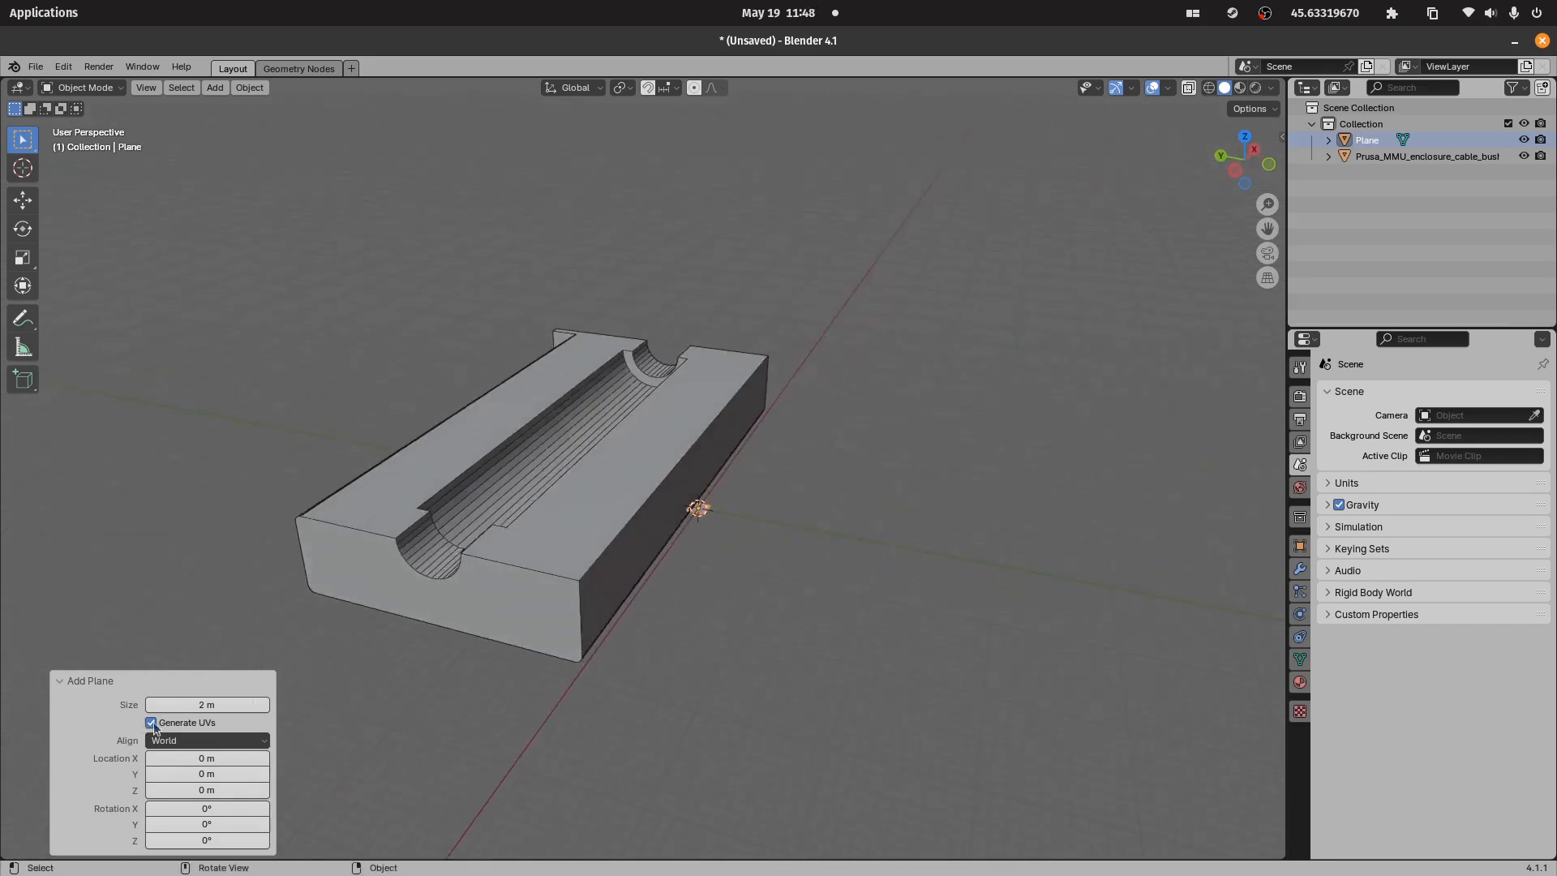
- In Edit Mode, merge all of the plane's vertices into one point using At Center, and return to Object Mode
key(Tab)
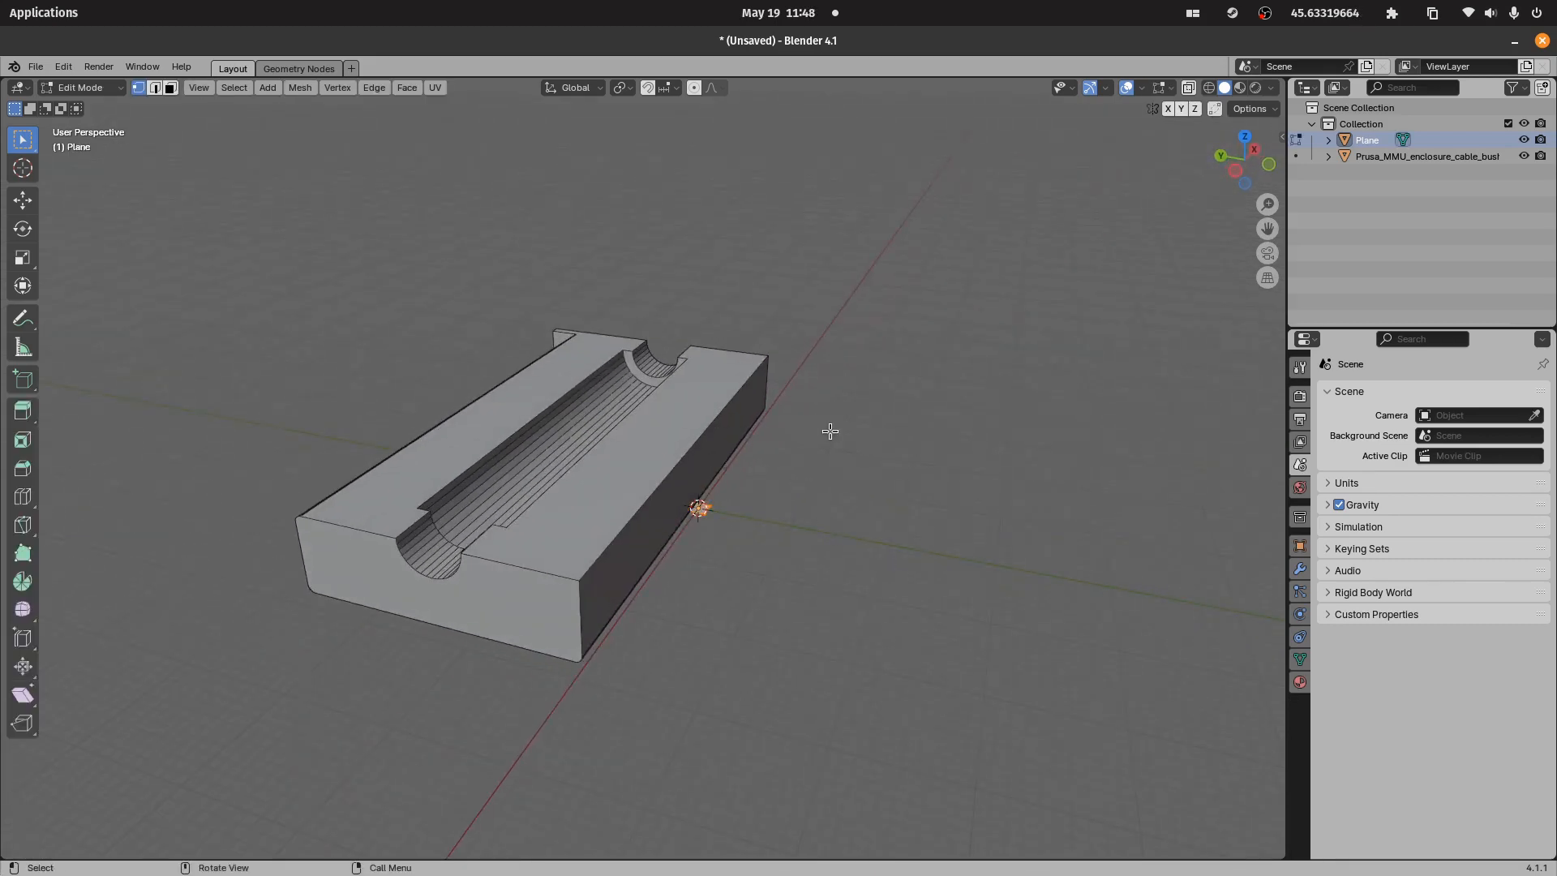
key(m)
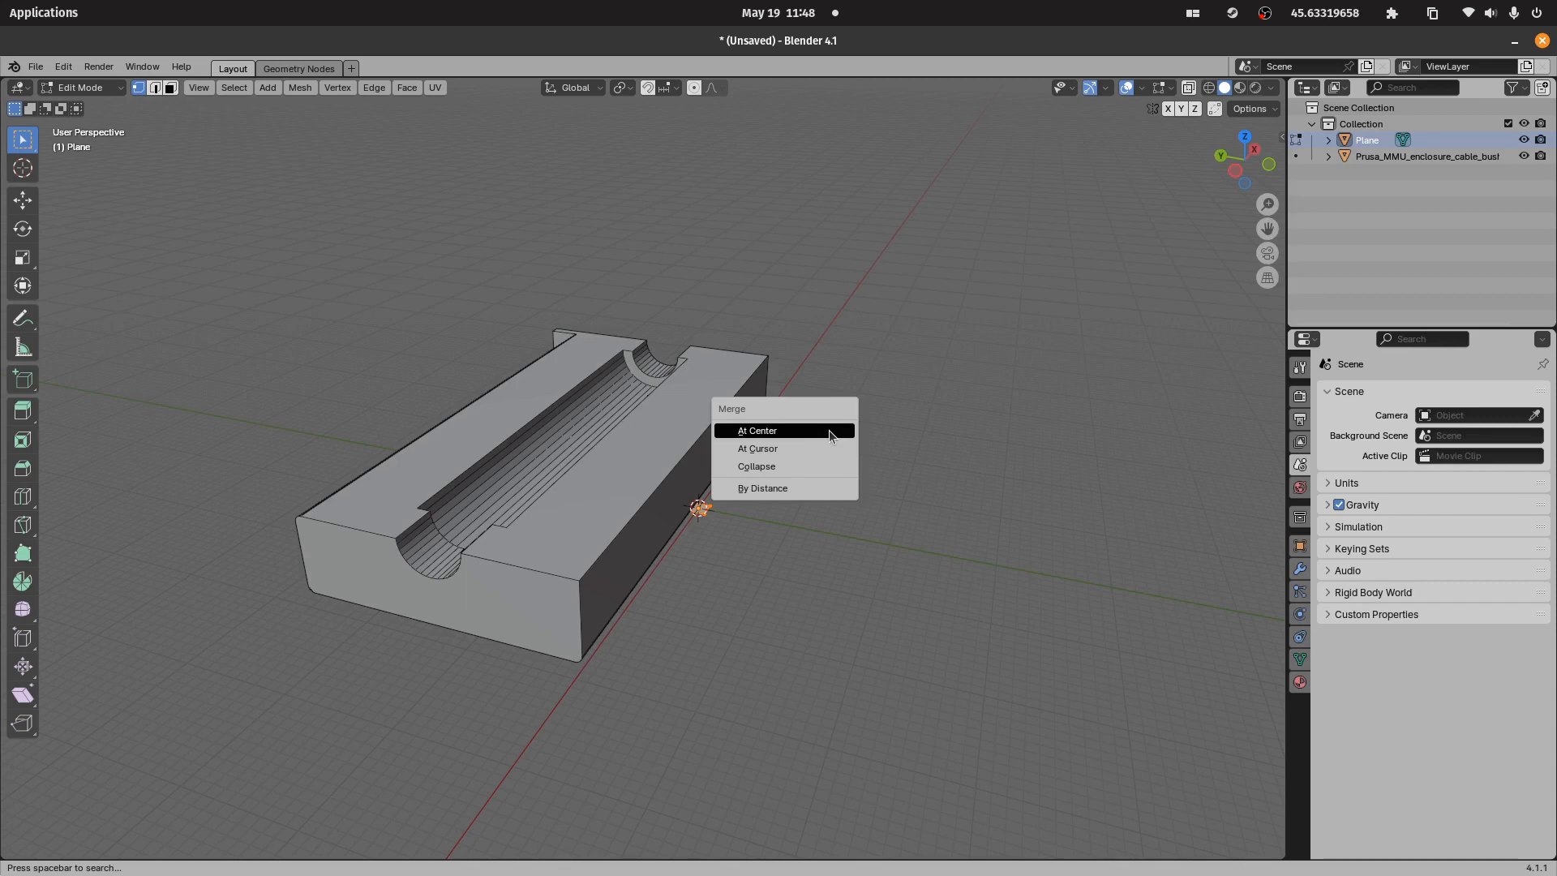
click(829, 430)
middle_drag(829, 430, 715, 438)
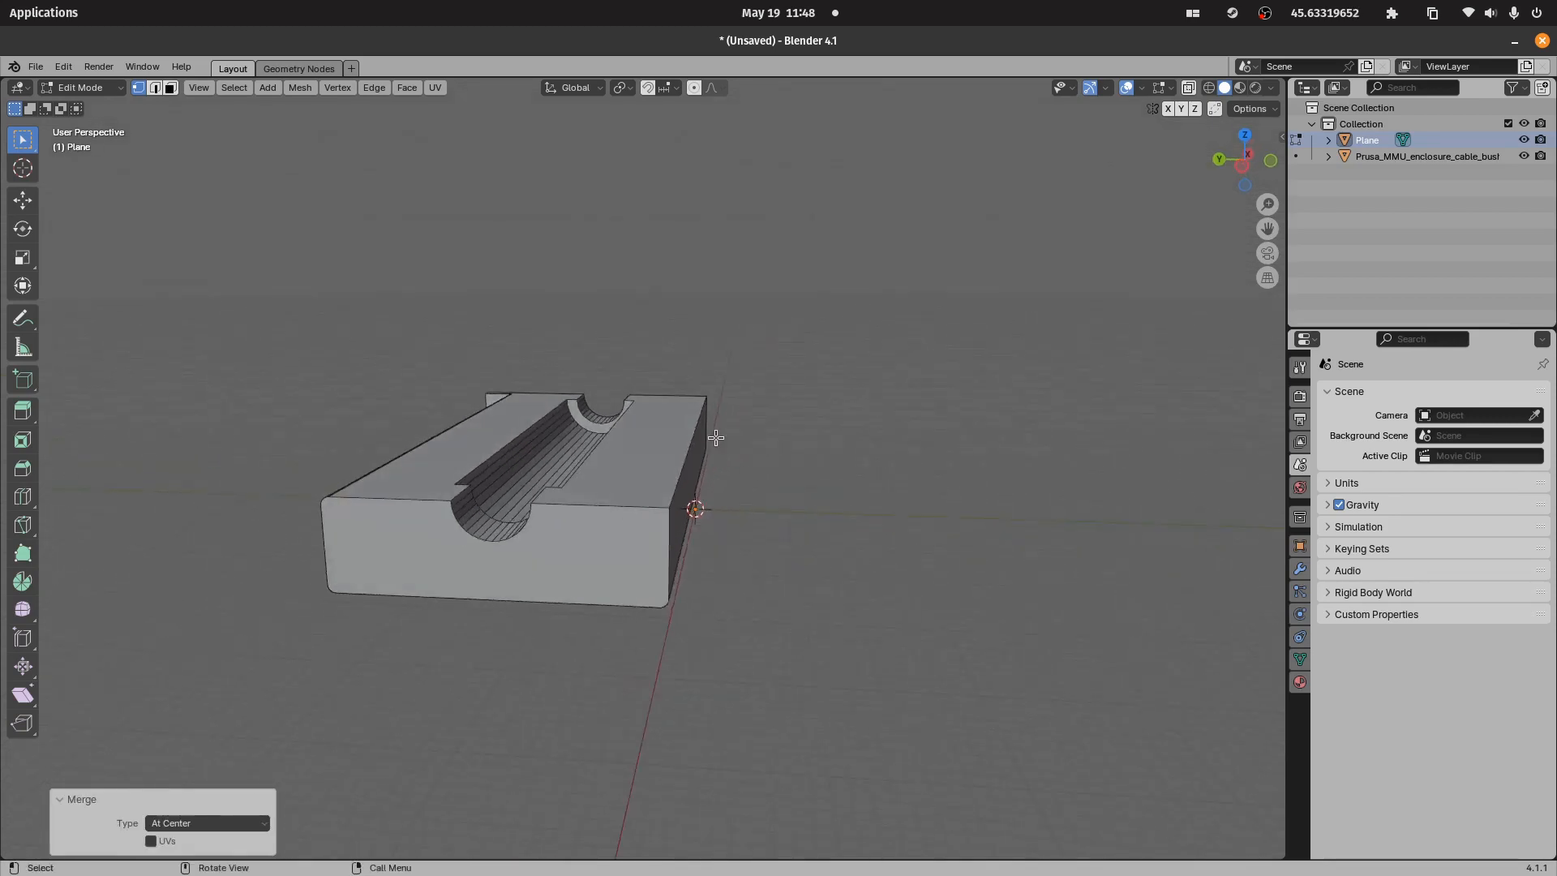
key(Tab)
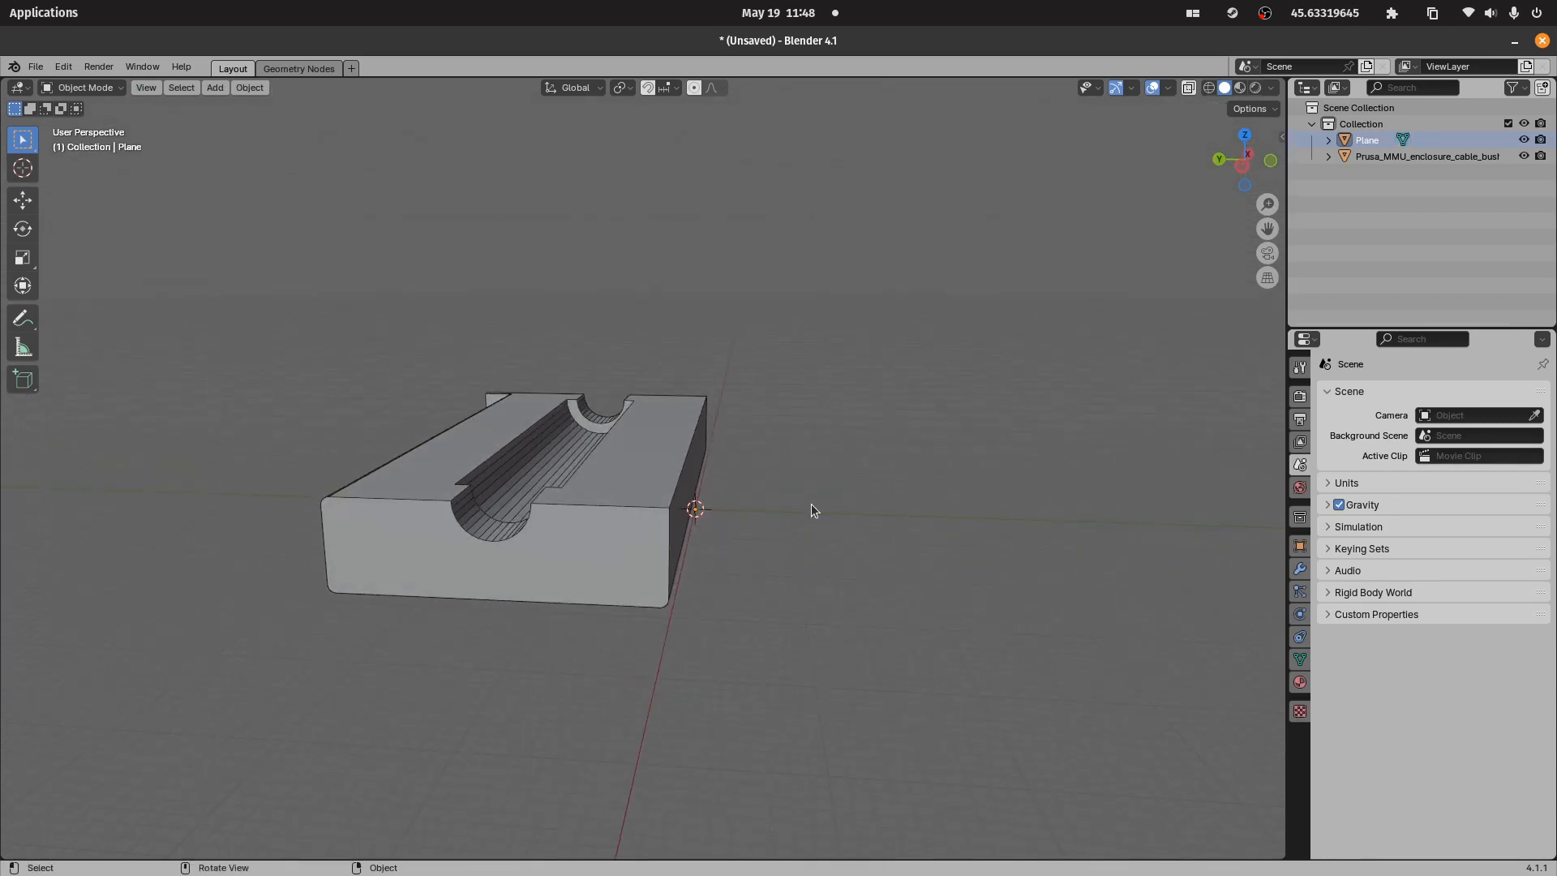
key(shift+a)
- Show the modifier properties of the Plane object and rename it as Power Chord
mouse_move(820, 477)
mouse_move(950, 678)
click(1300, 569)
double_click(1369, 140)
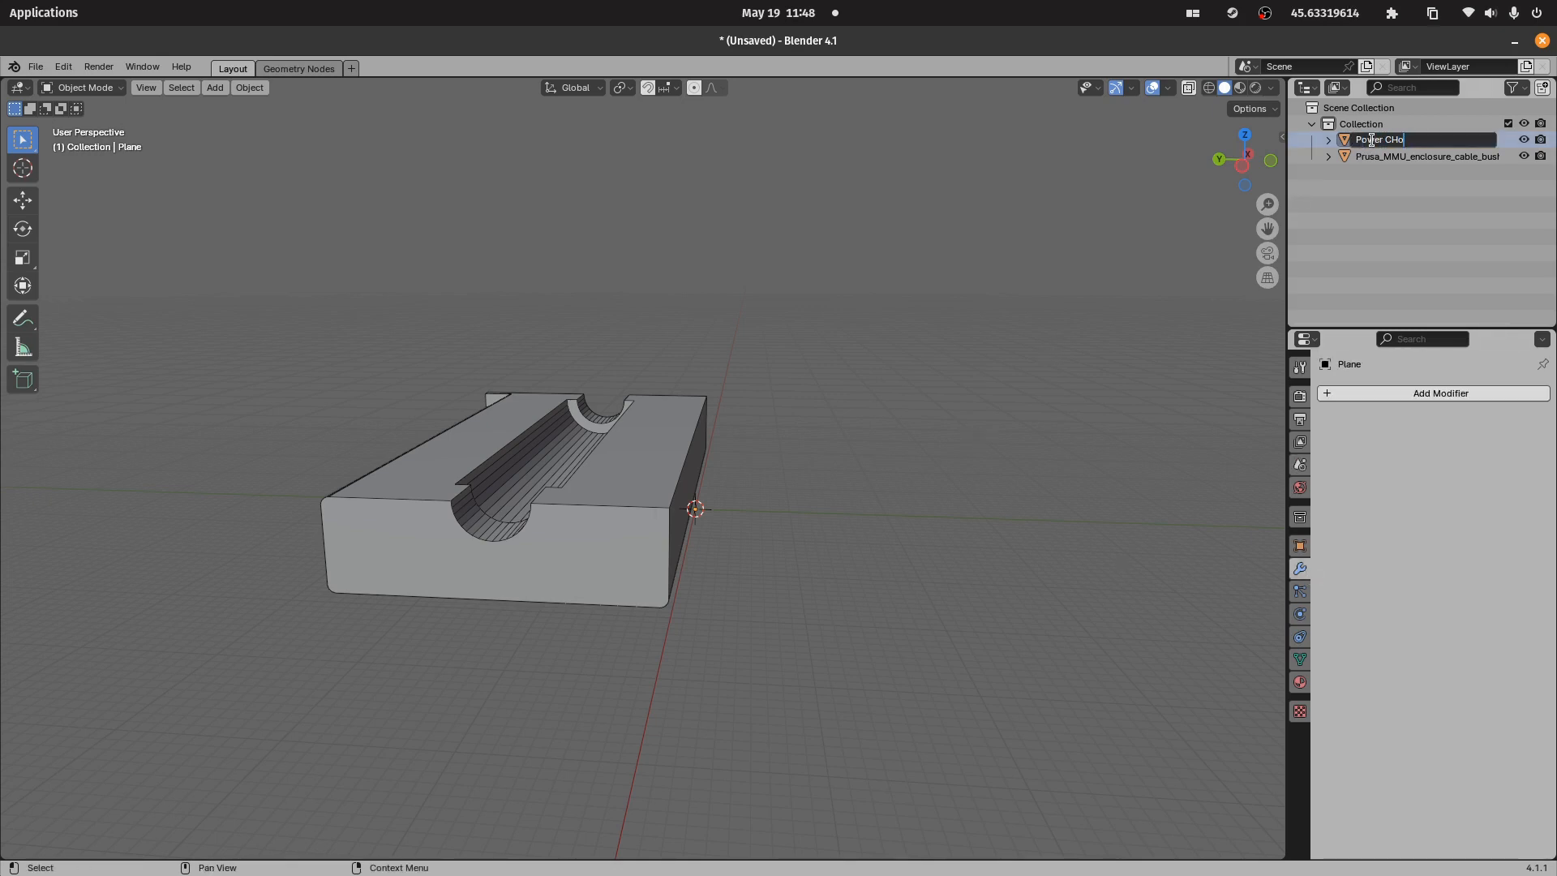
text(Power Chord)
key(Return)
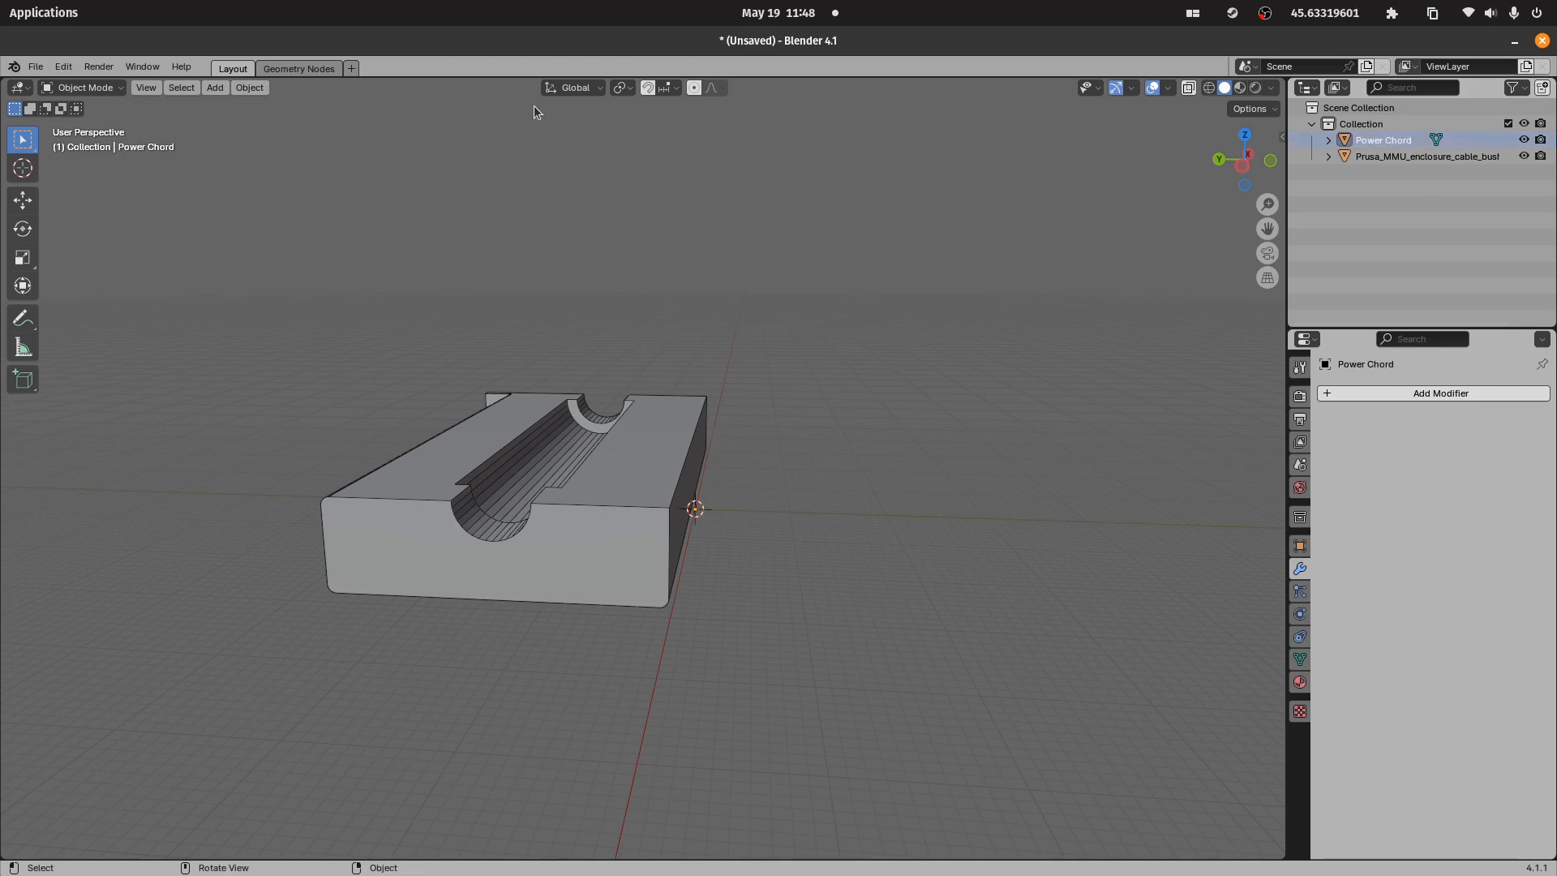
- Switch to the Geometry Nodes workspace and create a new node tree for the Power Chord object
click(283, 71)
scroll(621, 248, down, 14)
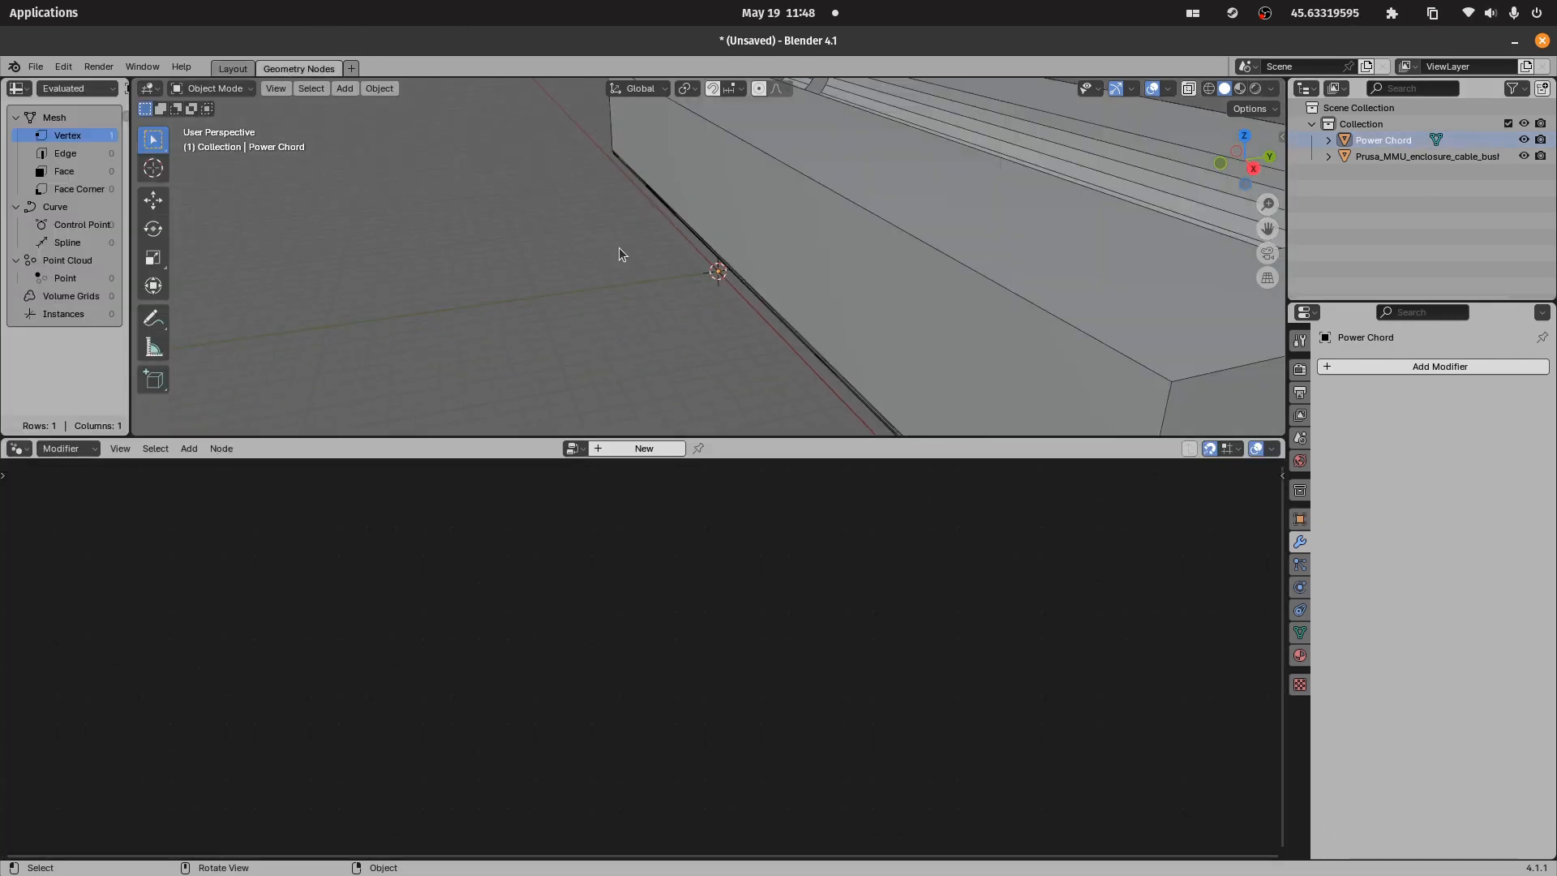
middle_drag(635, 259, 867, 262)
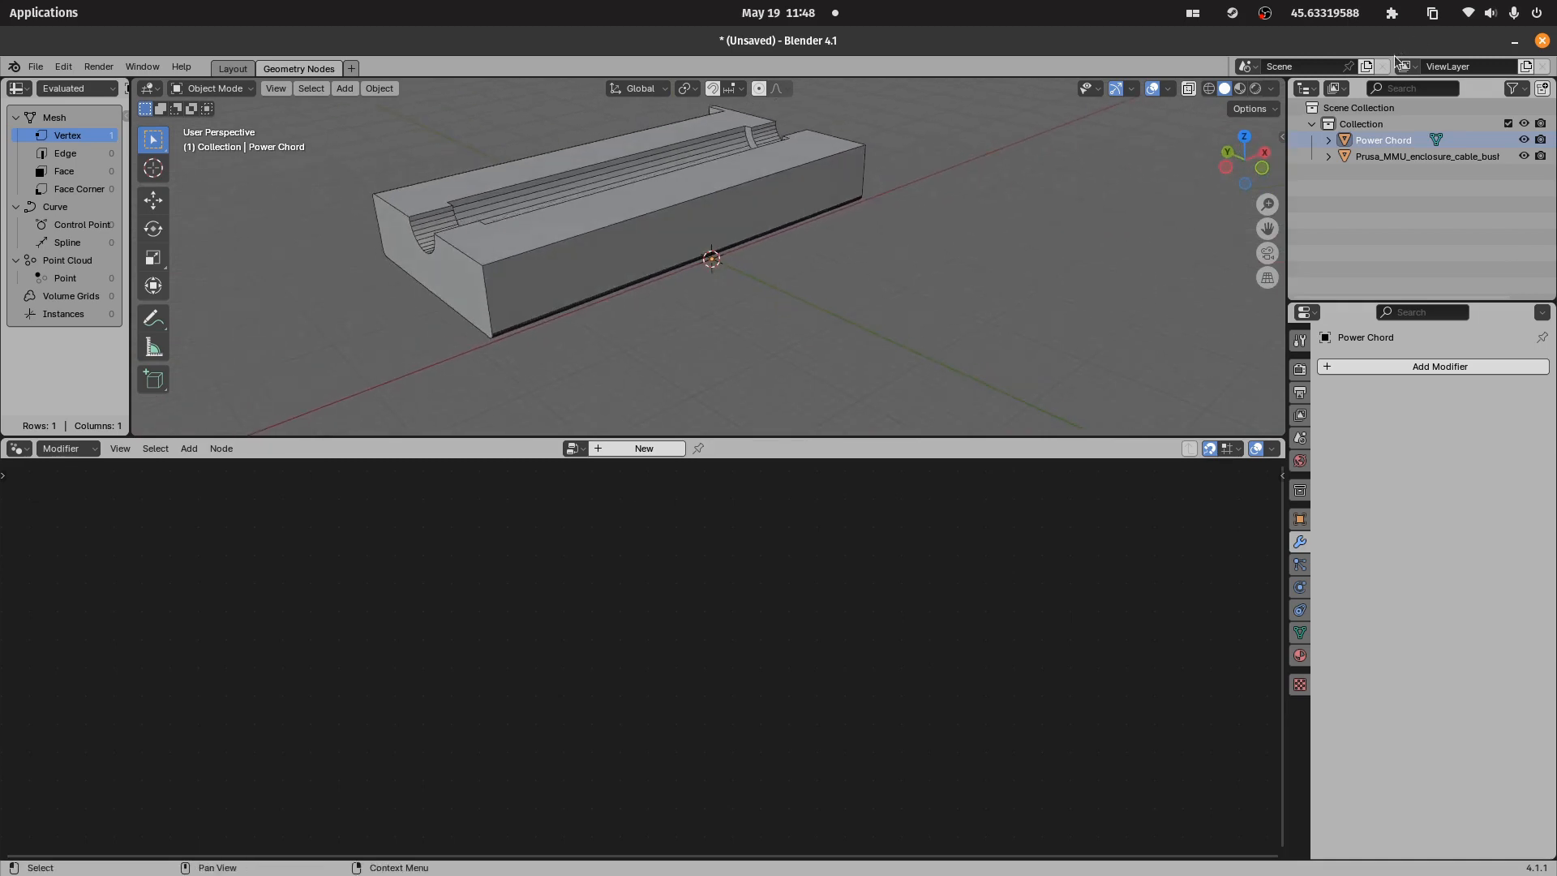
click(649, 449)
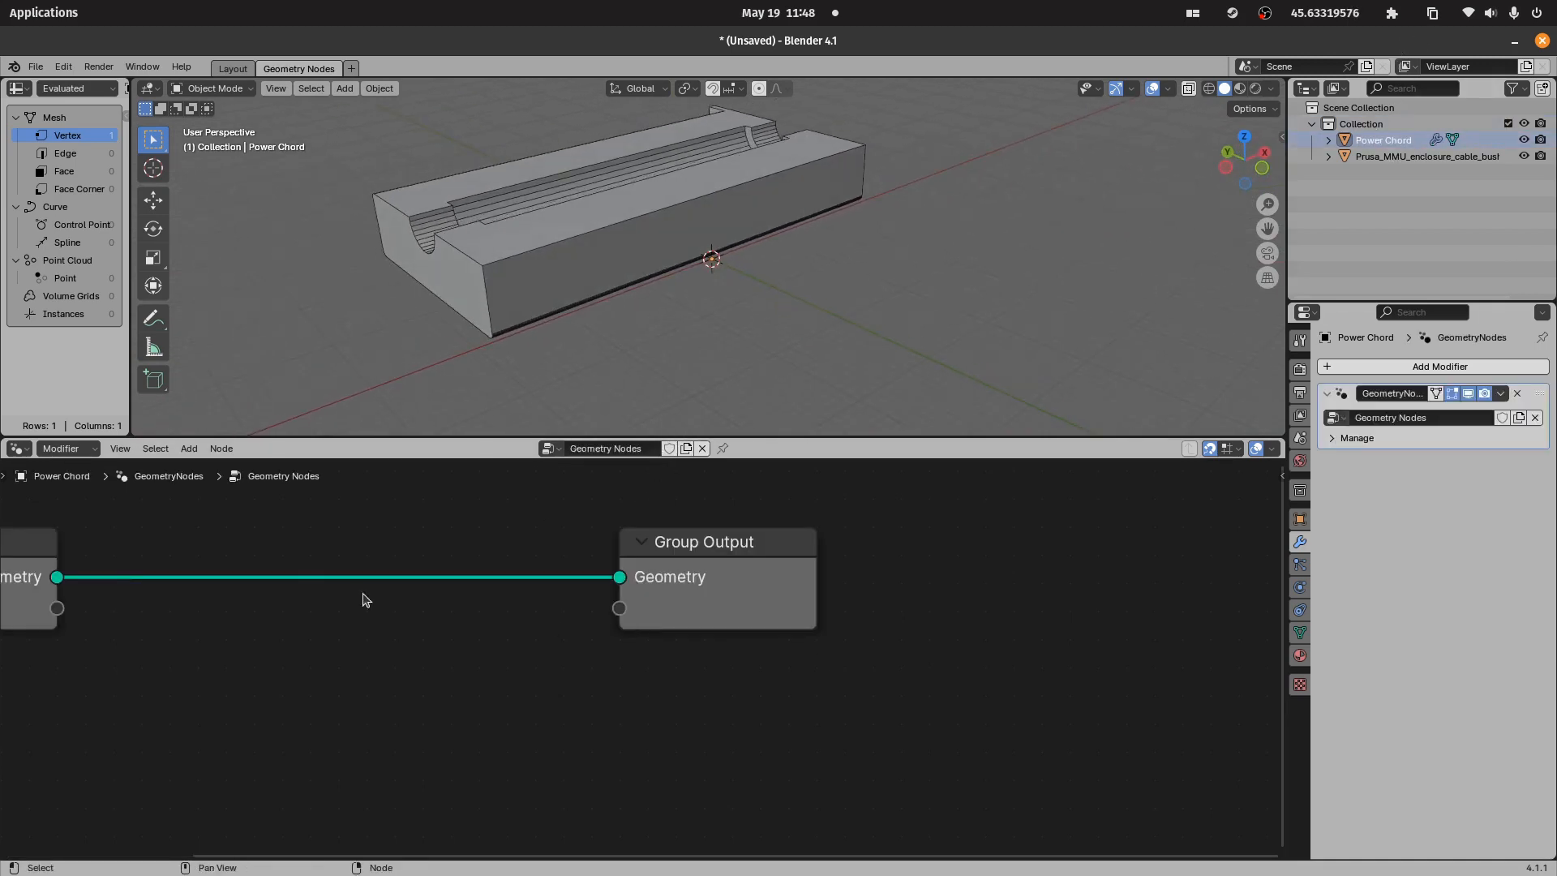
scroll(363, 593, down, 1)
middle_drag(531, 622, 979, 674)
scroll(713, 665, down, 4)
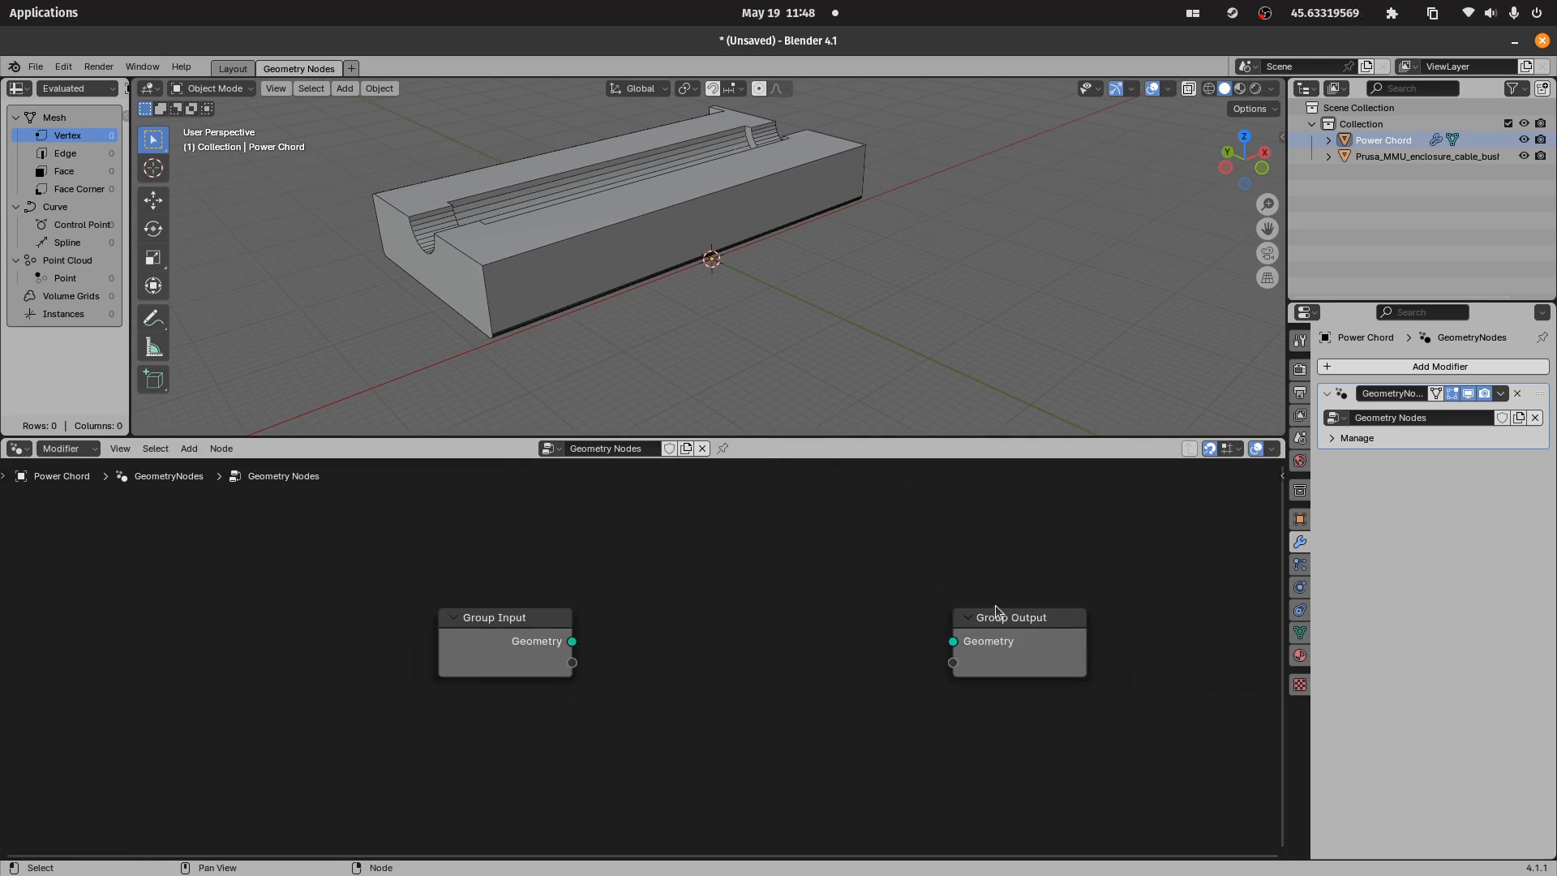
- Remove the Geometry input from the node group's interface and move the Group Input node out of the way
key(n)
click(1199, 519)
click(1248, 510)
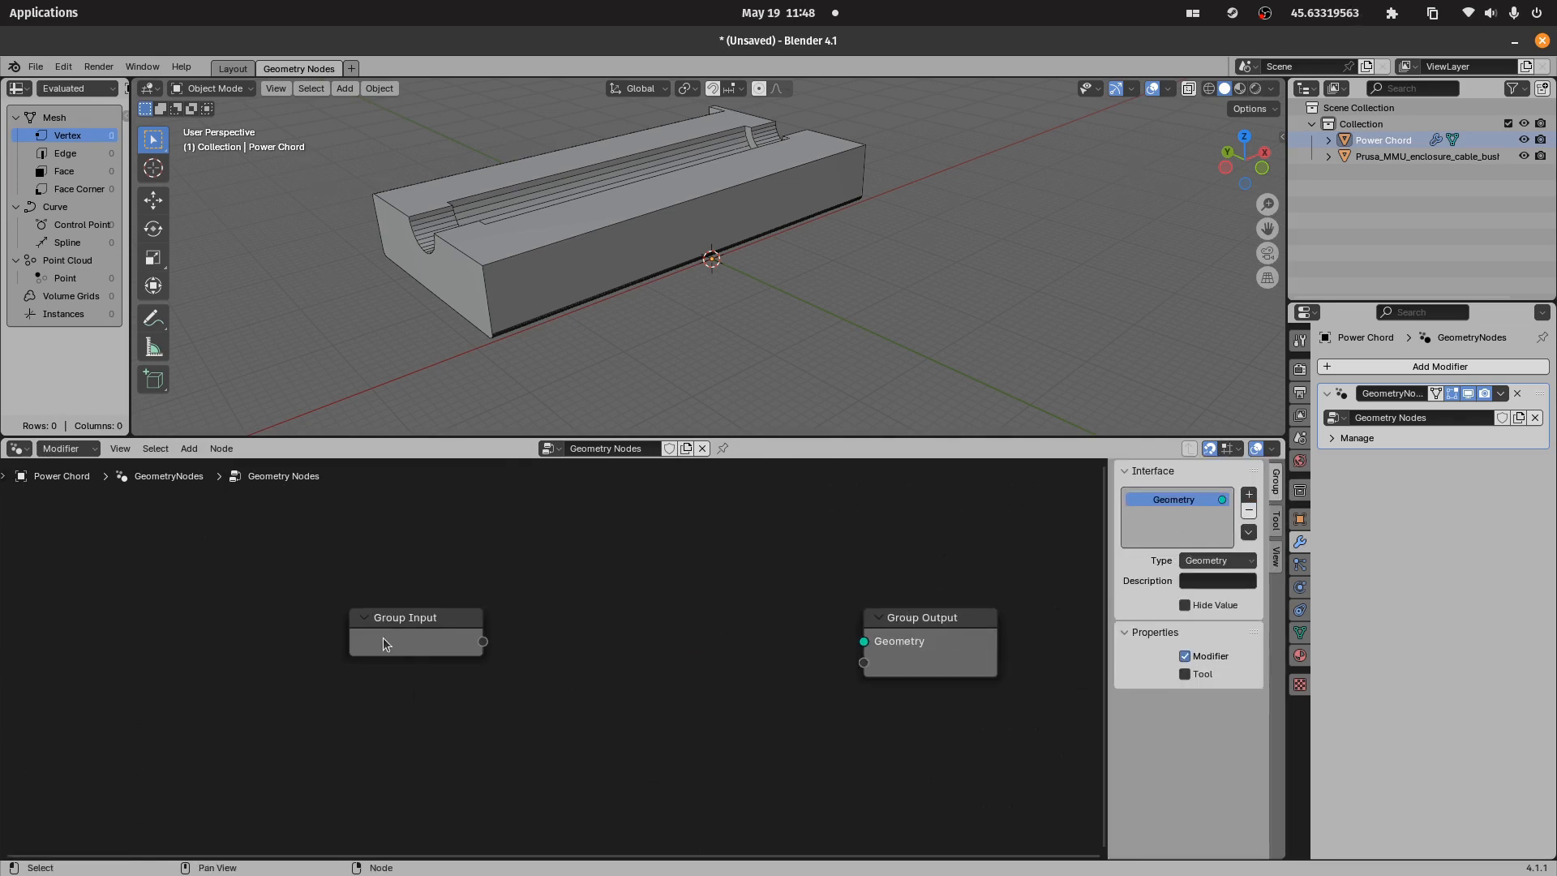
drag(382, 643, 173, 567)
- Add a Quadrilateral node and connect its Curve output to the Group Output's Geometry input
key(shift+a)
text(c)
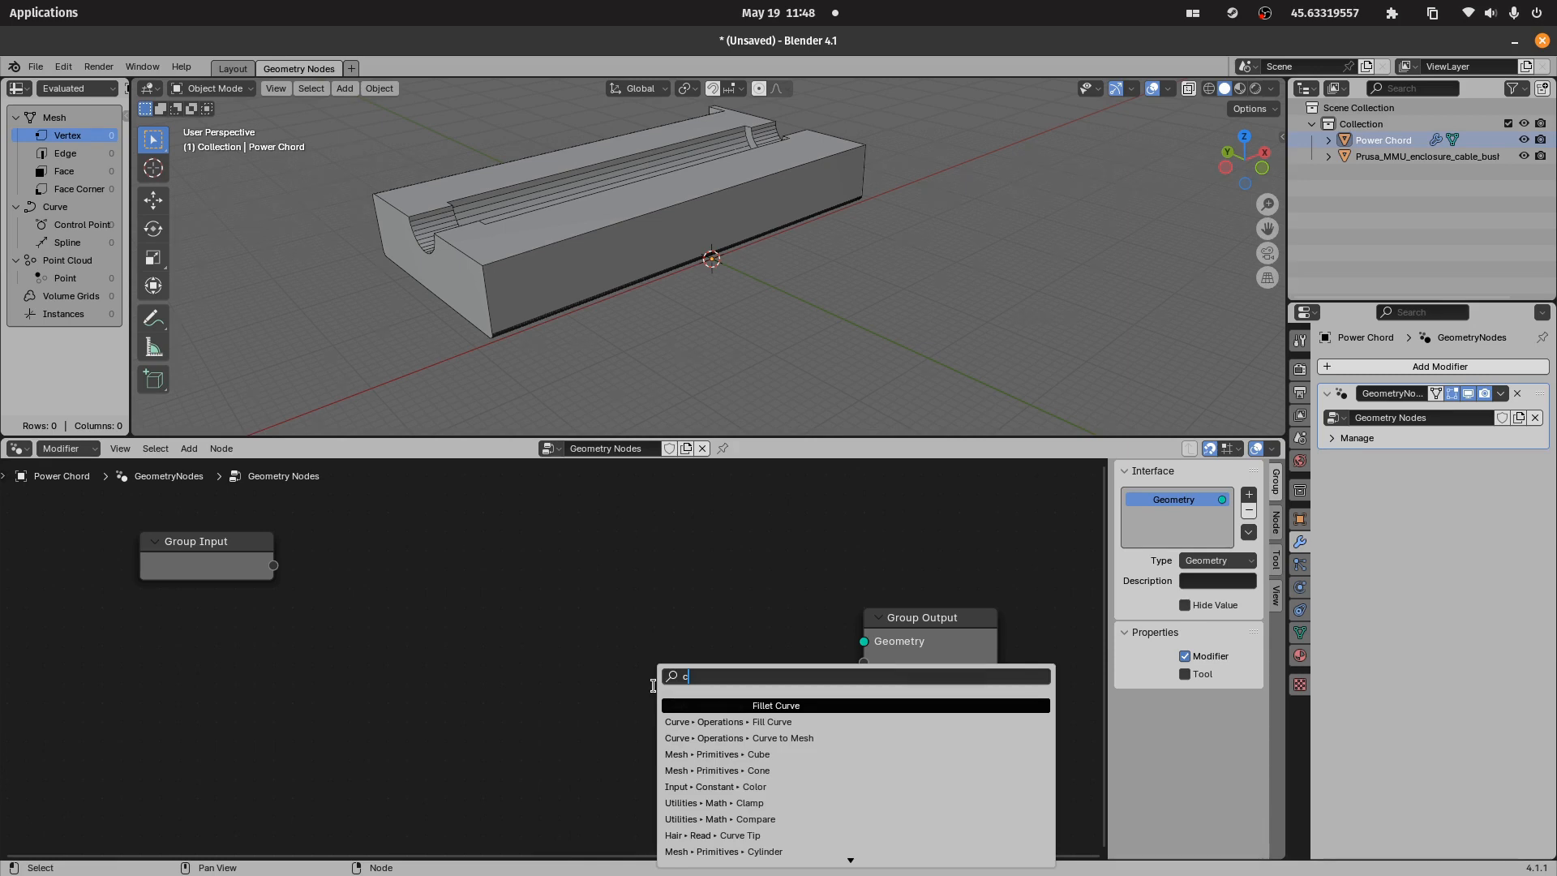
key(BackSpace)
text(quad)
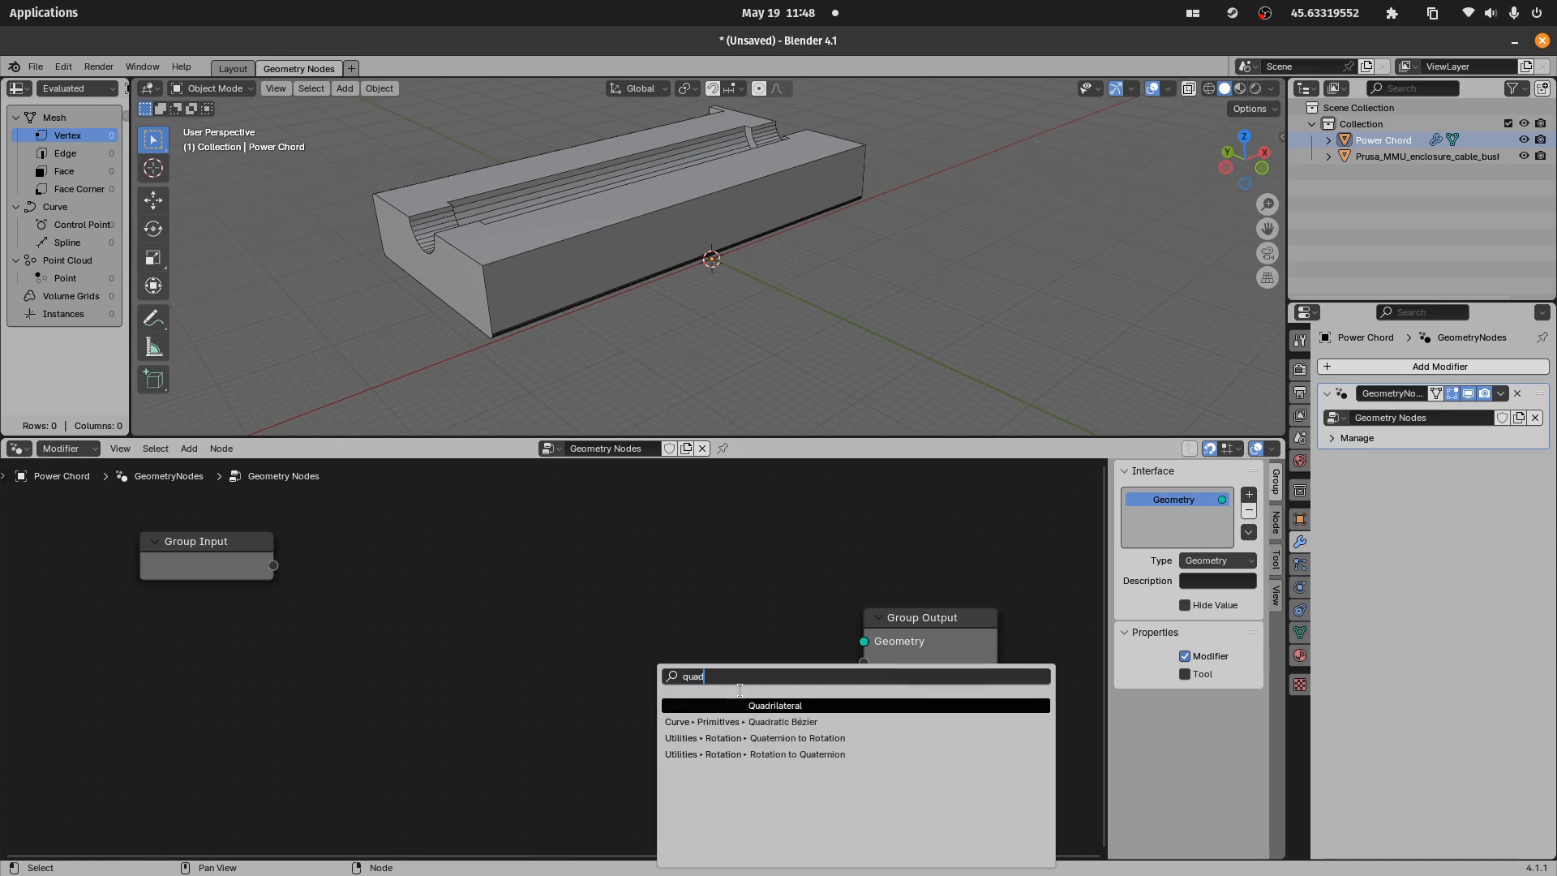
click(923, 707)
click(406, 586)
drag(541, 622, 863, 640)
- Hide the cable bushing and make Power Chord the active object again
click(654, 245)
key(h)
click(1398, 140)
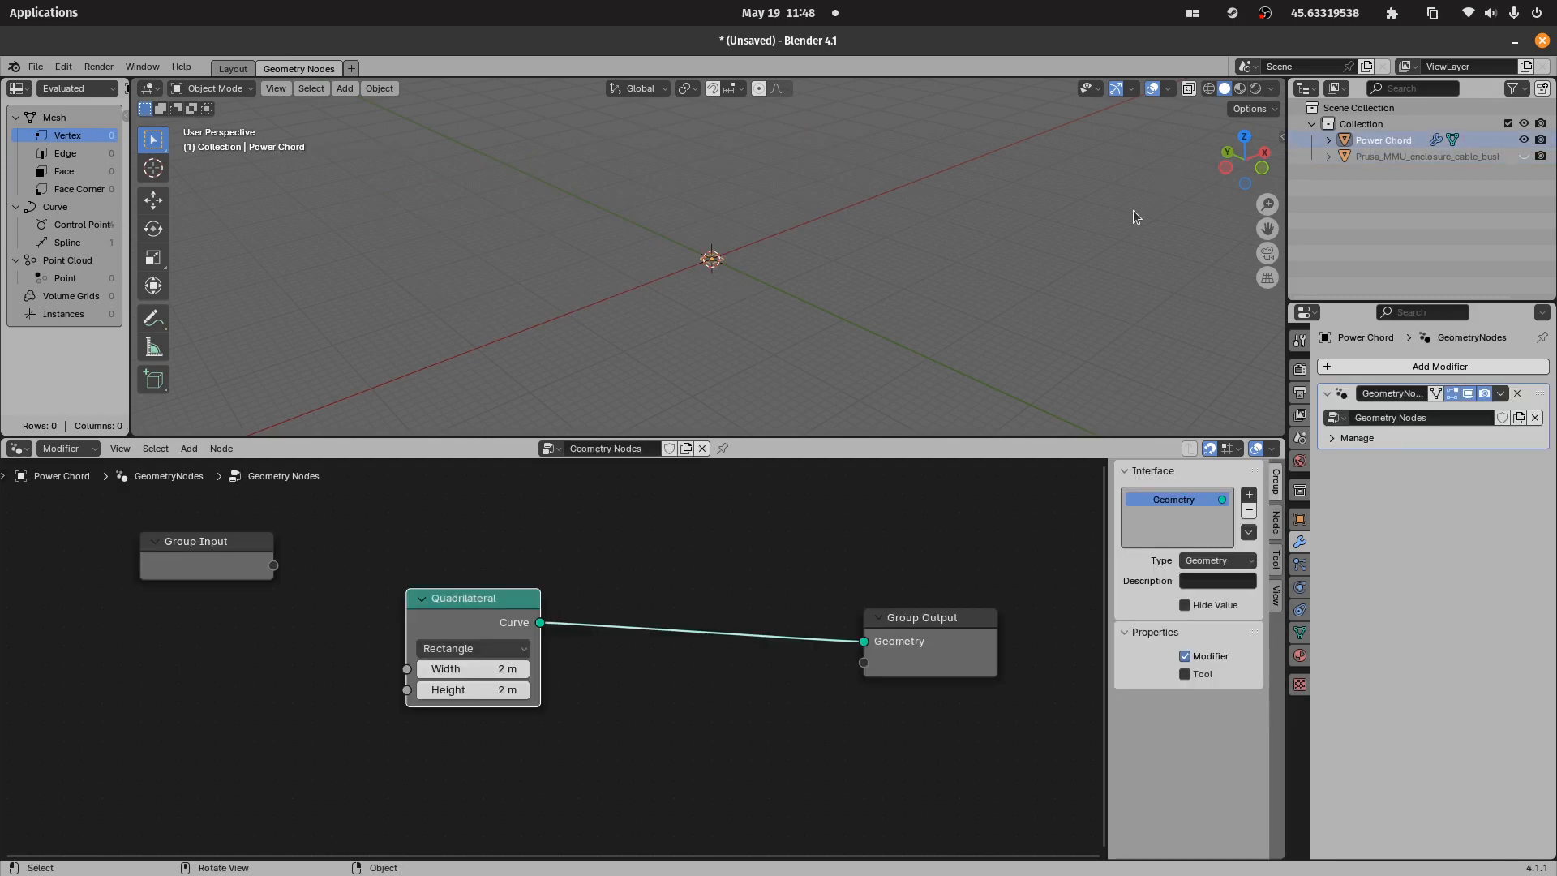
- Set the Quadrilateral node's Width to 4 m and Height to 6 m
scroll(548, 574, up, 1)
middle_drag(334, 557, 473, 525)
click(631, 638)
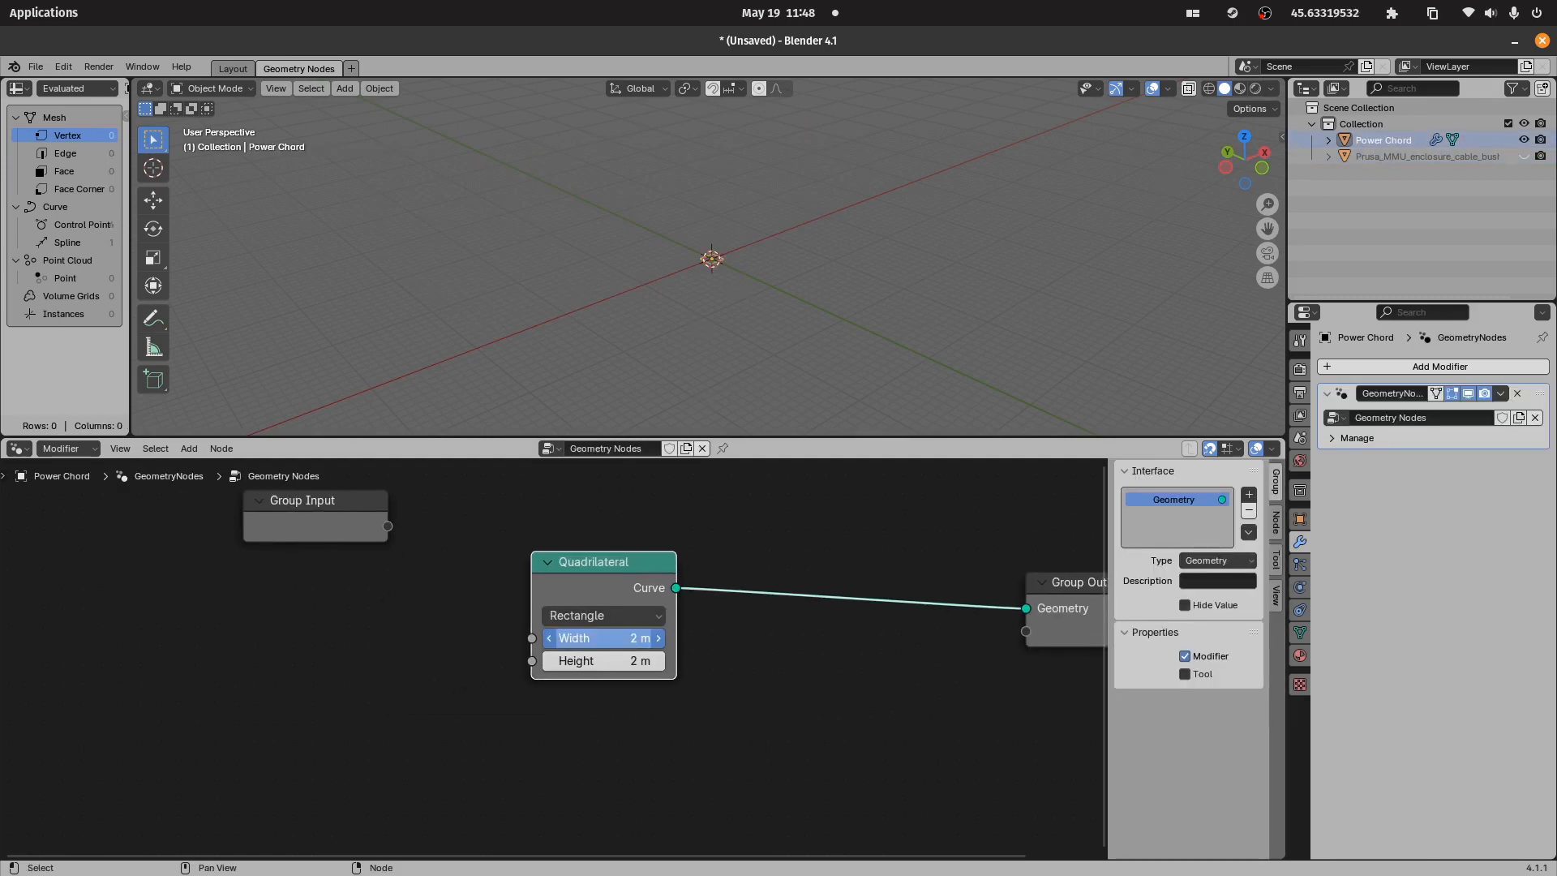
text(4)
key(Return)
click(641, 661)
text(6)
key(Return)
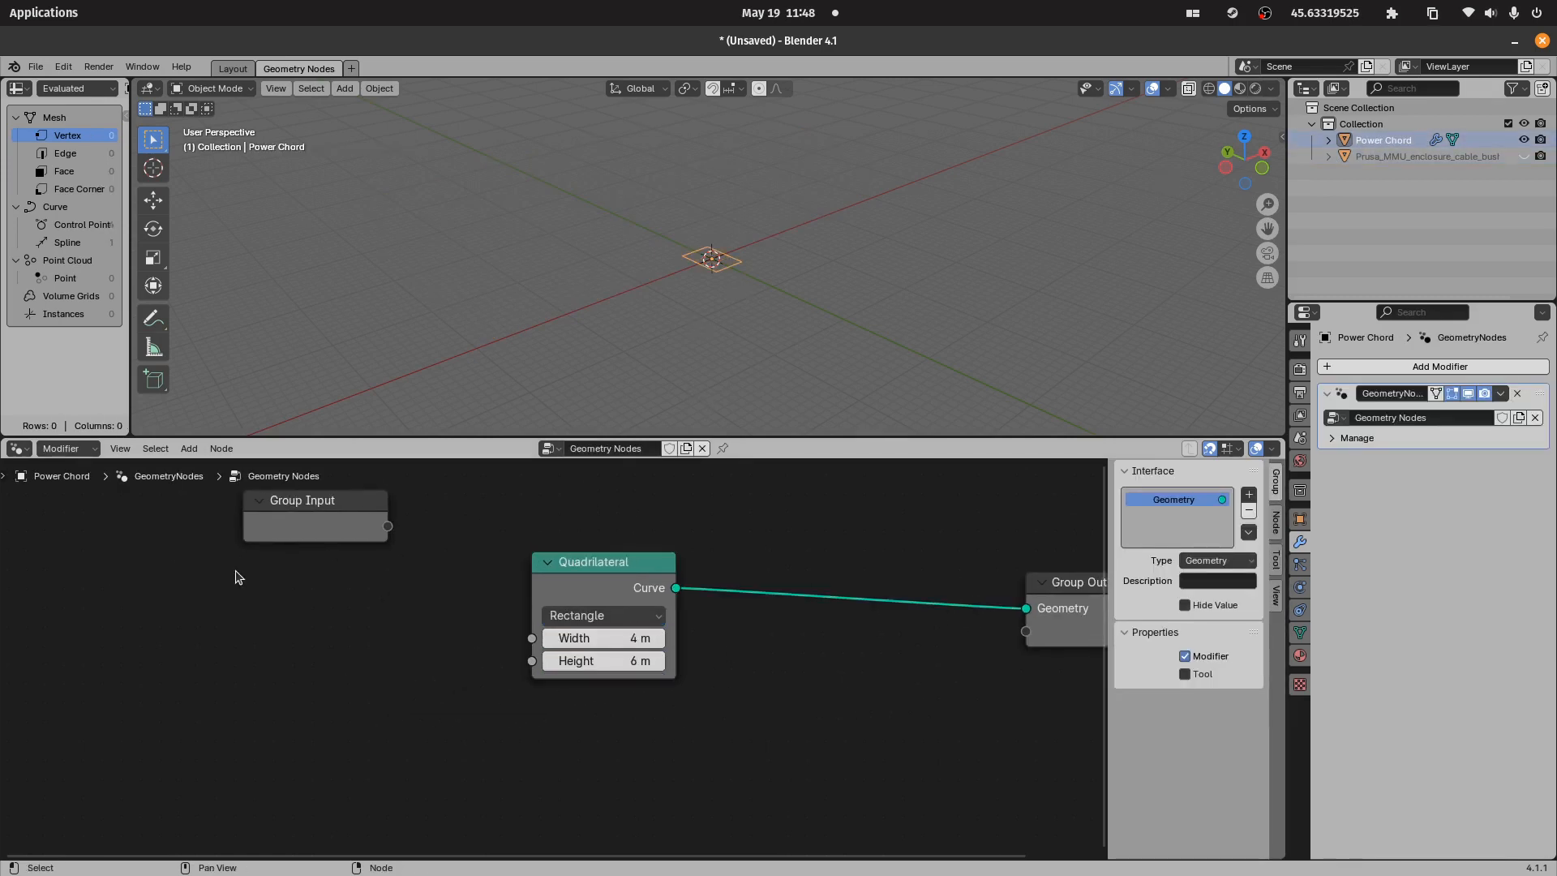
- Expose the Quadrilateral's Width and Height as modifier inputs by connecting them to the Group Input node, and place that node beside the Quadrilateral
drag(316, 523, 254, 605)
drag(532, 638, 285, 613)
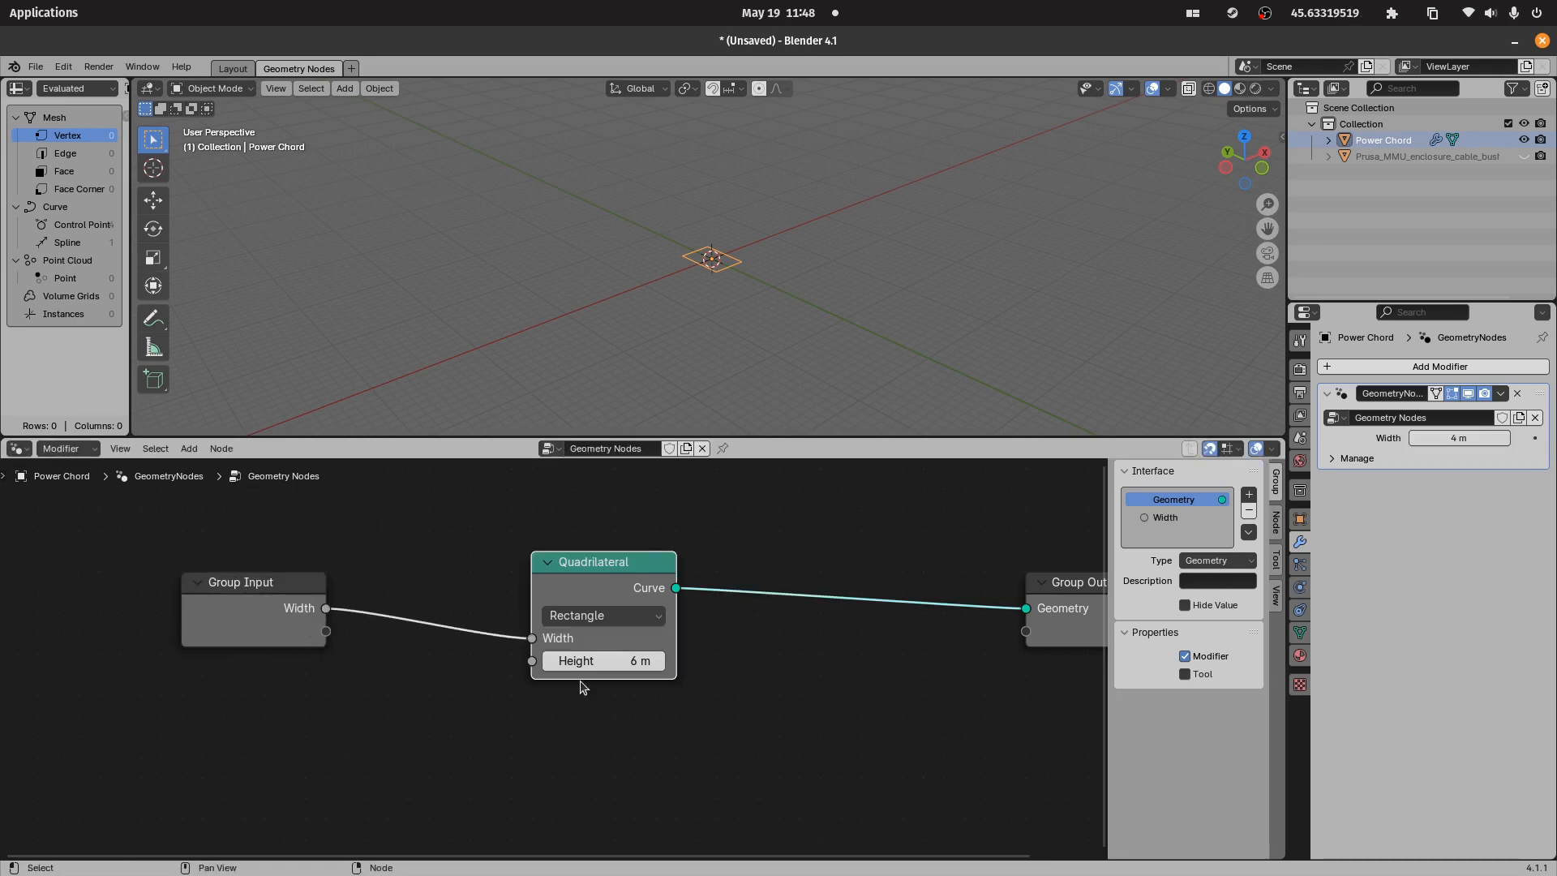
drag(532, 661, 312, 642)
drag(240, 632, 422, 665)
click(559, 742)
click(714, 519)
middle_drag(860, 255, 829, 271)
scroll(831, 243, up, 8)
middle_drag(908, 205, 847, 268)
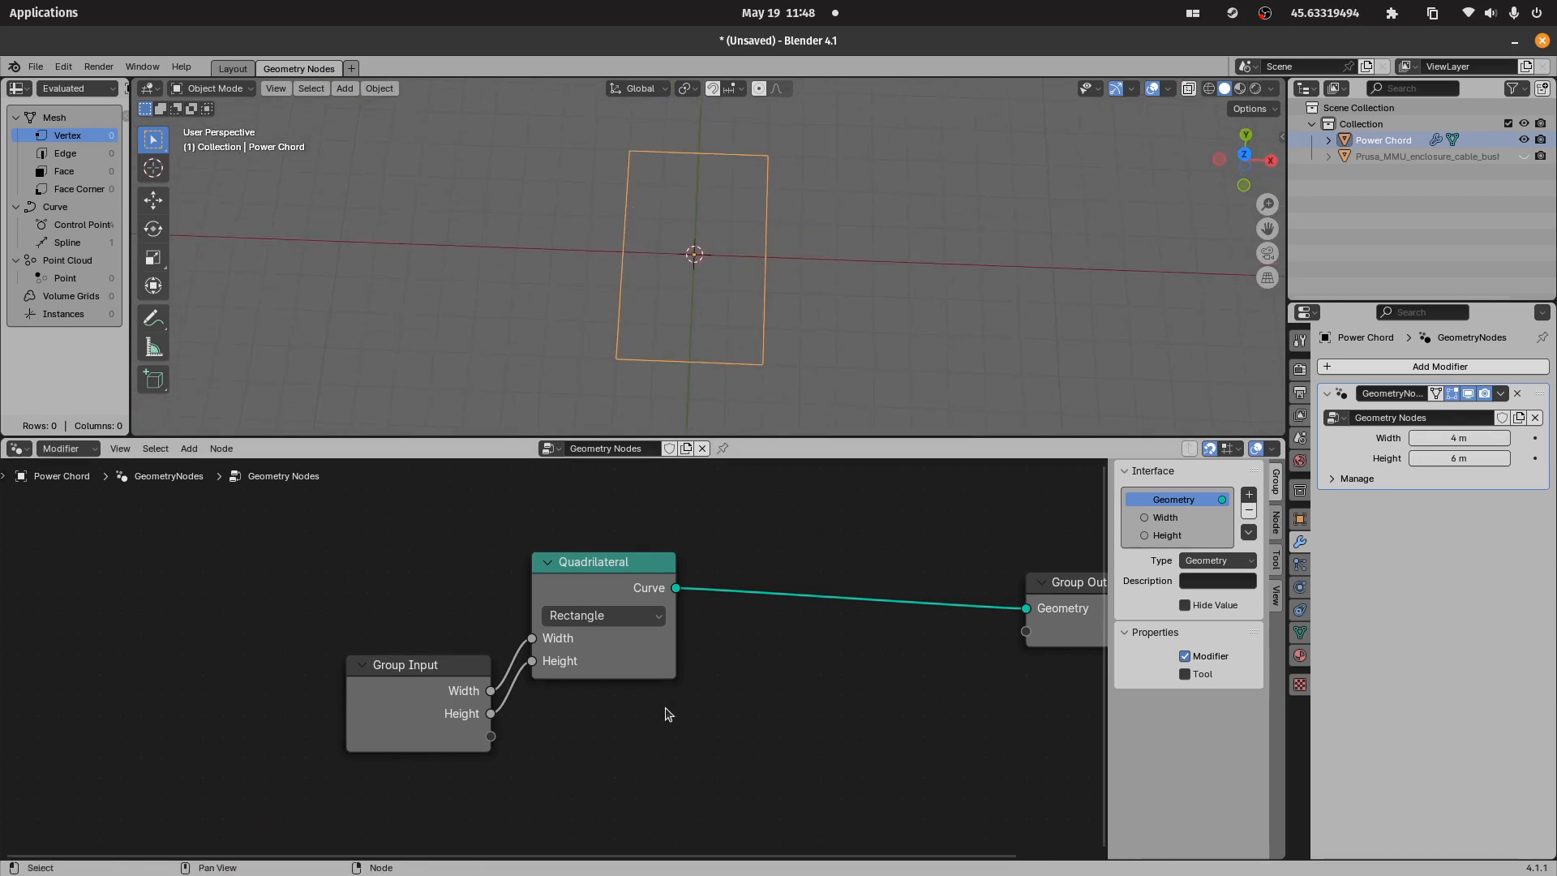
- Insert a Fillet Curve node between the Quadrilateral and Group Output nodes, and tidy the node positions
key(shift+a)
mouse_move(766, 669)
text(fillet)
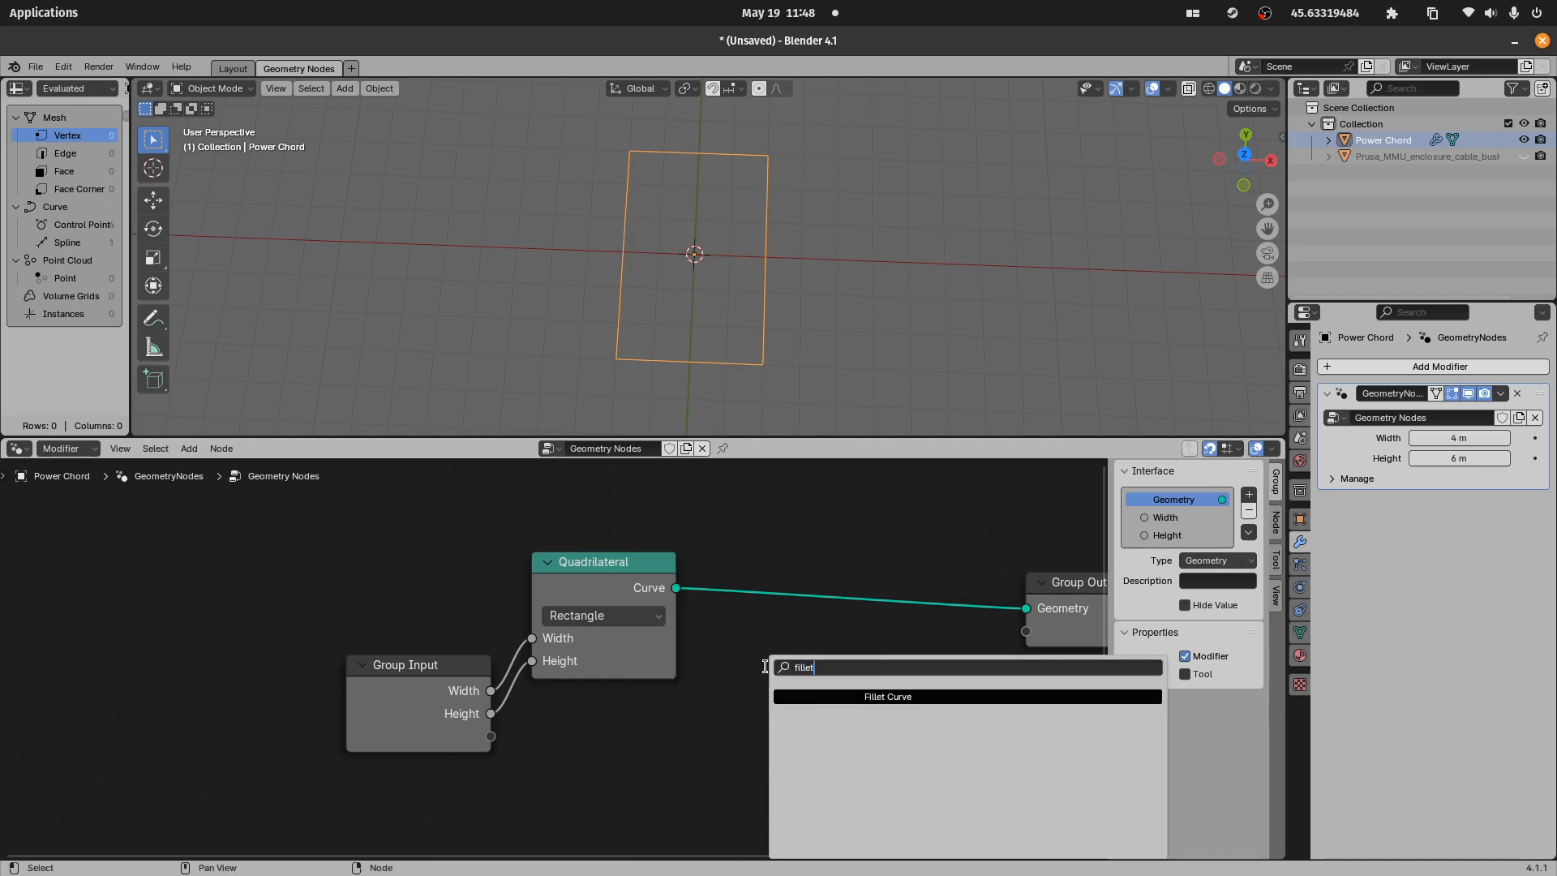
key(Return)
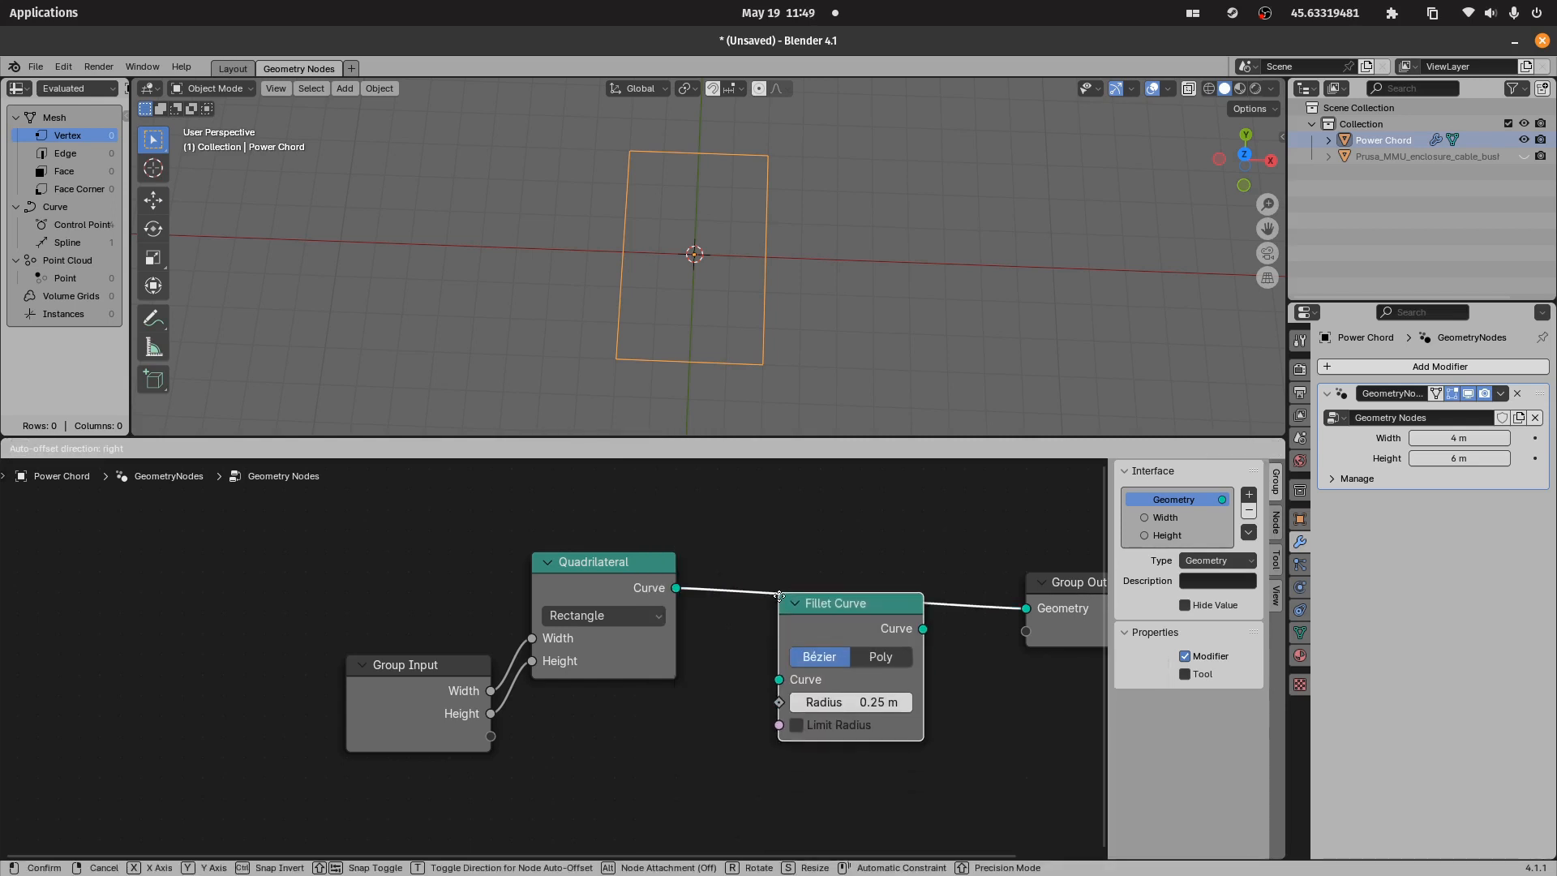
click(760, 577)
drag(880, 566, 941, 590)
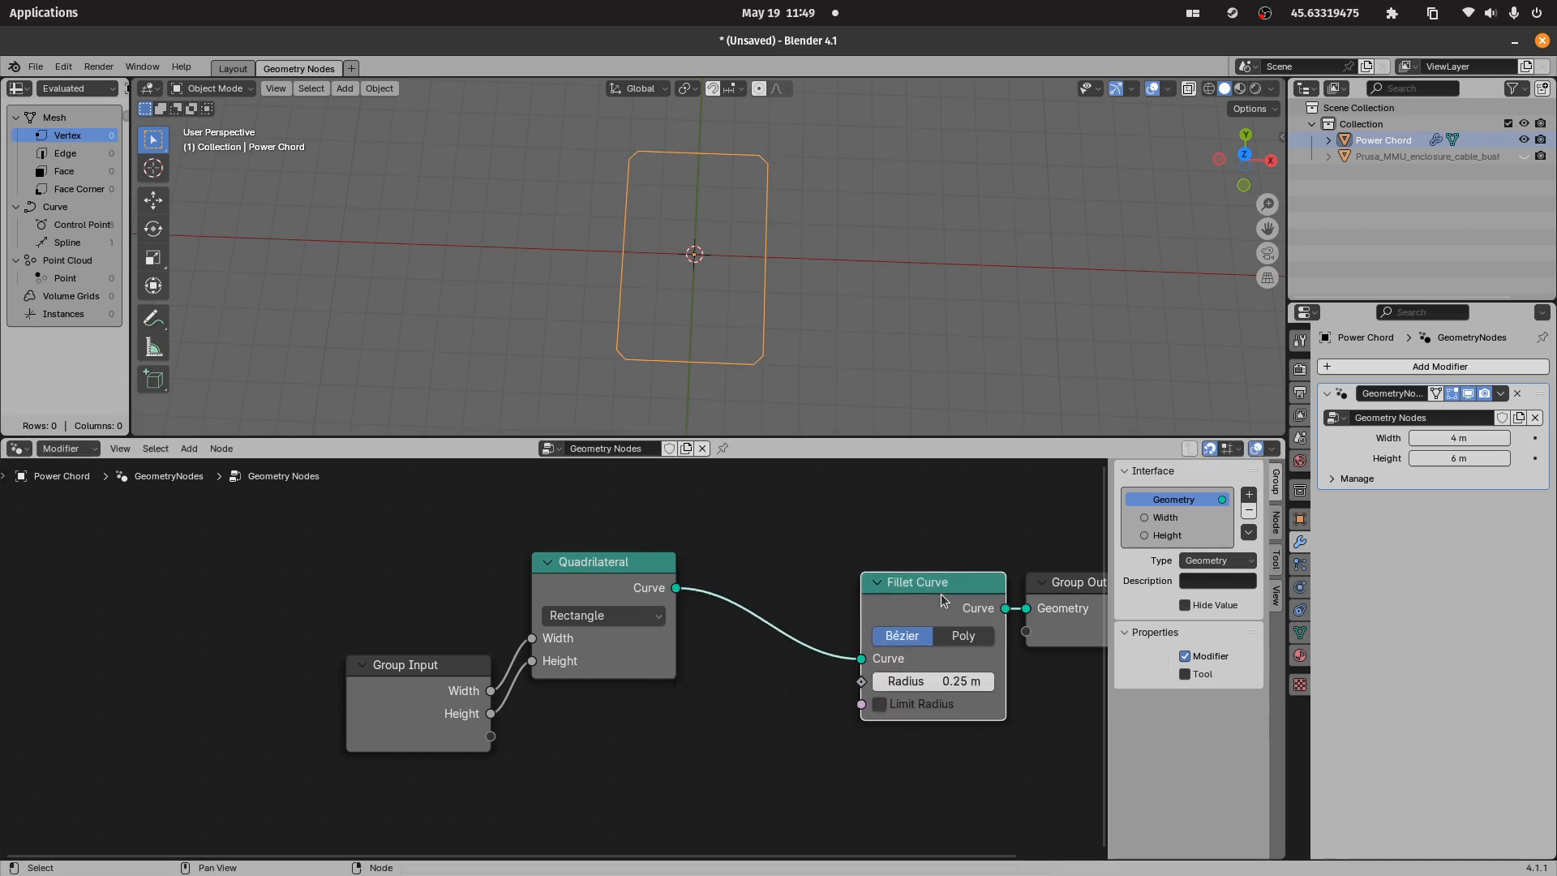
middle_drag(983, 535, 826, 543)
drag(633, 590, 891, 690)
key(g)
click(826, 519)
- Insert a Set Spline Type node between the Quadrilateral and Fillet Curve nodes, and close the gaps between the nodes
key(shift+a)
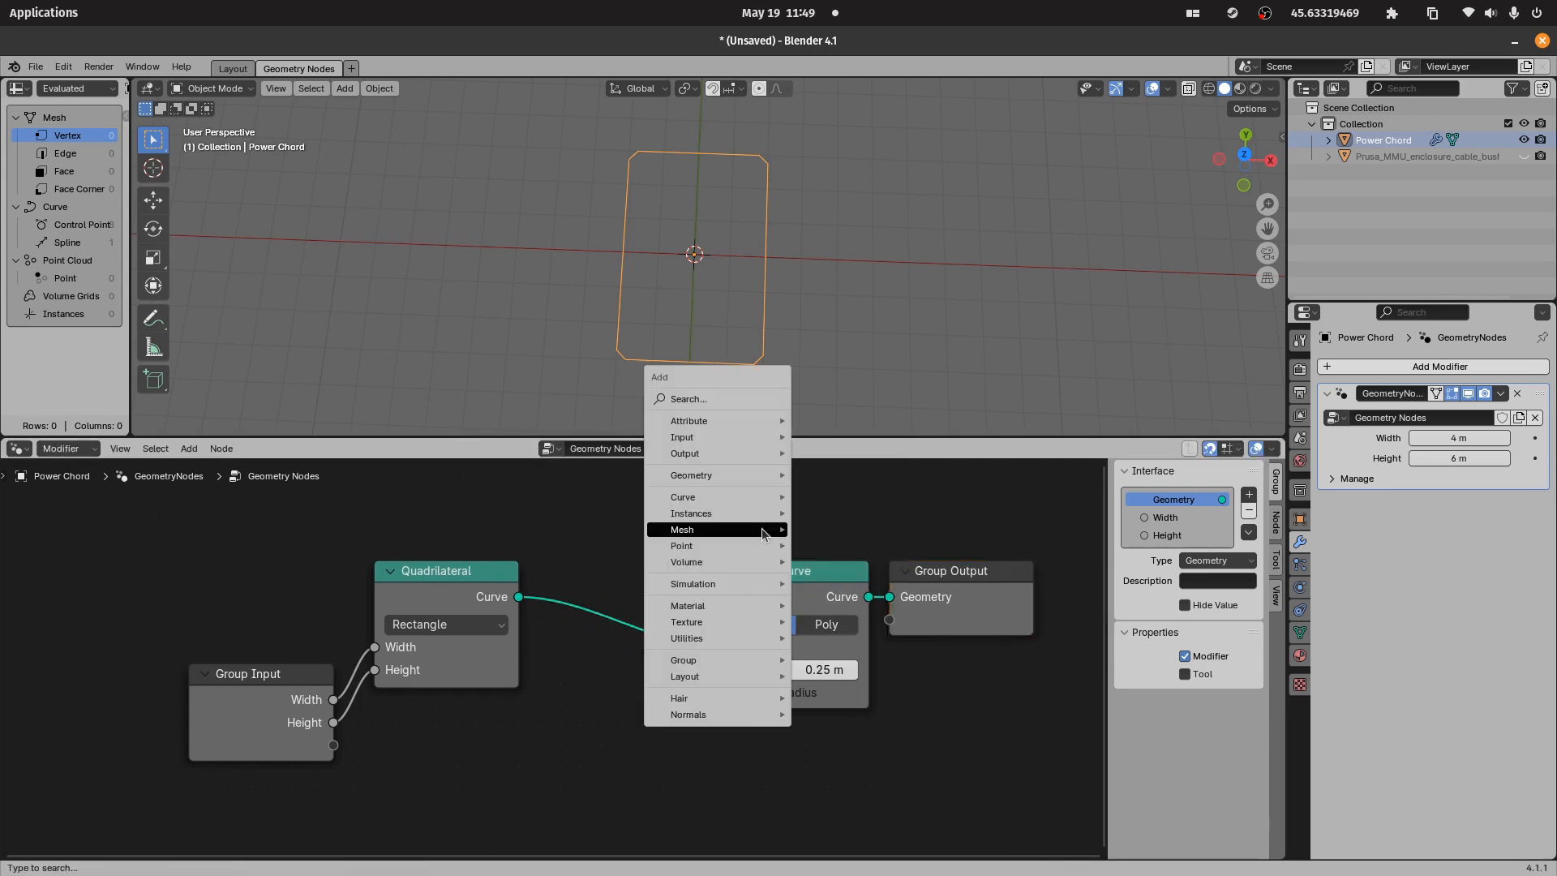
text(set spline)
key(Return)
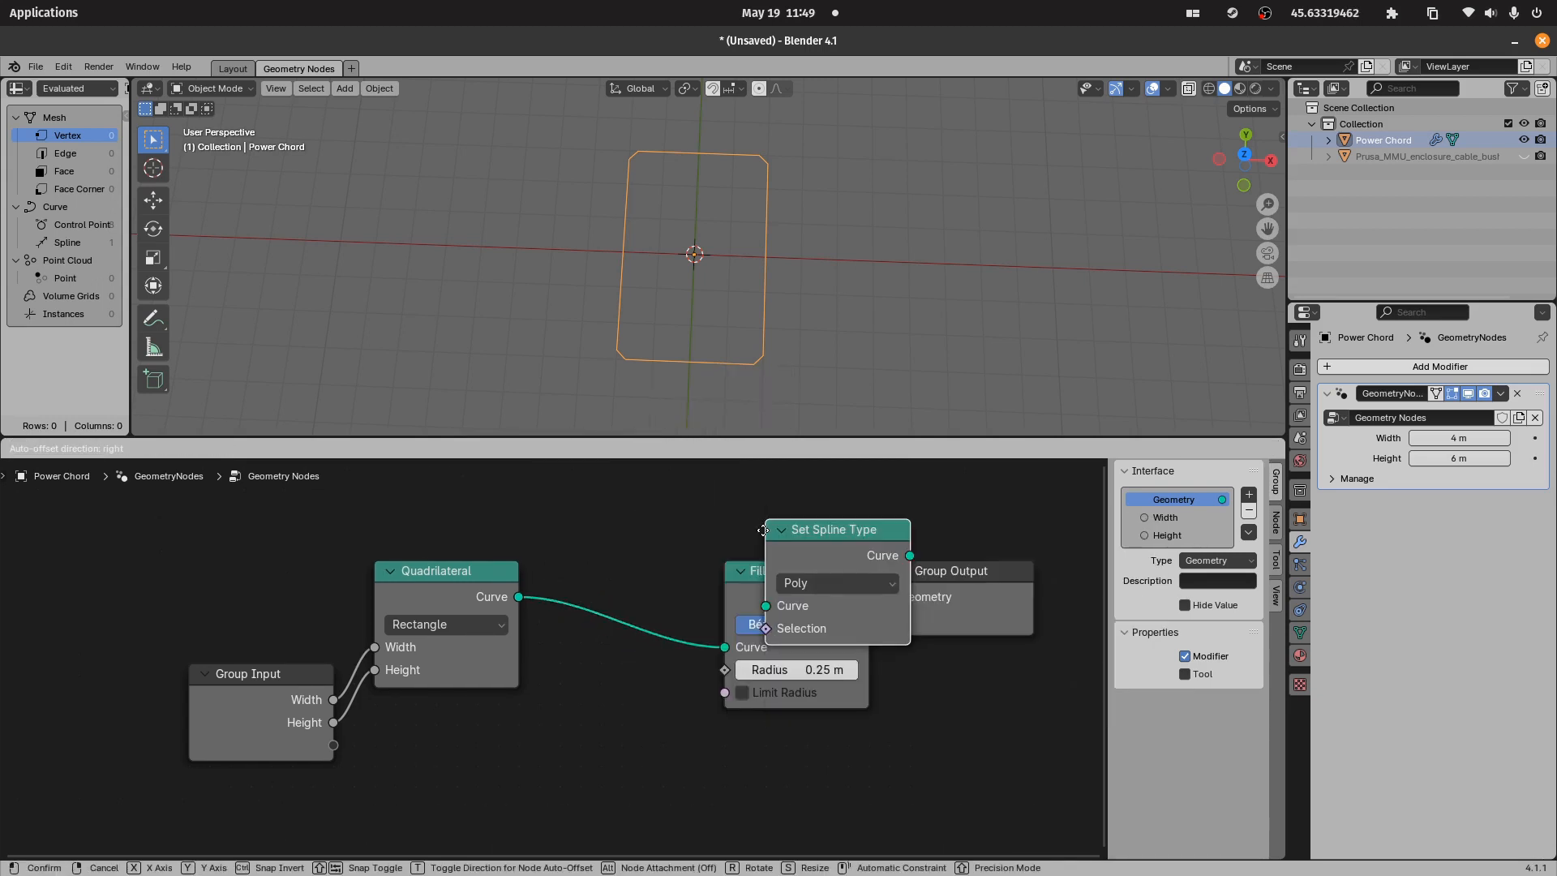
click(537, 563)
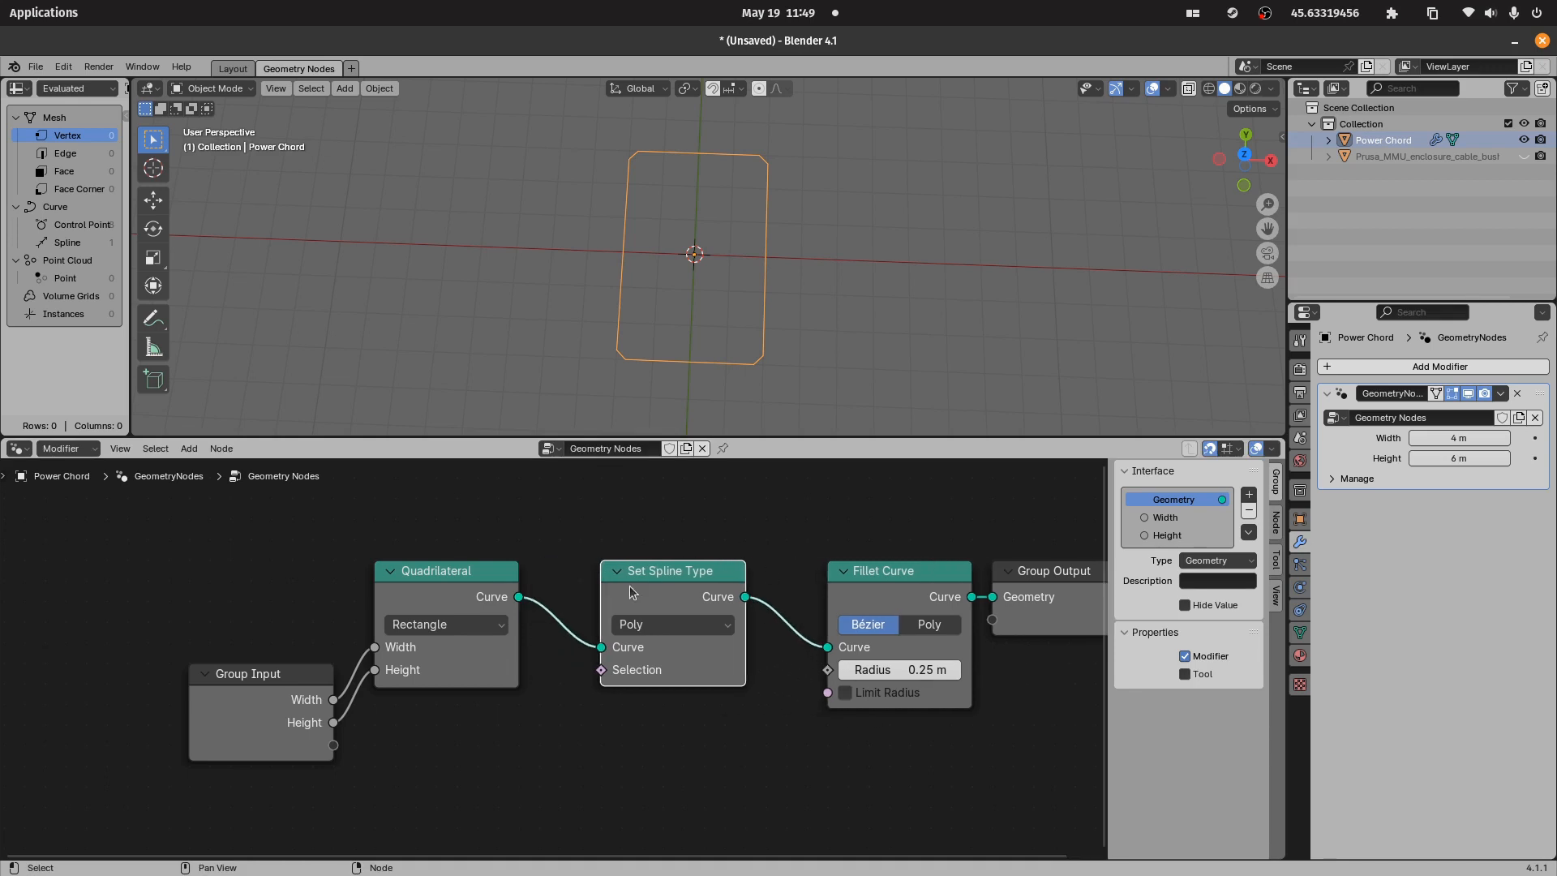
drag(631, 579, 570, 579)
drag(895, 545, 1005, 577)
key(g)
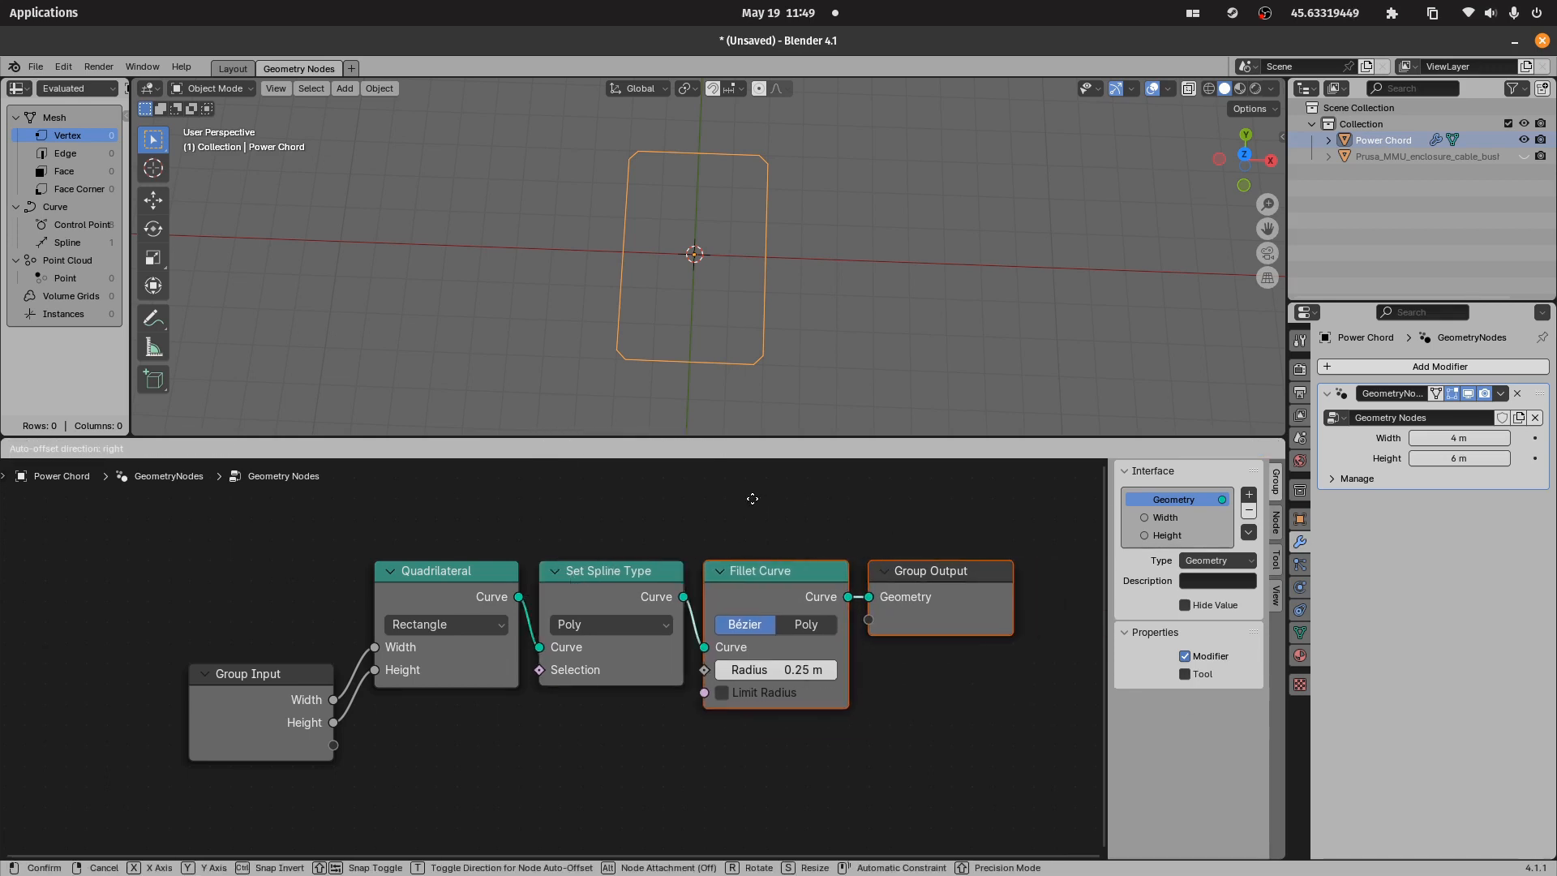
click(736, 488)
- Set the Set Spline Type node to Bézier and move the Fillet Curve node slightly lower
click(610, 624)
click(585, 717)
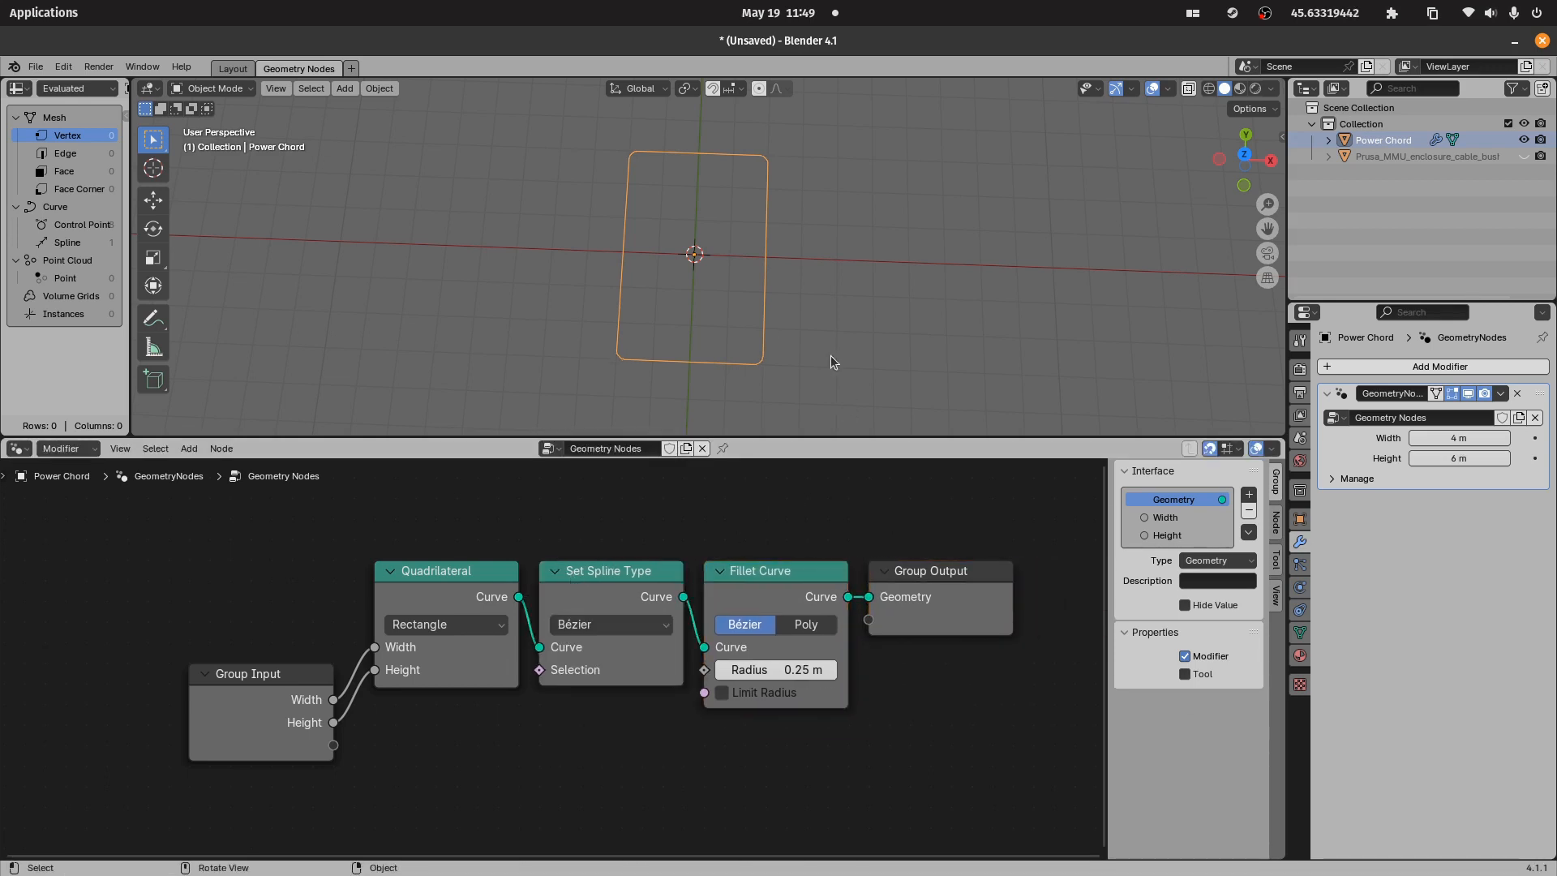
drag(714, 609, 714, 651)
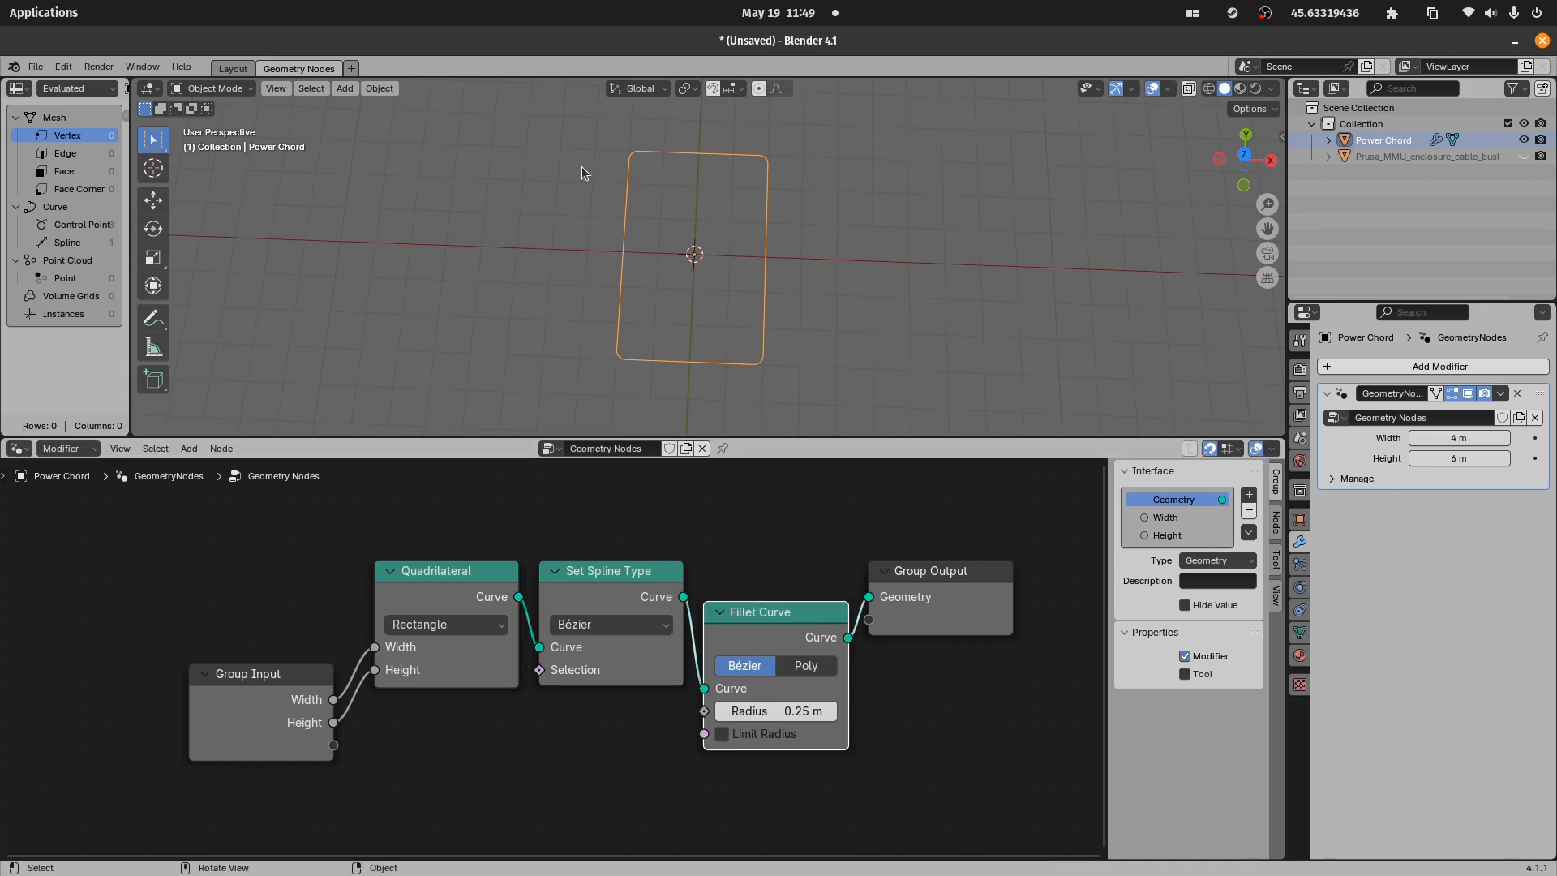
- Examine the filleted corners at the upper end of the outline in the top orthographic view
middle_drag(603, 138, 640, 162)
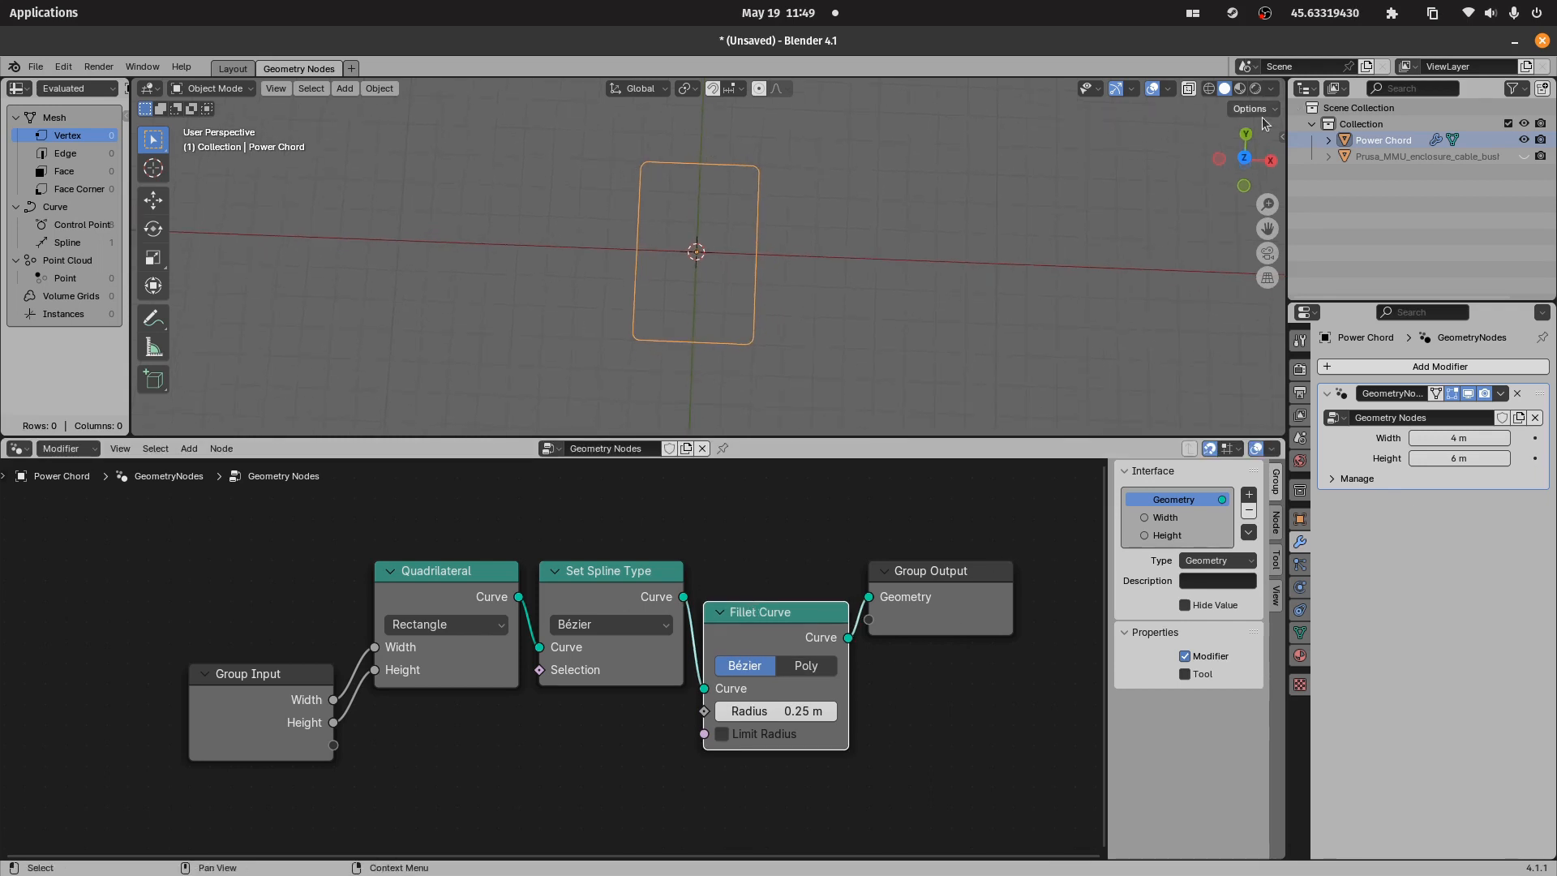
drag(1243, 159, 1241, 162)
click(1240, 160)
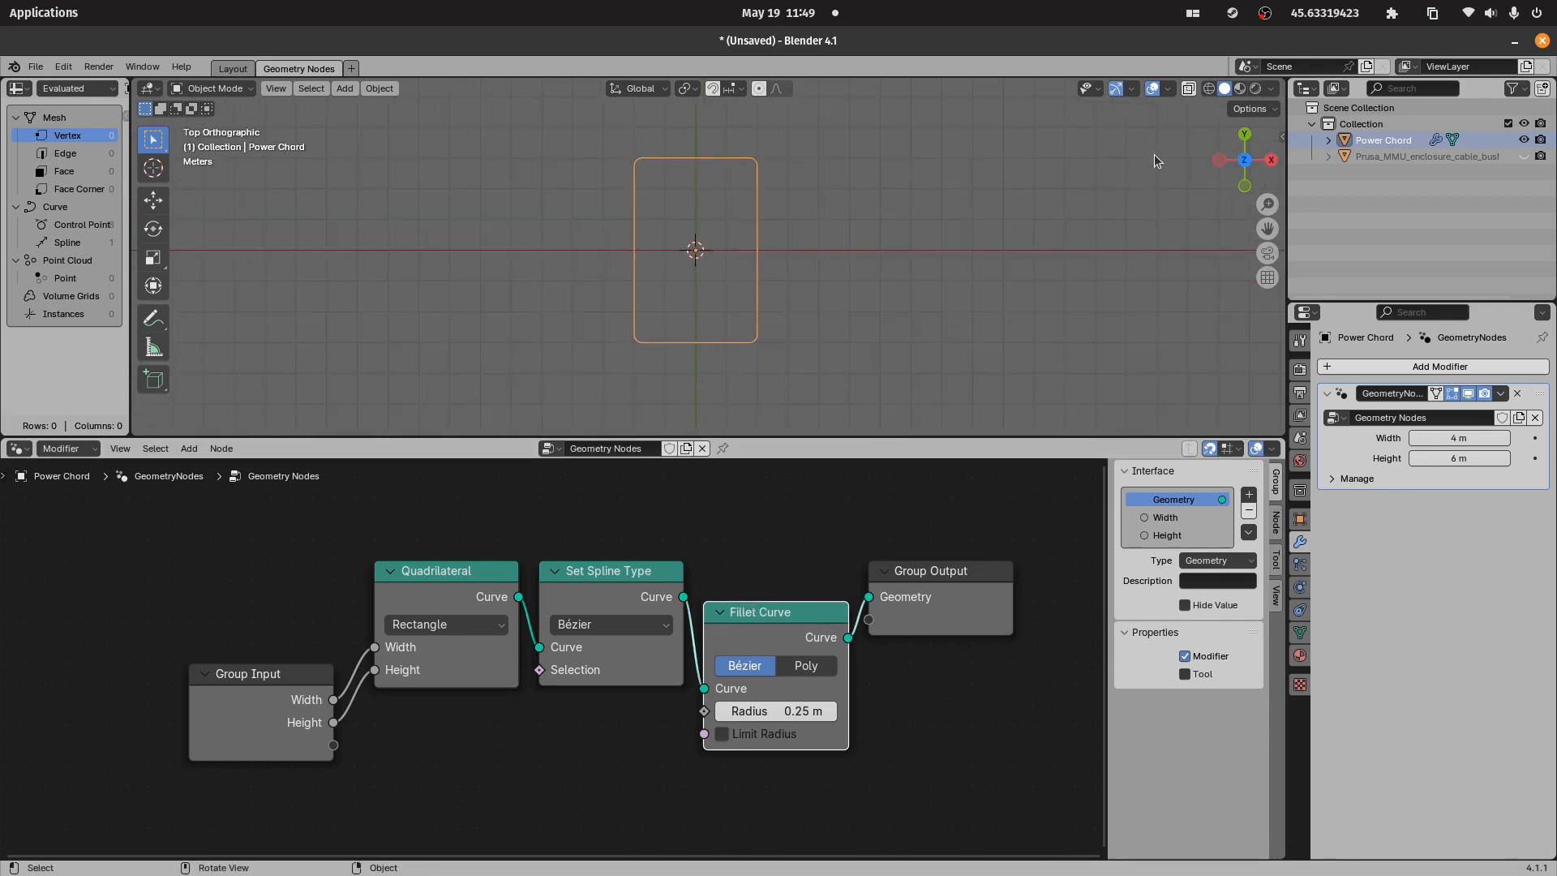
shift+middle_drag(687, 153, 702, 270)
shift+right_click(702, 269)
drag(637, 262, 652, 281)
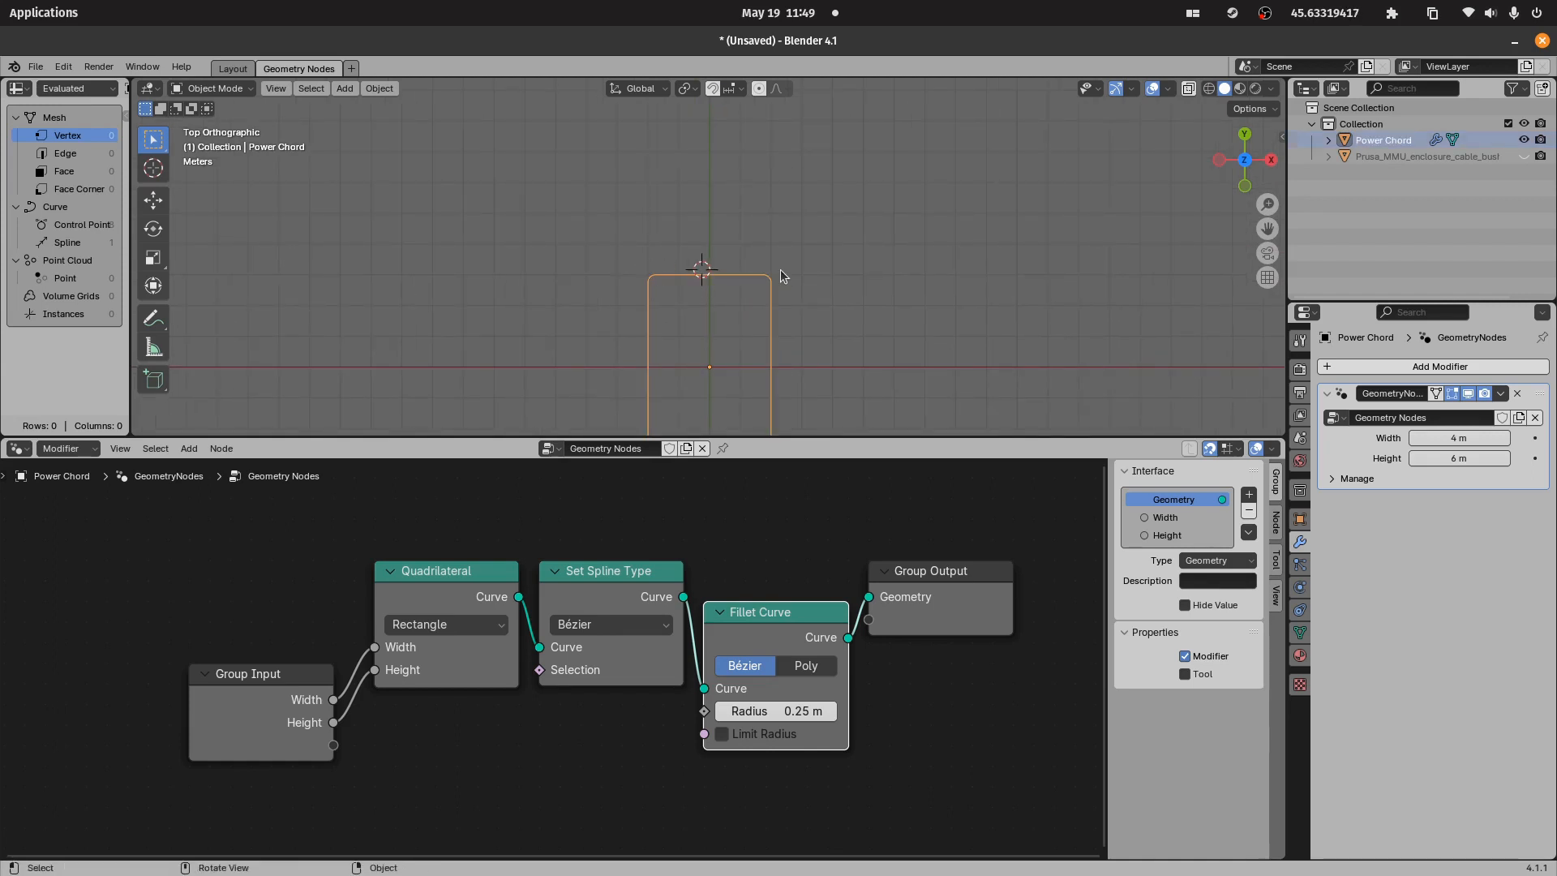
drag(766, 266, 785, 290)
drag(646, 254, 787, 298)
drag(636, 267, 900, 300)
- Add a Math node set to Minimum below the Quadrilateral and feed it the Group Input's Width and Height
middle_drag(688, 757, 761, 688)
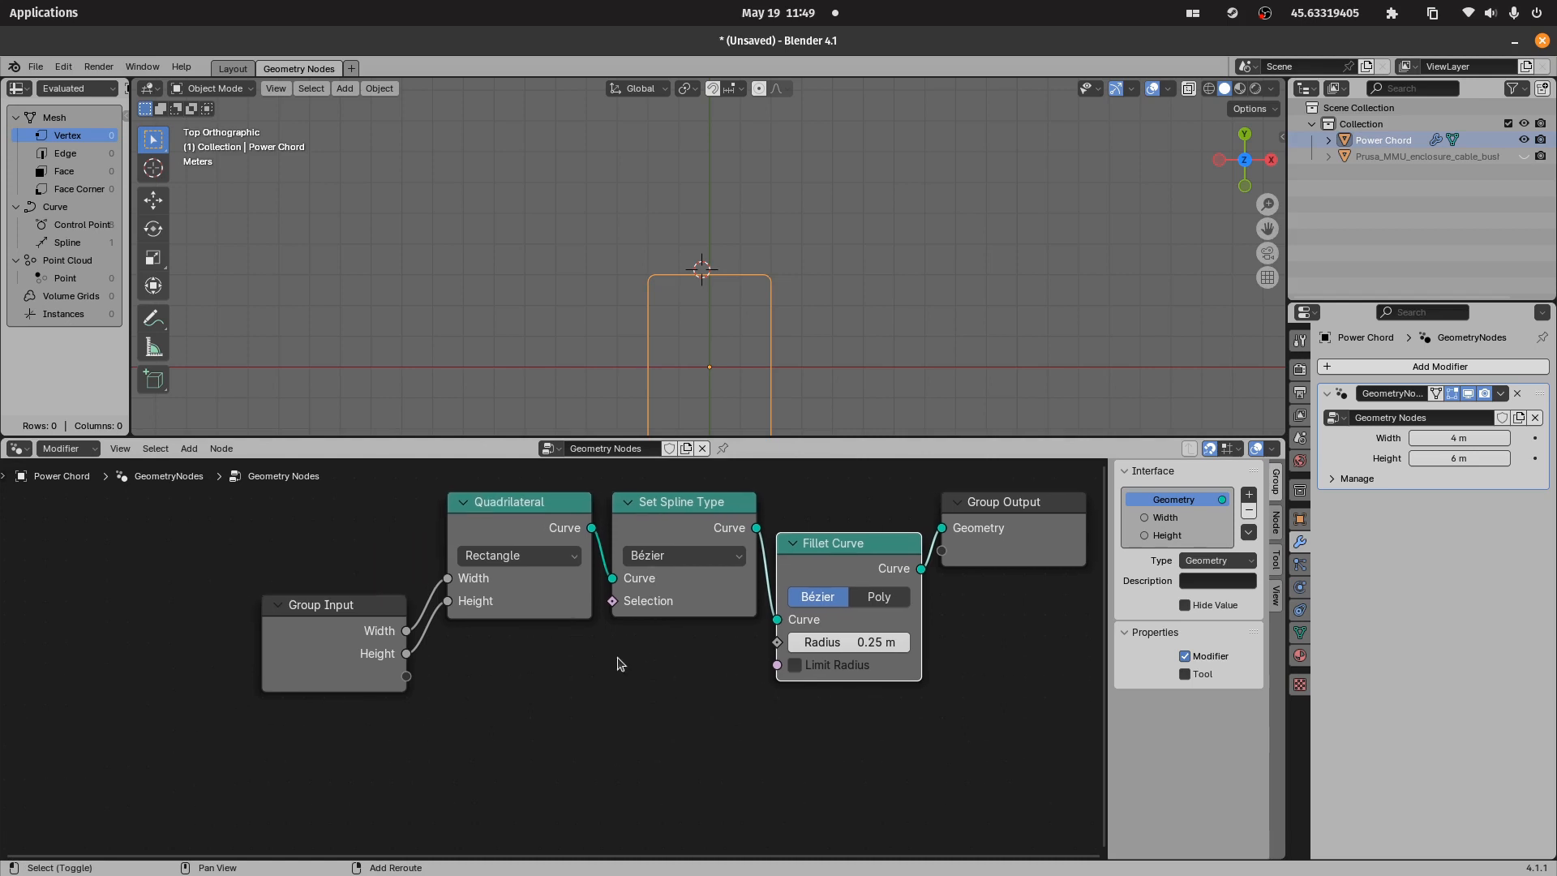
key(shift+a)
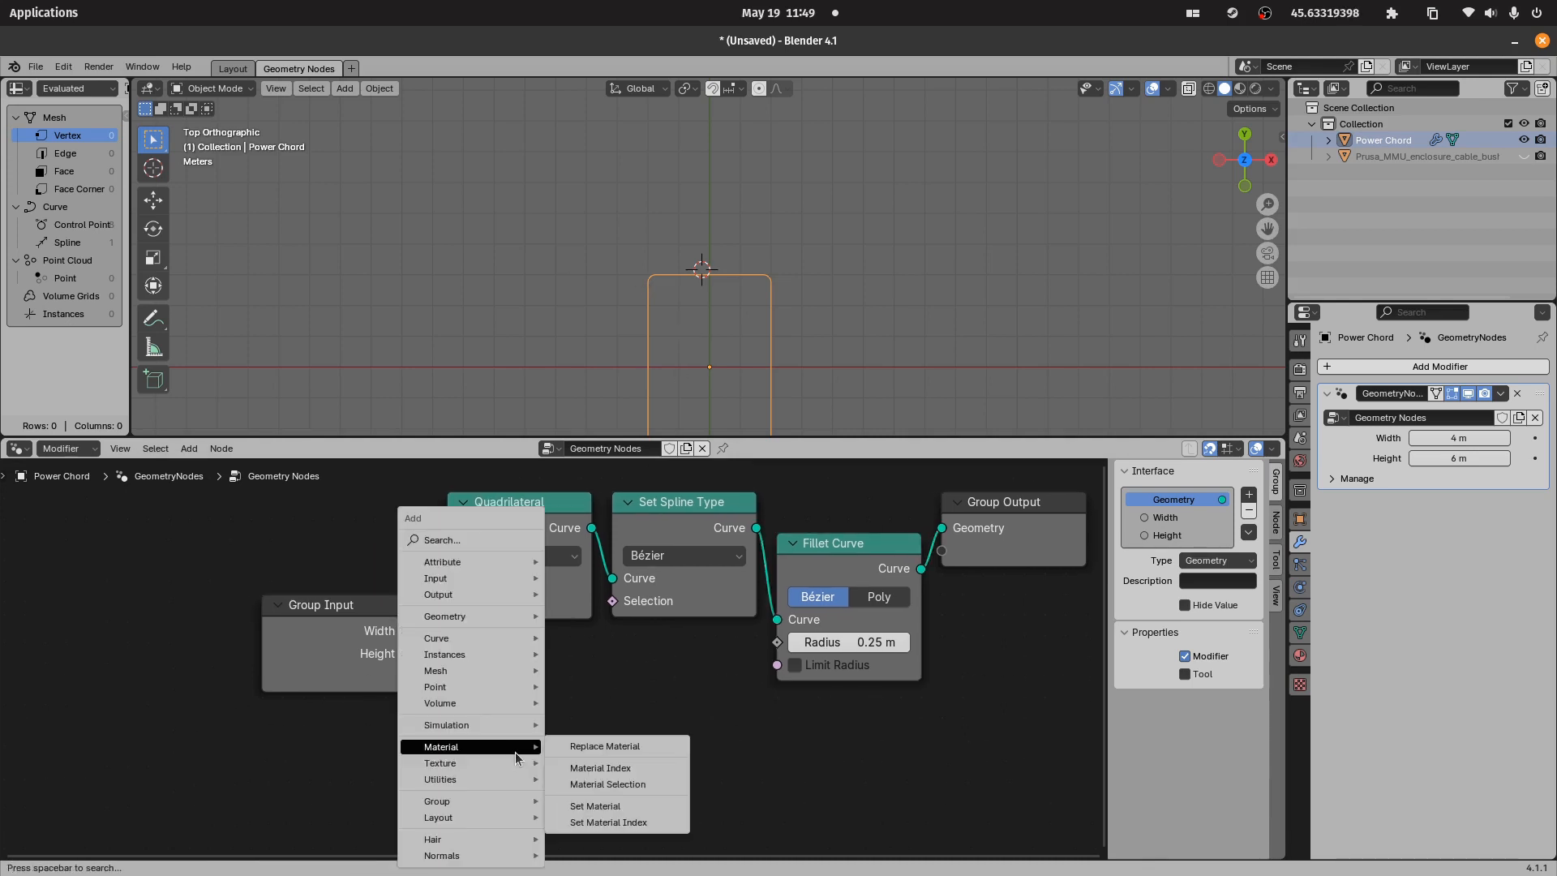
text(math)
key(Return)
click(519, 752)
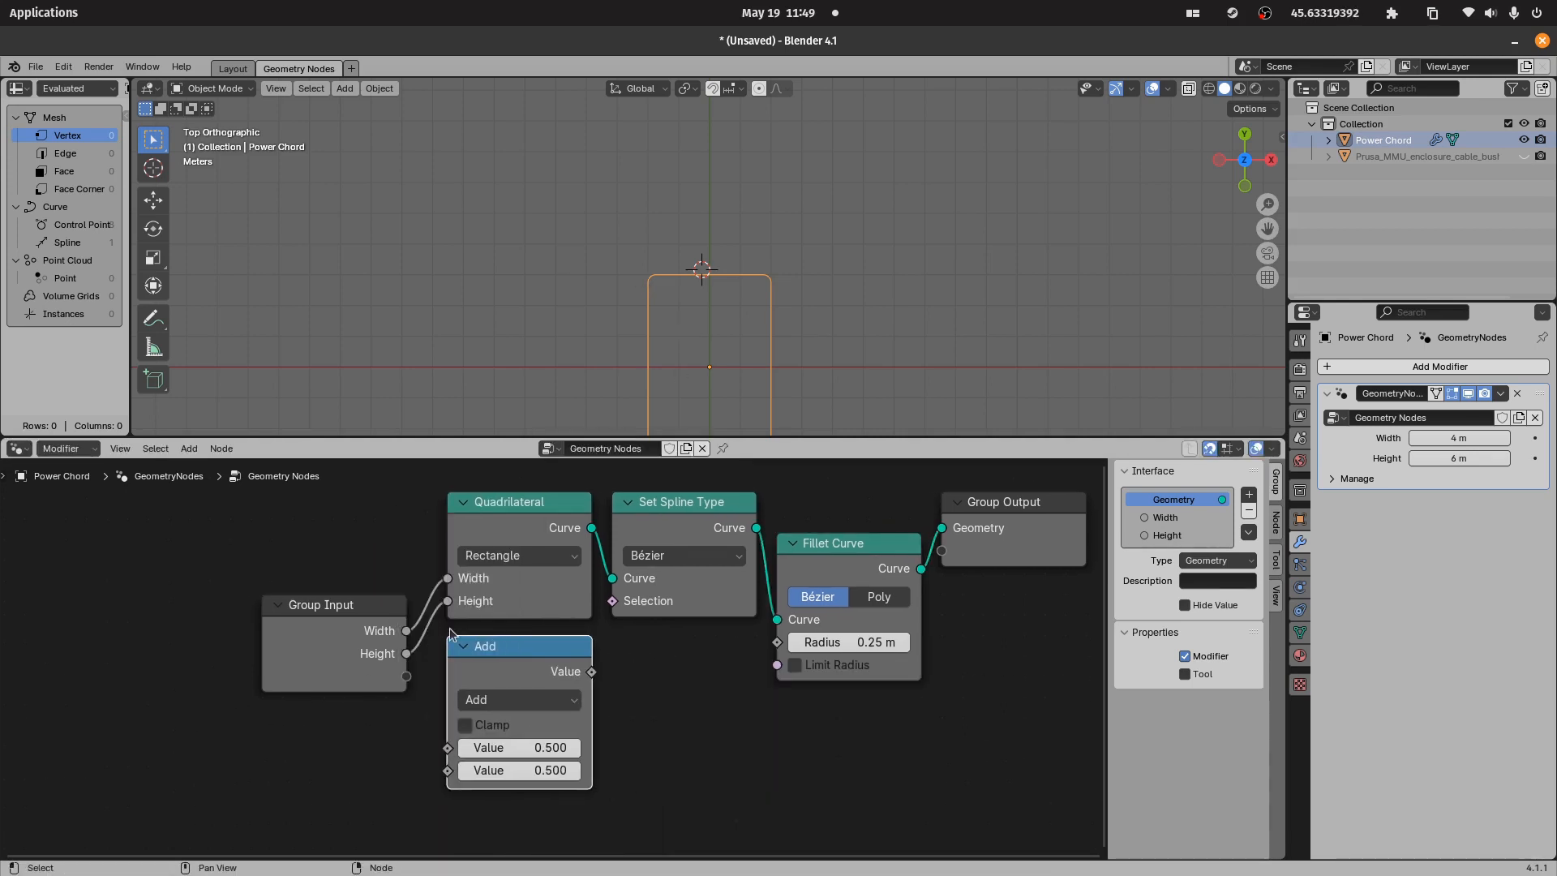
click(519, 699)
click(688, 441)
drag(407, 631, 436, 785)
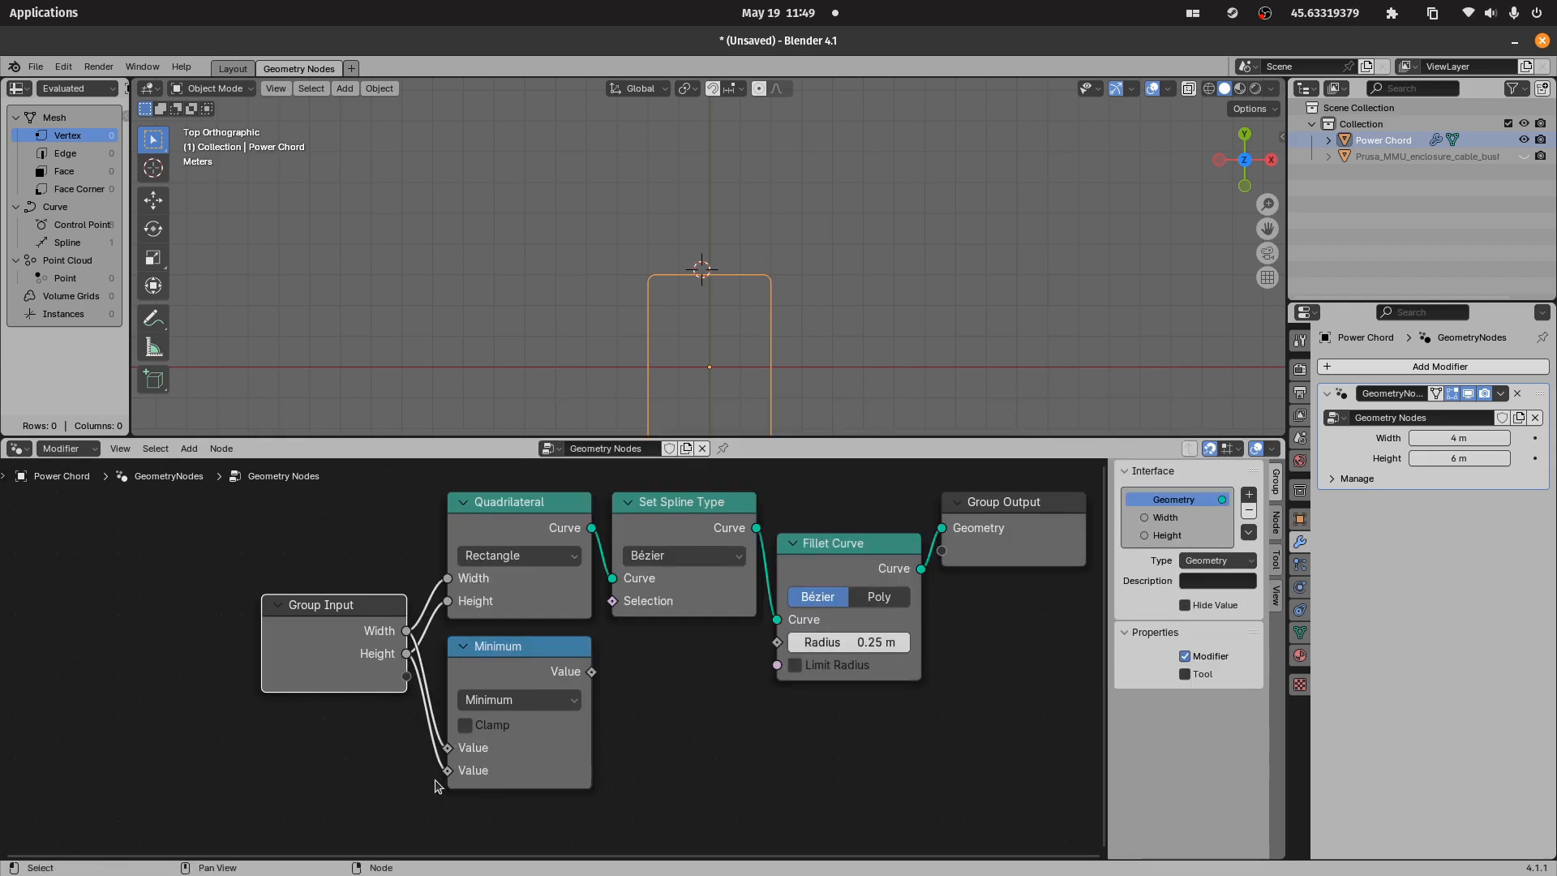
- Duplicate the Minimum node as a Multiply by 0.5, feed it the minimum value, and connect its result to the Fillet Curve's Radius
click(525, 660)
key(shift+d)
click(690, 660)
click(683, 699)
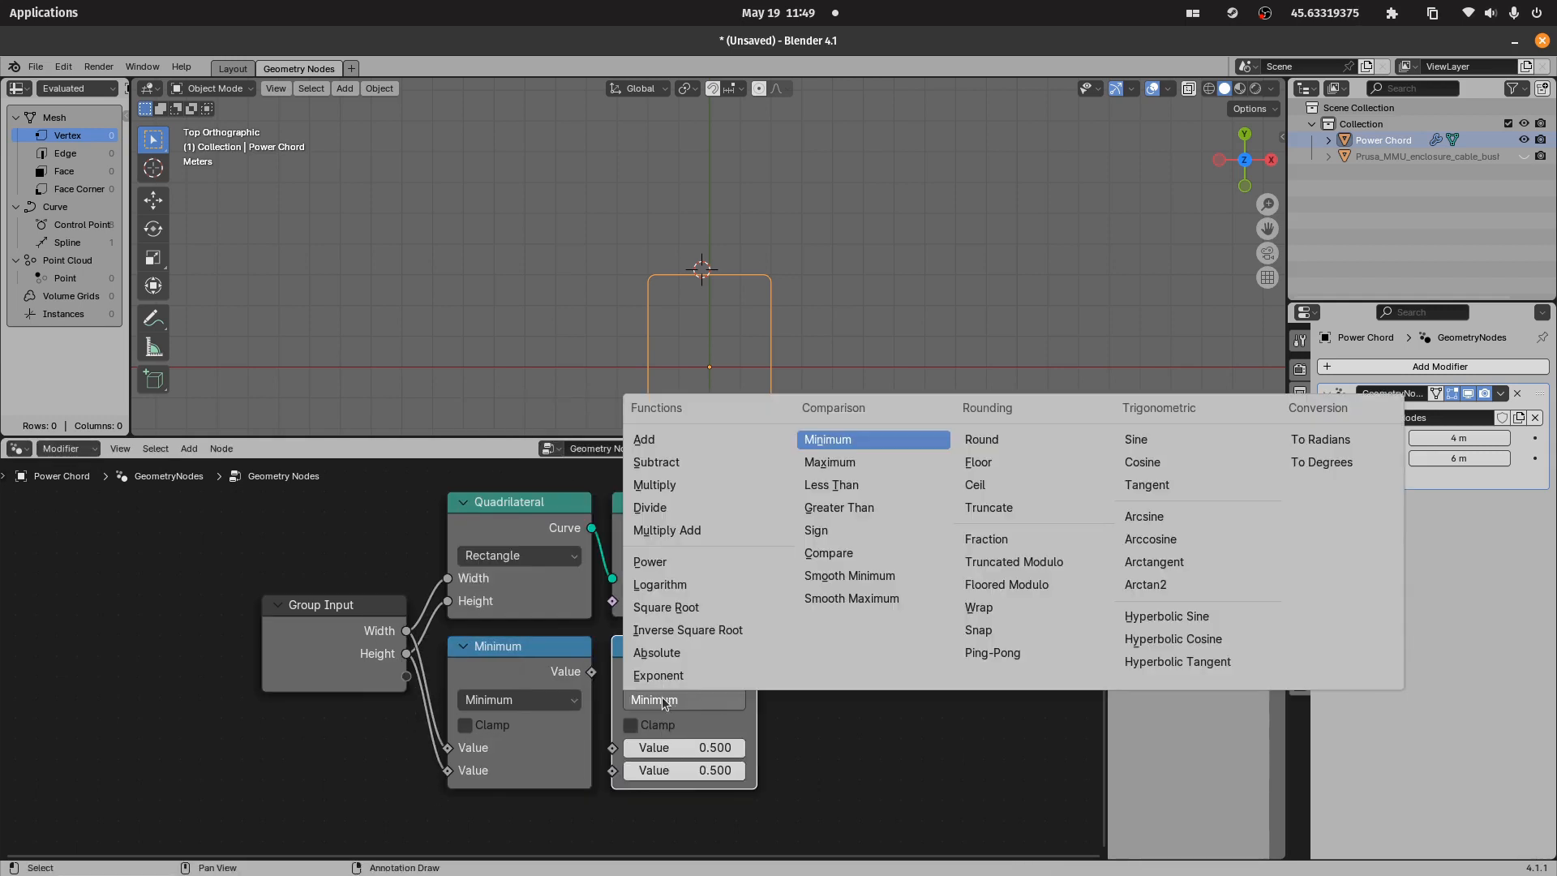
click(684, 485)
drag(591, 672, 613, 748)
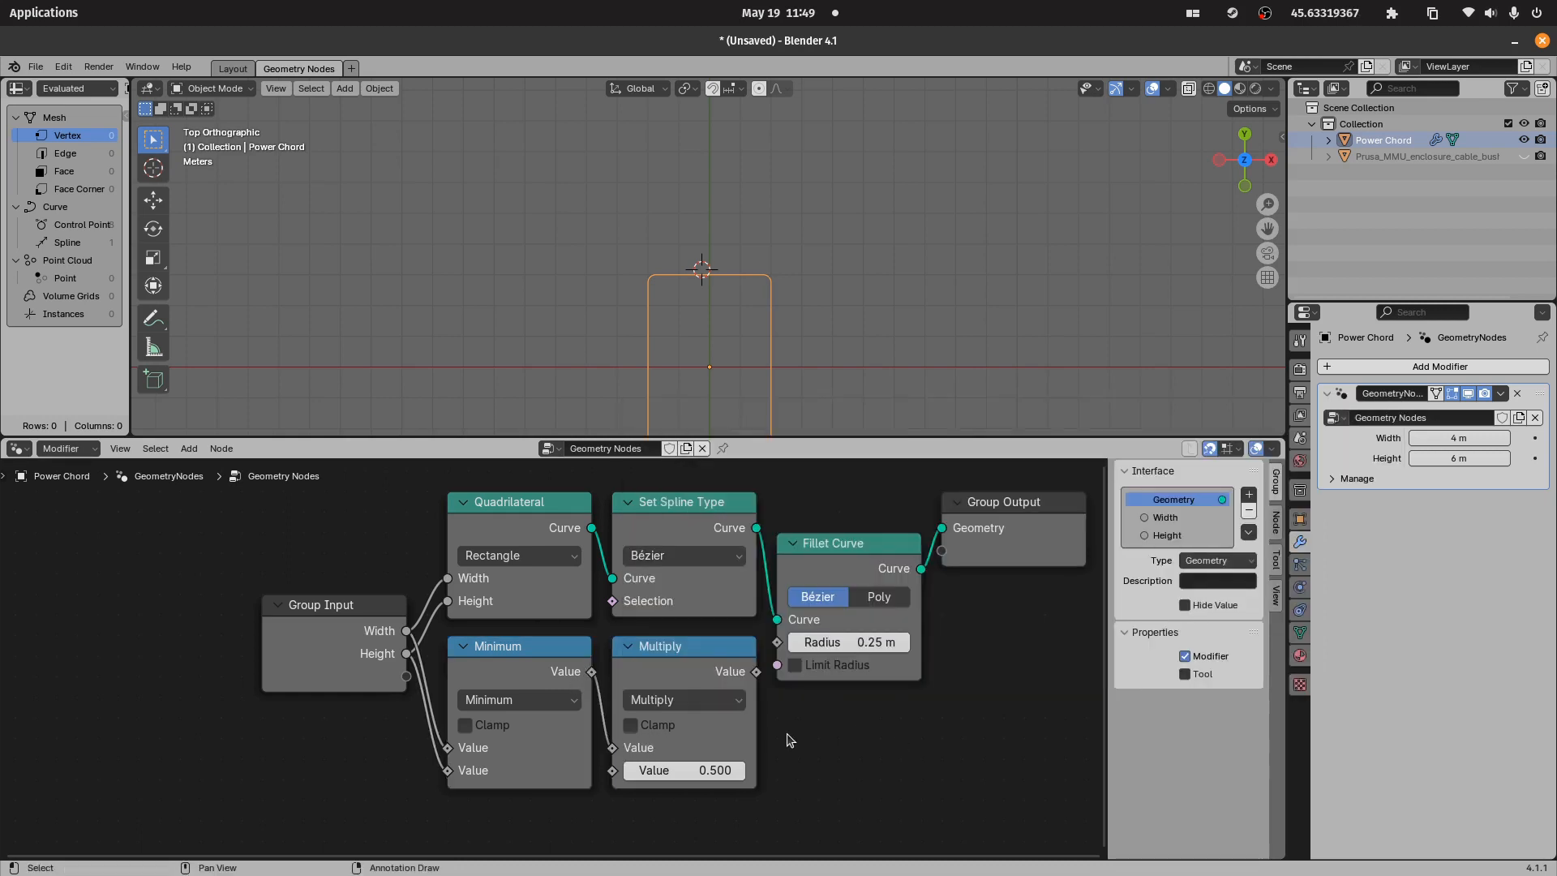
drag(759, 671, 777, 643)
shift+middle_drag(814, 335, 777, 225)
scroll(777, 225, up, 1)
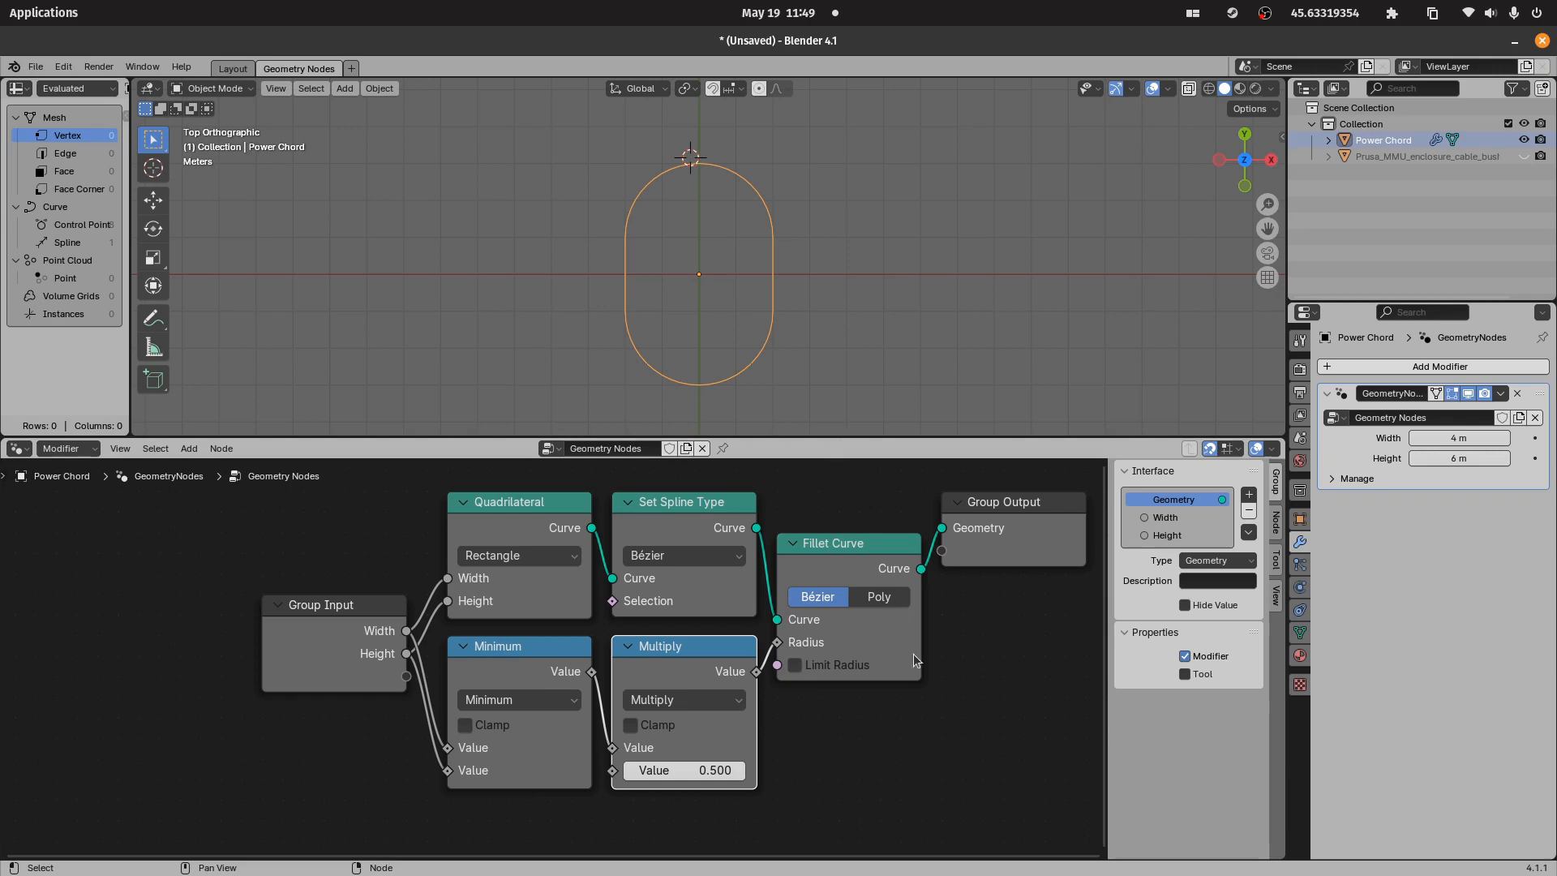
- Move the Group Output node farther from the Fillet Curve node to make room for another node
middle_drag(914, 653, 443, 689)
drag(604, 545, 913, 545)
click(803, 666)
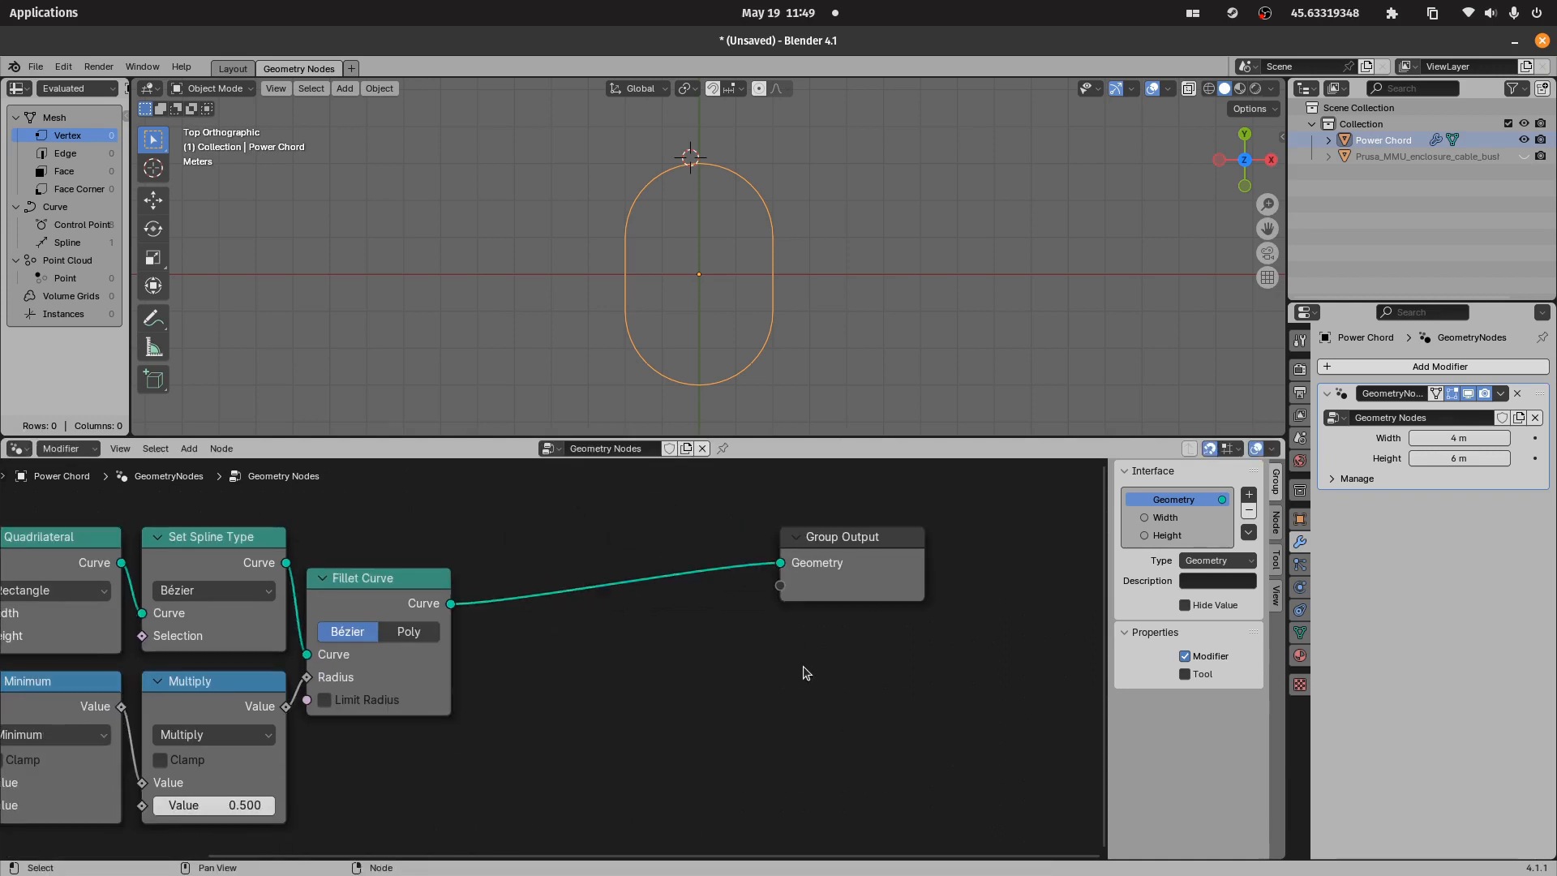
key(shift+a)
text(fillet)
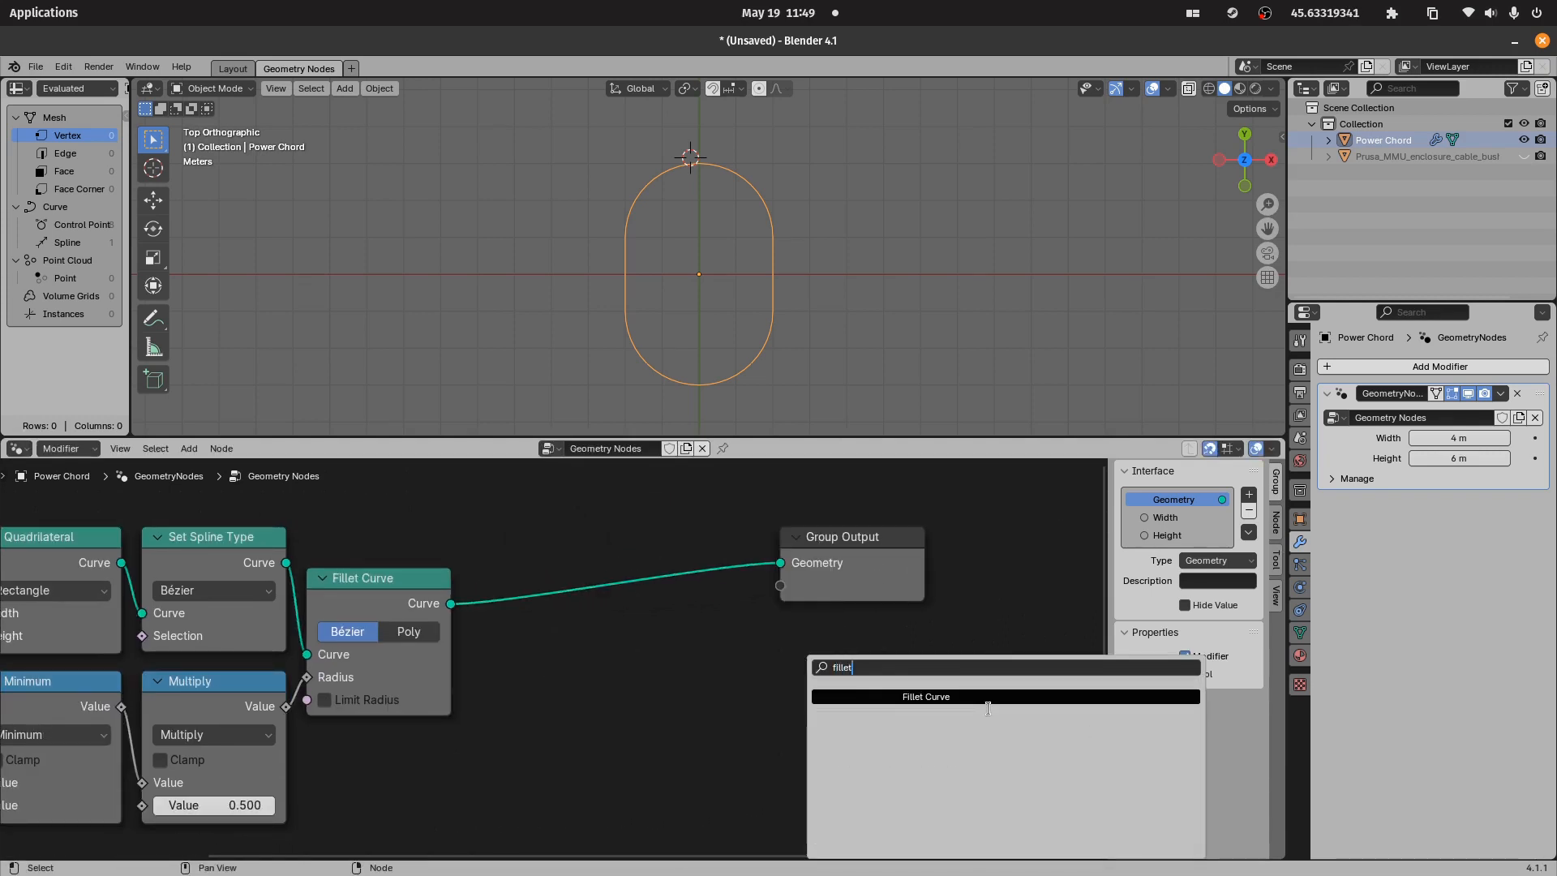
key(Return)
click(774, 710)
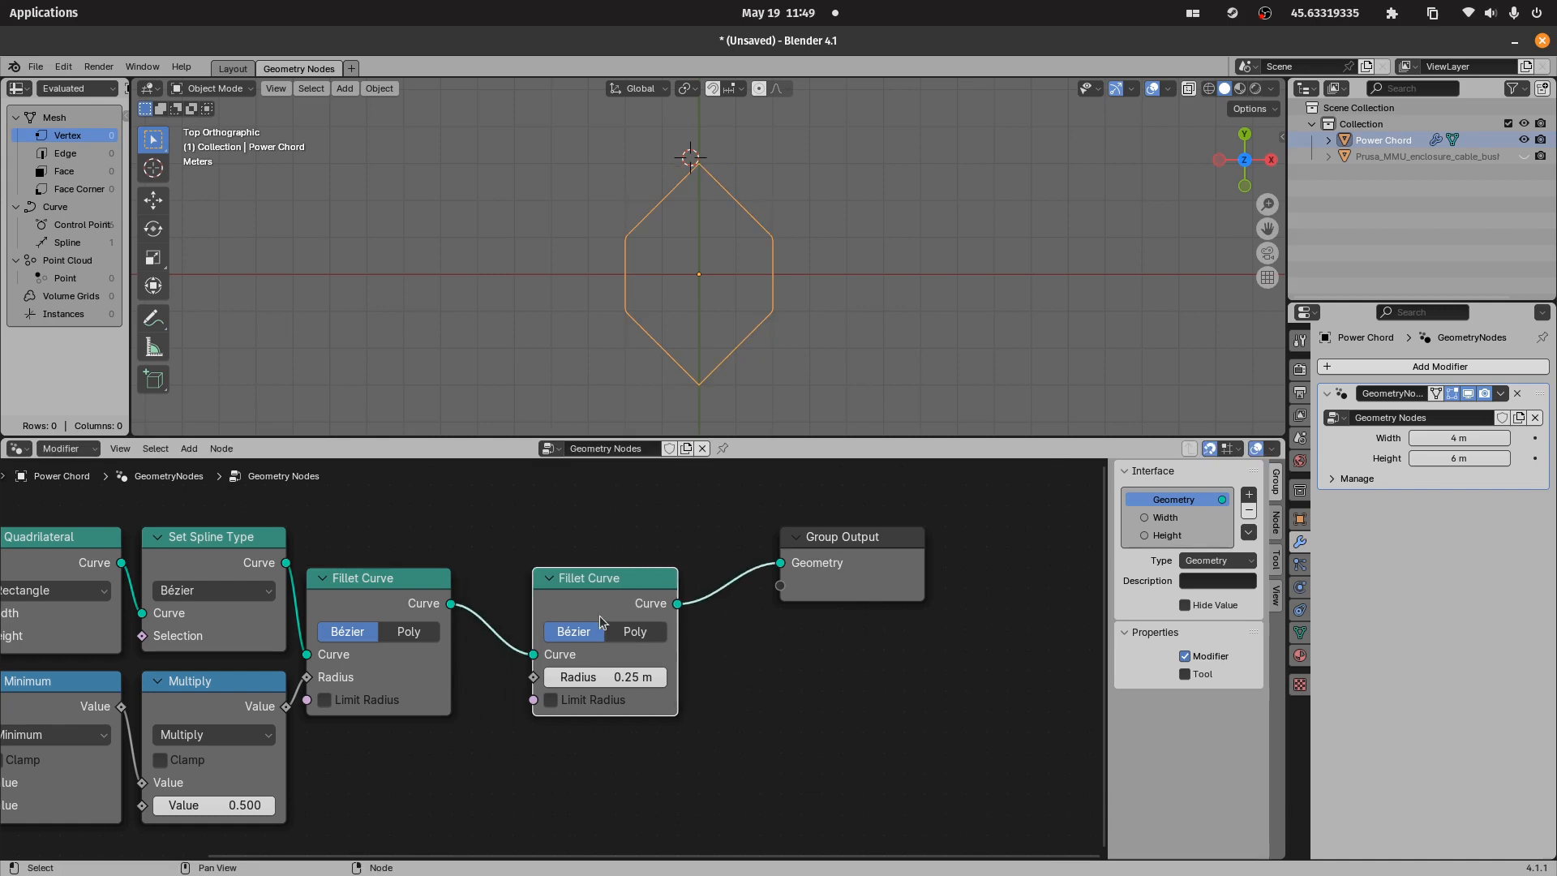
key(ctrl+x)
- Insert a Fill Curve node set to N-gons between the Fillet Curve and Group Output nodes, and place the nodes close together
key(shift+a)
text(fik)
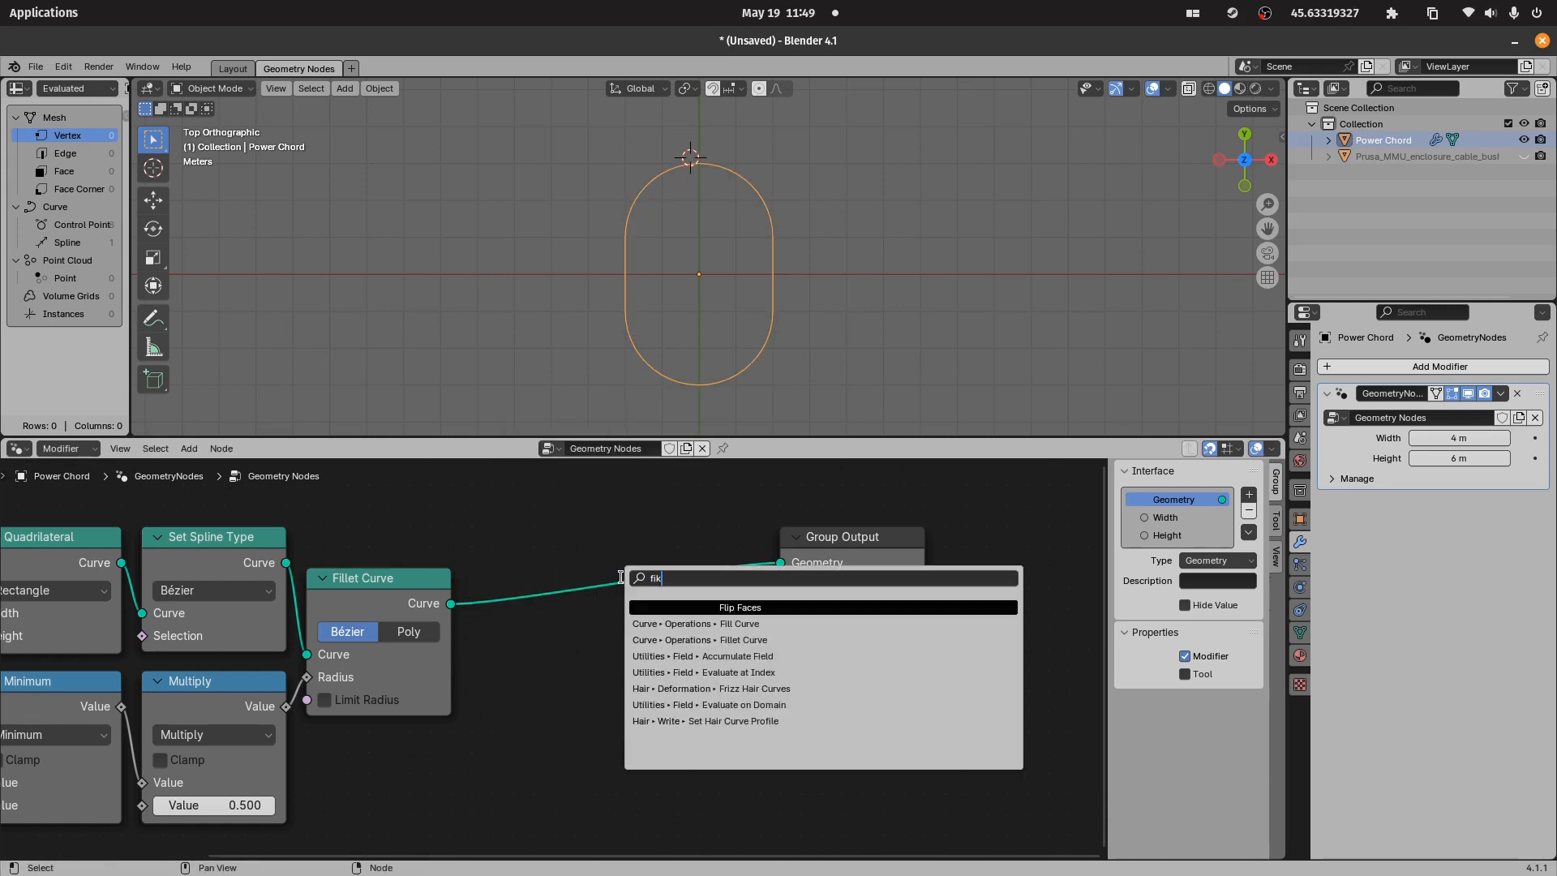
key(BackSpace)
text(l)
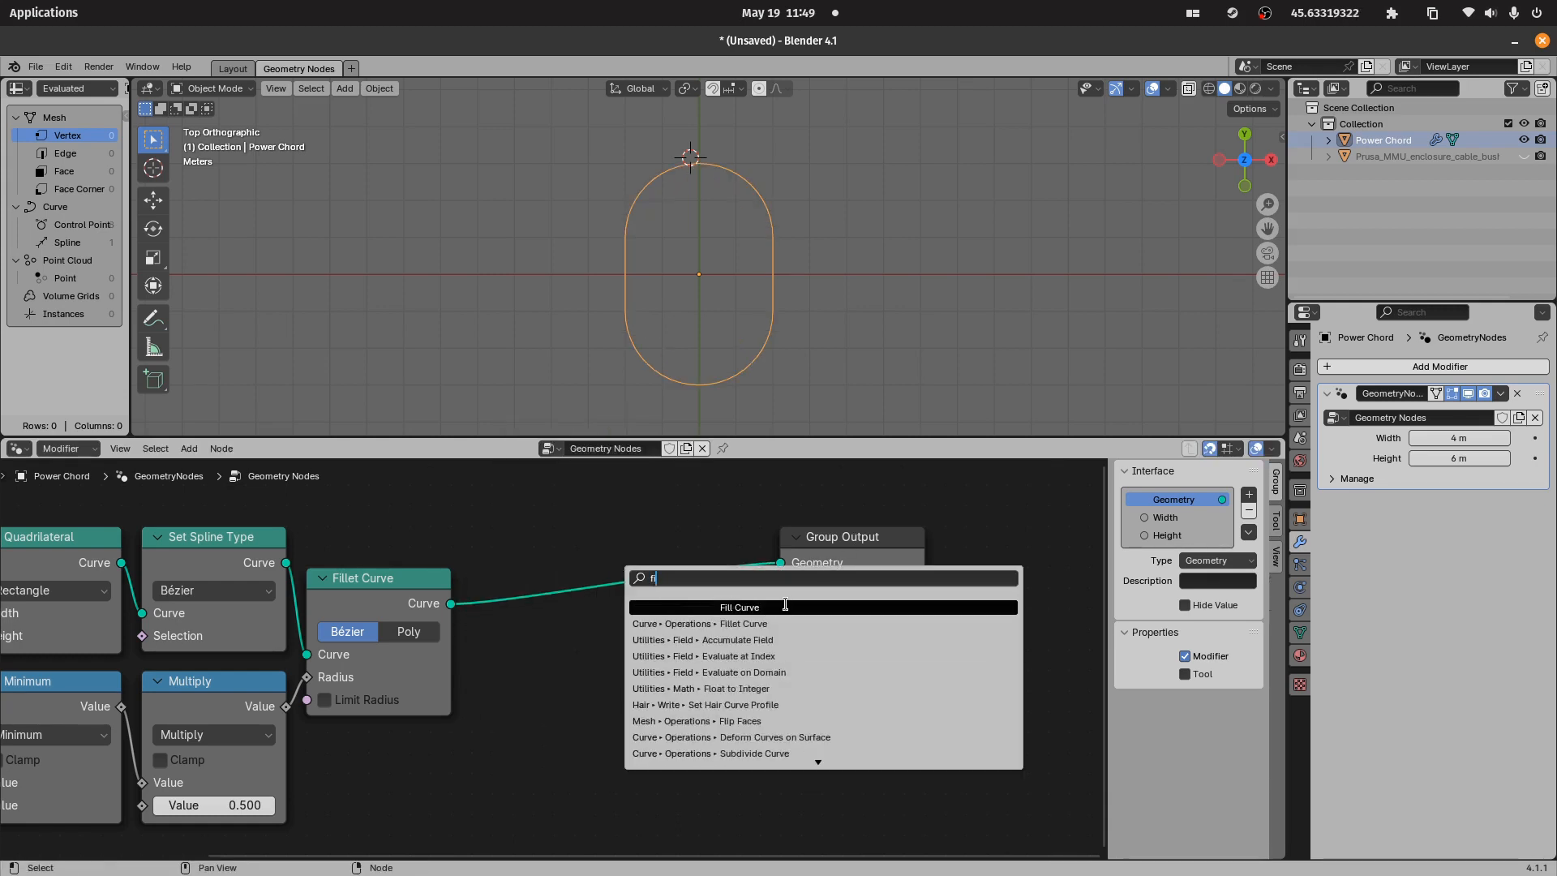
key(Return)
click(514, 565)
click(637, 631)
drag(625, 608, 564, 609)
click(772, 735)
drag(829, 571, 683, 612)
click(744, 718)
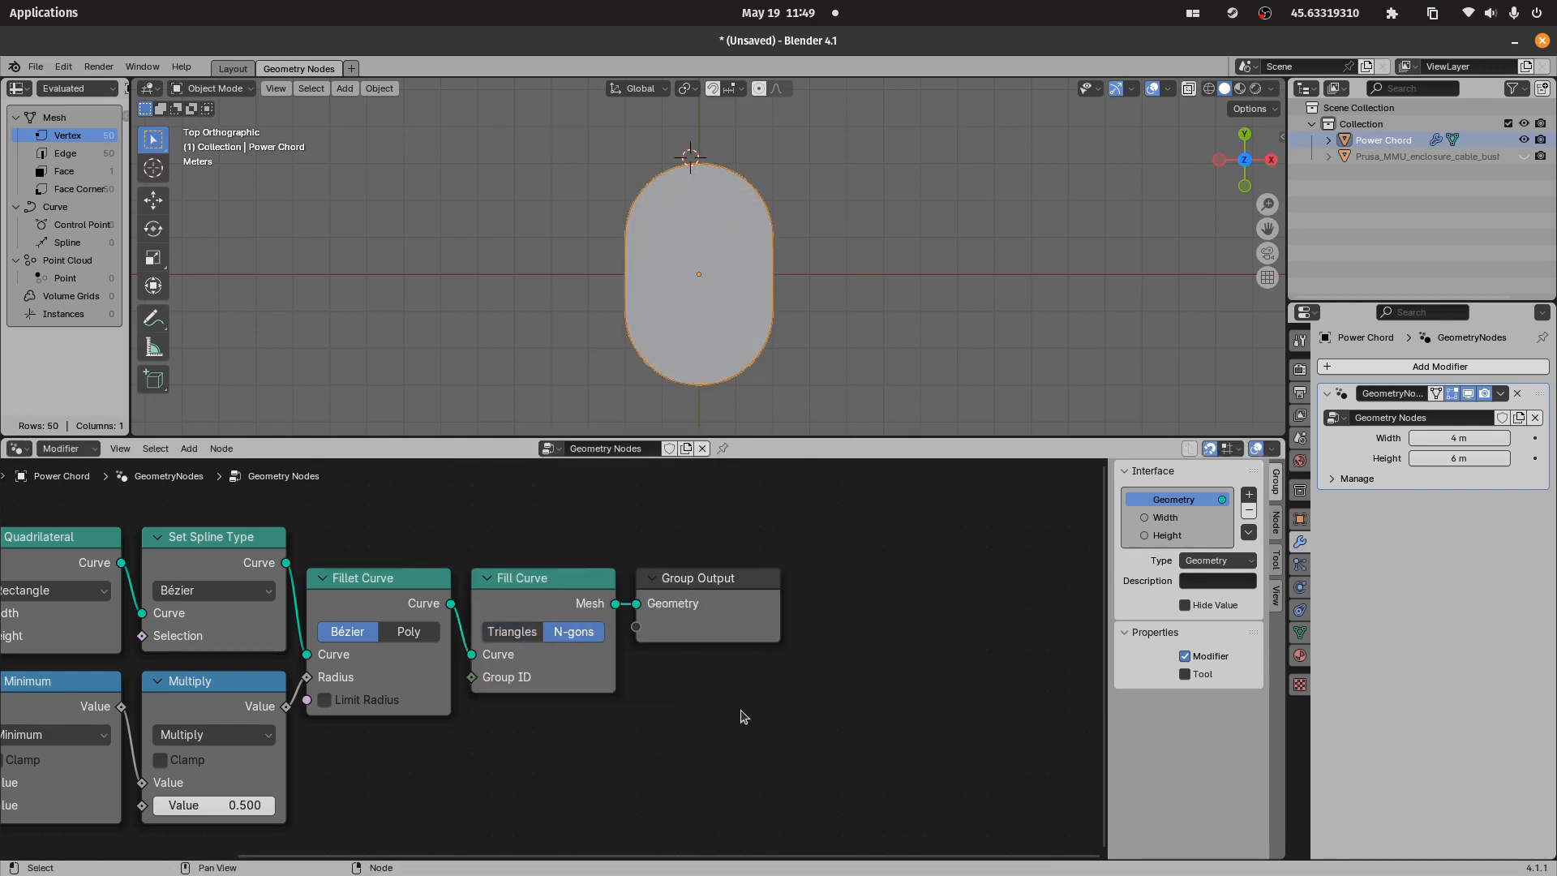
- Hide the unused sockets on the Set Spline Type, Fillet Curve, Fill Curve, Group Output and Group Input nodes
middle_drag(597, 725, 750, 709)
scroll(750, 709, up, 1)
scroll(649, 576, down, 2)
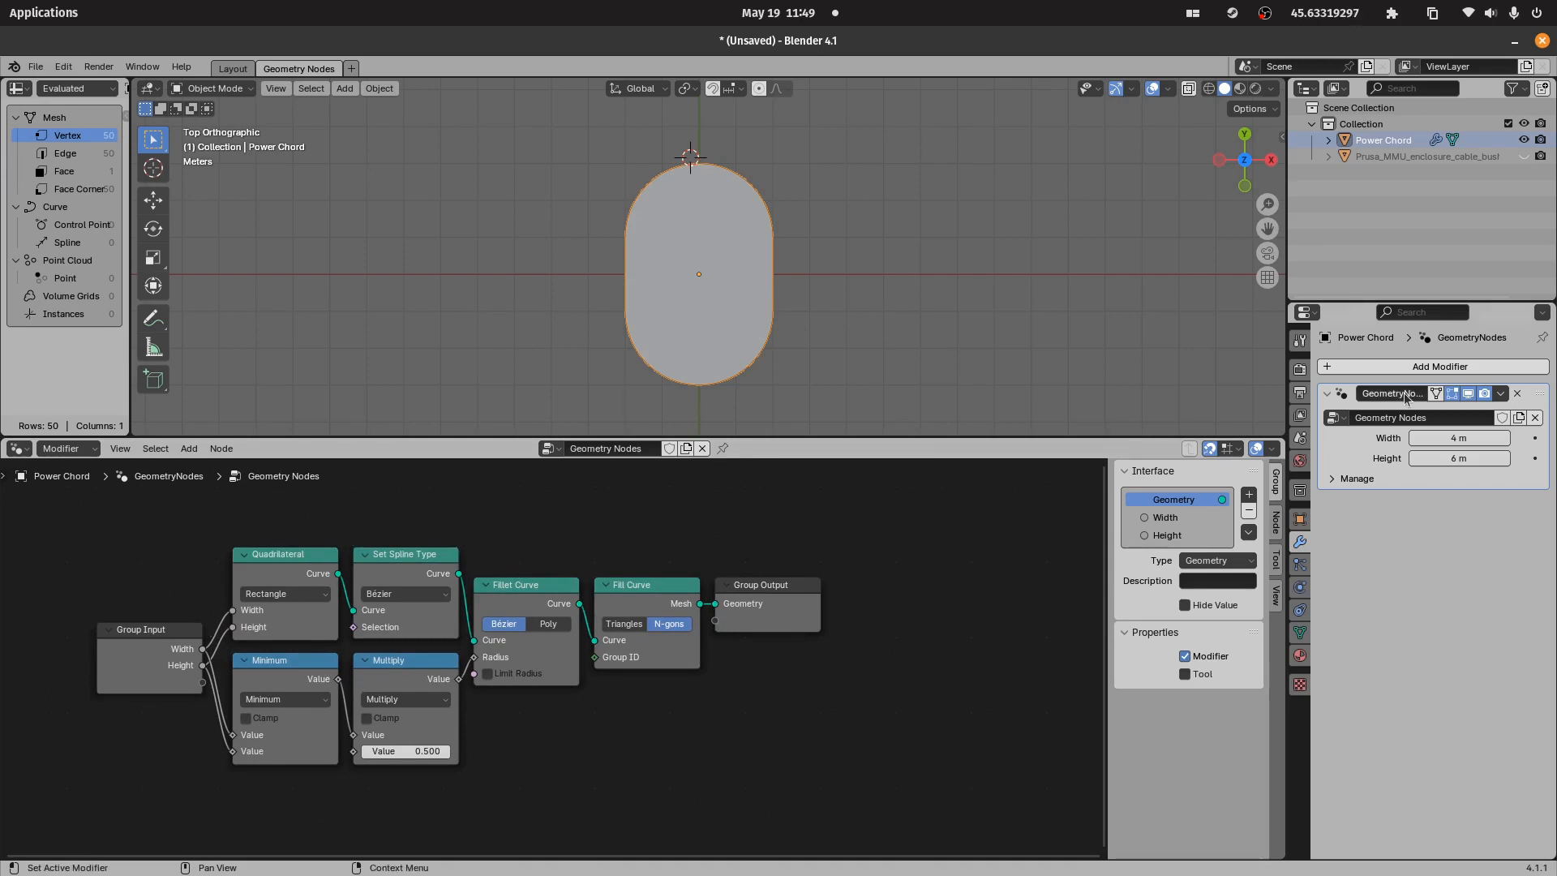
click(417, 574)
shift+click(527, 594)
shift+click(723, 602)
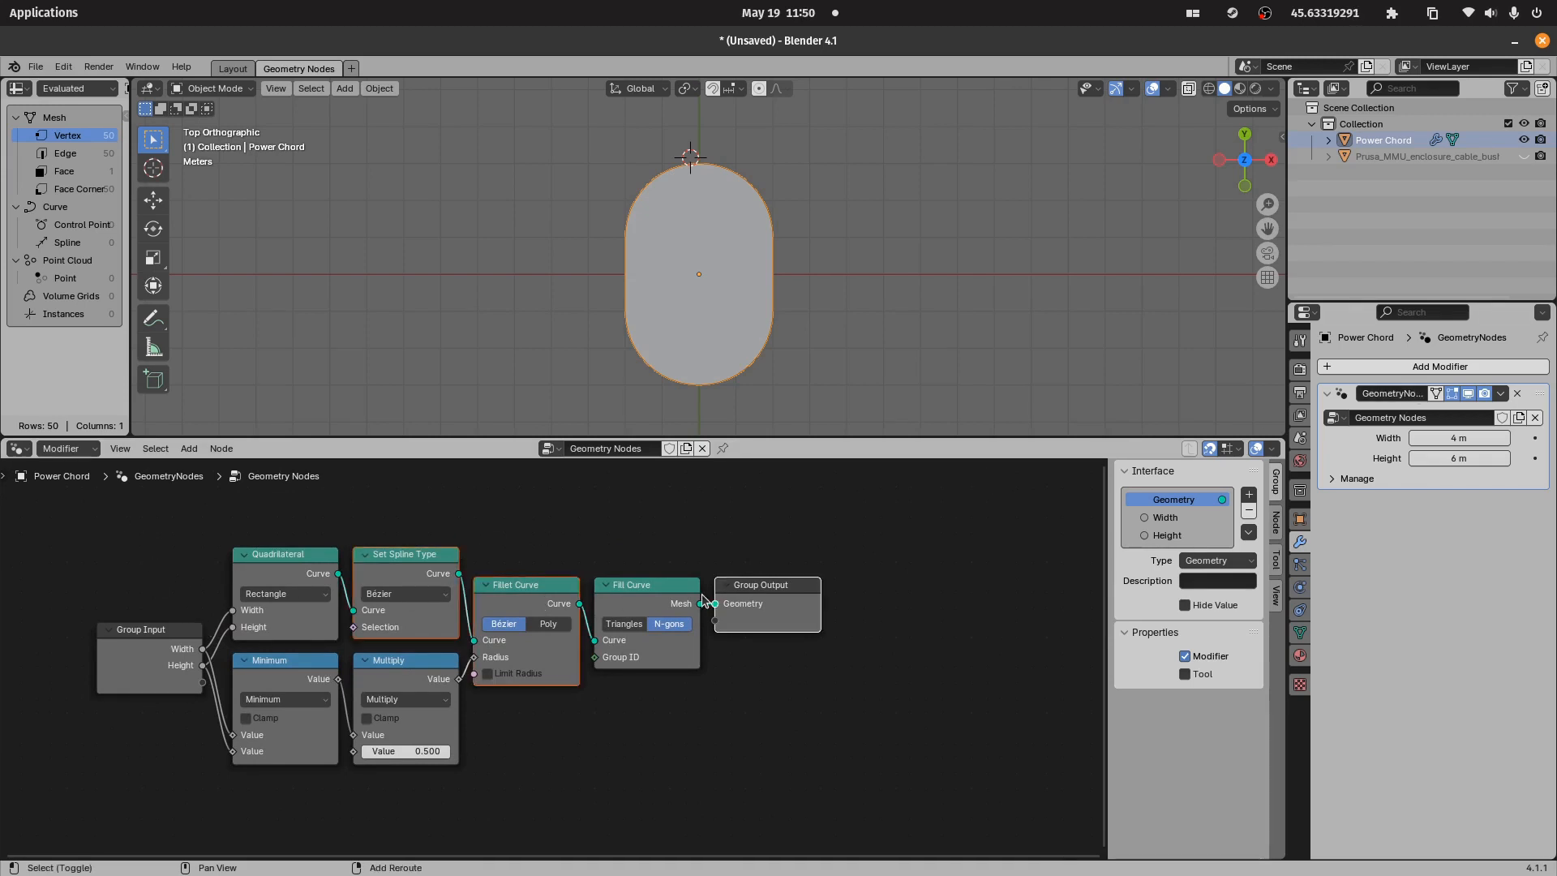
shift+click(681, 598)
key(ctrl+h)
click(160, 633)
key(ctrl+h)
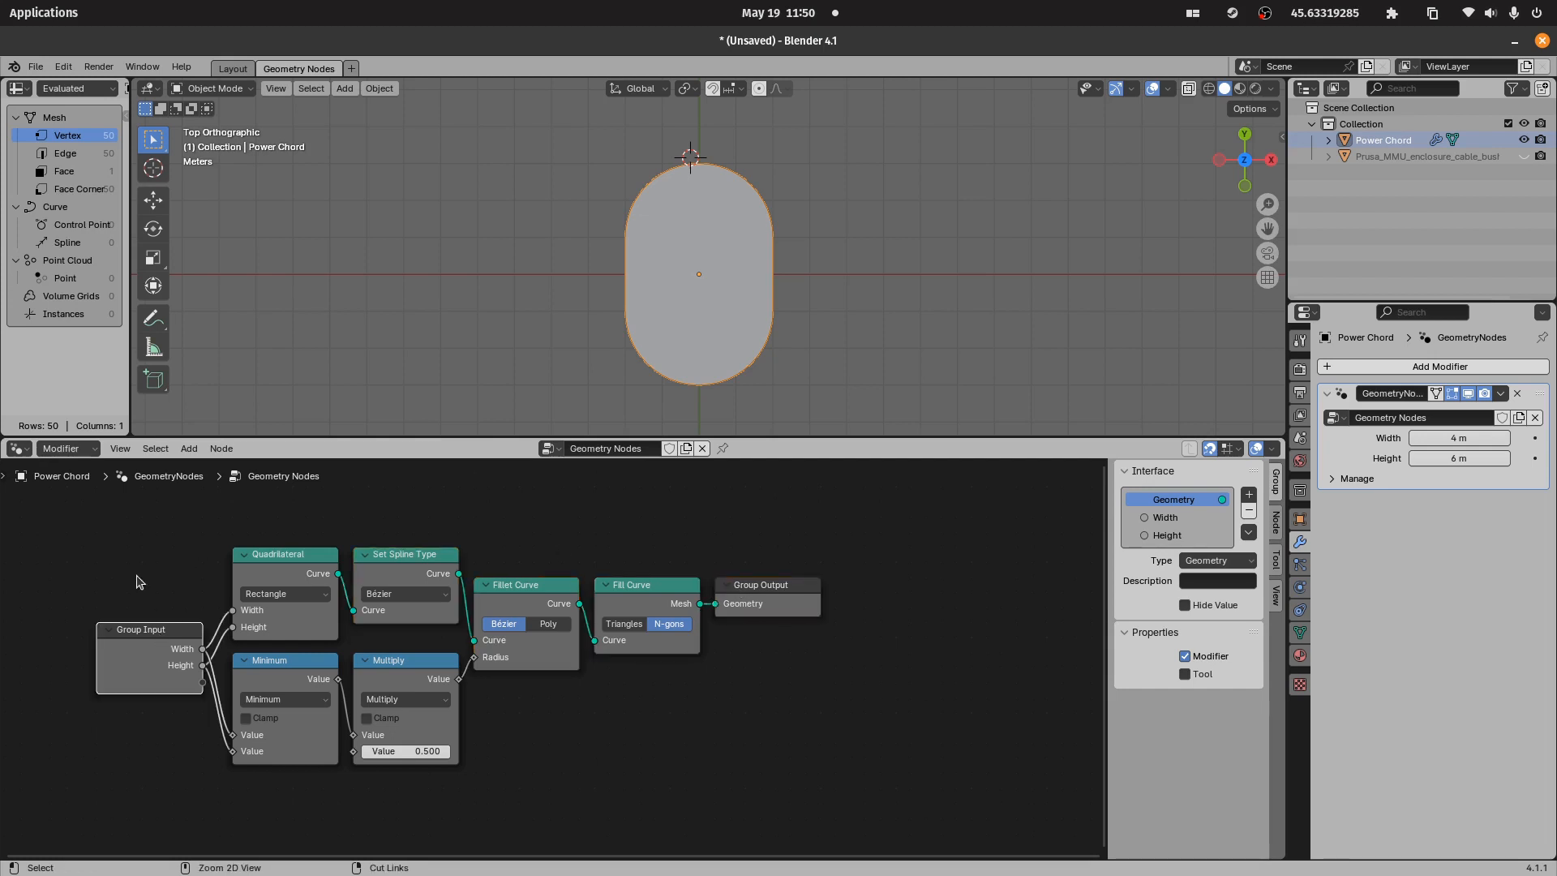
click(136, 573)
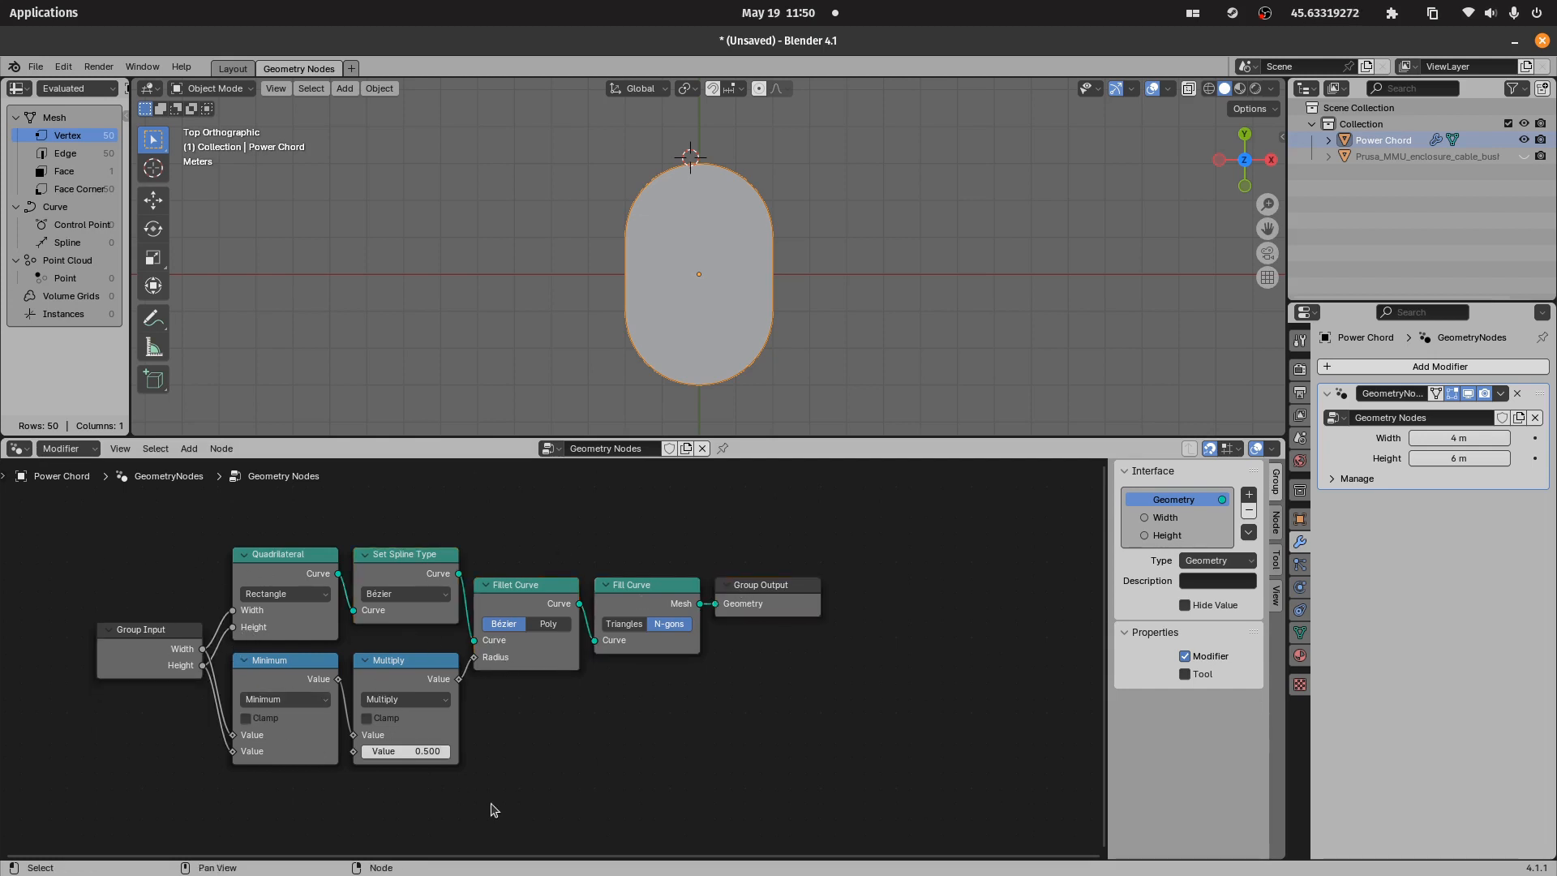
- Align the Fillet Curve, Fill Curve and Group Output nodes in one row with the Quadrilateral and Set Spline Type nodes
click(397, 681)
middle_drag(497, 663, 595, 604)
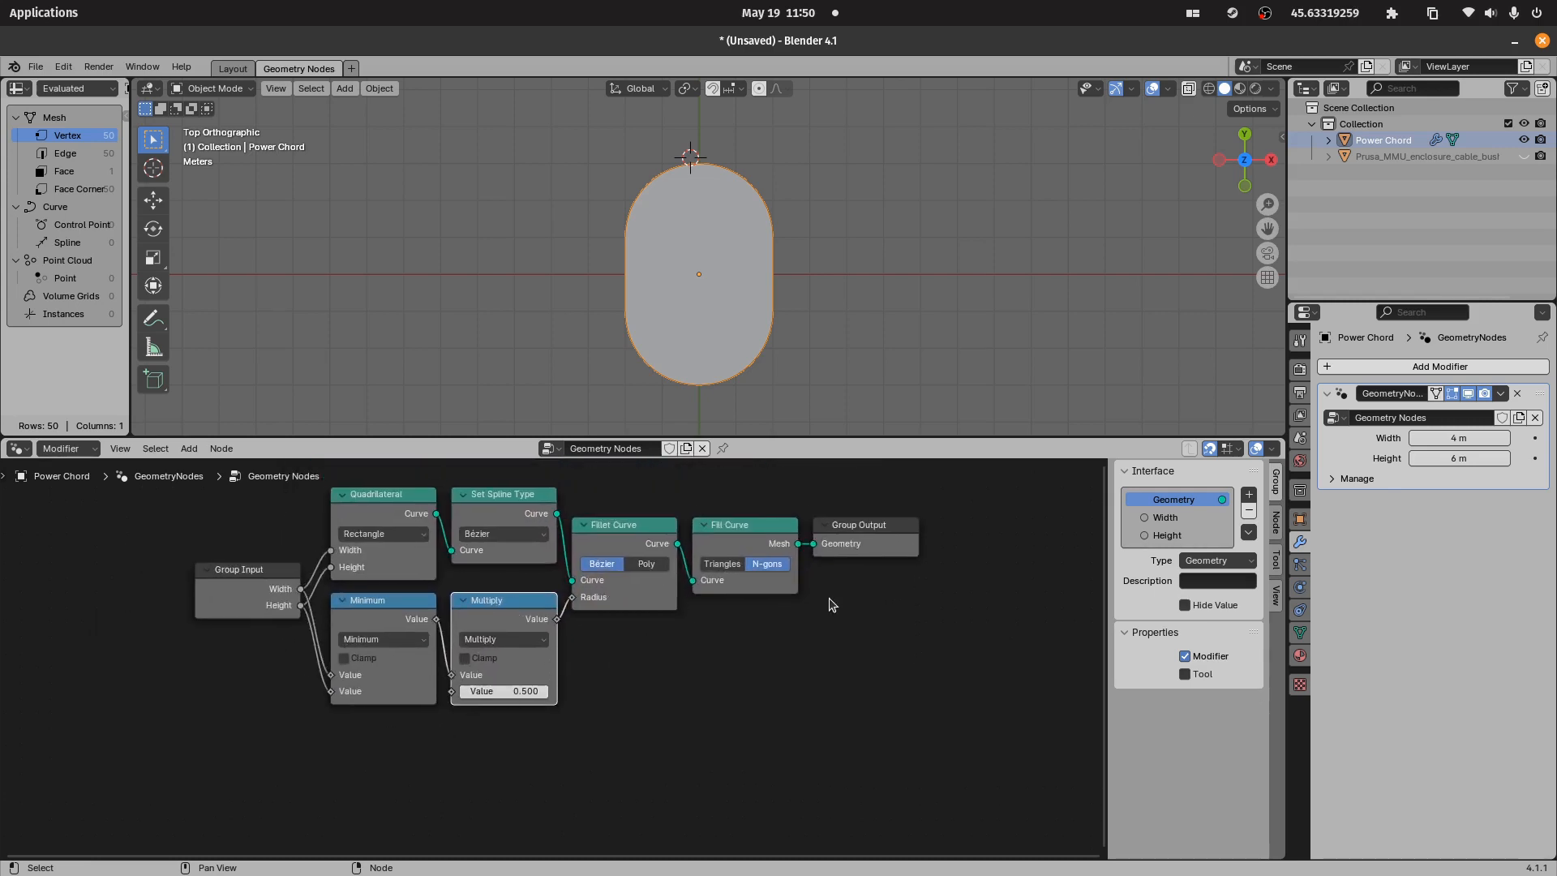
drag(590, 480, 1006, 622)
key(g)
click(855, 668)
click(719, 658)
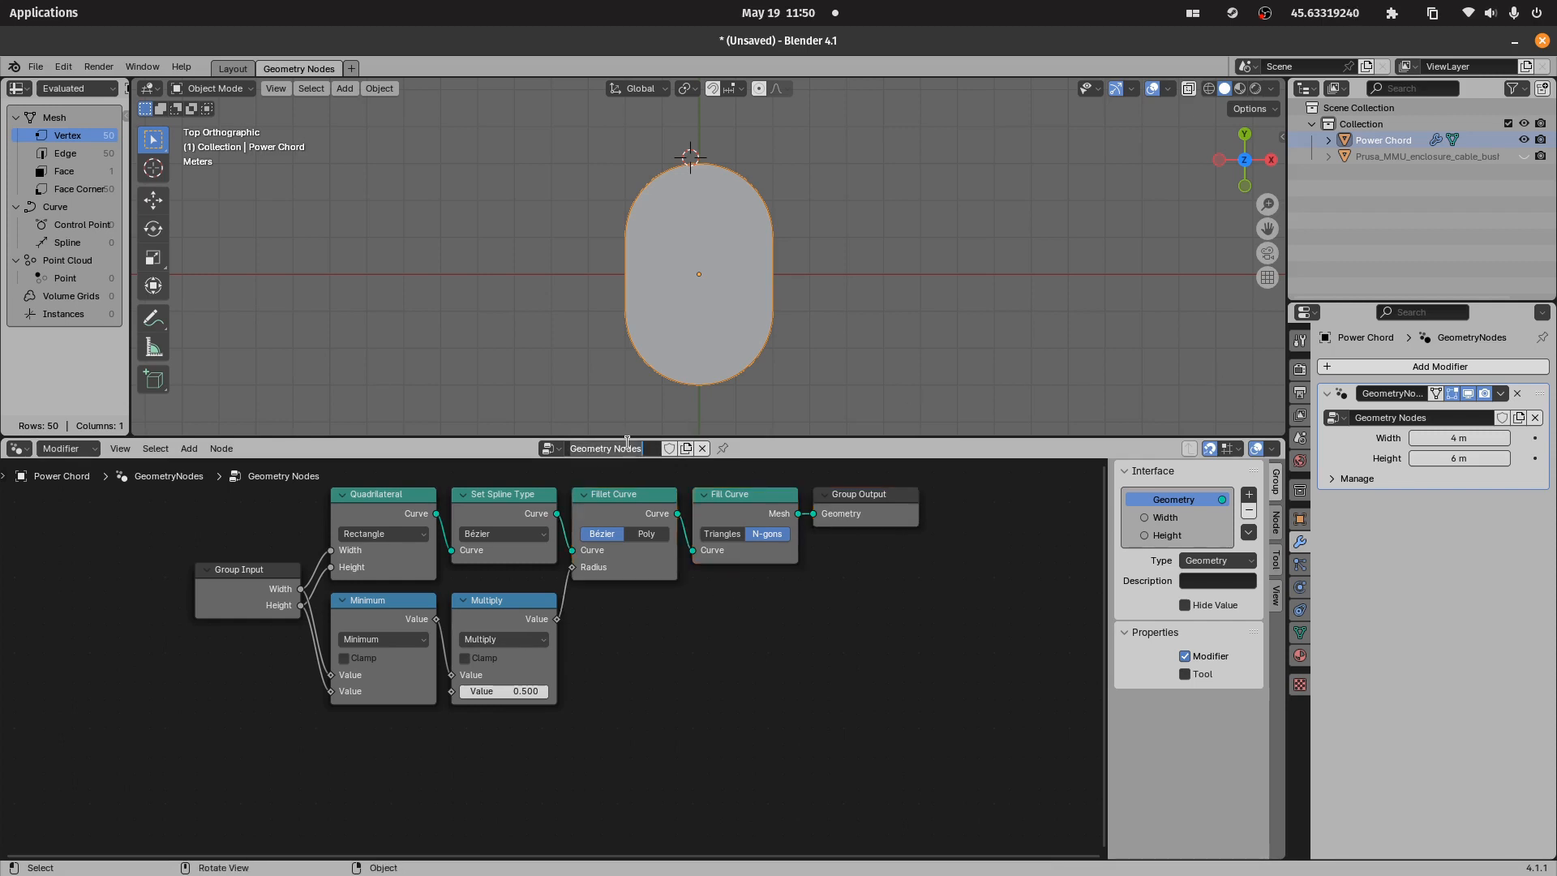
- Rename the geometry node group to PillProfile
text(PillProfile)
key(Return)
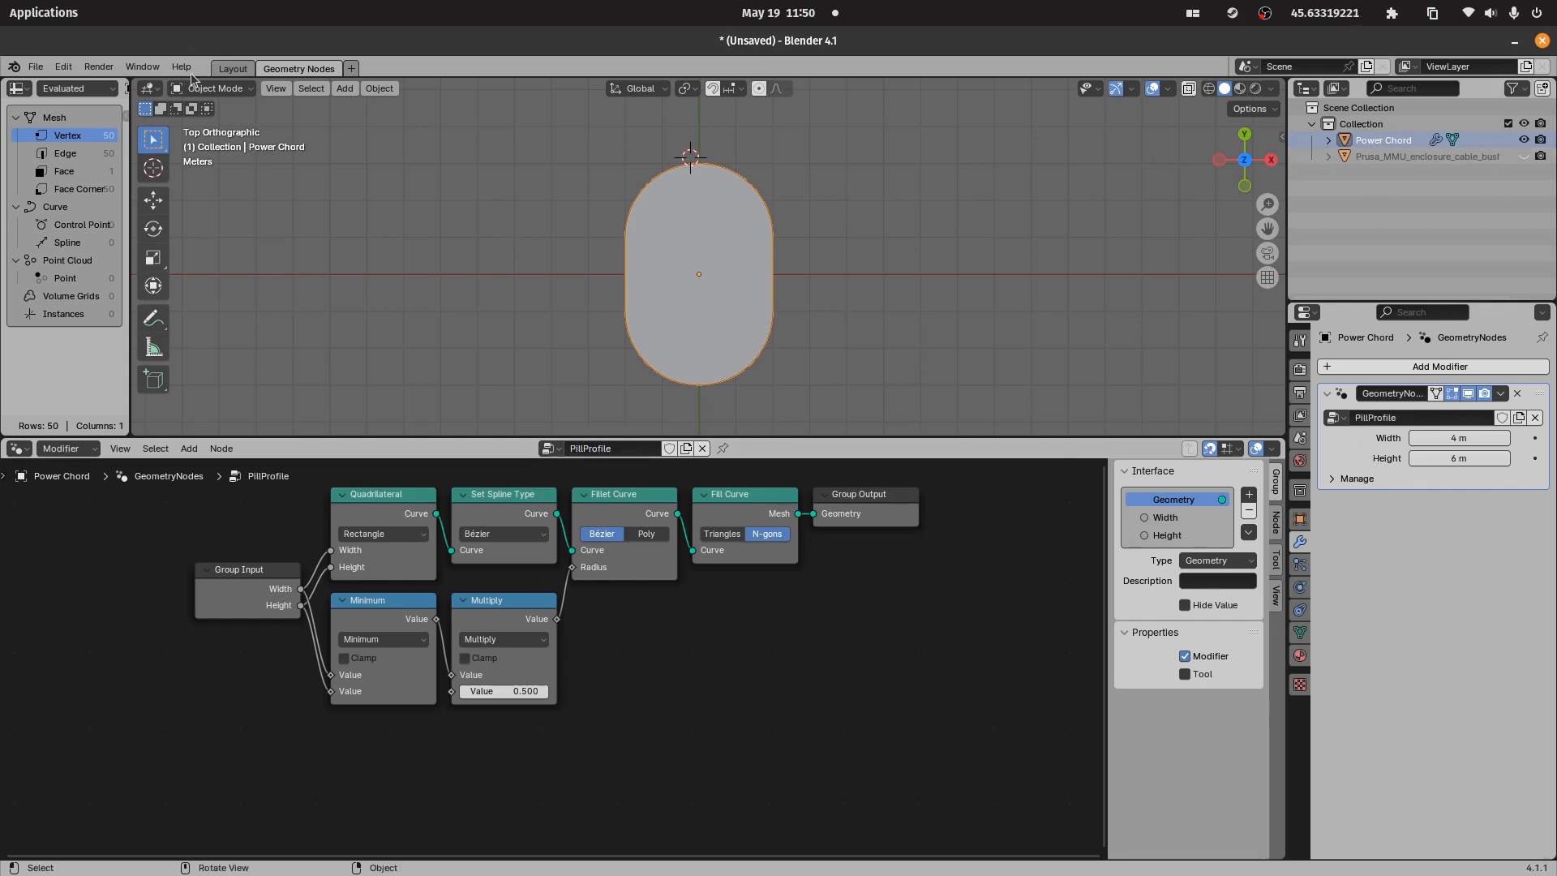
- Switch to the Layout workspace and add a Solidify modifier to the Power Chord object
click(233, 68)
scroll(728, 464, up, 5)
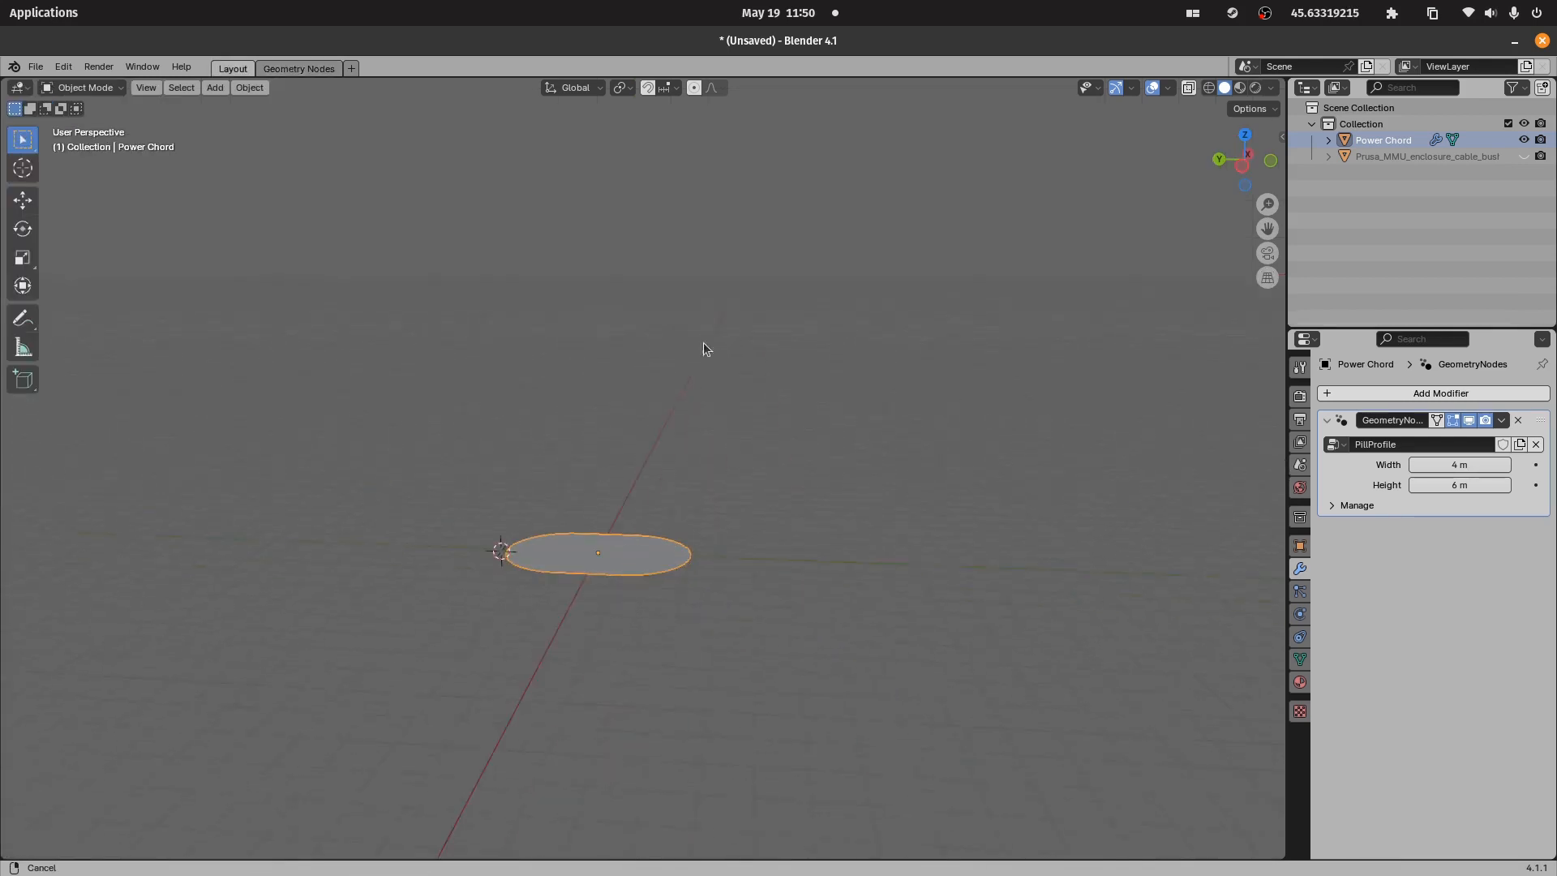
click(1426, 396)
mouse_move(1426, 397)
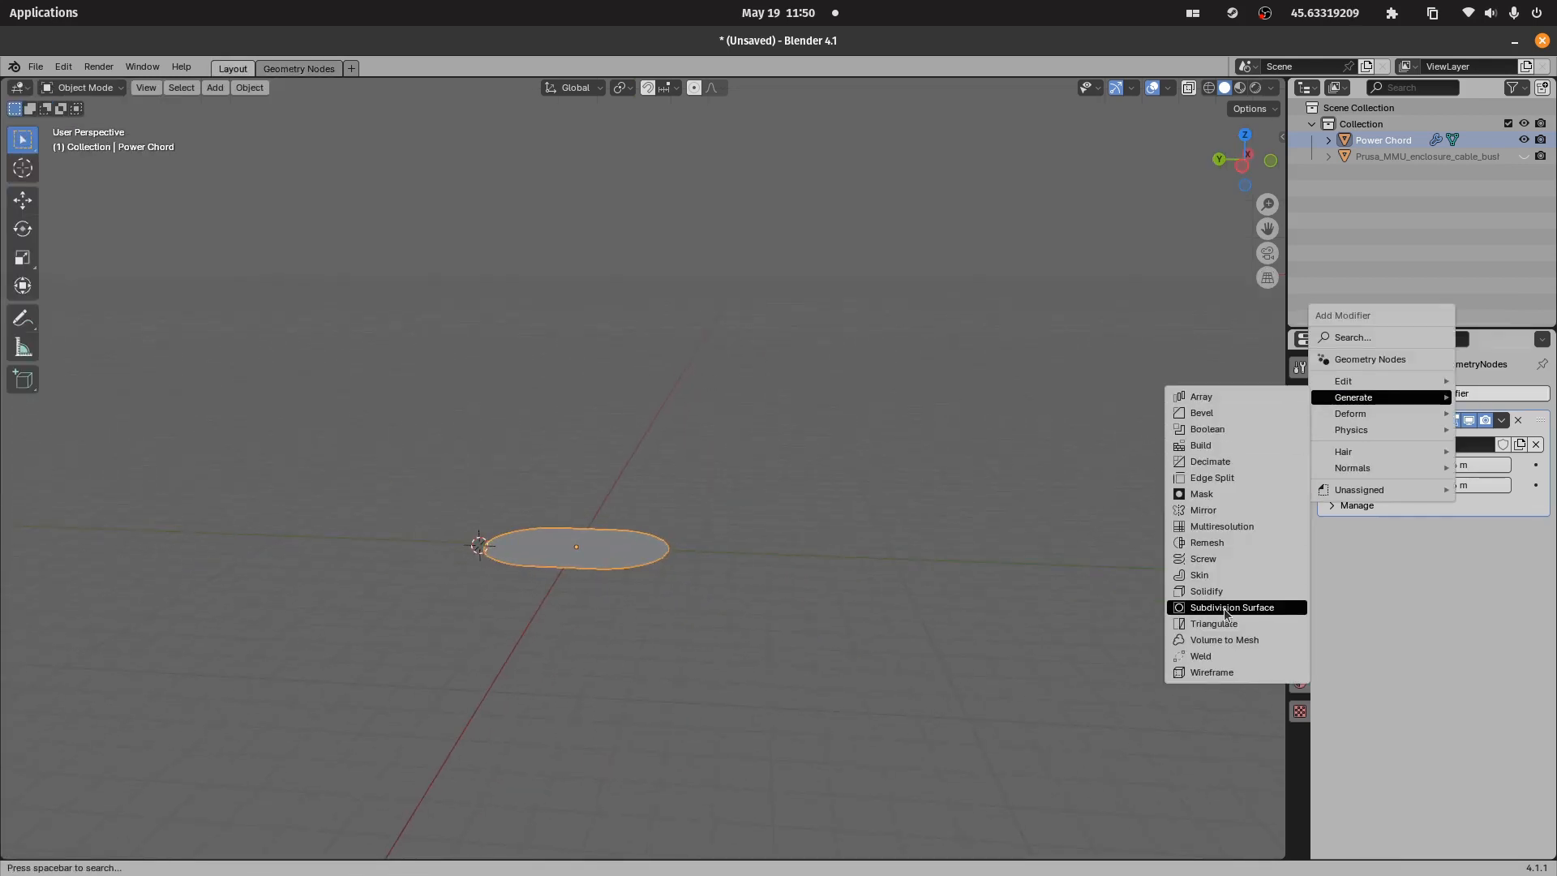
click(1224, 577)
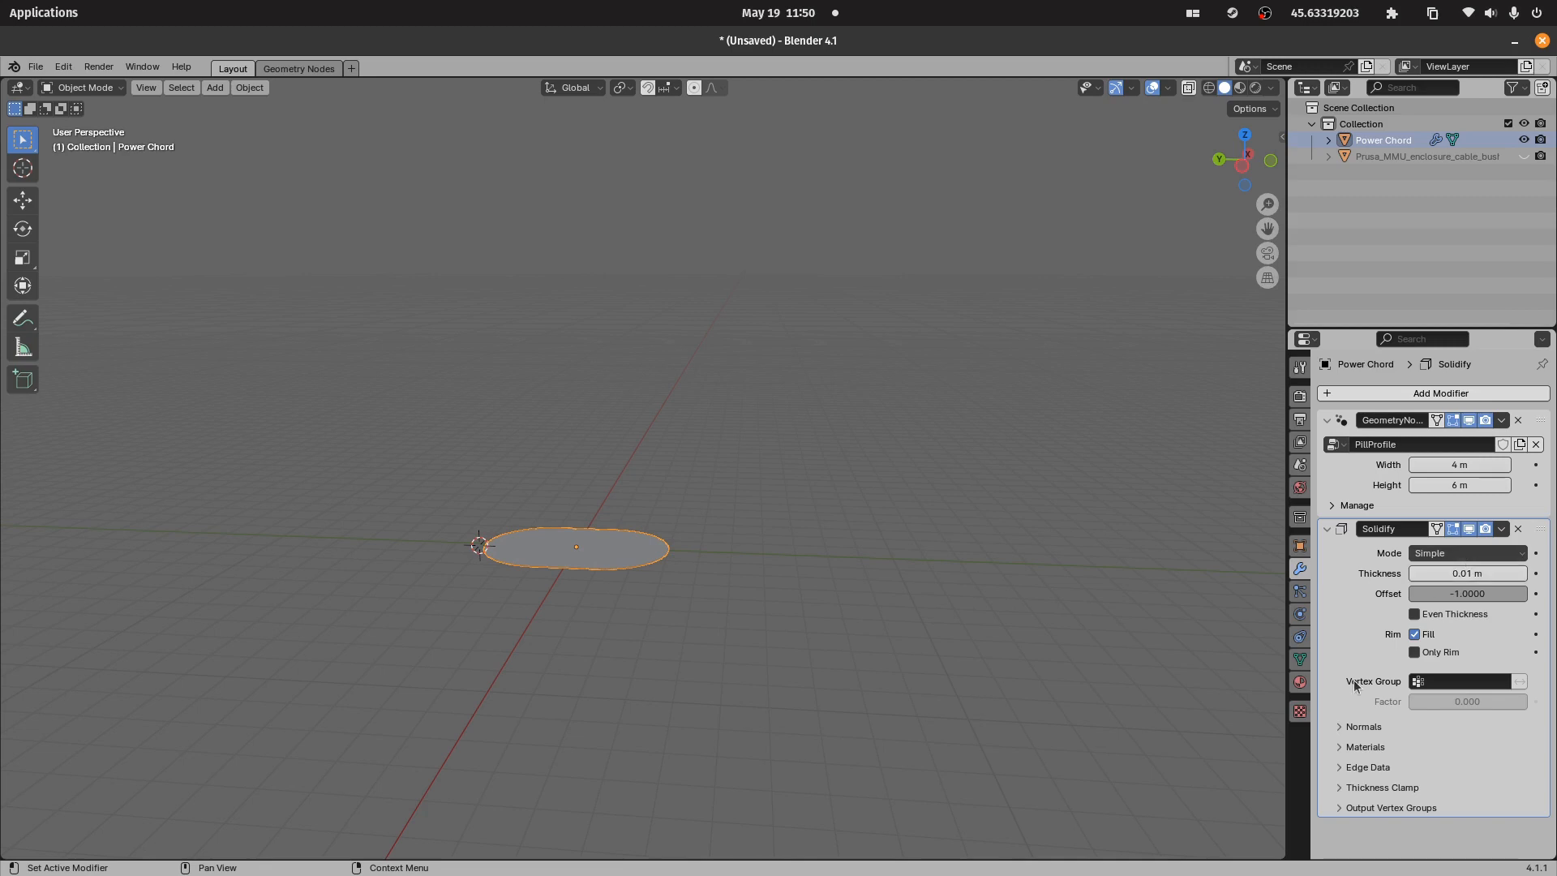
- Enable Even Thickness on the Power Chord's Solidify modifier and set its thickness to 60 m
click(1415, 614)
click(1351, 727)
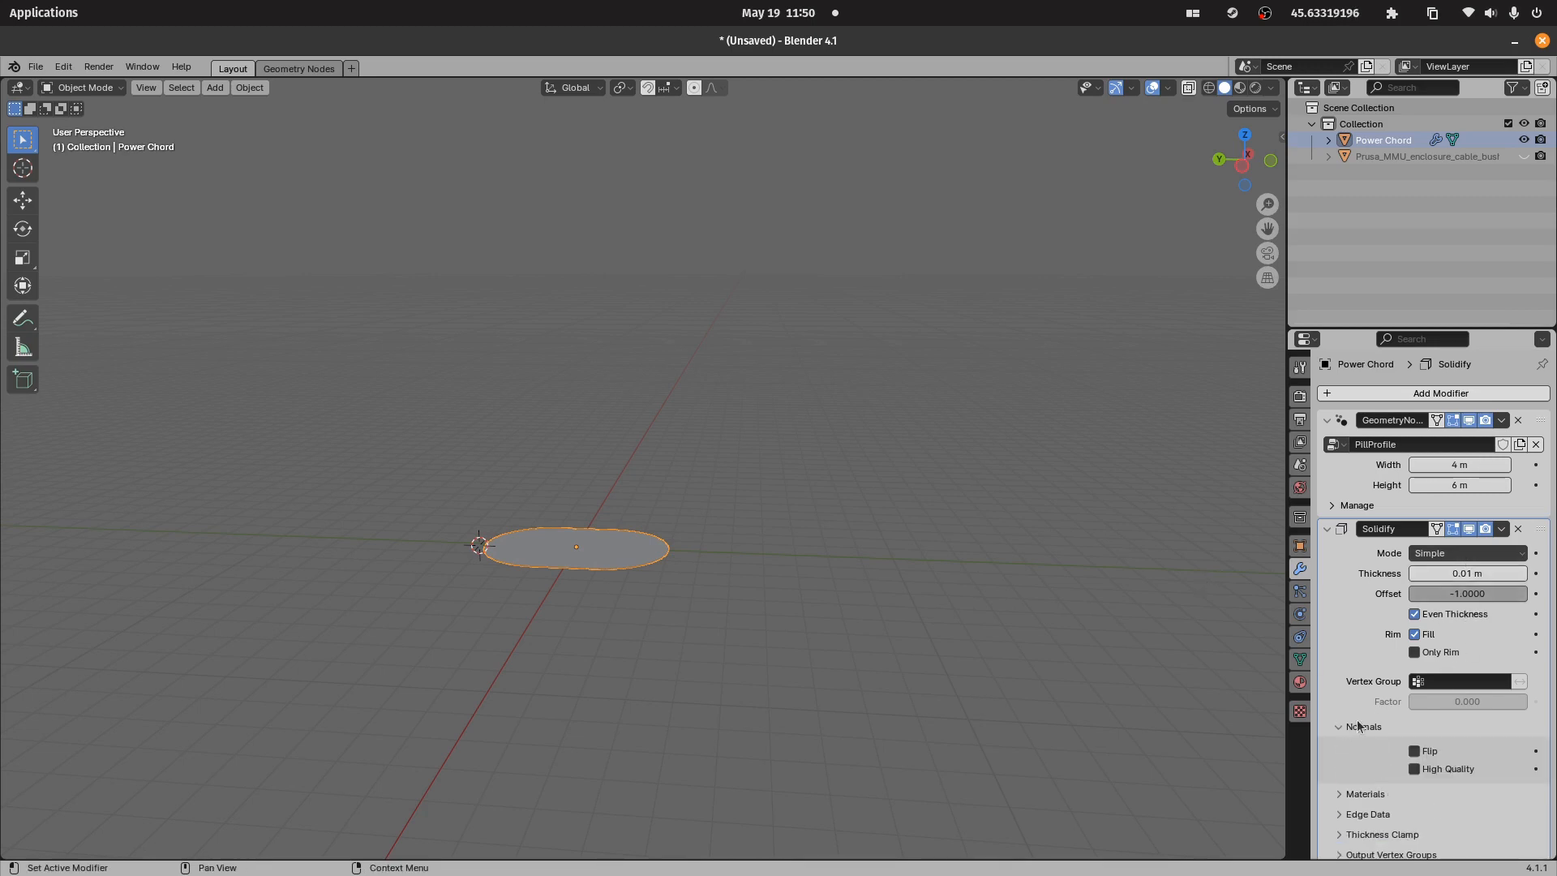
click(1356, 726)
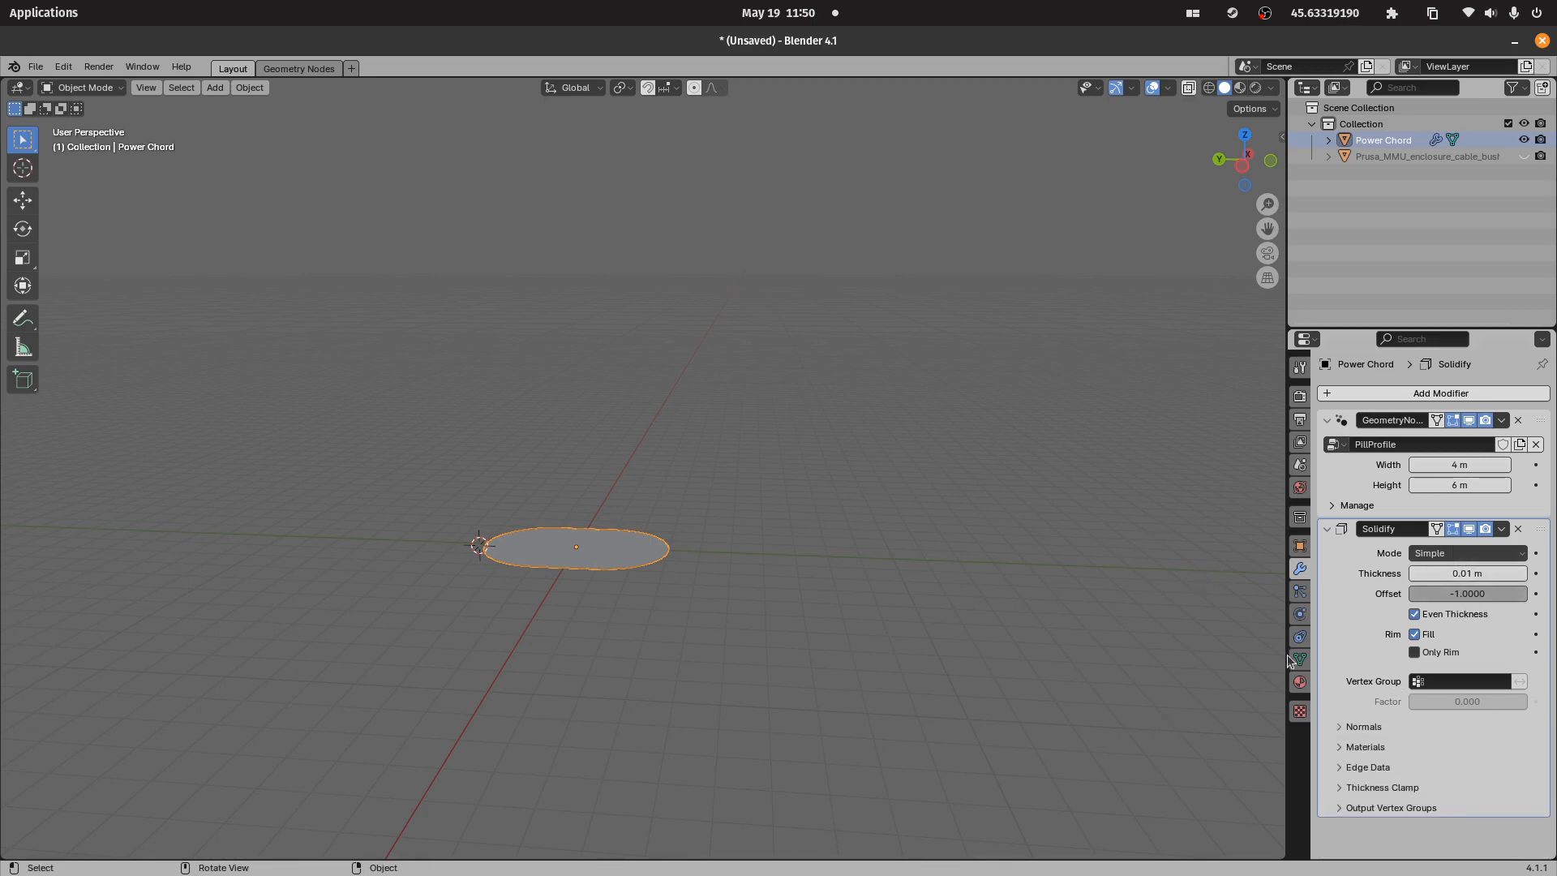
click(1466, 573)
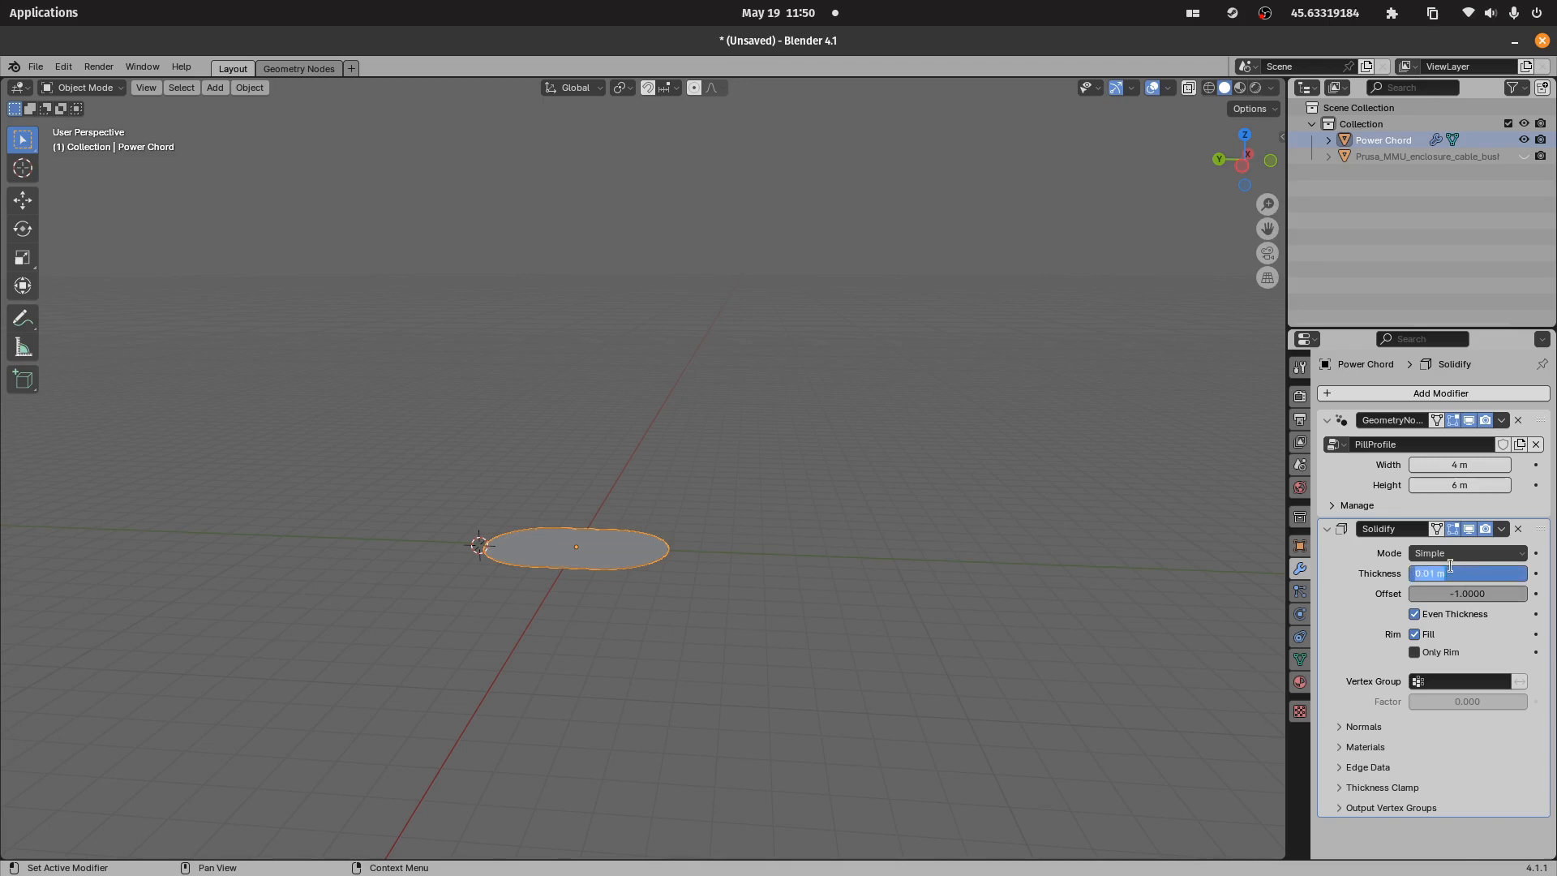
text(60)
key(Return)
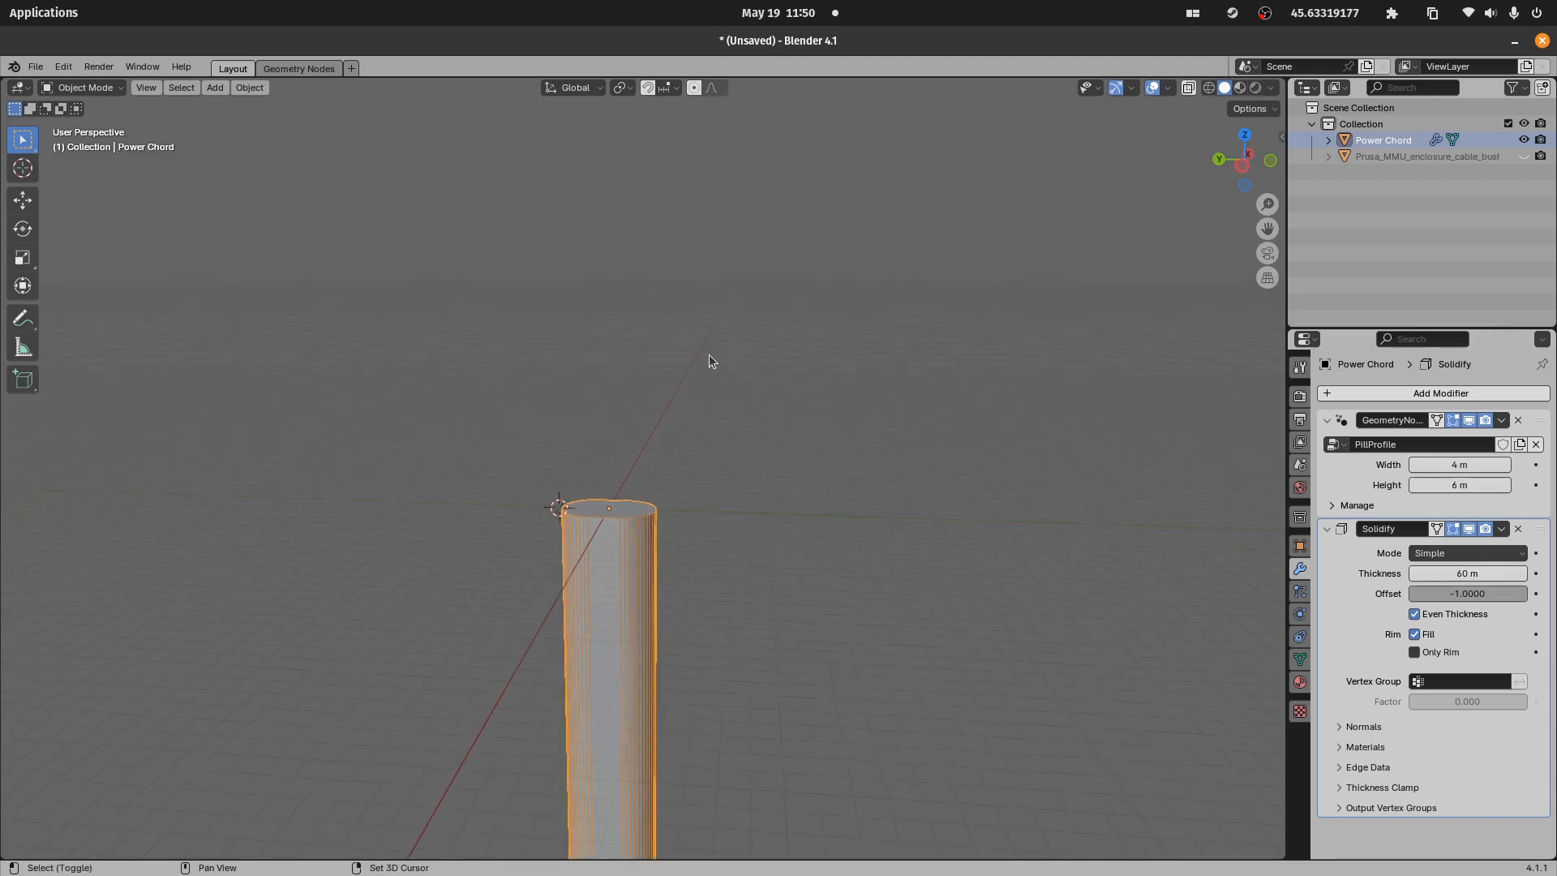
- Set the Solidify offset to 0 and unhide the cable bushing object
shift+middle_drag(709, 362, 832, 276)
click(1470, 595)
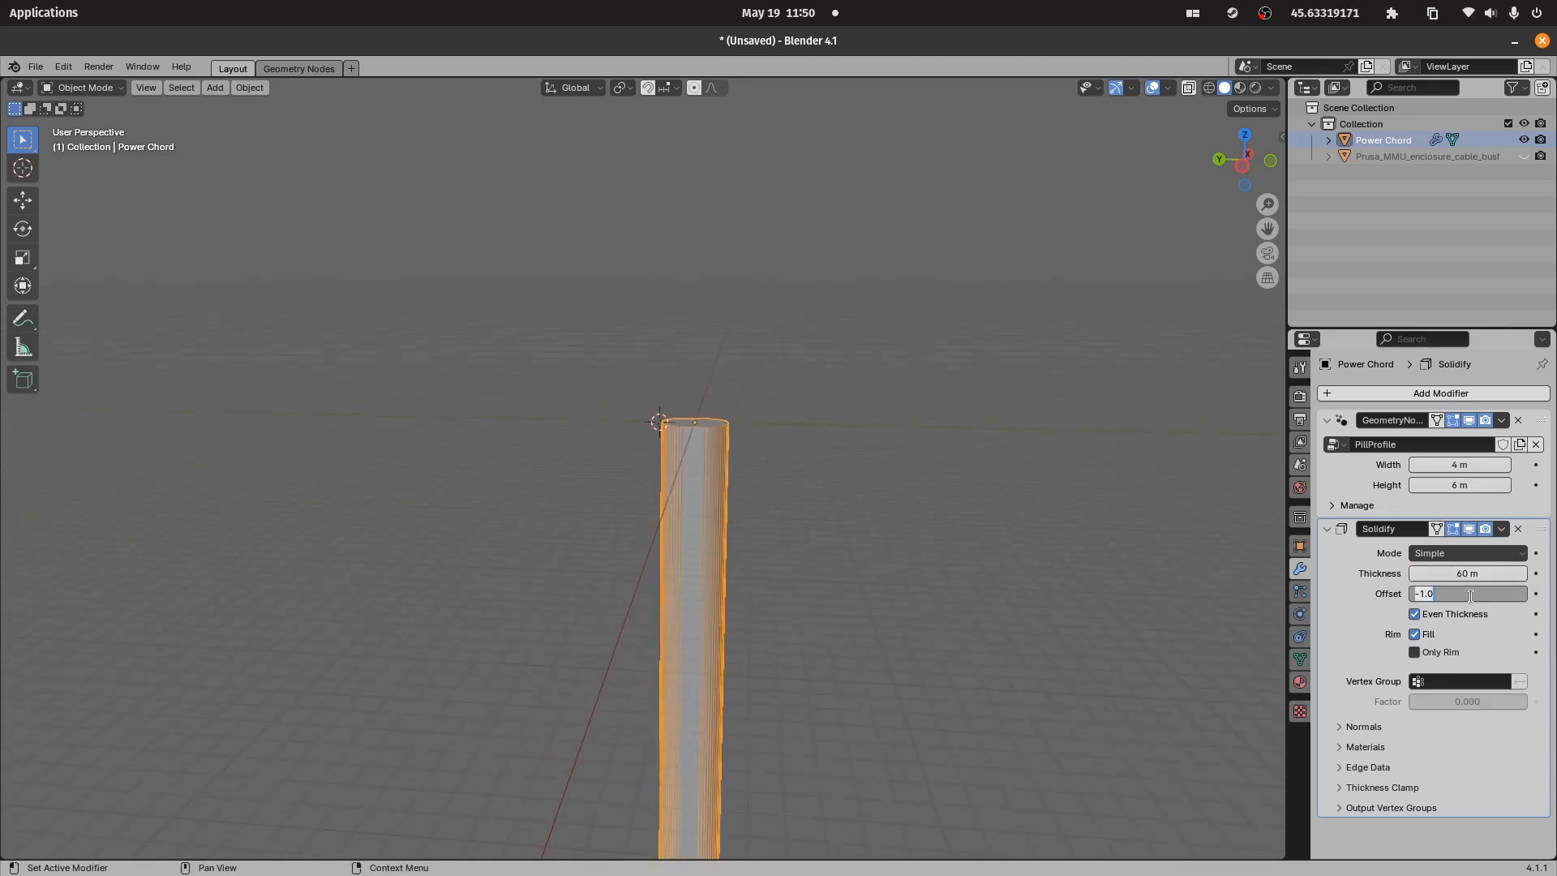
text(0)
key(Return)
middle_drag(874, 254, 851, 287)
scroll(851, 287, down, 3)
click(1524, 155)
middle_drag(632, 357, 859, 307)
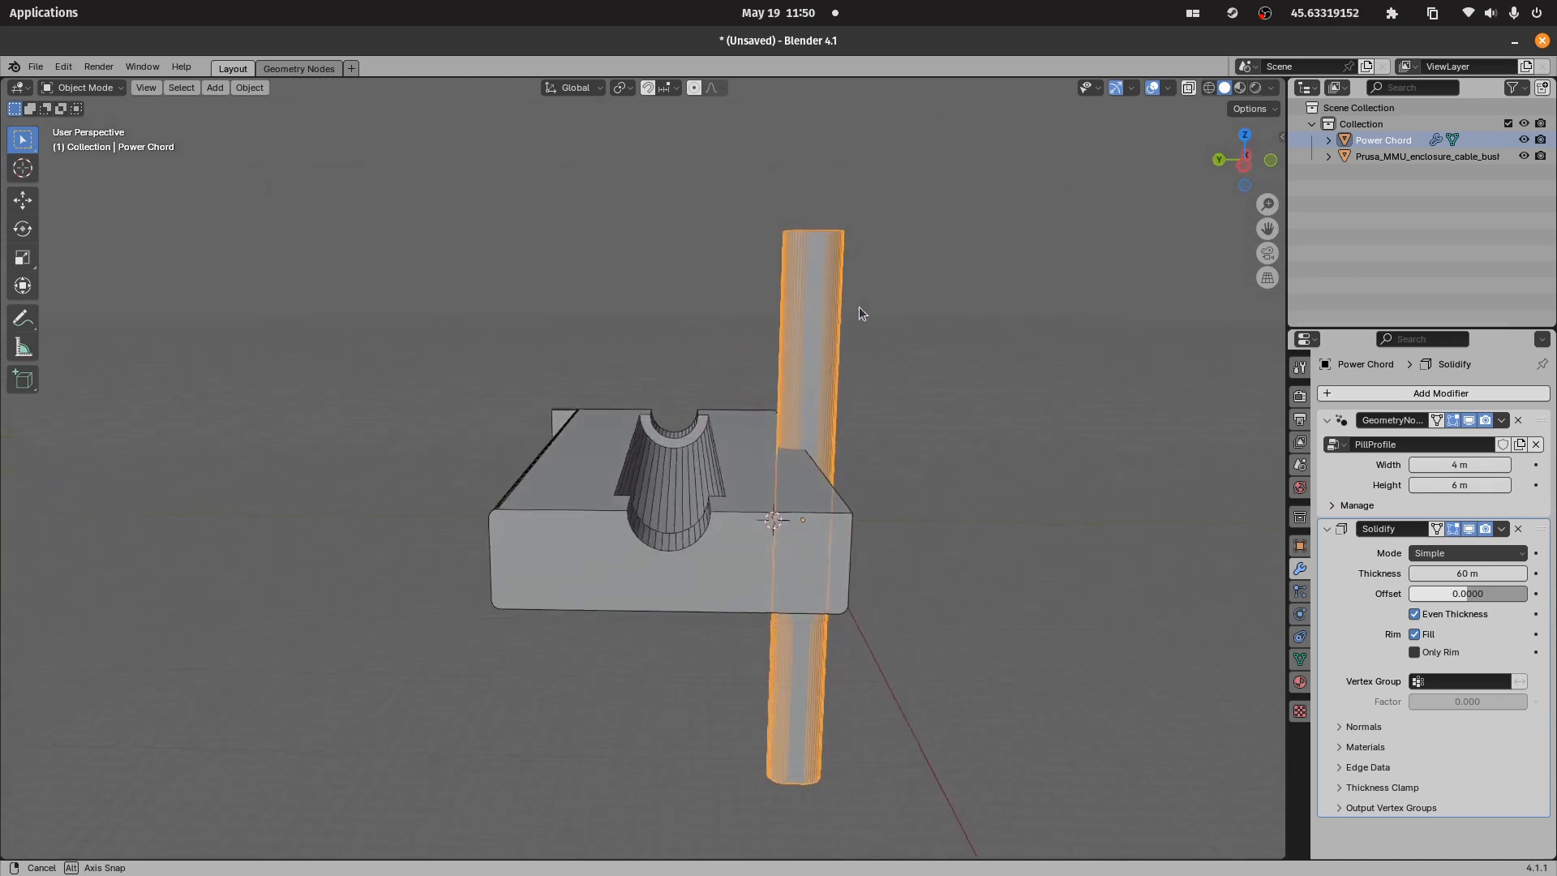
- Edit the cable bushing's mesh in left orthographic view with X-ray on and select all vertices of the semicircular cable channel
click(738, 537)
click(1271, 162)
scroll(713, 325, up, 4)
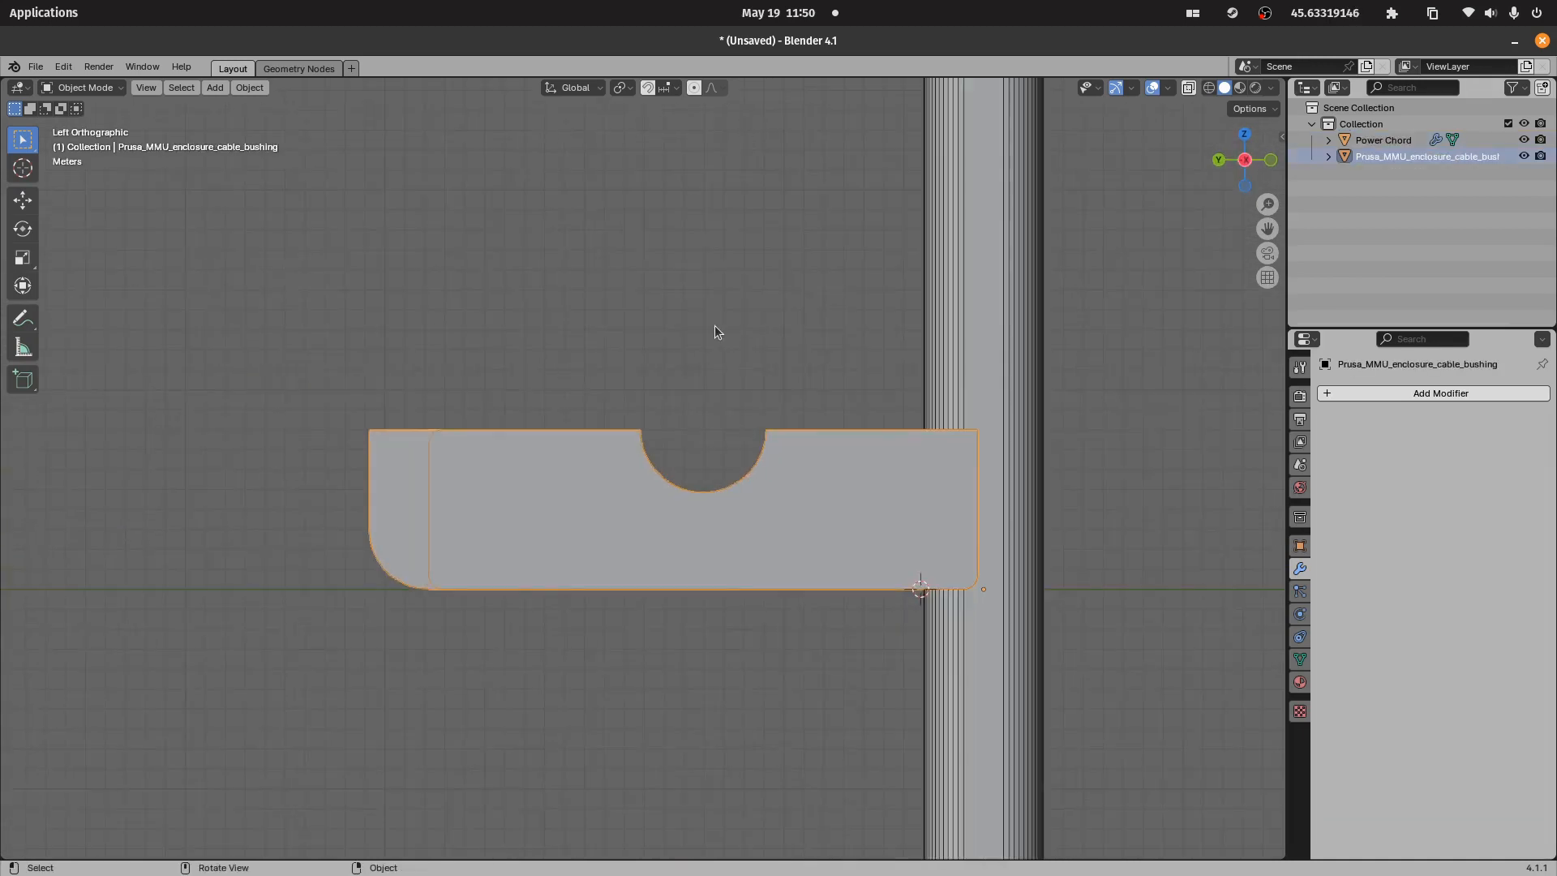
key(Tab)
shift+middle_drag(697, 279, 623, 312)
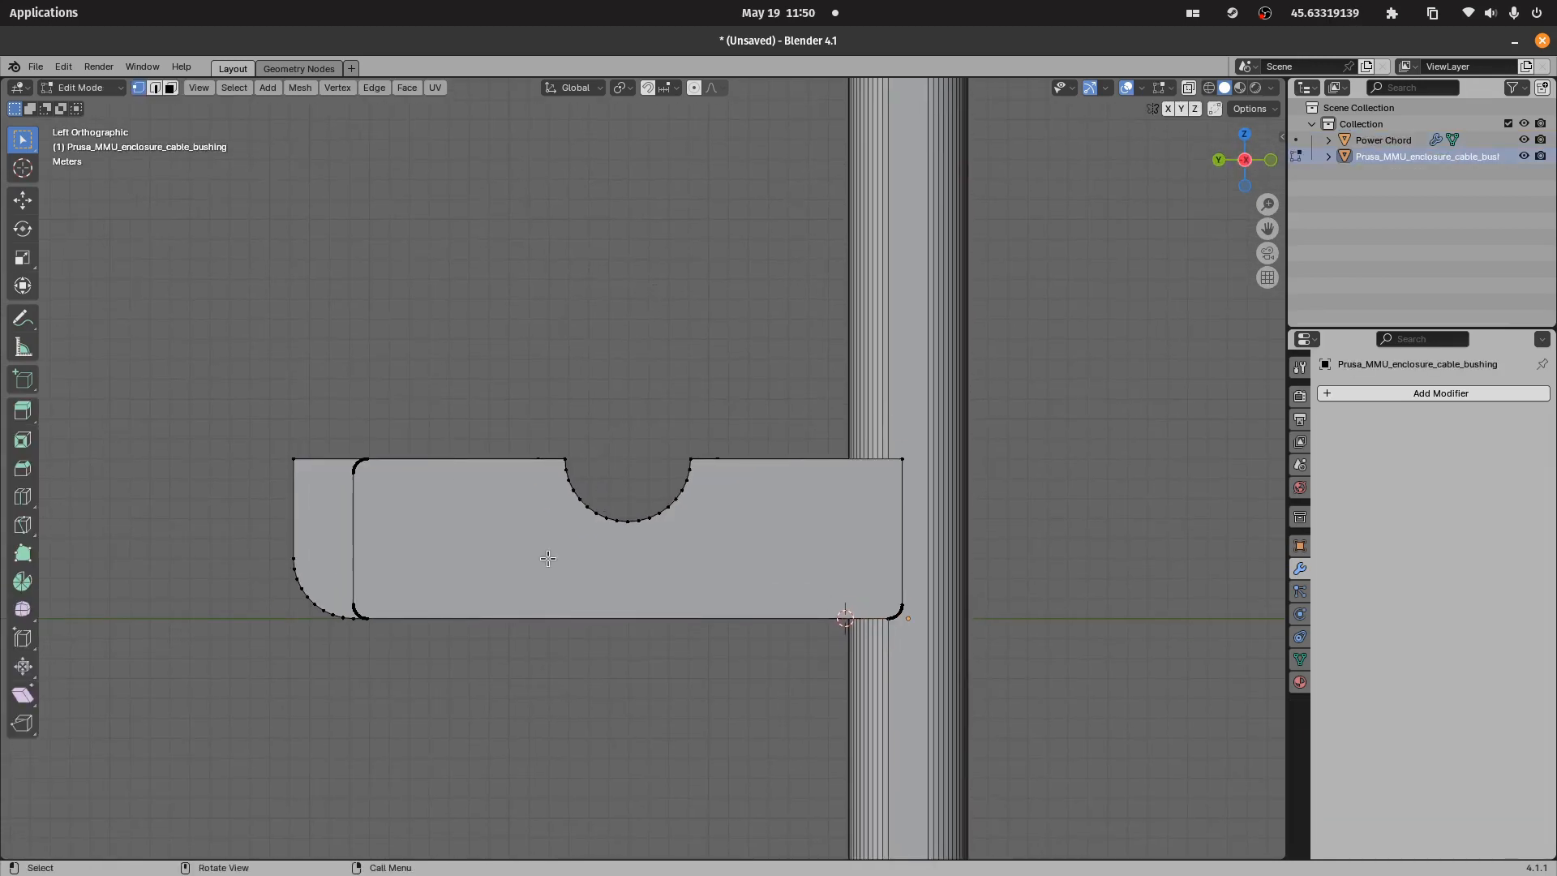
click(1189, 88)
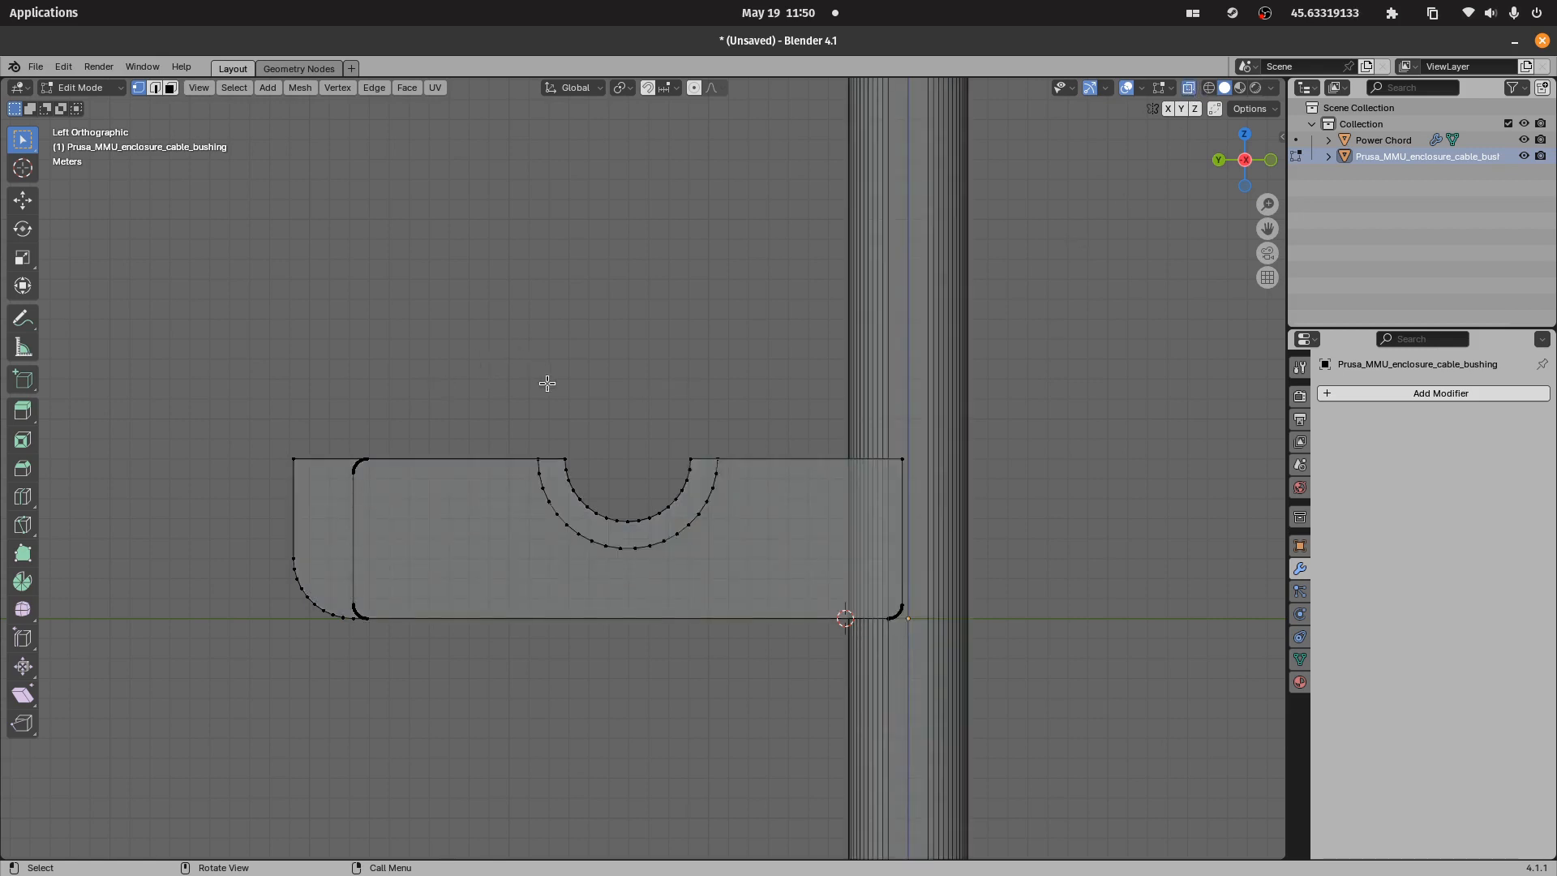
drag(498, 353, 758, 567)
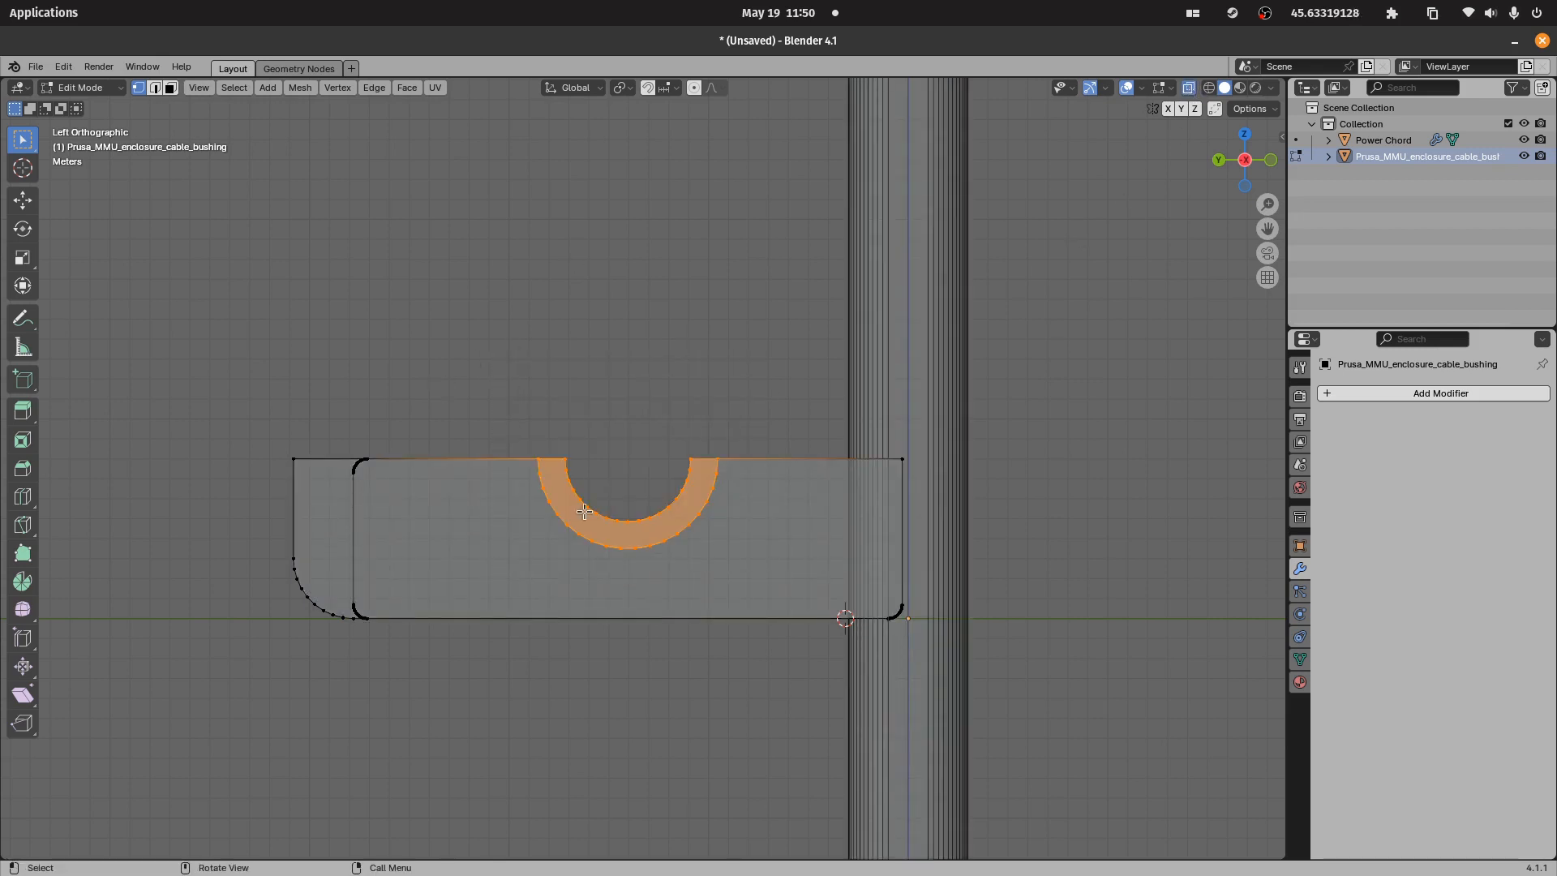
- Turn on snapping with Vertex as the snap target
click(665, 88)
click(625, 188)
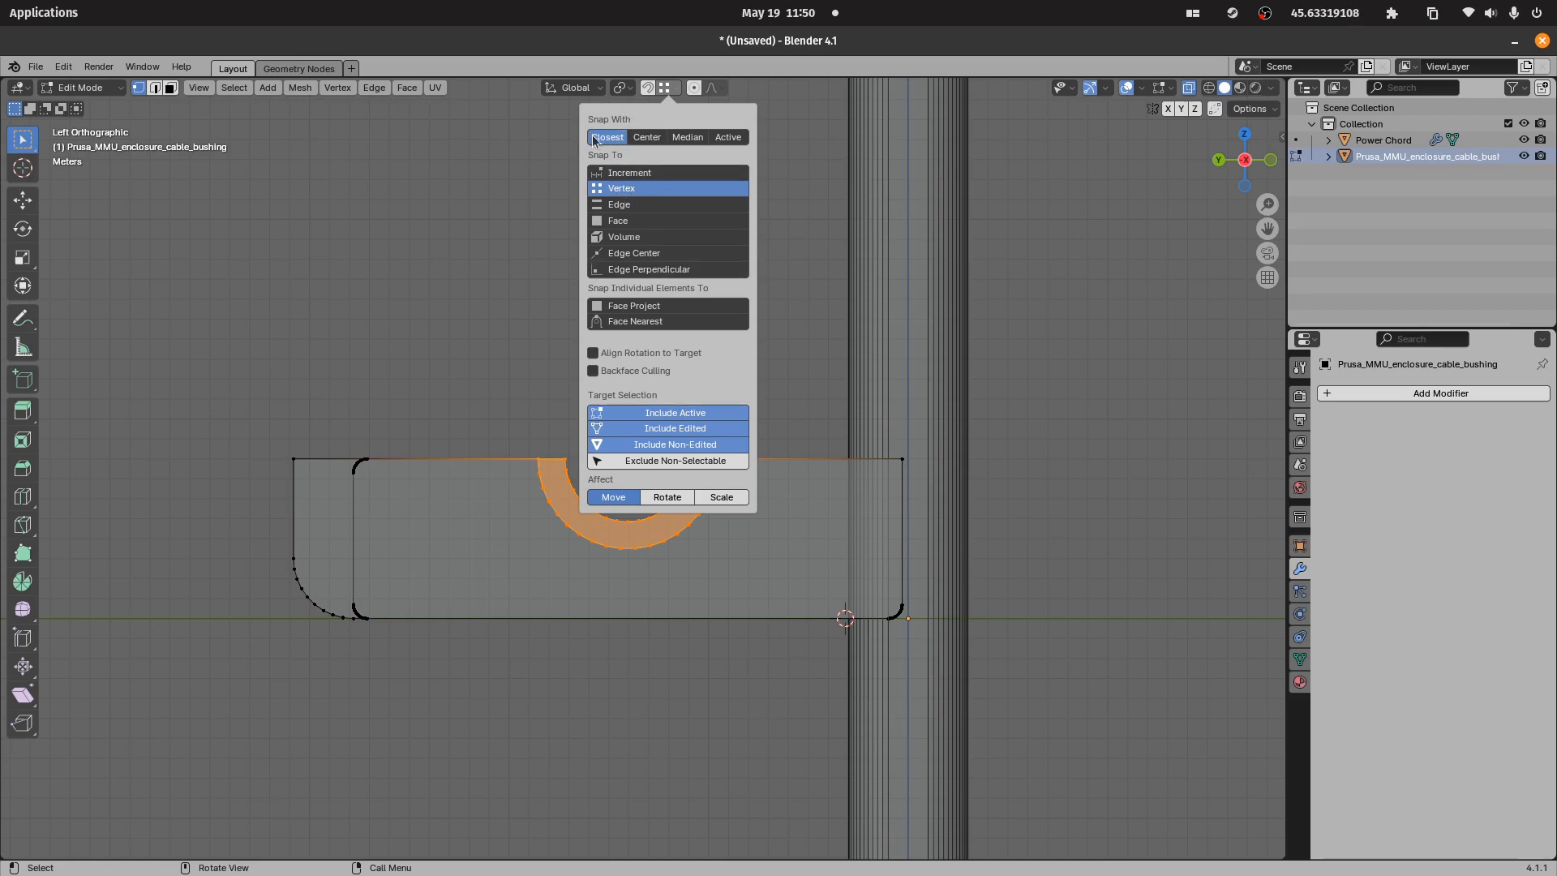
click(647, 88)
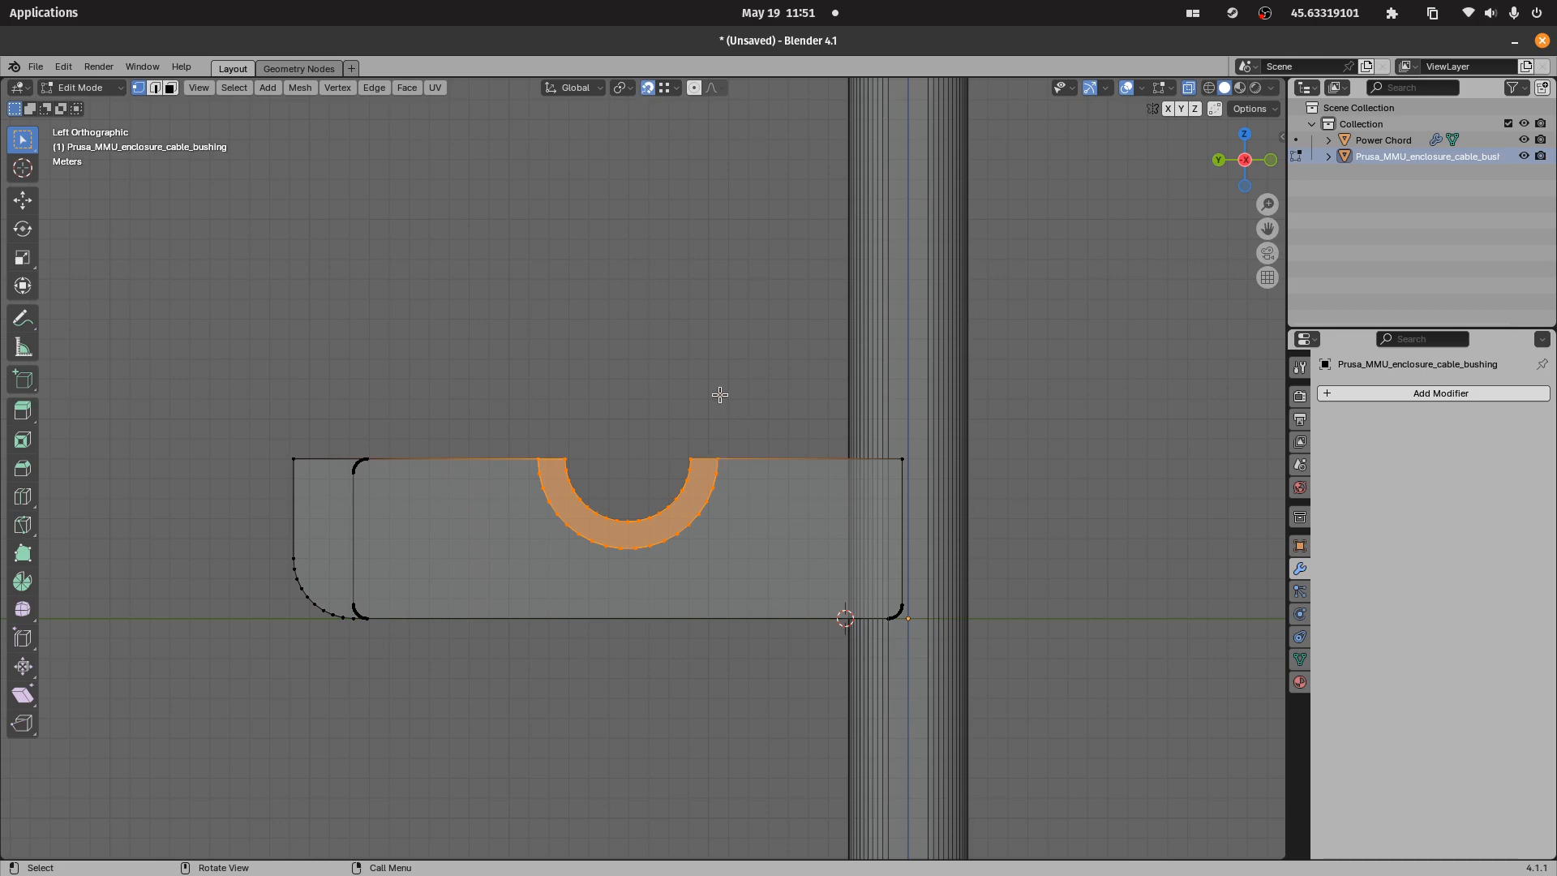
- Move the selected cable channel along the Y axis by -9.25 m, snapping it to the bushing's side edge
scroll(720, 395, up, 3)
middle_drag(746, 345, 718, 353)
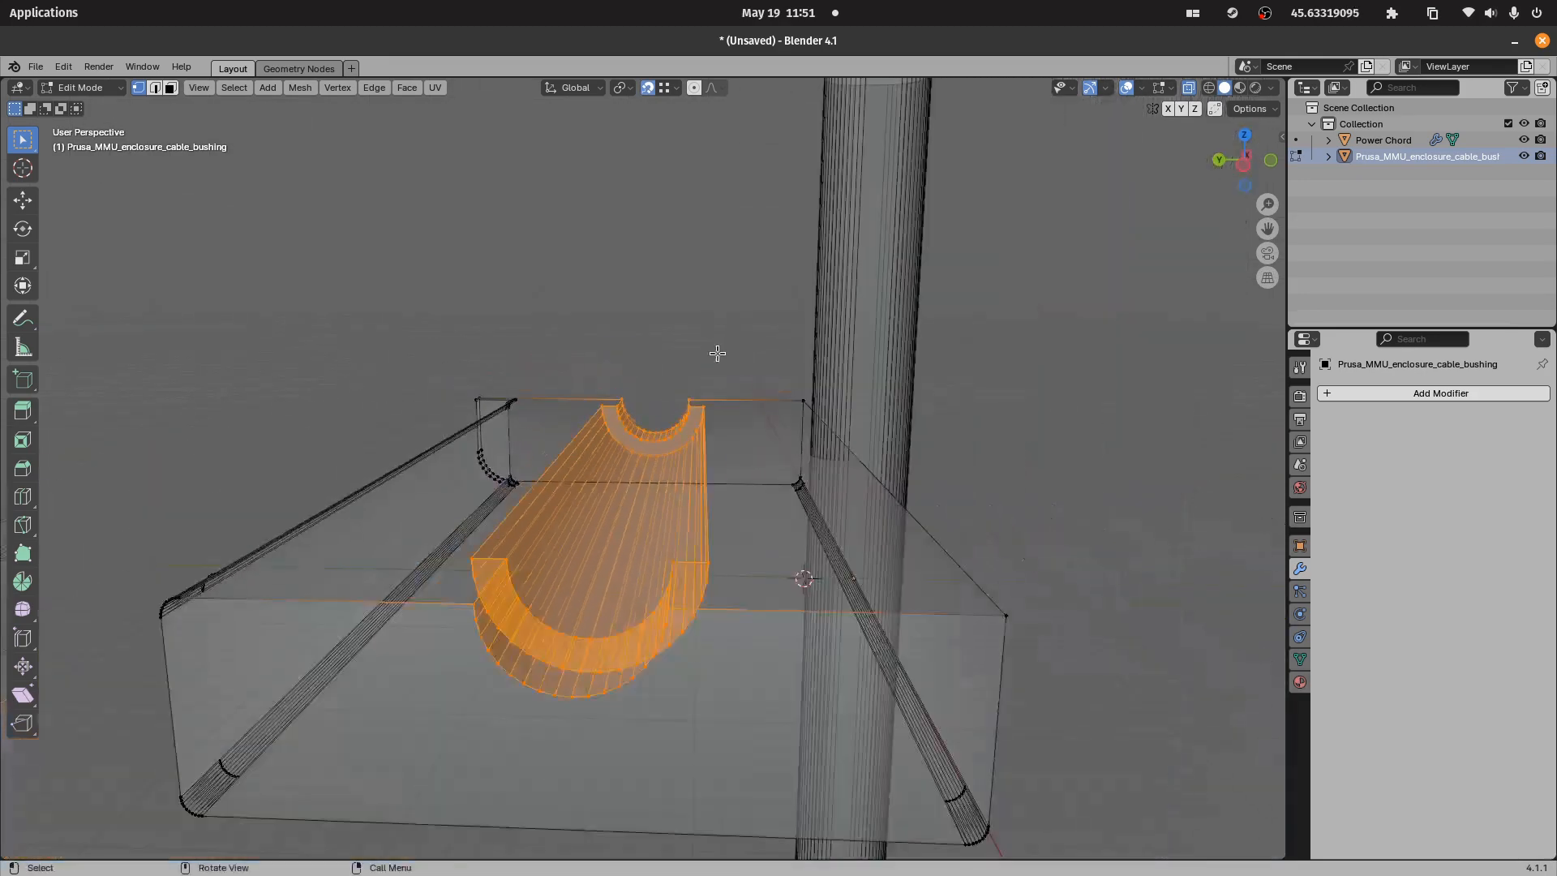
middle_drag(526, 678, 770, 325)
key(g)
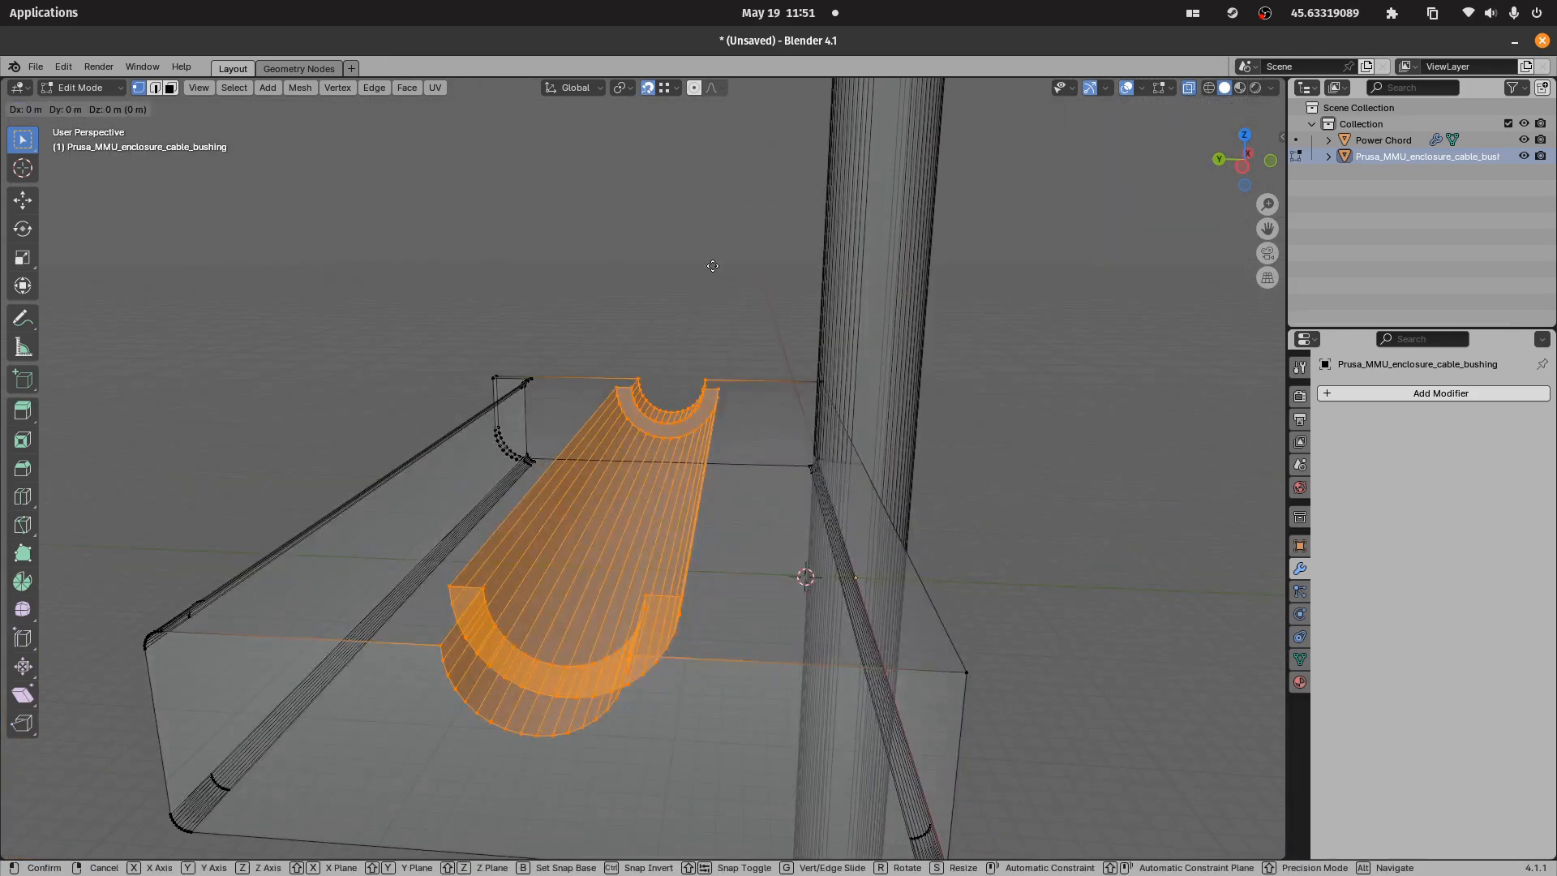
key(y)
click(809, 378)
middle_drag(1086, 674, 987, 554)
middle_drag(975, 384, 960, 431)
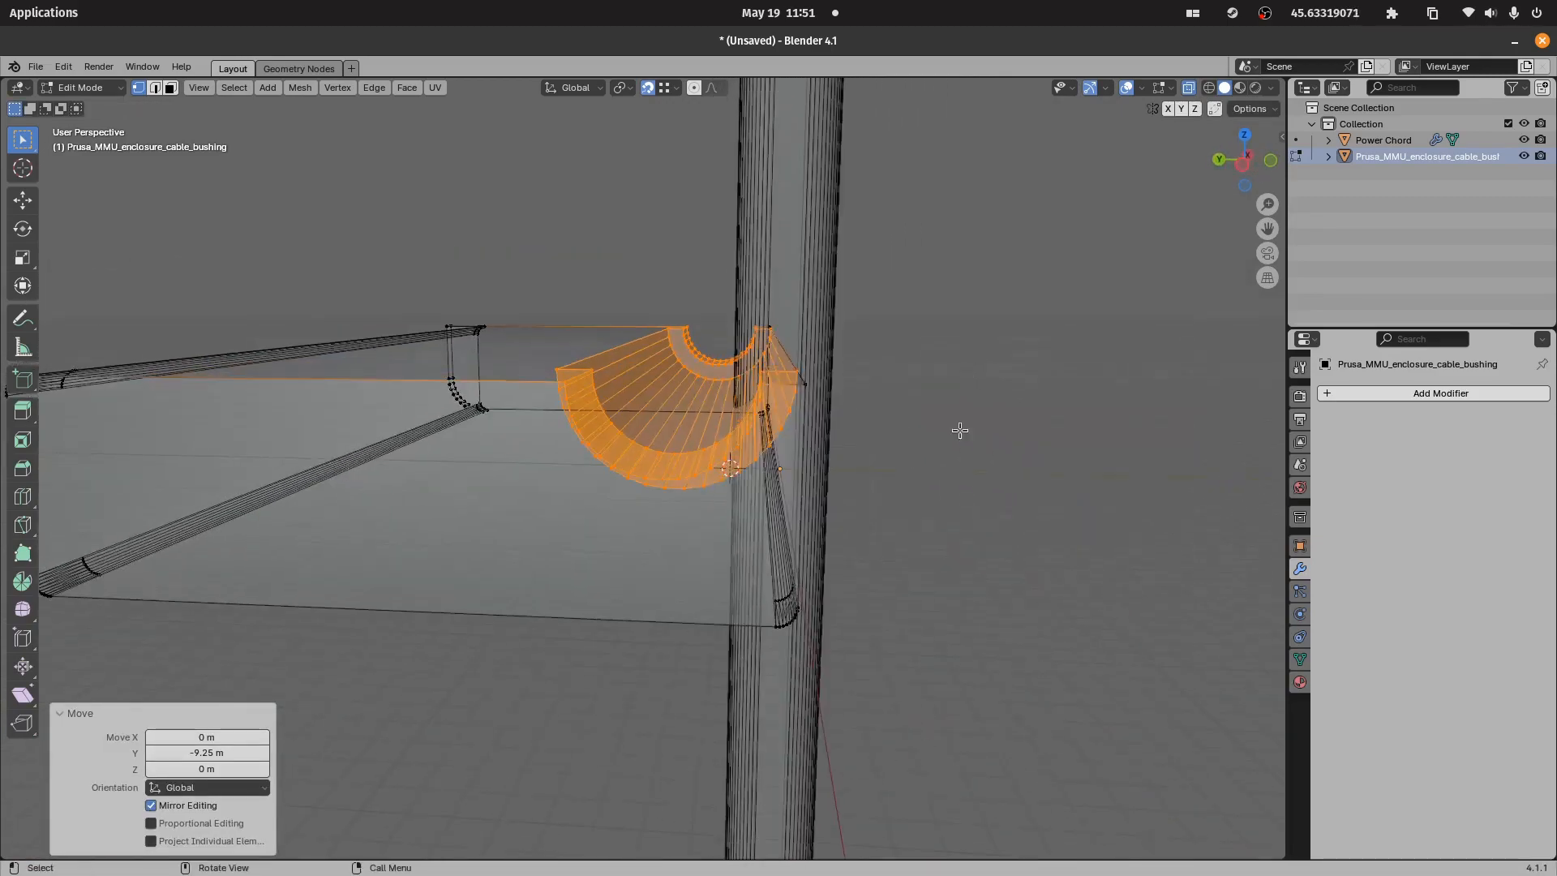
- Add 4 m to the channel's Y move, making it -5.25 m, and leave mesh editing
click(239, 754)
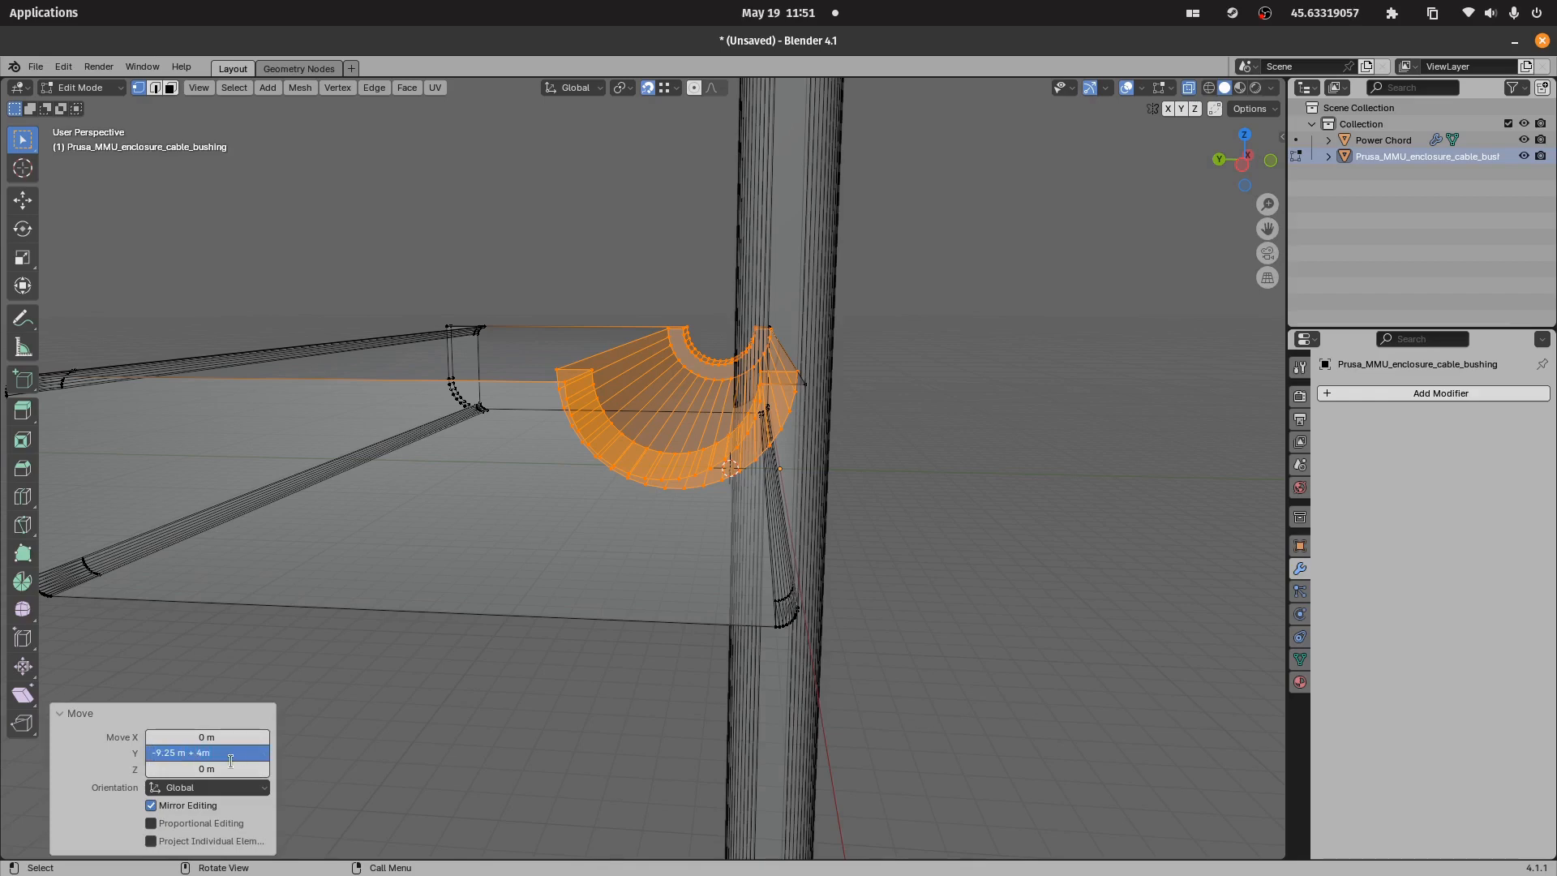
text(+ 4m)
key(Return)
middle_drag(568, 390, 565, 336)
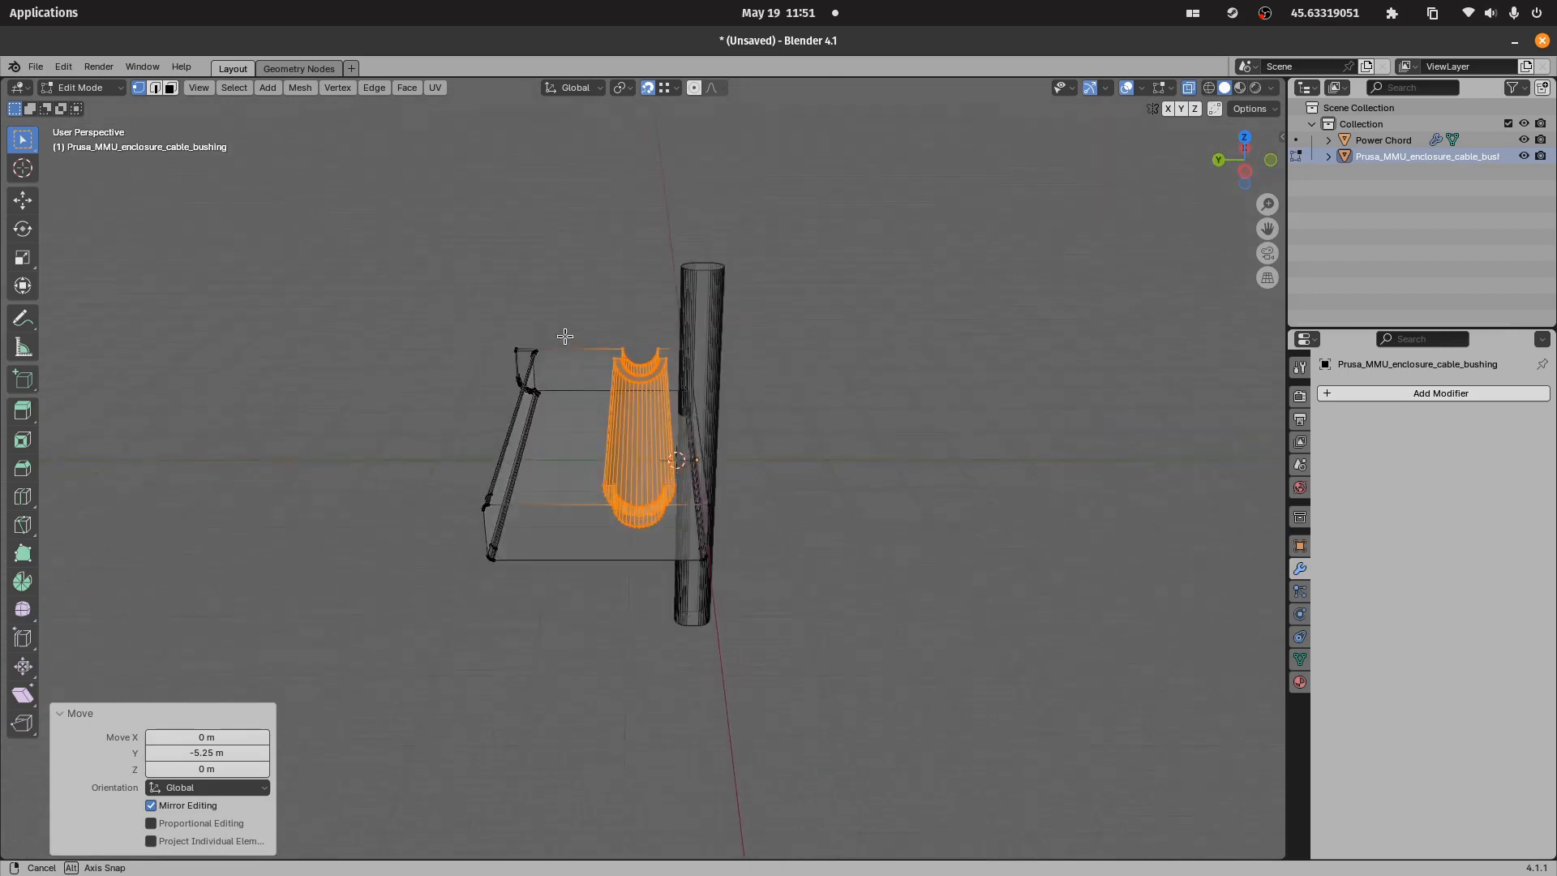
key(Tab)
- Rotate the Power Chord 90° about the Y axis and 90° about the X axis
click(687, 322)
middle_drag(1001, 491, 732, 393)
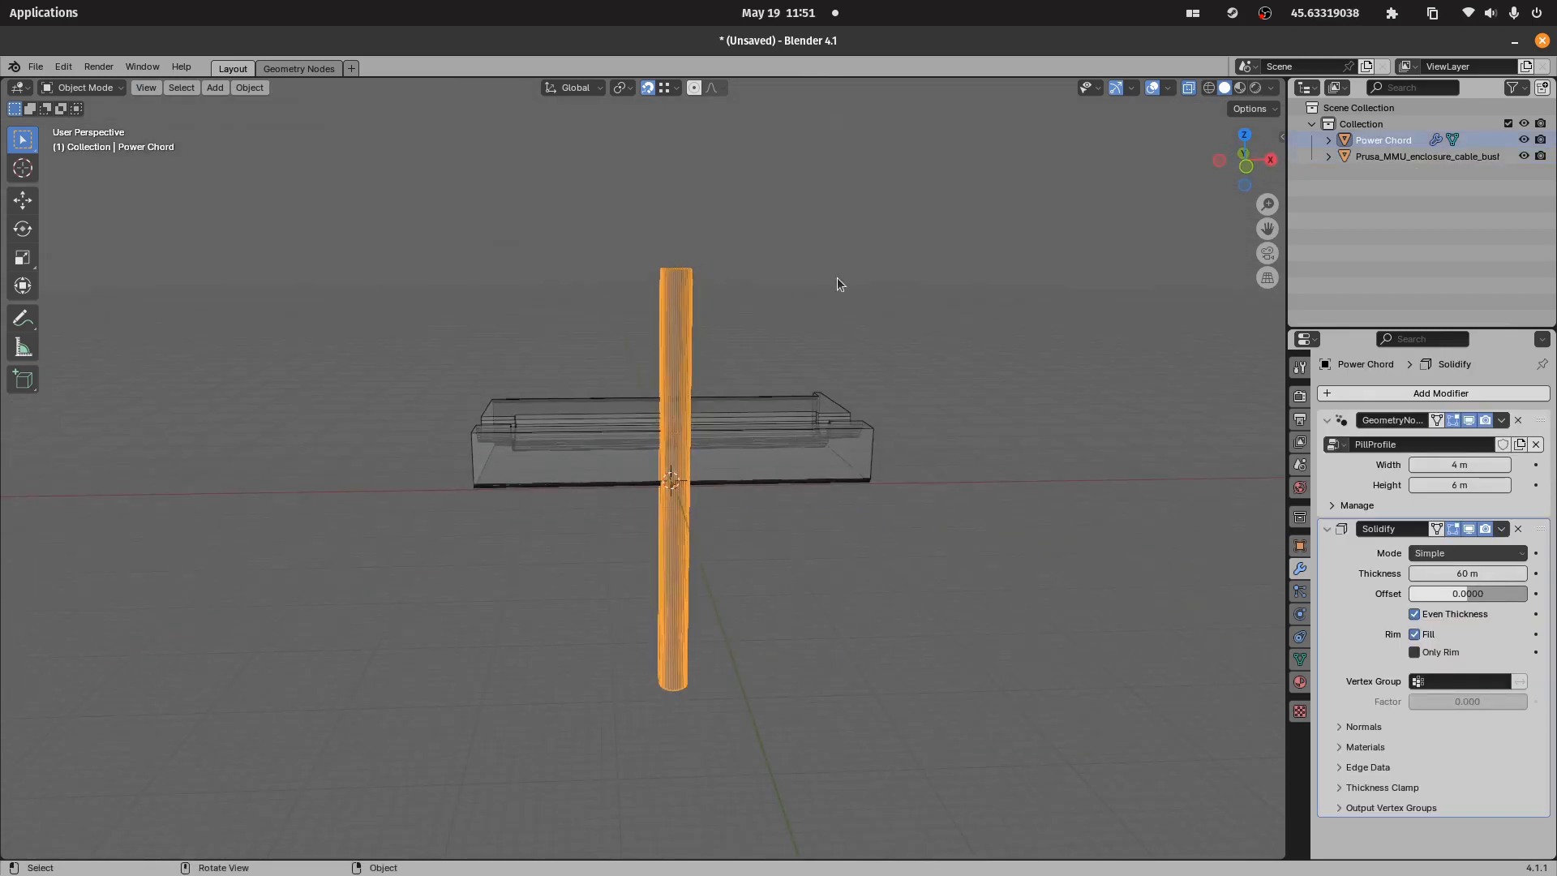
key(r)
text(y)
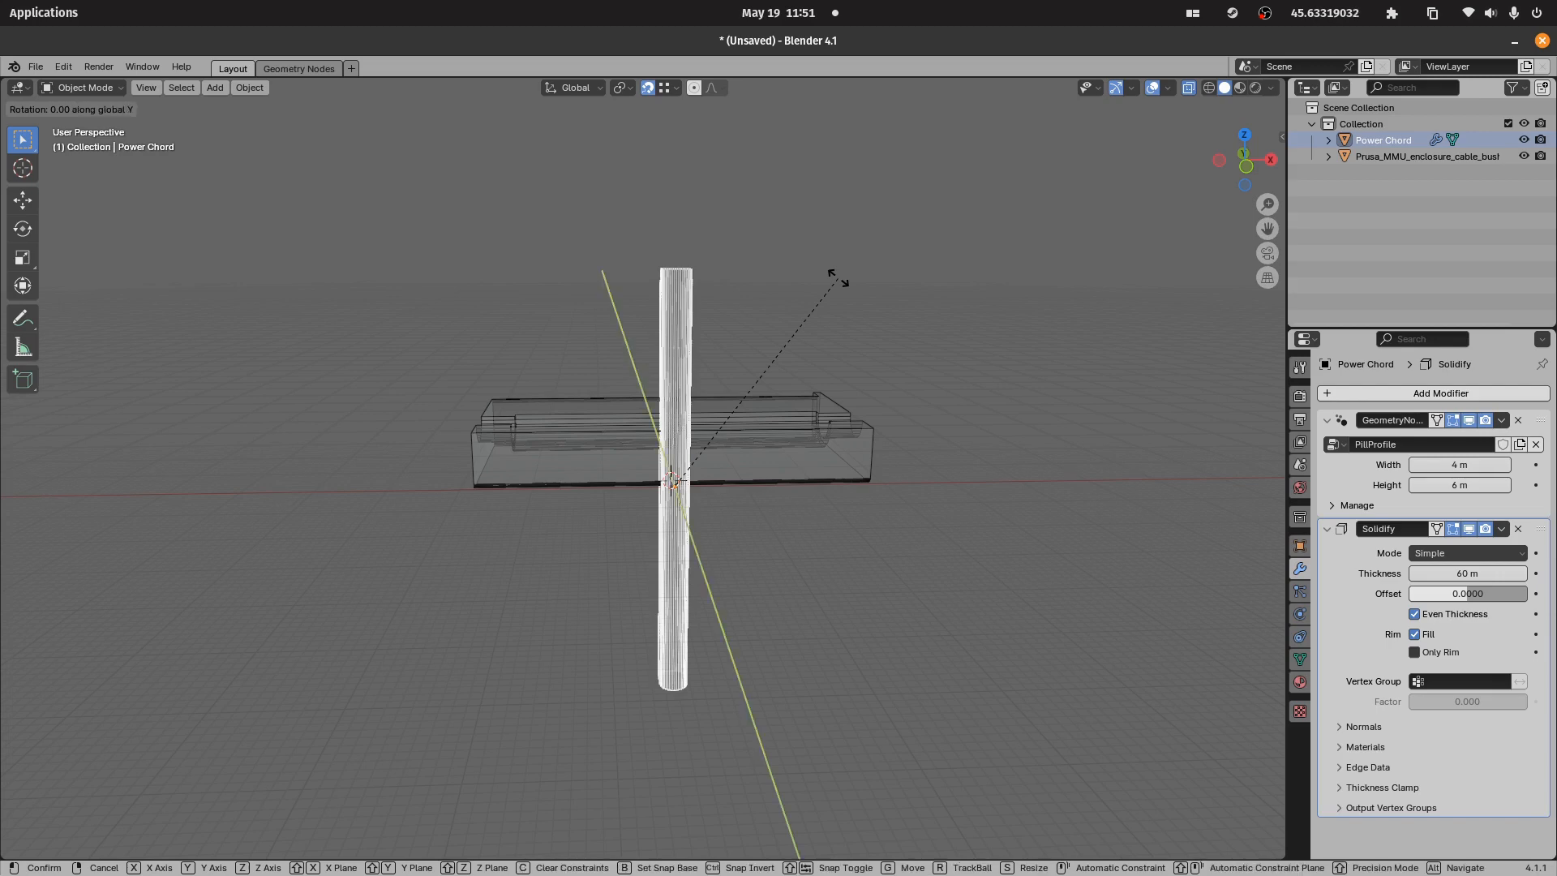
text(90)
key(Return)
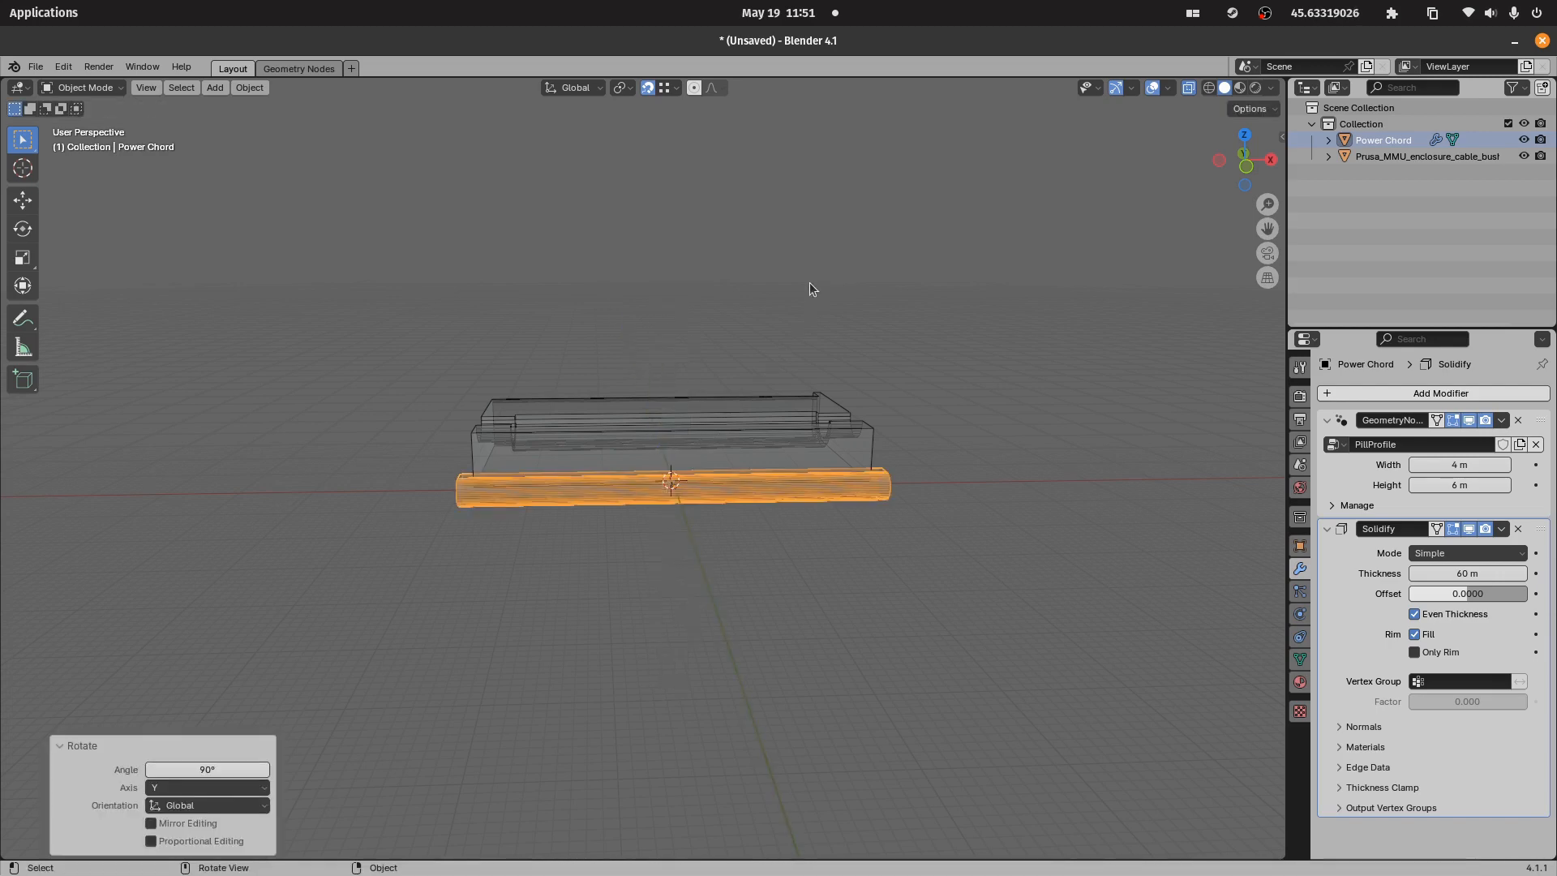
text(rx)
text(90)
key(Return)
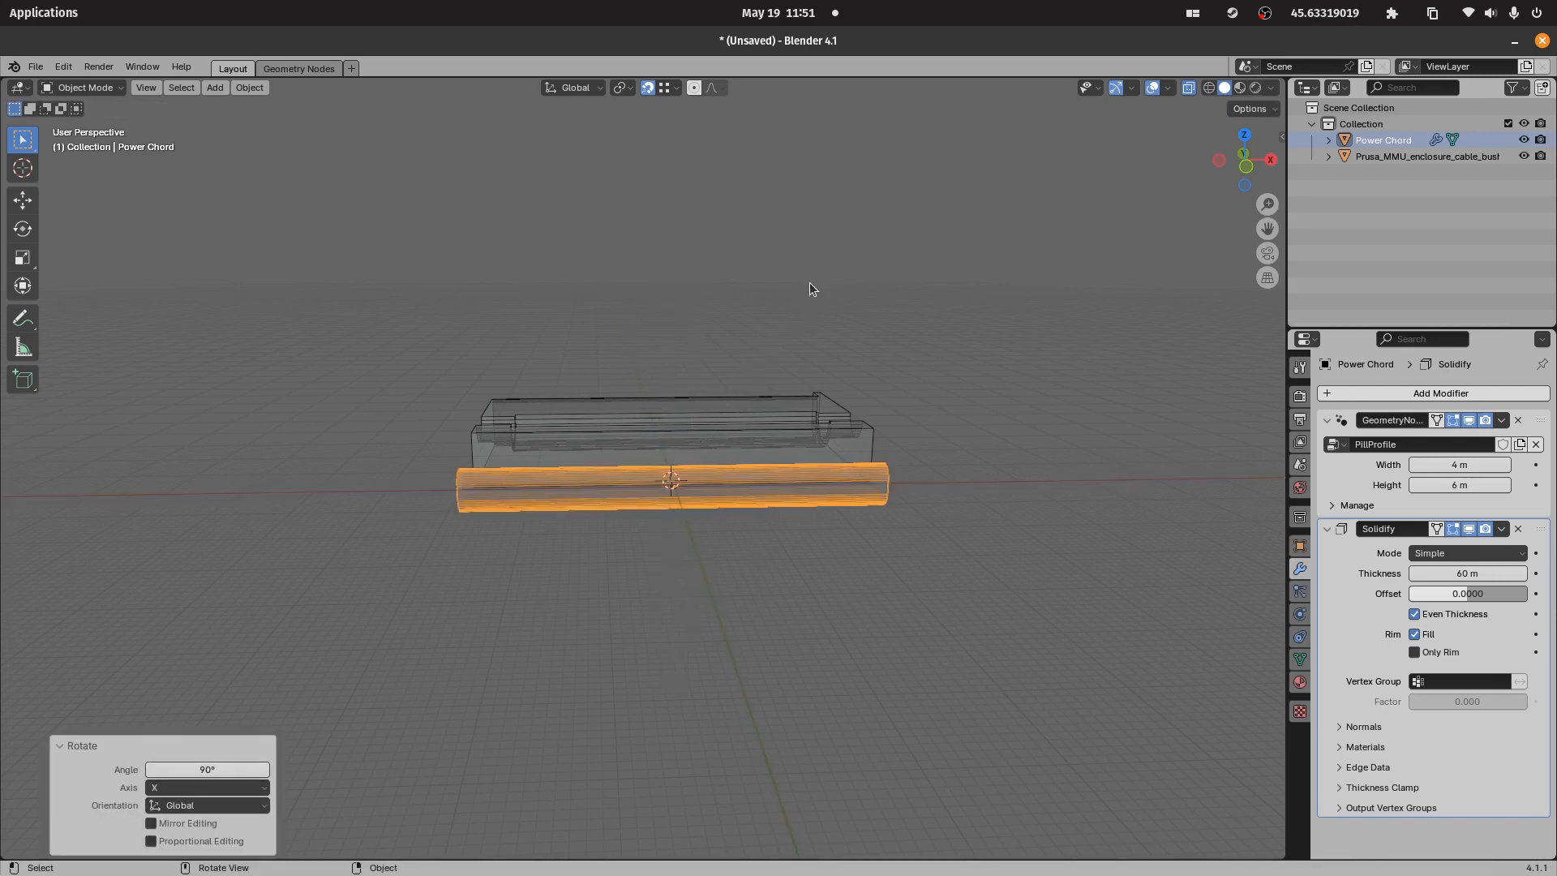
middle_drag(809, 282, 619, 232)
scroll(499, 283, up, 5)
key(g)
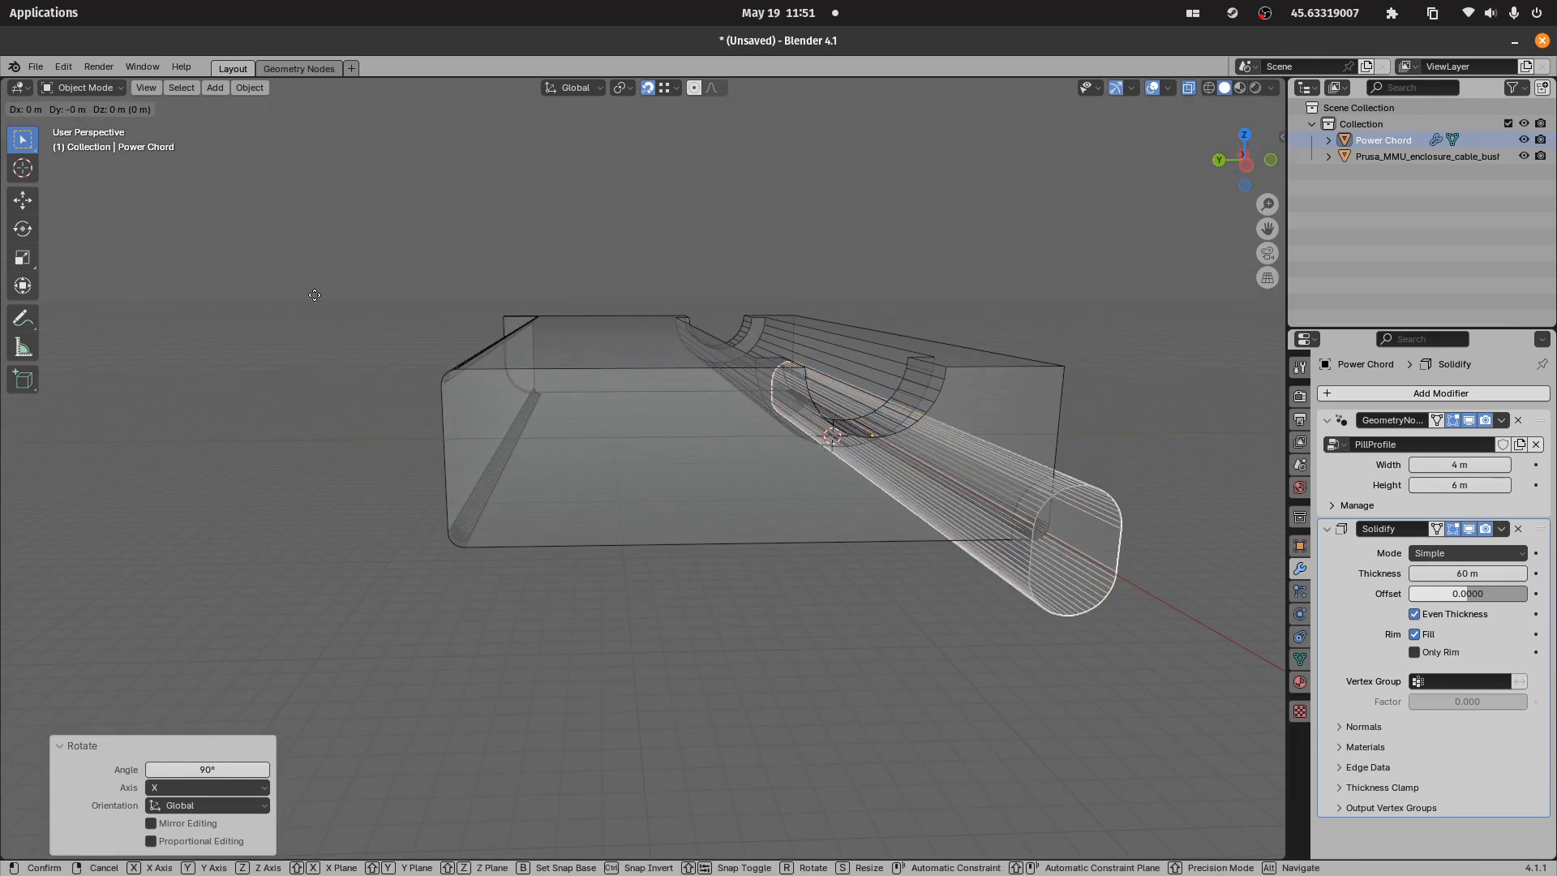
key(shift+x)
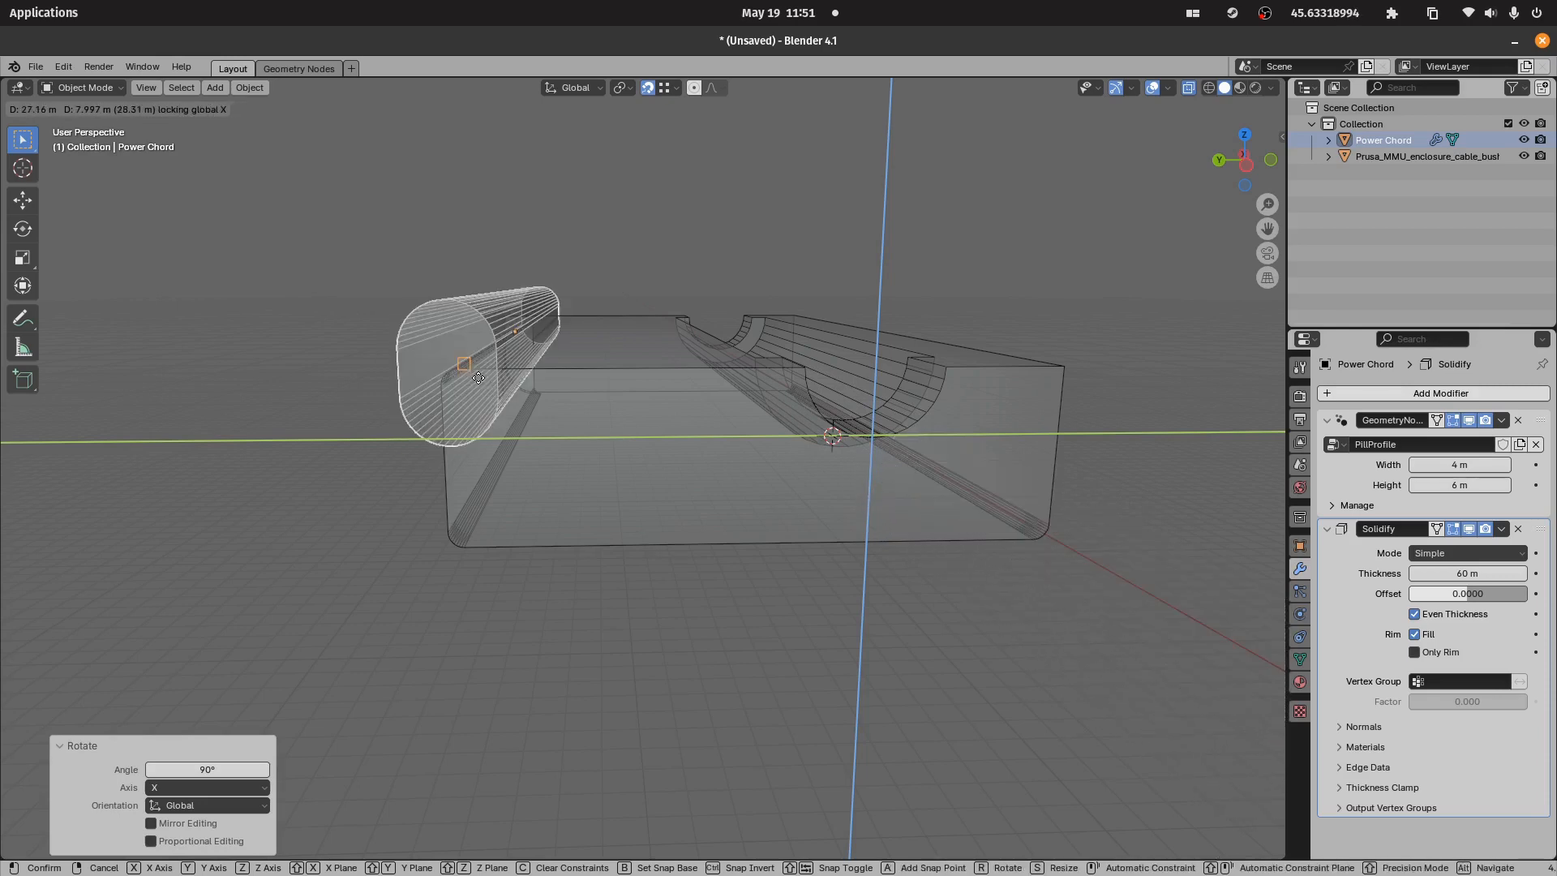
right_click(479, 378)
- Move the Power Chord 27.8 m along the Y axis, snapping it to the bushing's side opposite the shifted channel
middle_drag(478, 378, 565, 386)
scroll(580, 355, up, 3)
scroll(472, 300, down, 2)
middle_drag(515, 326, 519, 328)
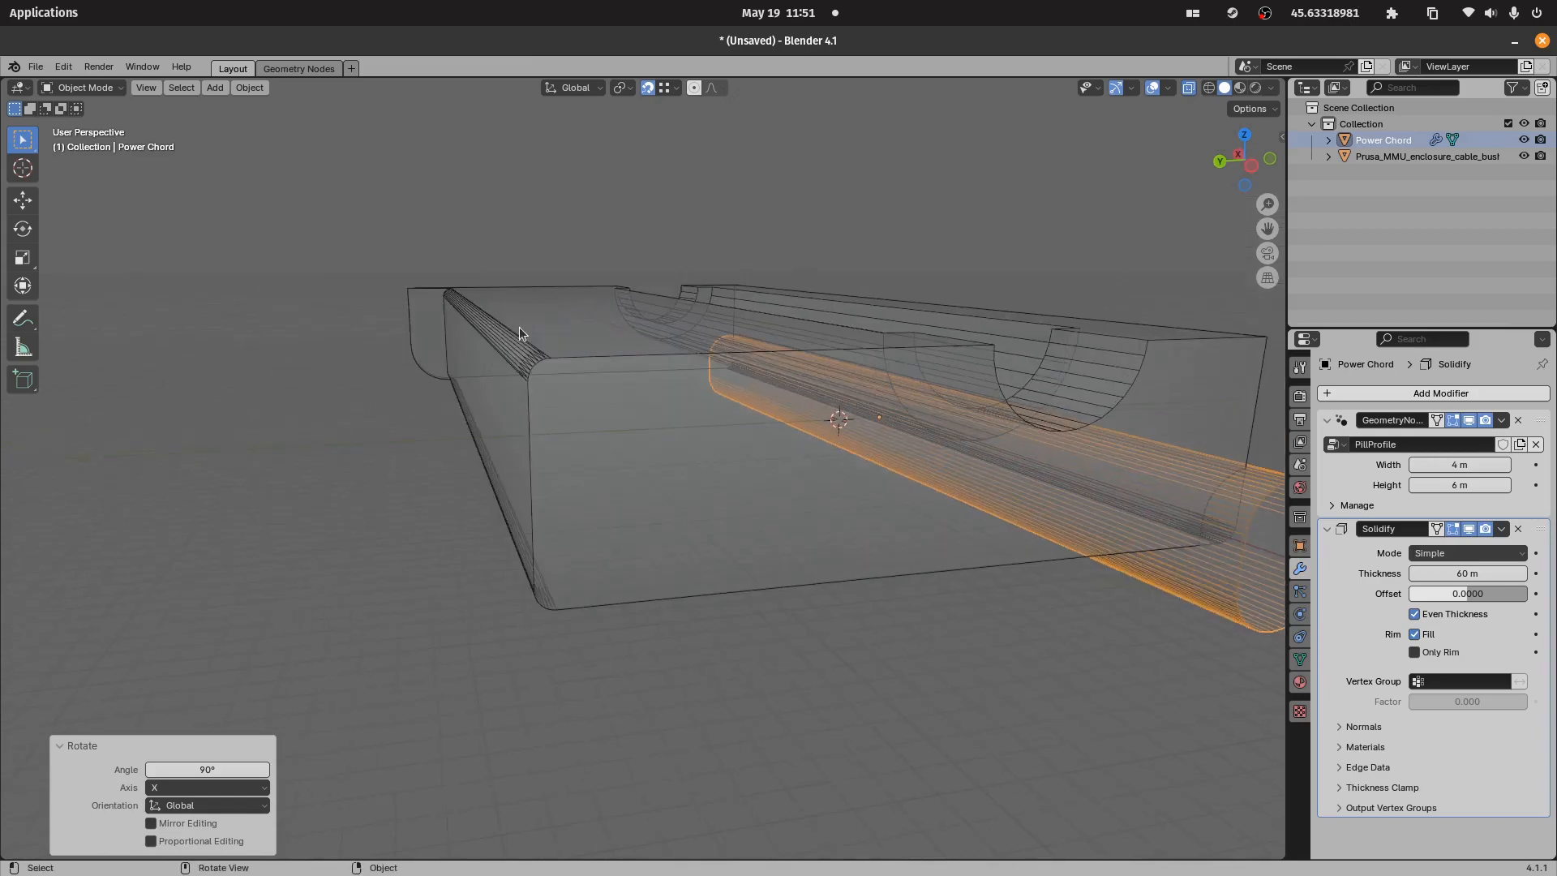
key(g)
key(y)
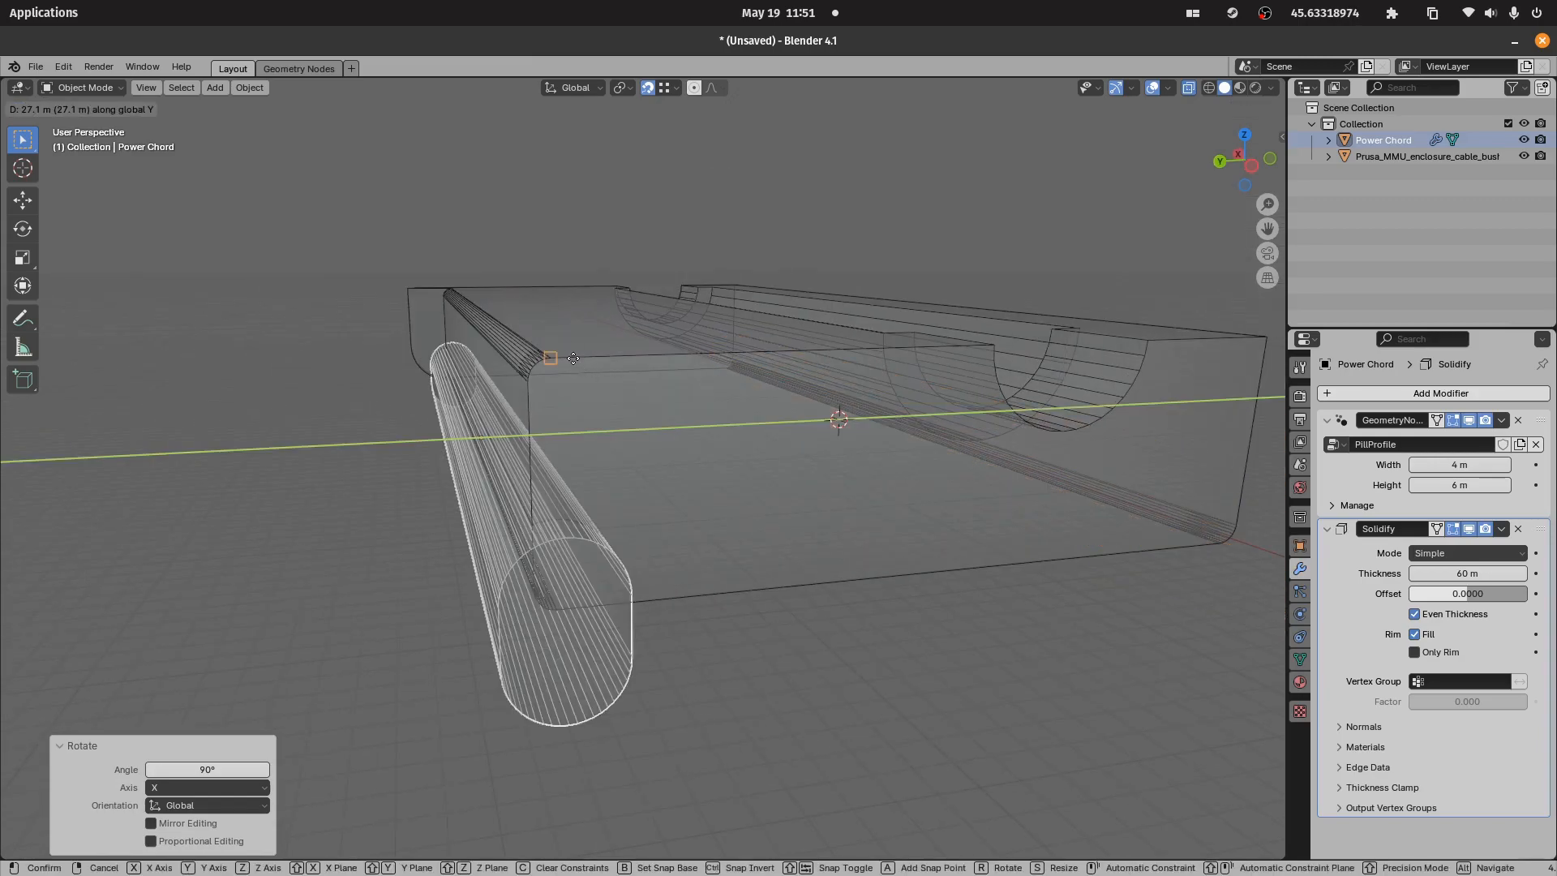
click(530, 391)
middle_drag(531, 391, 516, 351)
middle_drag(430, 259, 485, 360)
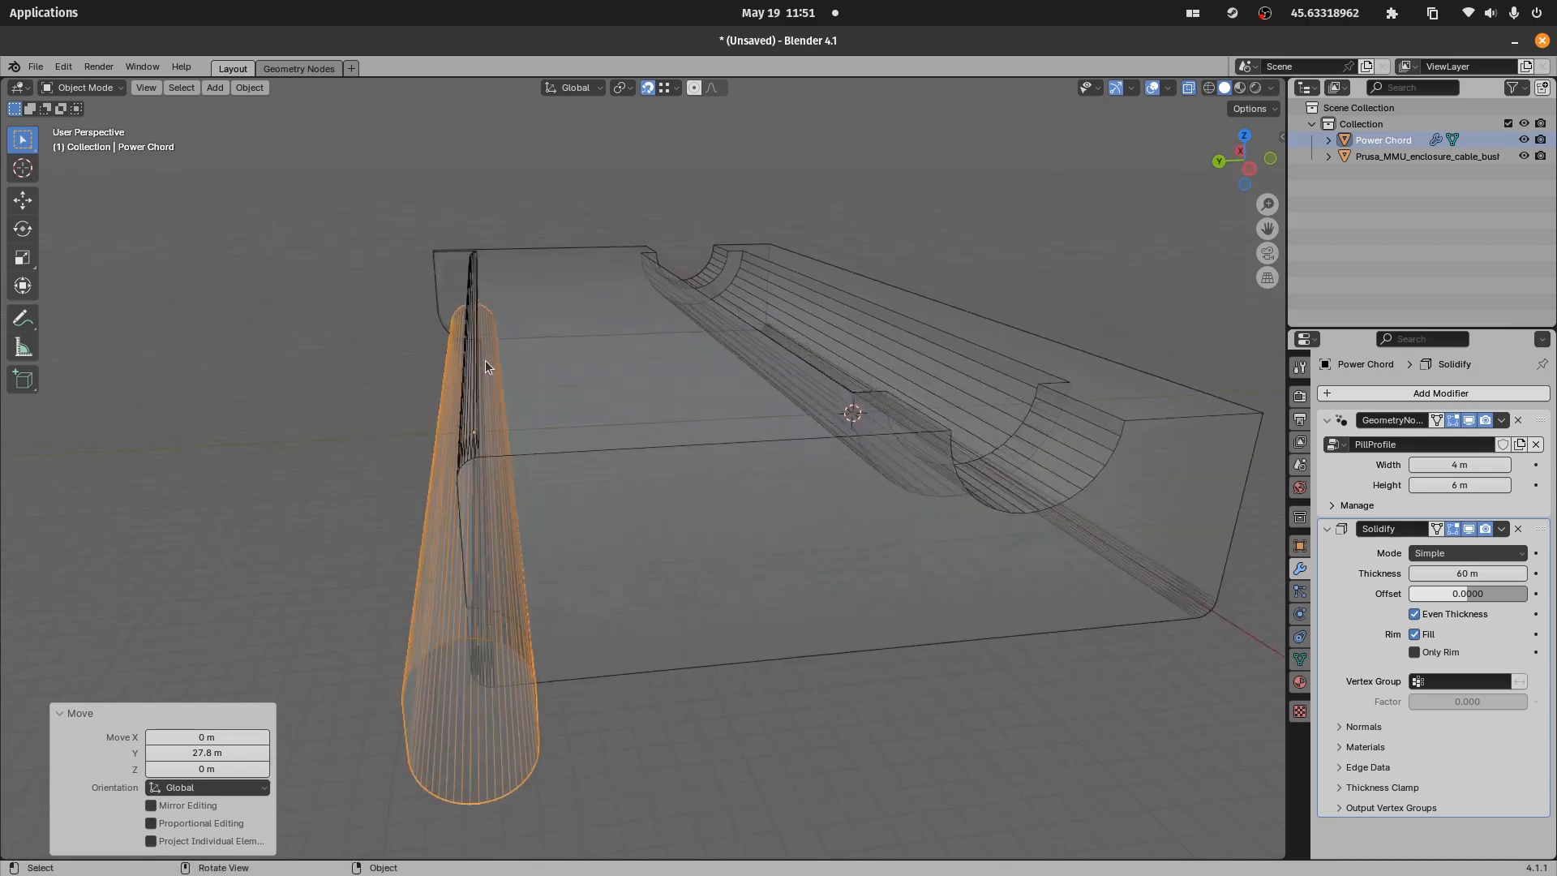
- Move the Power Chord up 8 m along the Z axis, snapping it to the bushing's upper edge
middle_drag(313, 439, 199, 312)
right_click(198, 312)
middle_drag(401, 237, 323, 232)
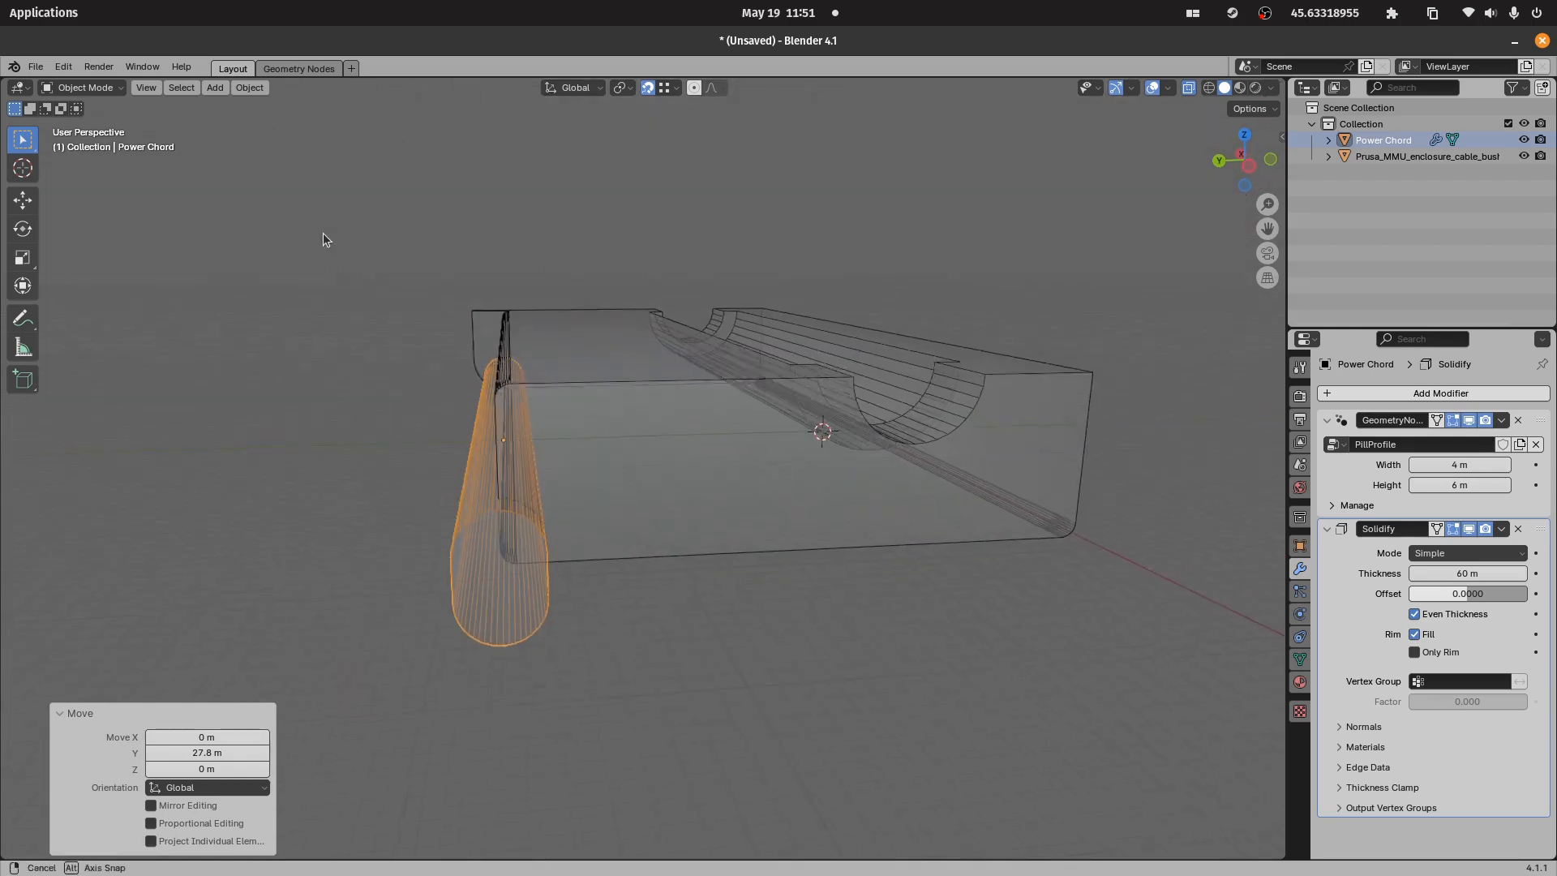
key(g)
key(z)
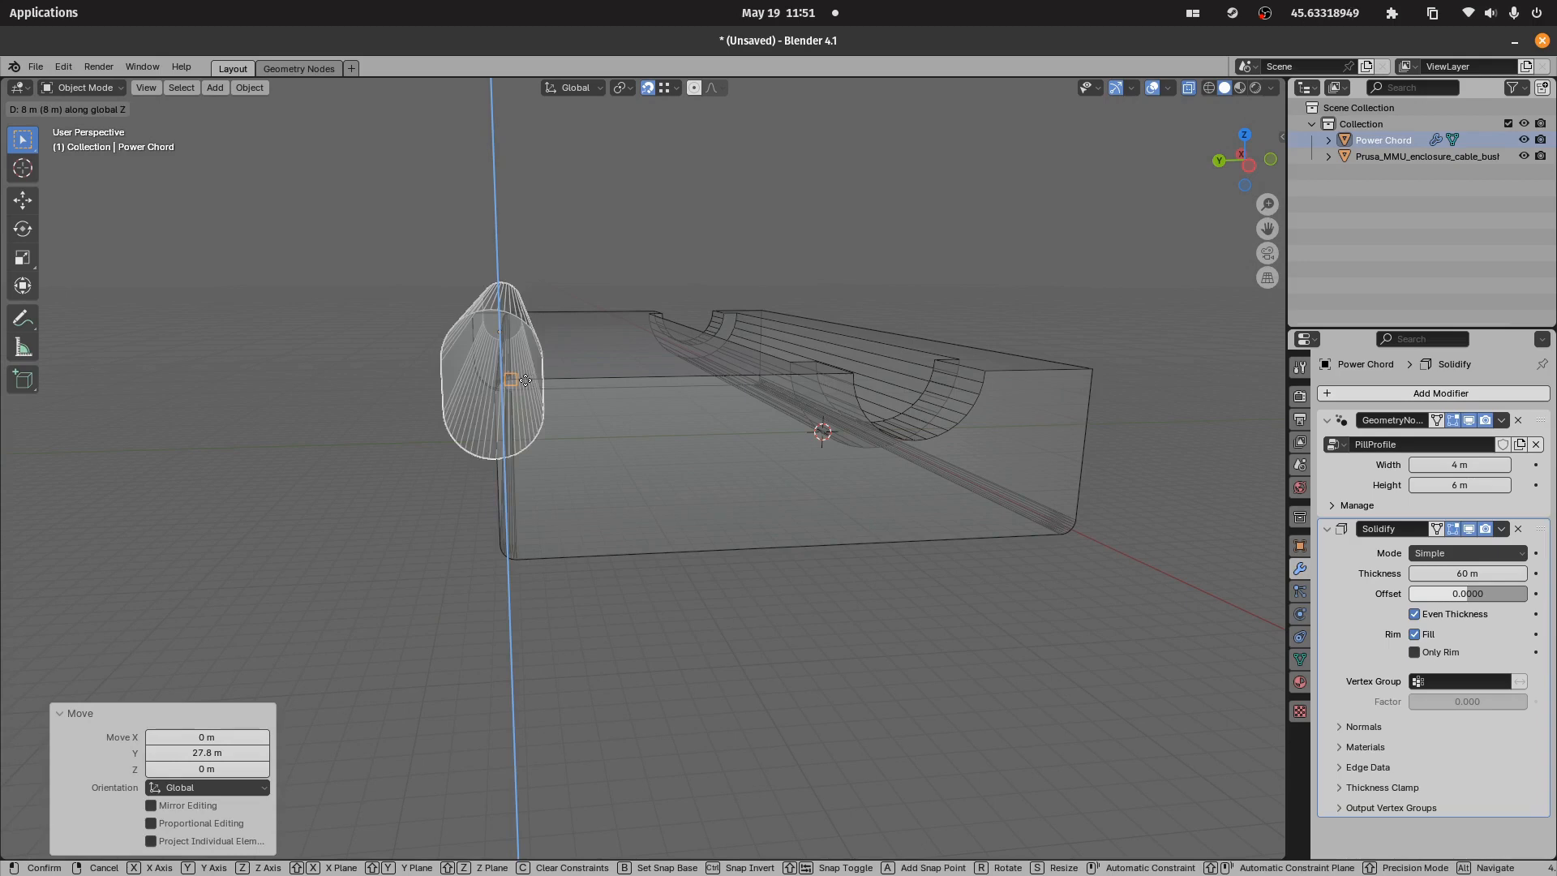
click(526, 381)
middle_drag(433, 269, 373, 324)
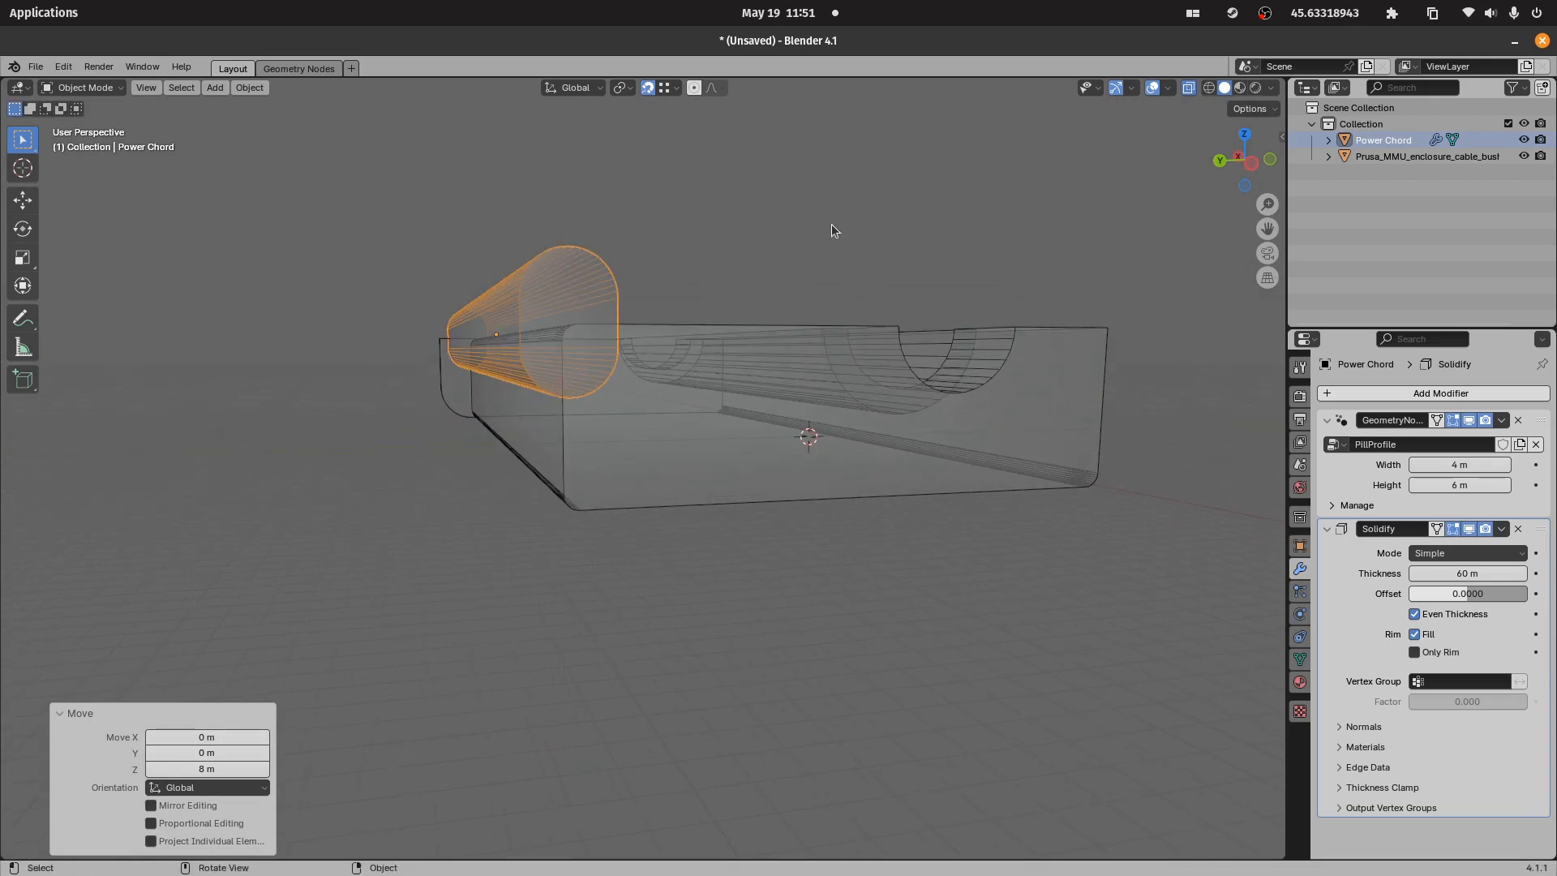
middle_drag(831, 229, 806, 236)
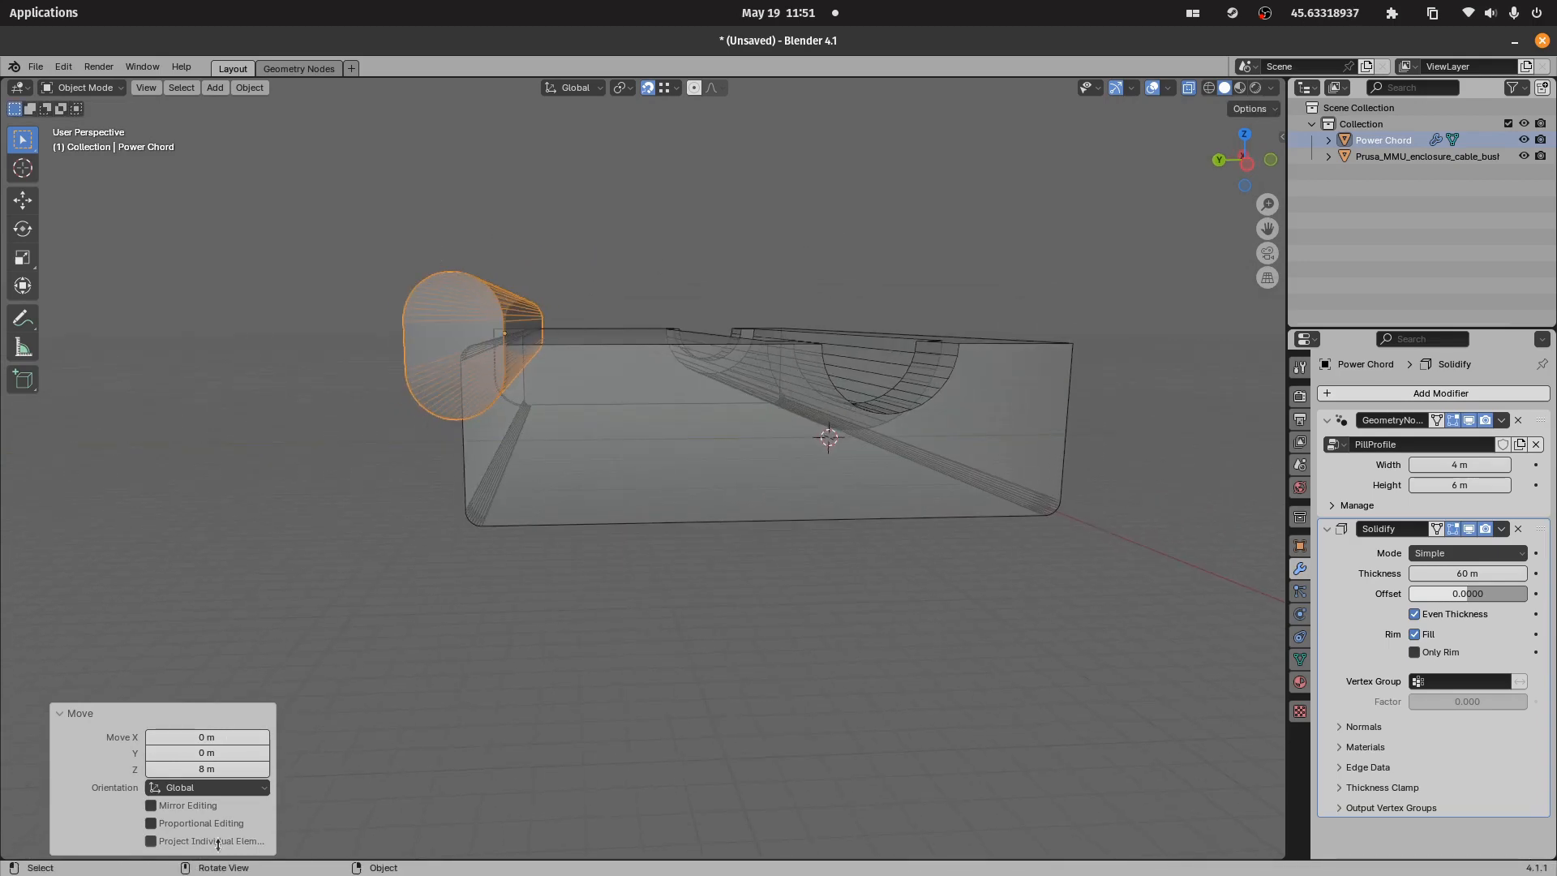
- Set the Power Chord's Y move to -6 m (-4 m - 2 m) to shift it inward from the bushing's side
click(222, 751)
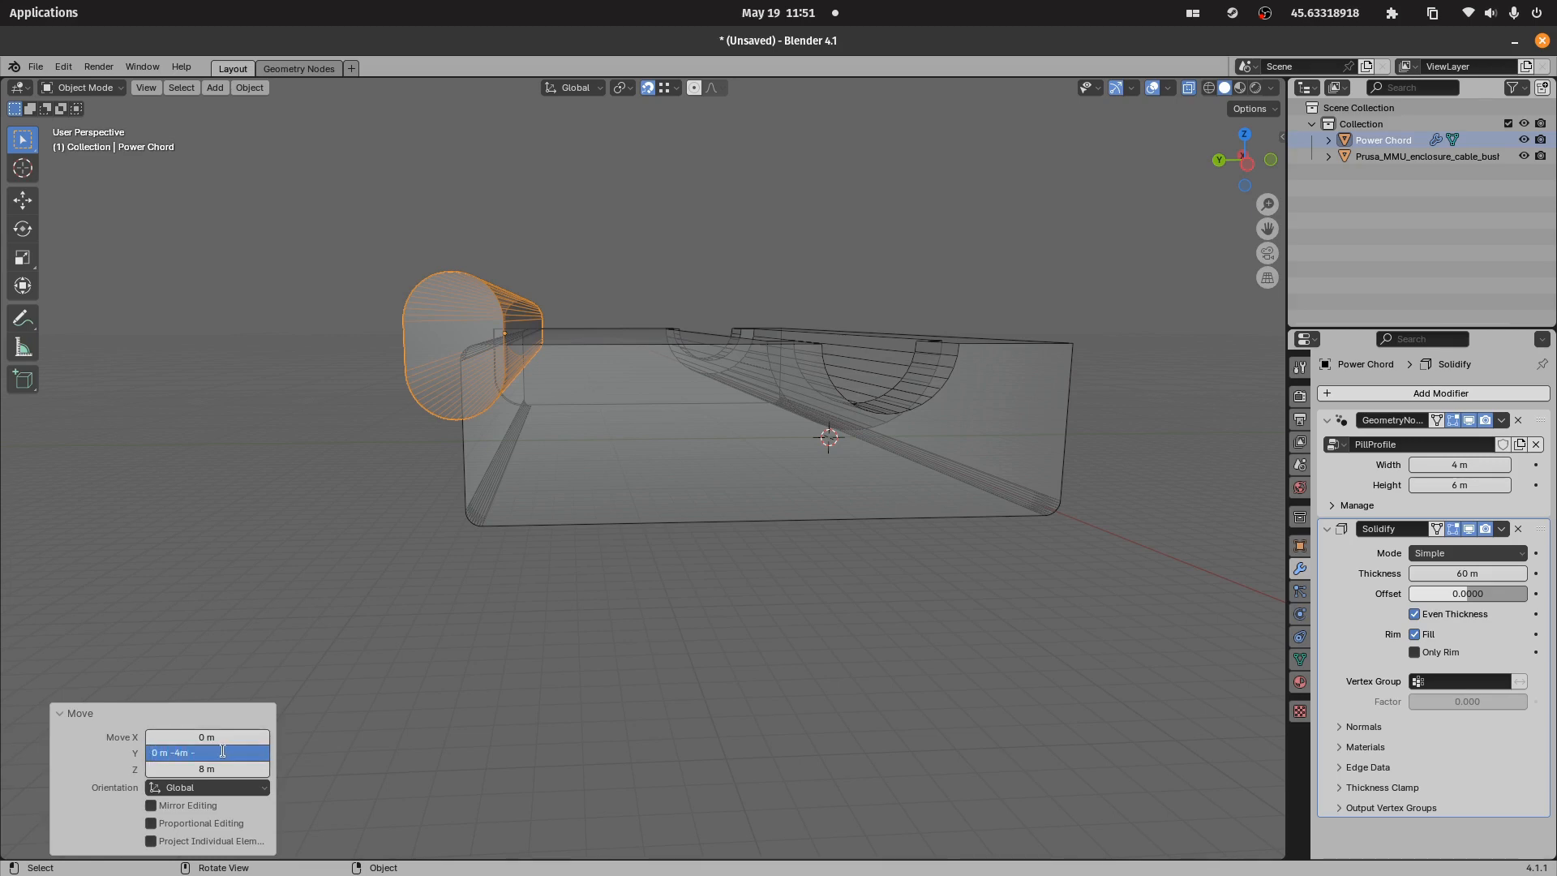
text(-4m -2m)
key(Return)
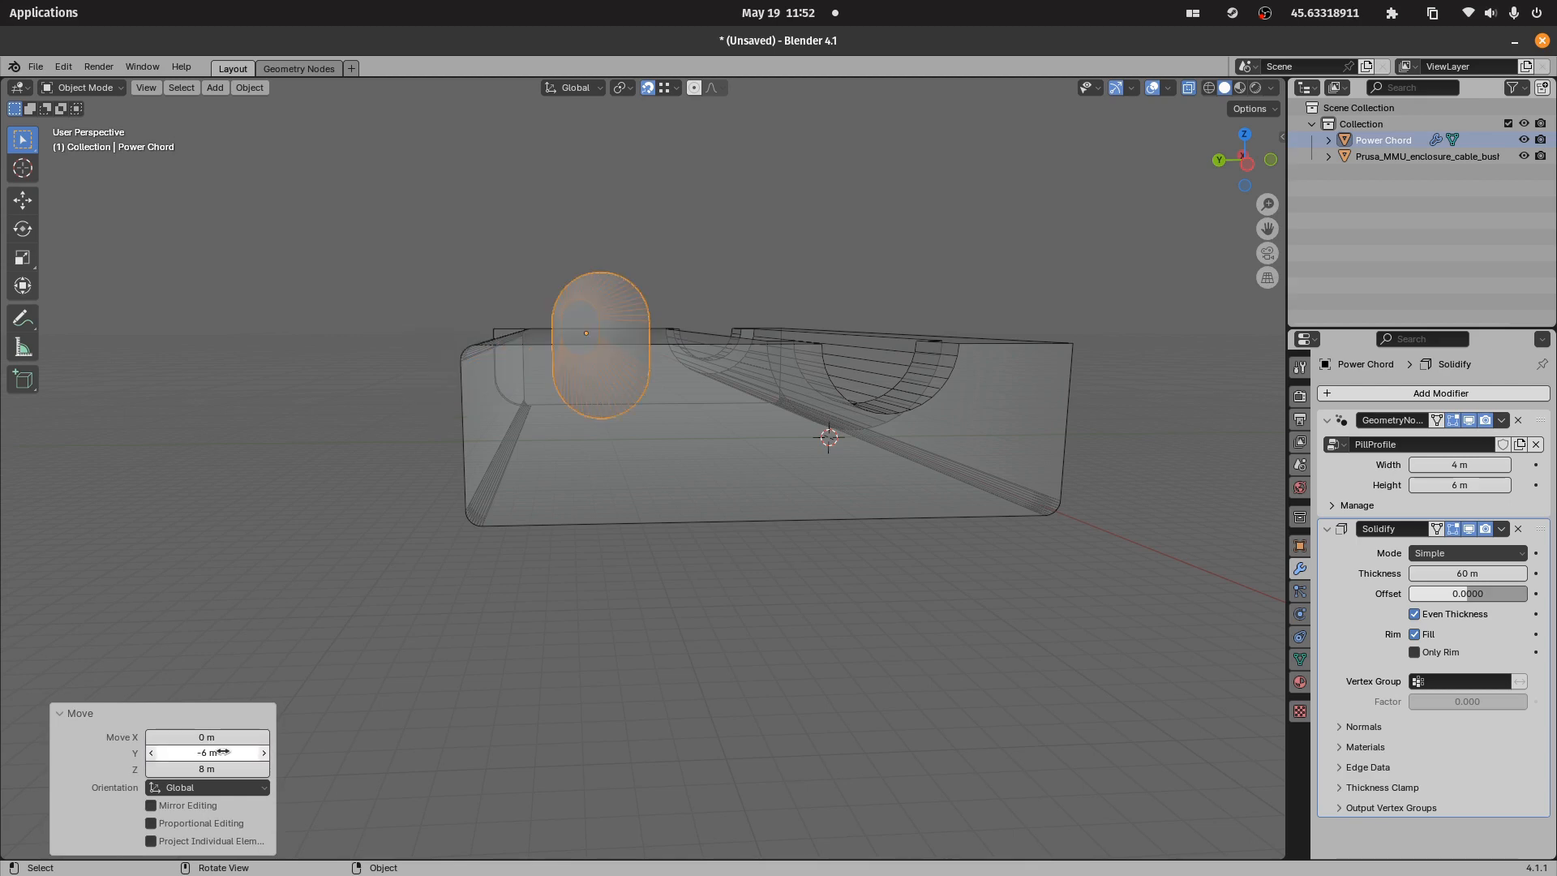
- Parent the Power Chord to the cable bushing with type Object and turn off X-ray display
middle_drag(550, 210, 558, 333)
click(686, 432)
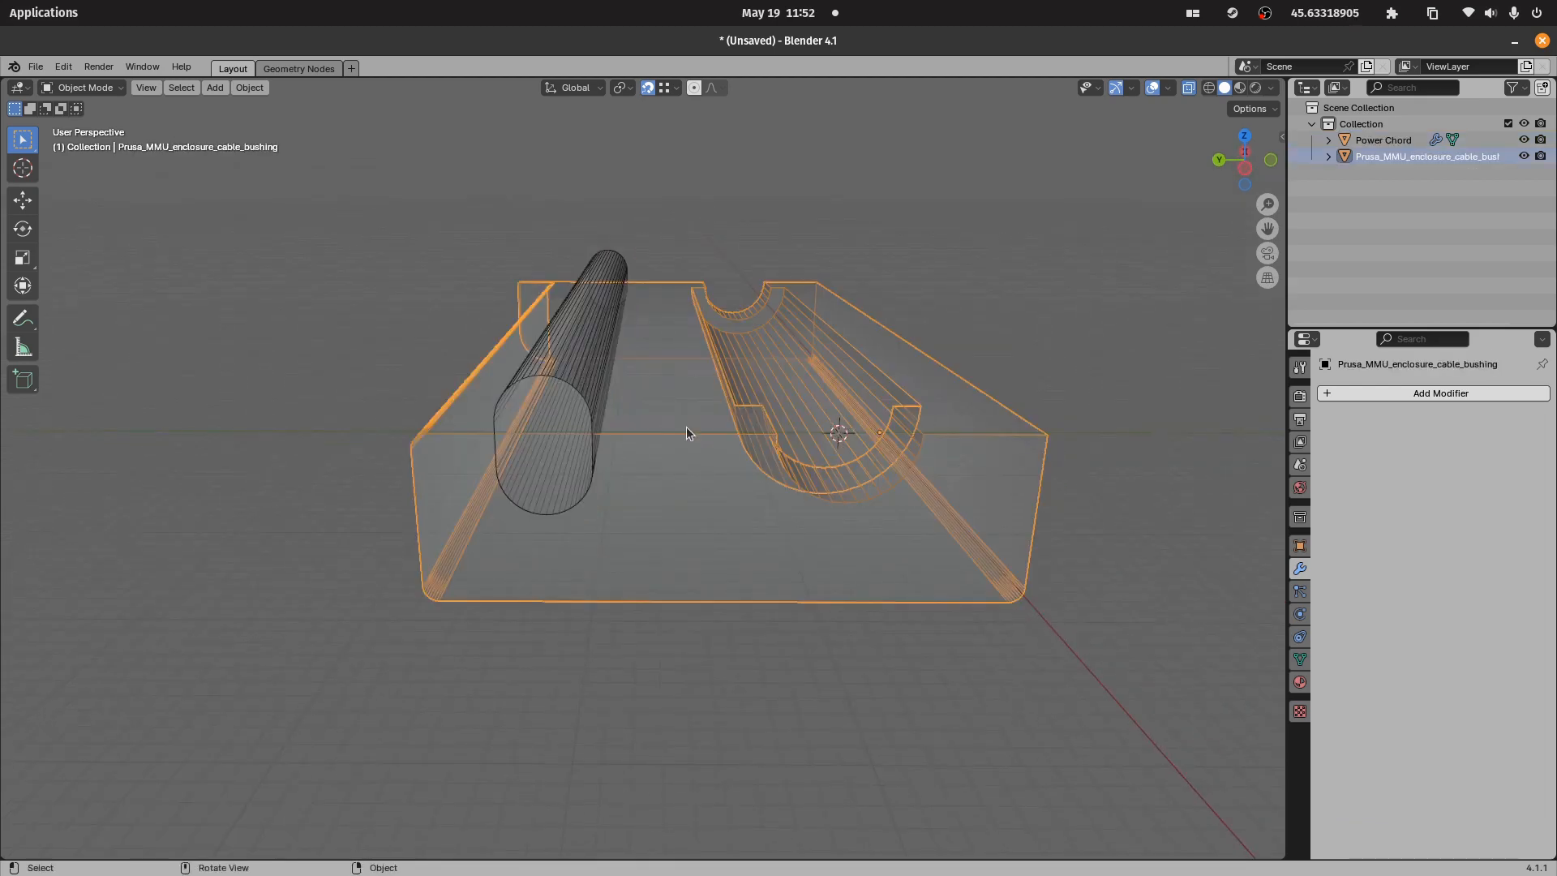
click(630, 386)
shift+click(634, 389)
key(ctrl+p)
click(634, 390)
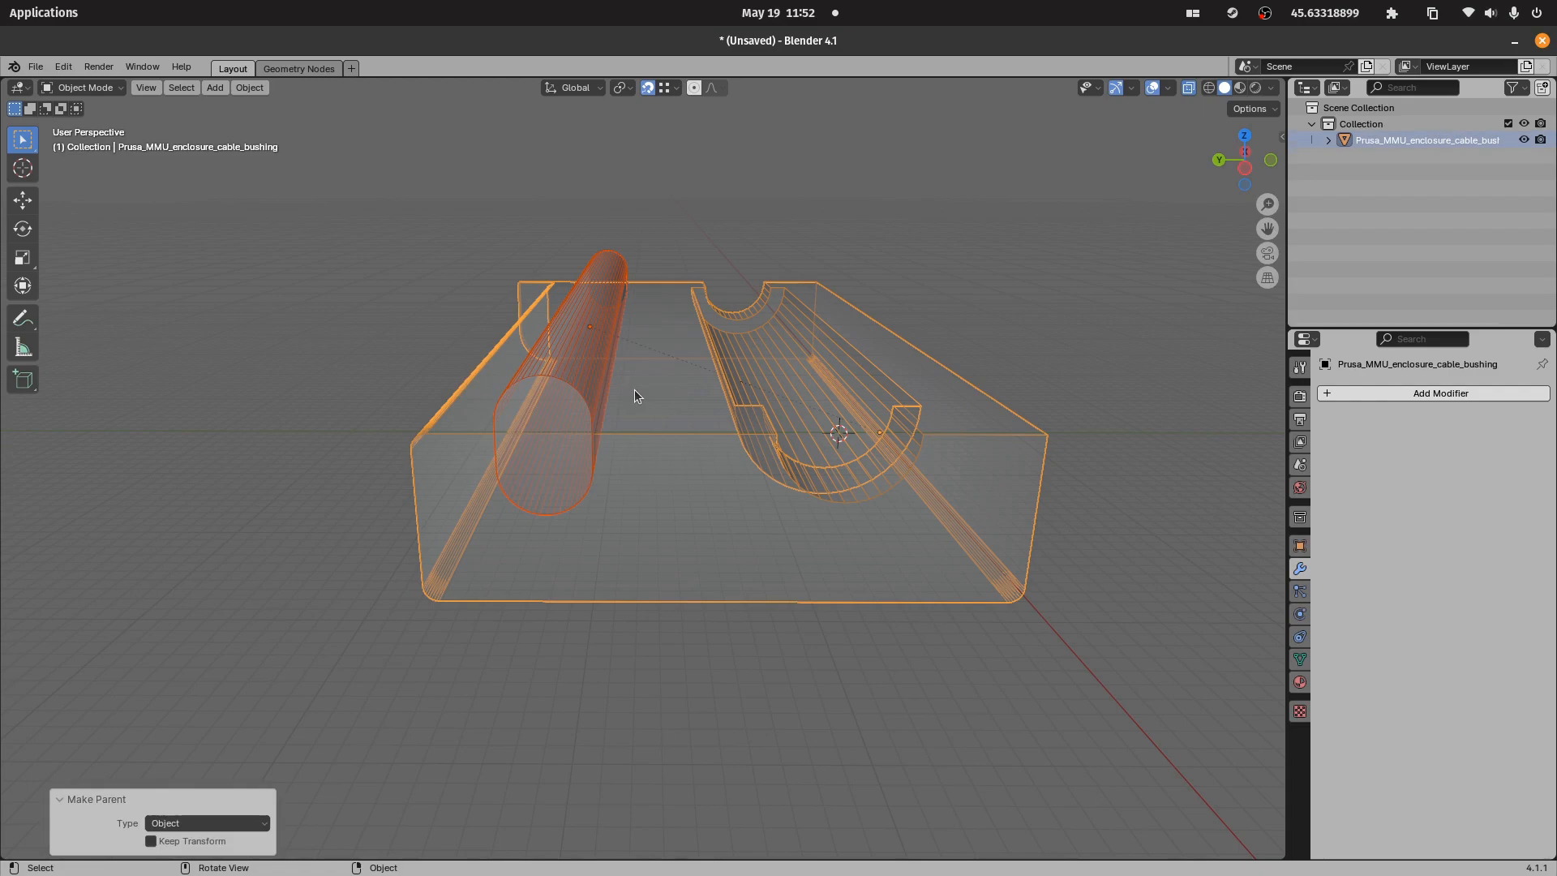
click(1189, 88)
click(611, 209)
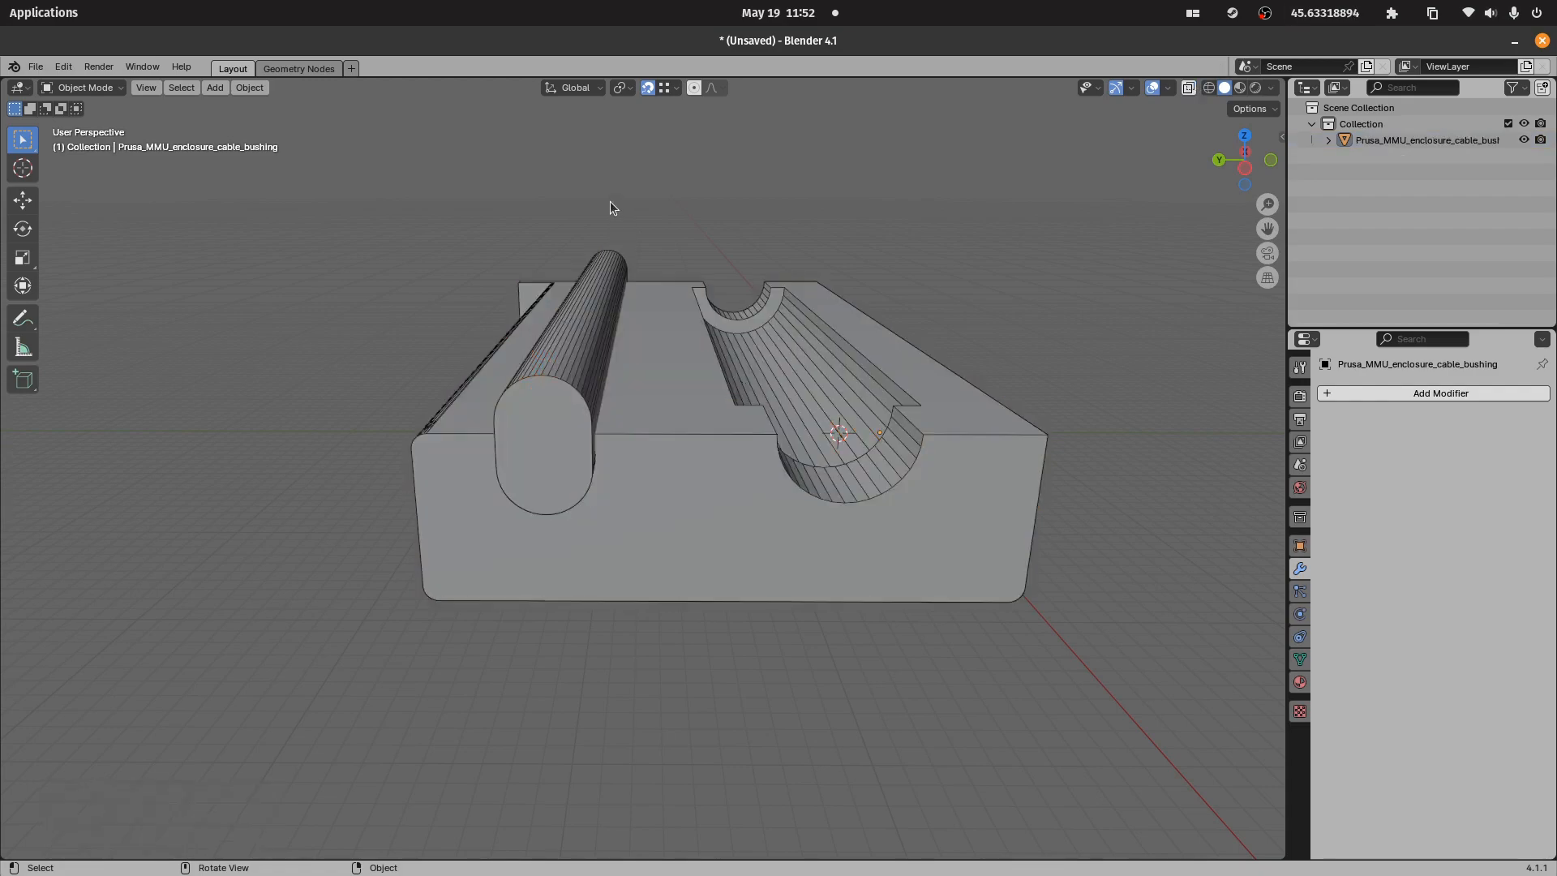
- Subtract the Power Chord from the cable bushing with a Bool Tool Difference brush to cut the second channel
click(542, 397)
middle_drag(660, 306, 567, 290)
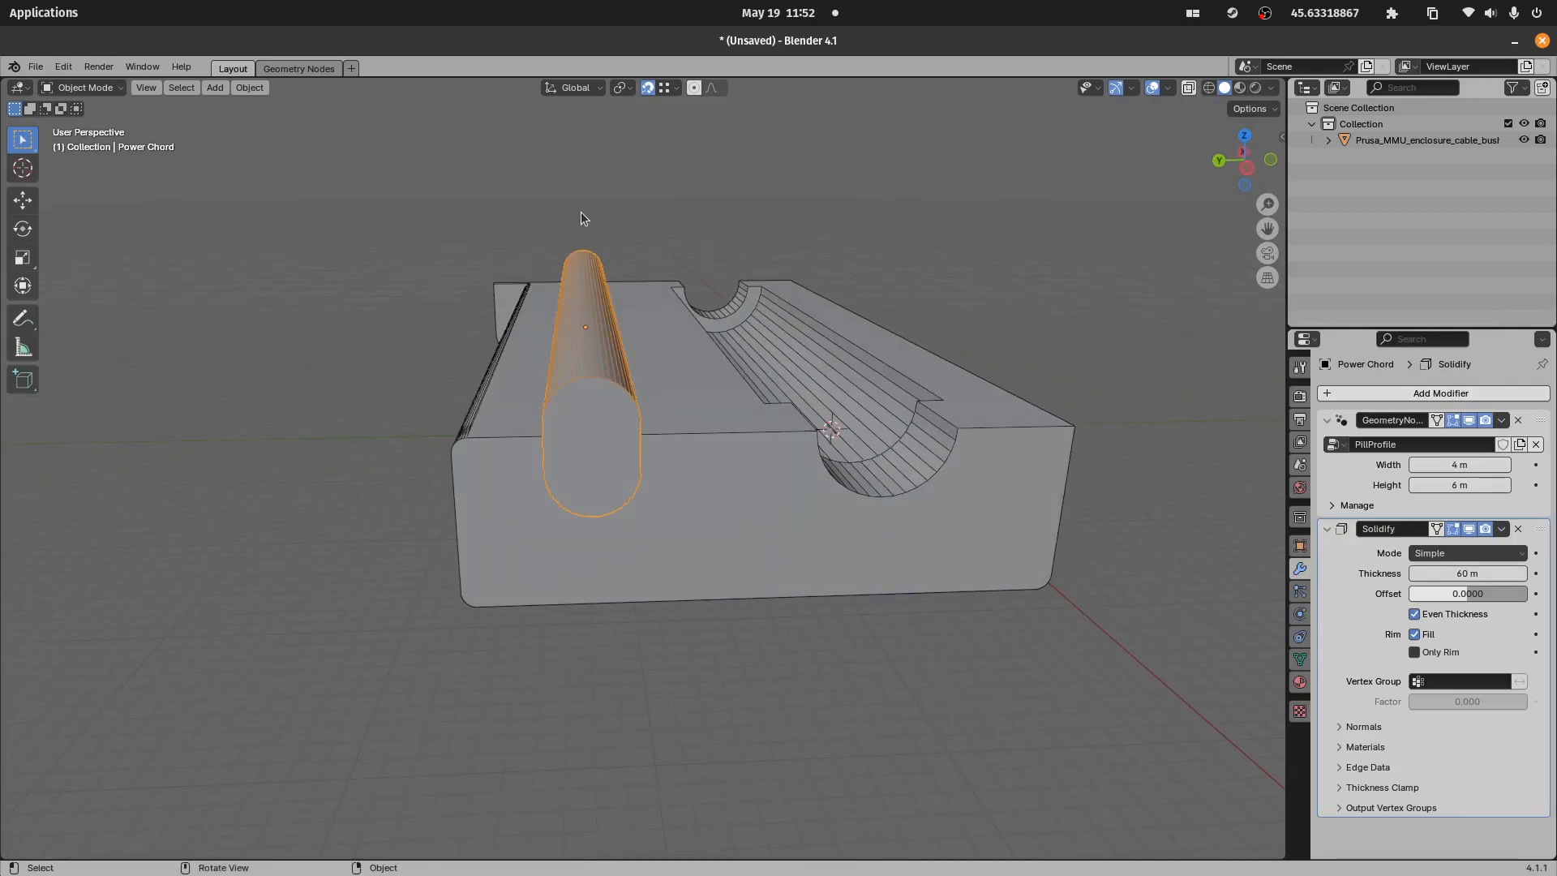
shift+click(724, 432)
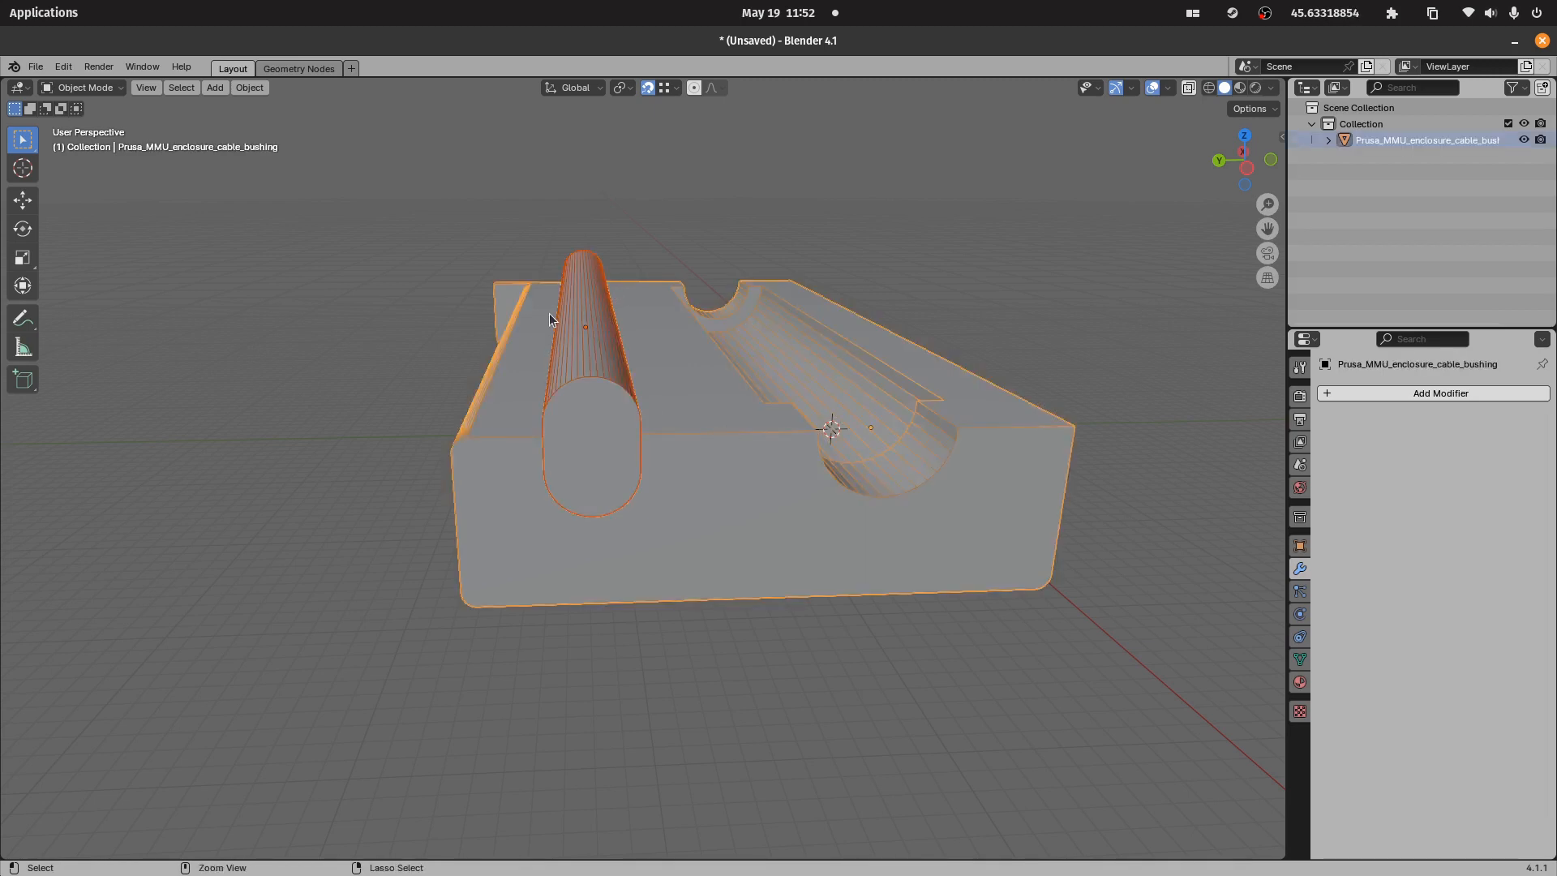
key(ctrl+minus)
click(610, 255)
click(609, 255)
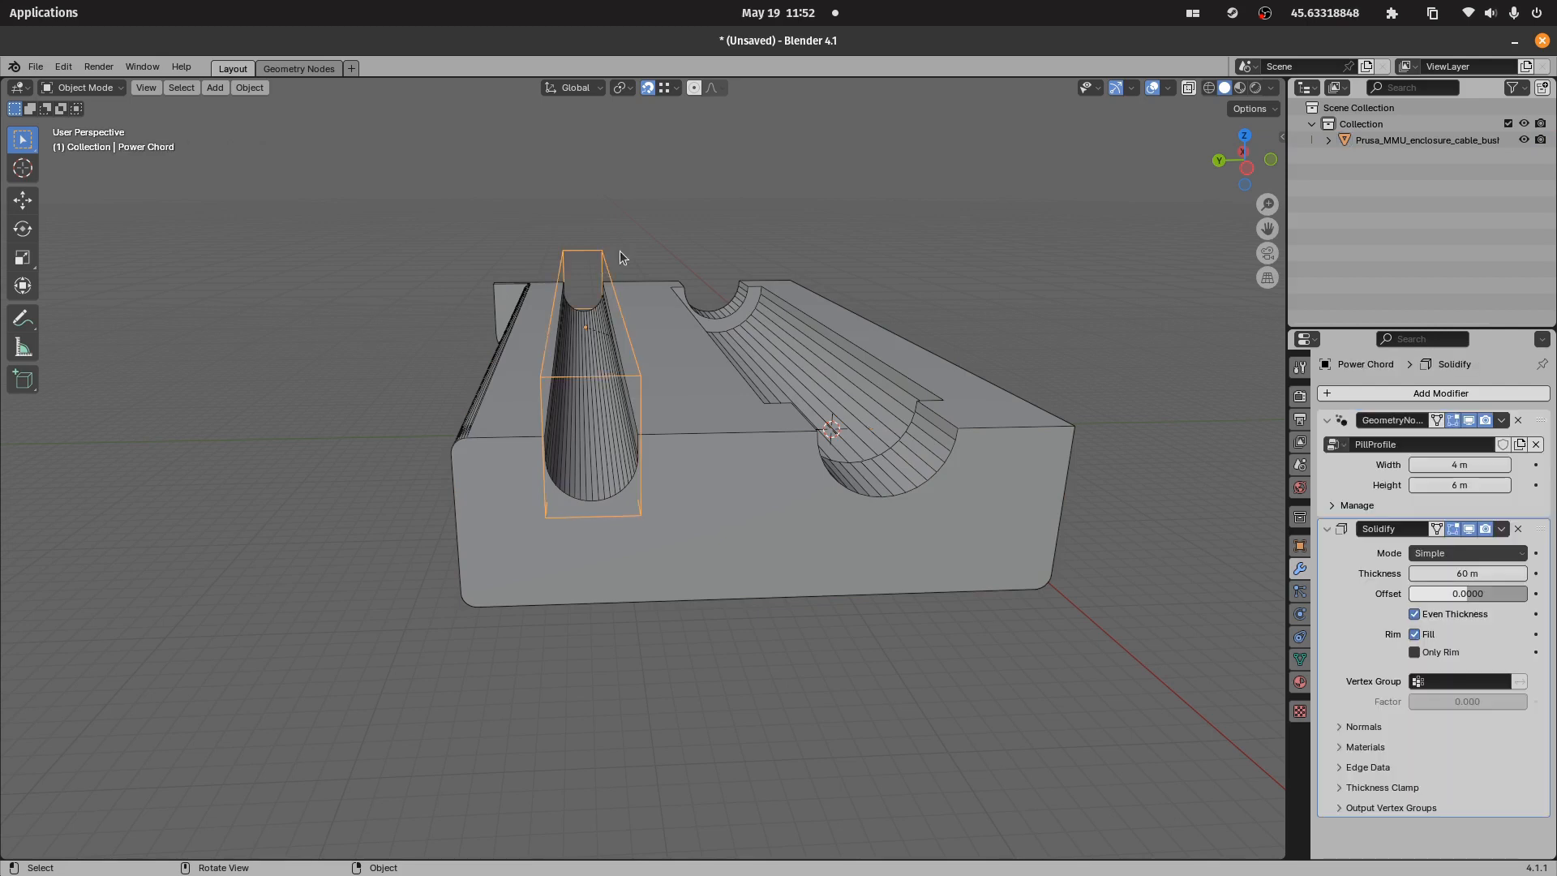
middle_drag(610, 255, 689, 455)
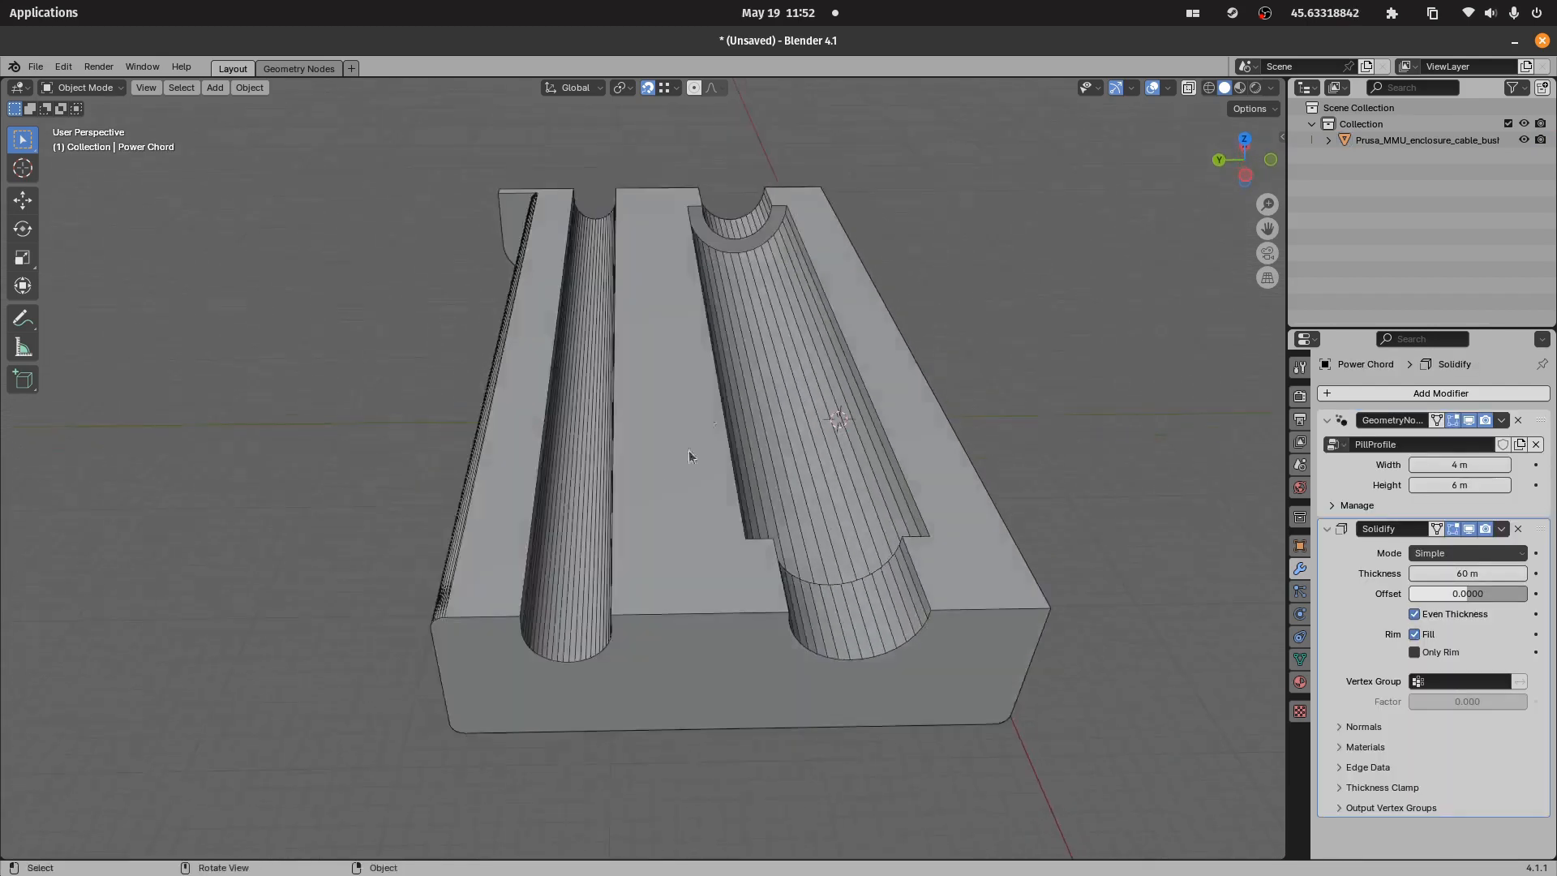
- Add a Mirror modifier to the cable bushing that mirrors across the Y axis only
click(639, 493)
scroll(639, 493, down, 2)
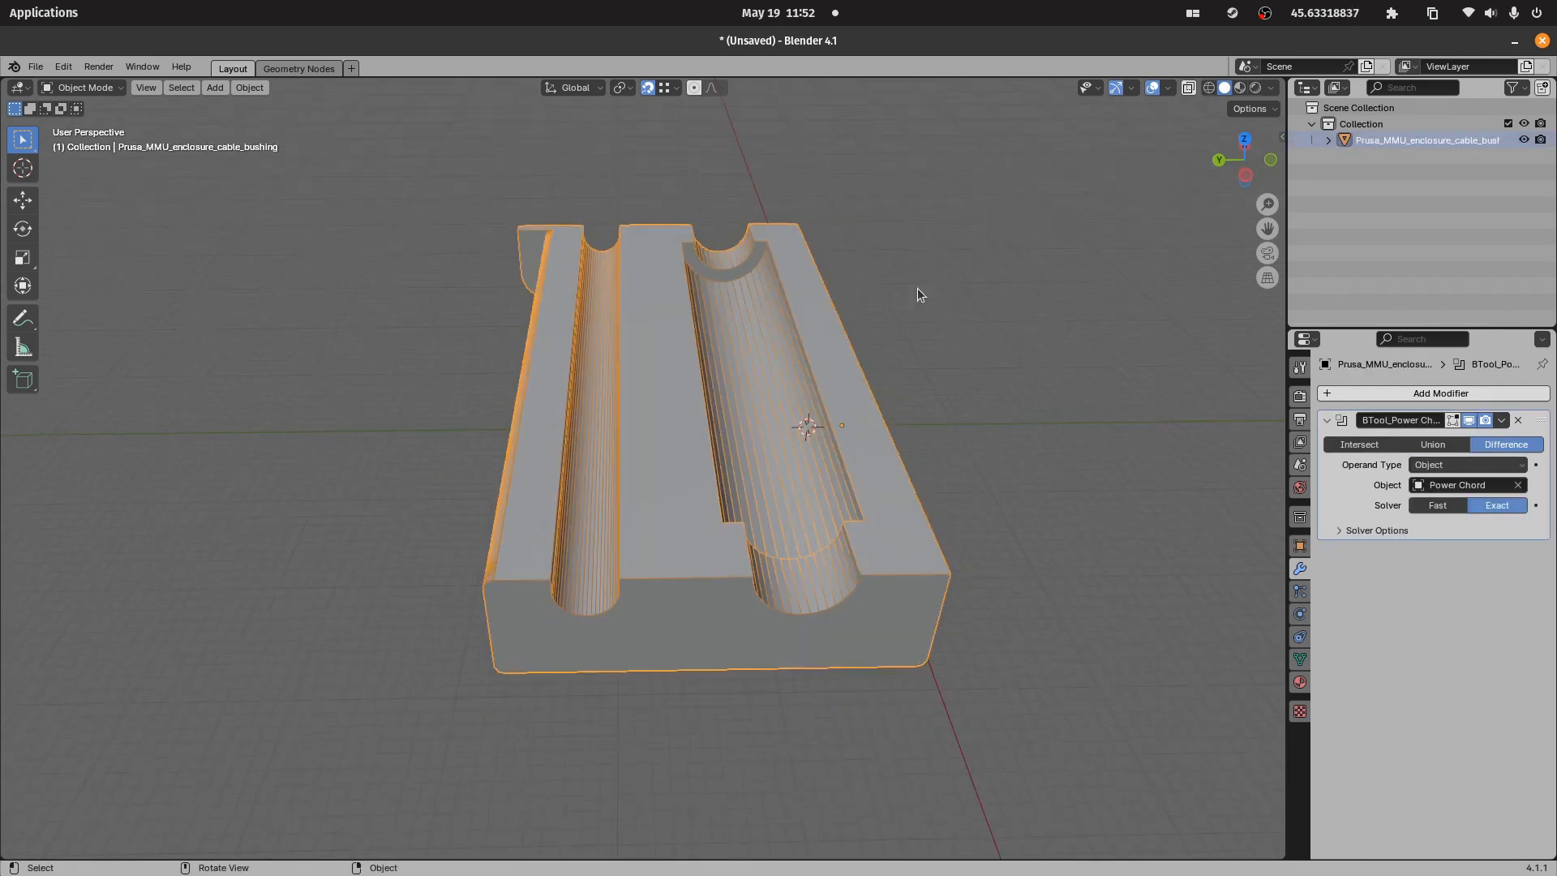
click(1464, 394)
mouse_move(1462, 397)
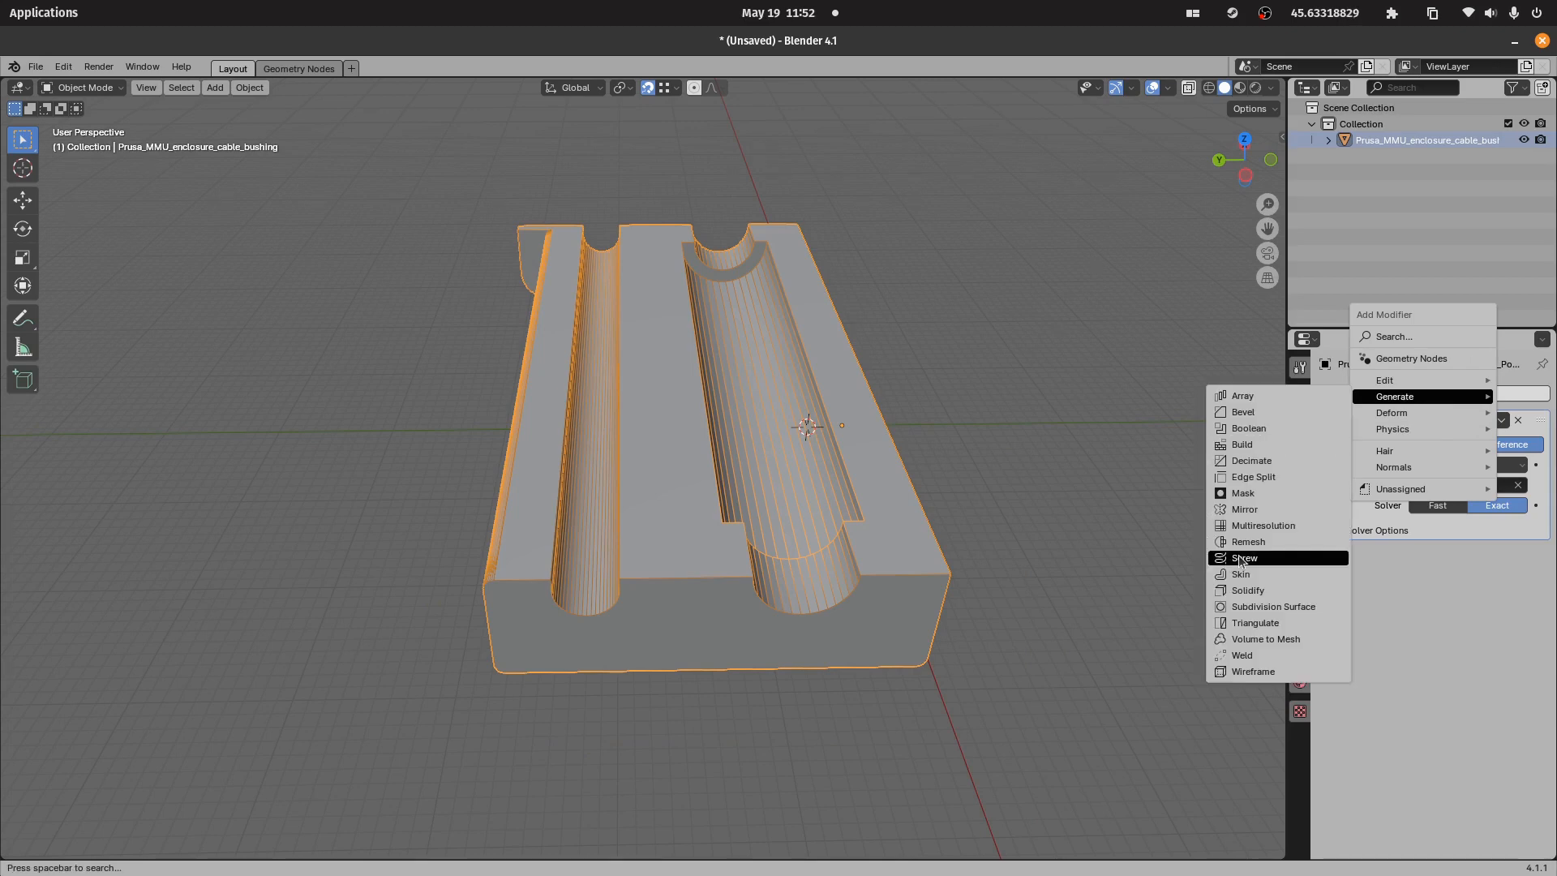
click(1266, 510)
middle_drag(843, 453, 795, 420)
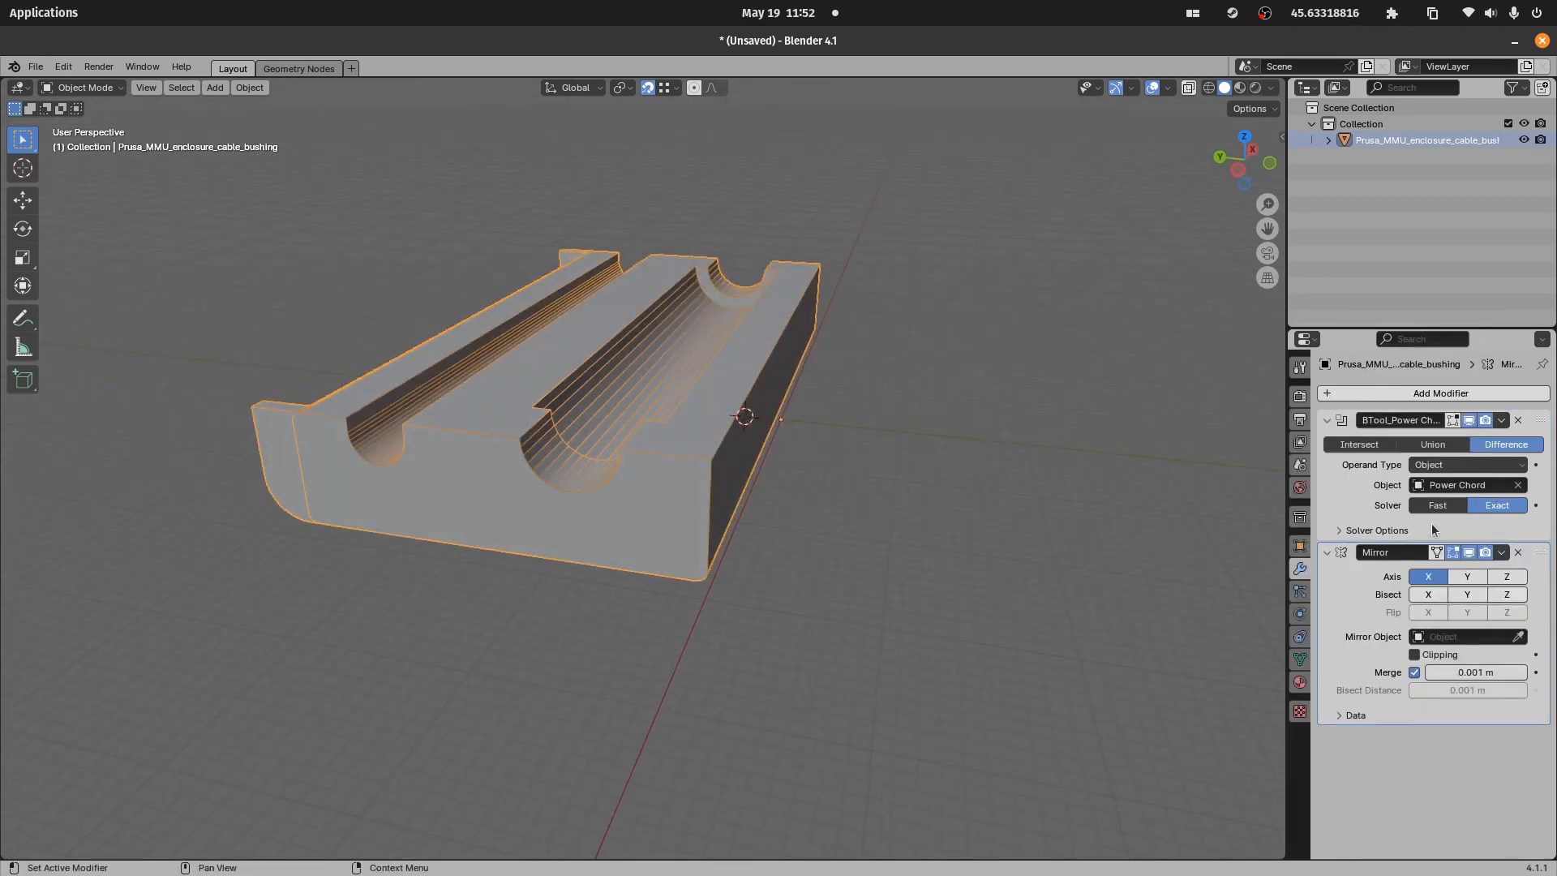
click(1469, 575)
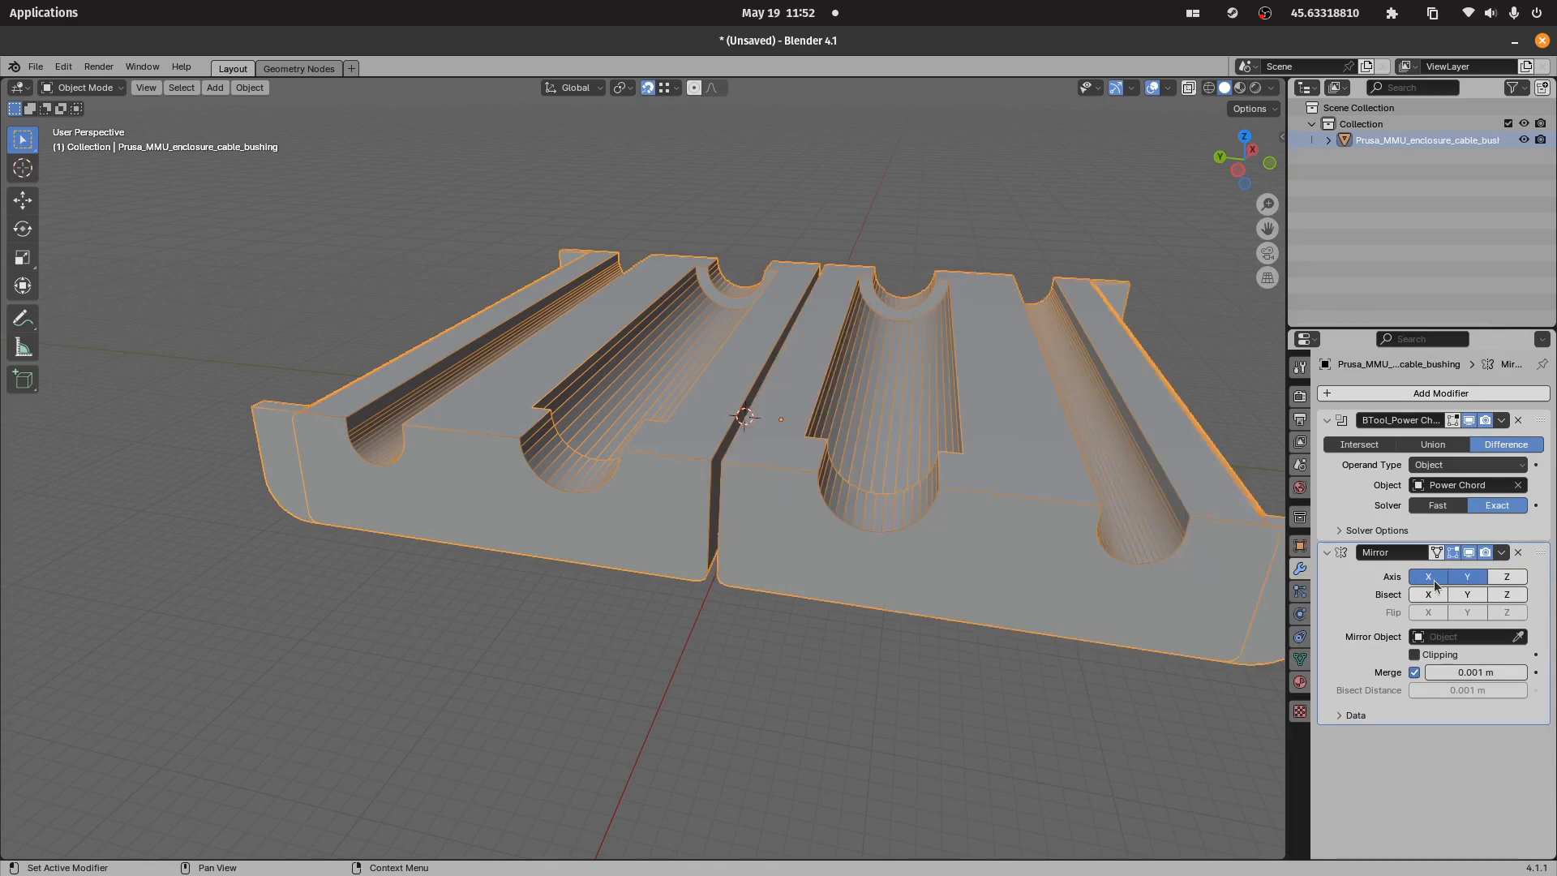
click(1428, 576)
middle_drag(930, 378, 984, 187)
- Save the project over the existing 2ChordCableBushing.blend in the Prusa Enclosuver V2 MMU2S folder
key(ctrl+s)
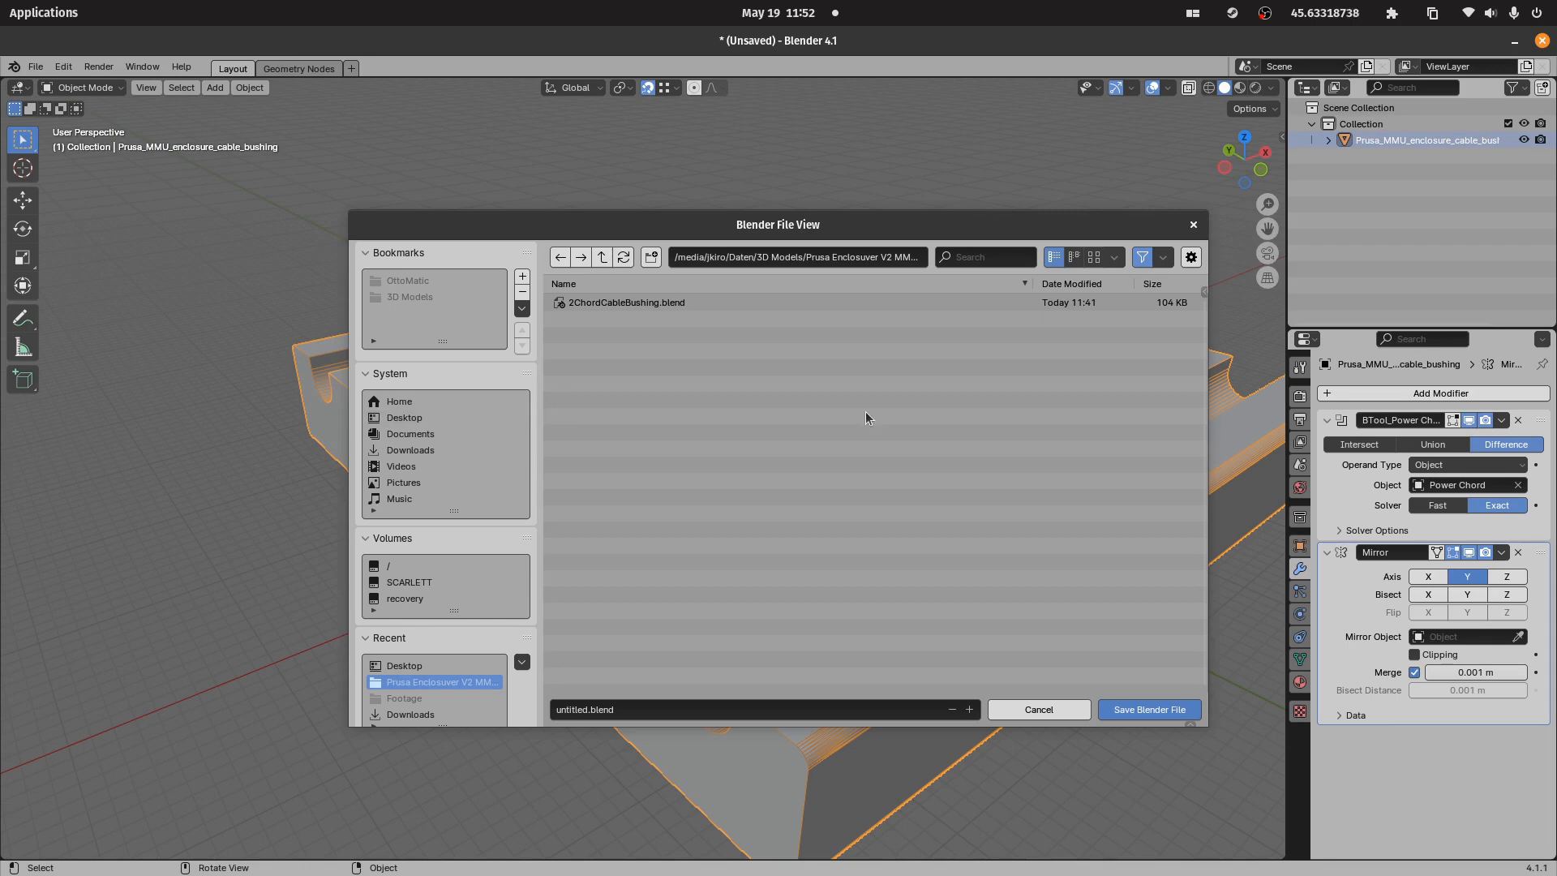
click(682, 303)
click(1152, 713)
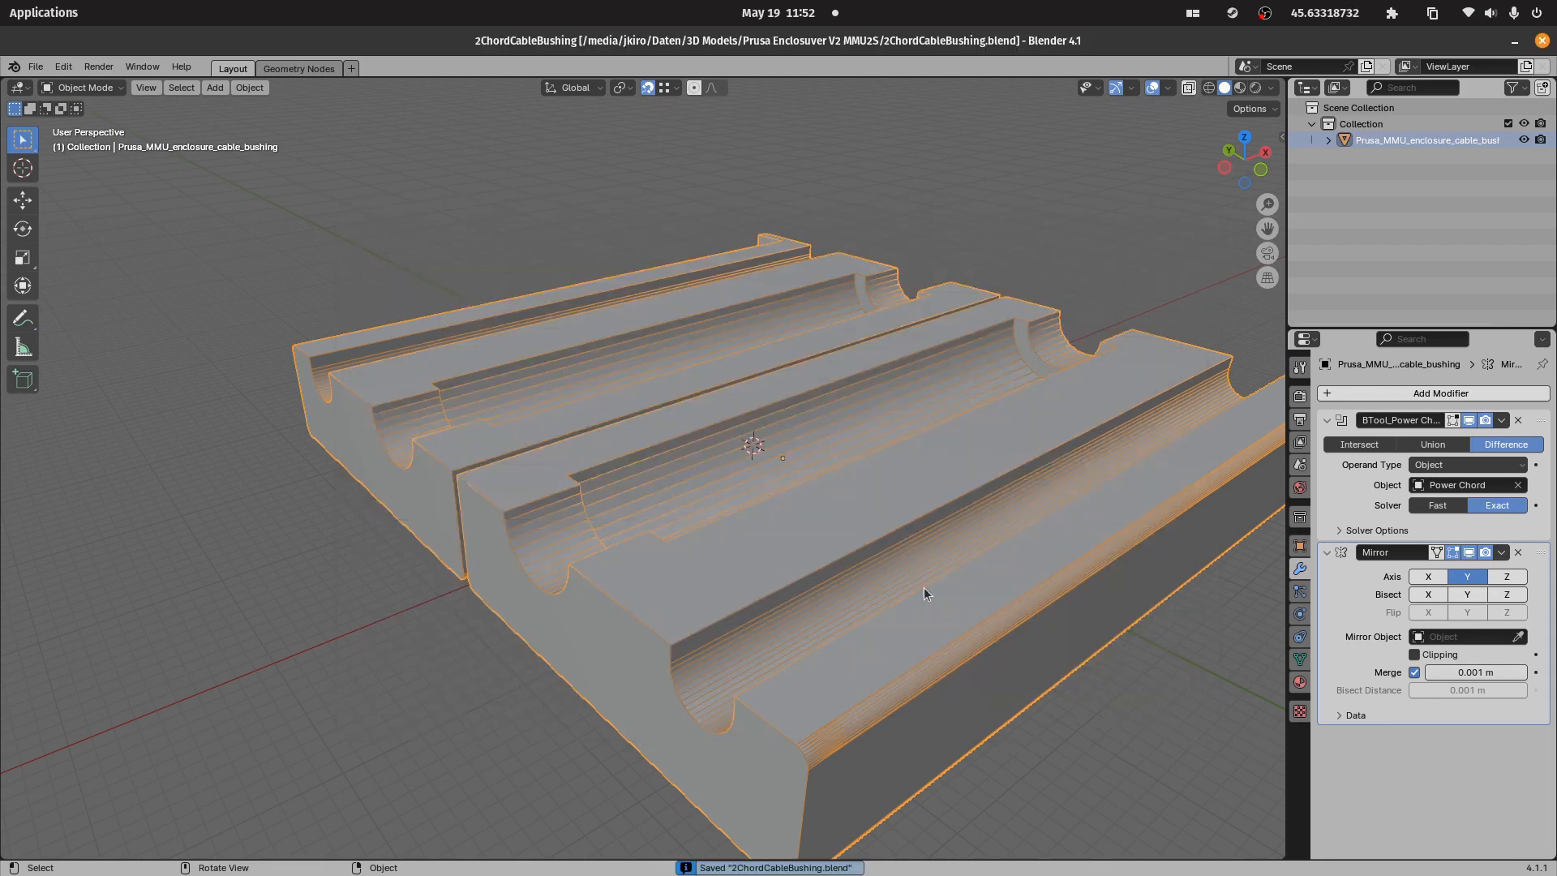
- Export only the selected cable bushing as STL with modifiers applied, overwriting 2ChordCableBushing.stl
scroll(404, 267, down, 5)
middle_drag(404, 267, 472, 282)
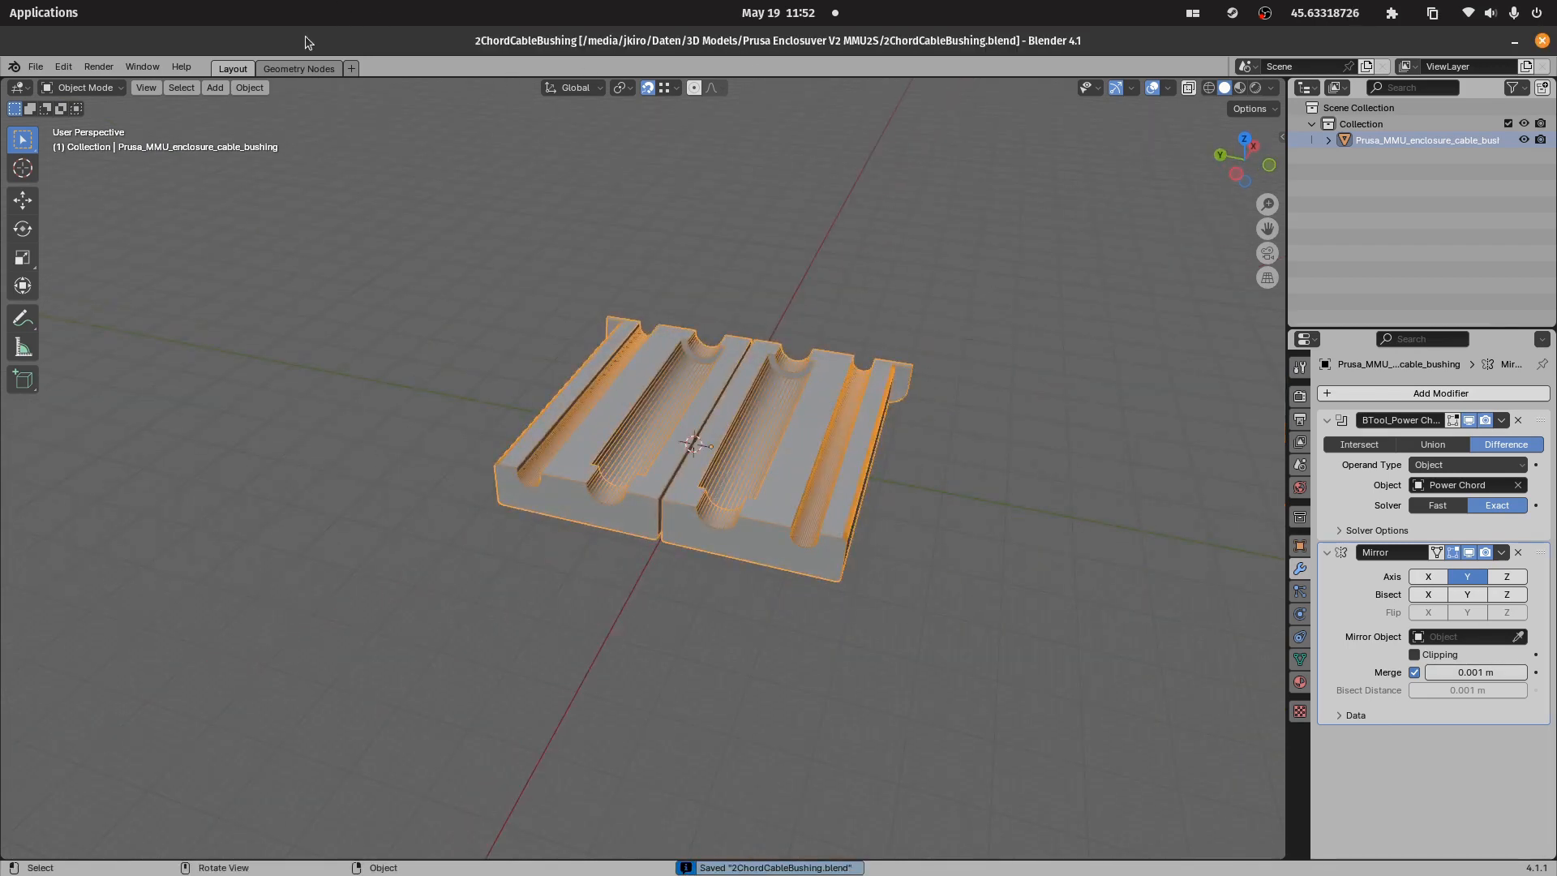
click(620, 373)
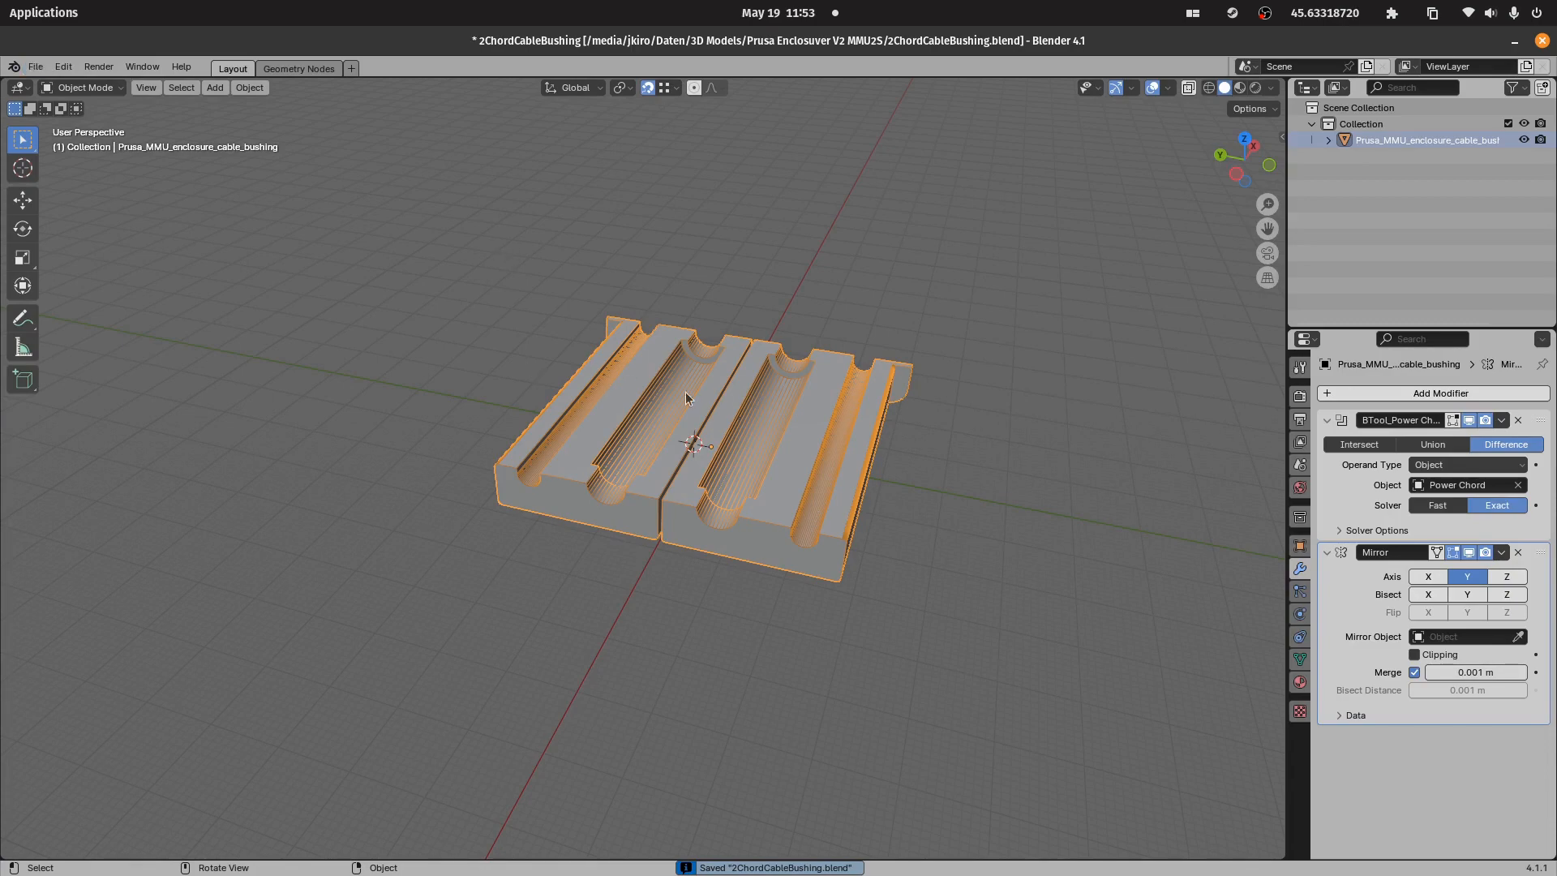
click(36, 67)
mouse_move(97, 313)
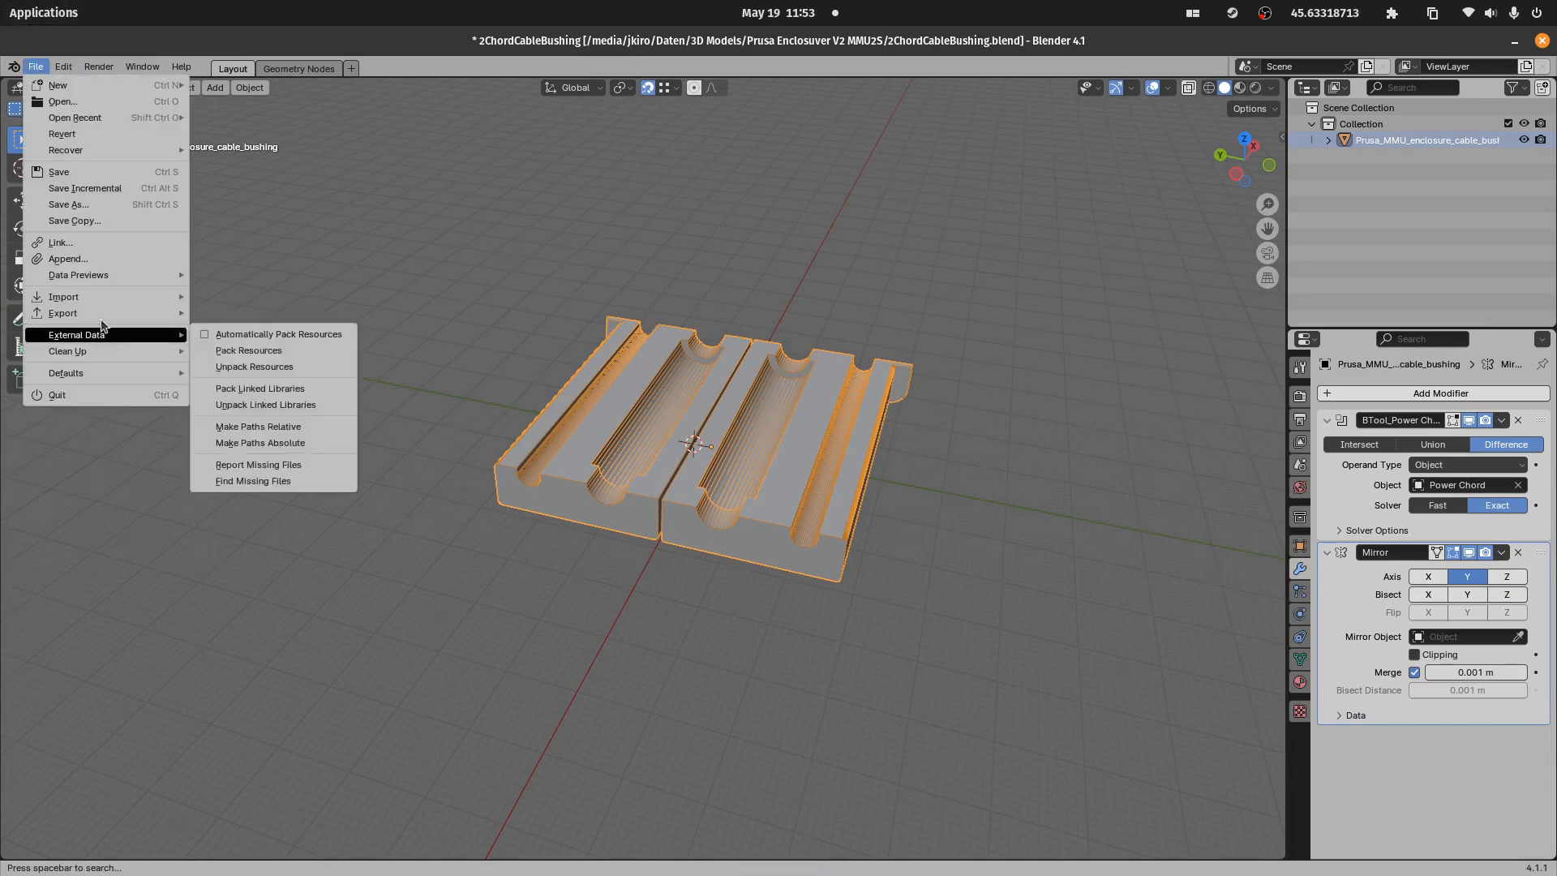
click(281, 425)
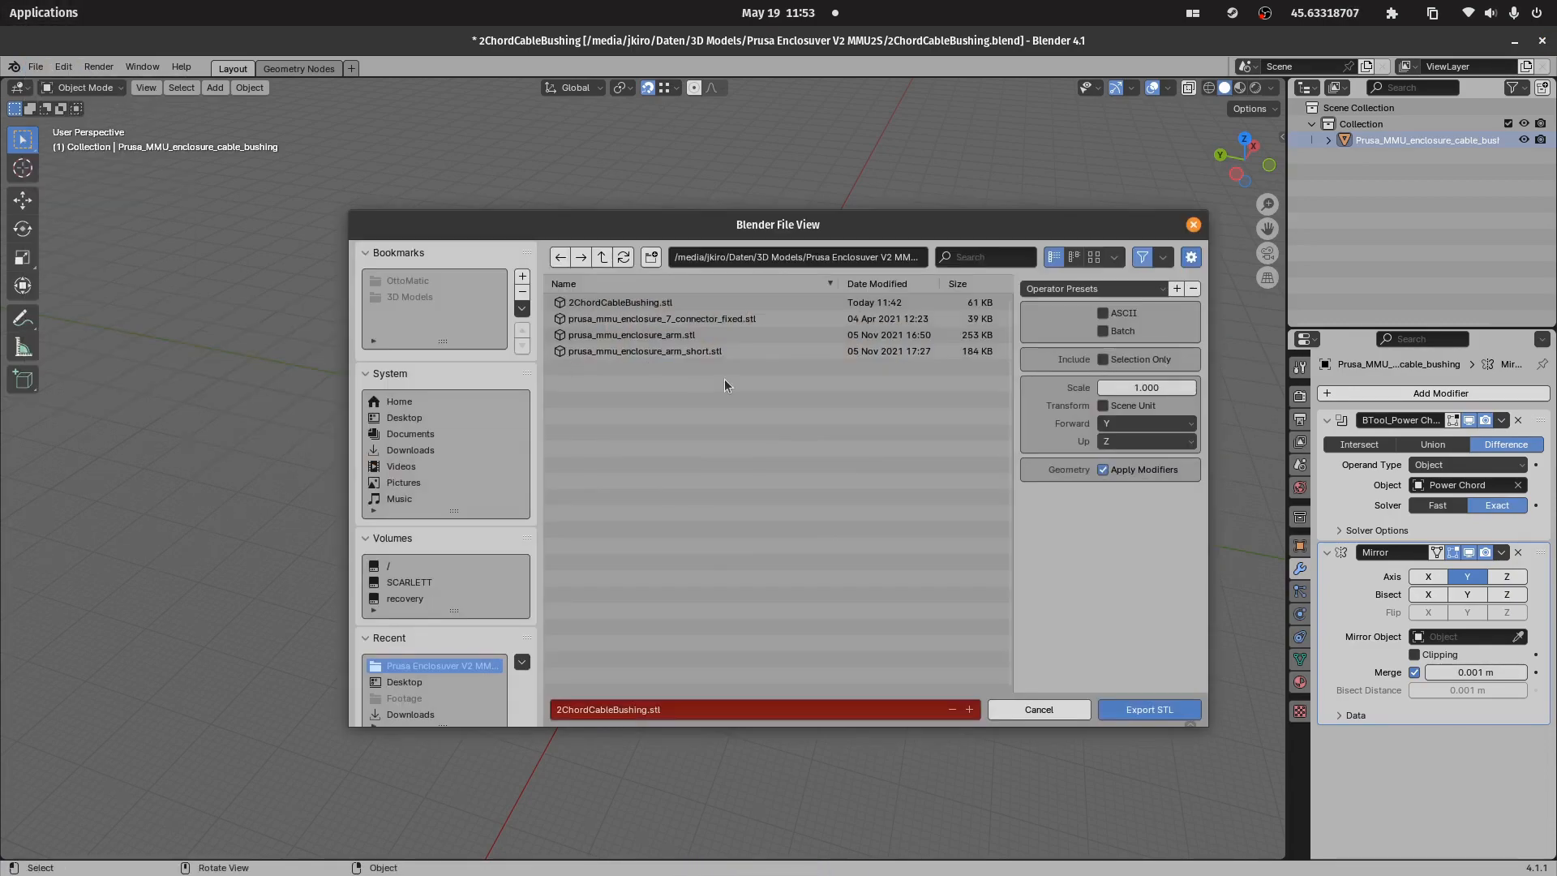
click(725, 303)
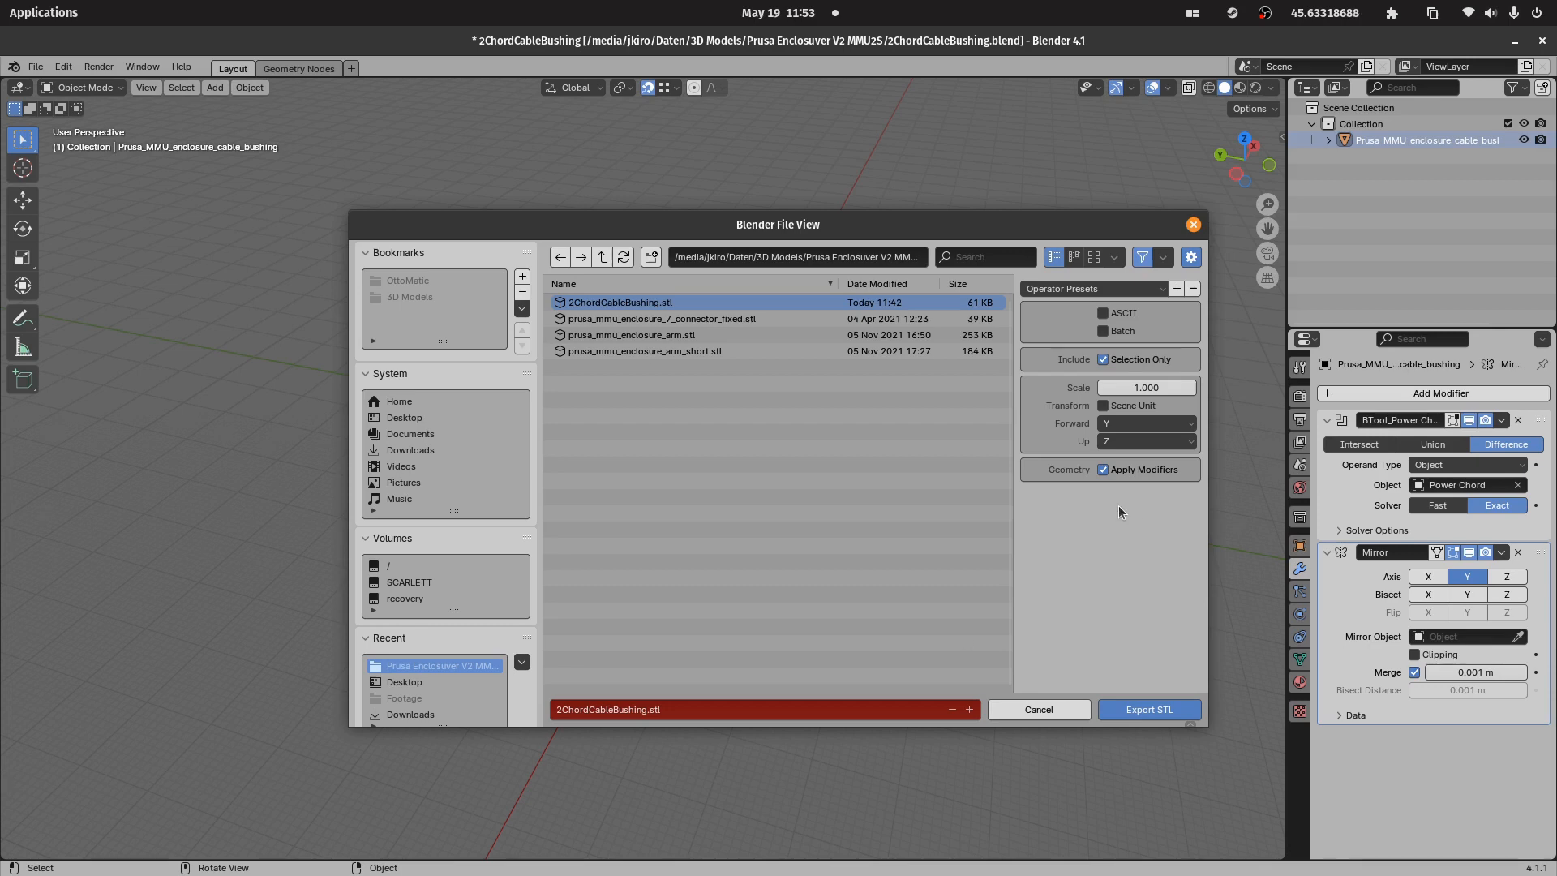
click(1131, 712)
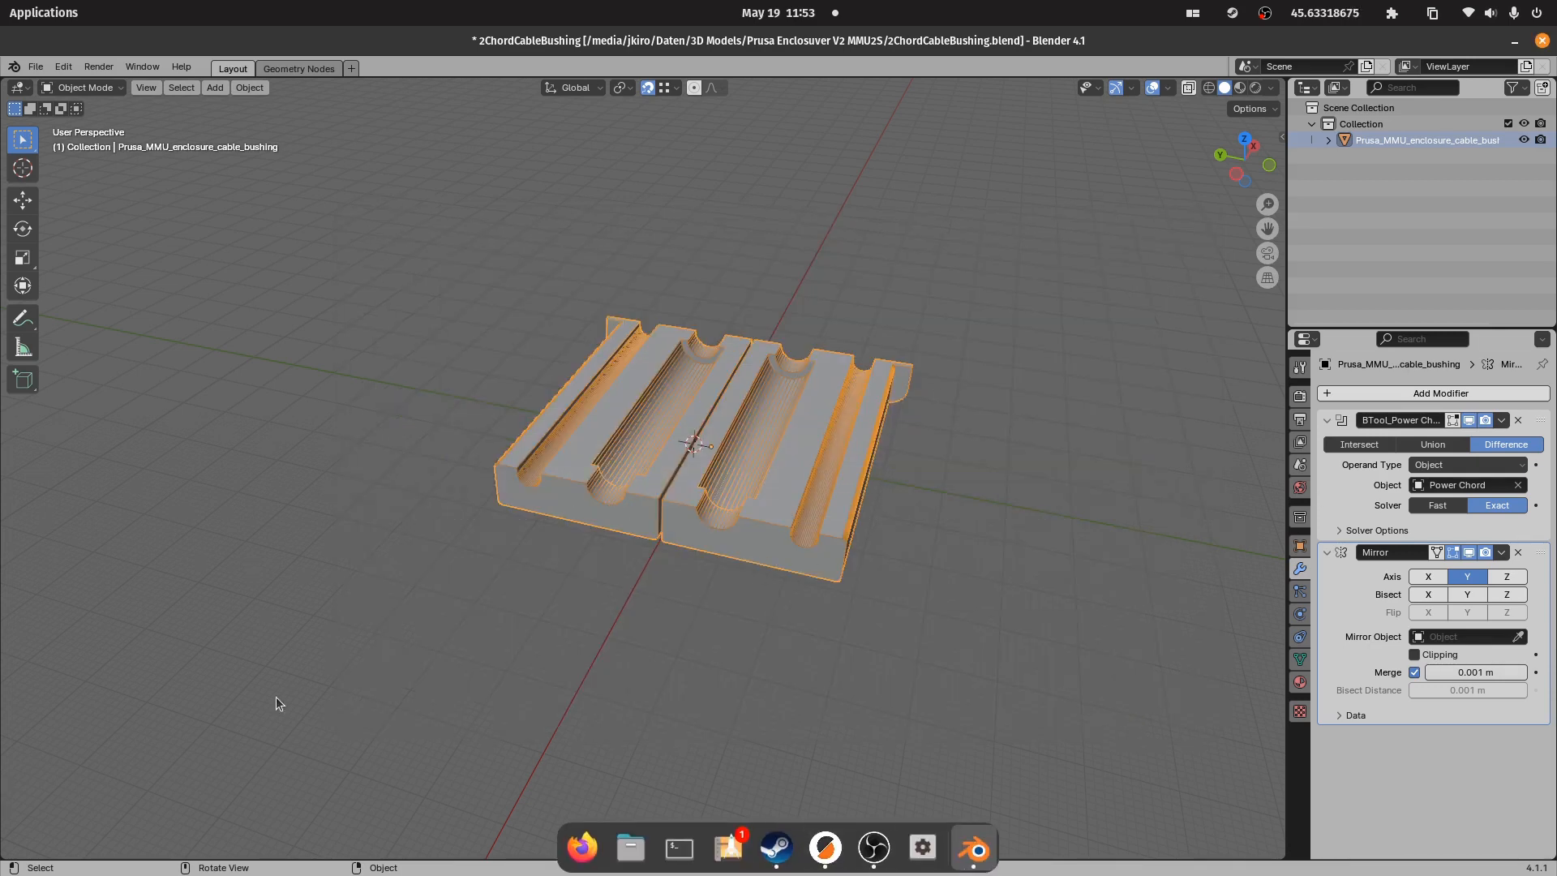
- Deselect the bushing, save the Blender file again, and switch to PrusaSlicer
click(800, 274)
key(ctrl+s)
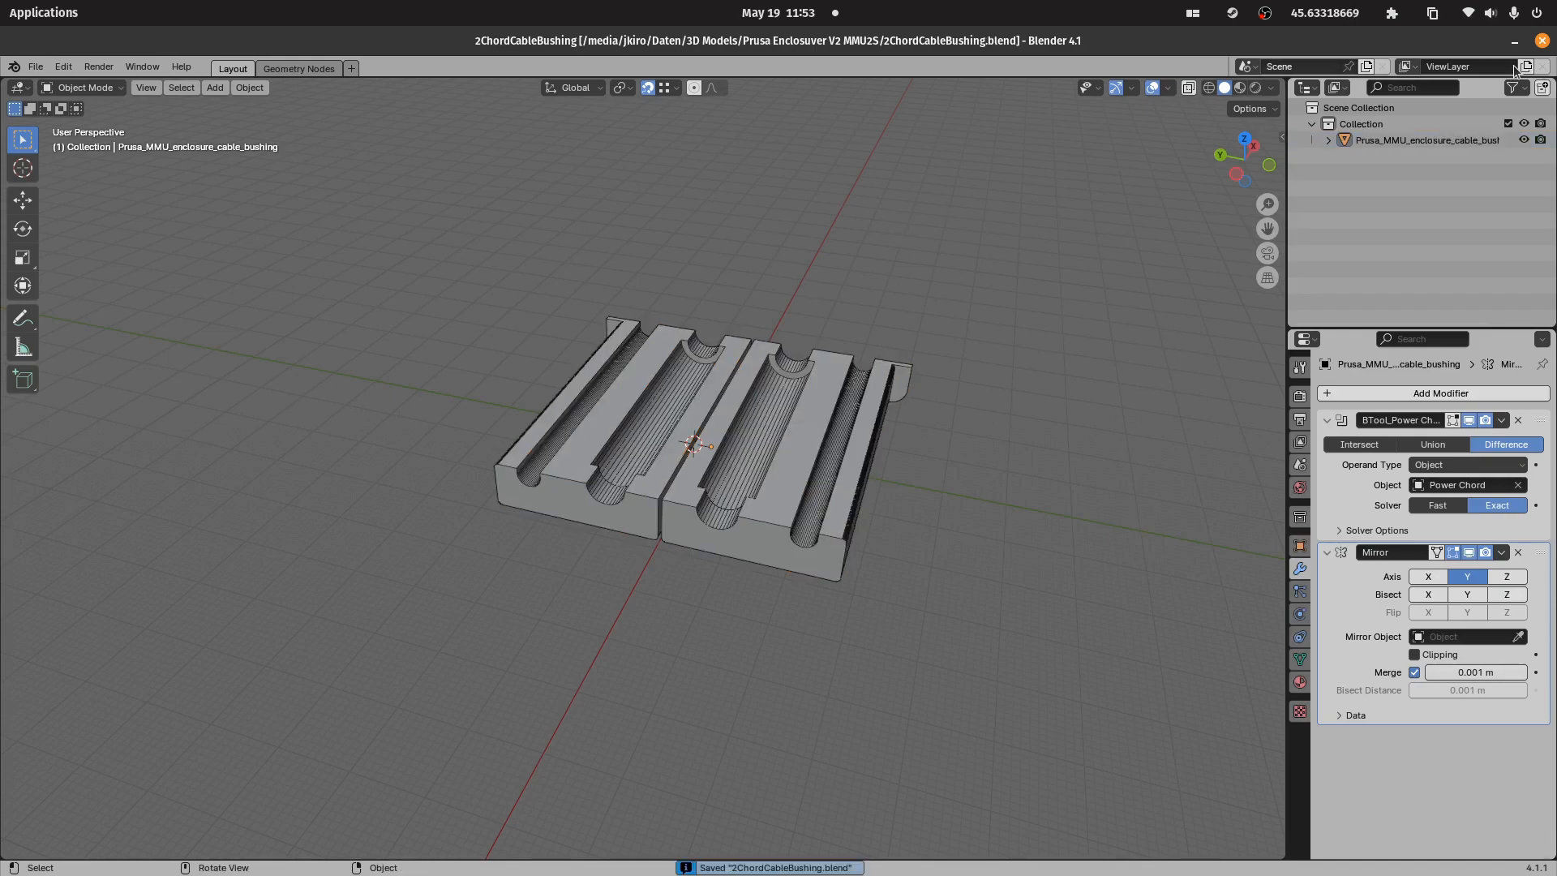
click(1514, 40)
click(825, 847)
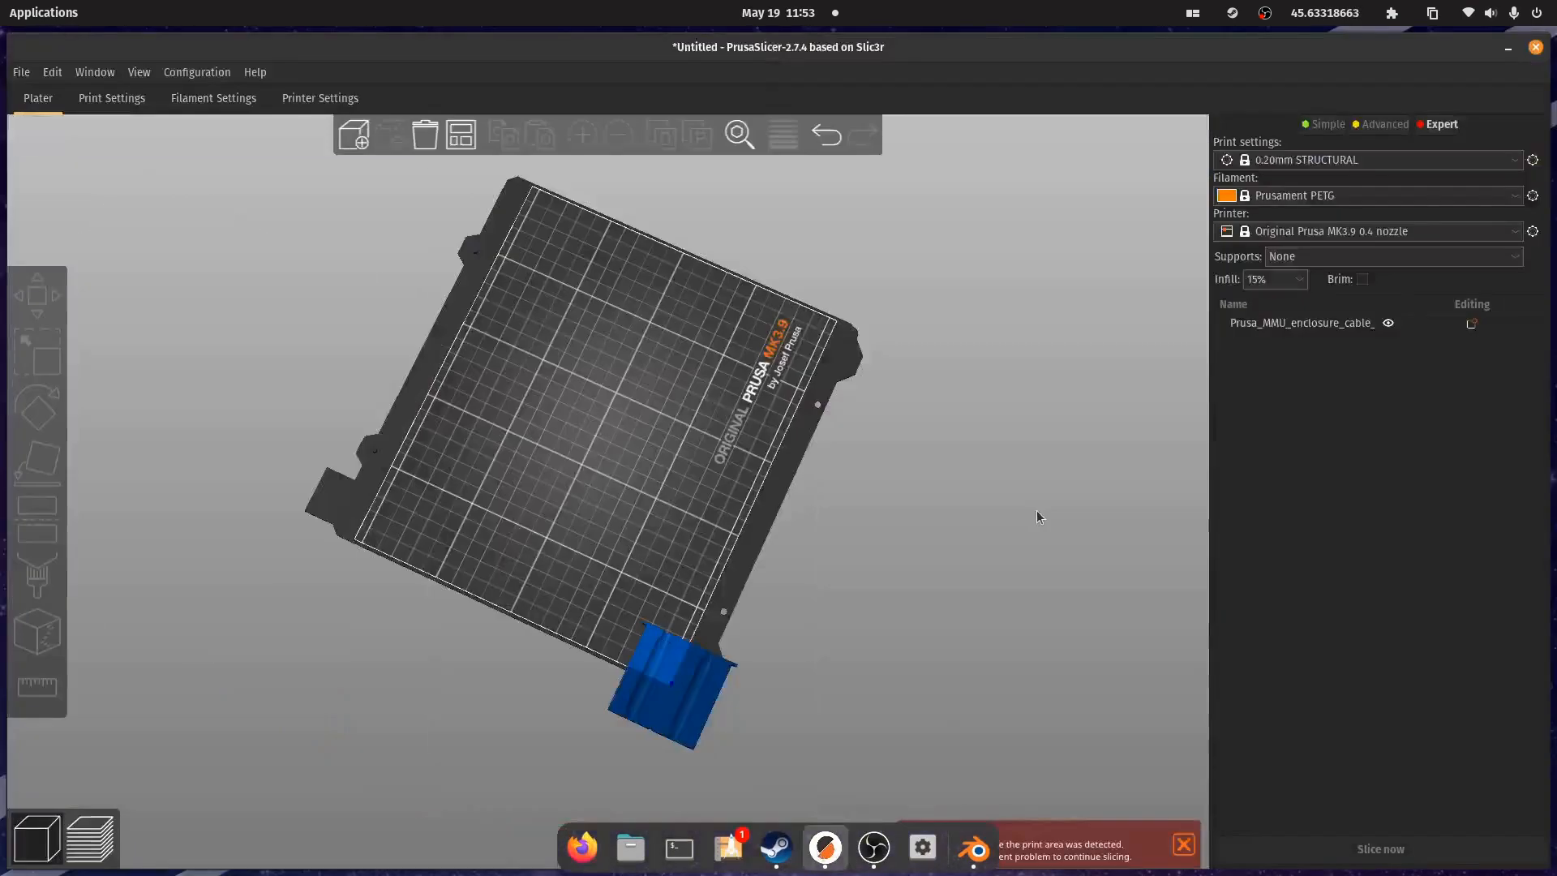
- Delete the old cable bushing from the print bed and import 2ChordCableBushing.stl in its place
click(699, 728)
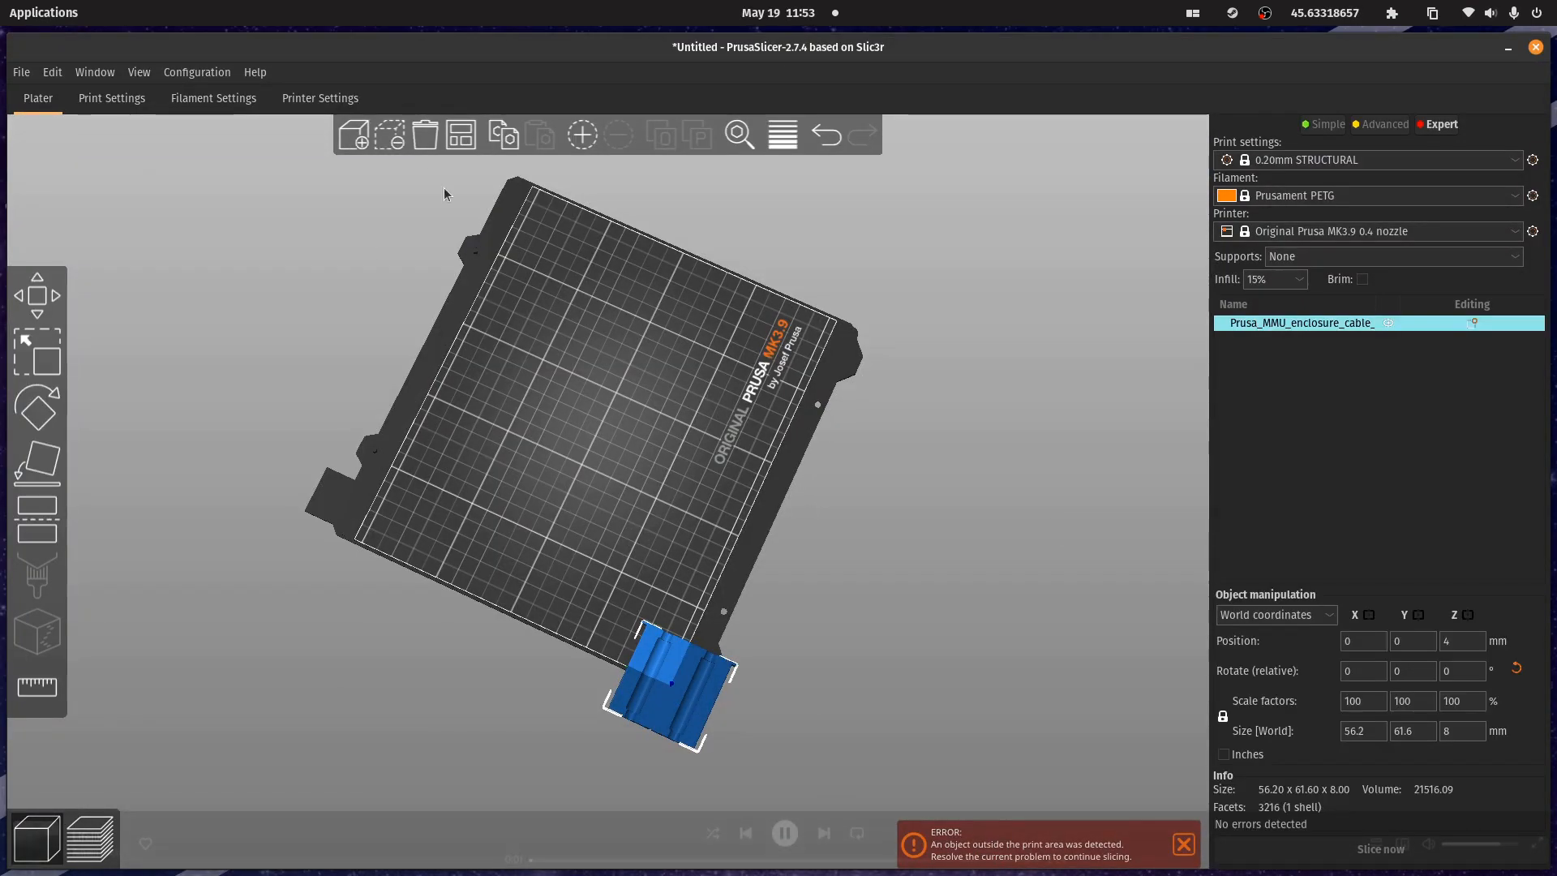
click(384, 137)
click(363, 142)
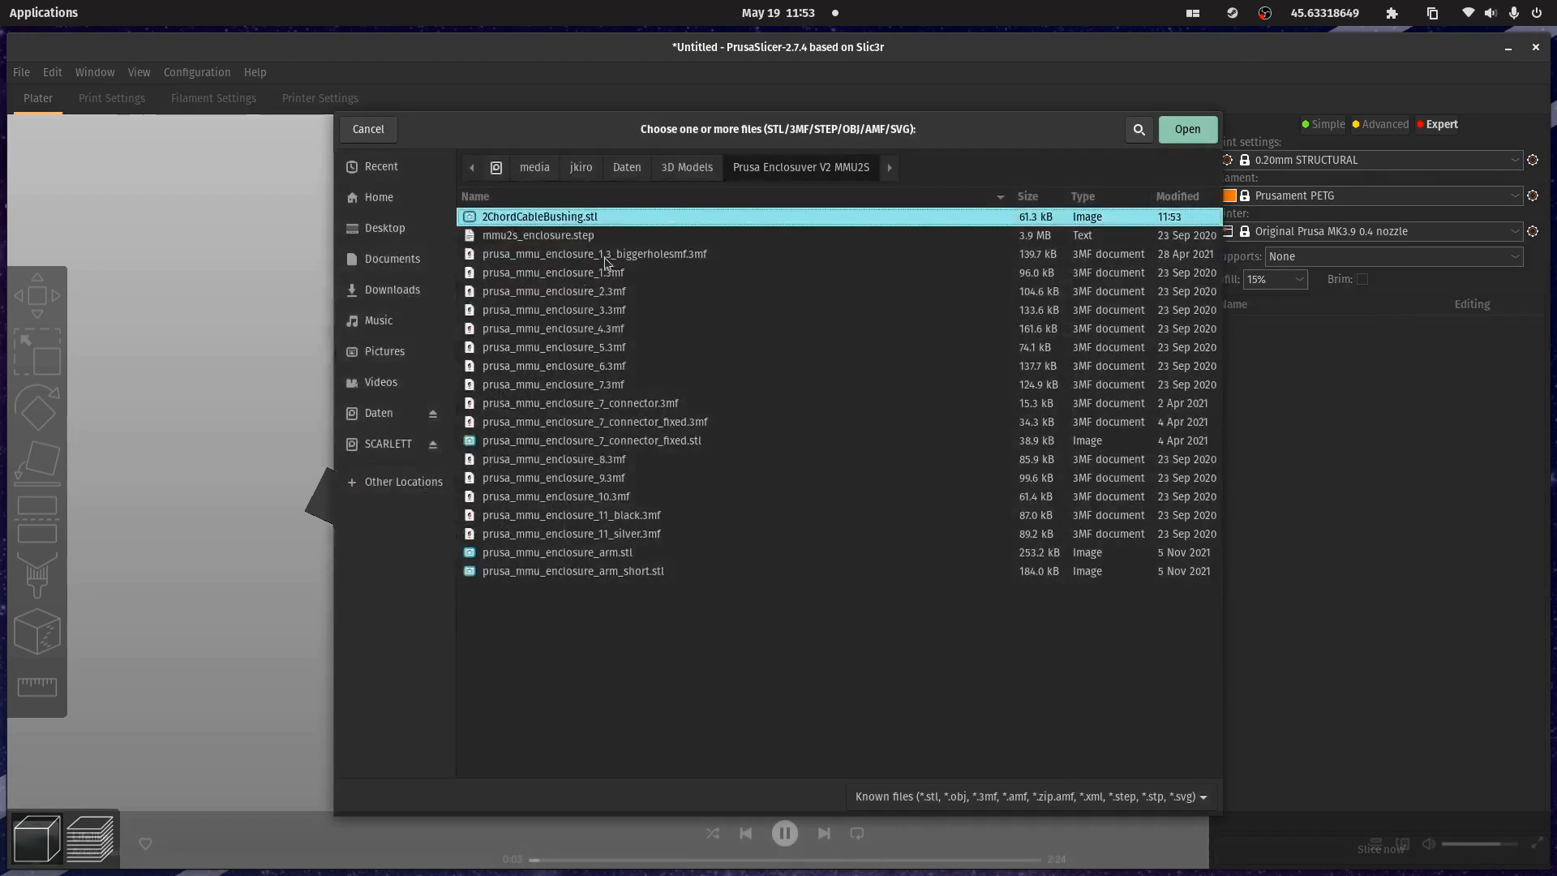
double_click(819, 215)
drag(779, 518, 820, 480)
scroll(774, 340, up, 10)
middle_drag(783, 307, 972, 571)
scroll(971, 572, up, 4)
drag(972, 572, 1030, 504)
scroll(1028, 499, down, 4)
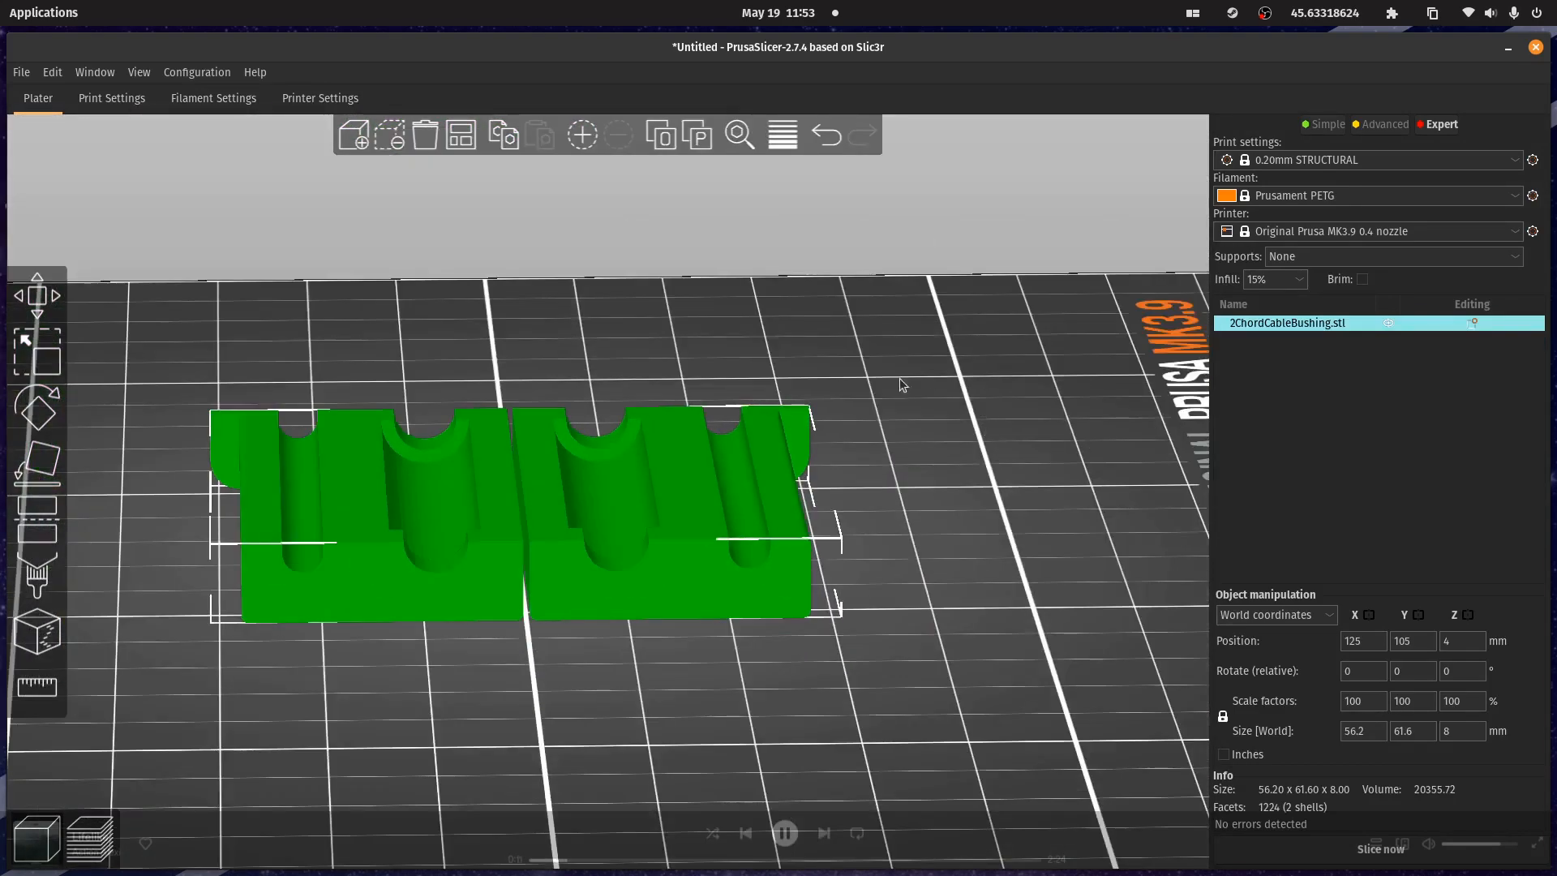
- Slice the imported two-channel bushing and view its toolpath preview
key(ctrl+r)
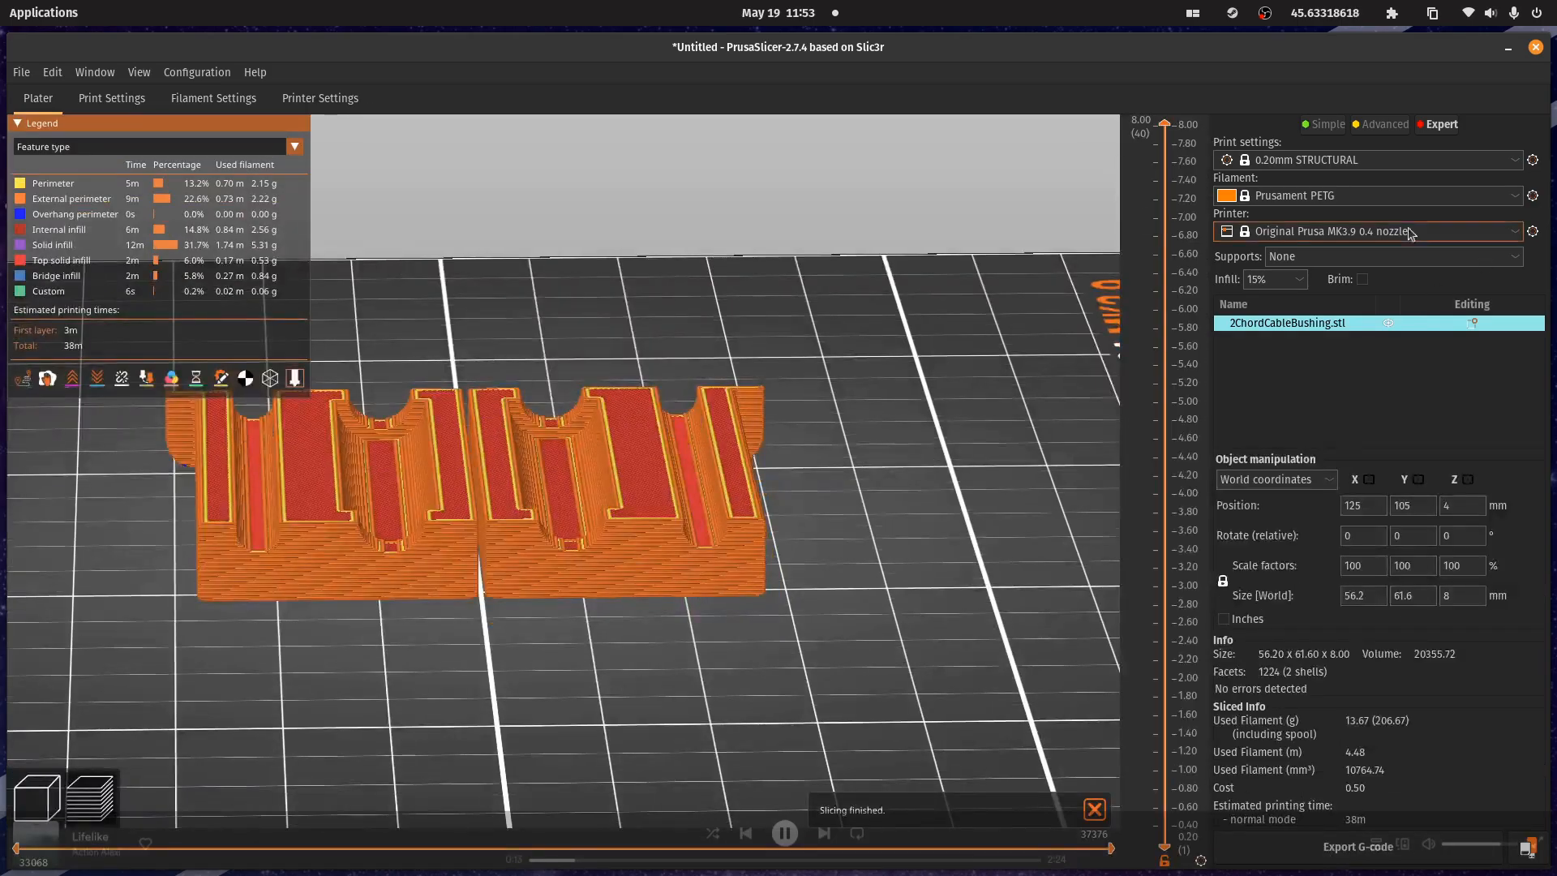
mouse_move(919, 391)
mouse_down()
mouse_move(783, 410)
mouse_move(700, 399)
mouse_move(921, 406)
mouse_up()
scroll(703, 410, down, 3)
scroll(922, 406, down, 2)
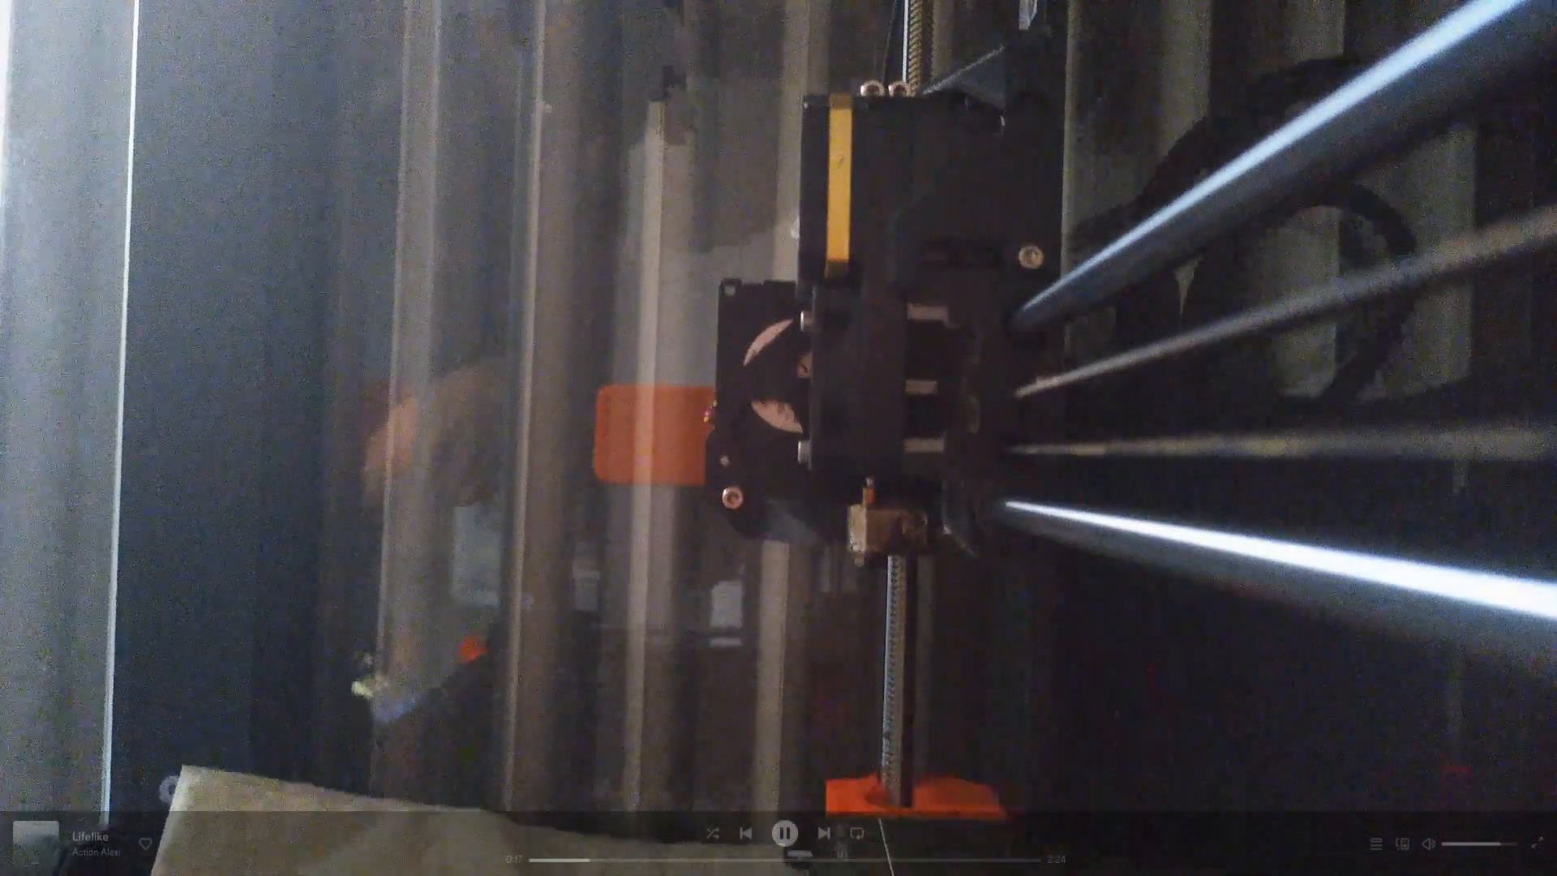
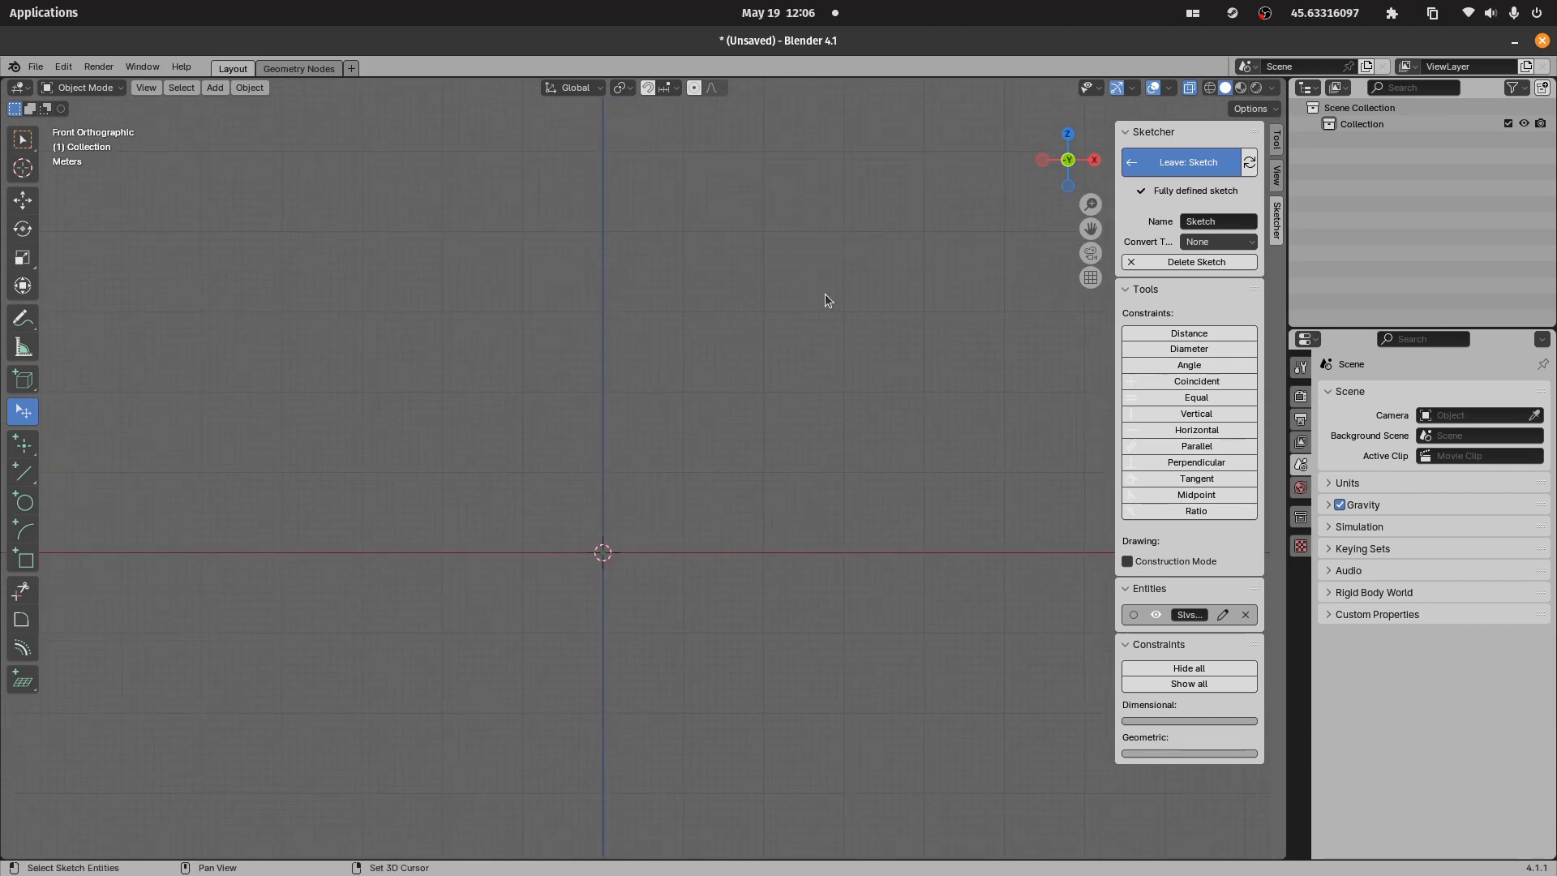
- Draw a horizontal sketch line about 66 m long from the origin along the X axis
shift+middle_drag(838, 377, 615, 452)
scroll(671, 422, down, 1)
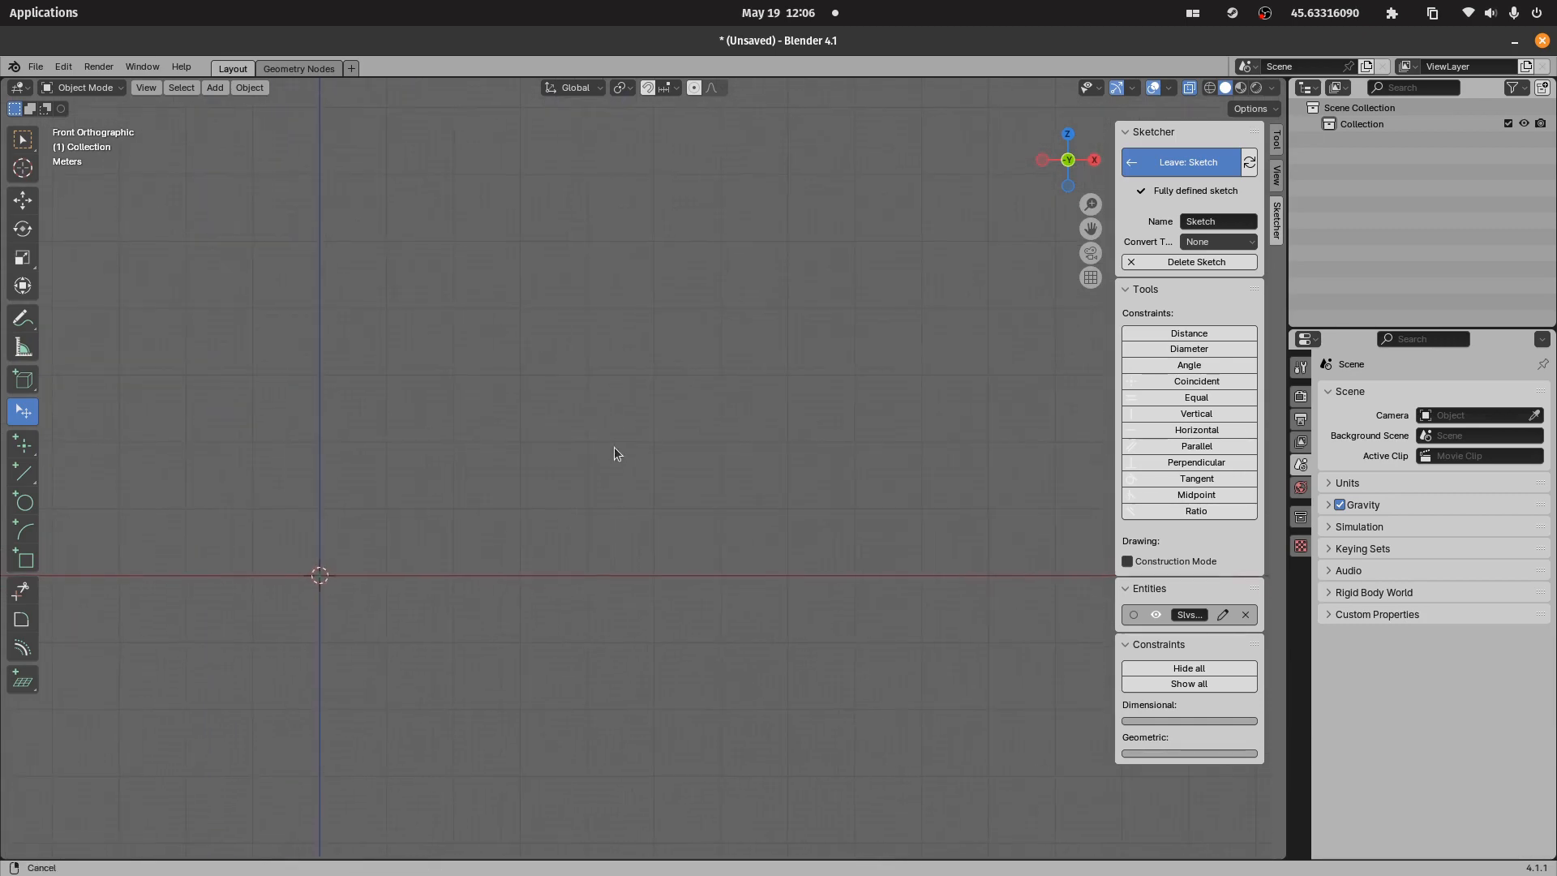
key(l)
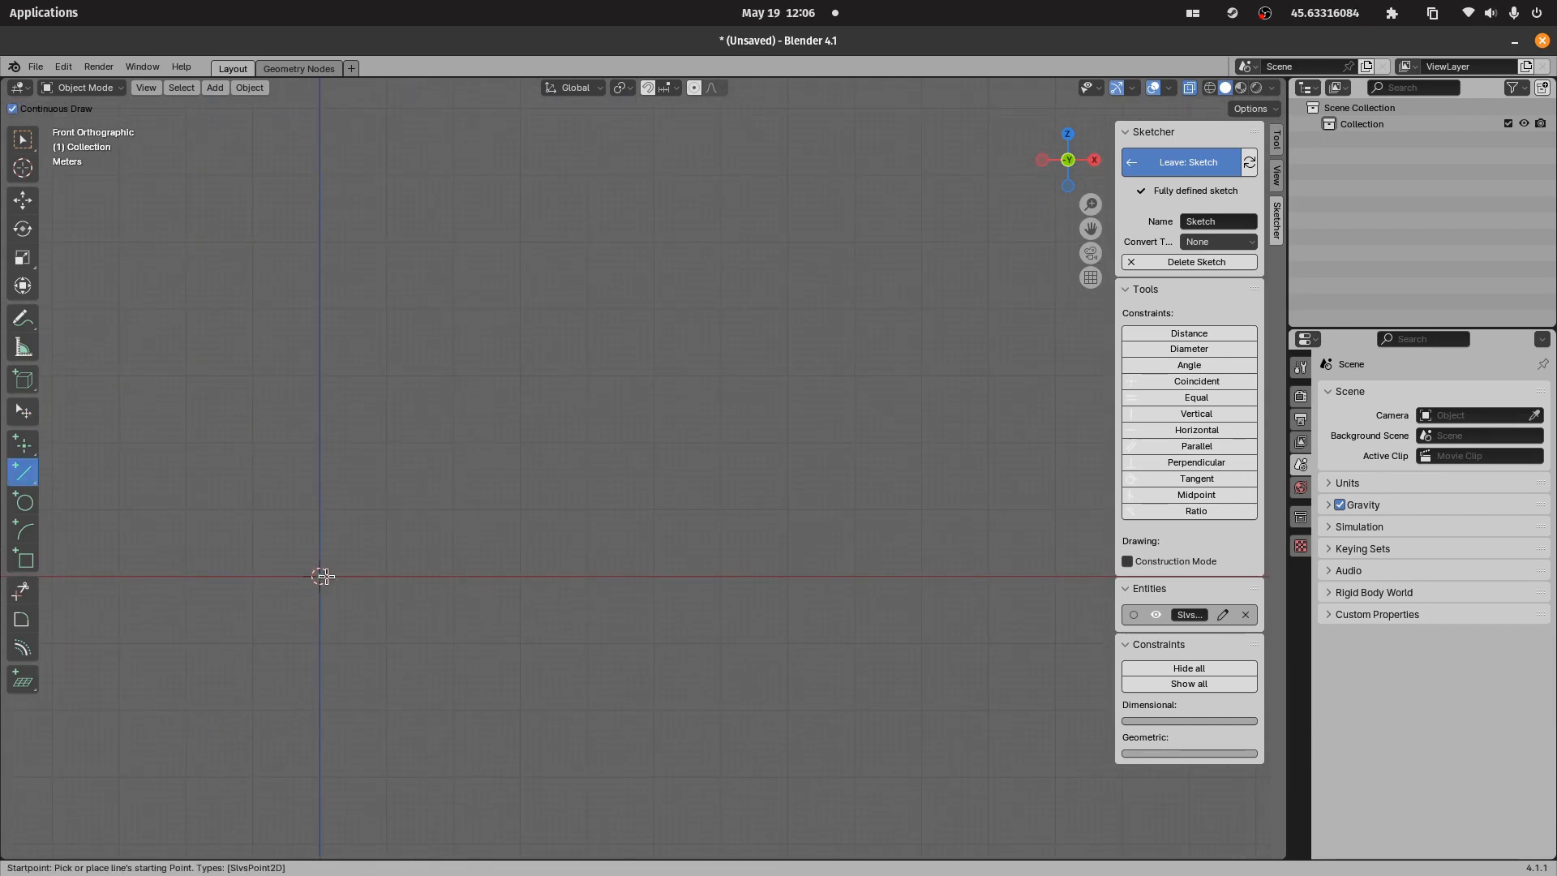
click(321, 576)
click(759, 576)
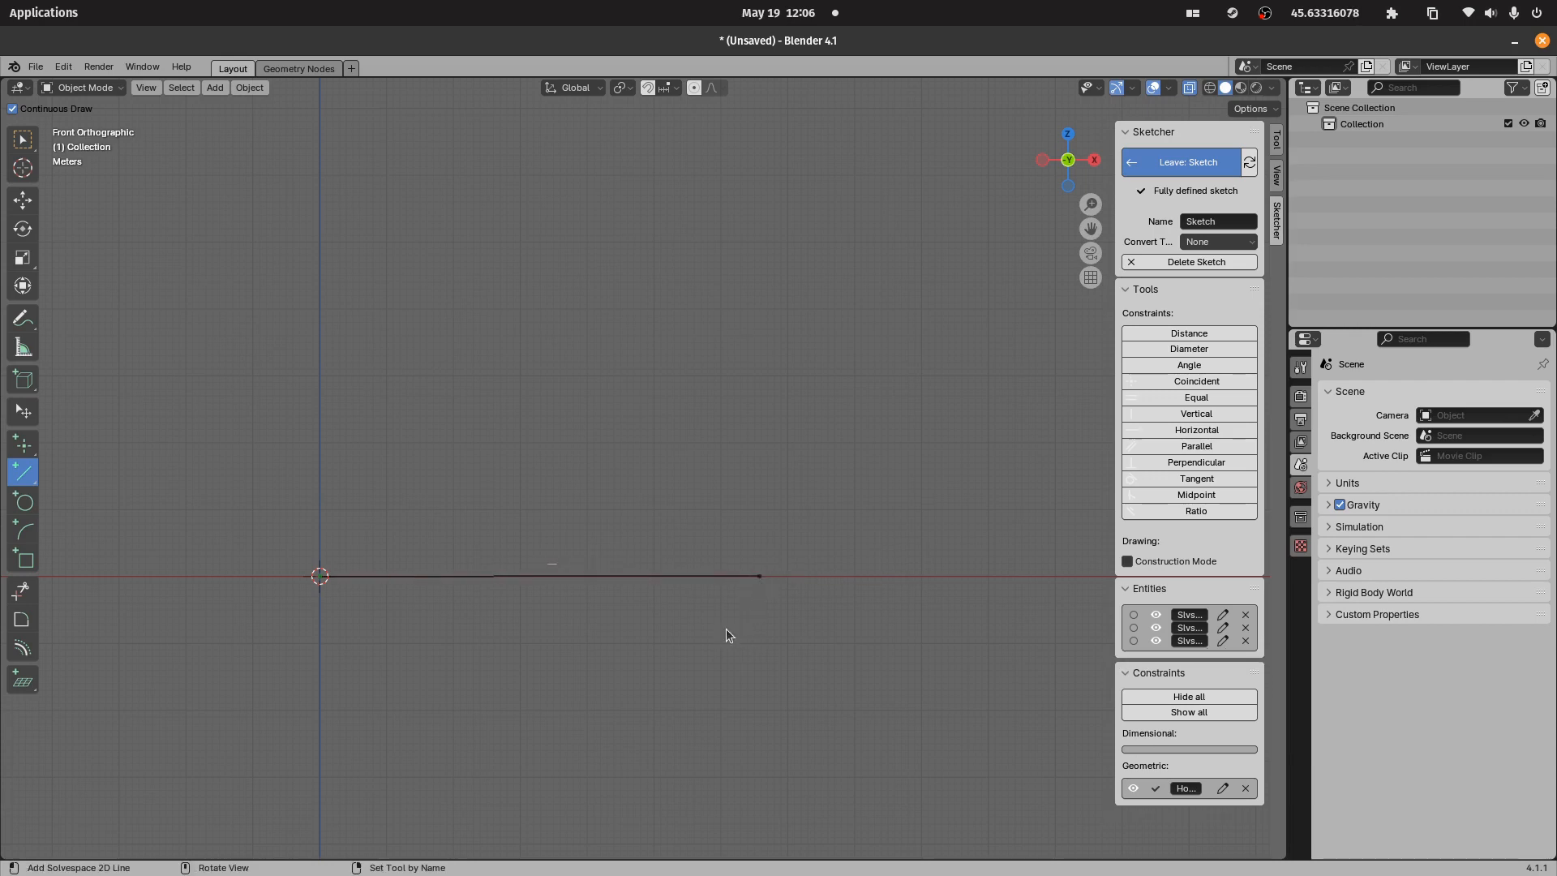
key(Escape)
- Dimension the horizontal line's length as 37 m and place the dimension below the line
click(530, 595)
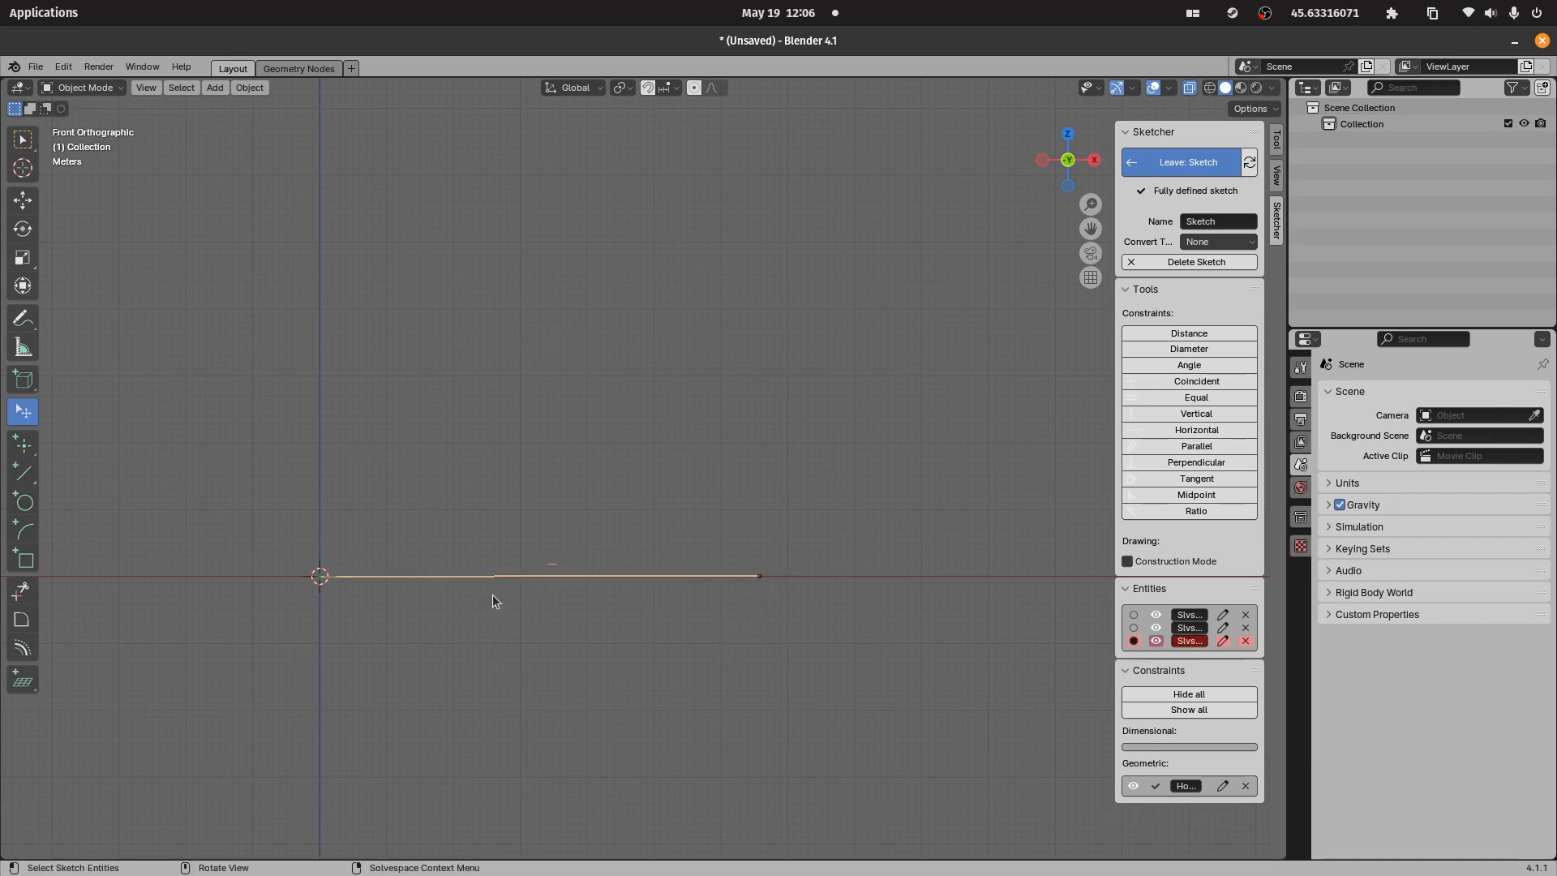
key(d)
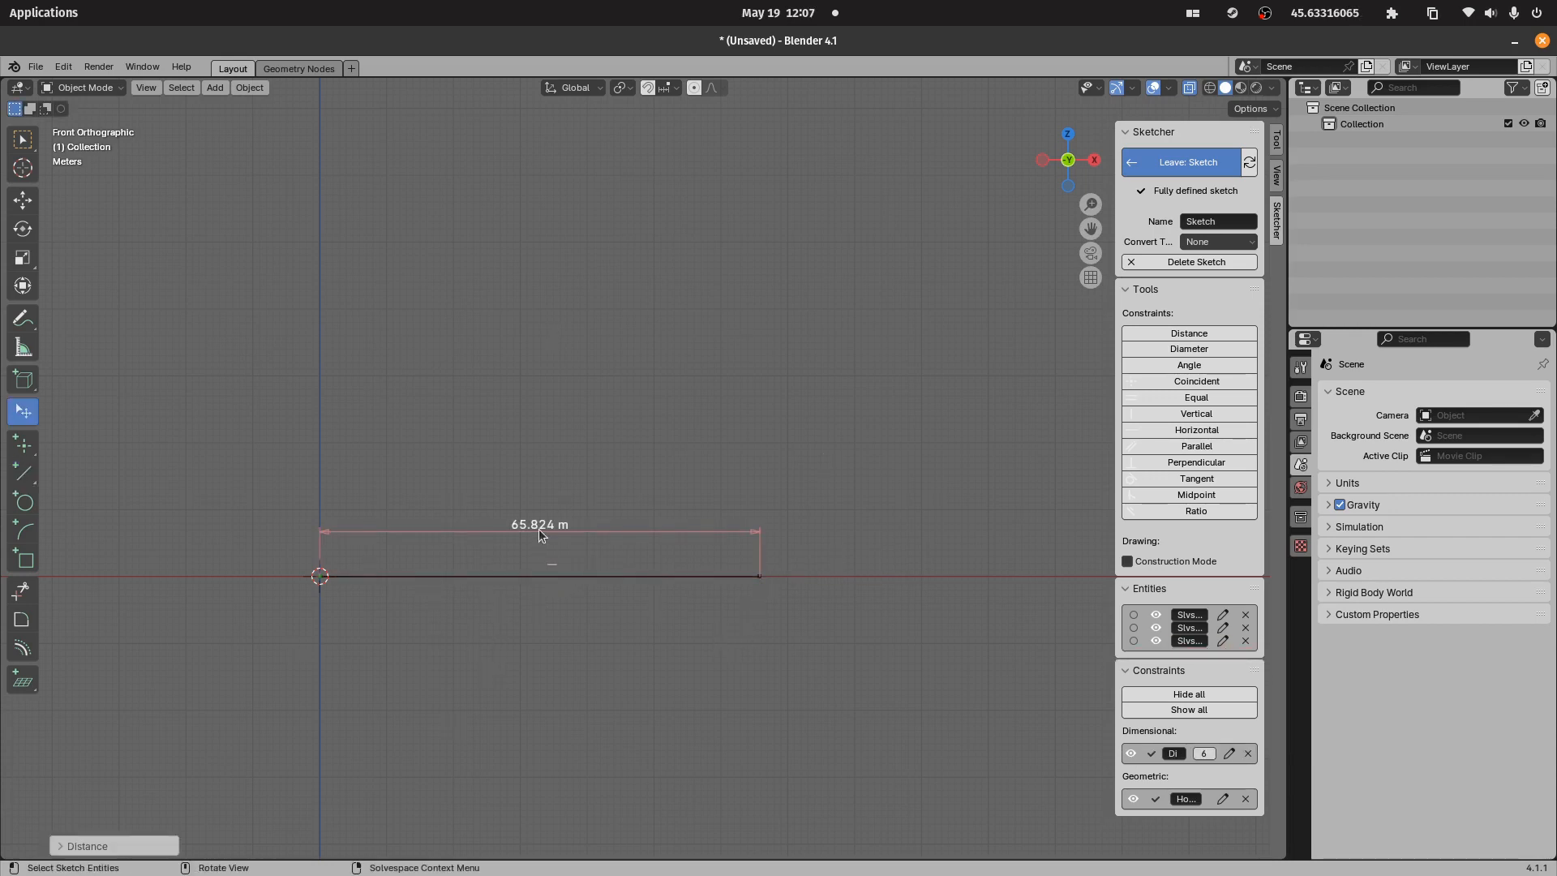
right_click(539, 528)
click(508, 571)
text(37)
key(Return)
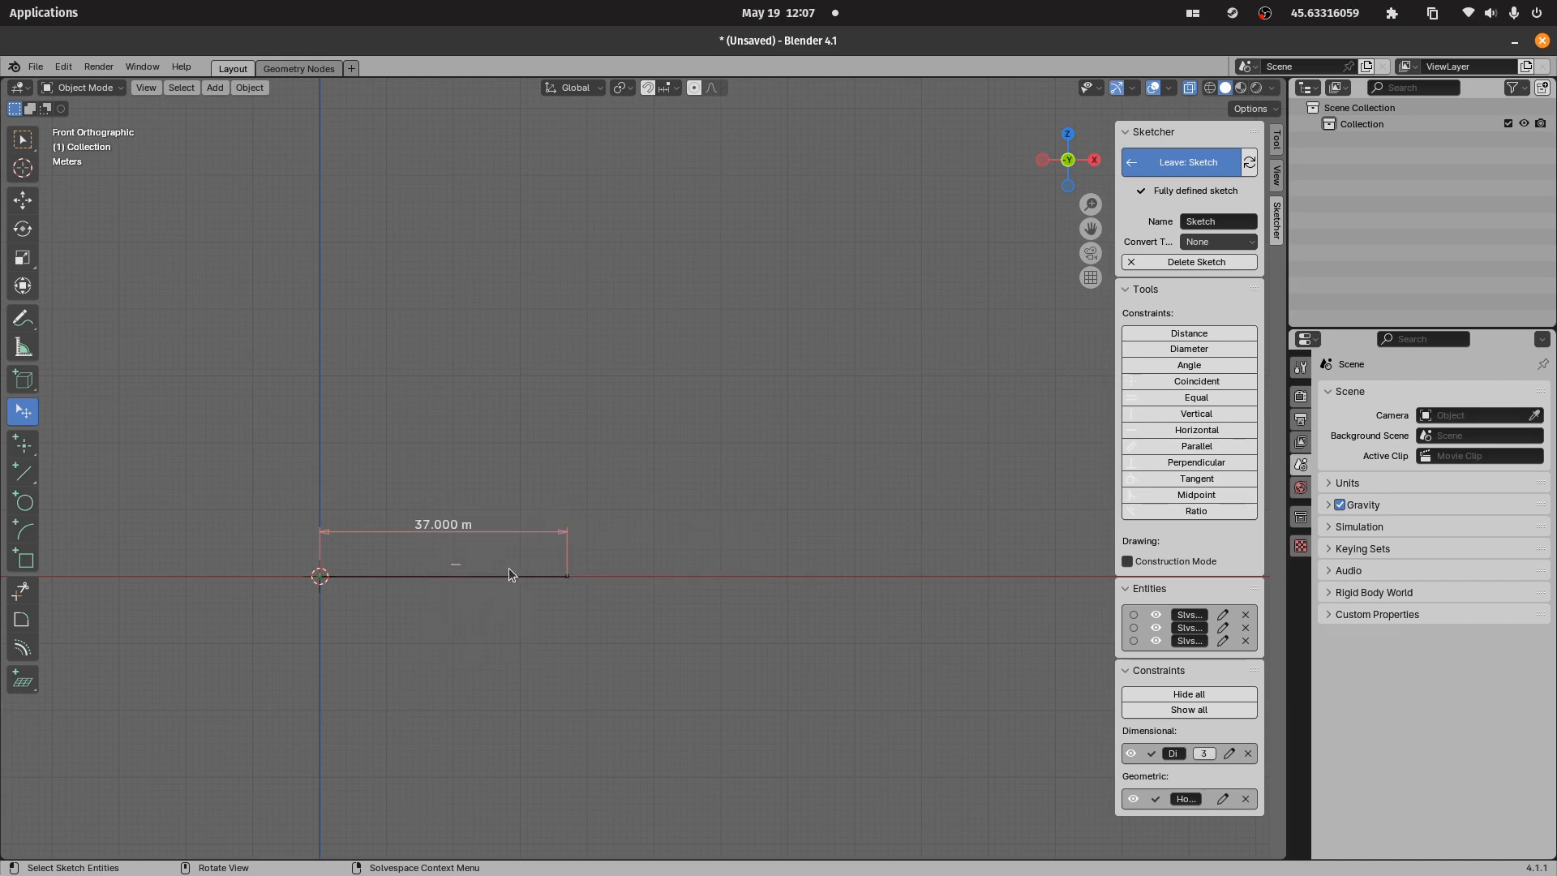
shift+middle_drag(347, 502, 465, 445)
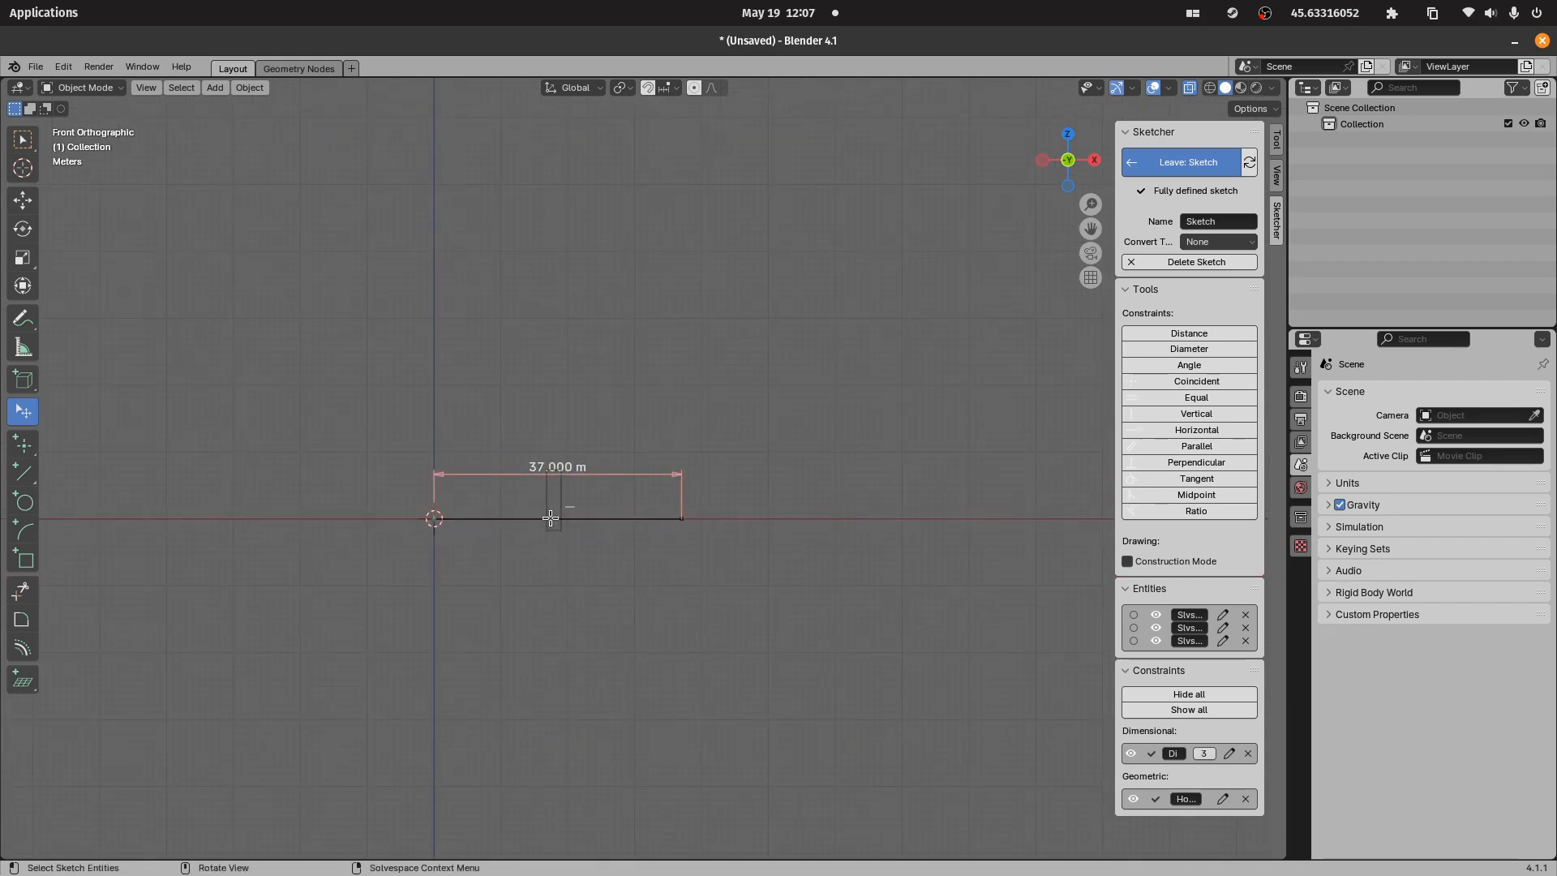
drag(561, 467, 545, 561)
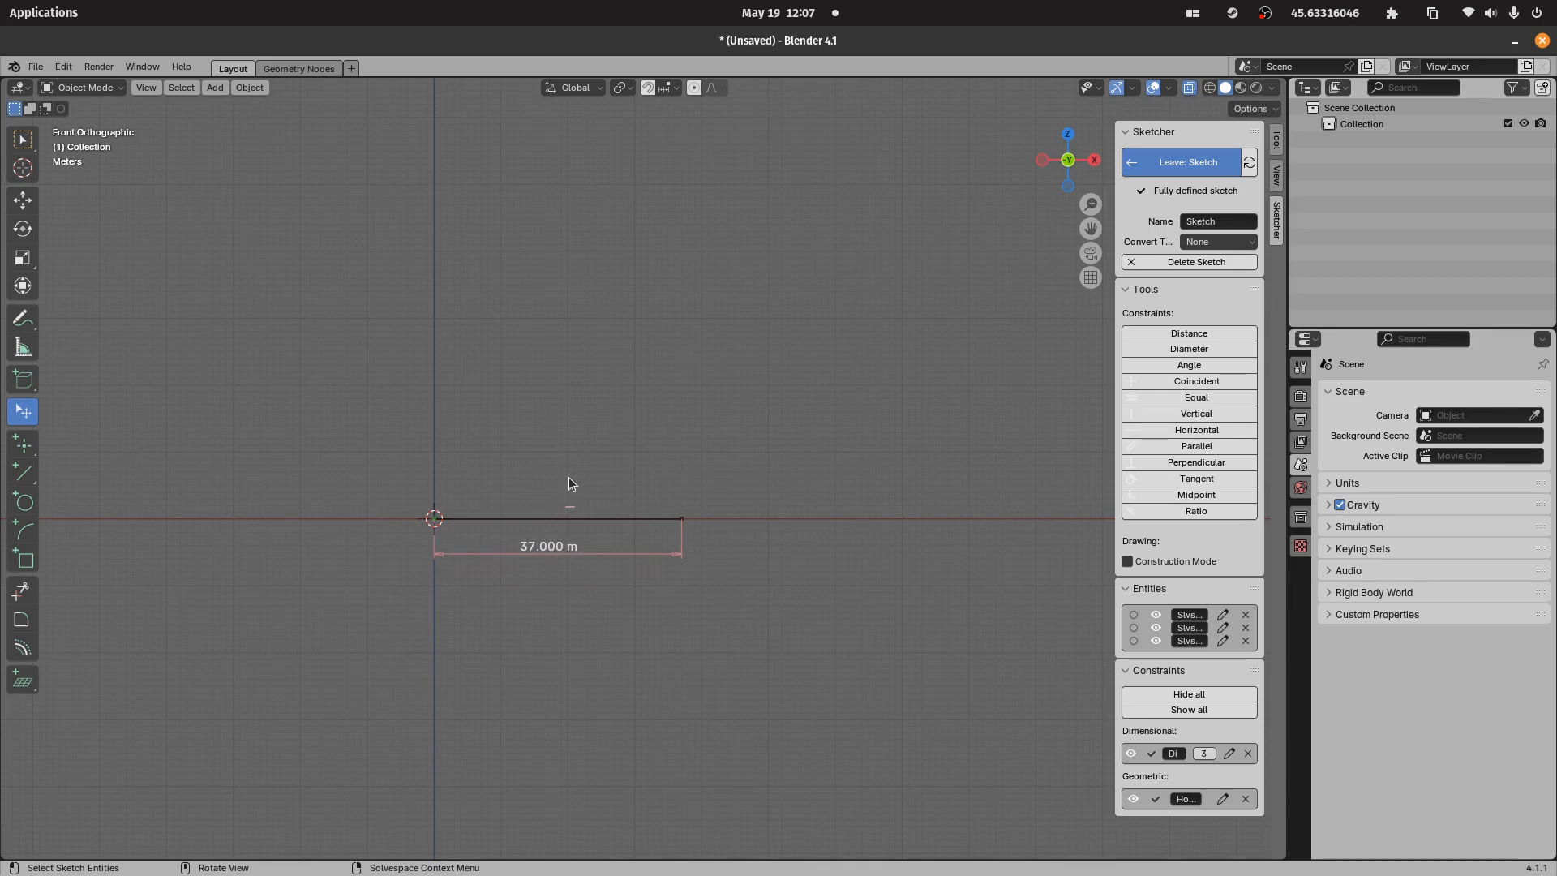
- Draw the two short vertical lines and the upper horizontal line to close a thin rectangle above the 37 m line
scroll(602, 464, up, 2)
shift+middle_drag(604, 462, 654, 497)
scroll(637, 498, up, 1)
key(l)
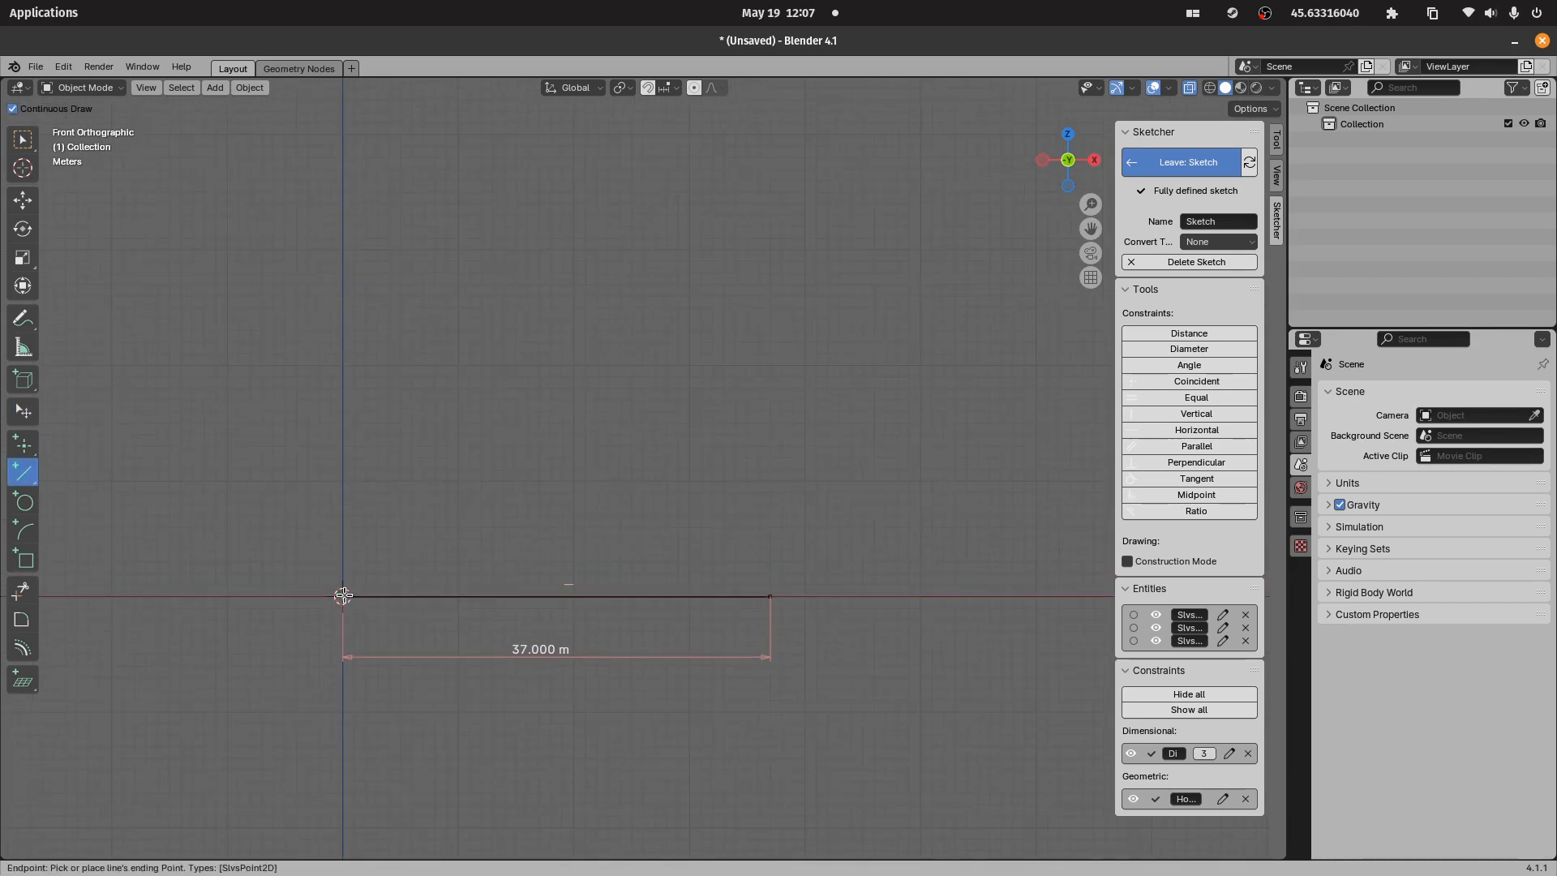
click(343, 597)
click(341, 573)
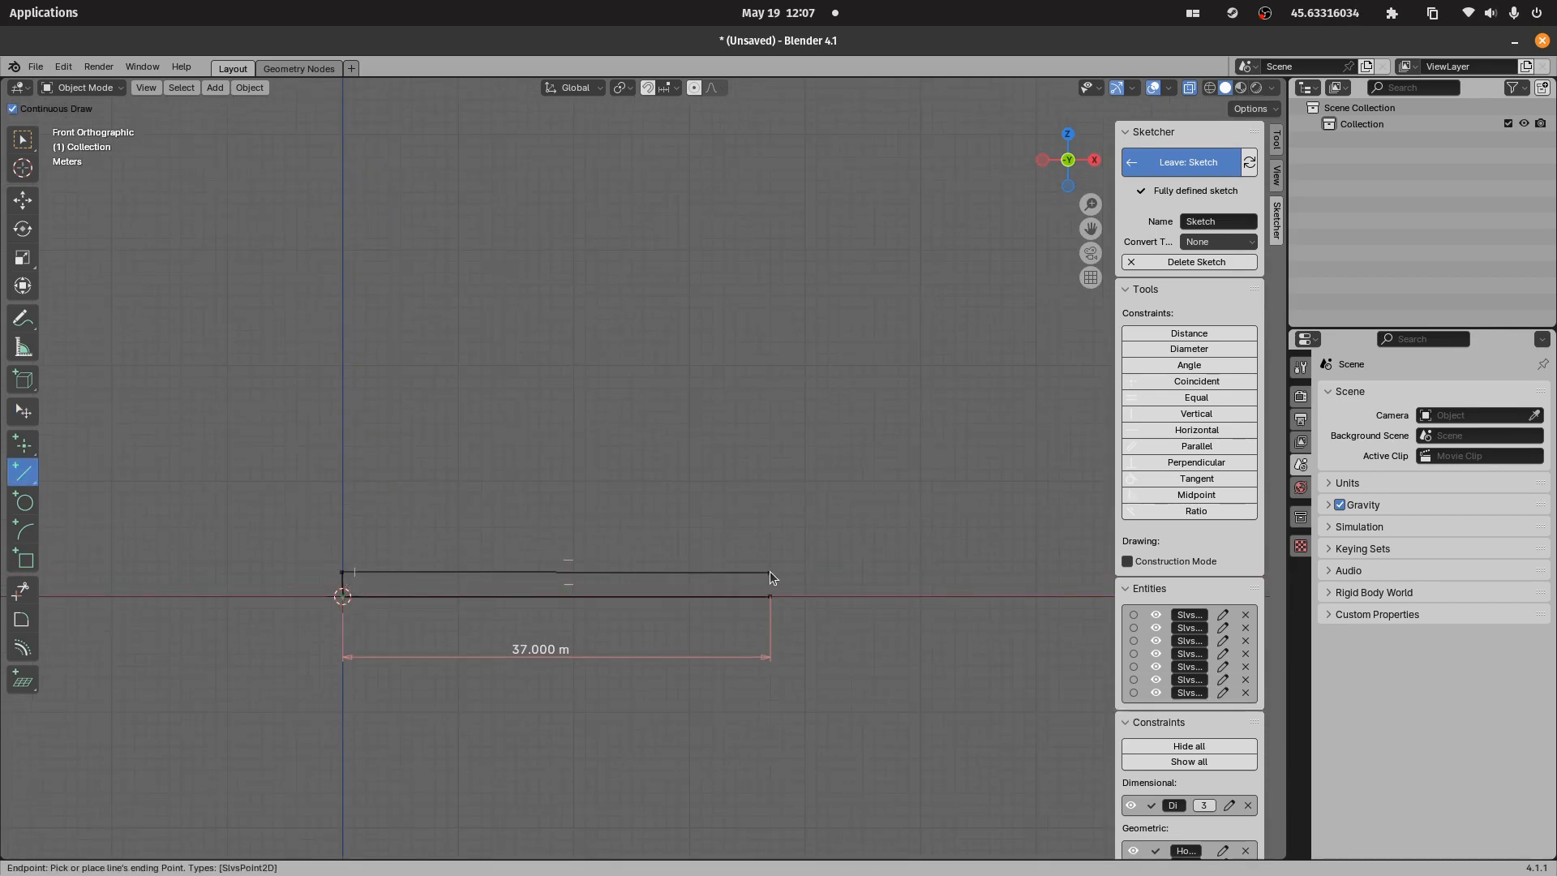
click(770, 573)
click(768, 594)
key(Escape)
scroll(620, 562, up, 4)
scroll(567, 693, down, 2)
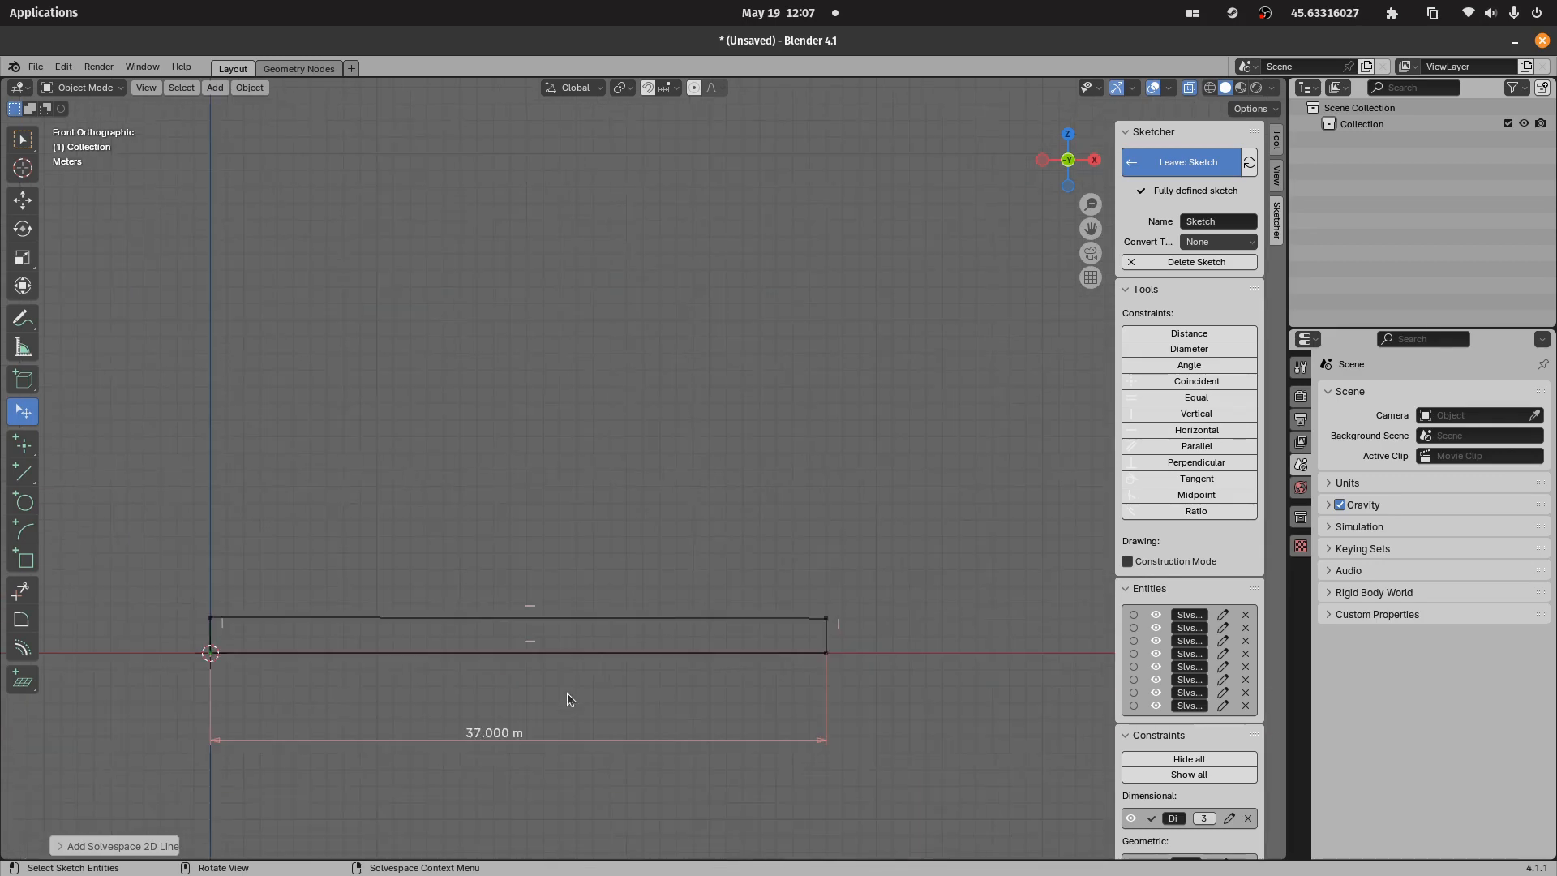
- Dimension the height of the thin rectangle's short vertical line at the origin as 1.25 m with a vertical distance constraint
click(574, 617)
click(599, 707)
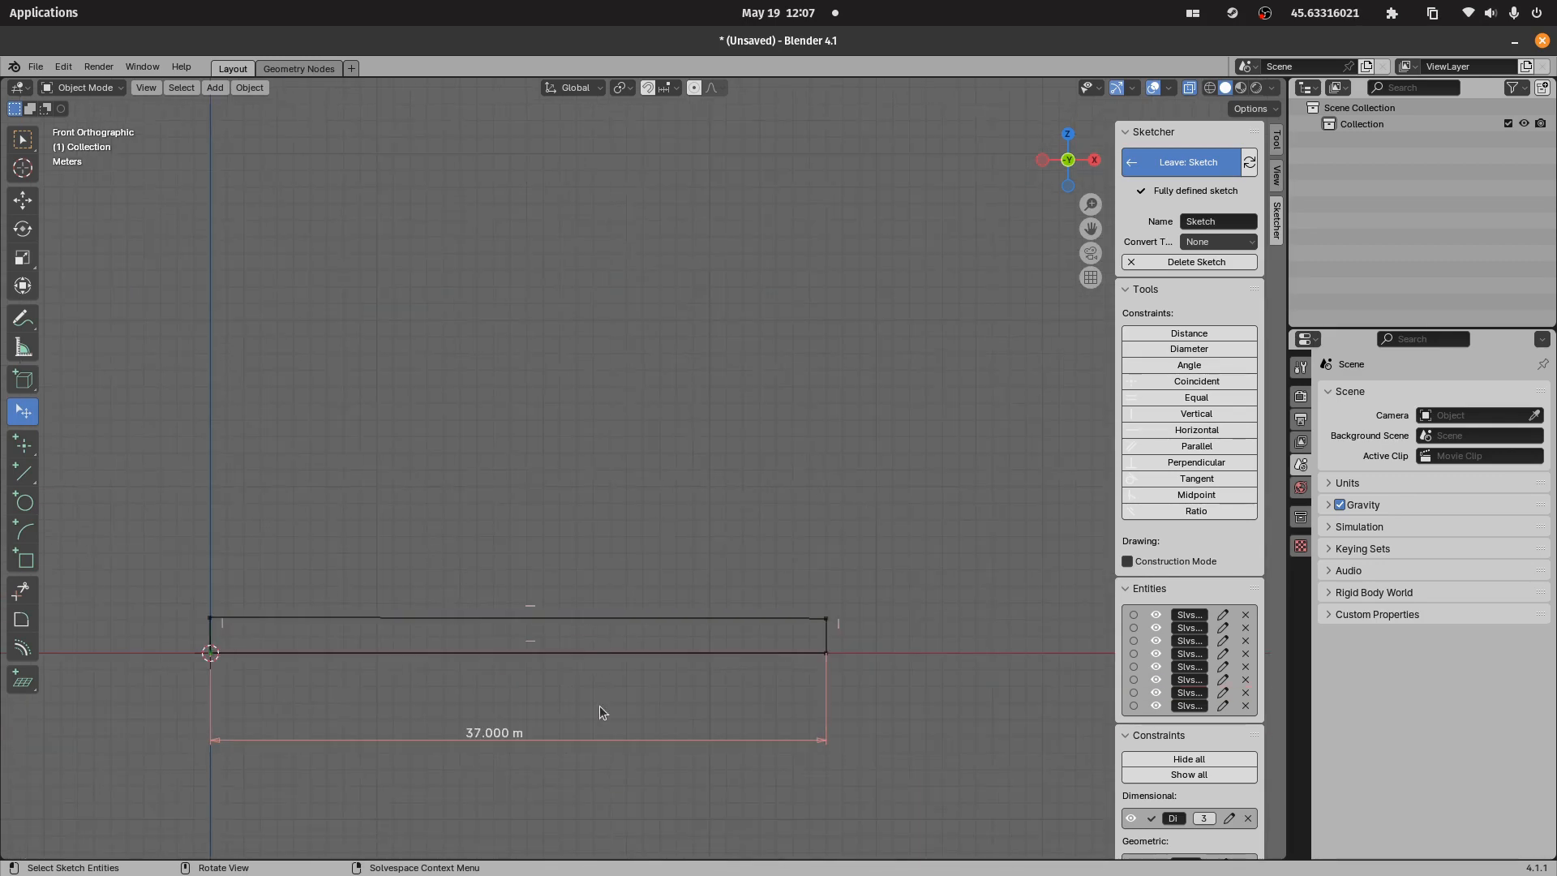
right_click(820, 636)
shift+middle_drag(142, 528, 451, 545)
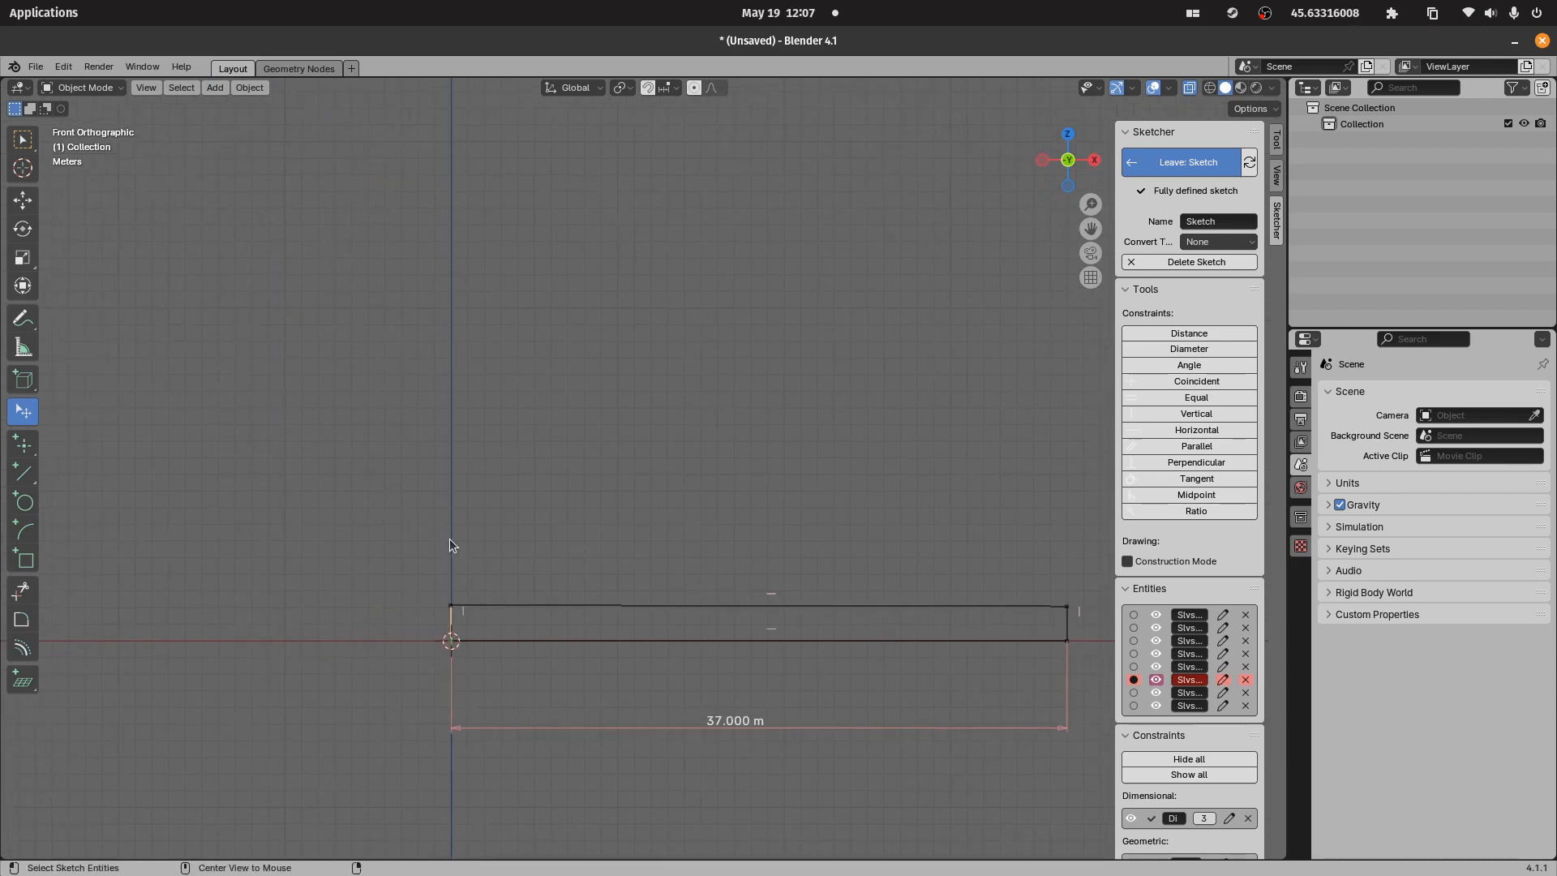
key(alt+v)
click(410, 614)
click(411, 613)
text(1.25)
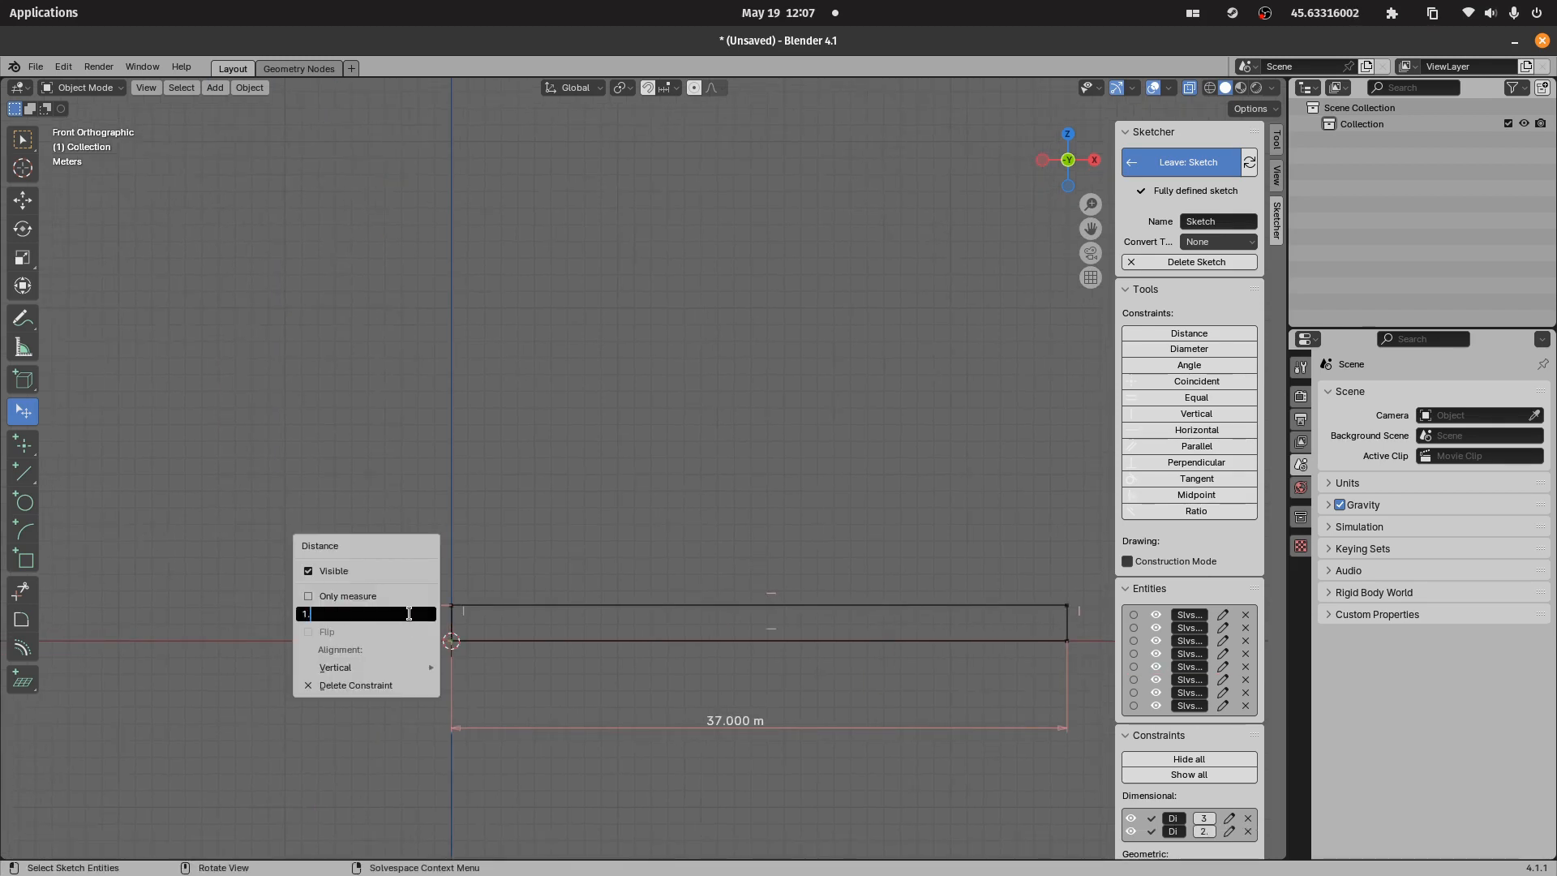
key(Return)
- Draw a sloped line about 49 m long, rising from the rectangle's upper corner above the origin
shift+middle_drag(663, 476, 616, 493)
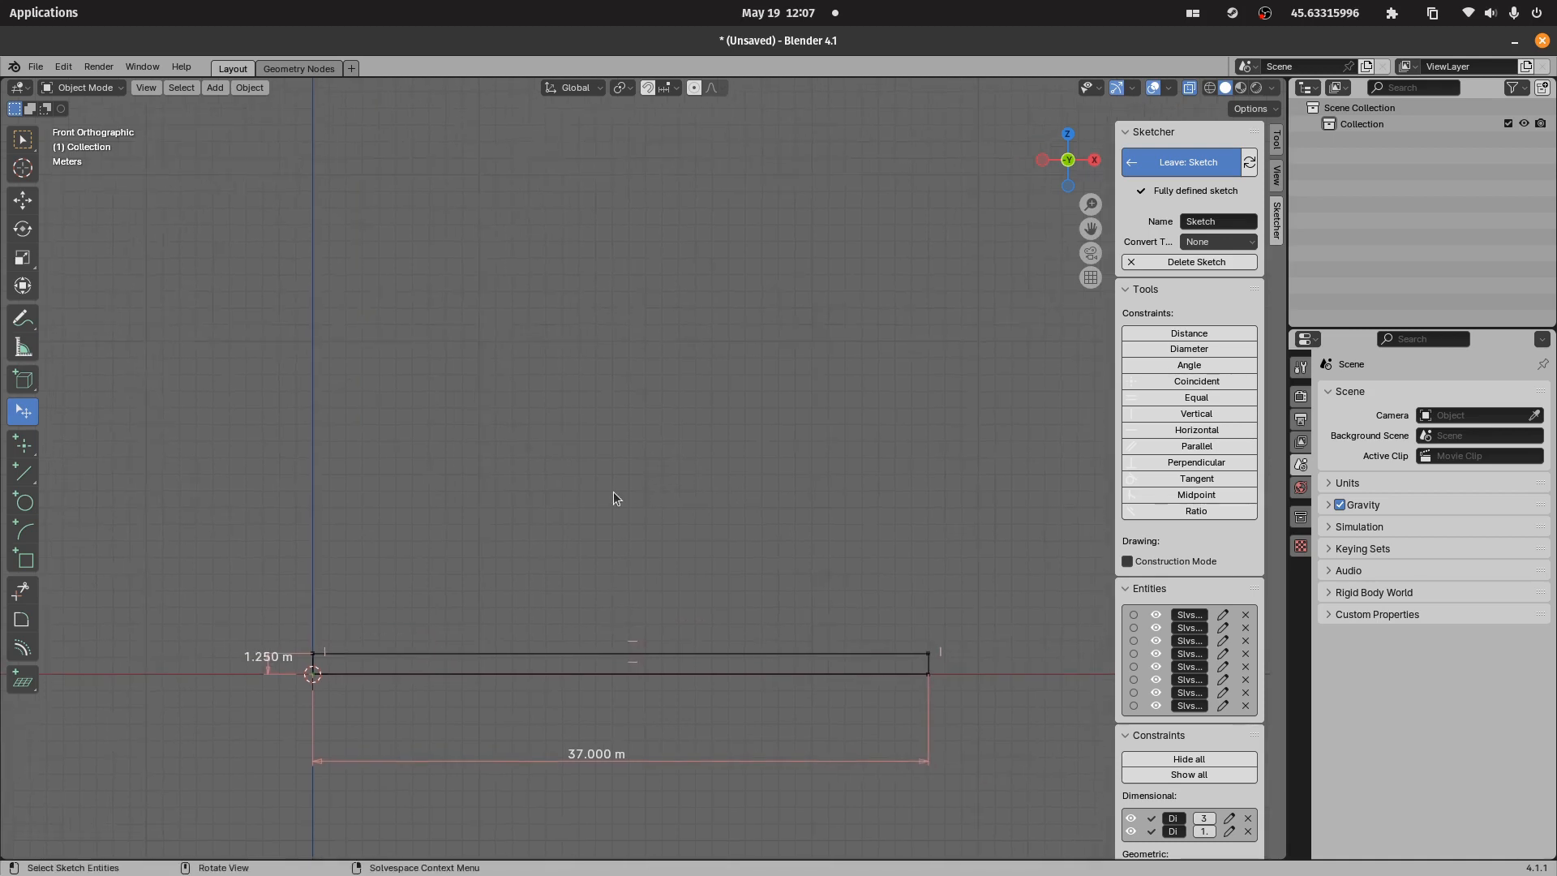
key(l)
click(311, 652)
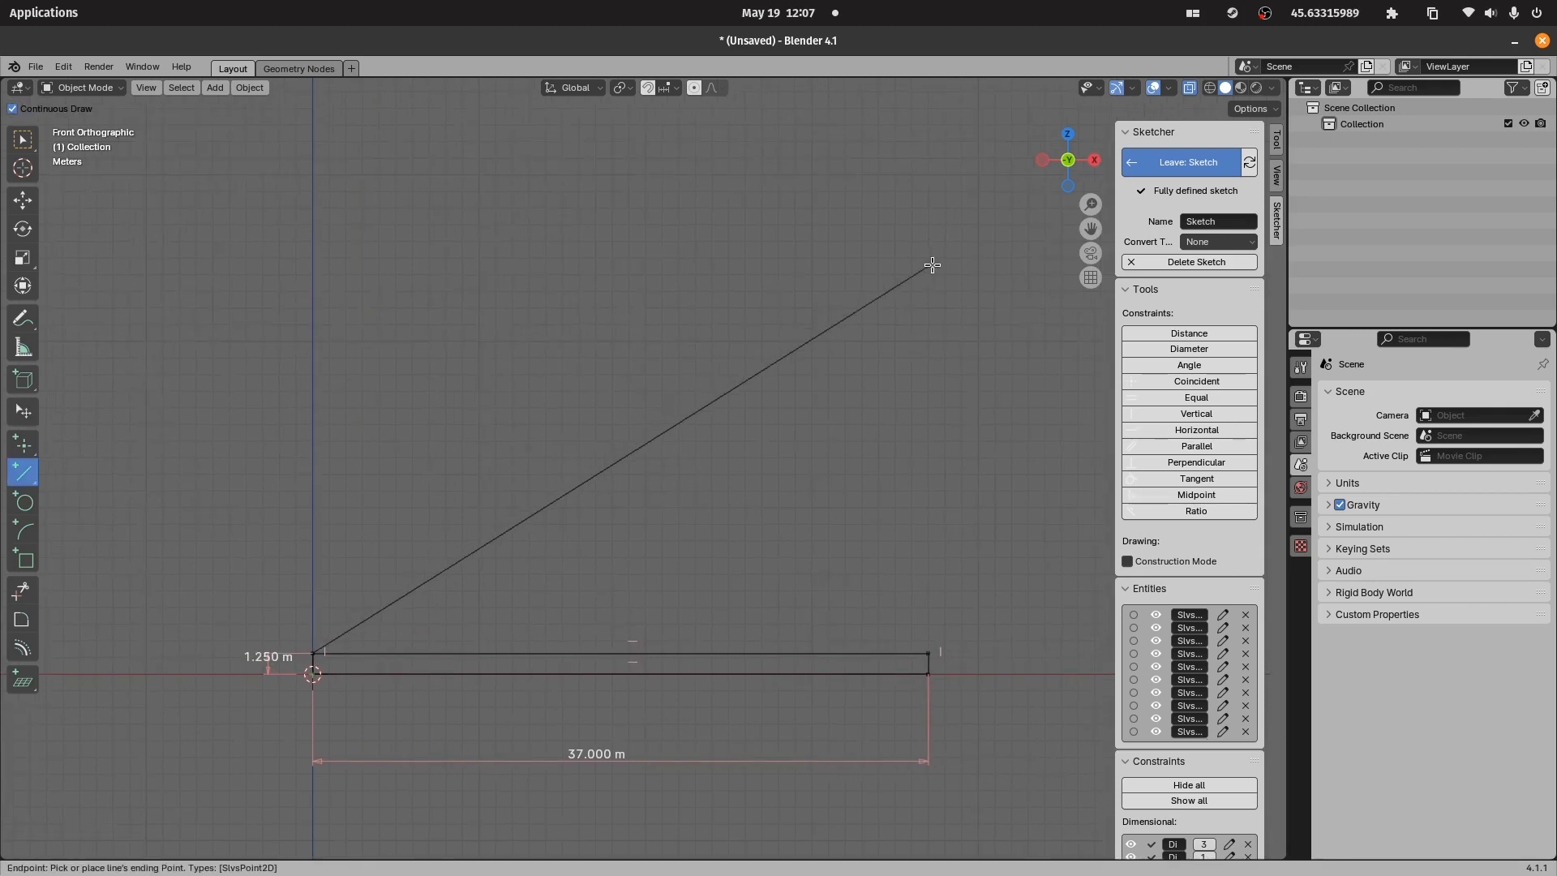
click(1013, 224)
key(Escape)
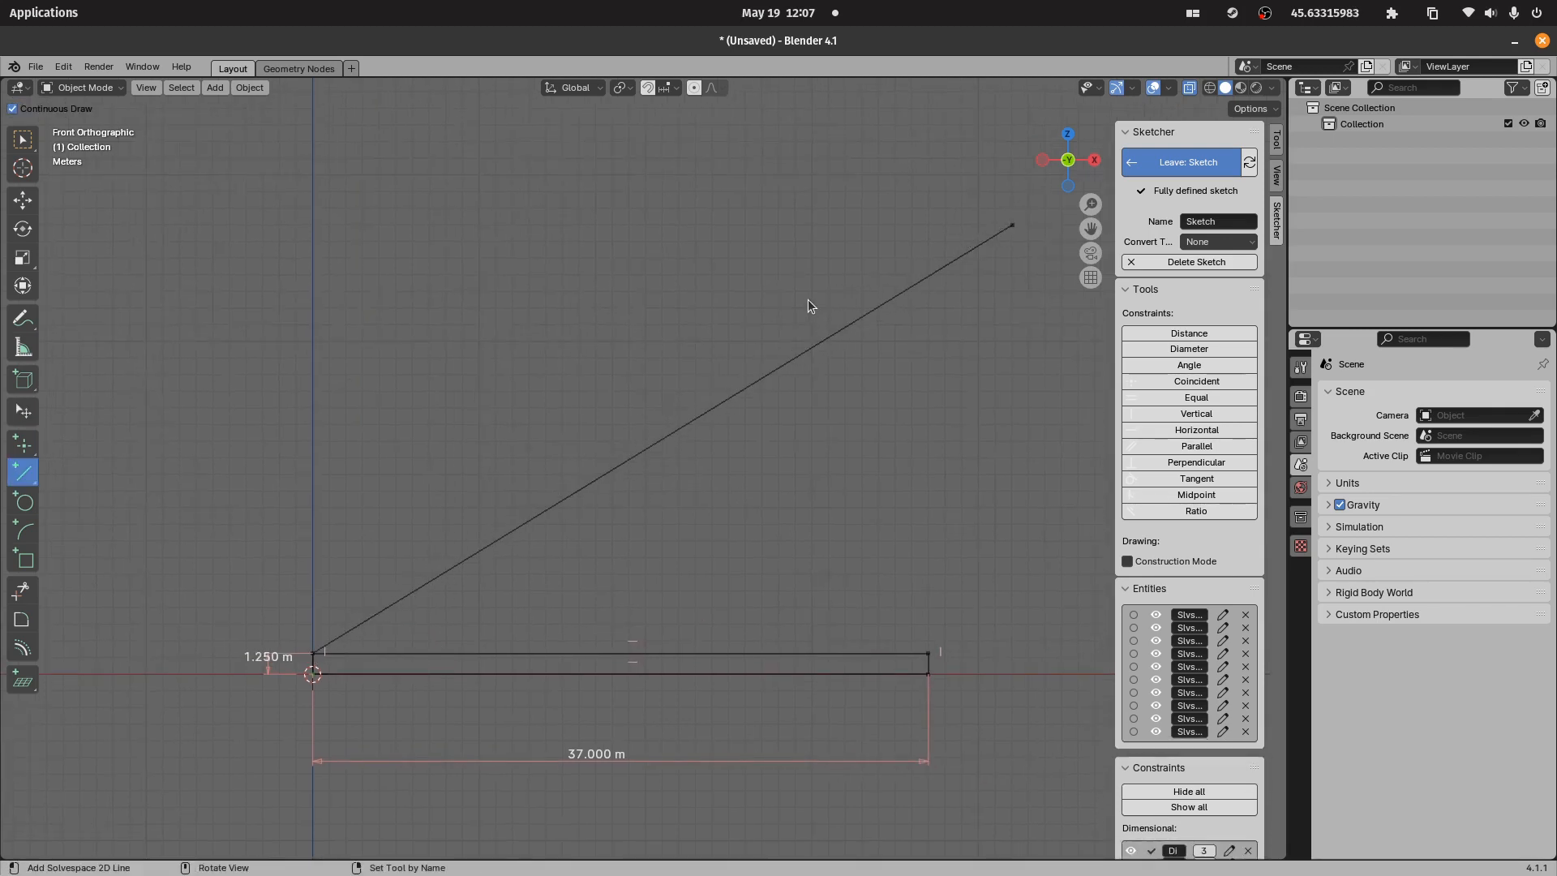
- Constrain the angle between the sloped line and the rectangle's upper line to 27°
click(562, 502)
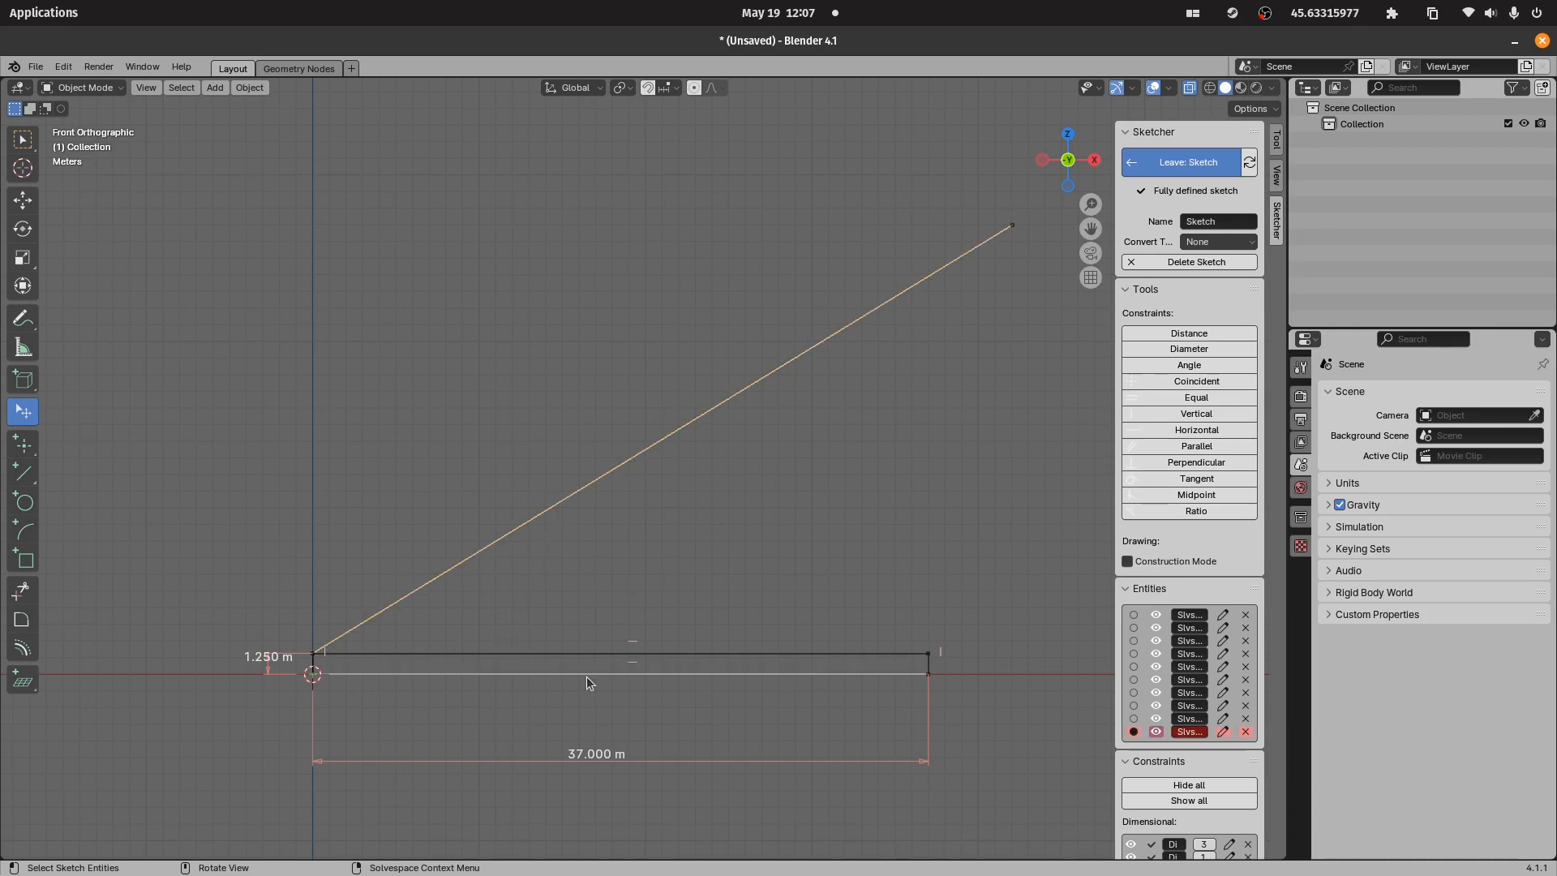
shift+click(558, 652)
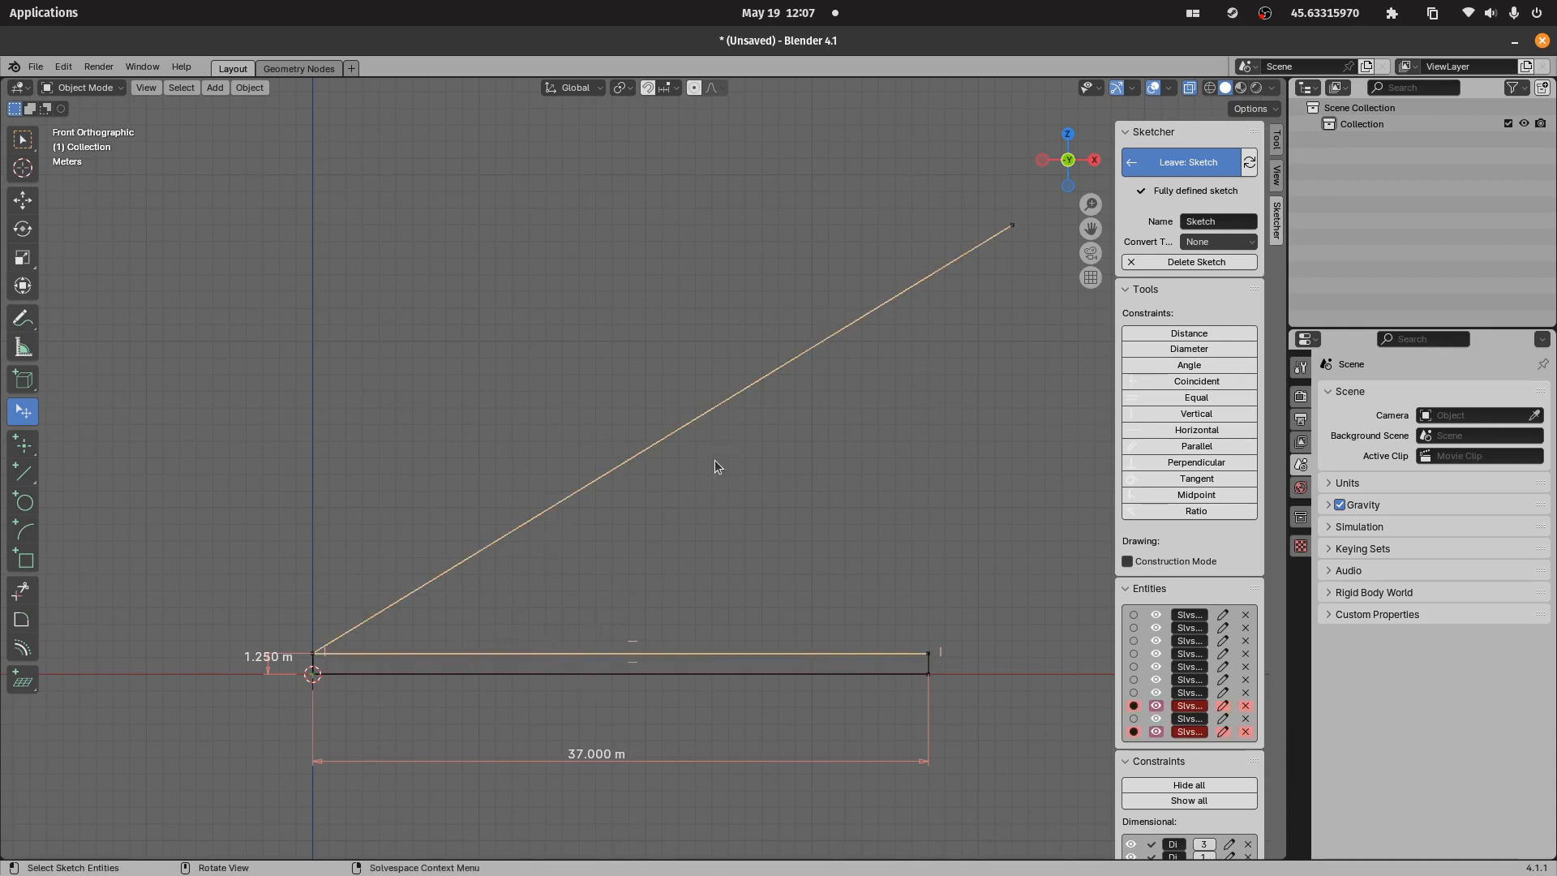
click(1188, 364)
right_click(415, 640)
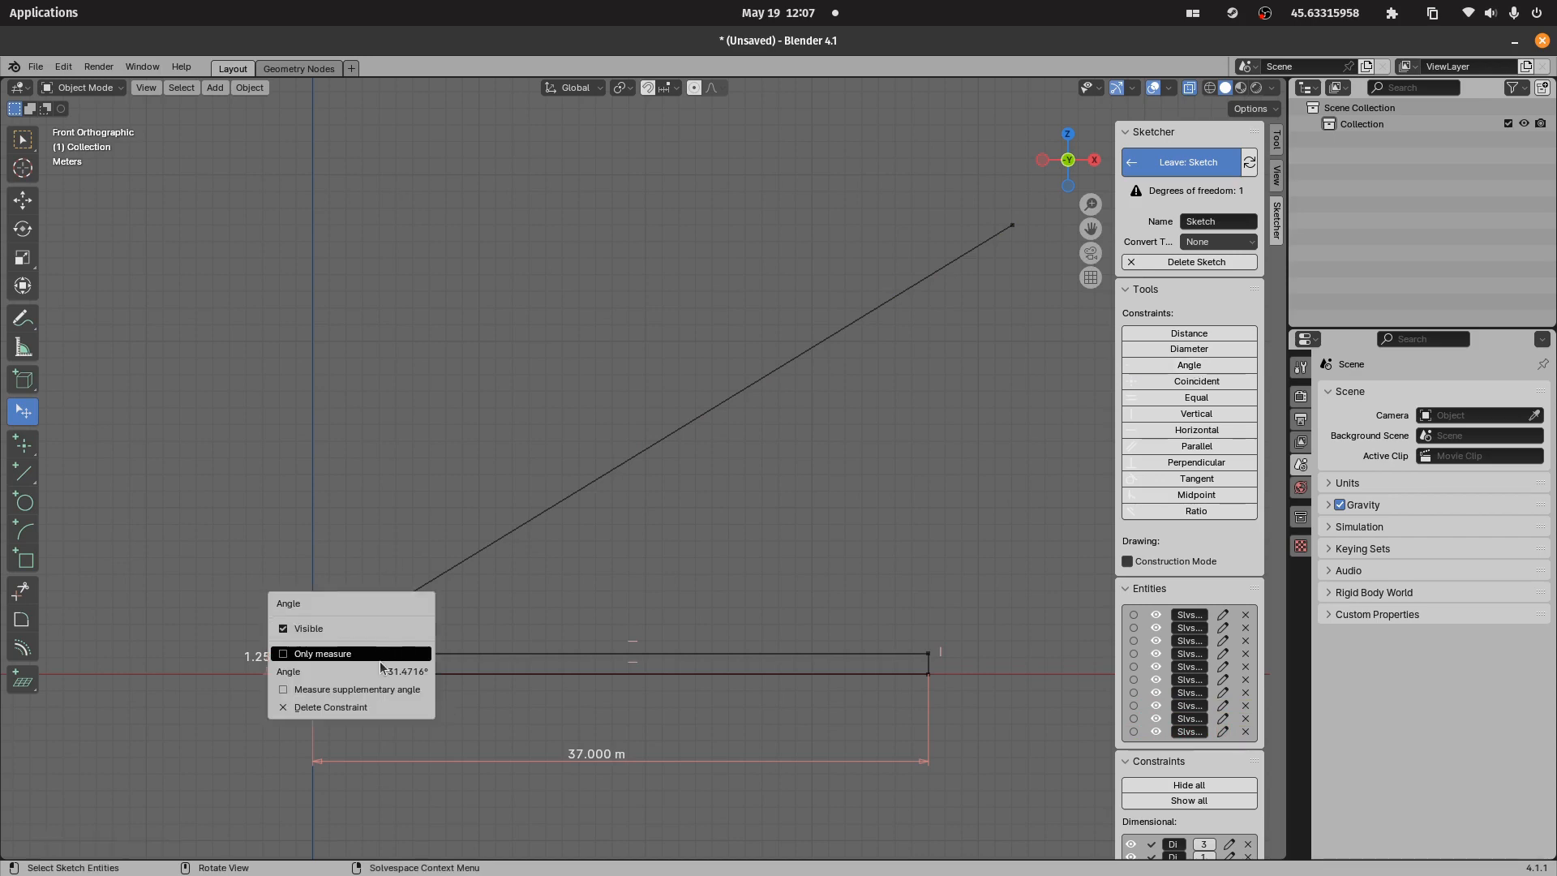
click(349, 671)
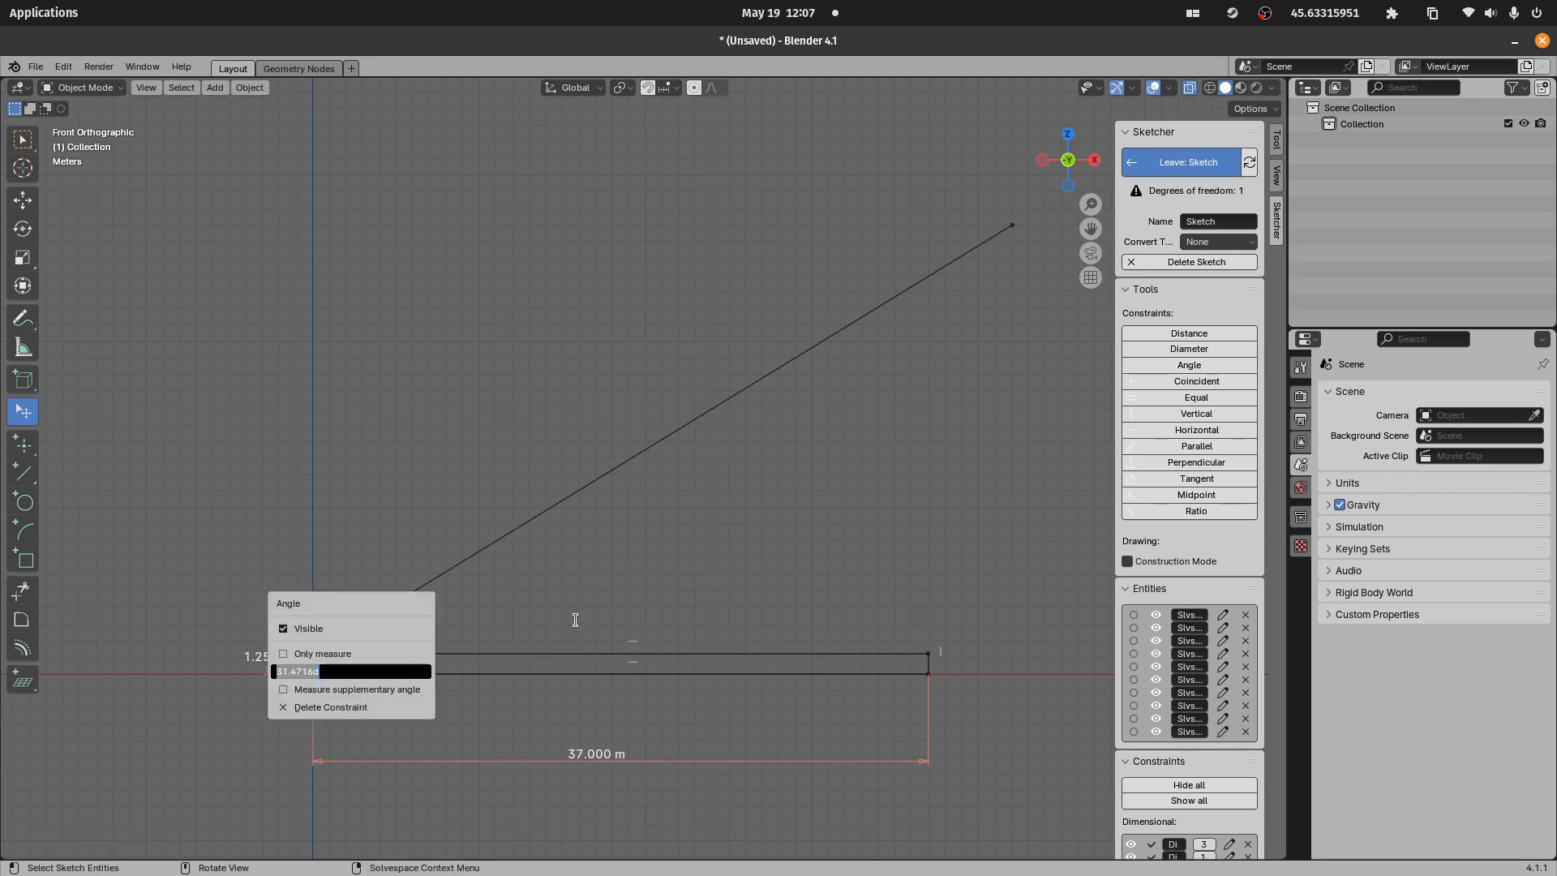
text(27)
key(Return)
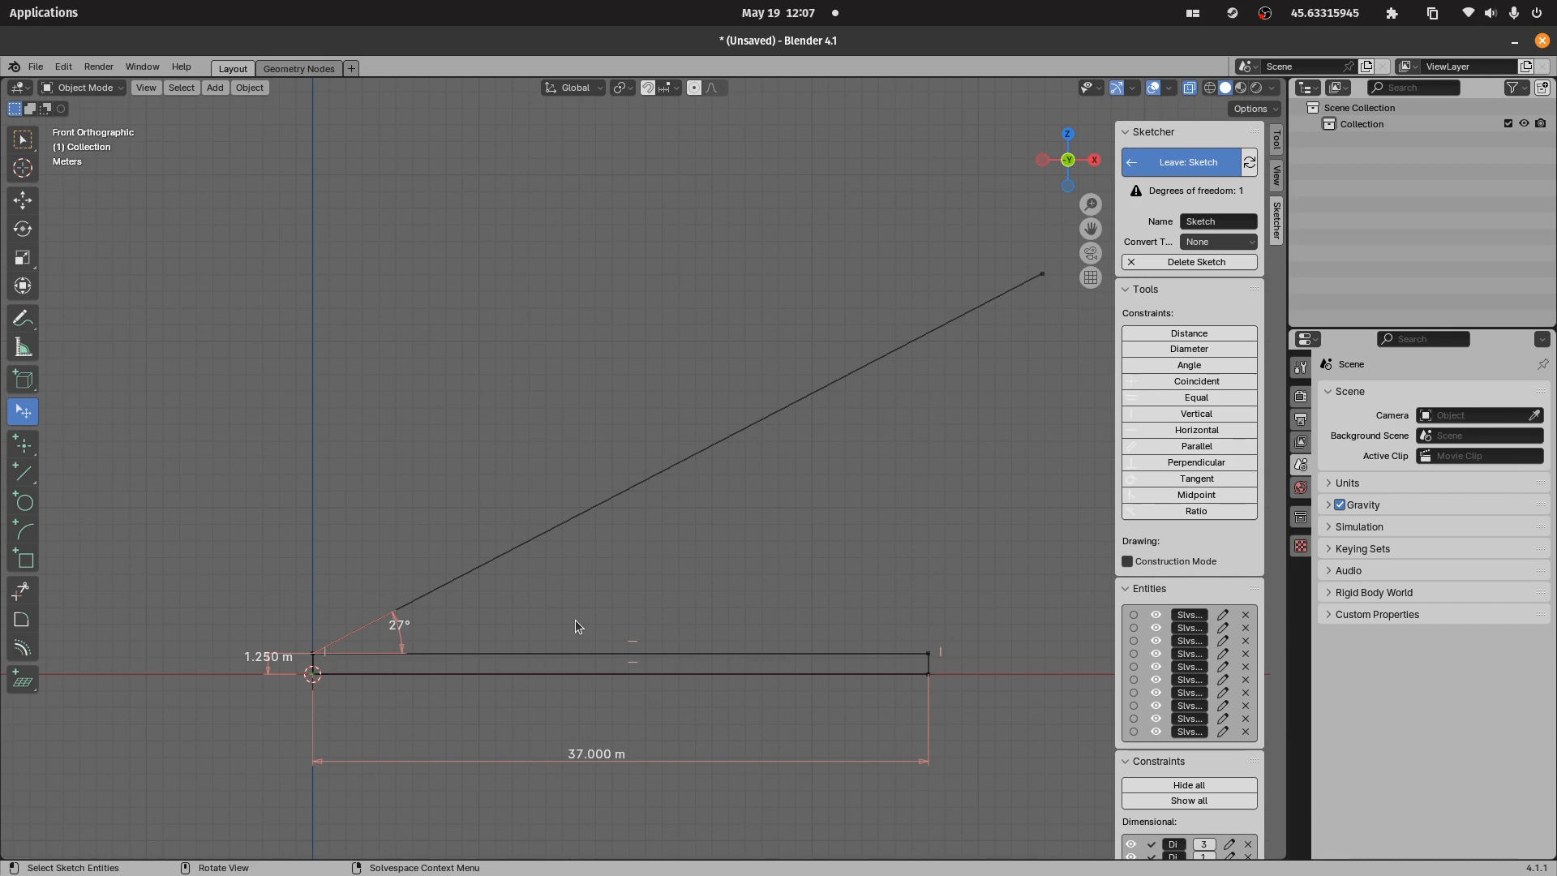
- Dimension the sloped line's length as 47 m
shift+middle_drag(794, 459, 423, 501)
shift+middle_drag(842, 415, 1010, 405)
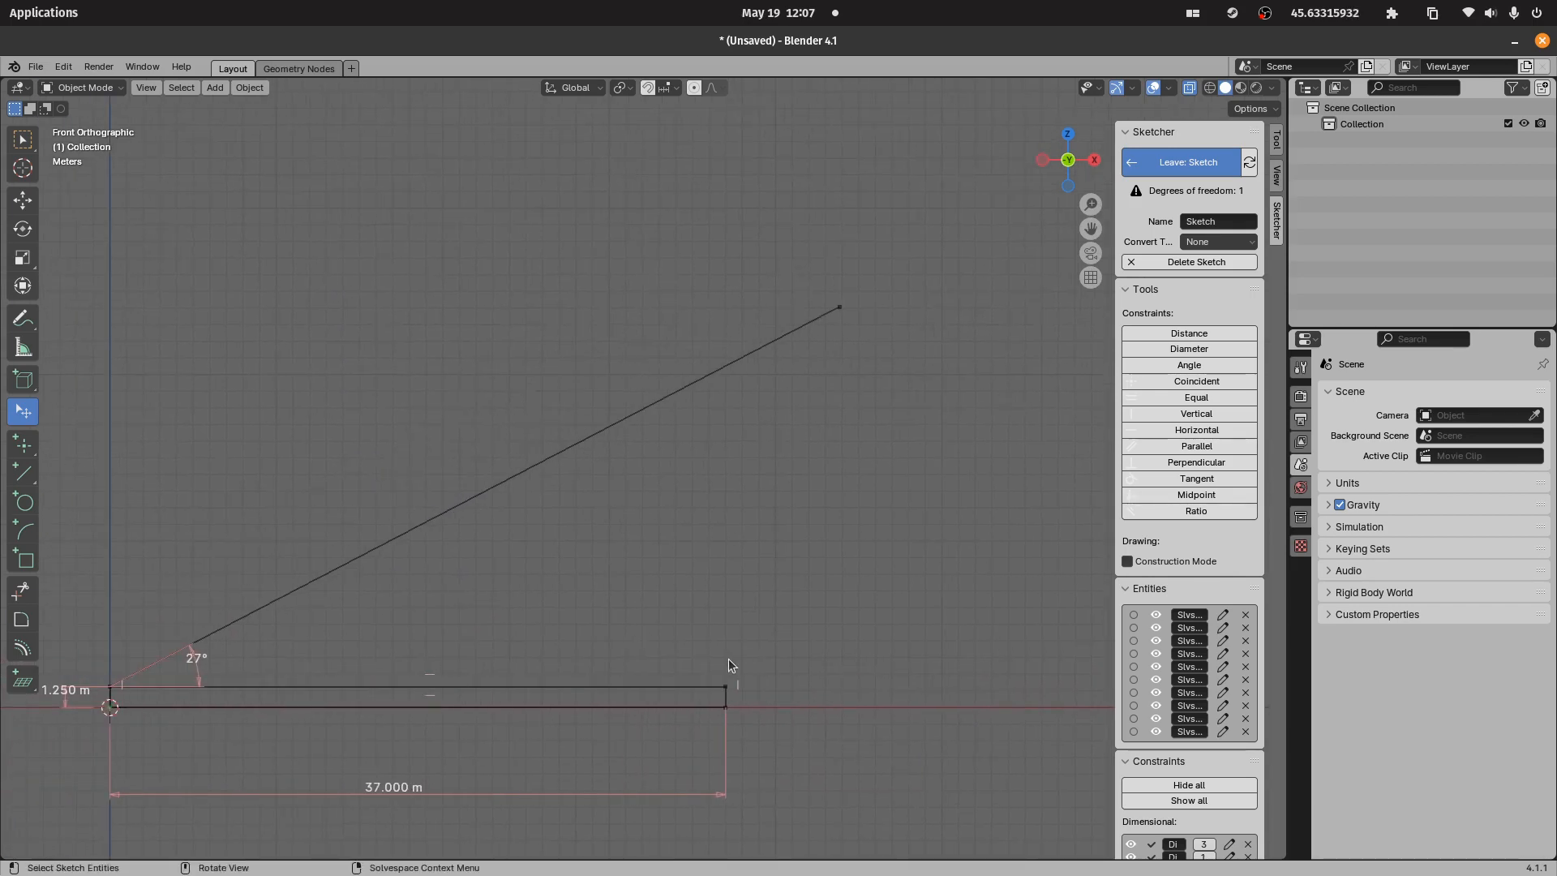
click(433, 520)
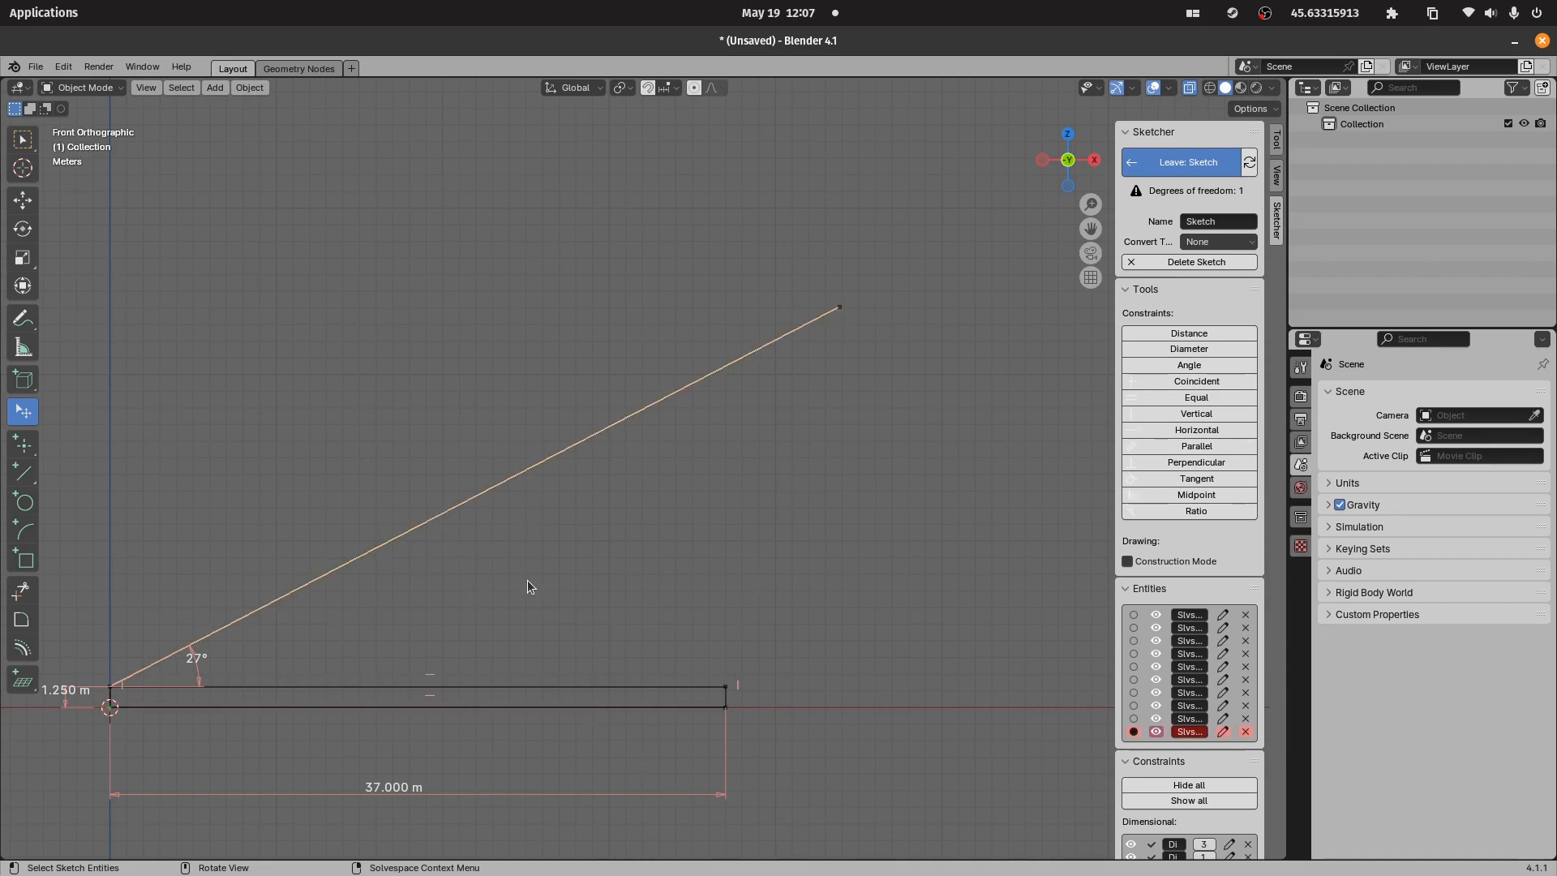
key(alt+d)
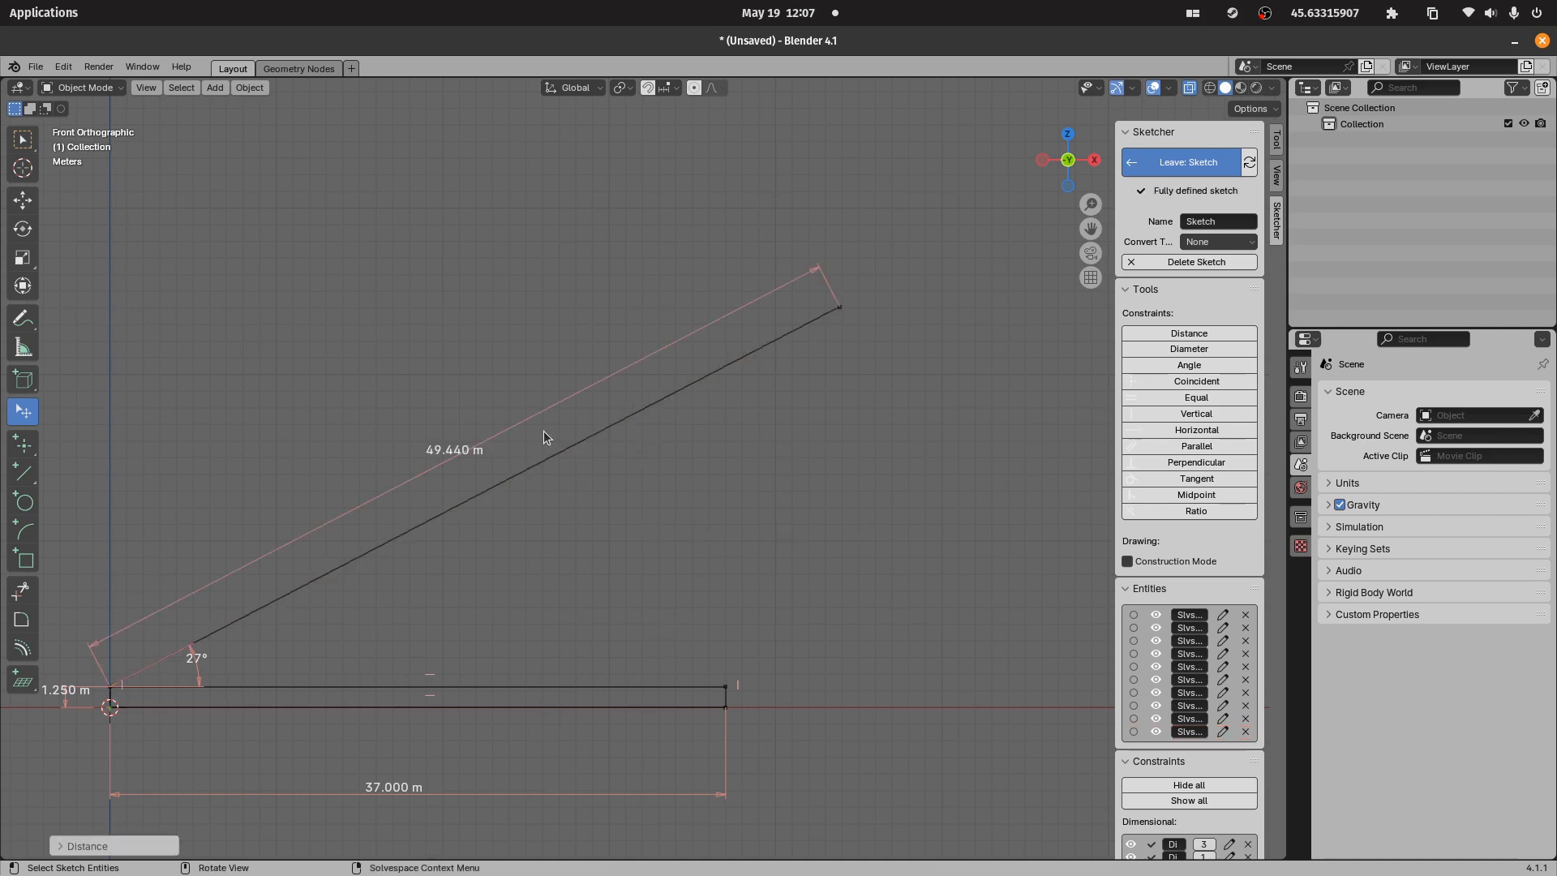
click(456, 454)
click(442, 498)
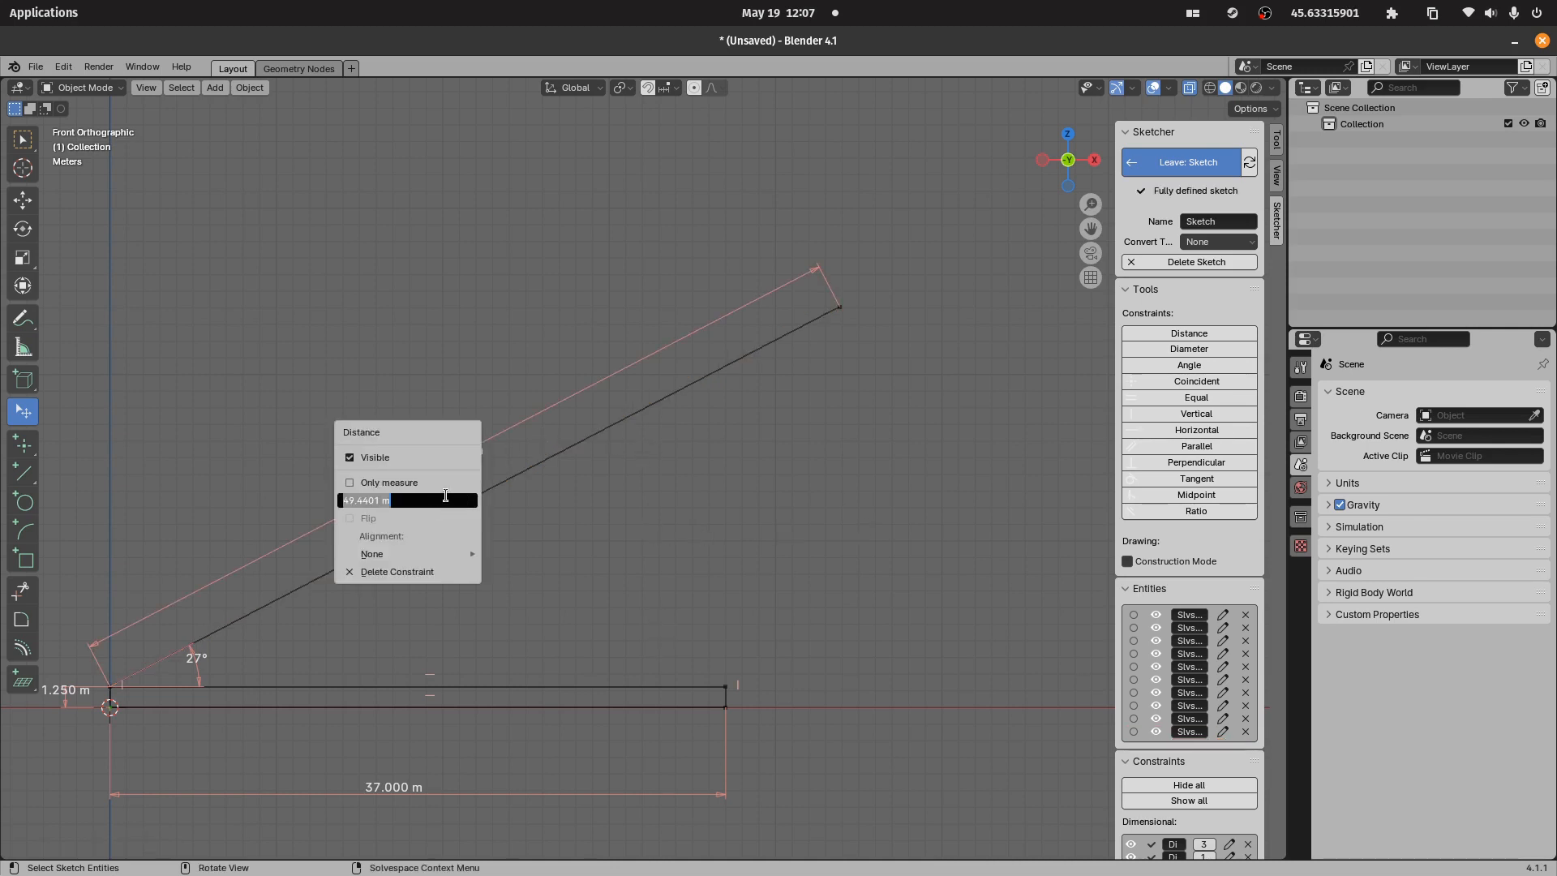
text(47.)
key(Return)
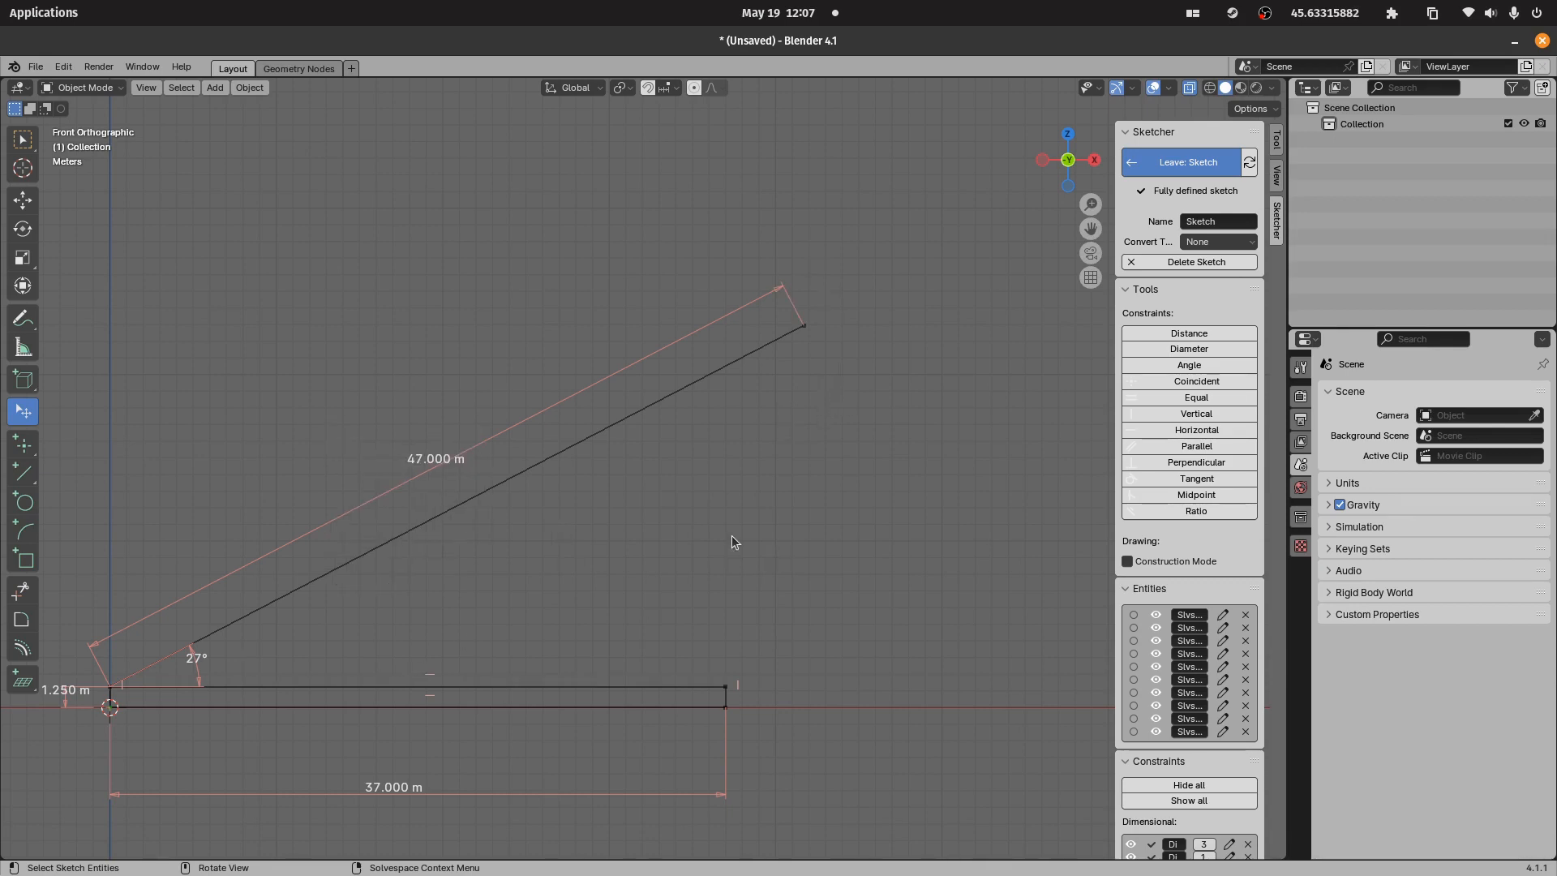
drag(677, 258, 876, 728)
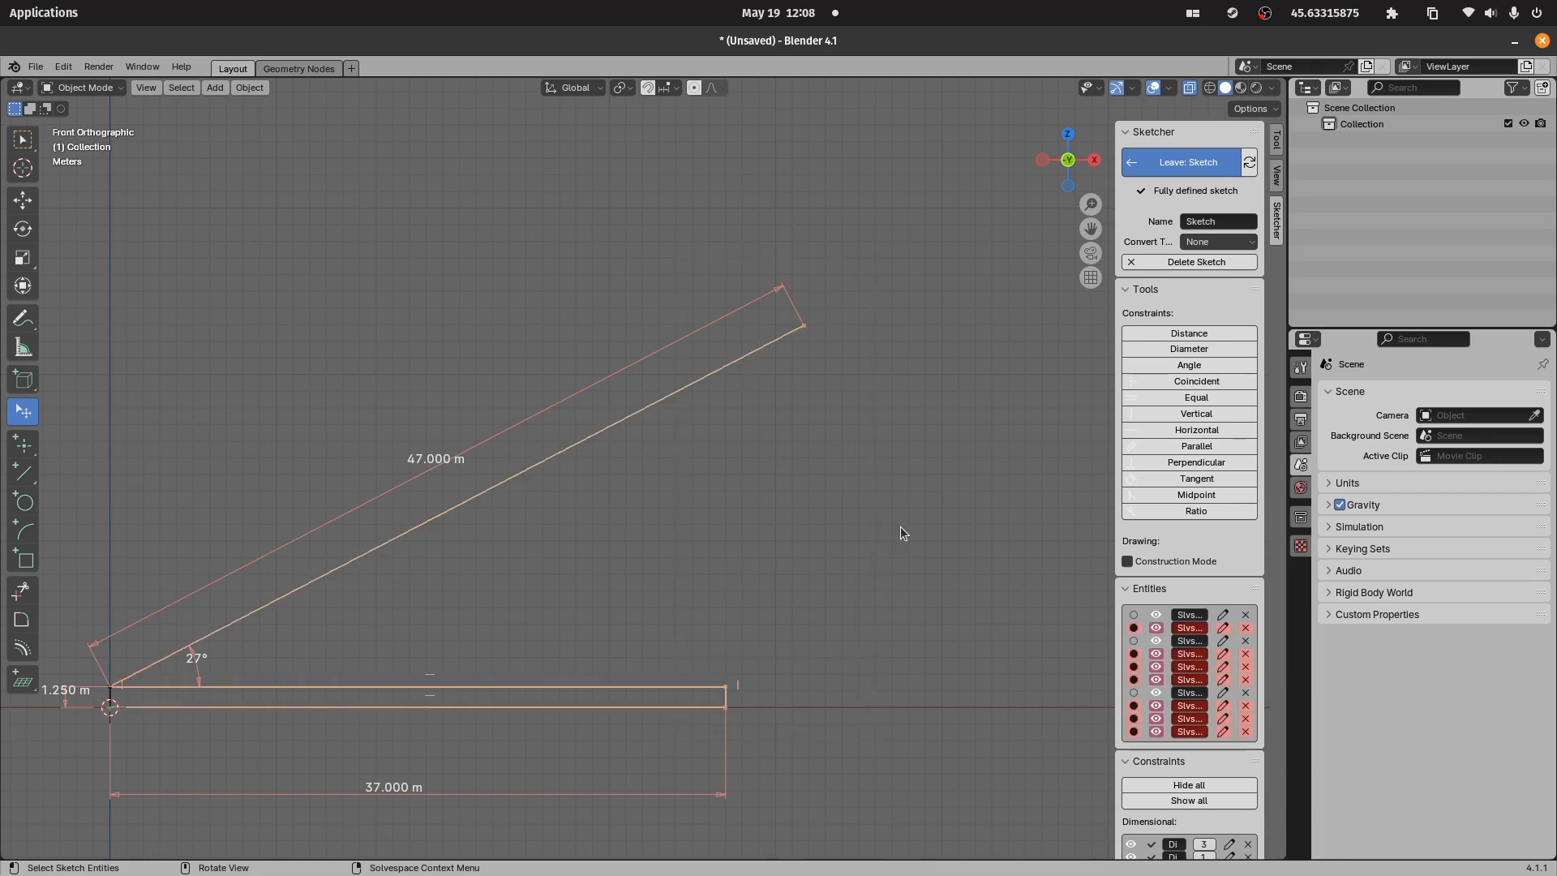
click(901, 527)
right_click(734, 679)
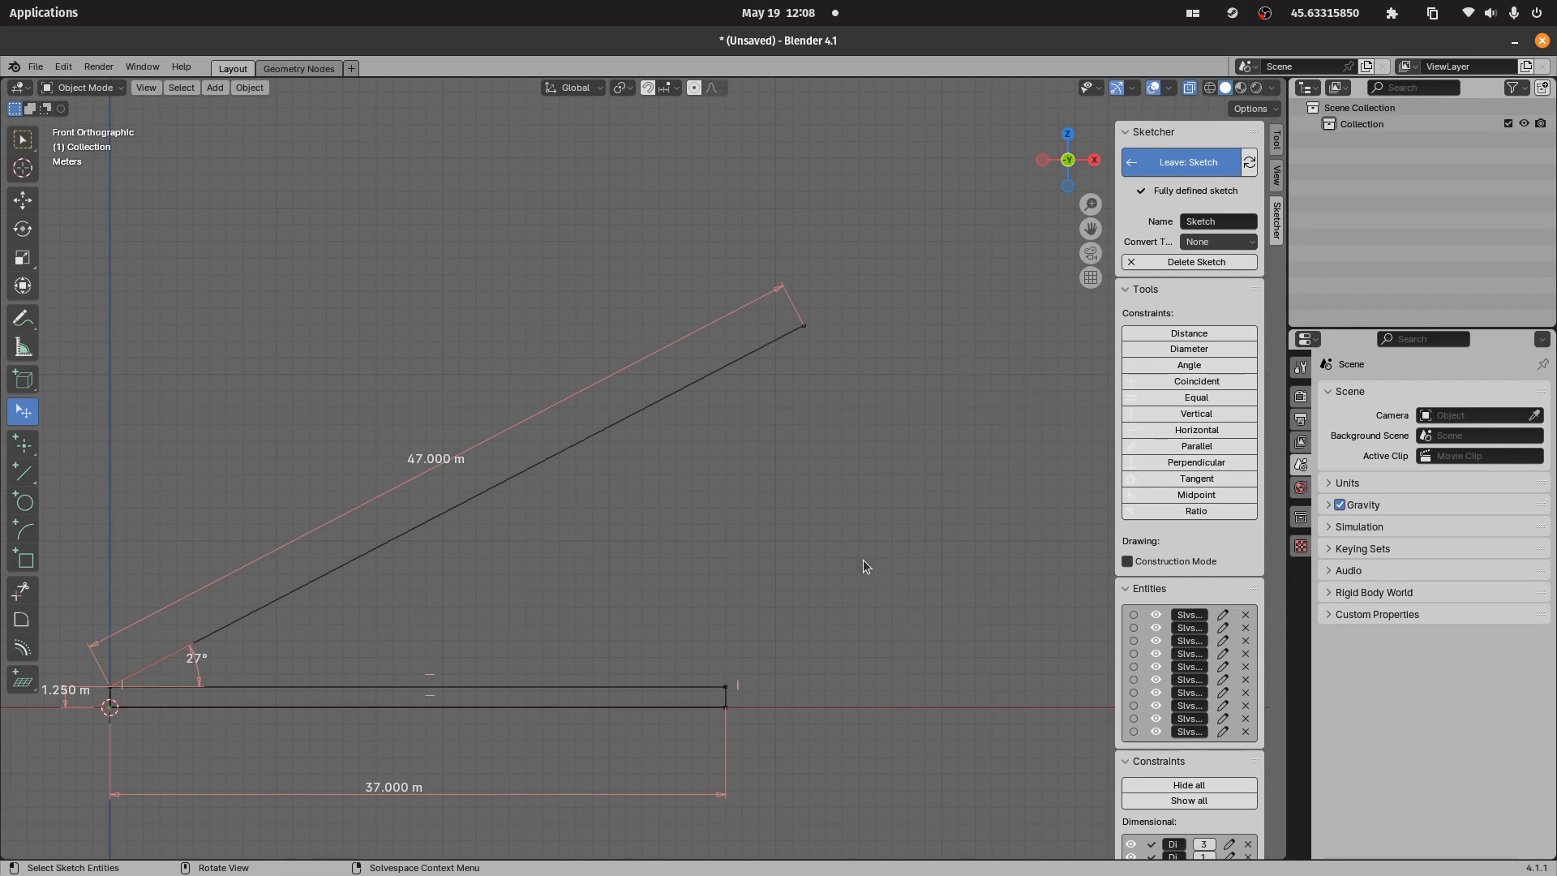
- Draw an inward-curving arc from the sloped line's upper end to the rectangle's far upper corner, and reshape it to a flatter curve
key(a)
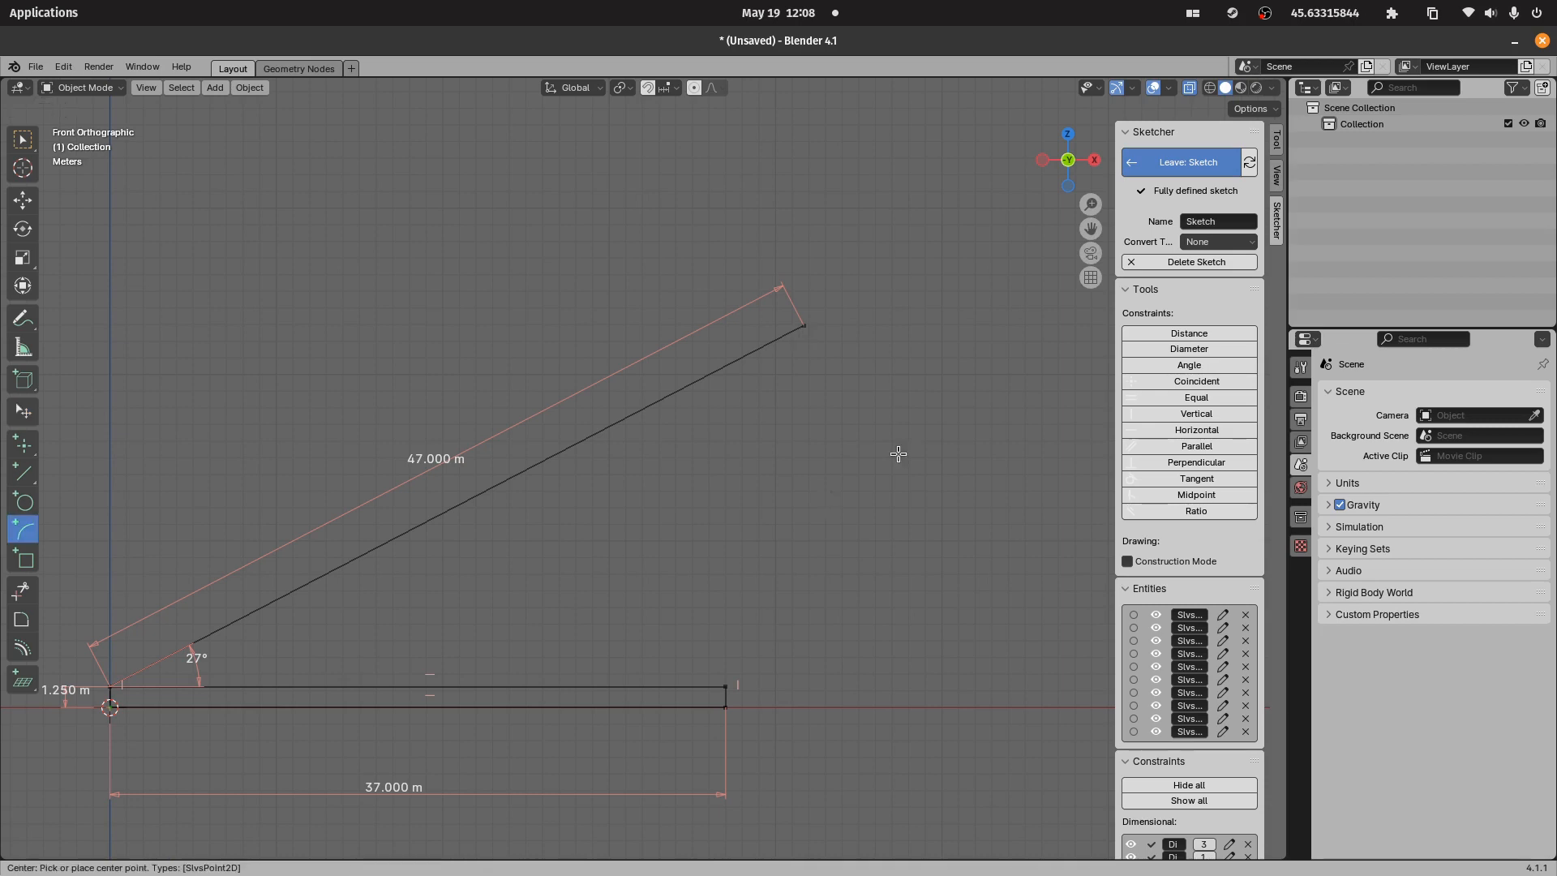
click(882, 532)
click(809, 325)
click(726, 685)
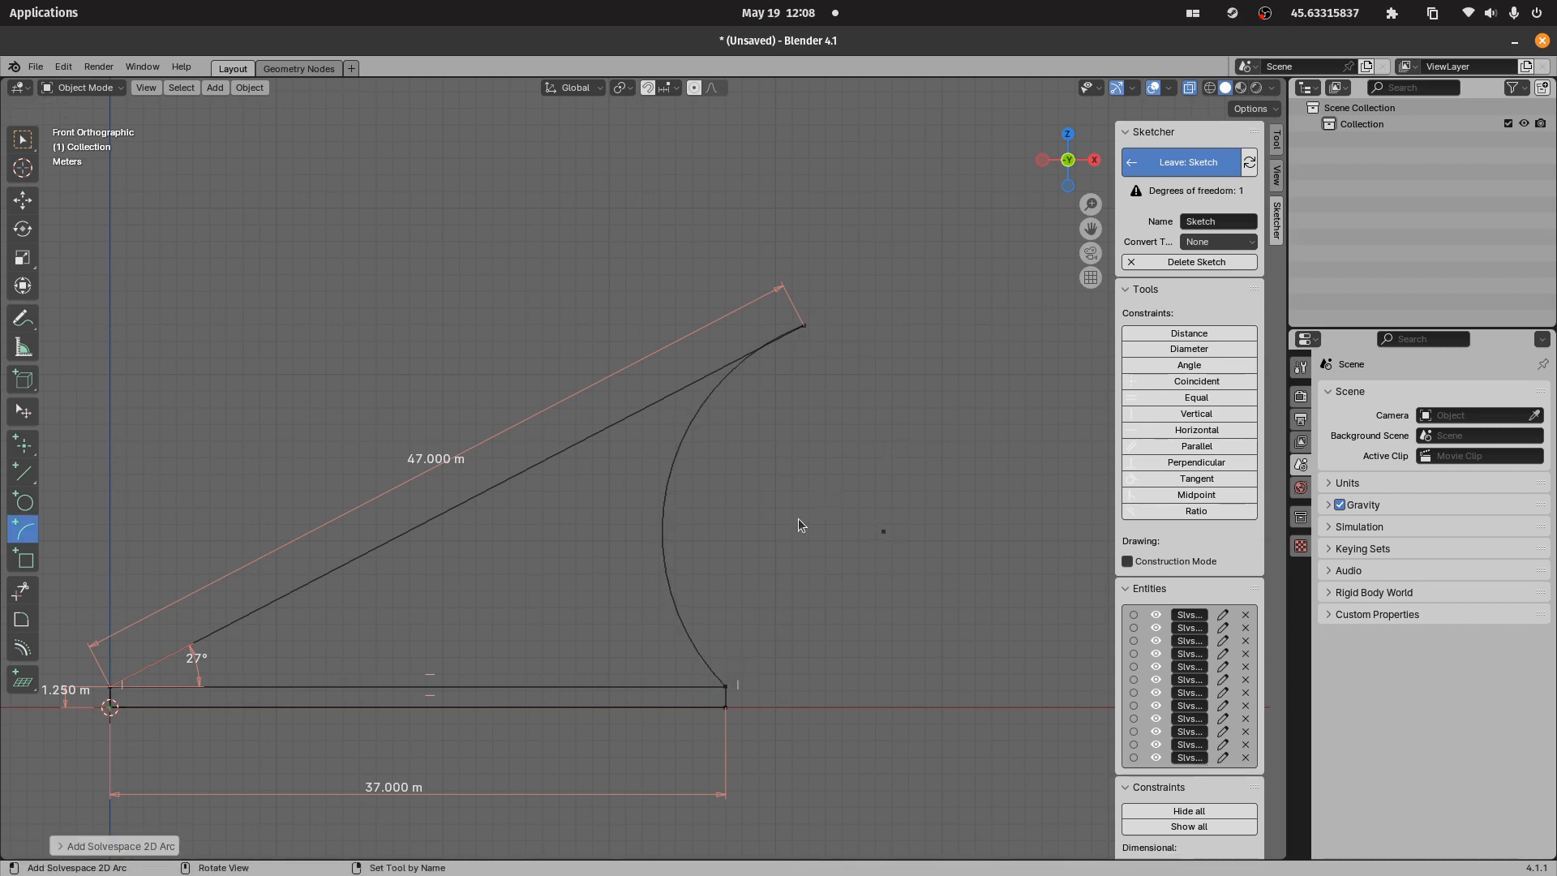
key(Escape)
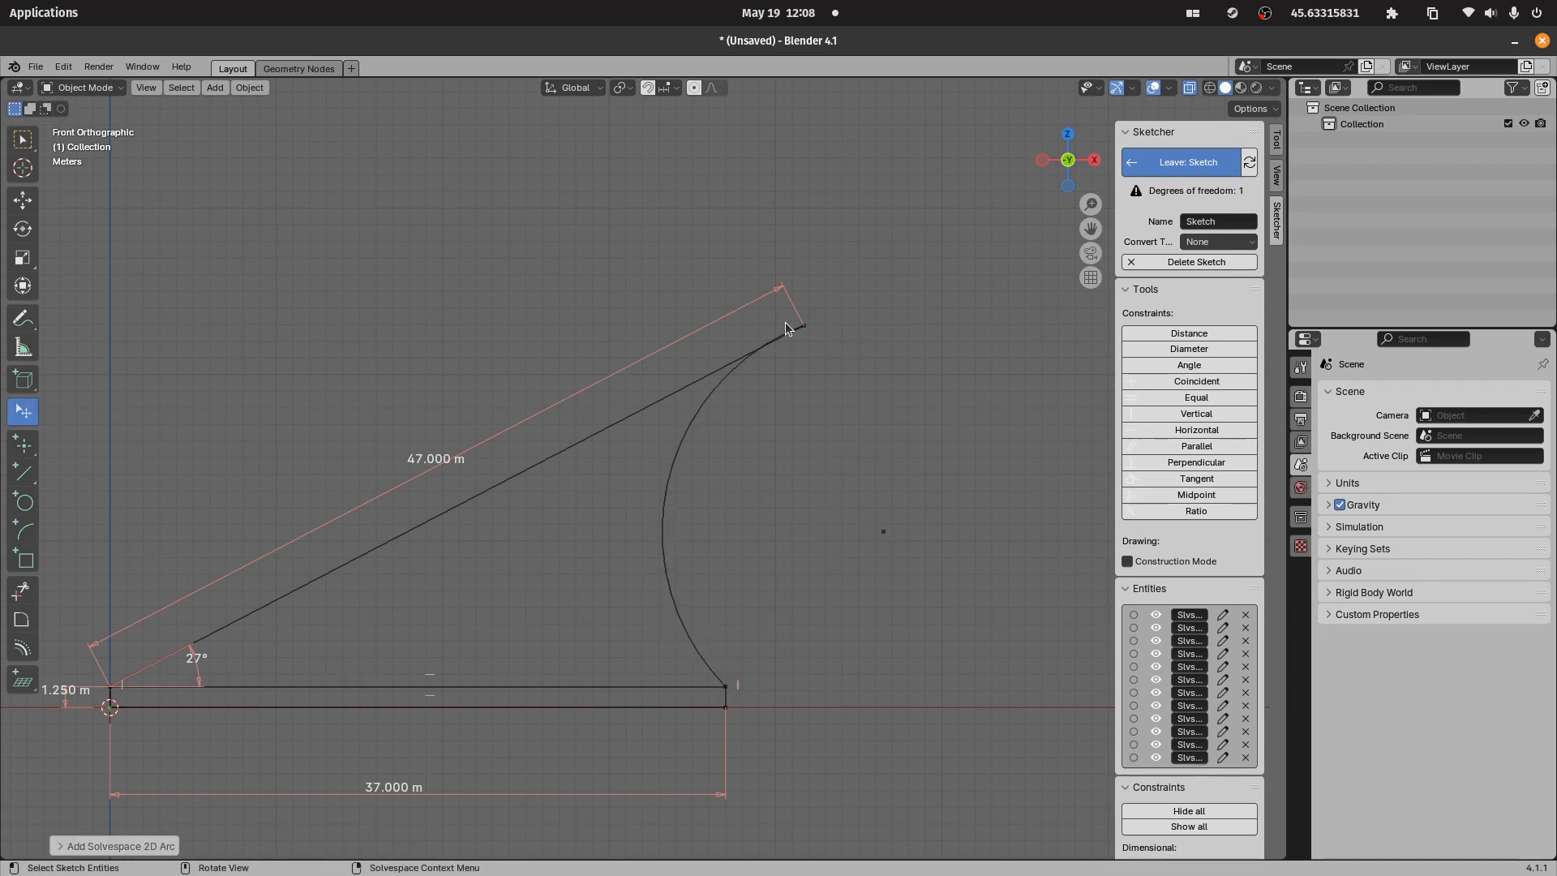
drag(734, 372, 758, 384)
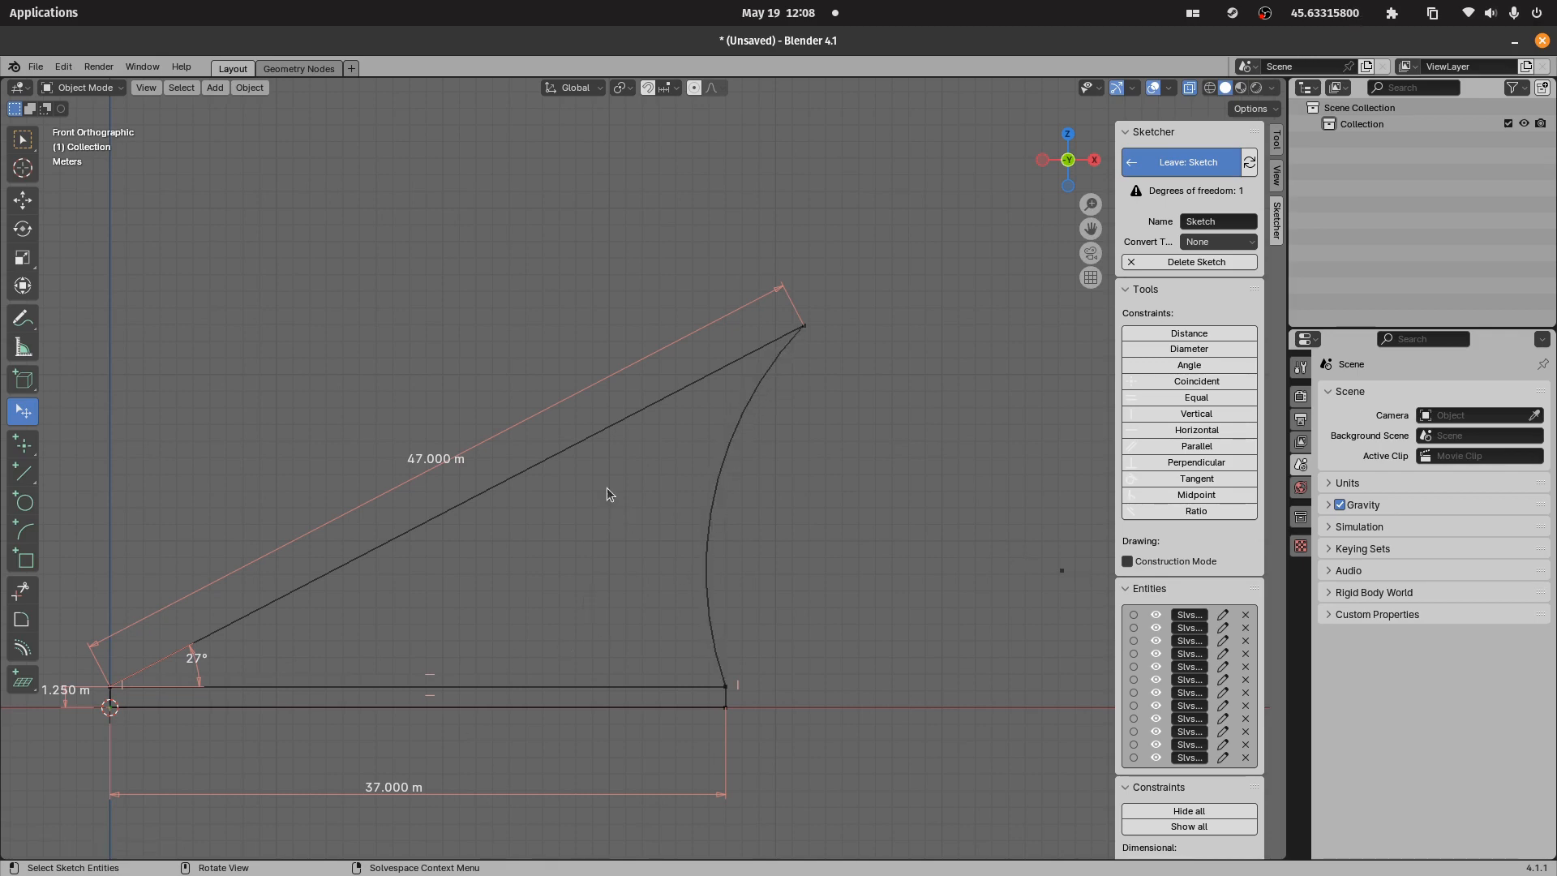
- Turn on construction mode and draw a construction line from the sloped line's upper end down to the rectangle's upper line
click(1170, 563)
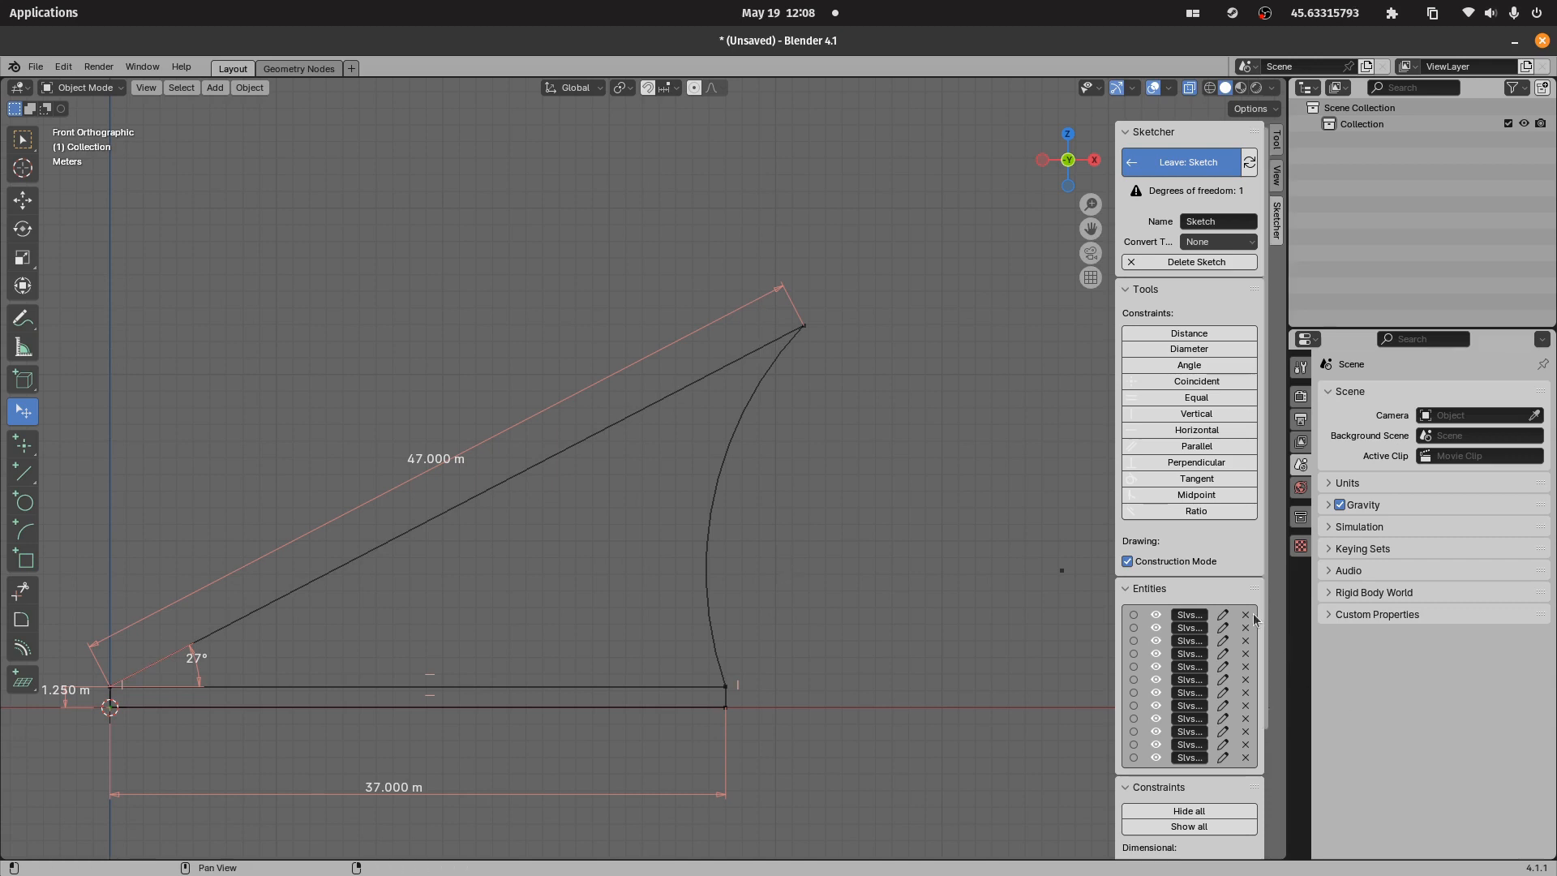
key(l)
click(800, 328)
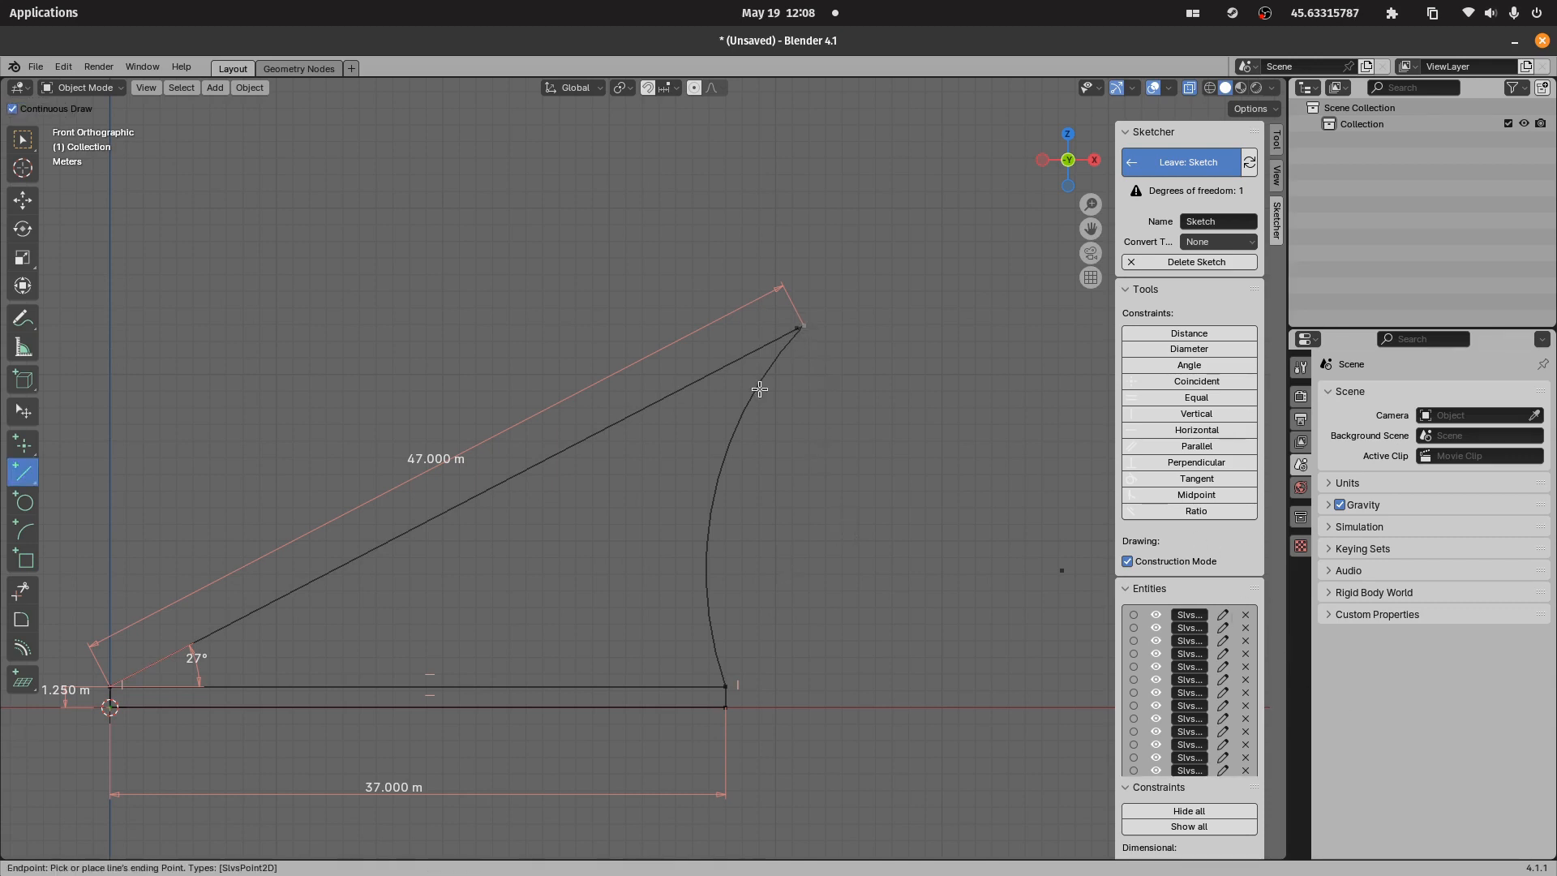
click(481, 685)
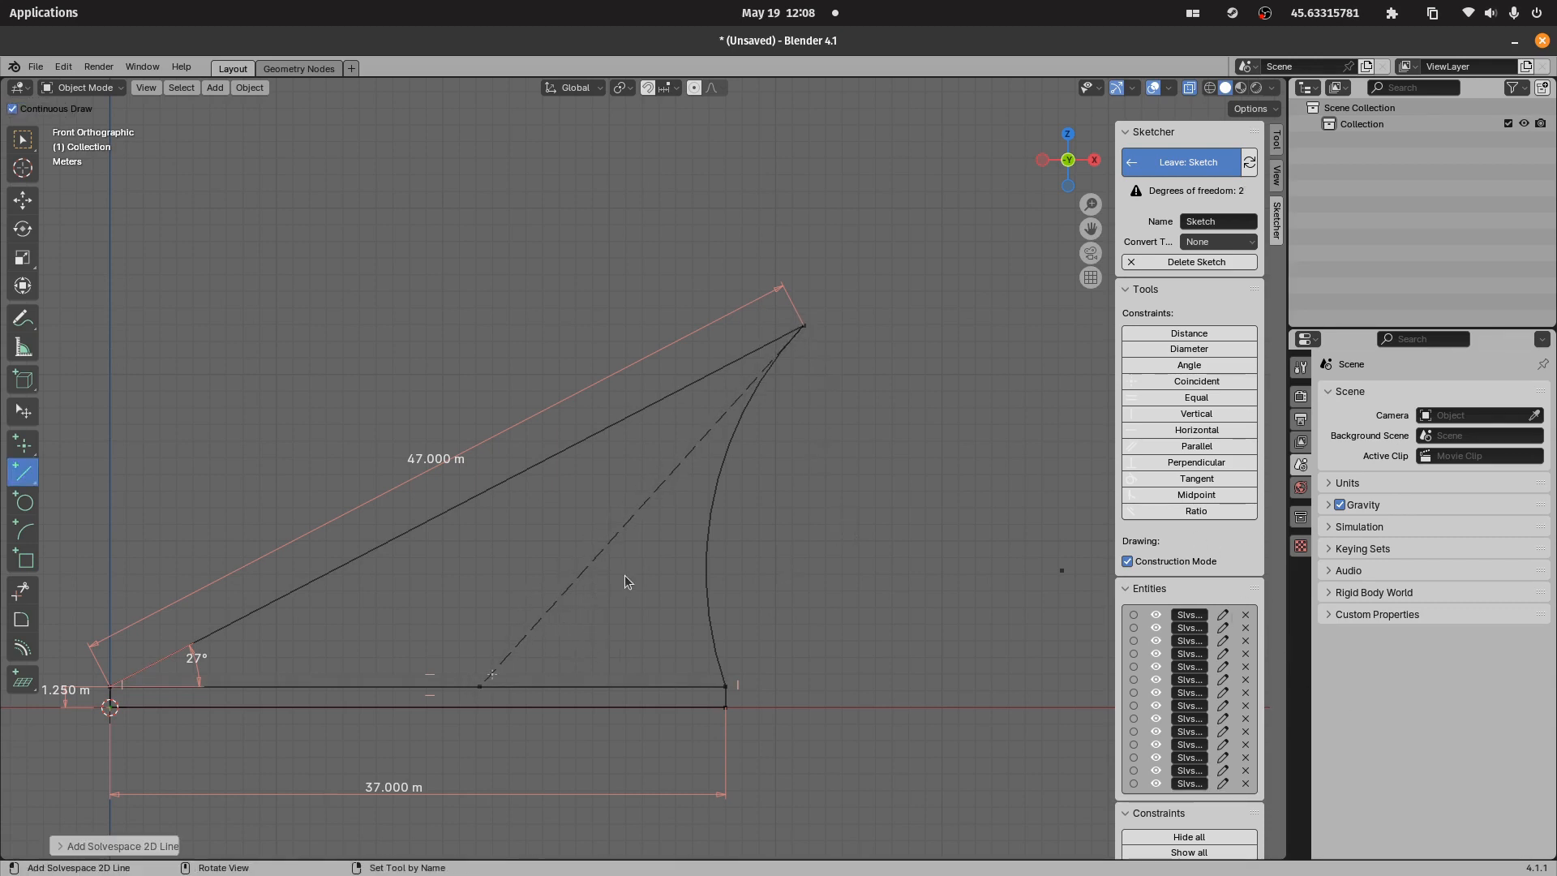
key(Escape)
- Make the dashed construction line tangent to the arc, and test the constraint by moving the line
click(735, 396)
shift+click(744, 409)
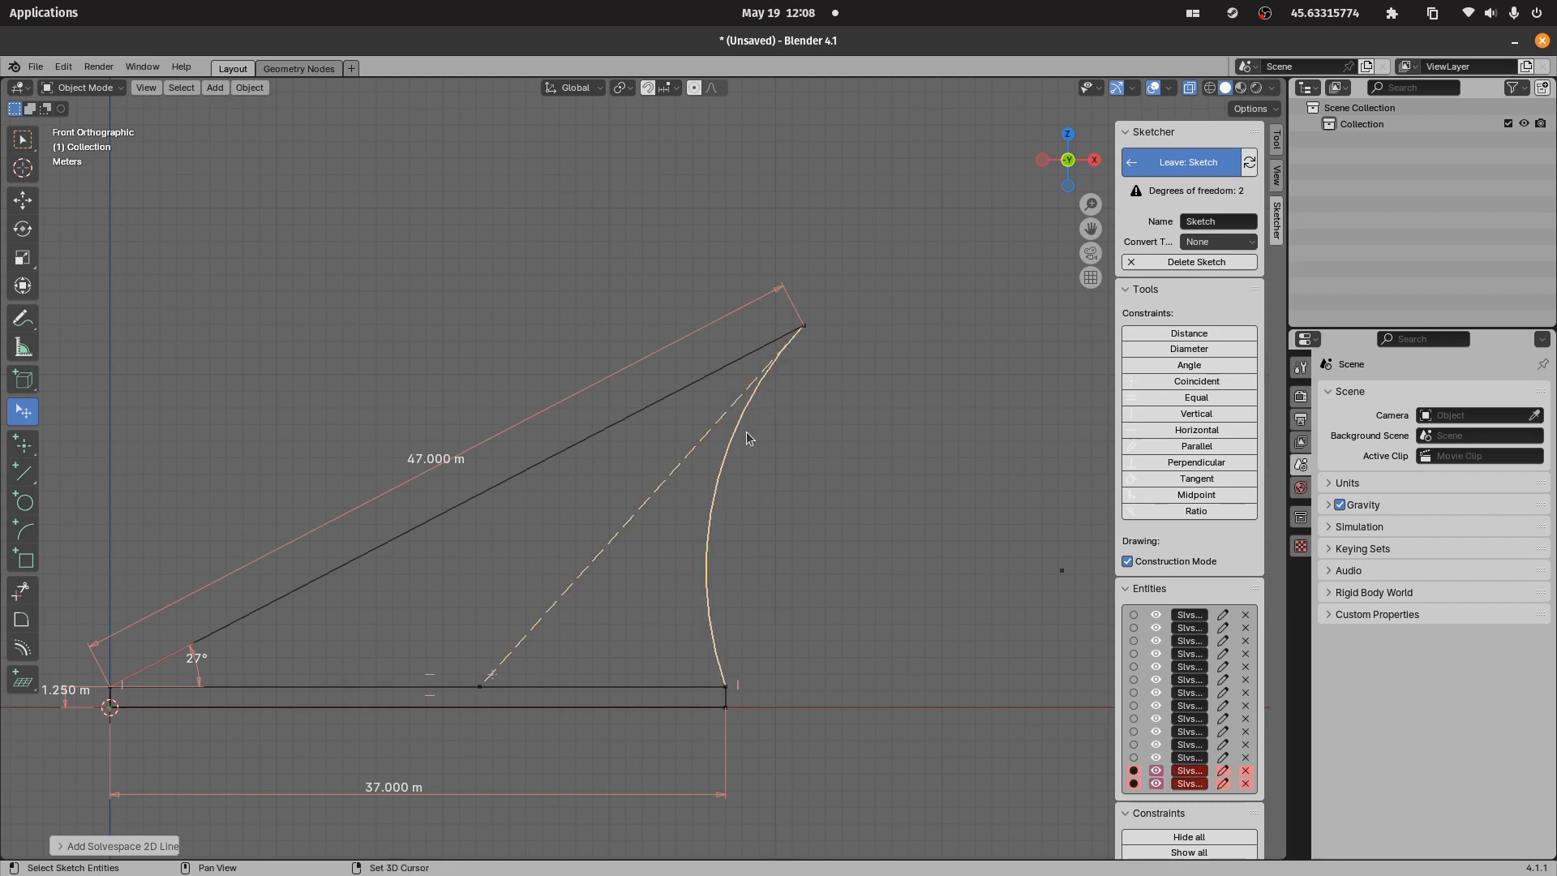
key(shift+t)
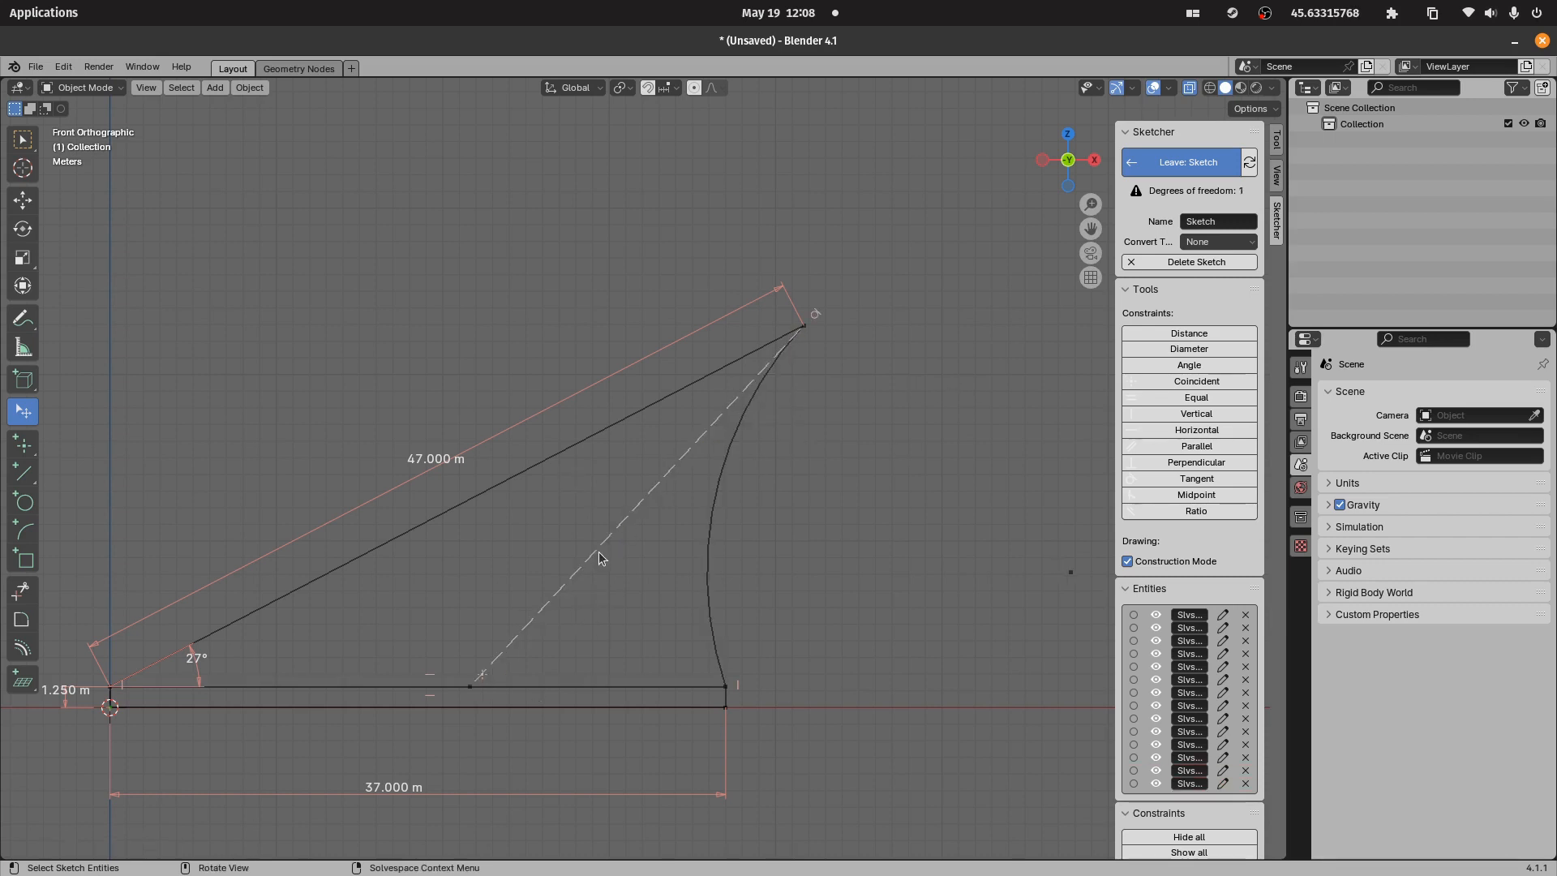
mouse_move(598, 557)
mouse_down()
mouse_move(618, 559)
mouse_move(581, 533)
mouse_up()
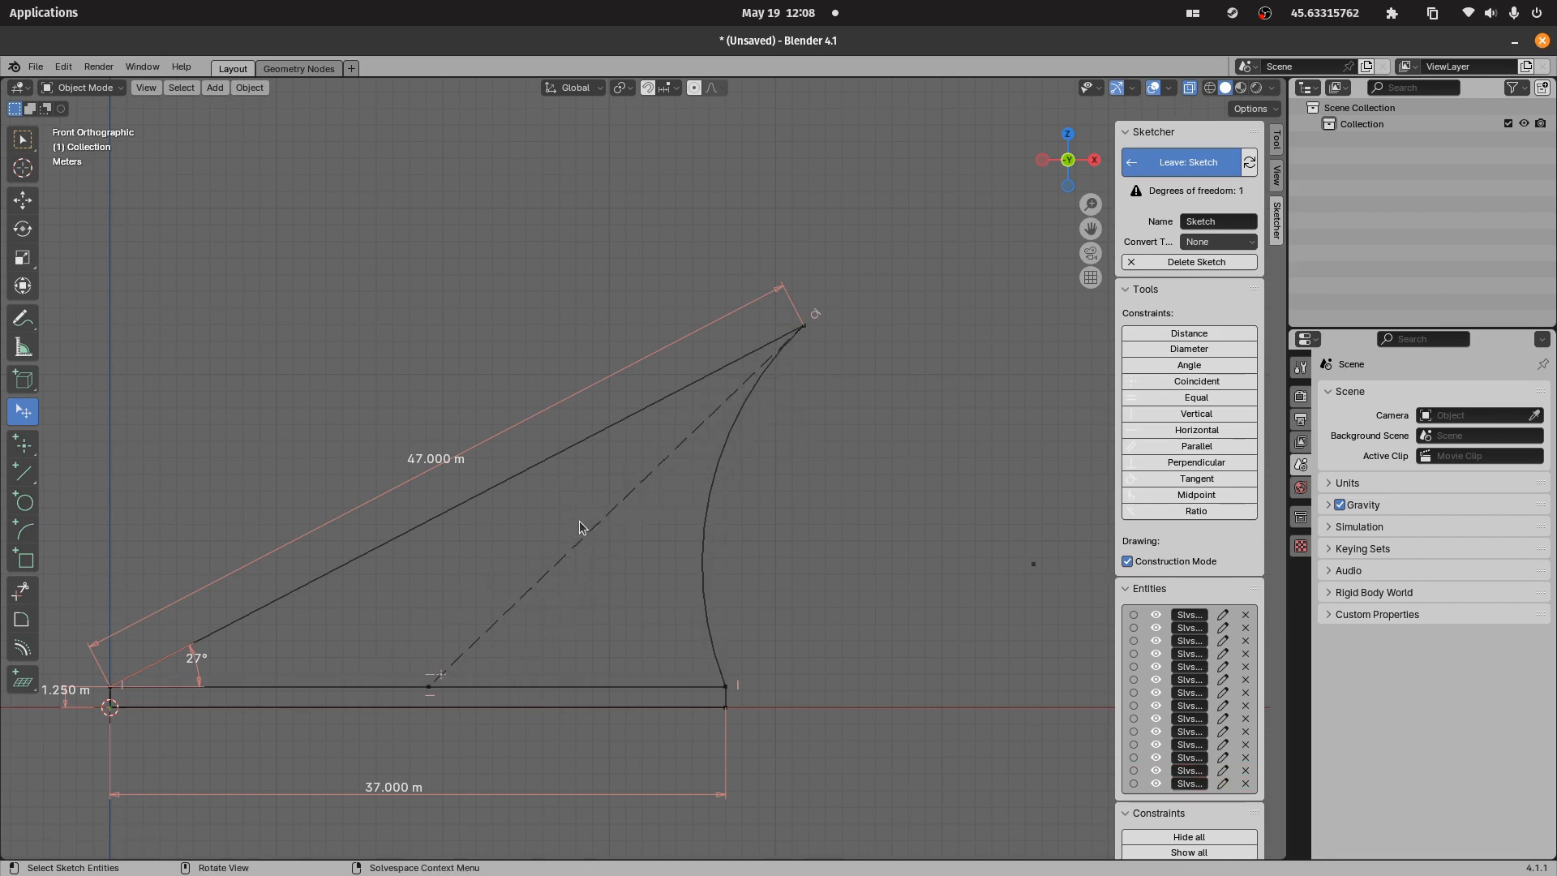
- Constrain the supplementary angle between the construction line and the 47 m sloped line to 20°
click(580, 527)
shift+click(584, 442)
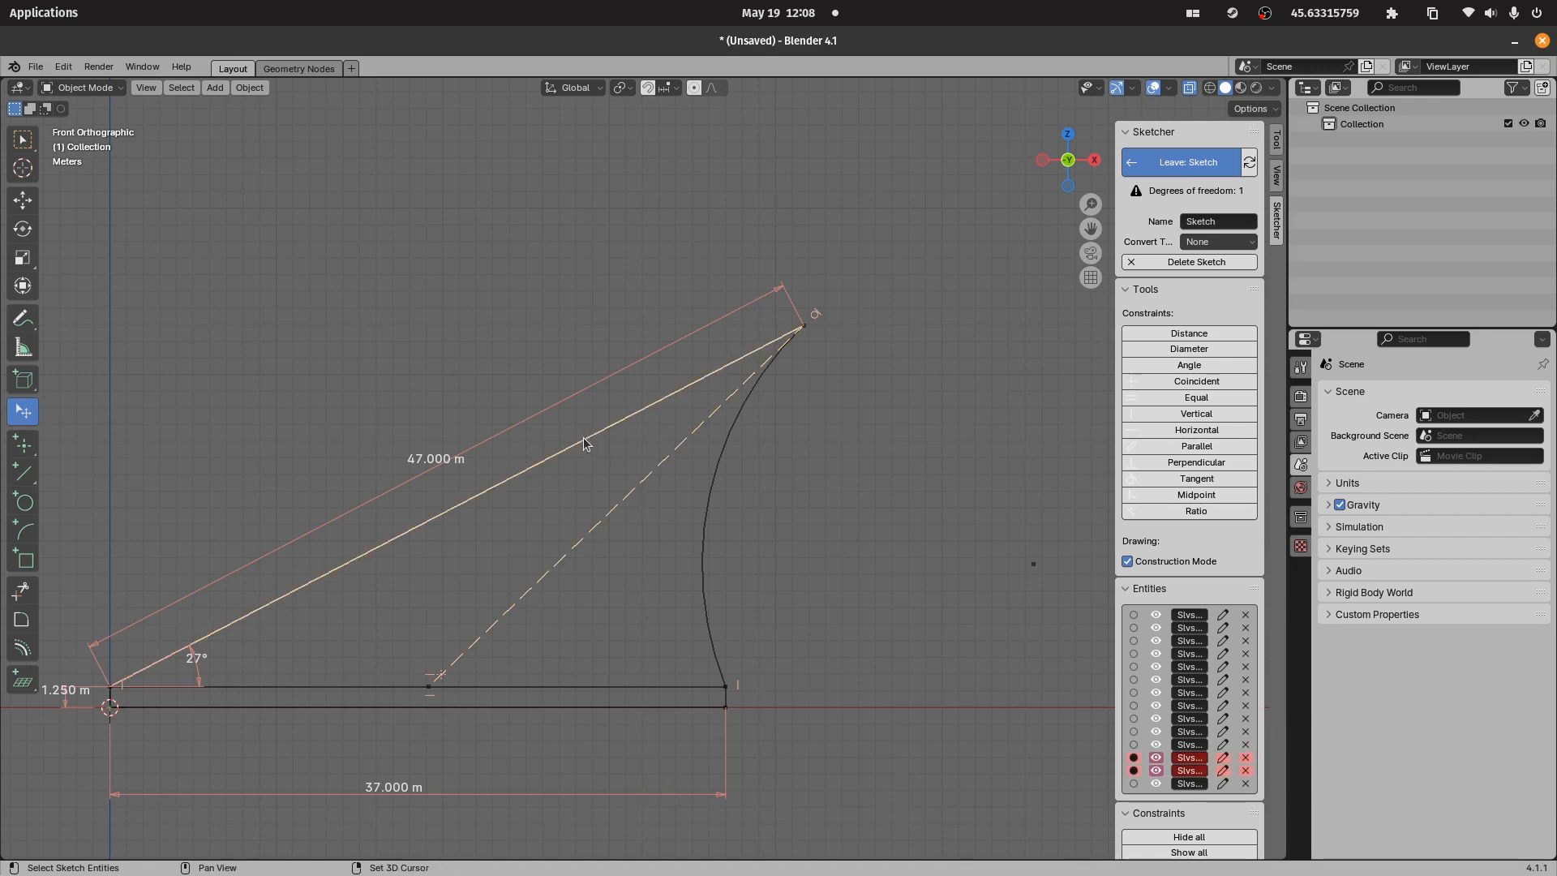
click(1236, 367)
right_click(809, 375)
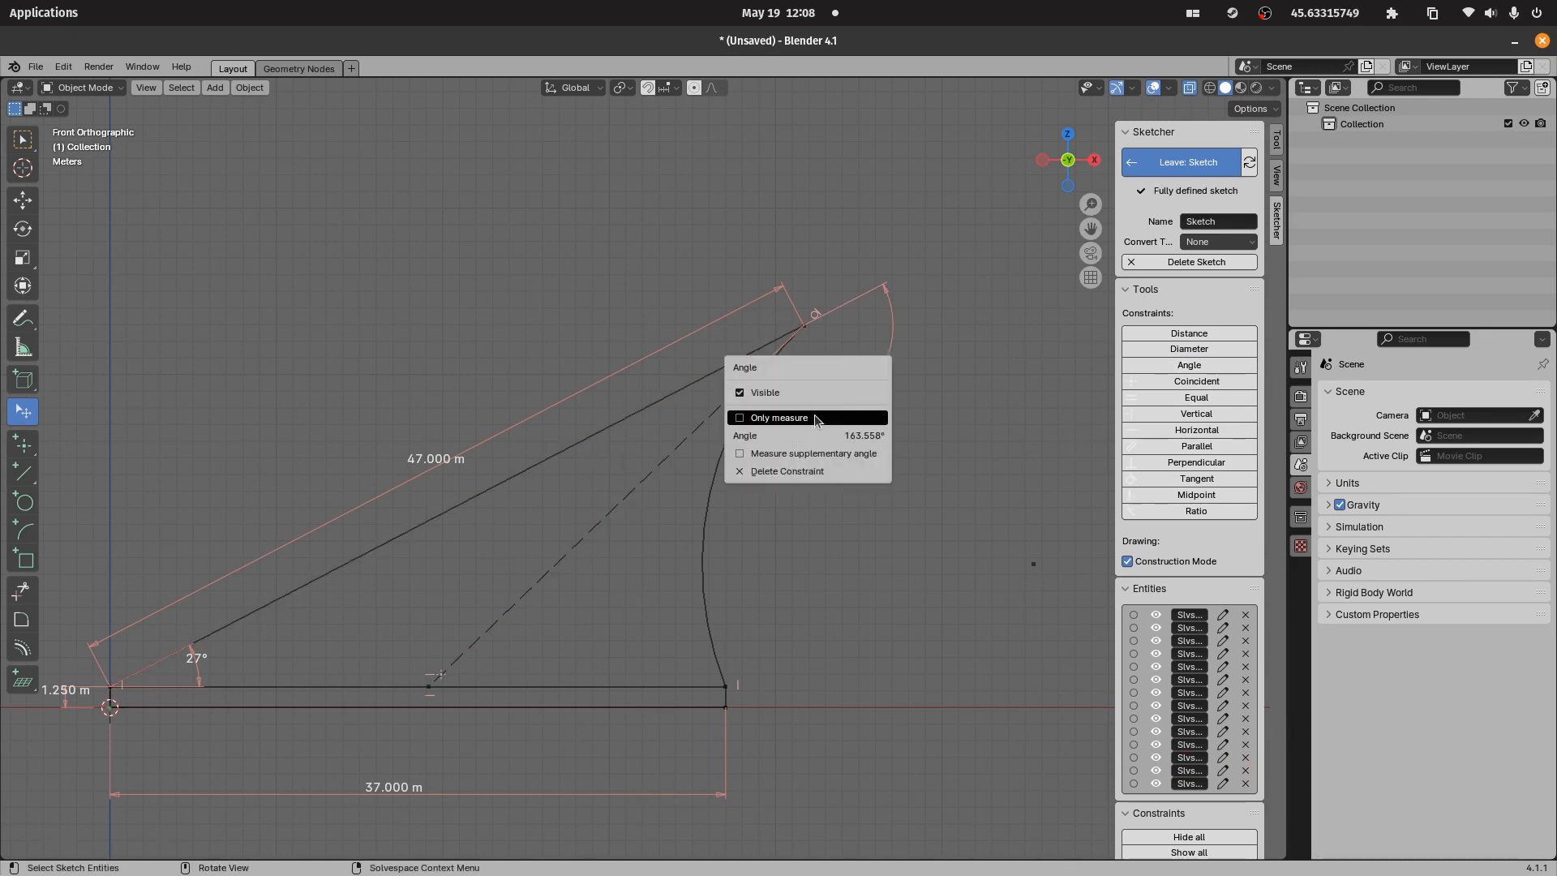
click(811, 453)
right_click(731, 373)
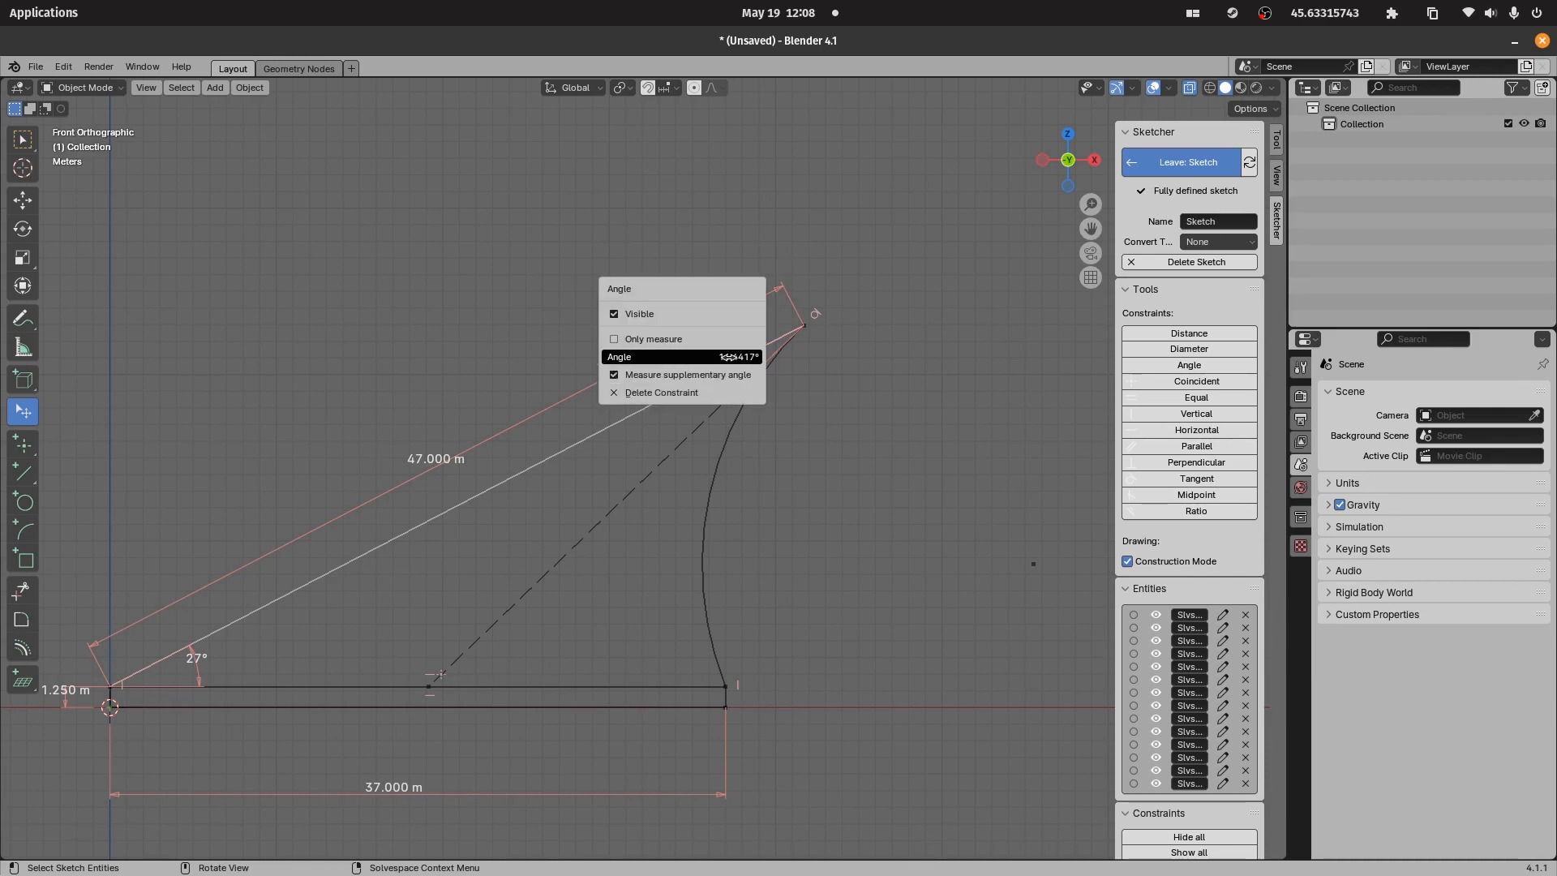
click(729, 357)
text(20)
key(Return)
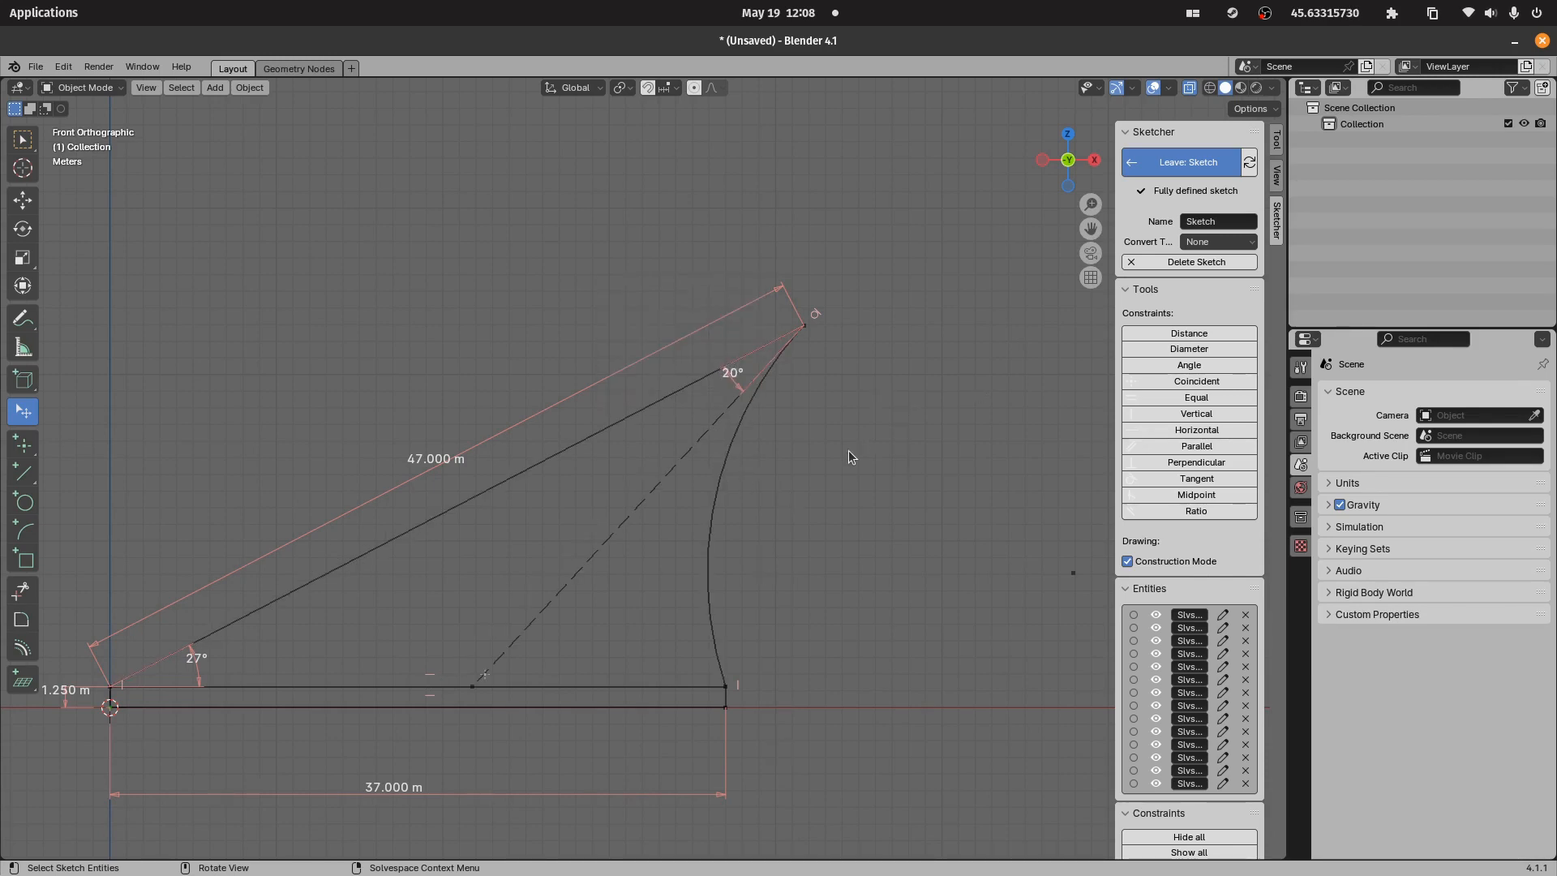
- Turn the rectangle's upper horizontal line into a construction line
scroll(848, 450, down, 2)
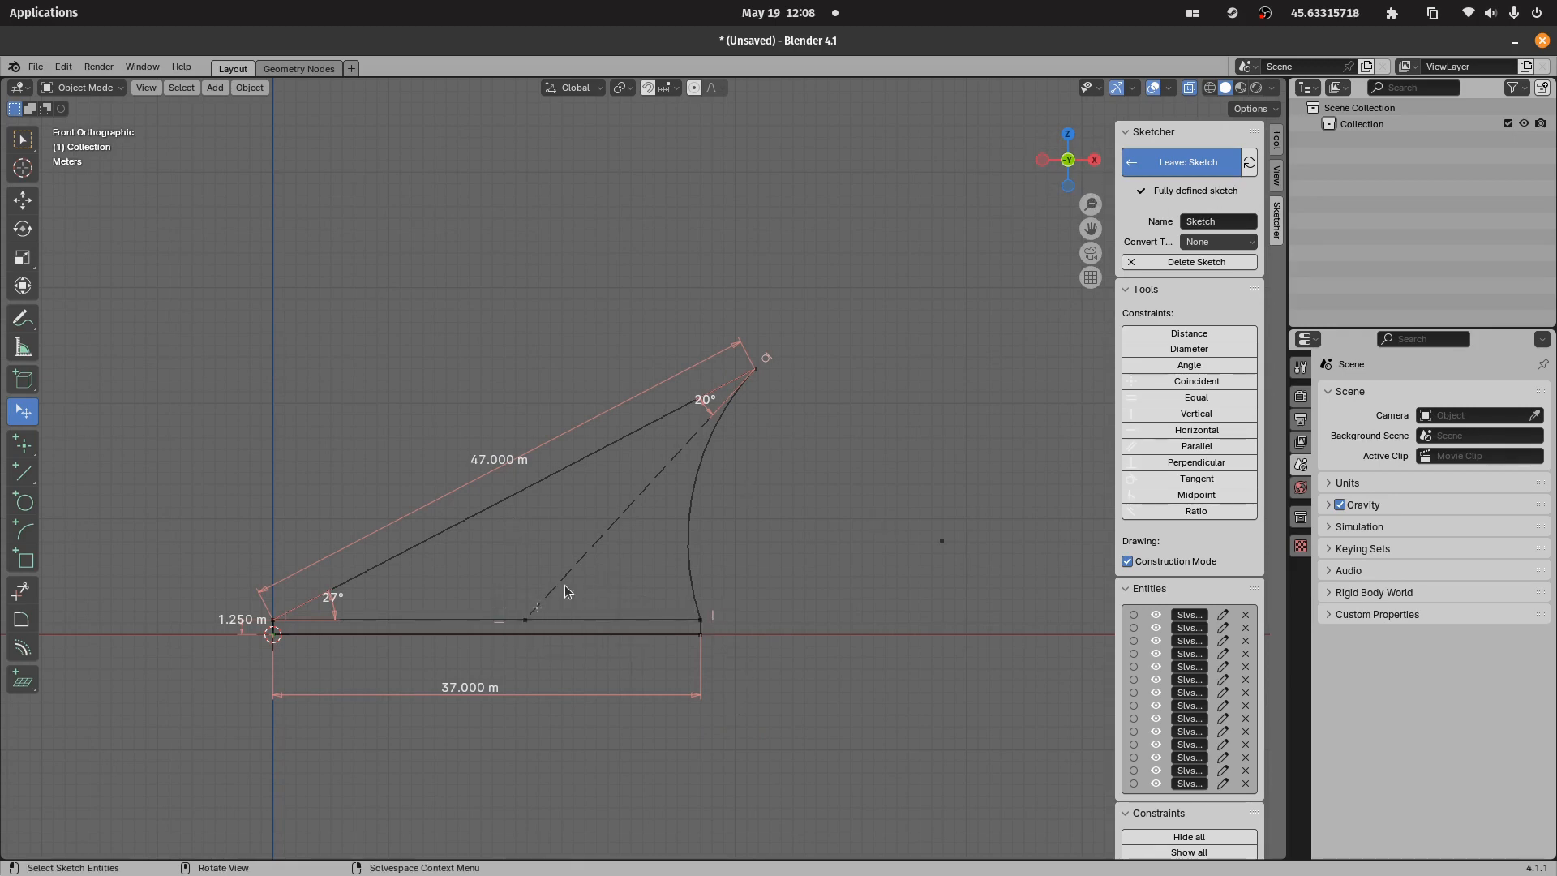
scroll(667, 494, up, 4)
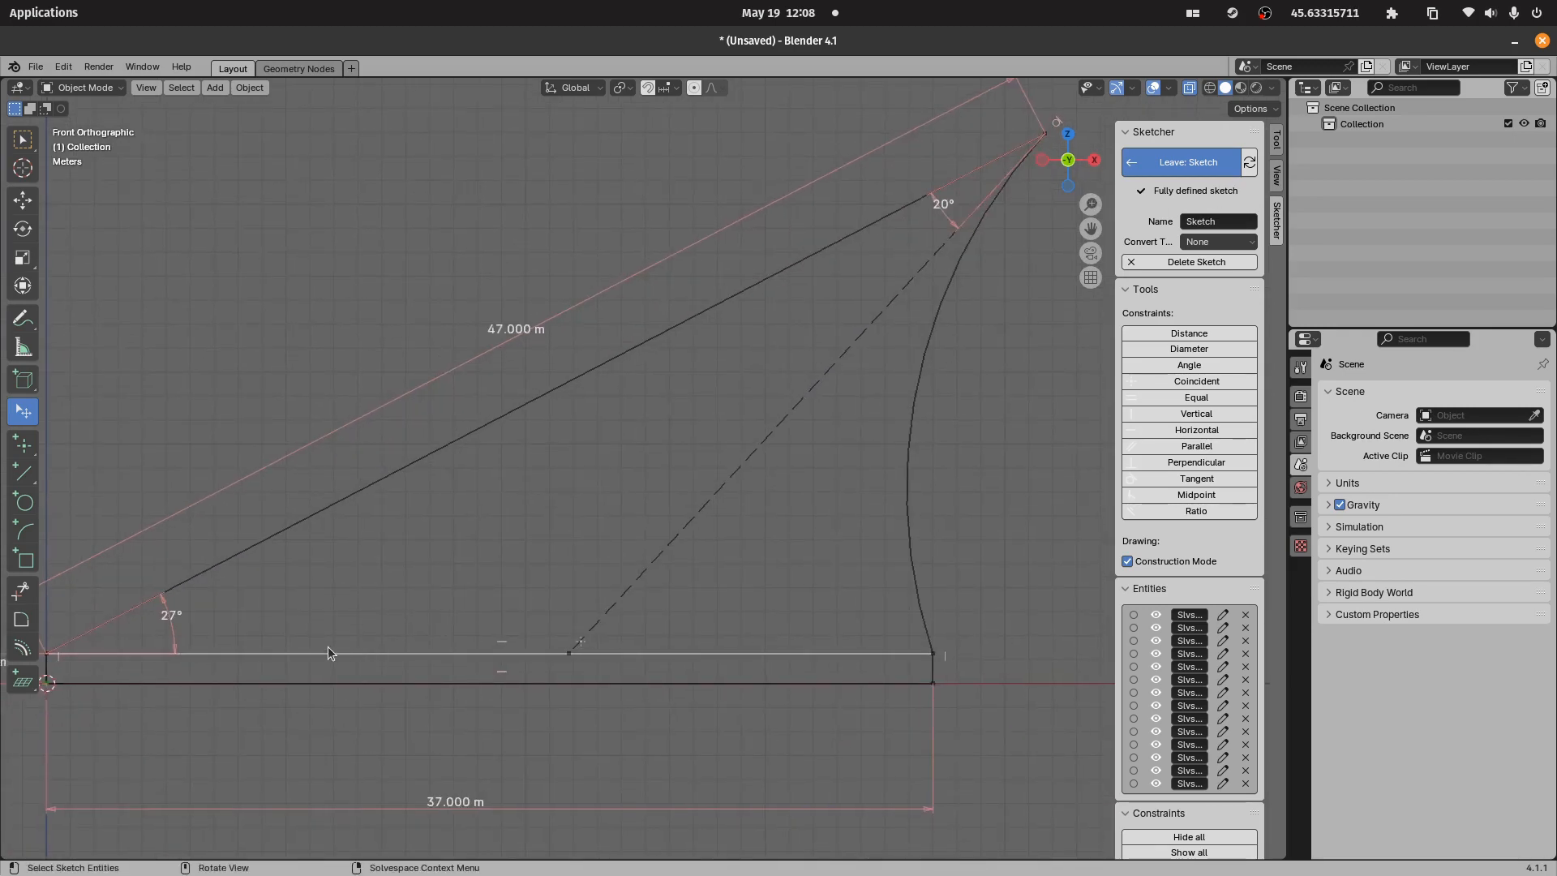
click(642, 652)
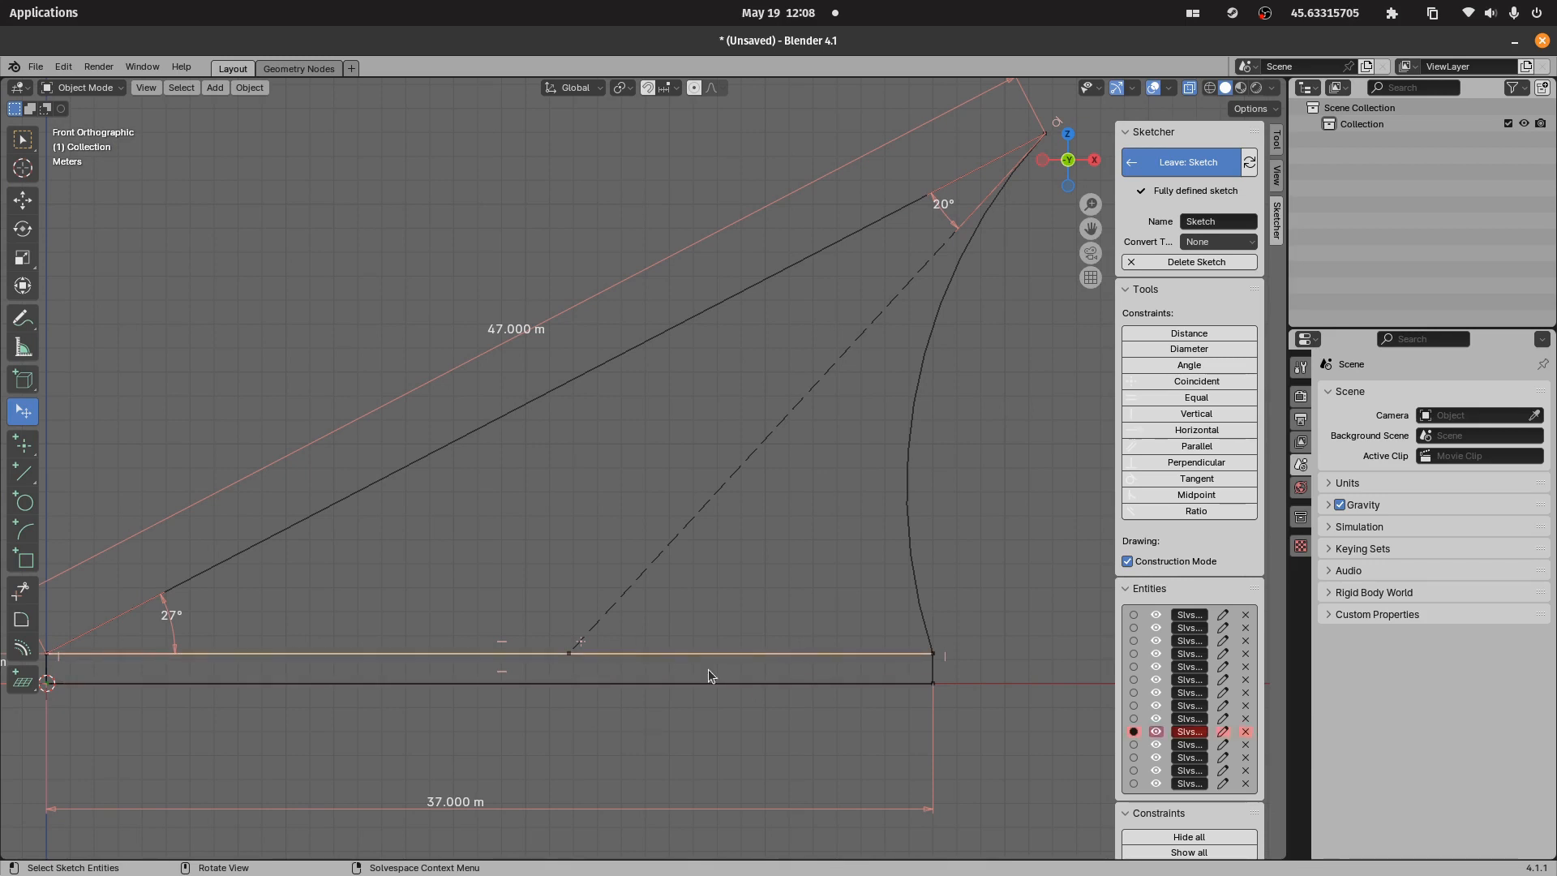
scroll(295, 630, down, 2)
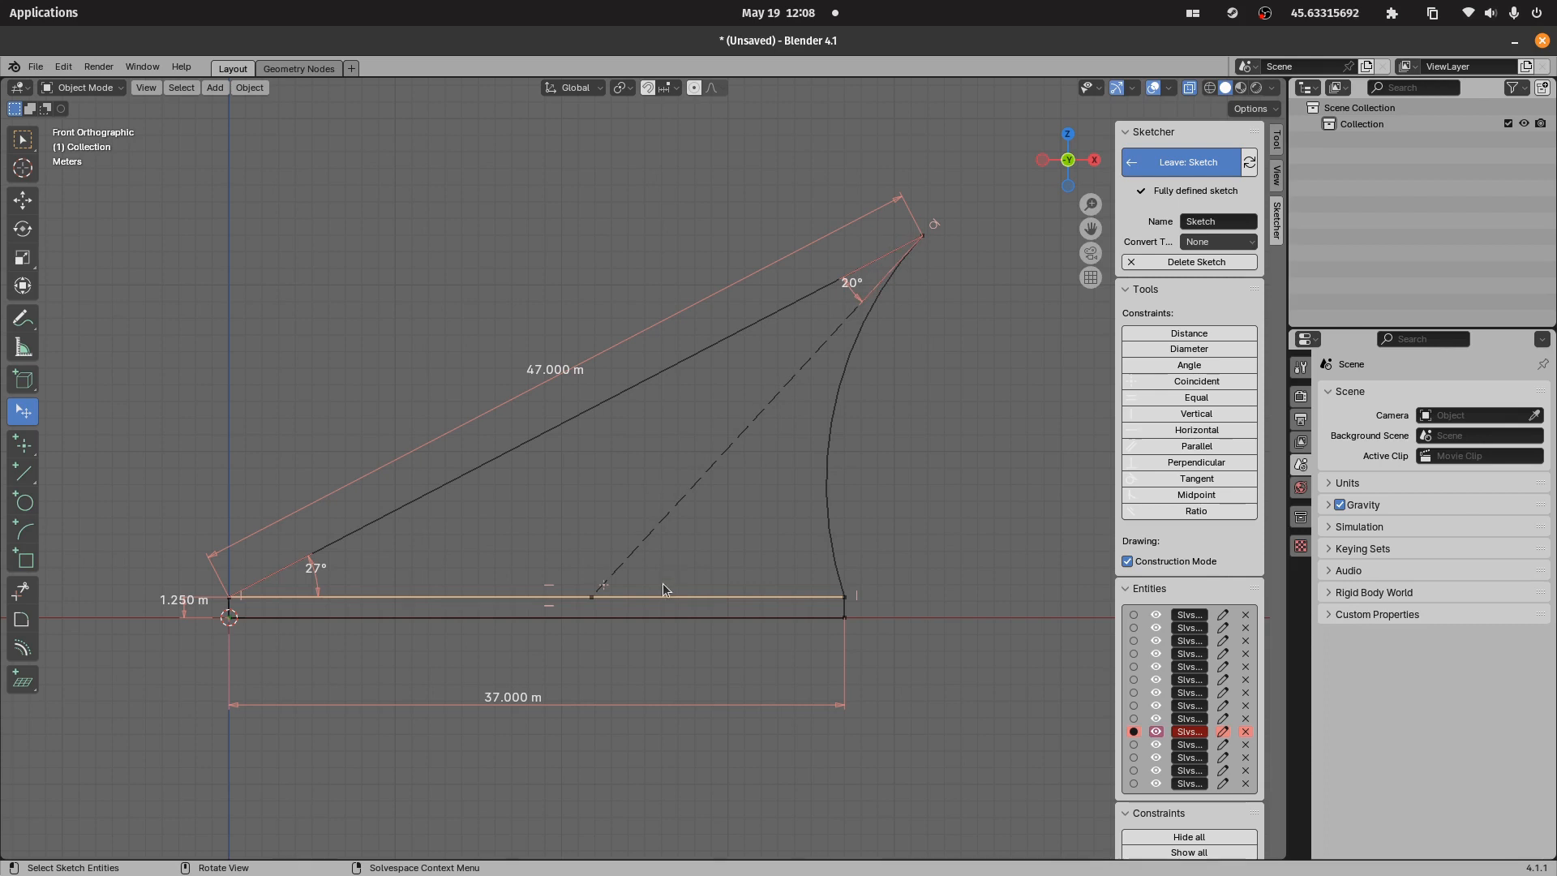
right_click(642, 596)
right_click(683, 596)
click(611, 677)
- Rename the sketch as AngledBraket
click(1224, 246)
click(1231, 220)
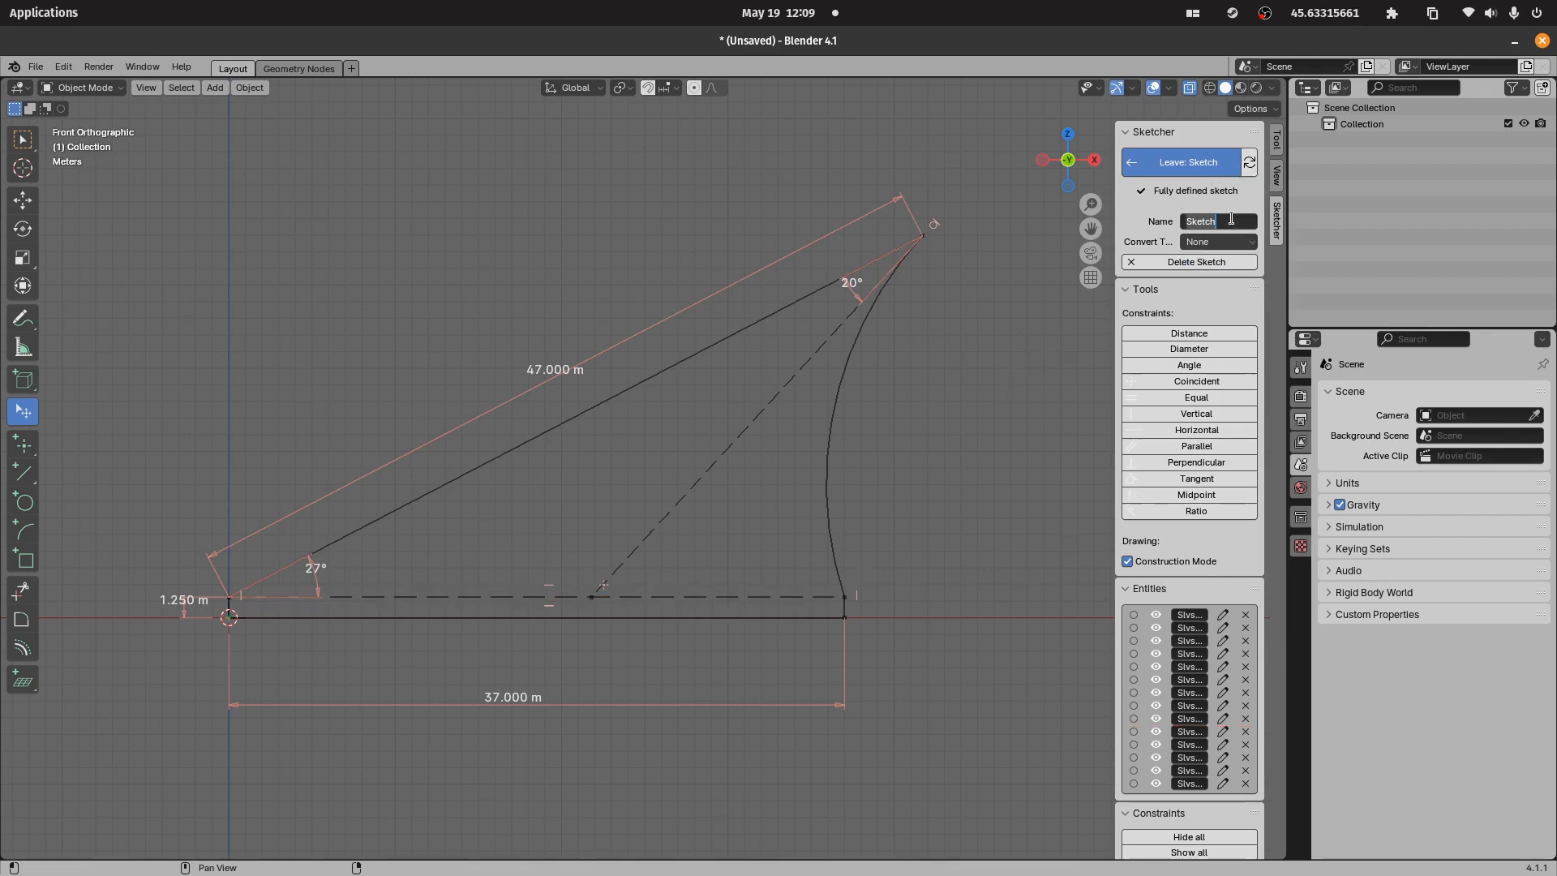
text(AngledBraket)
key(Return)
- Set the AngledBraket sketch to convert to Mesh, update it and leave the sketch
click(1219, 241)
click(1216, 296)
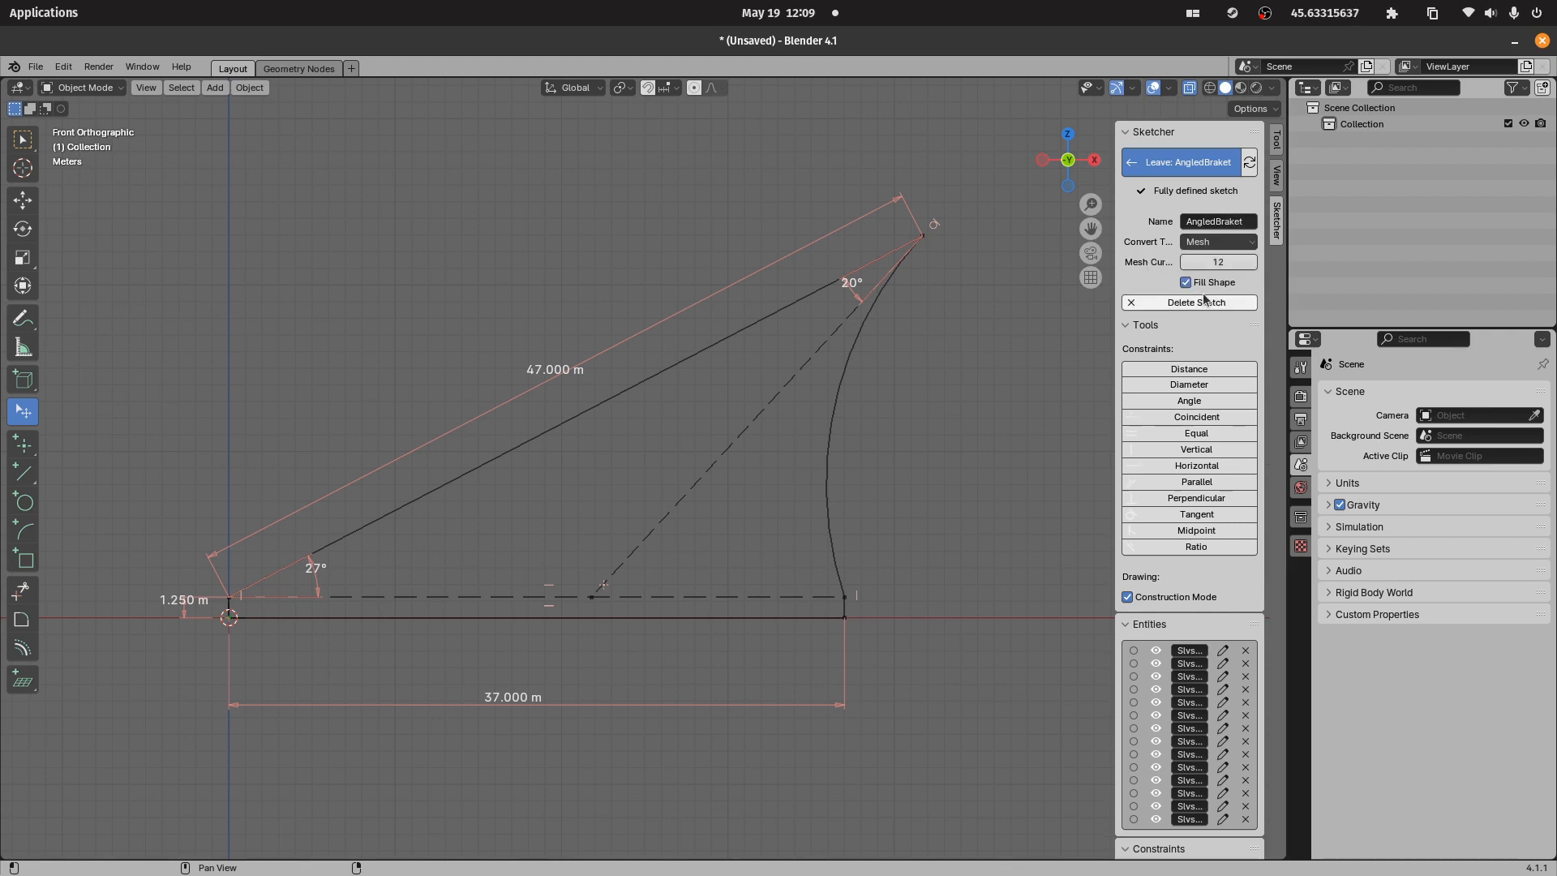
click(1250, 164)
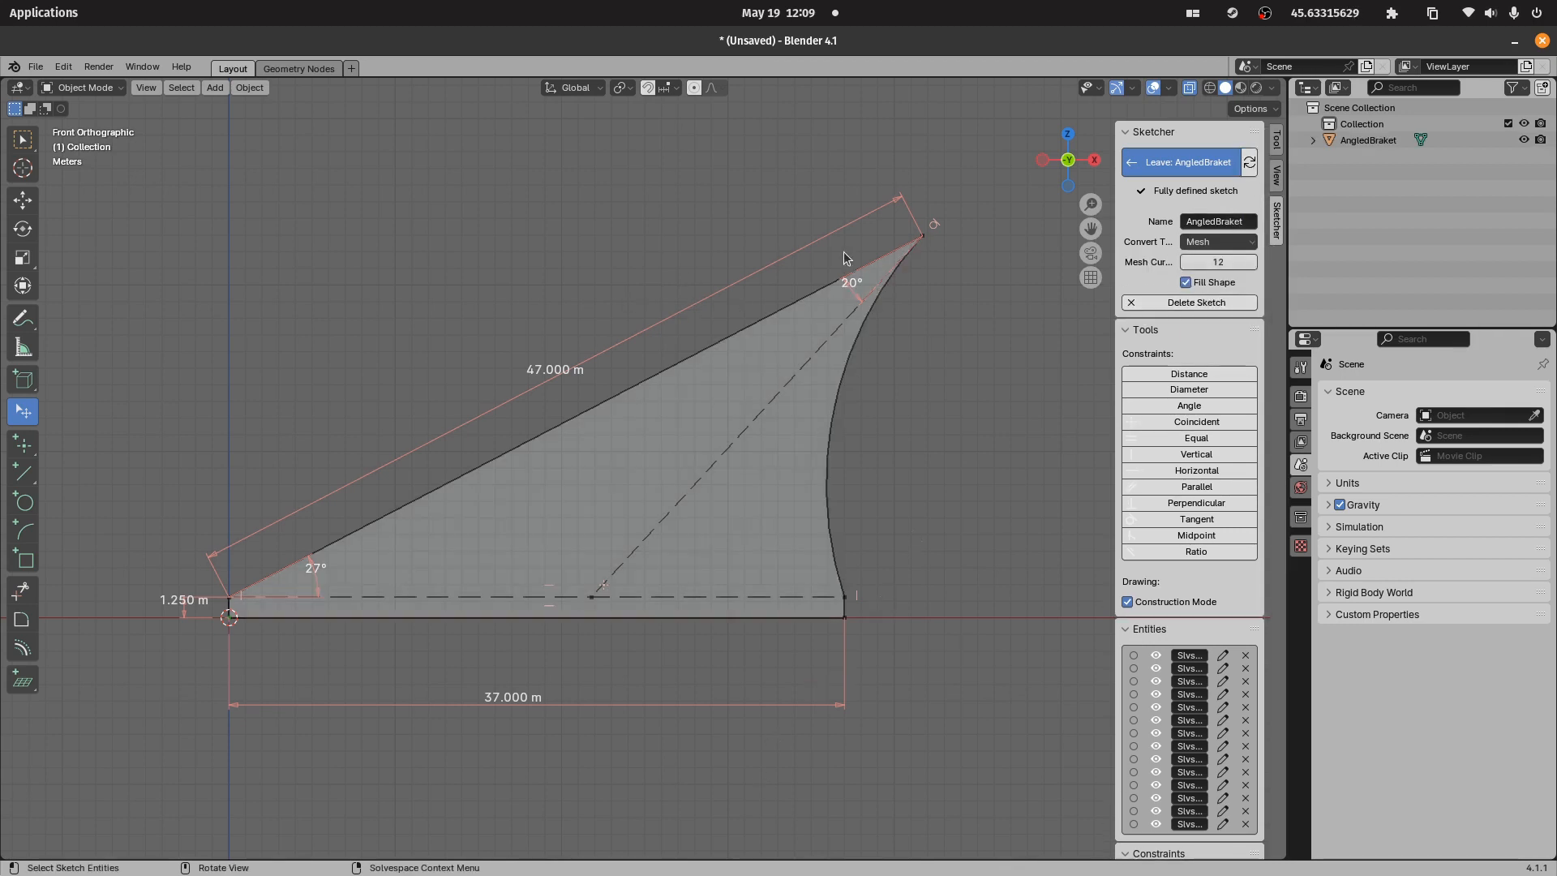
click(1173, 162)
- Add a Solidify modifier to the AngledBraket mesh
mouse_move(709, 342)
middle_down()
mouse_move(615, 347)
mouse_move(905, 332)
mouse_move(741, 381)
mouse_move(582, 347)
mouse_move(613, 351)
mouse_move(597, 339)
middle_up()
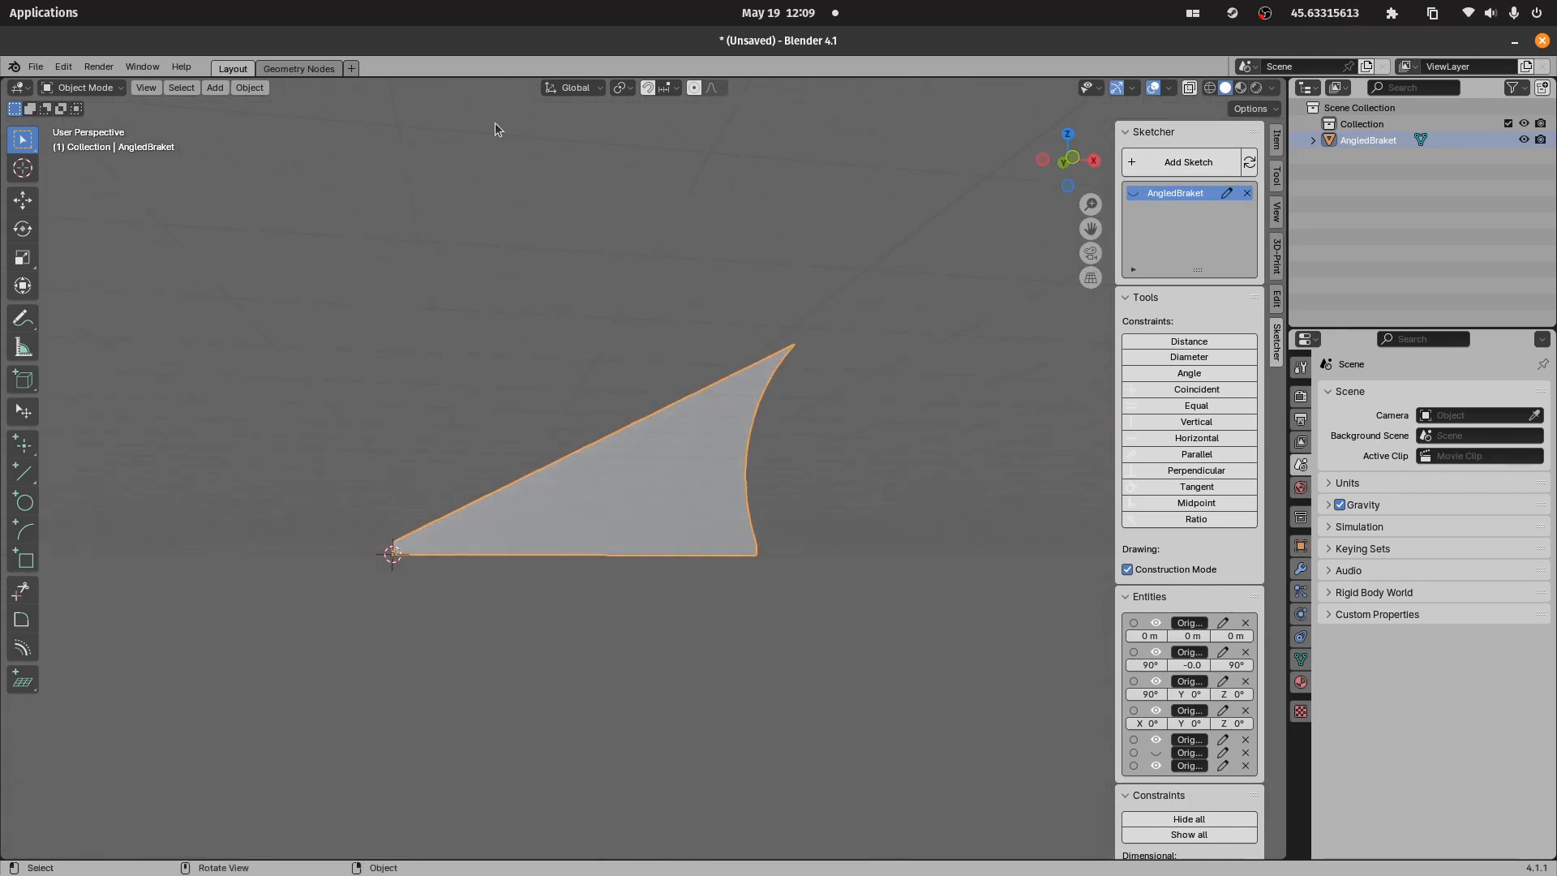
click(1174, 82)
click(1069, 361)
scroll(596, 470, up, 3)
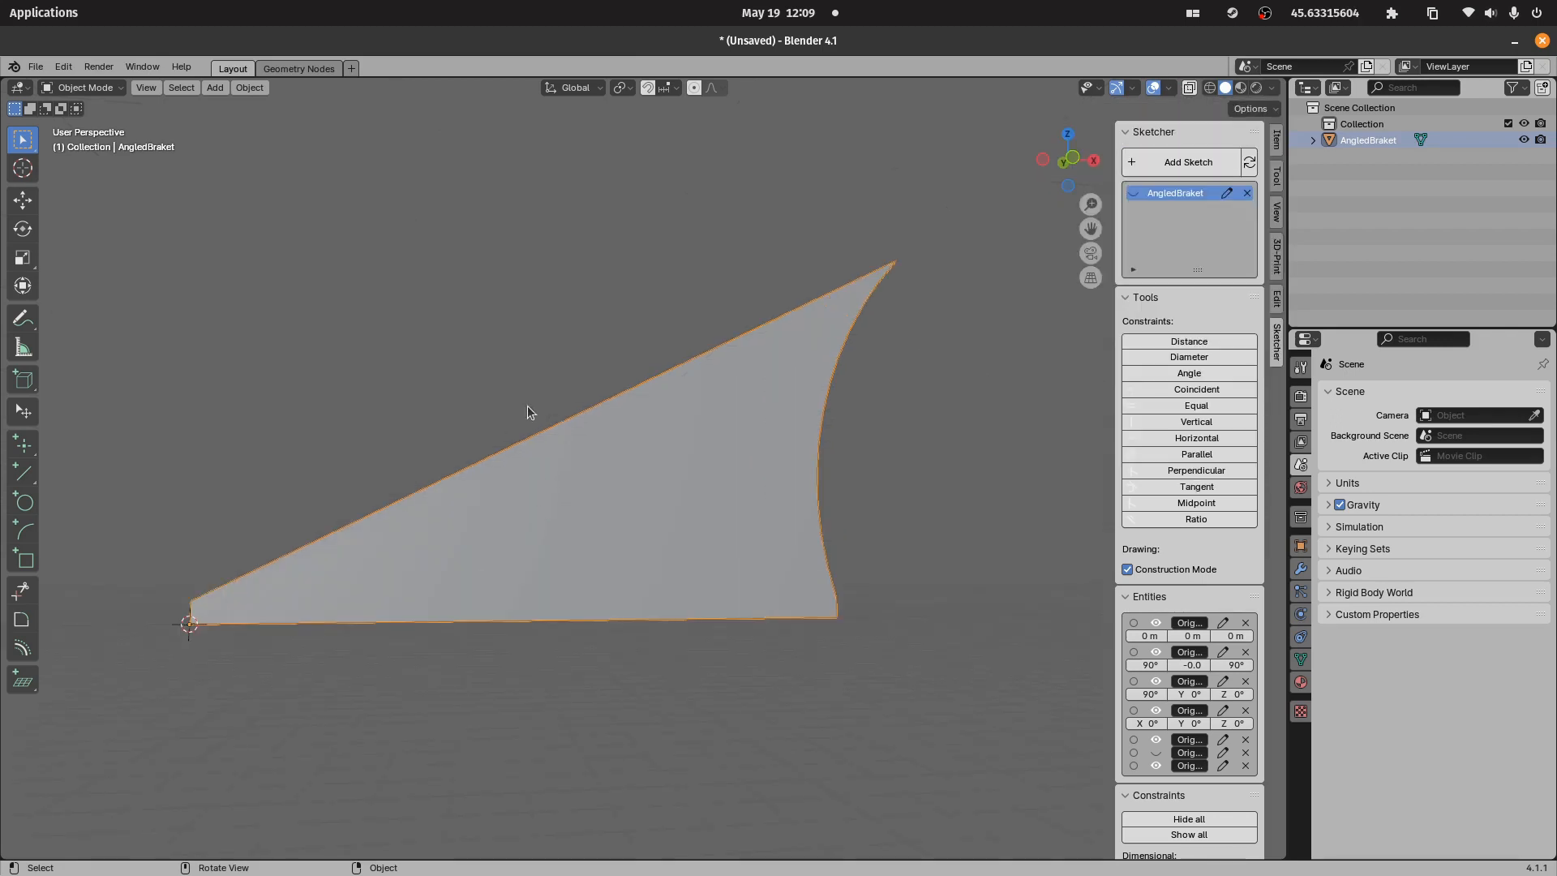
middle_drag(528, 412, 892, 203)
drag(1086, 157, 892, 405)
click(1300, 569)
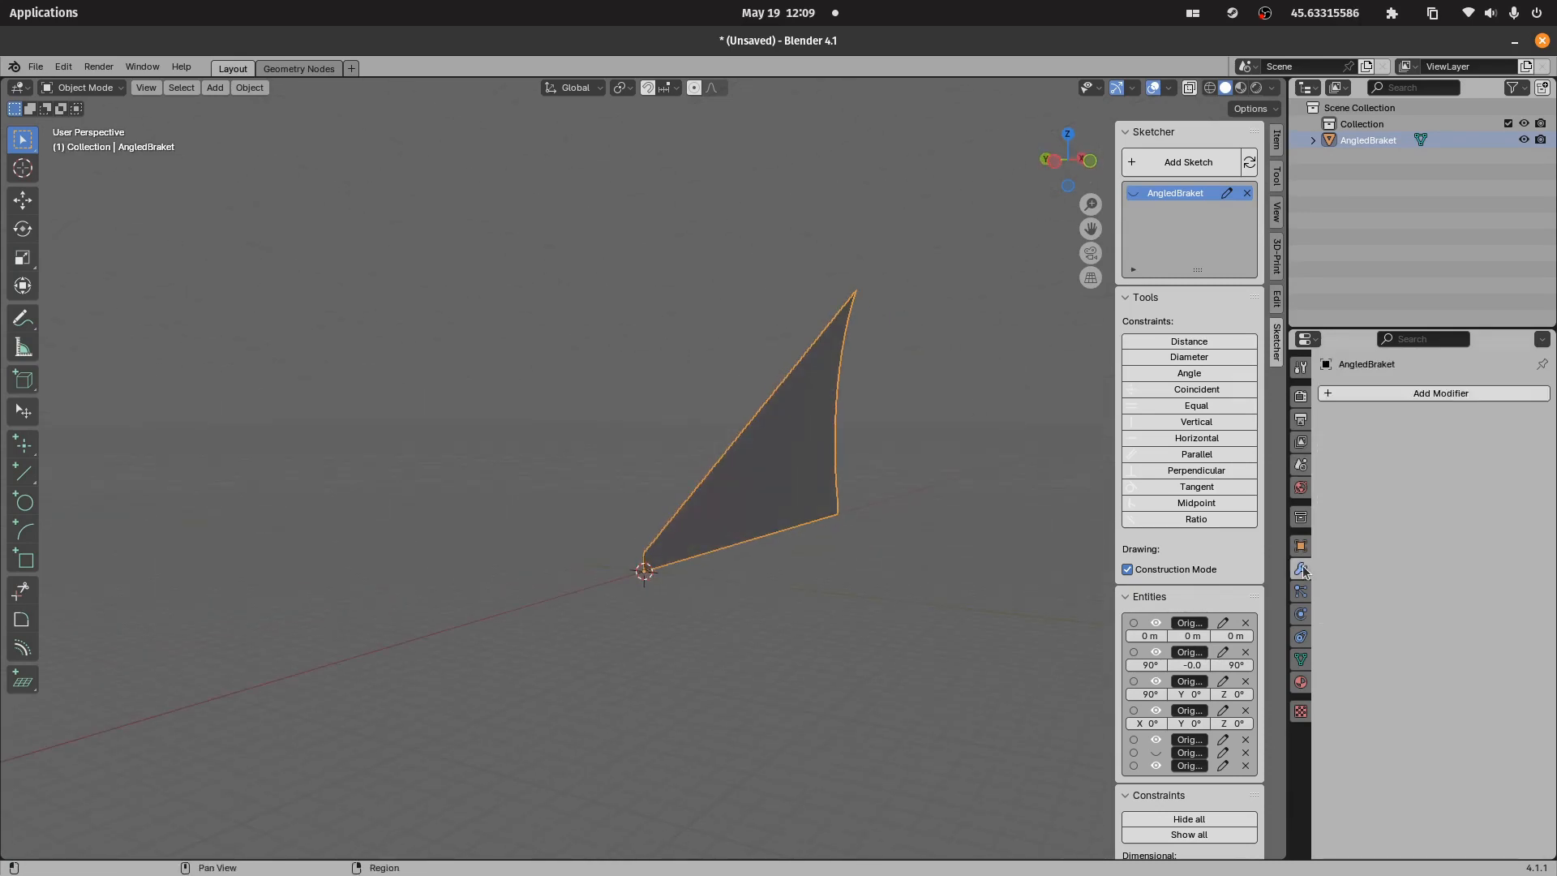
click(1448, 393)
mouse_move(1379, 454)
click(1221, 648)
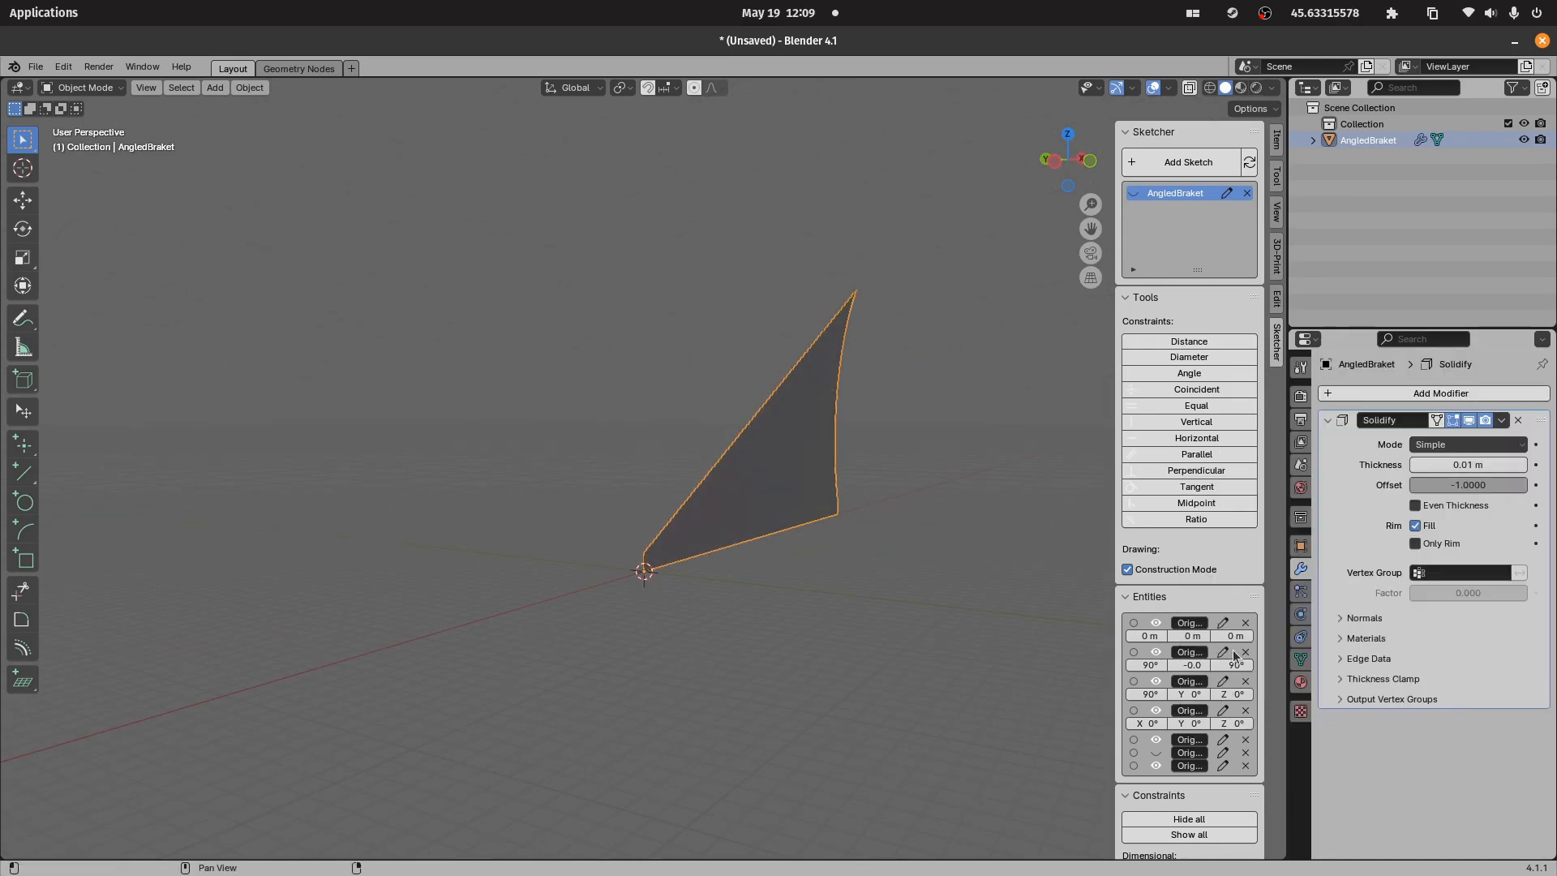
- Enable Even Thickness on the Solidify modifier and set its thickness to 15 m
click(1435, 506)
click(1370, 619)
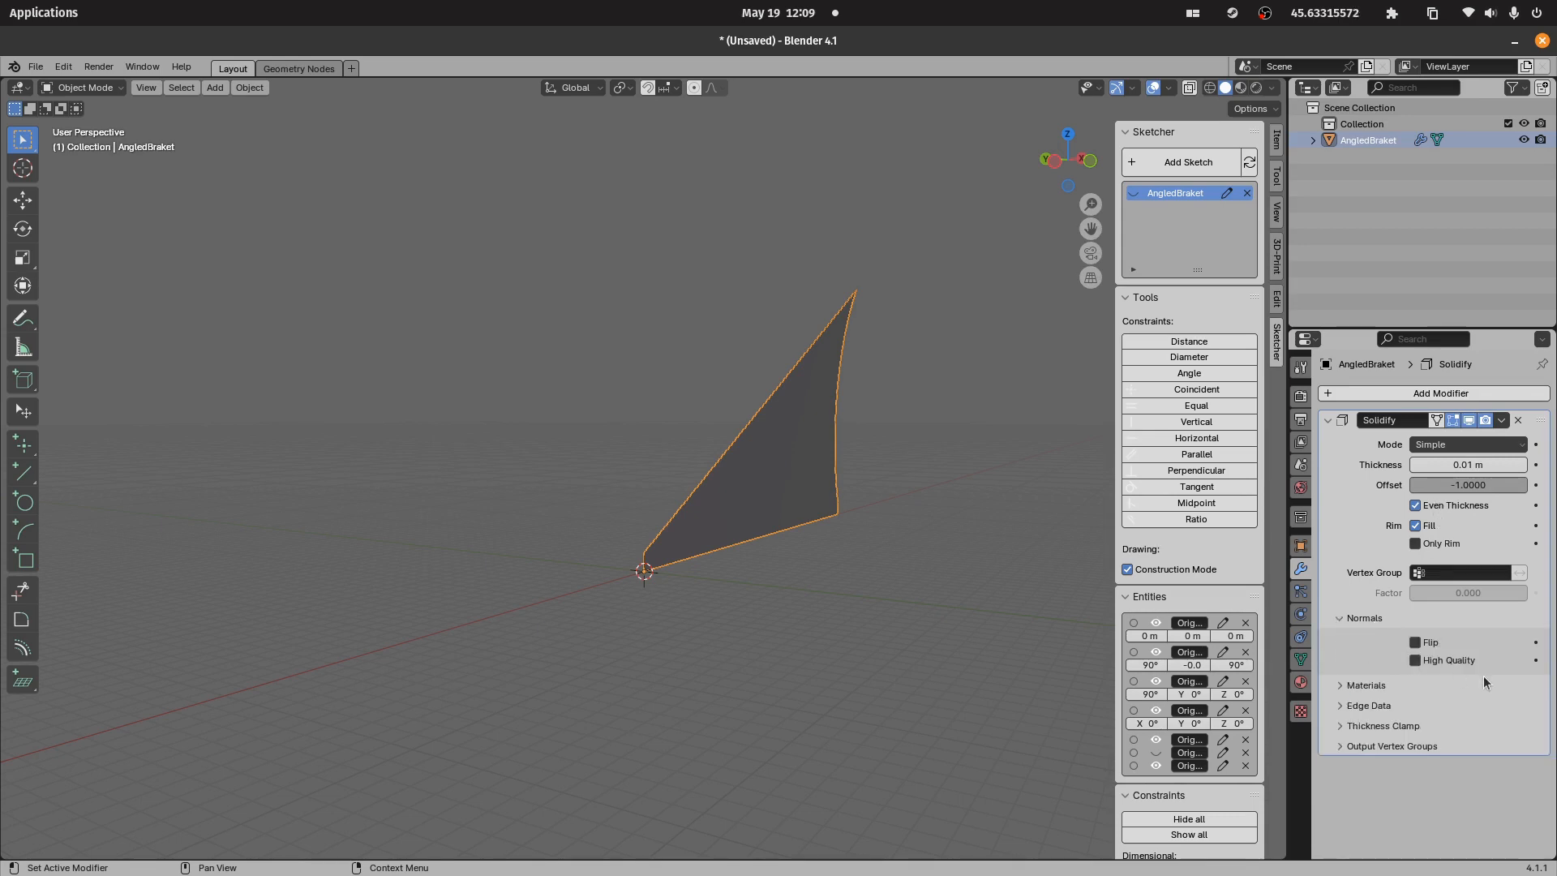
click(1370, 619)
double_click(1467, 465)
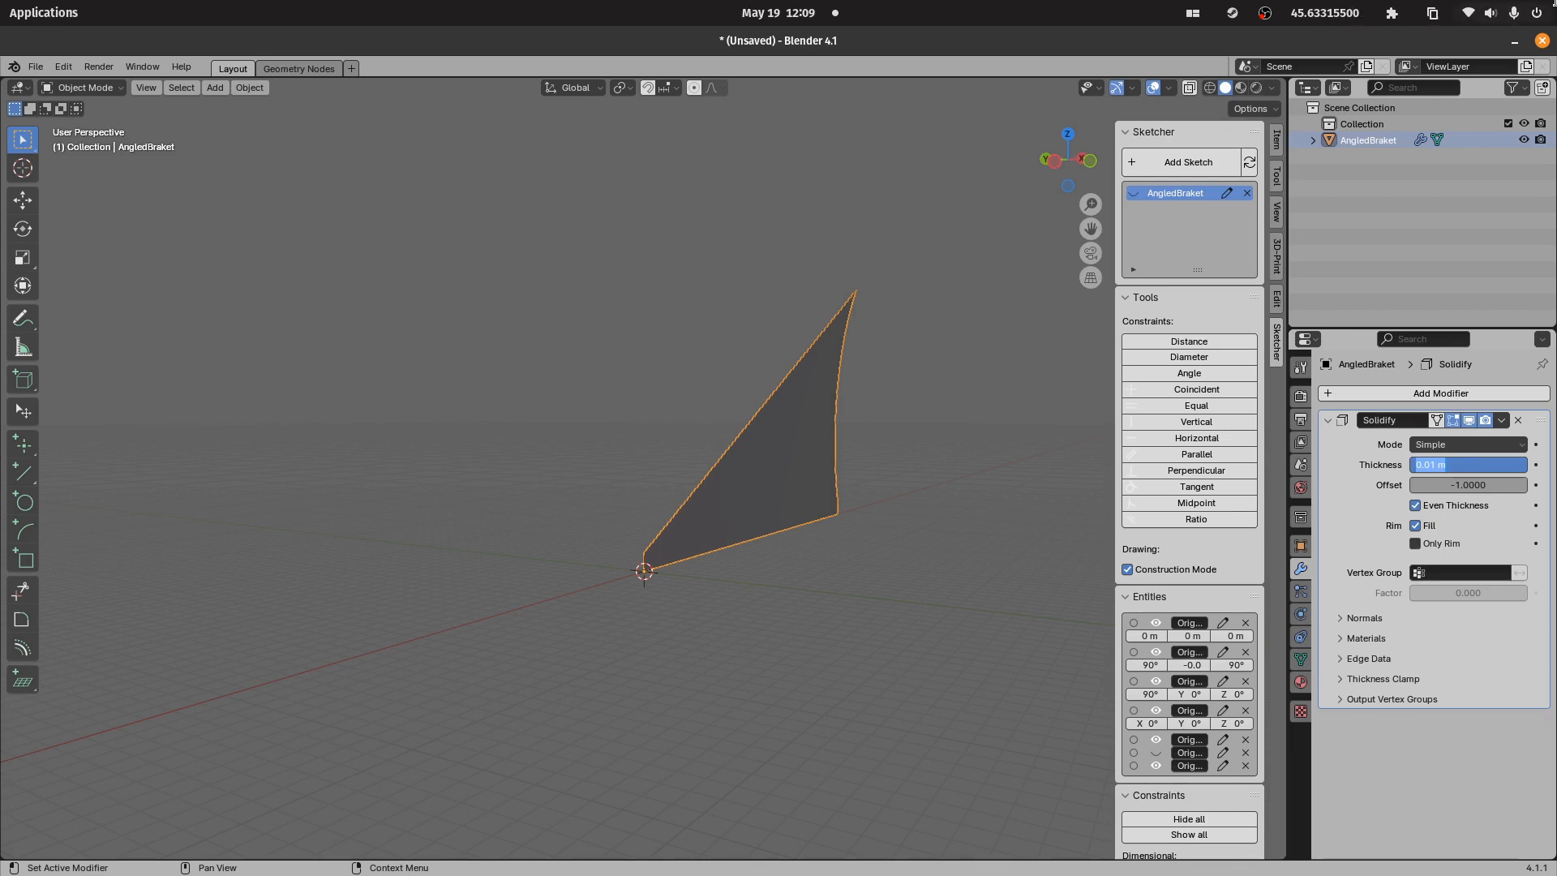
text(15)
key(Return)
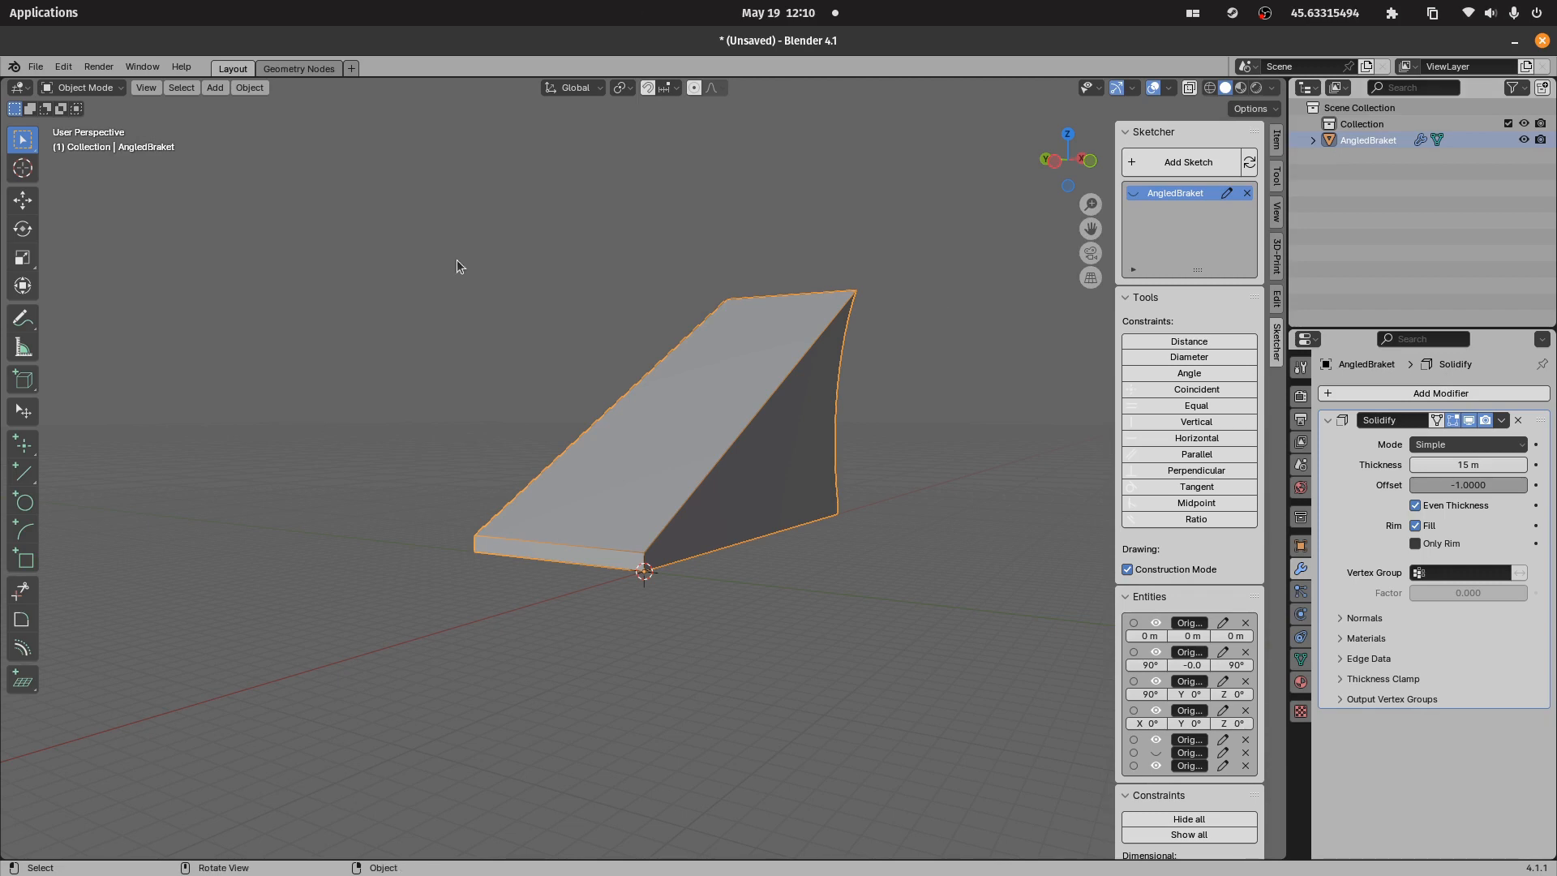
- Add a Bevel modifier to the solidified bracket and set its amount to 0.46 m
middle_drag(458, 266, 661, 381)
click(1391, 395)
mouse_move(1391, 402)
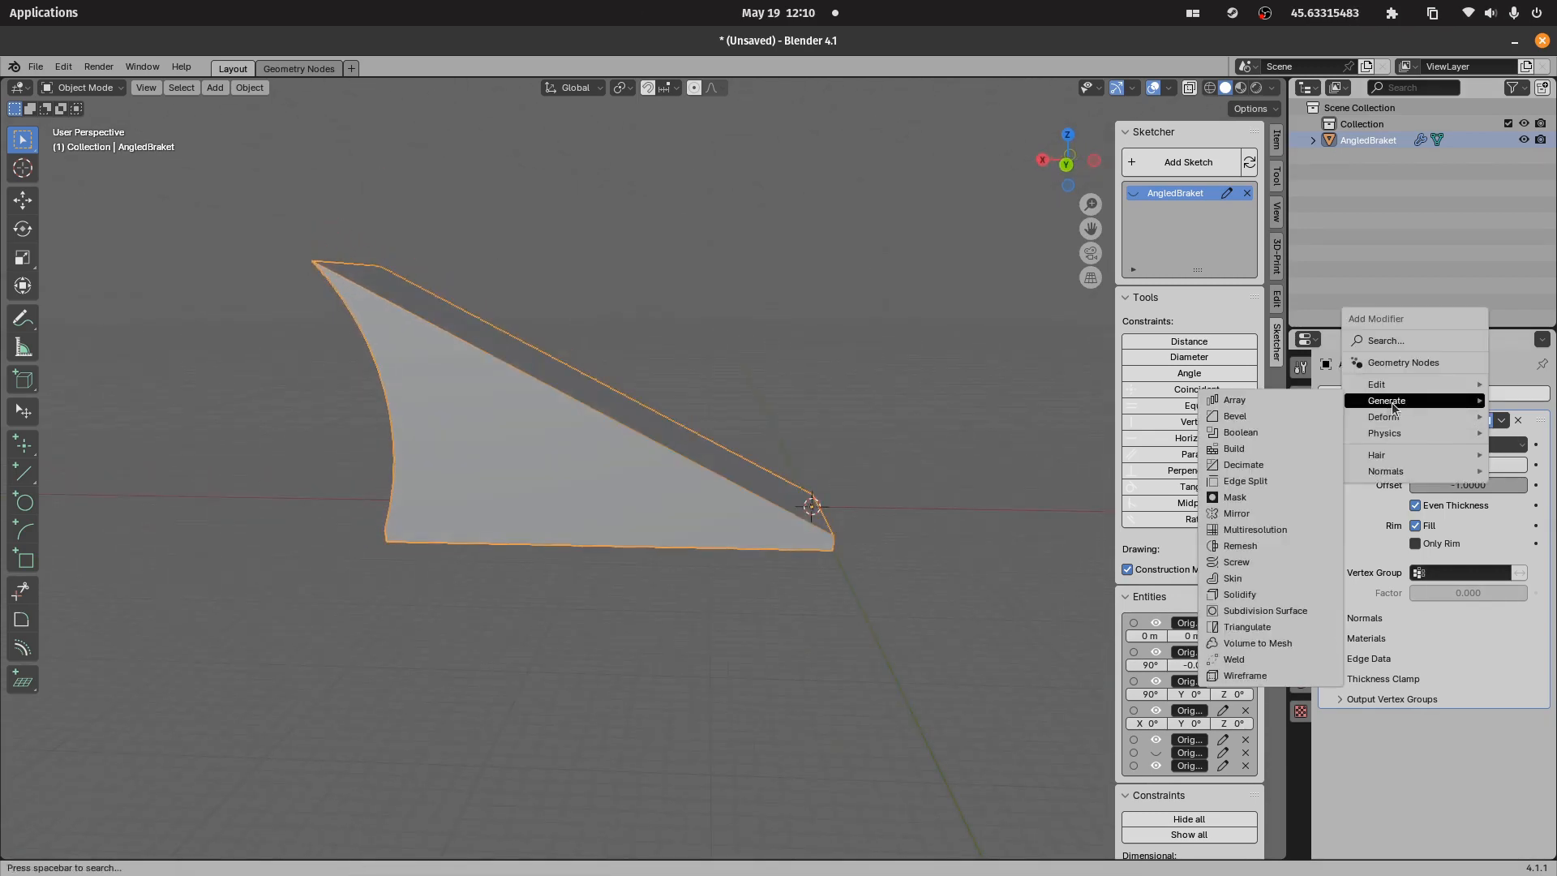
click(1297, 417)
middle_drag(591, 312, 455, 390)
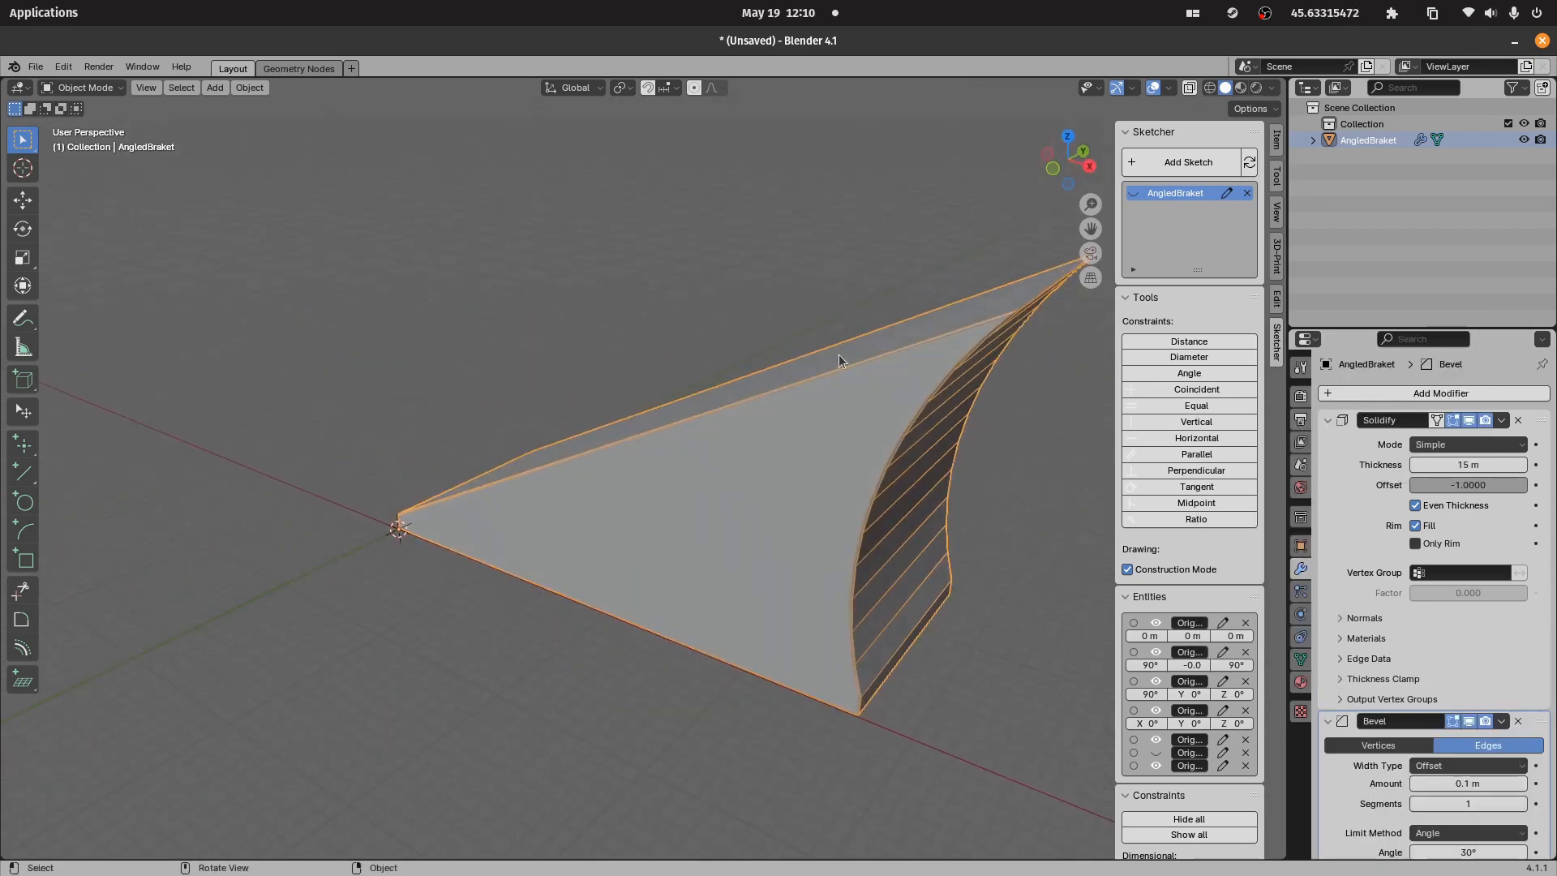
drag(1461, 783, 1484, 784)
click(1461, 783)
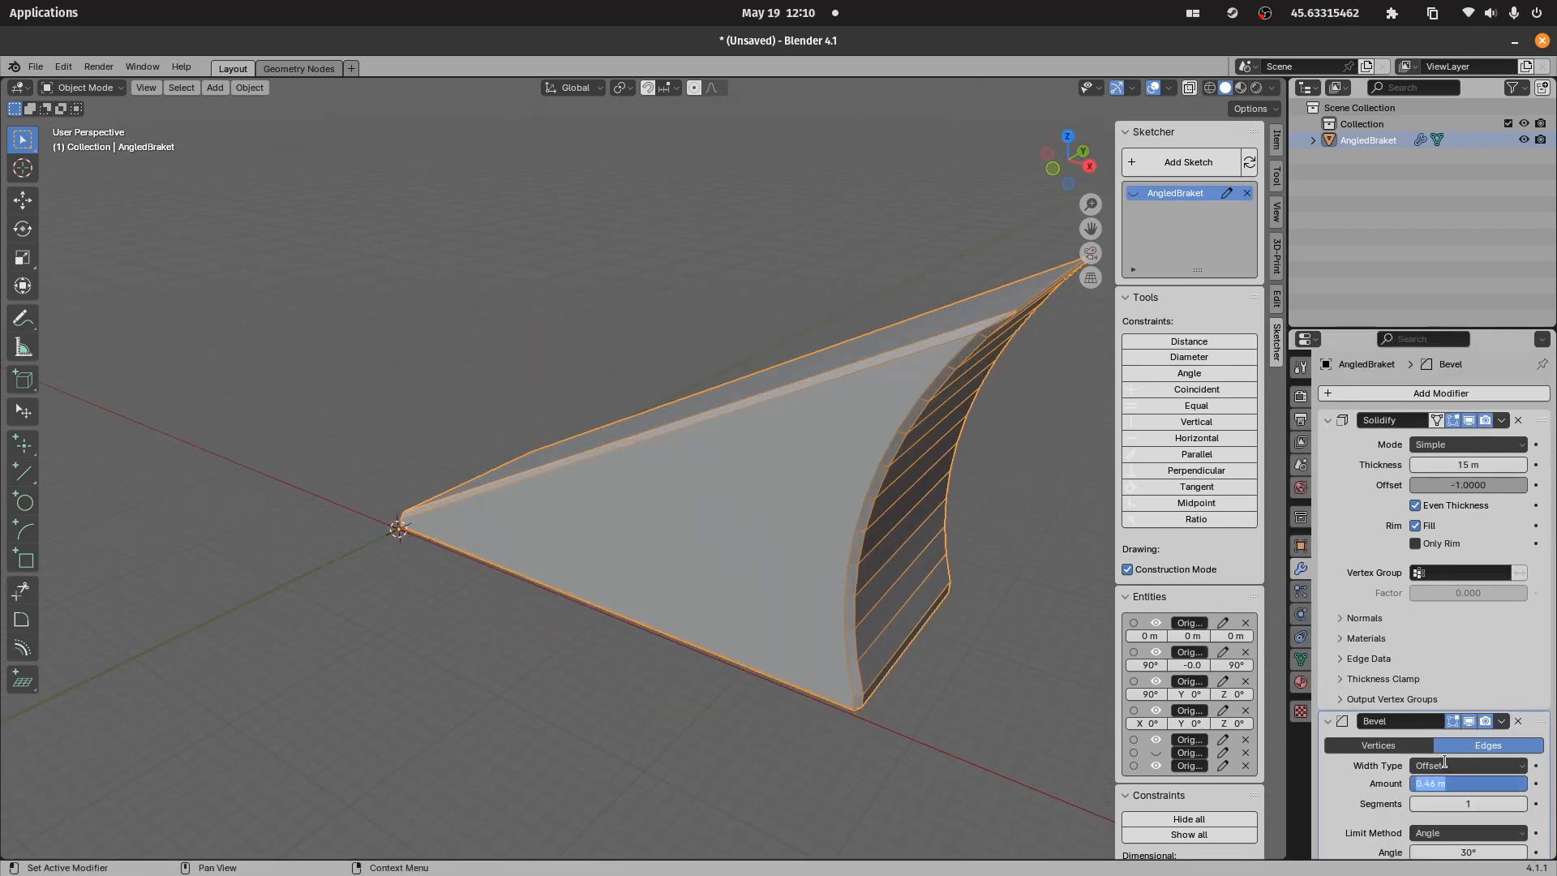
key(Return)
- Set the Bevel modifier's segments to 5
click(1452, 803)
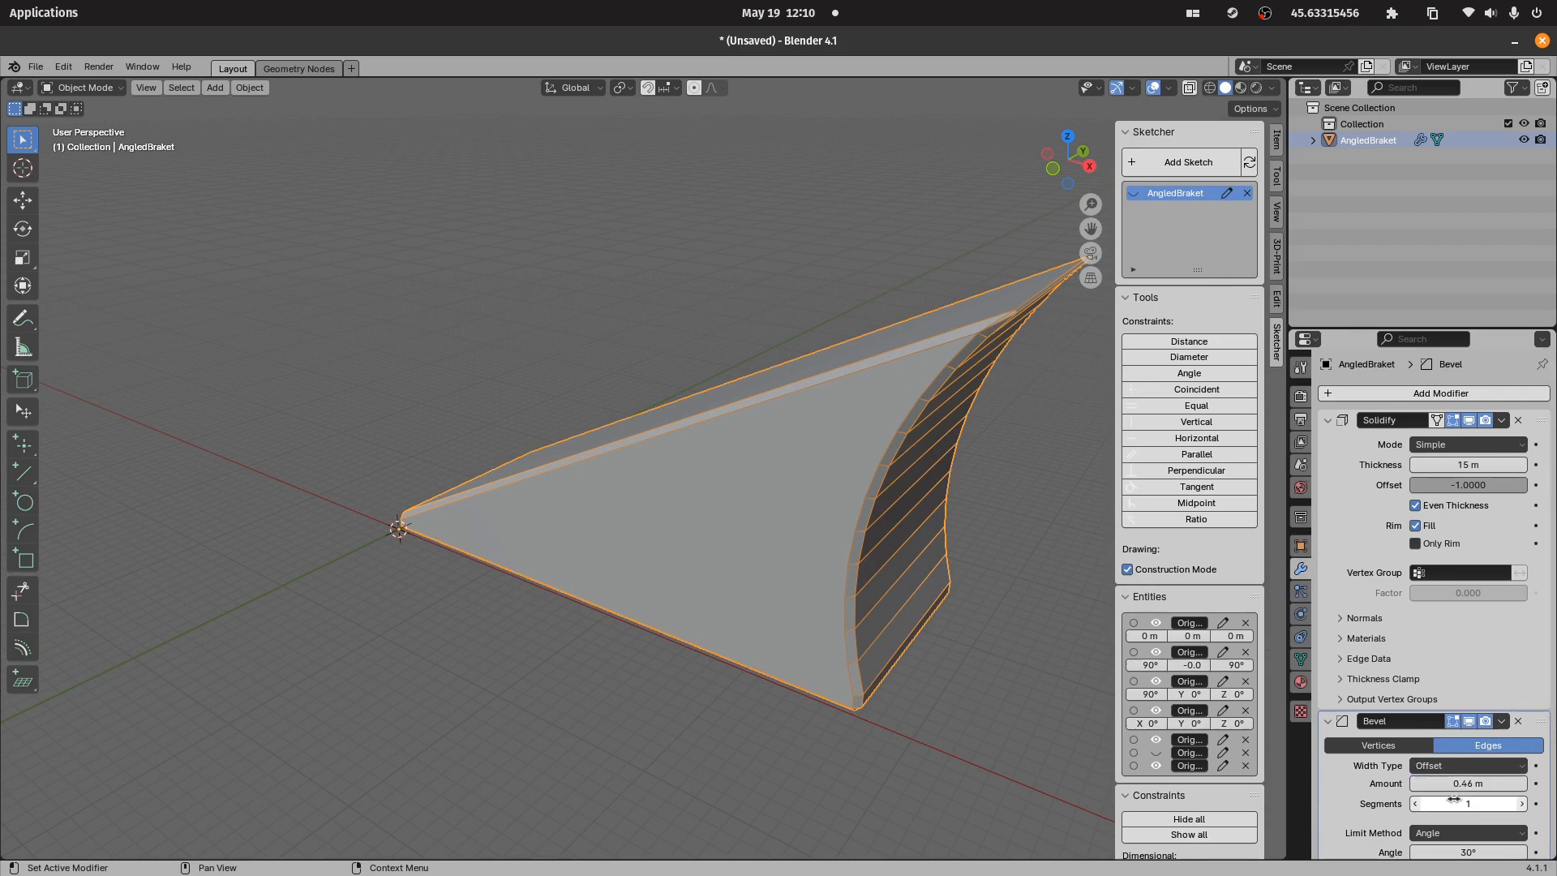
text(5)
key(Return)
middle_drag(973, 474, 803, 450)
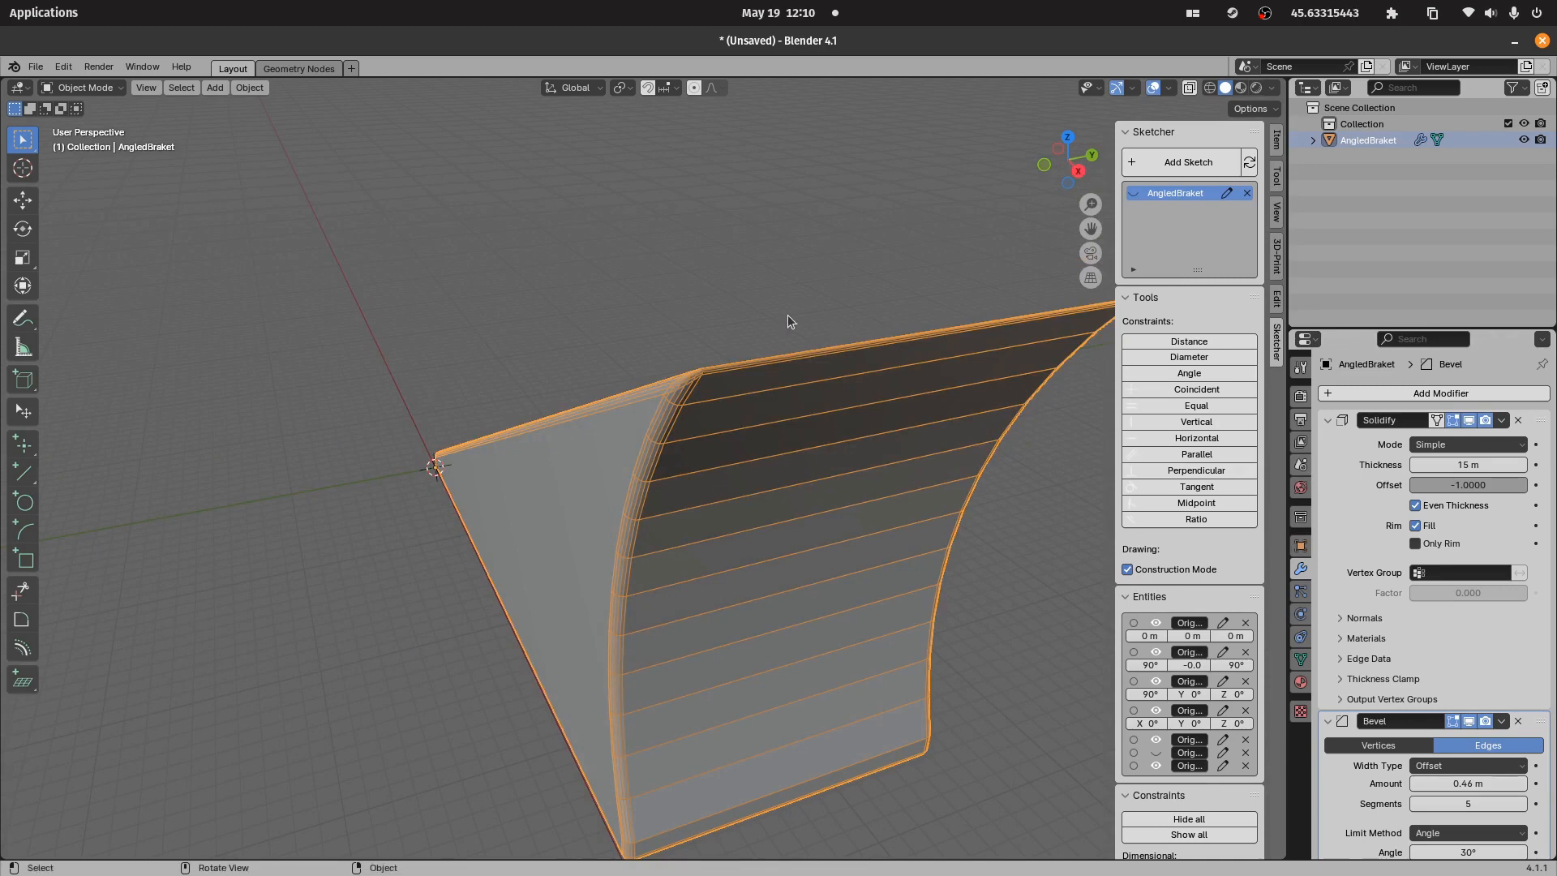
drag(1454, 783, 1472, 783)
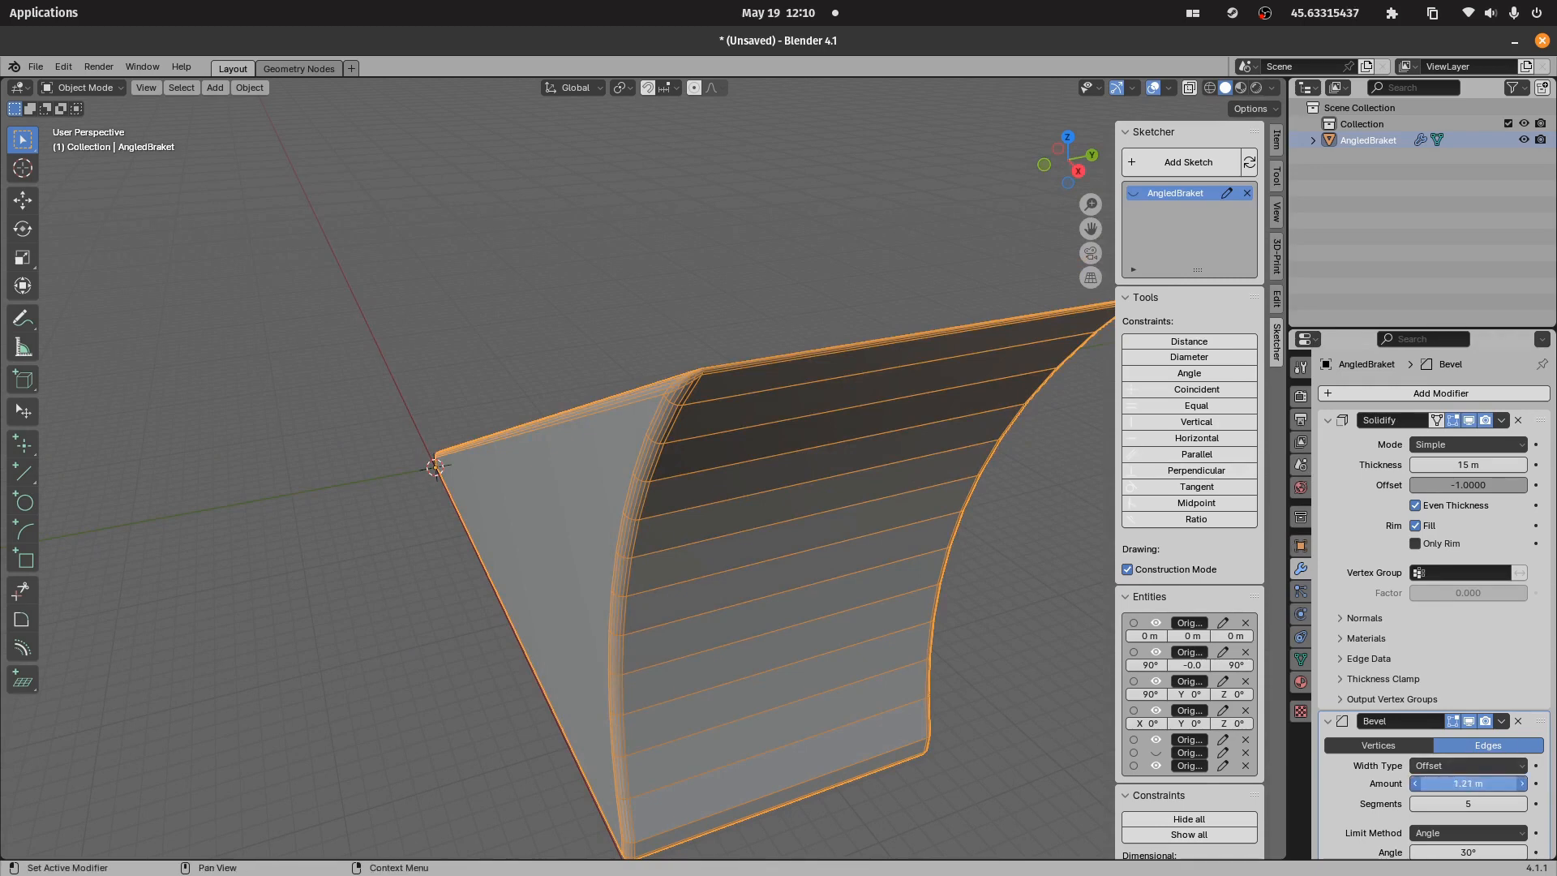
key(Escape)
- Deselect the bracket and turn off the Bevel modifier's display in the viewport
middle_drag(876, 308, 567, 341)
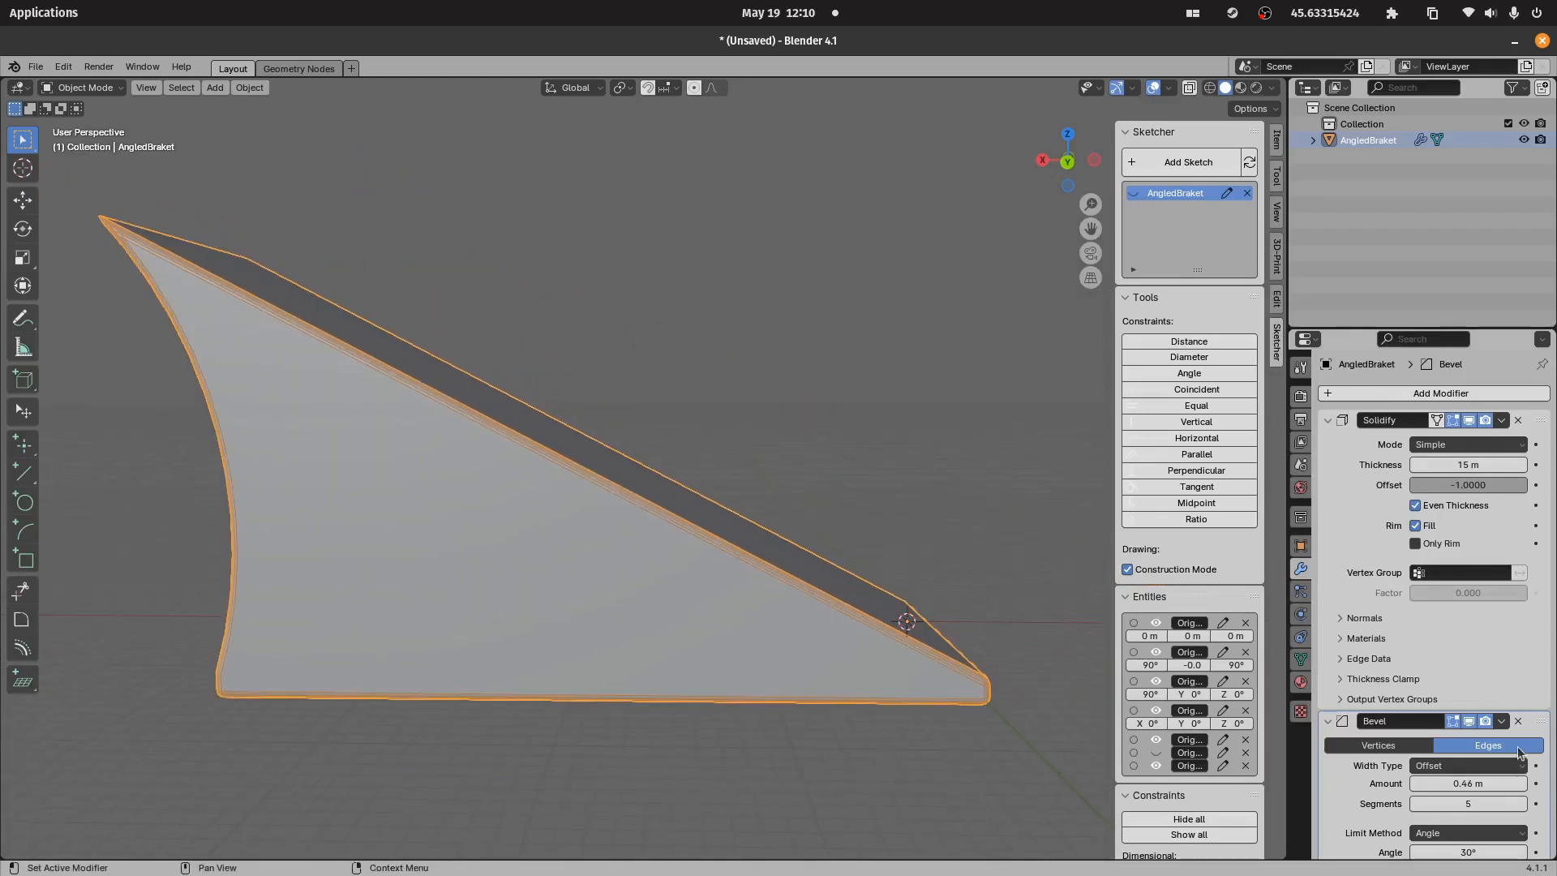
middle_drag(779, 487, 733, 505)
middle_drag(838, 471, 843, 472)
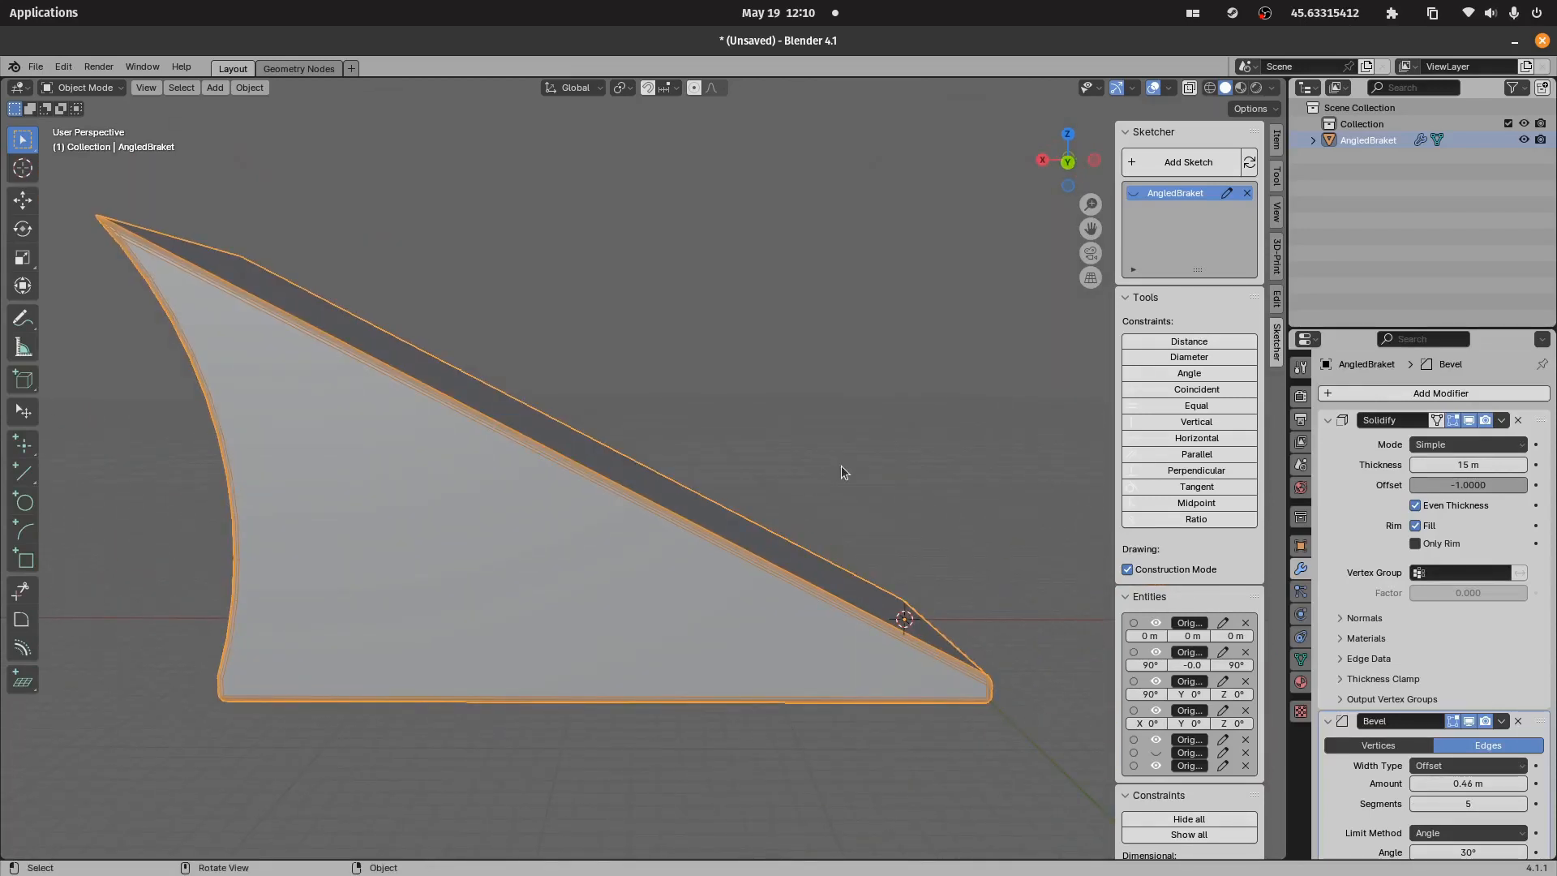
click(648, 344)
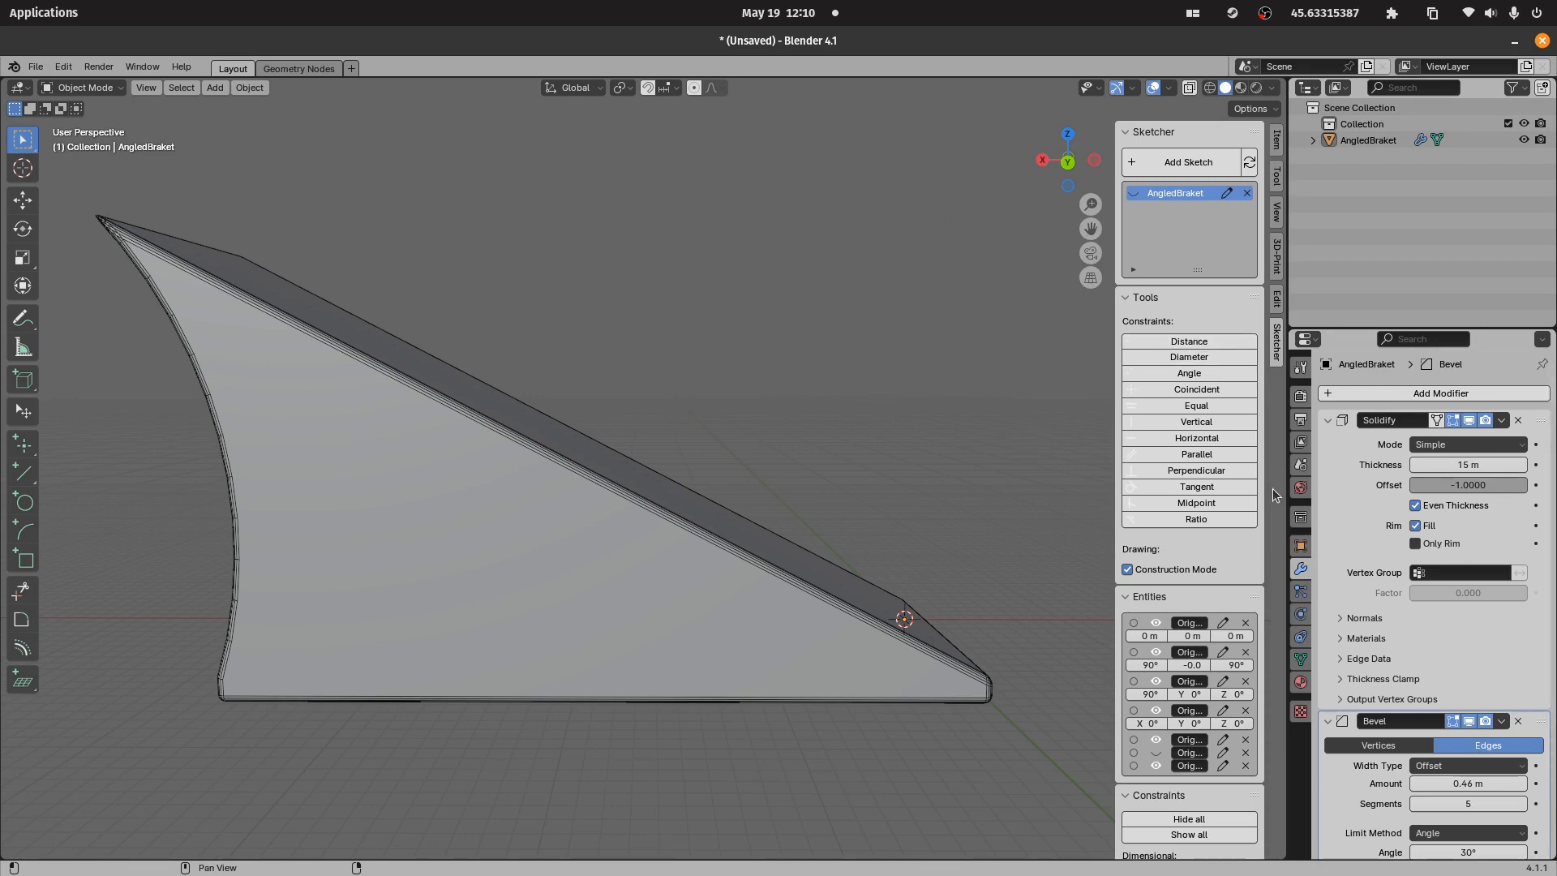
click(1469, 721)
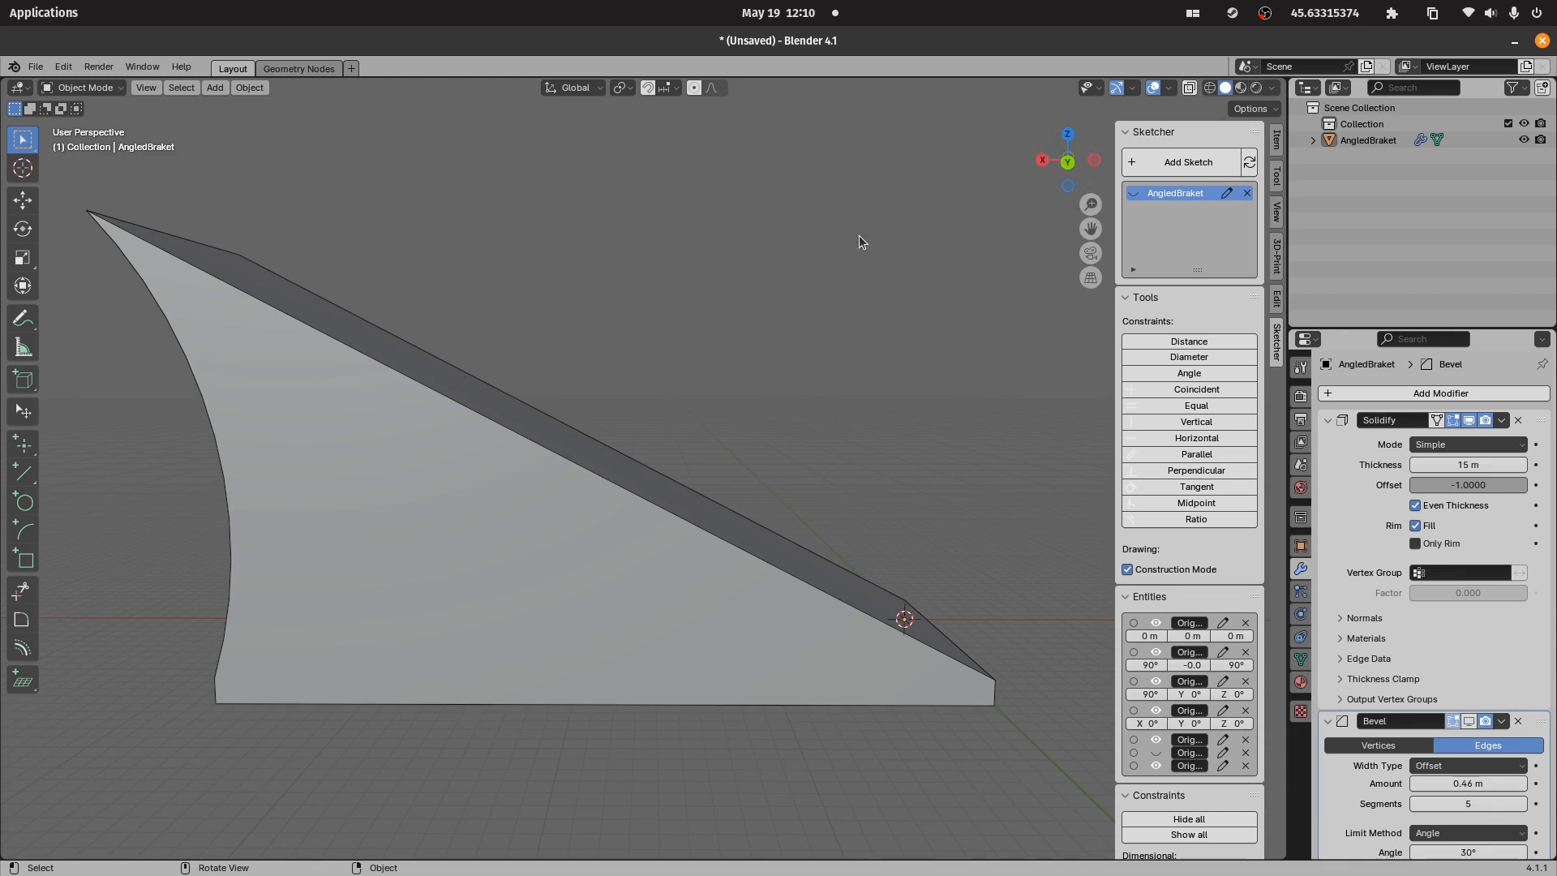
- Start a new sketch on the horizontal XY origin workplane
click(1067, 135)
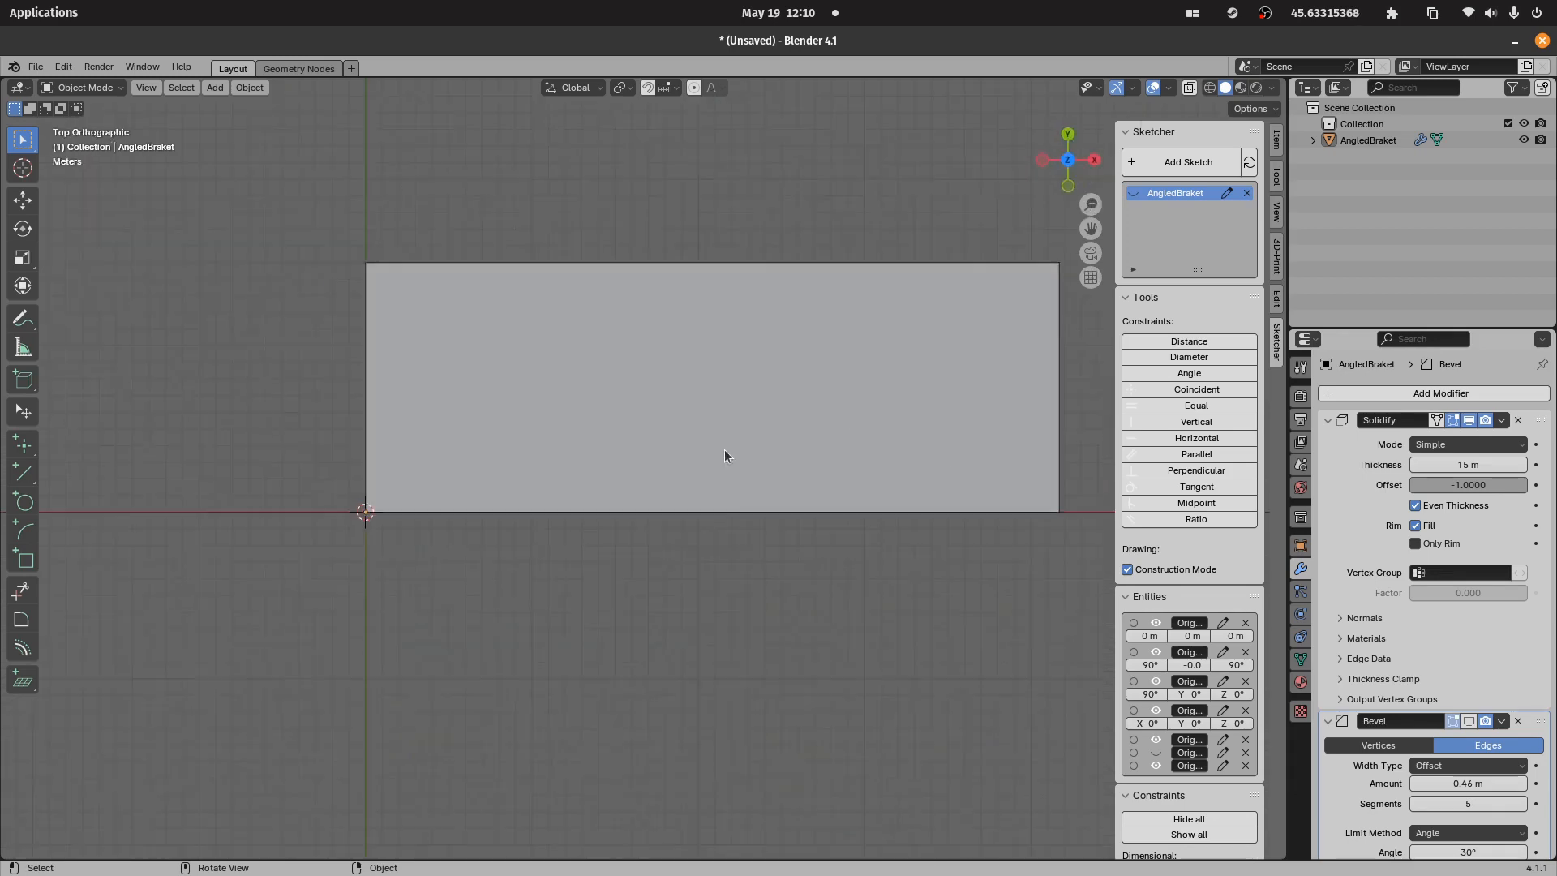
mouse_move(816, 202)
shift+middle_down()
mouse_move(784, 233)
mouse_move(762, 316)
mouse_move(778, 315)
shift+middle_up()
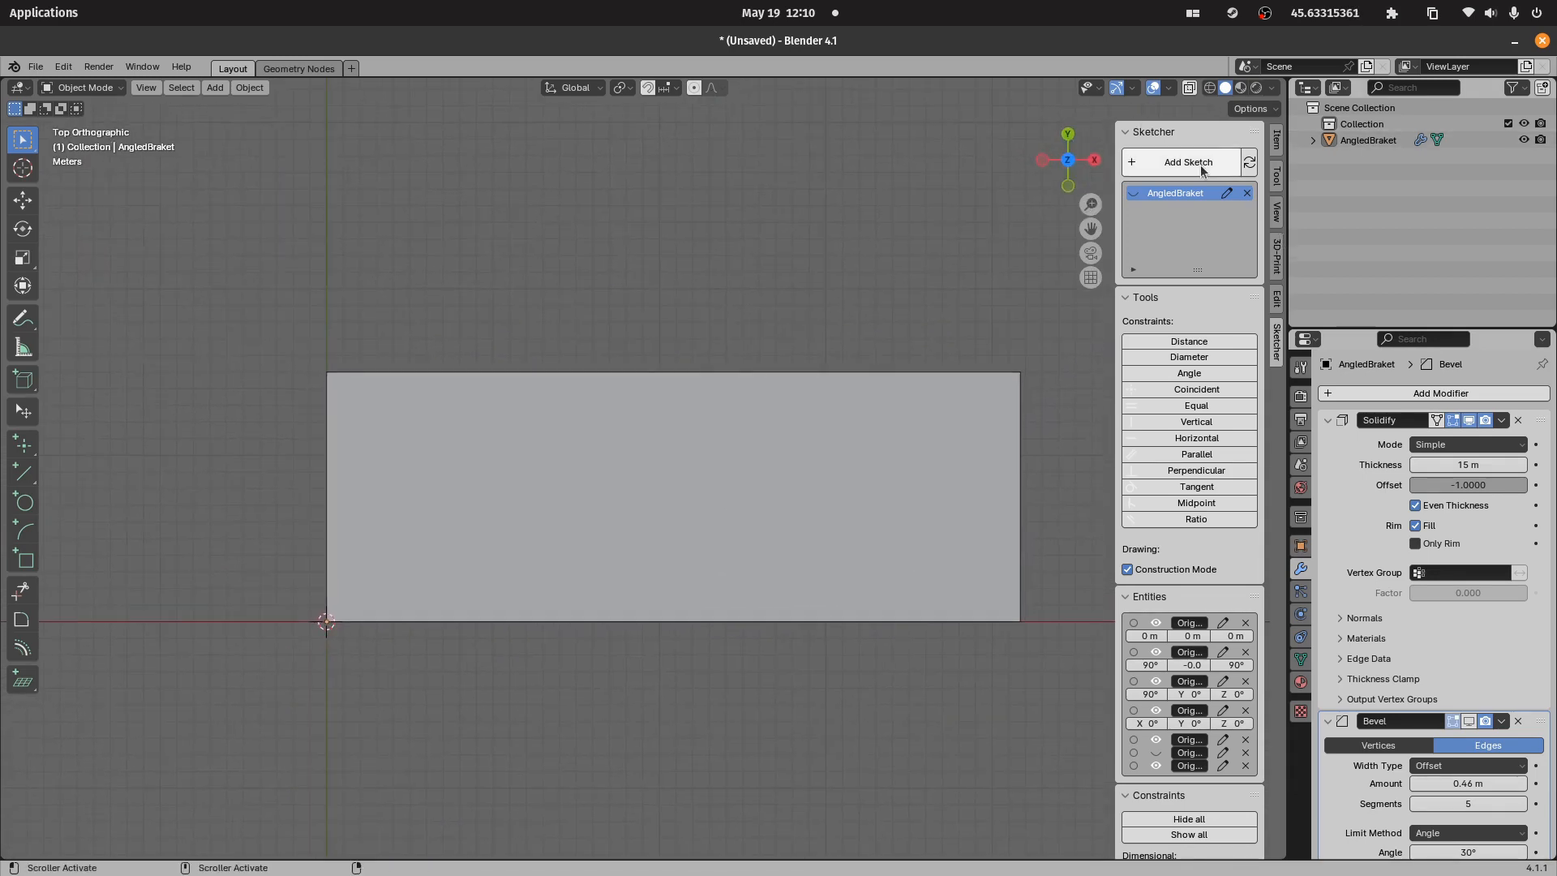
click(1226, 166)
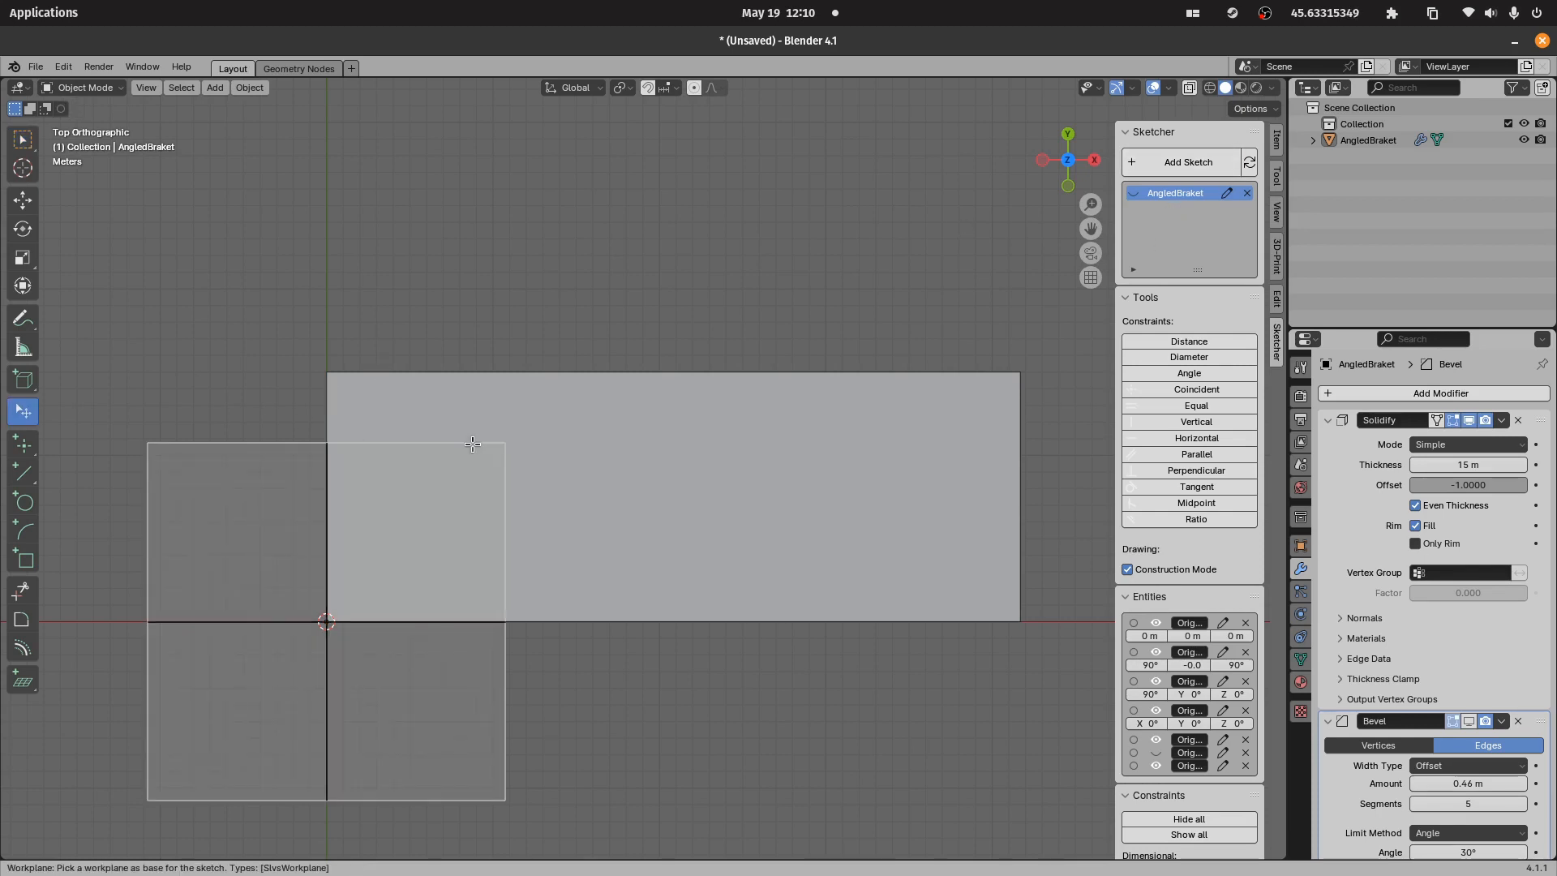
click(473, 443)
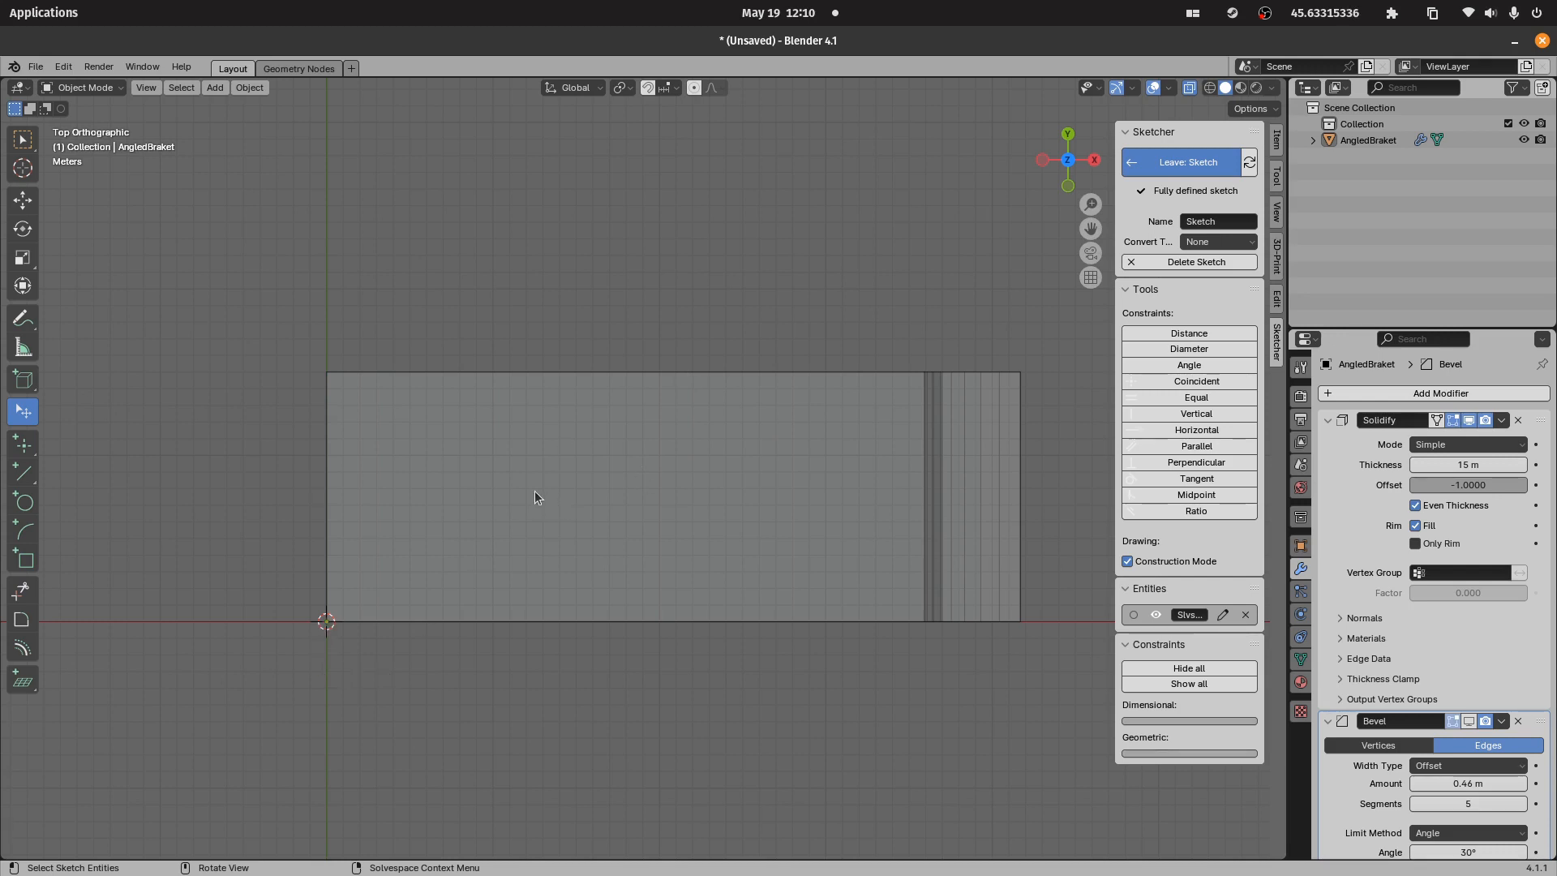
- Place a sketch point near the middle of the bracket's top-view outline, about 20 m horizontally from the origin
key(p)
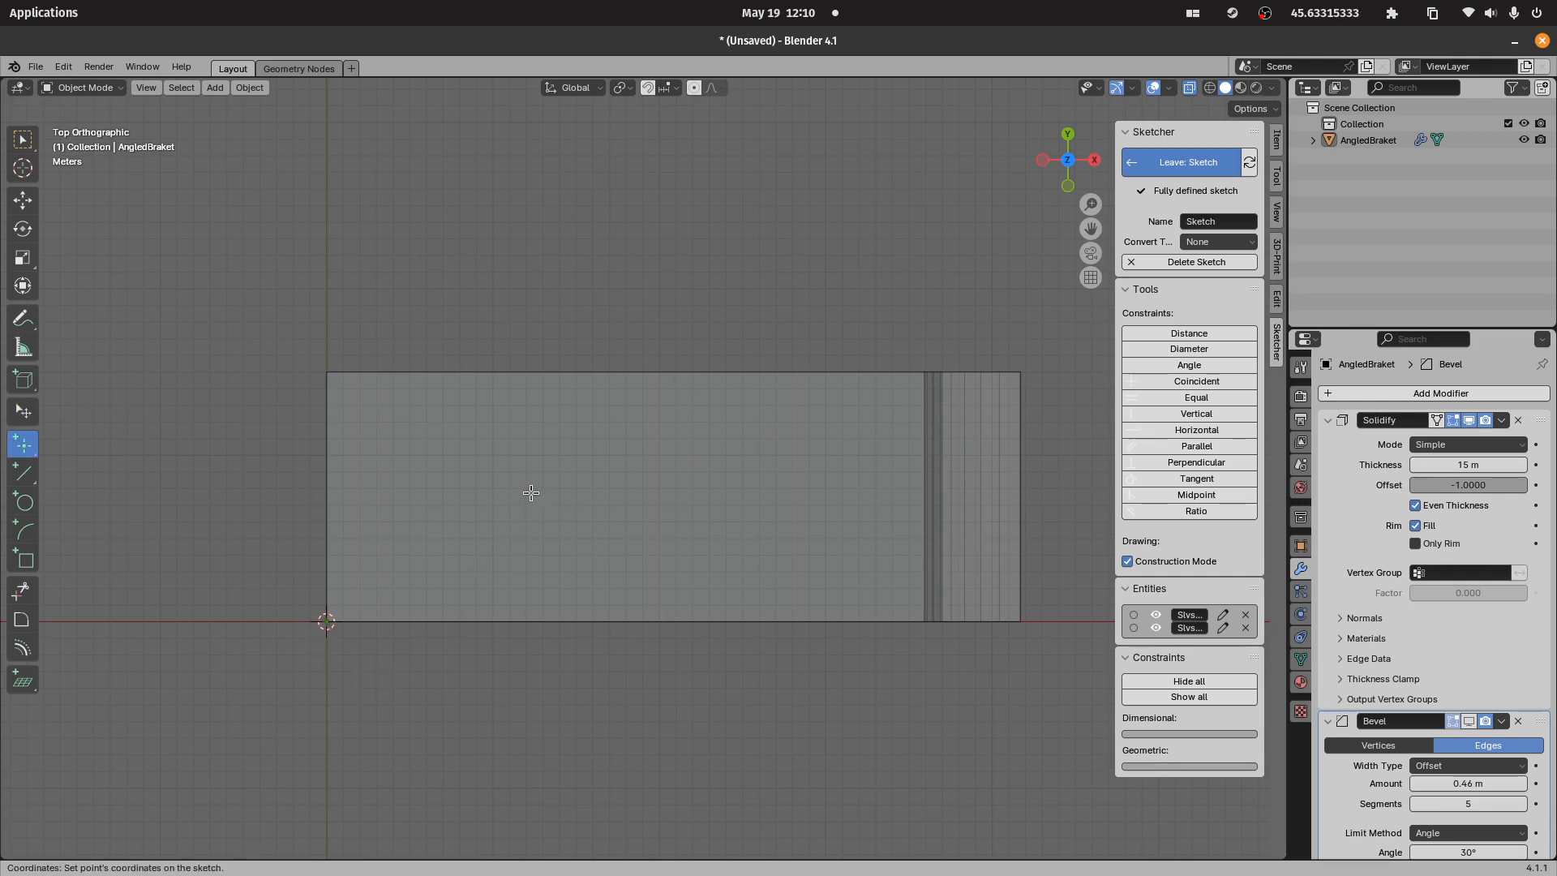
click(664, 485)
key(Escape)
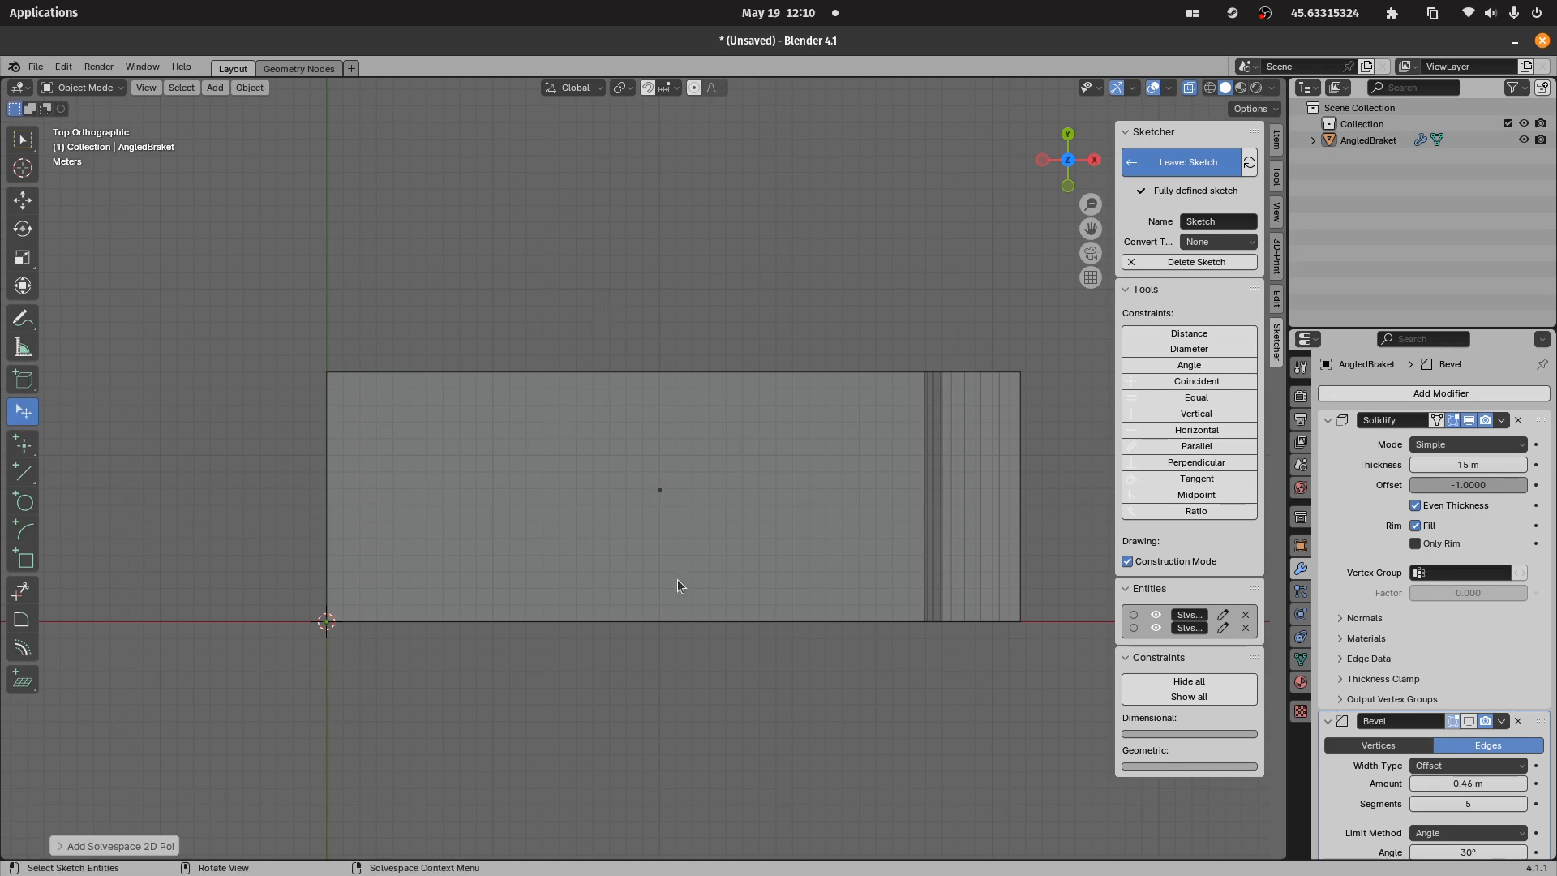
- Add a horizontal distance constraint between the origin and the new point, and place its dimension below the bracket's outline
click(326, 623)
shift+click(659, 490)
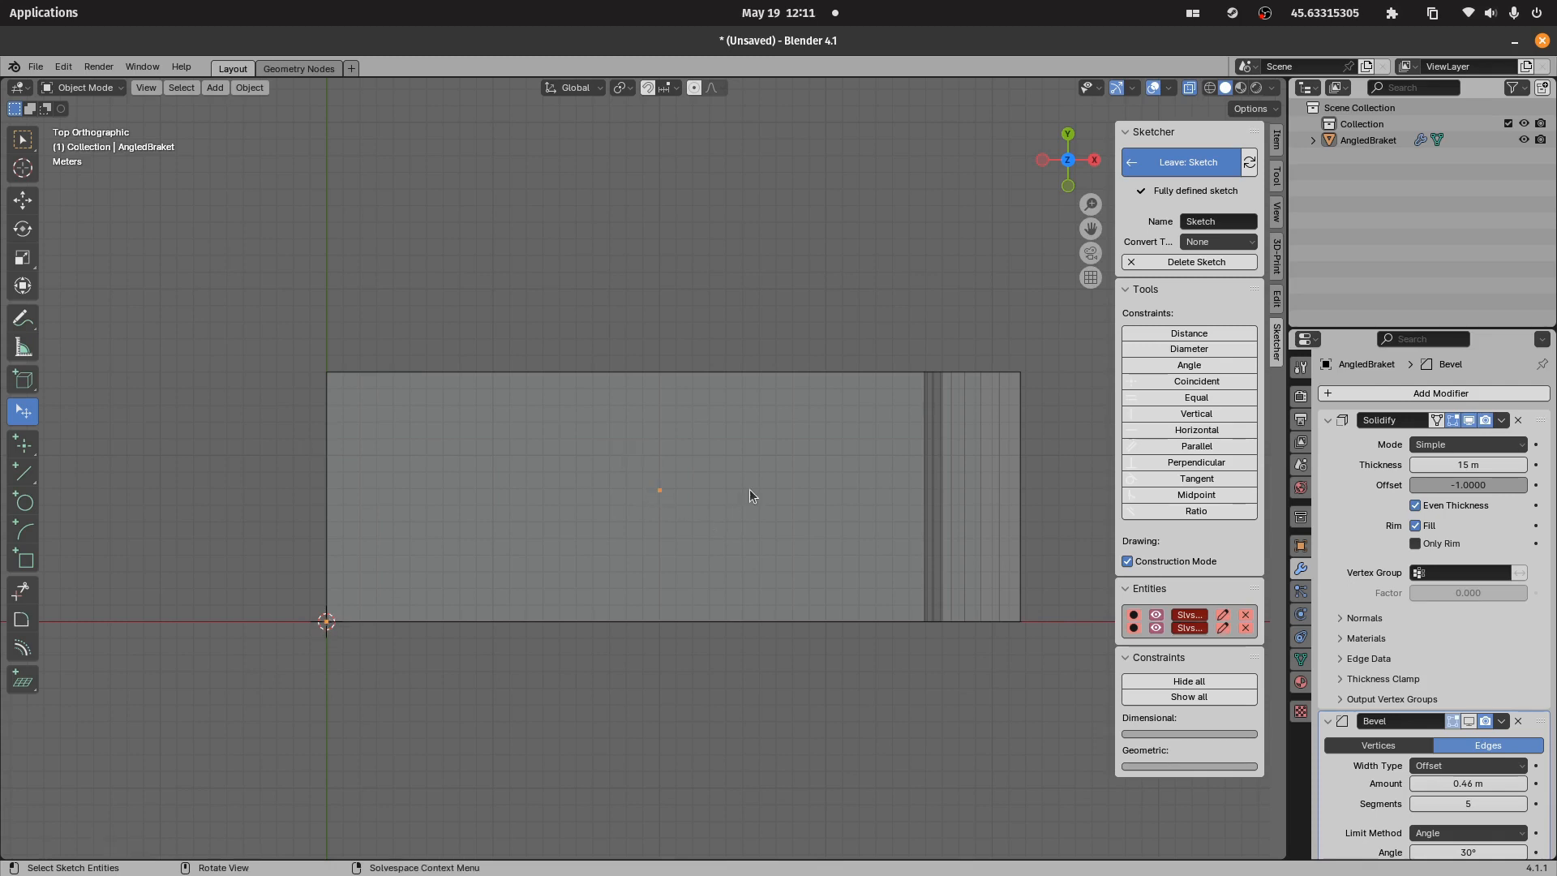
key(alt+d)
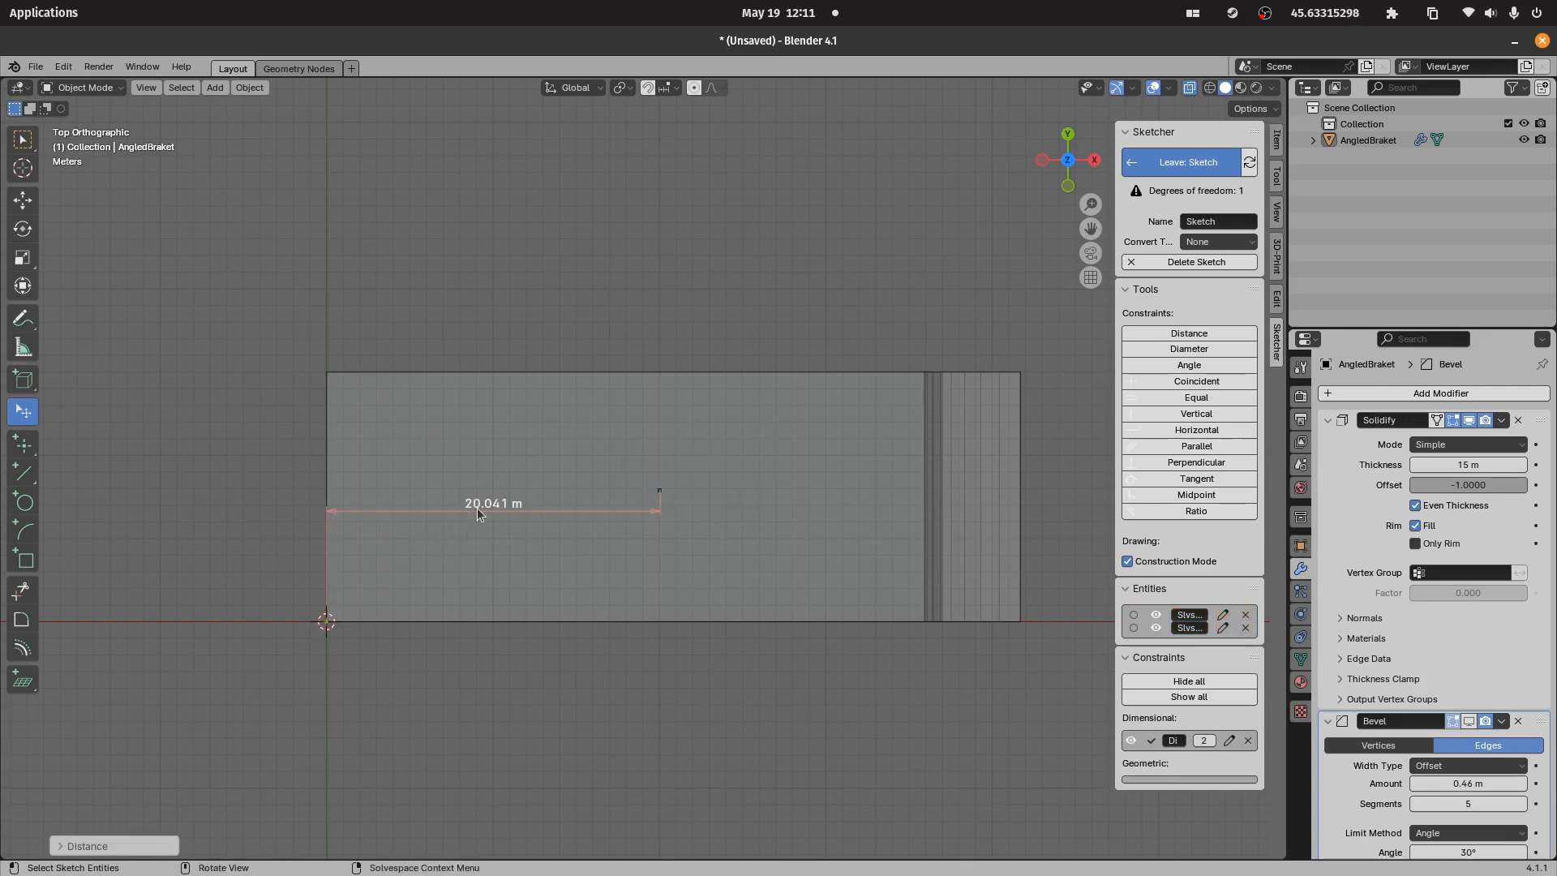
drag(486, 509, 491, 668)
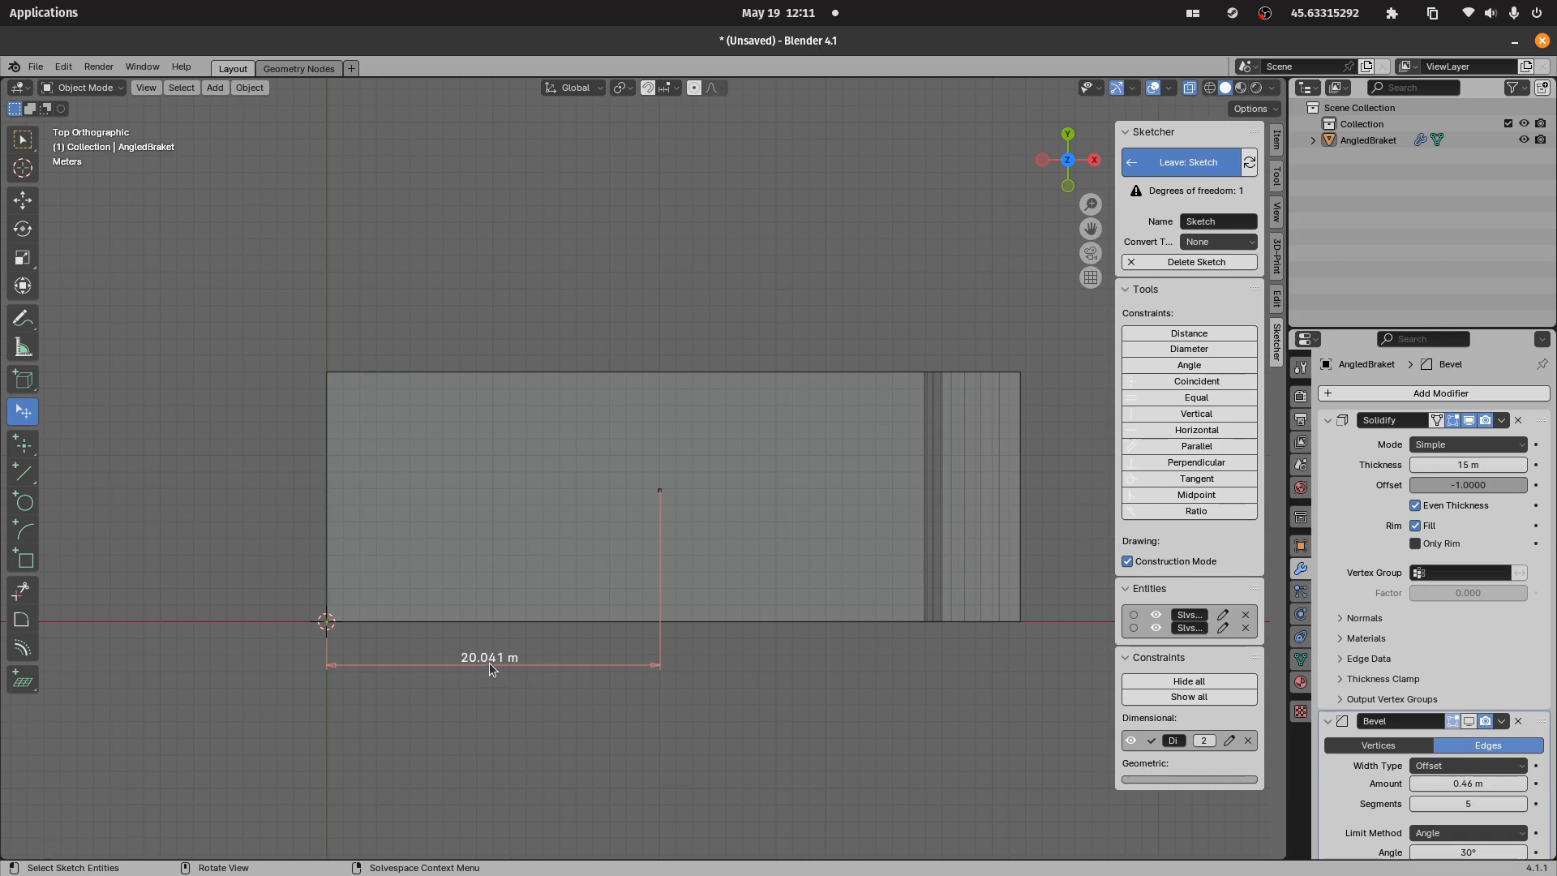
- Set the horizontal distance between the origin and the sketch point to 37/2, giving 18.5 m
right_click(453, 688)
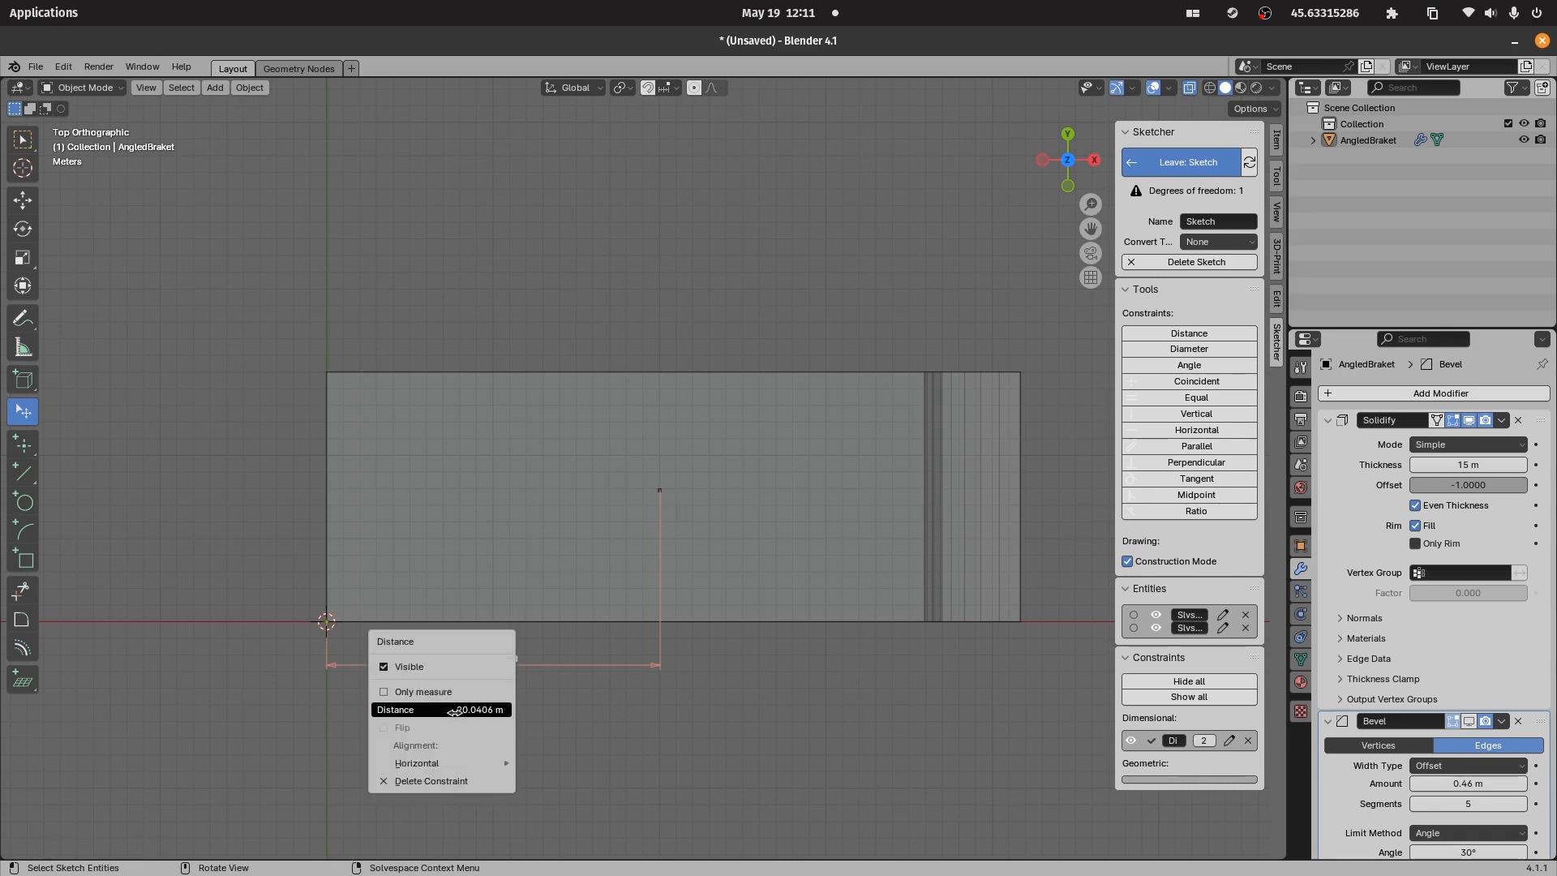
right_click(451, 665)
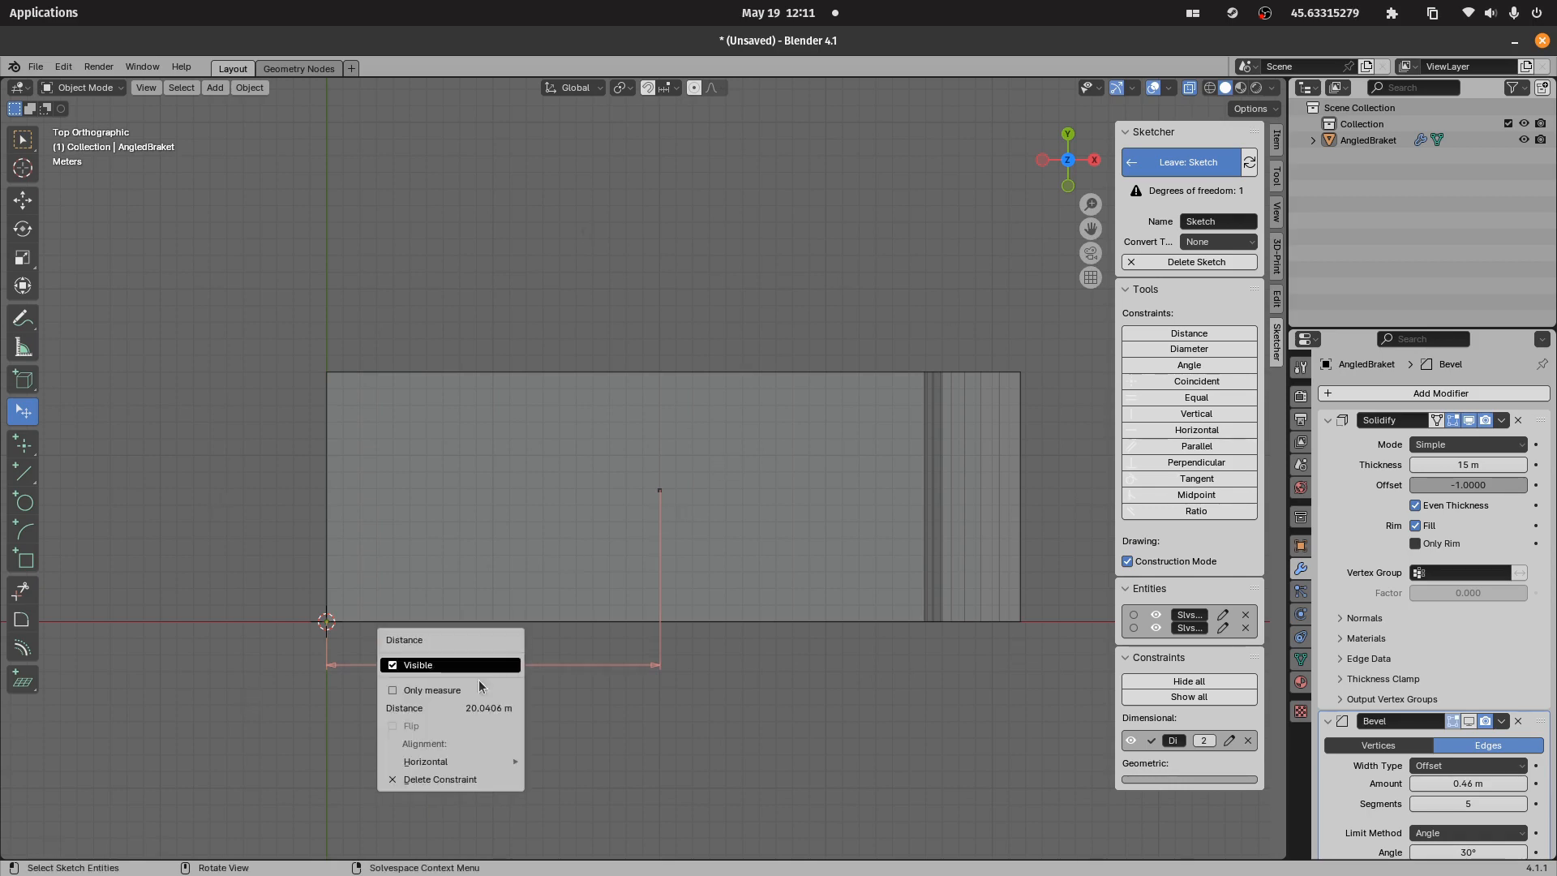
click(468, 706)
text(37)
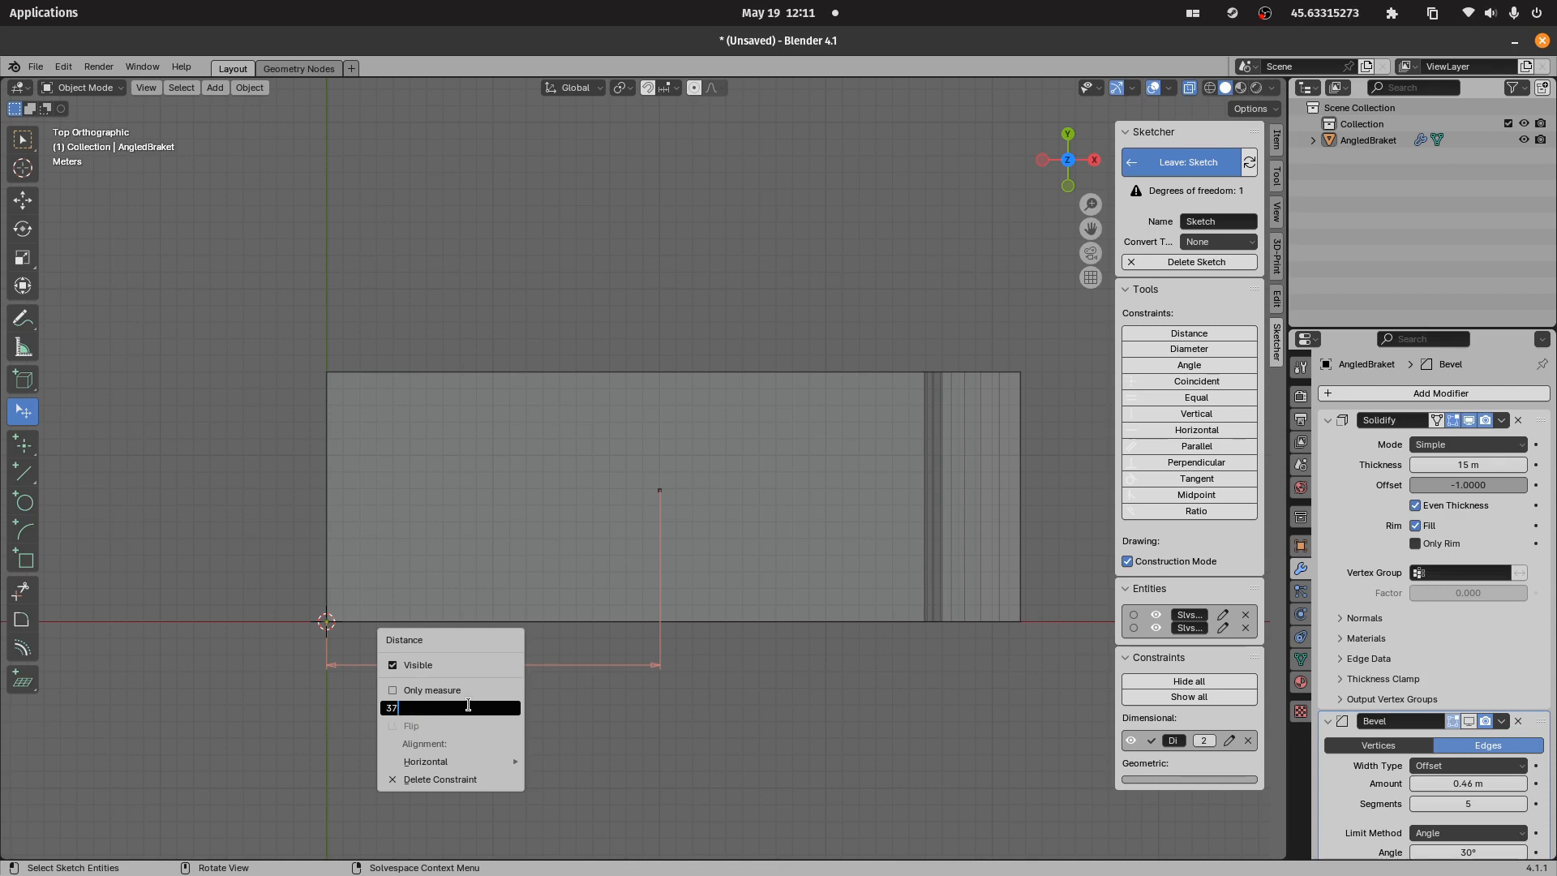
text(/2)
key(Return)
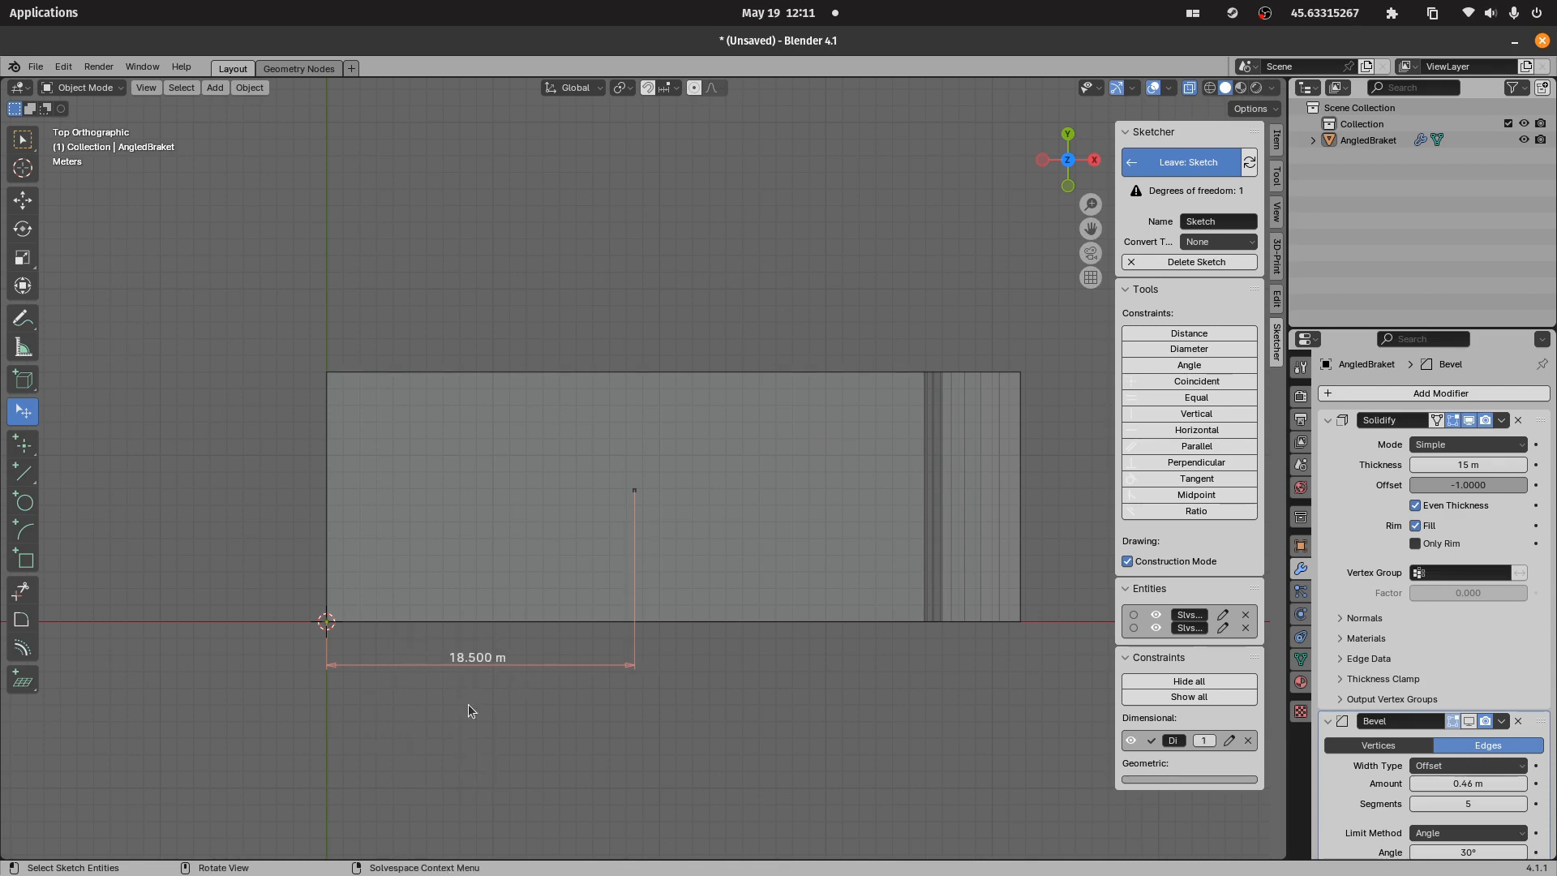
- Constrain the vertical distance between the origin and the point to 15/2 (7.5 m), placing its dimension outside the bracket beside the origin
click(327, 622)
shift+click(635, 490)
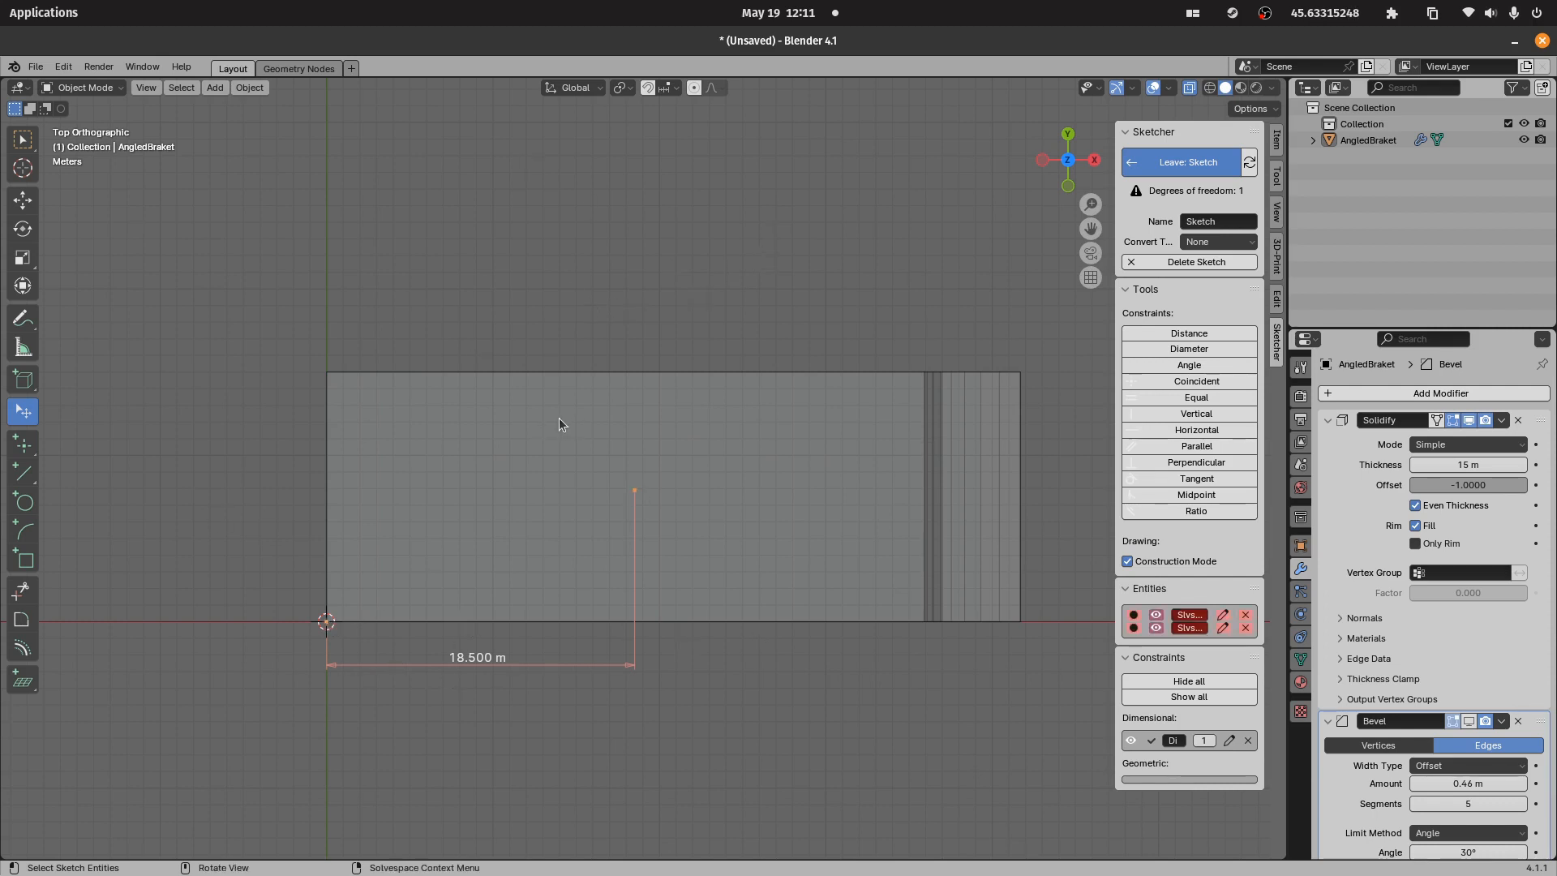
key(alt+d)
right_click(428, 549)
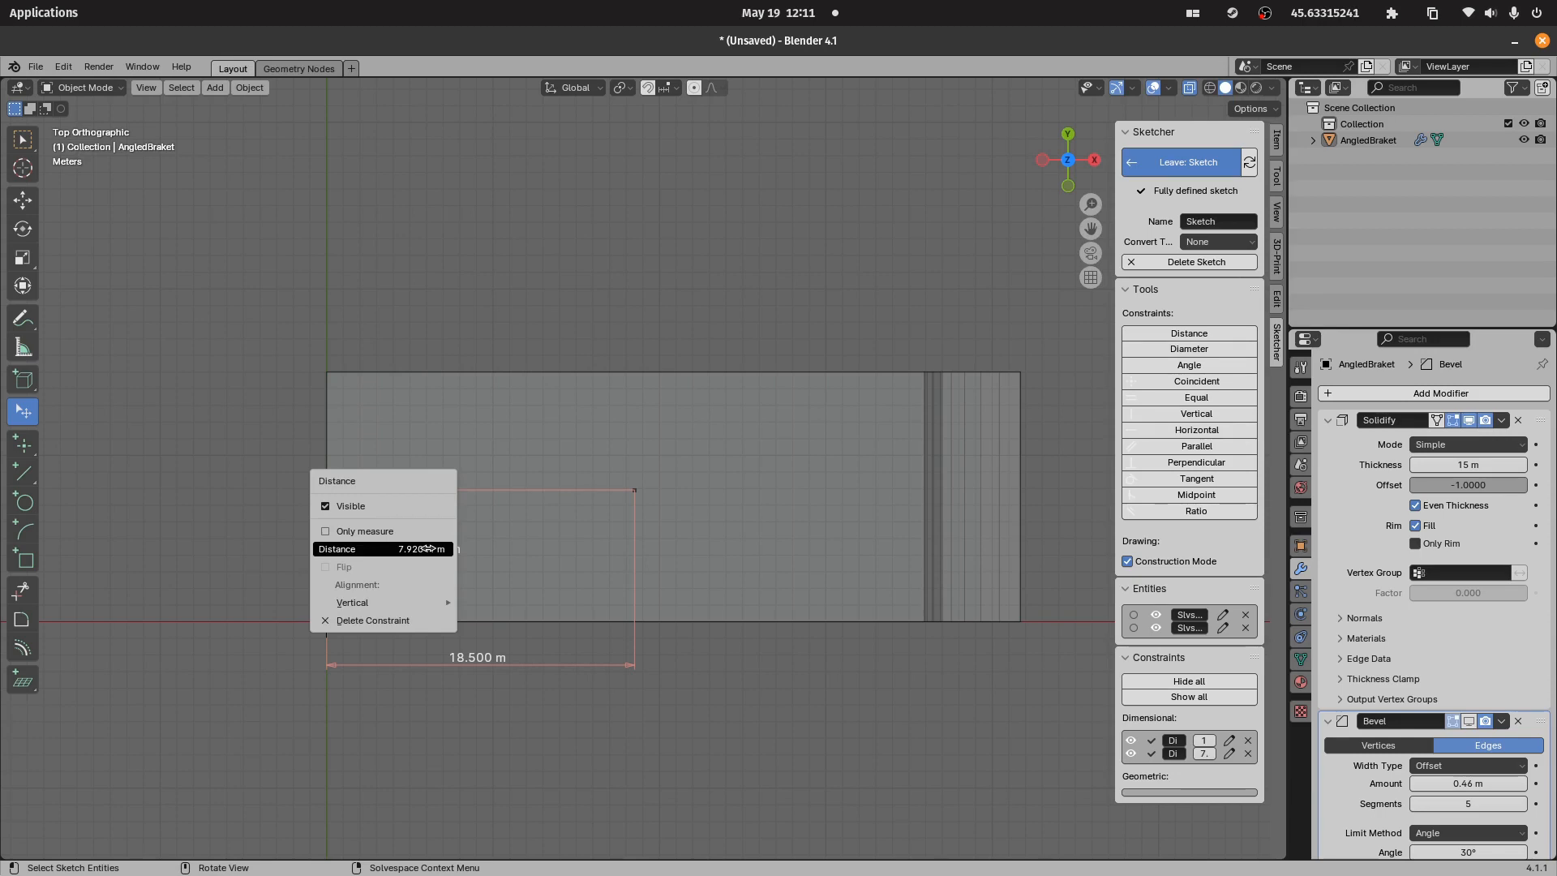
click(428, 549)
text(15/2)
key(Return)
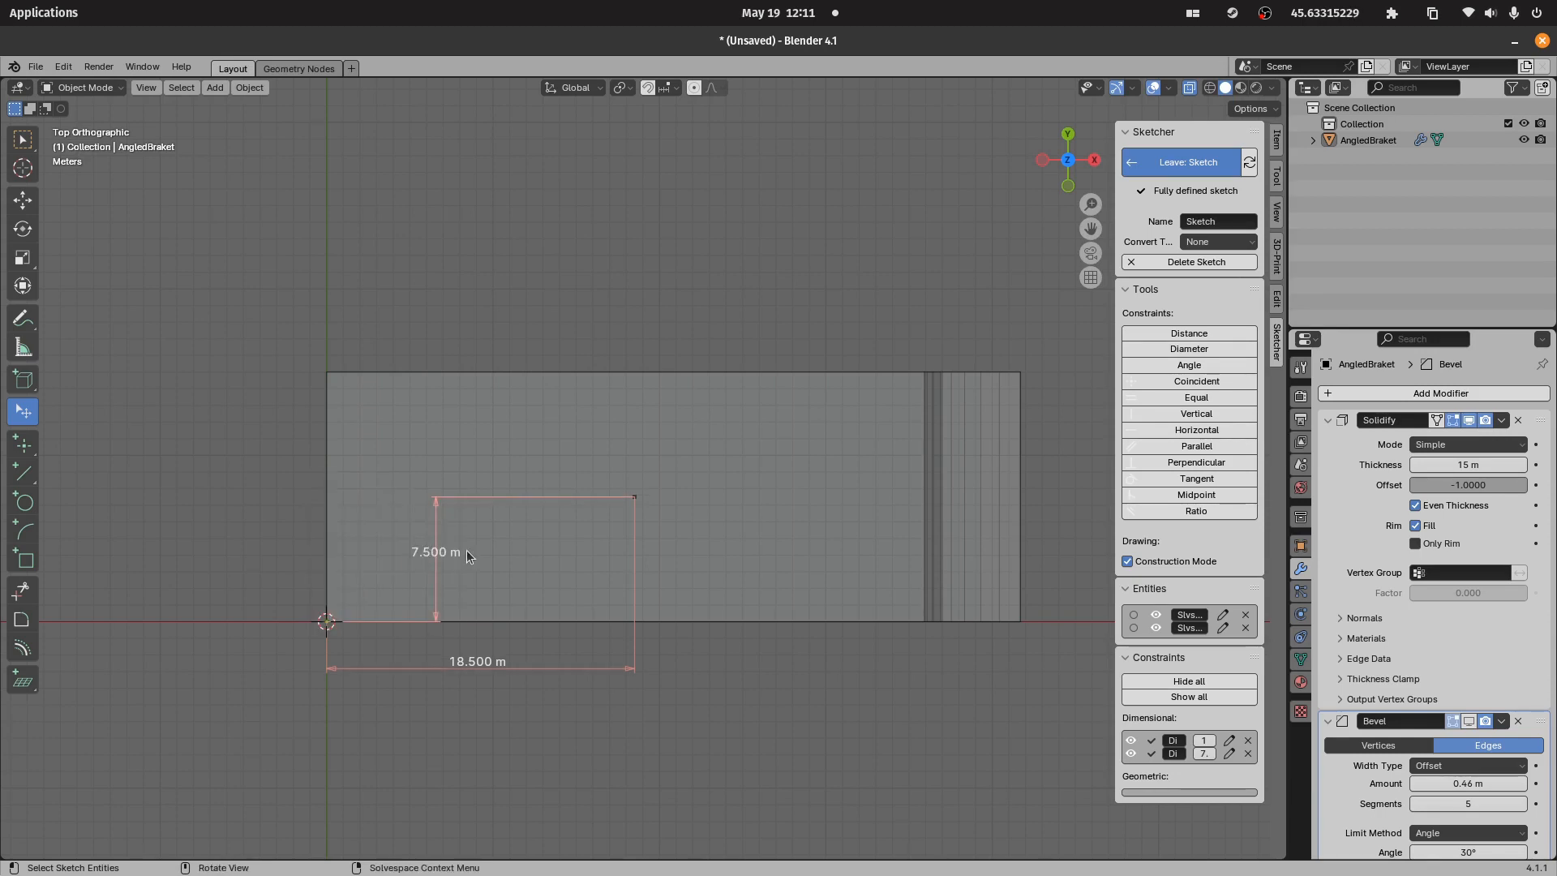
drag(437, 560, 274, 561)
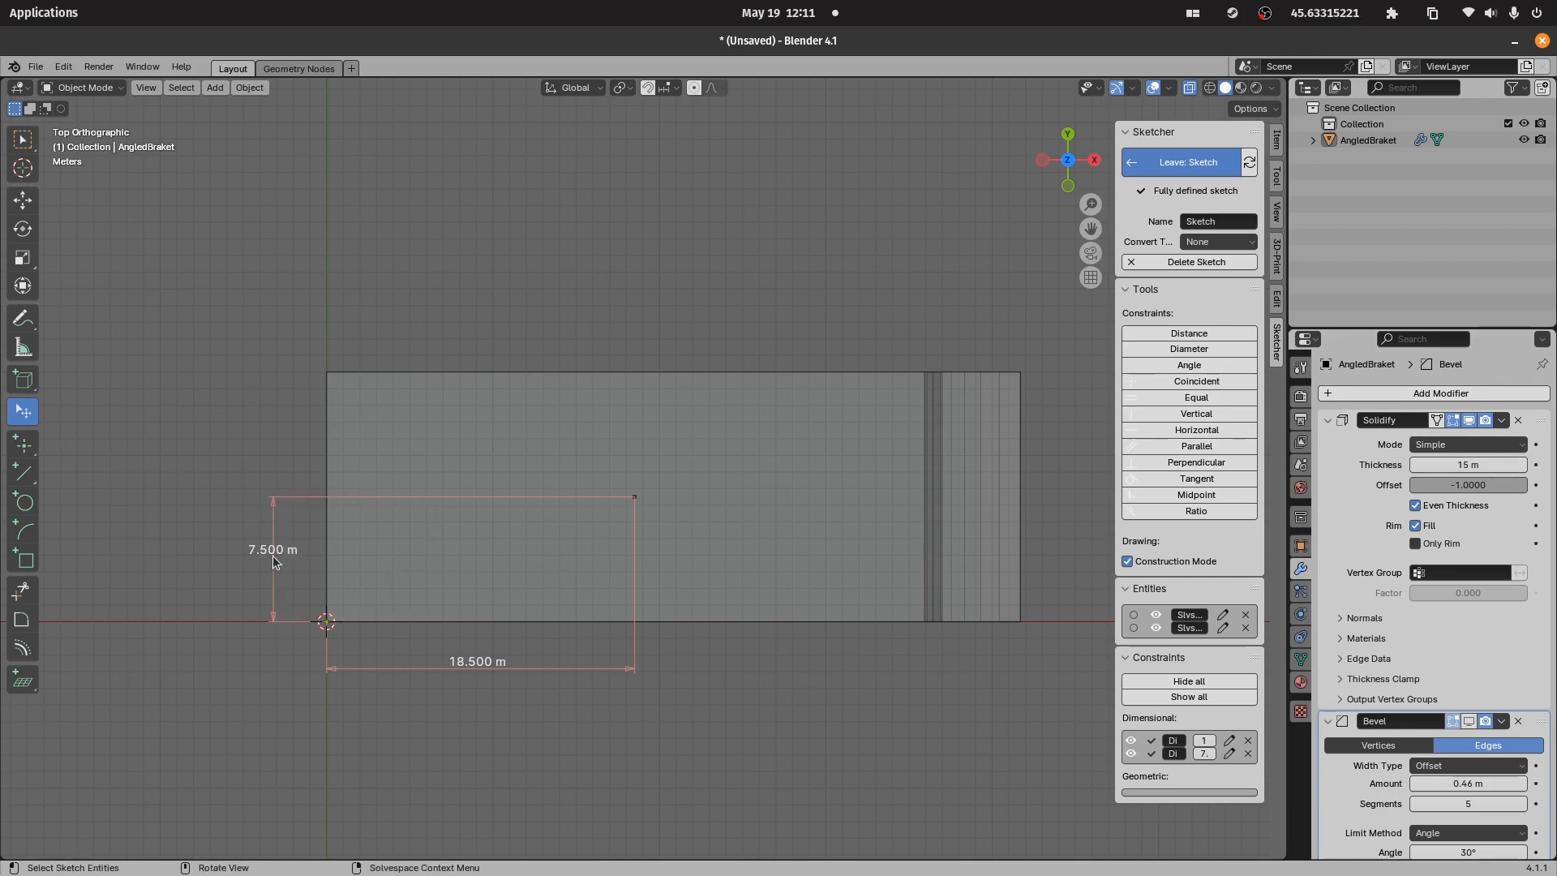
- Draw a circle of about 4.93 m radius centred on the constrained point and make it regular instead of construction geometry
click(20, 500)
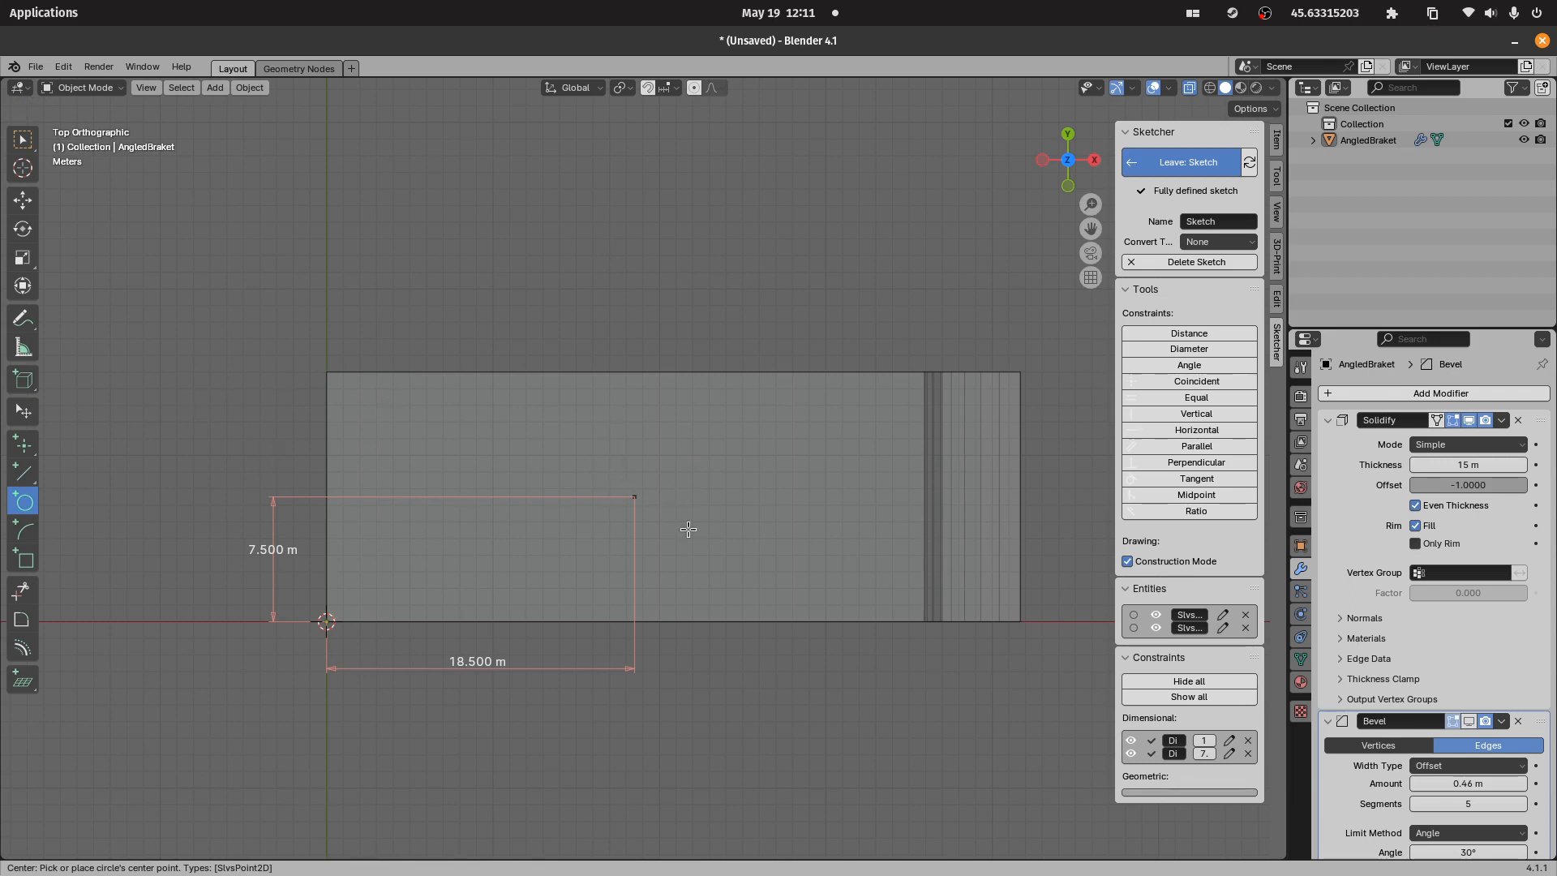
click(632, 494)
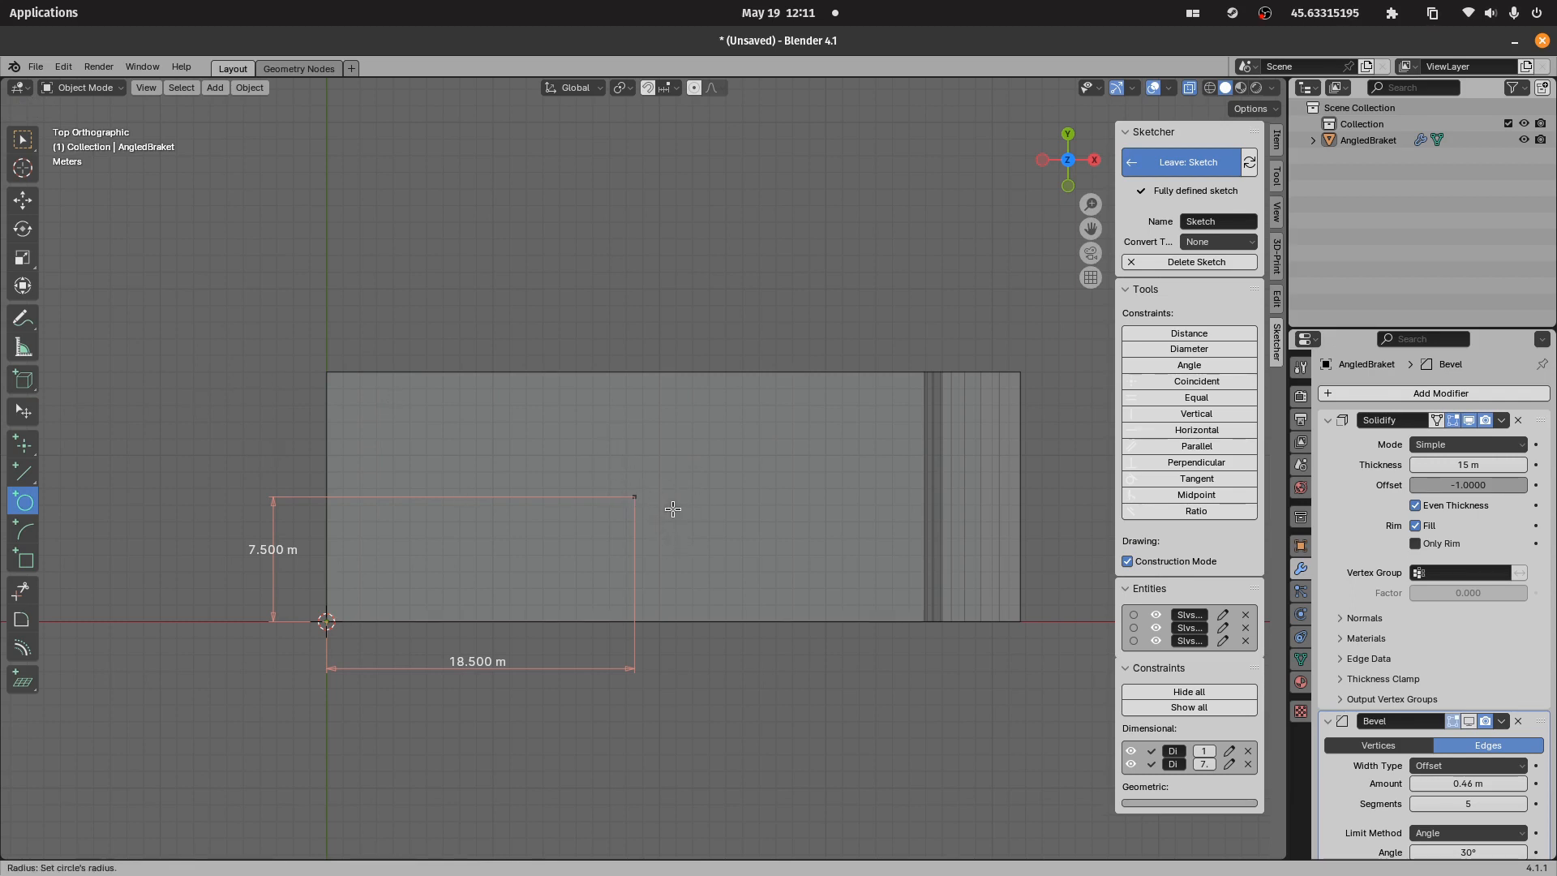
click(711, 528)
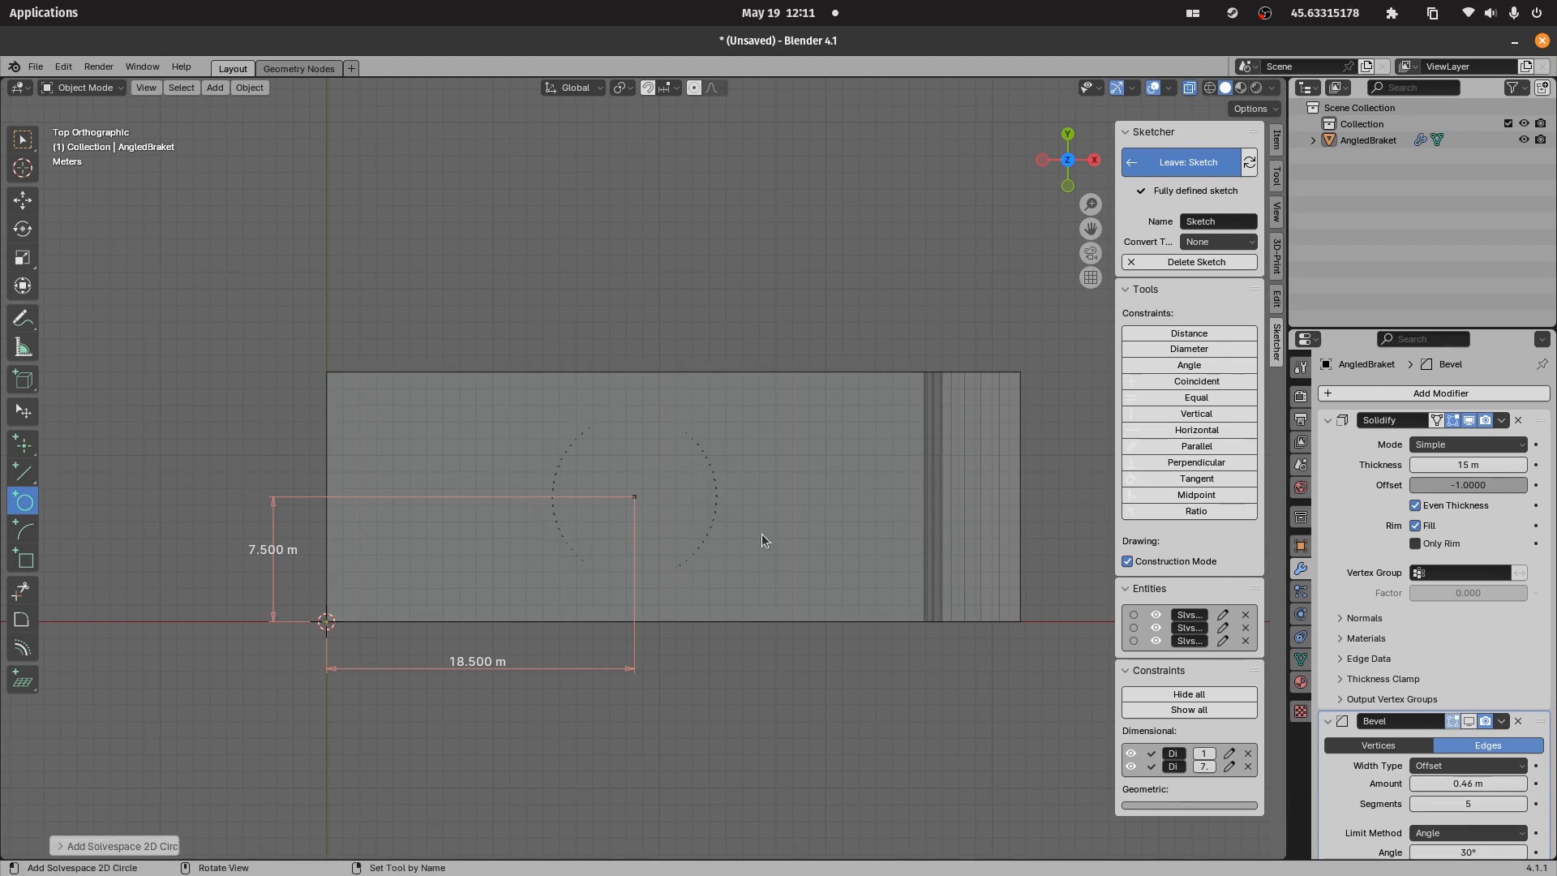
key(Escape)
right_click(708, 518)
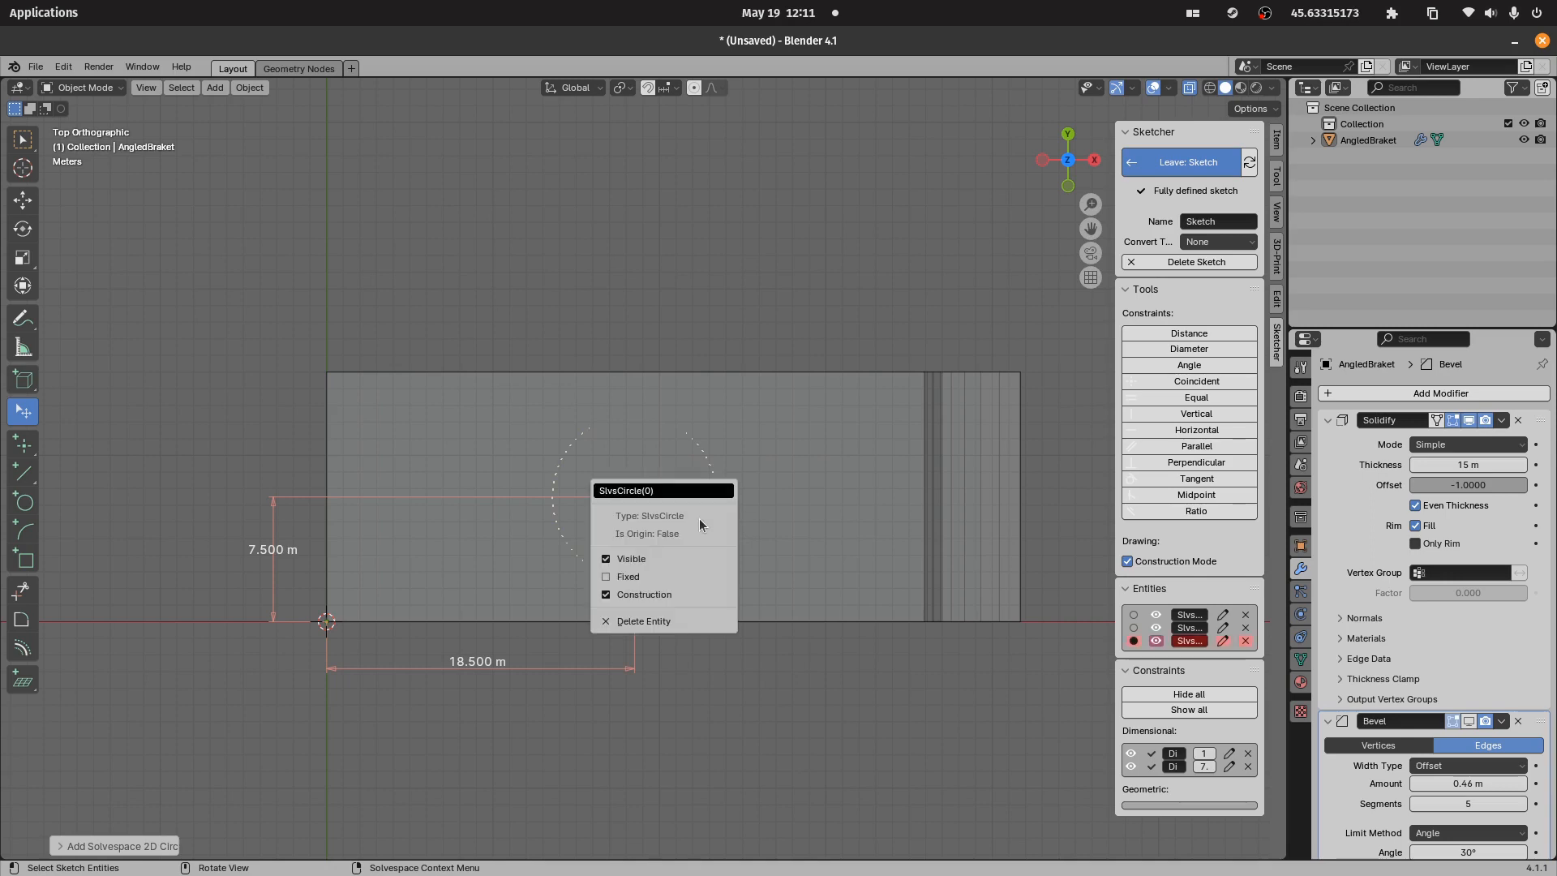
click(677, 580)
mouse_move(664, 595)
middle_down()
mouse_move(757, 427)
mouse_move(892, 339)
mouse_move(786, 283)
mouse_move(744, 374)
mouse_move(751, 450)
middle_up()
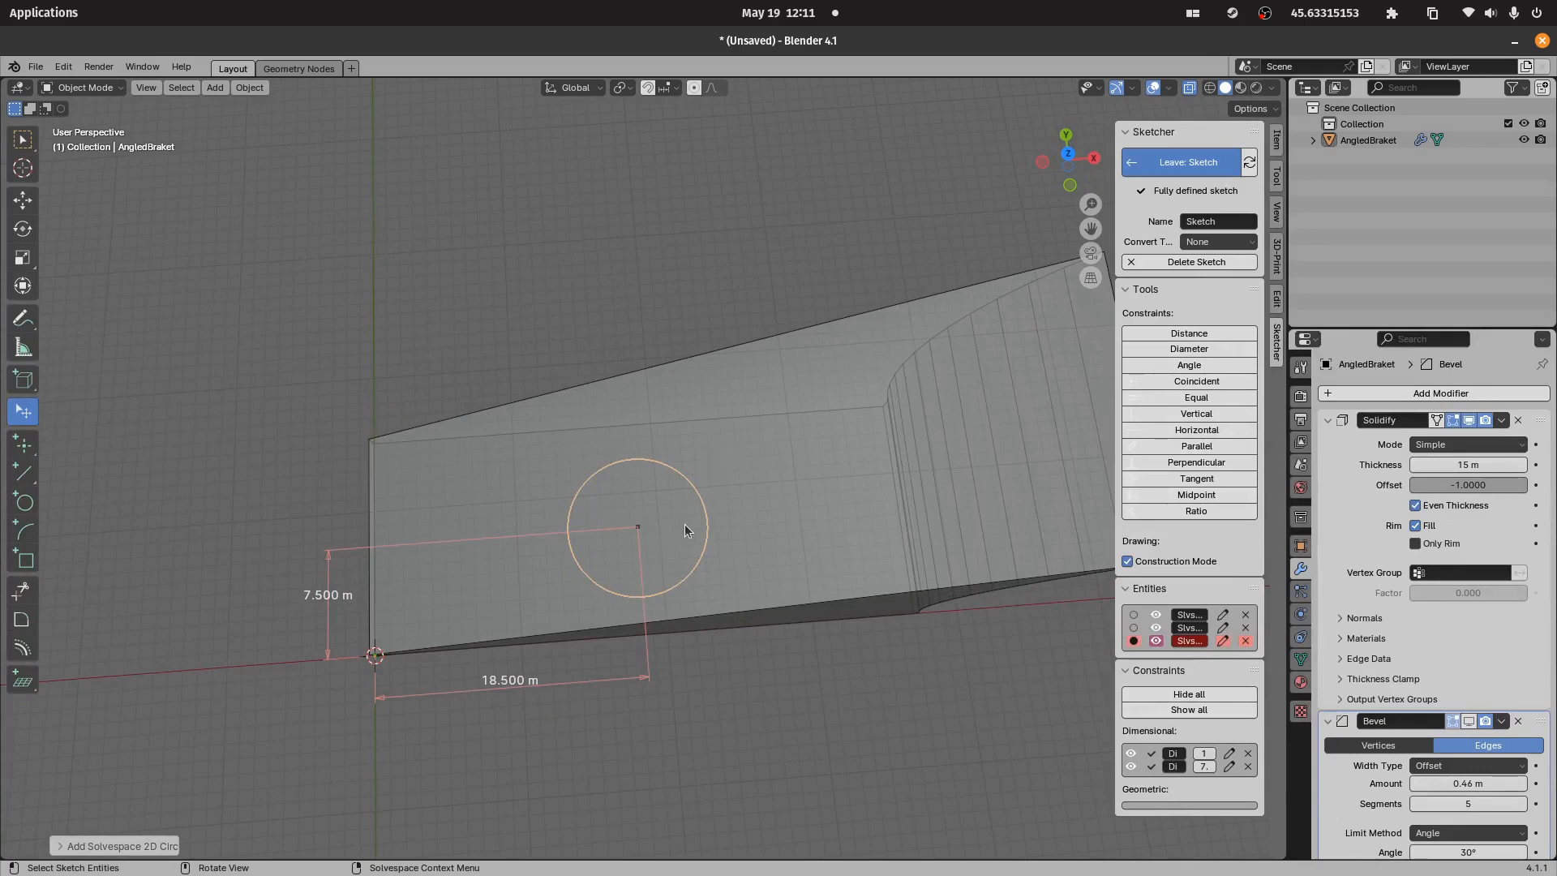
- Add a size constraint to the circle and switch it from radius to diameter
key(alt+o)
right_click(649, 520)
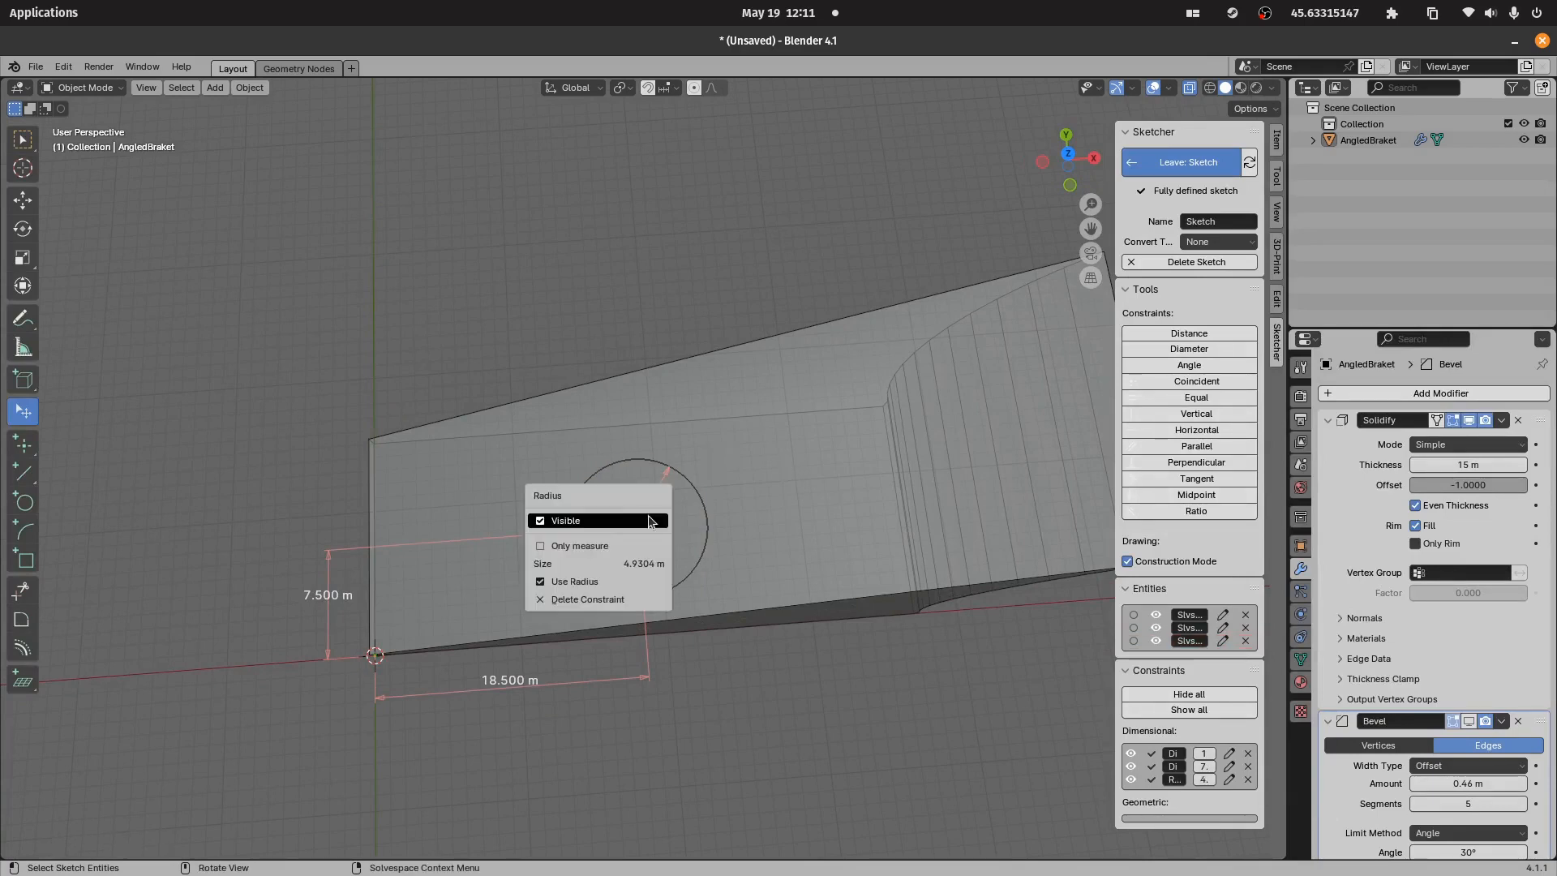
right_click(653, 523)
click(618, 582)
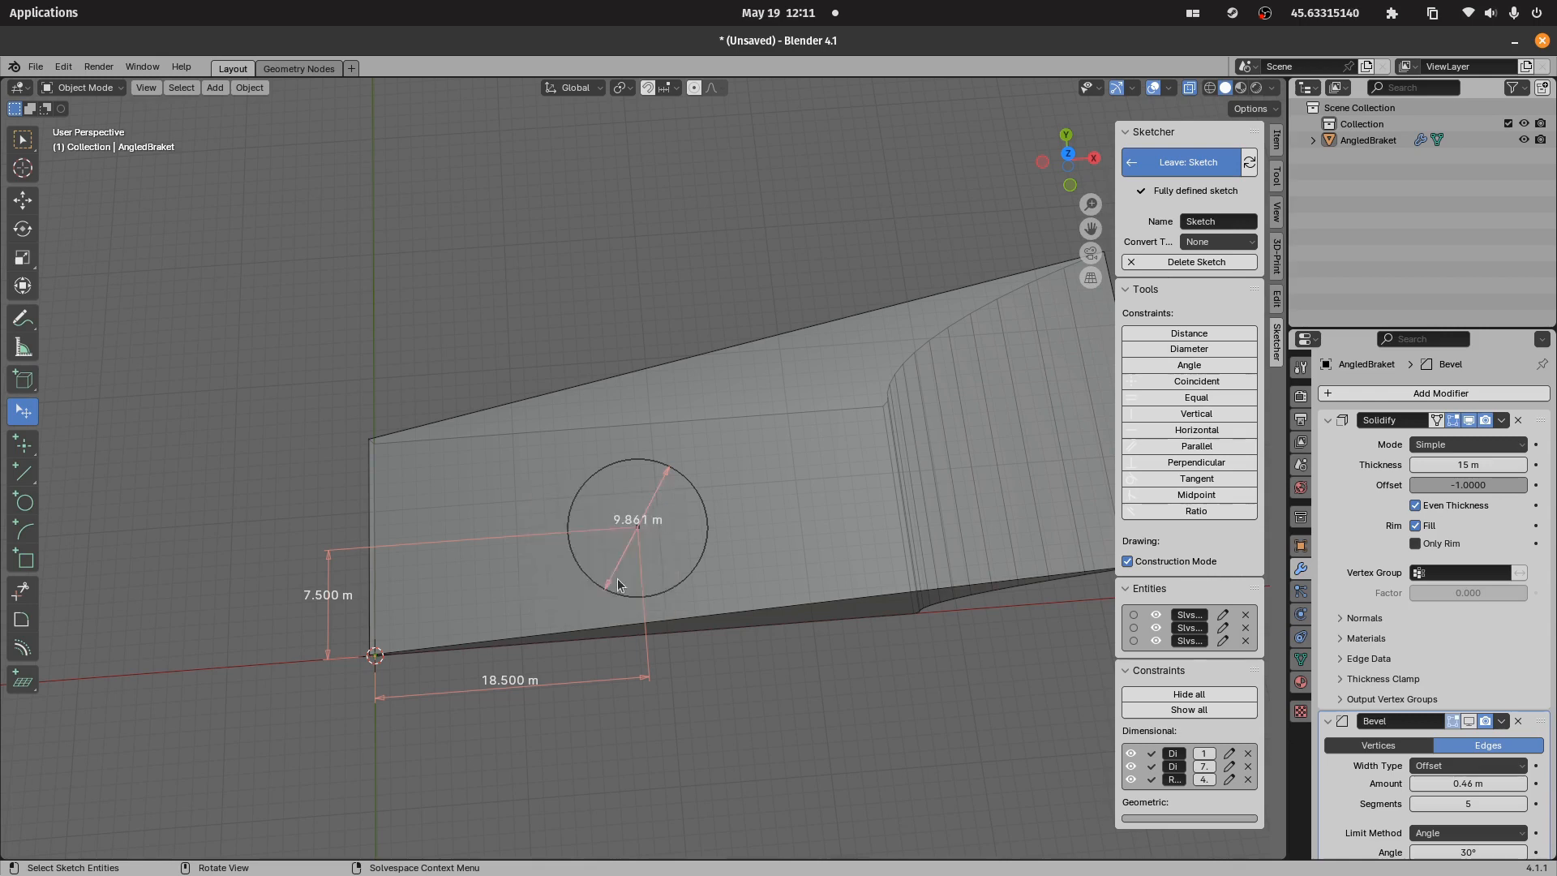
mouse_move(673, 331)
middle_down()
mouse_move(692, 365)
mouse_move(691, 349)
middle_up()
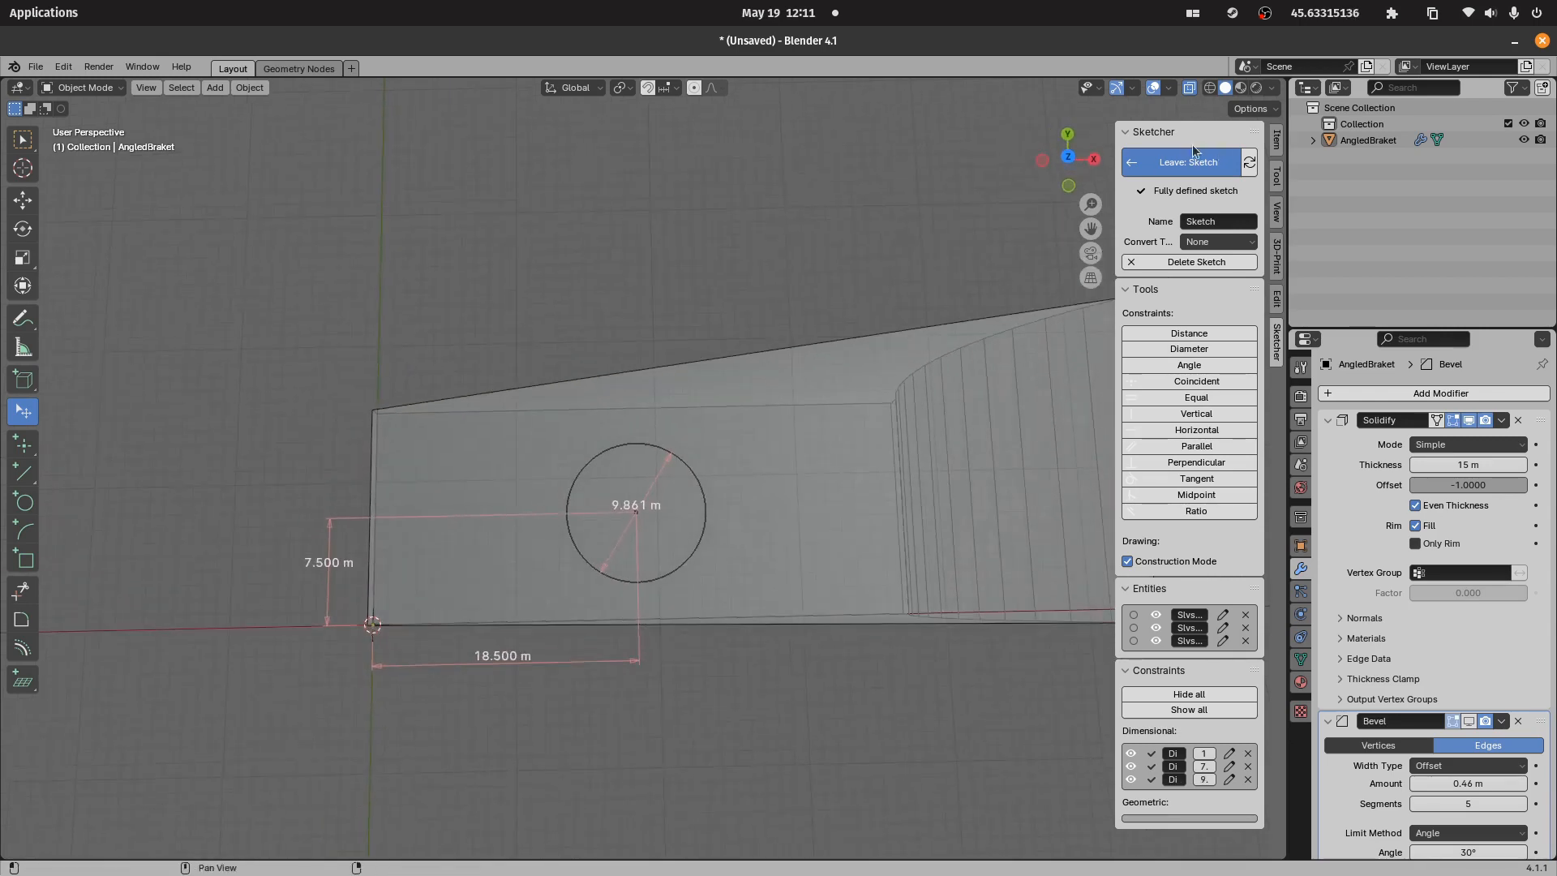
- Set the circle's diameter to 3 m
click(1069, 160)
scroll(649, 420, up, 6)
right_click(622, 531)
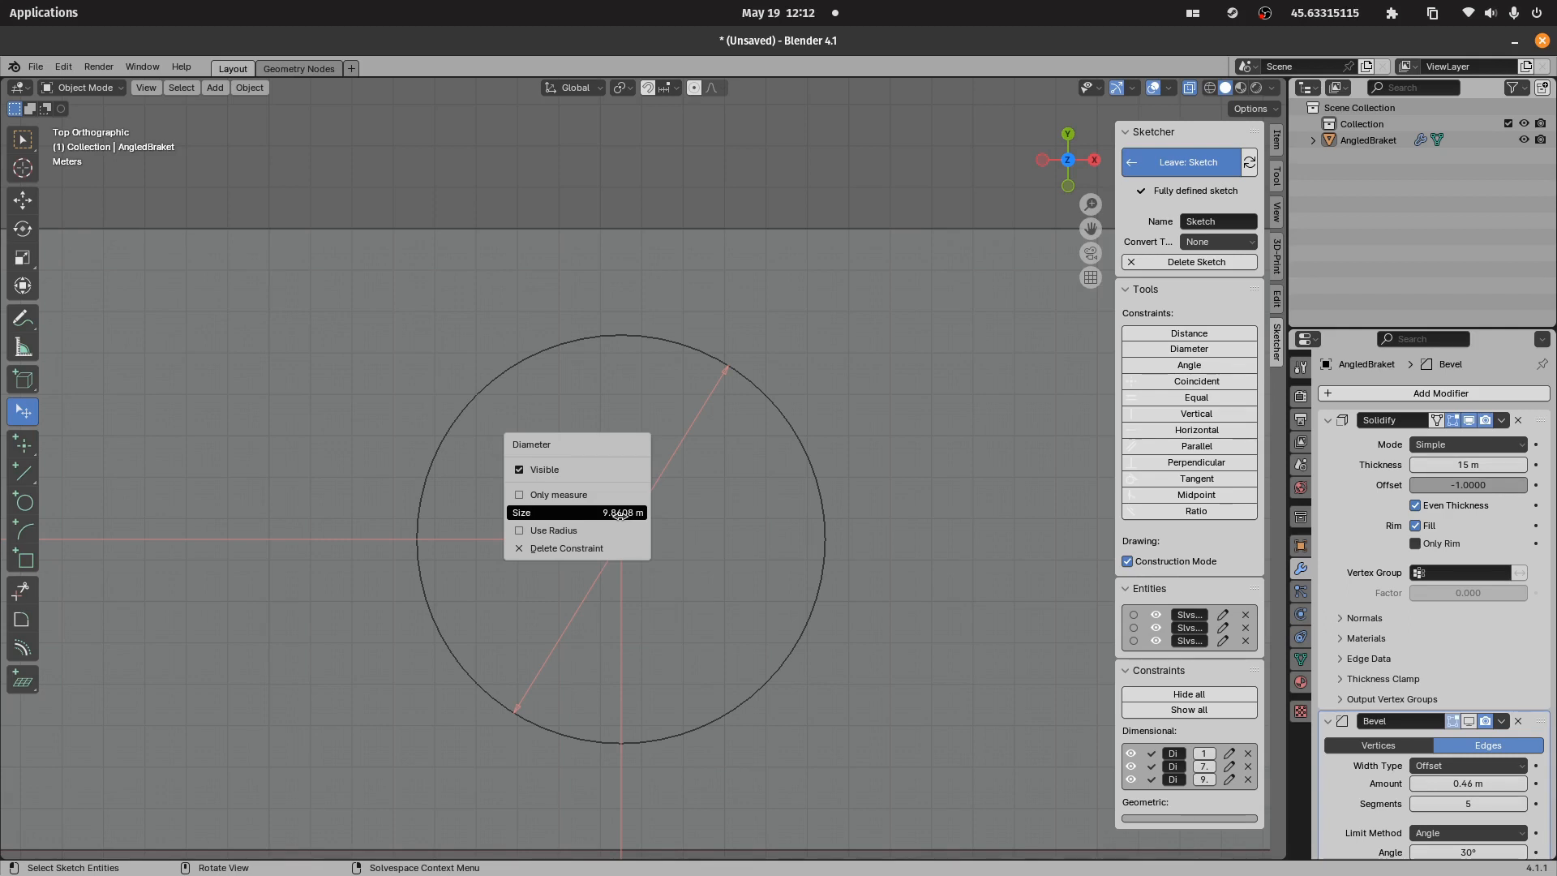
click(619, 514)
text(3)
key(Return)
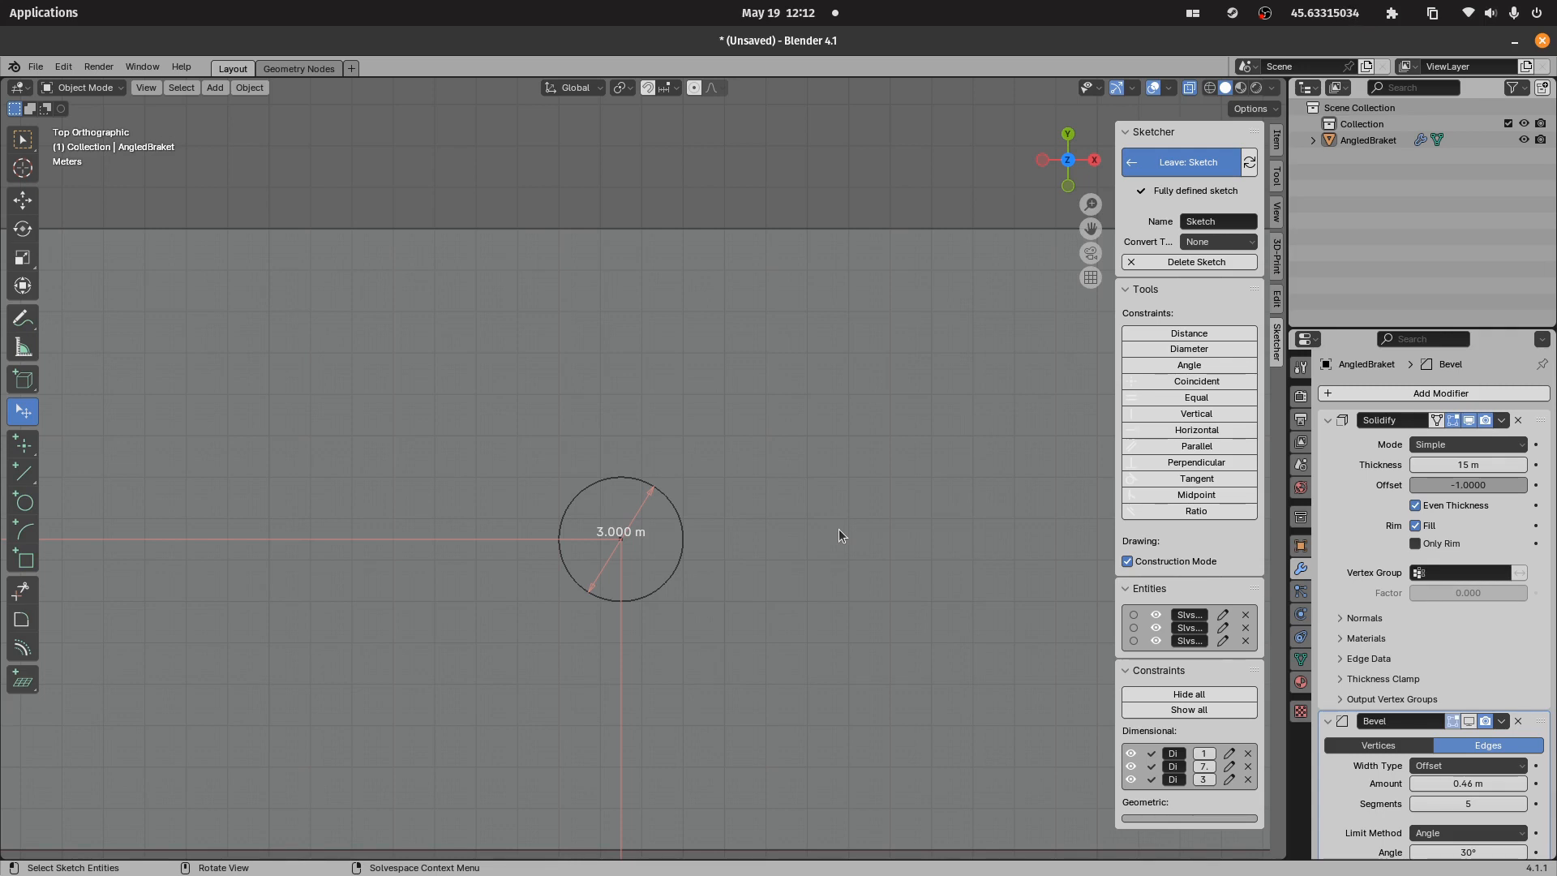
- Set the circle's diameter to 2 m
right_click(613, 534)
click(603, 542)
text(2)
key(Return)
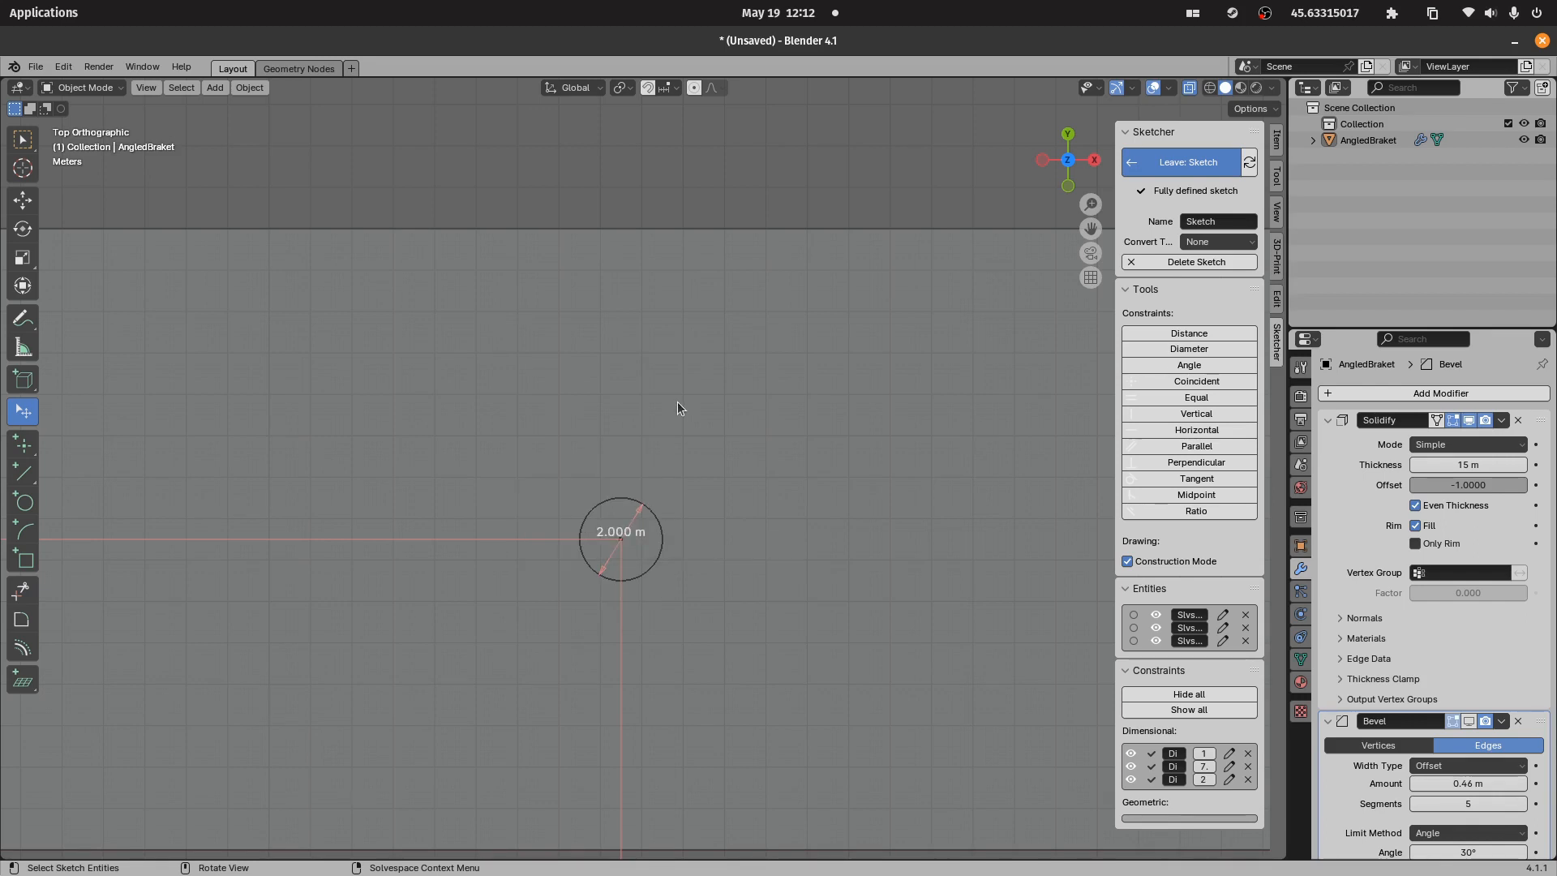
- Rename the circle sketch to Screw and set it to convert to a mesh
middle_drag(679, 397, 784, 352)
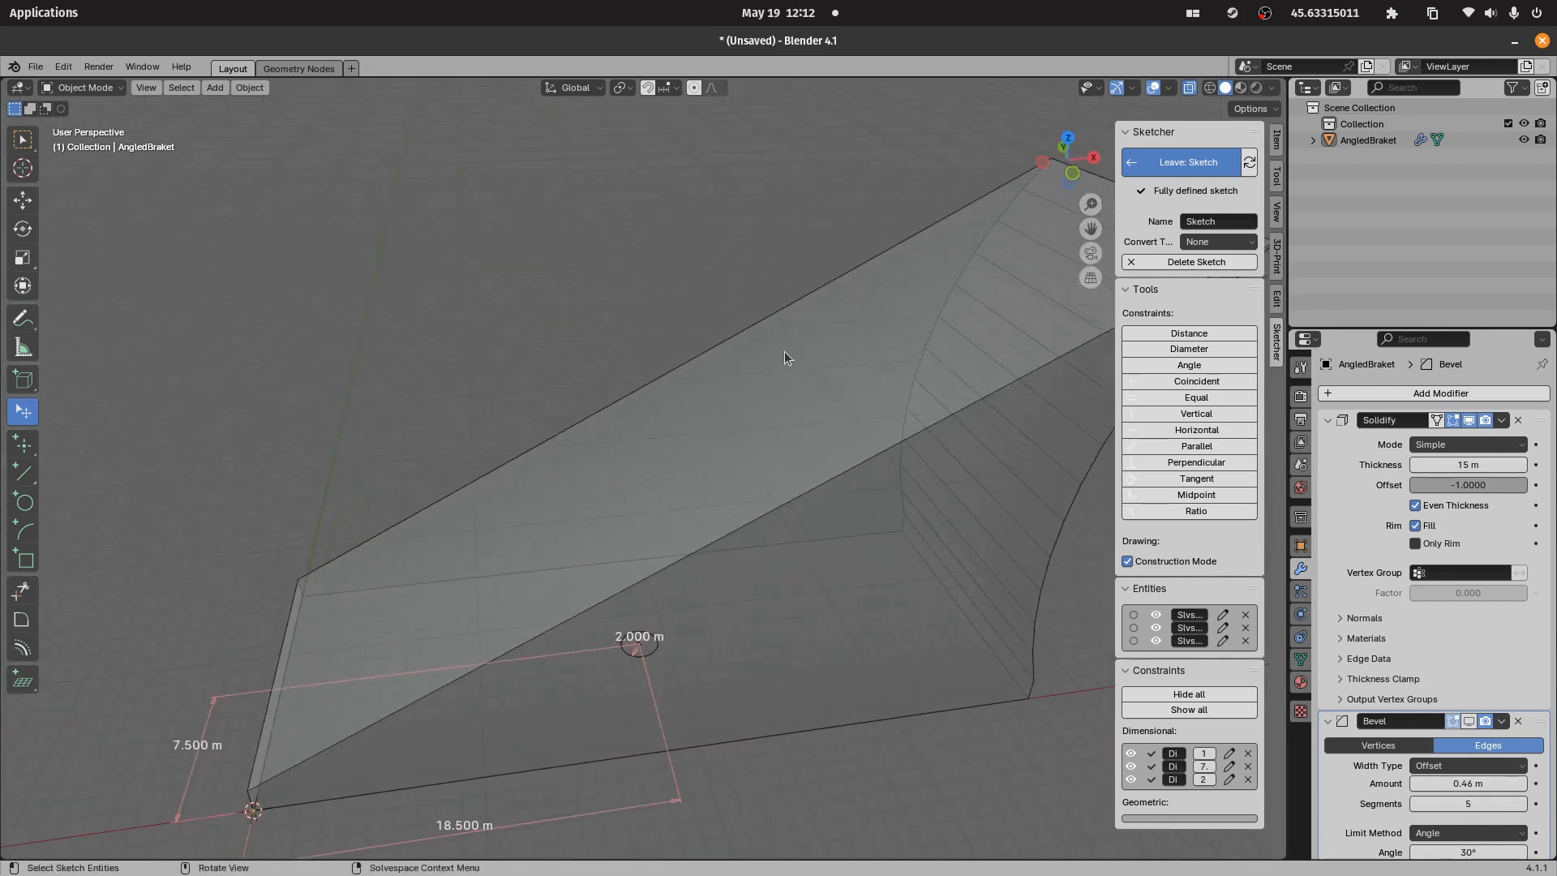
click(1230, 222)
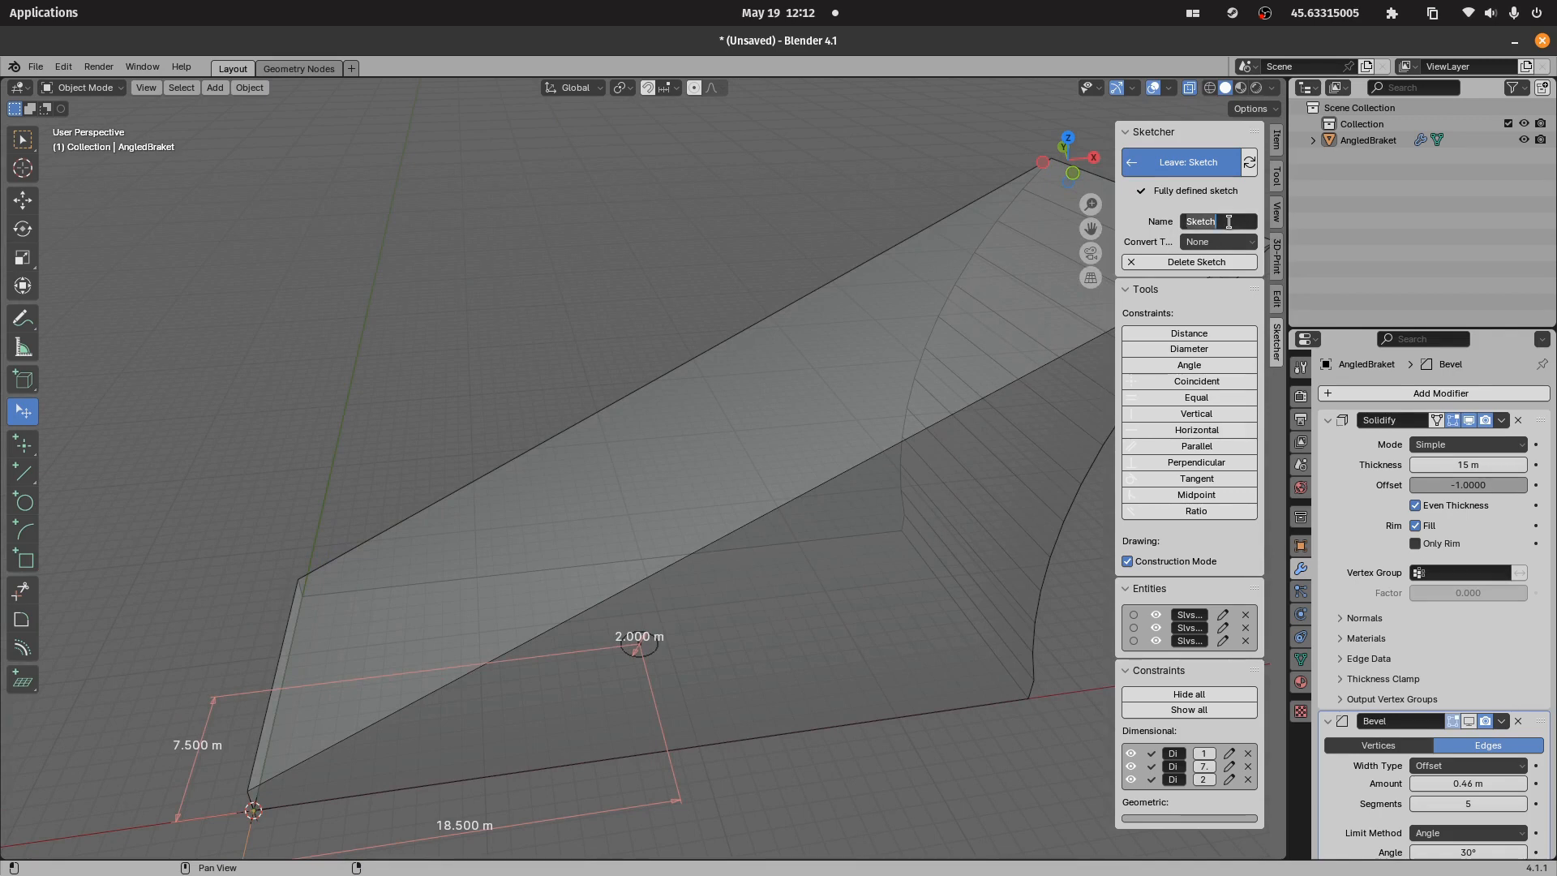
text(Screw)
key(Return)
click(1216, 242)
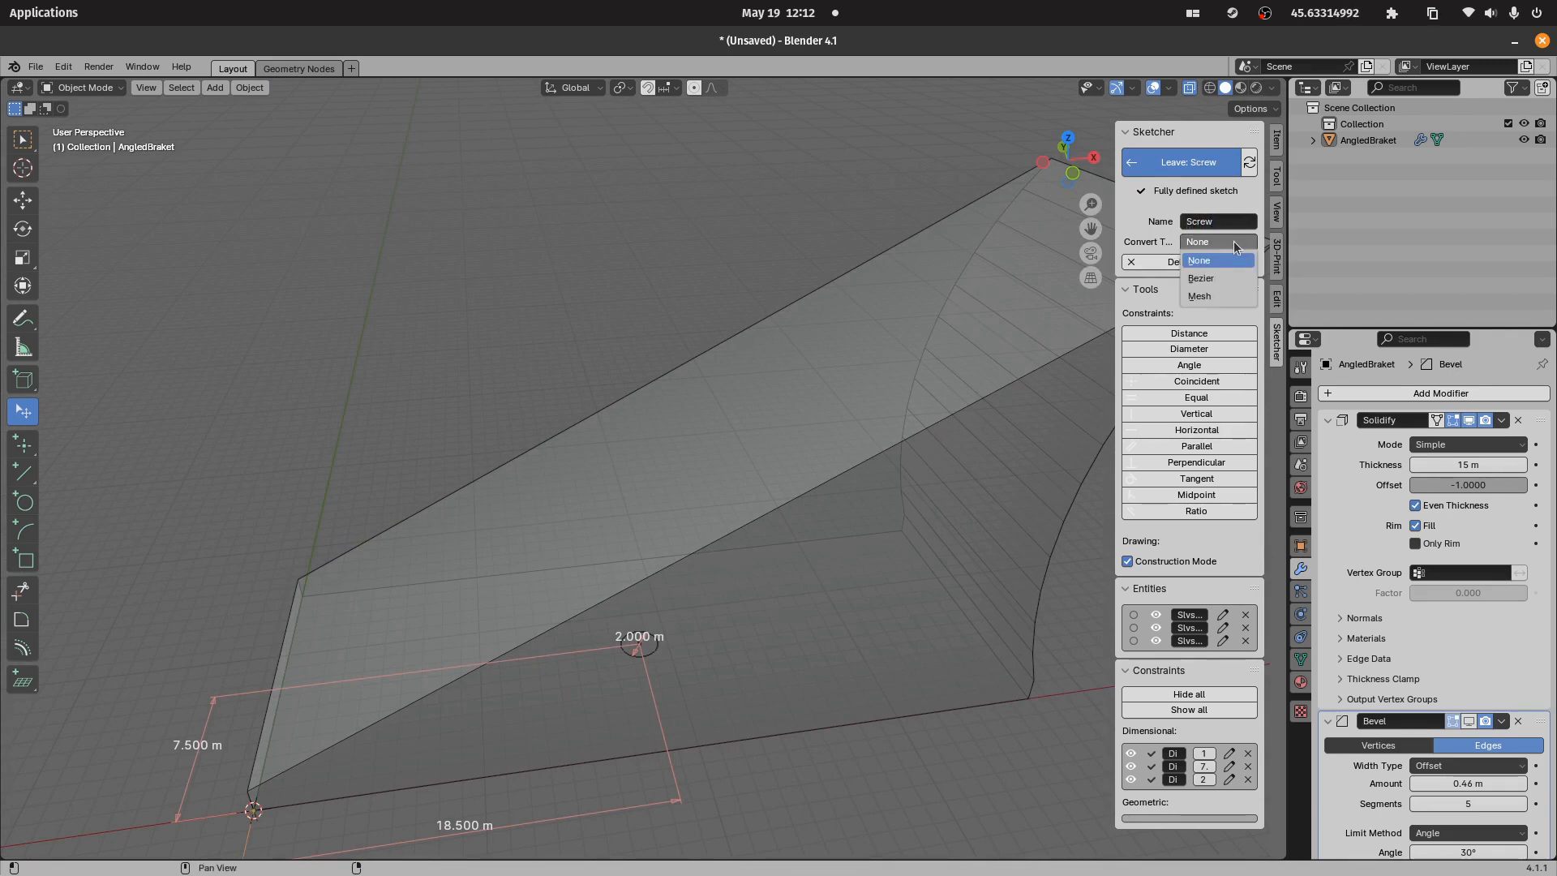
click(1208, 286)
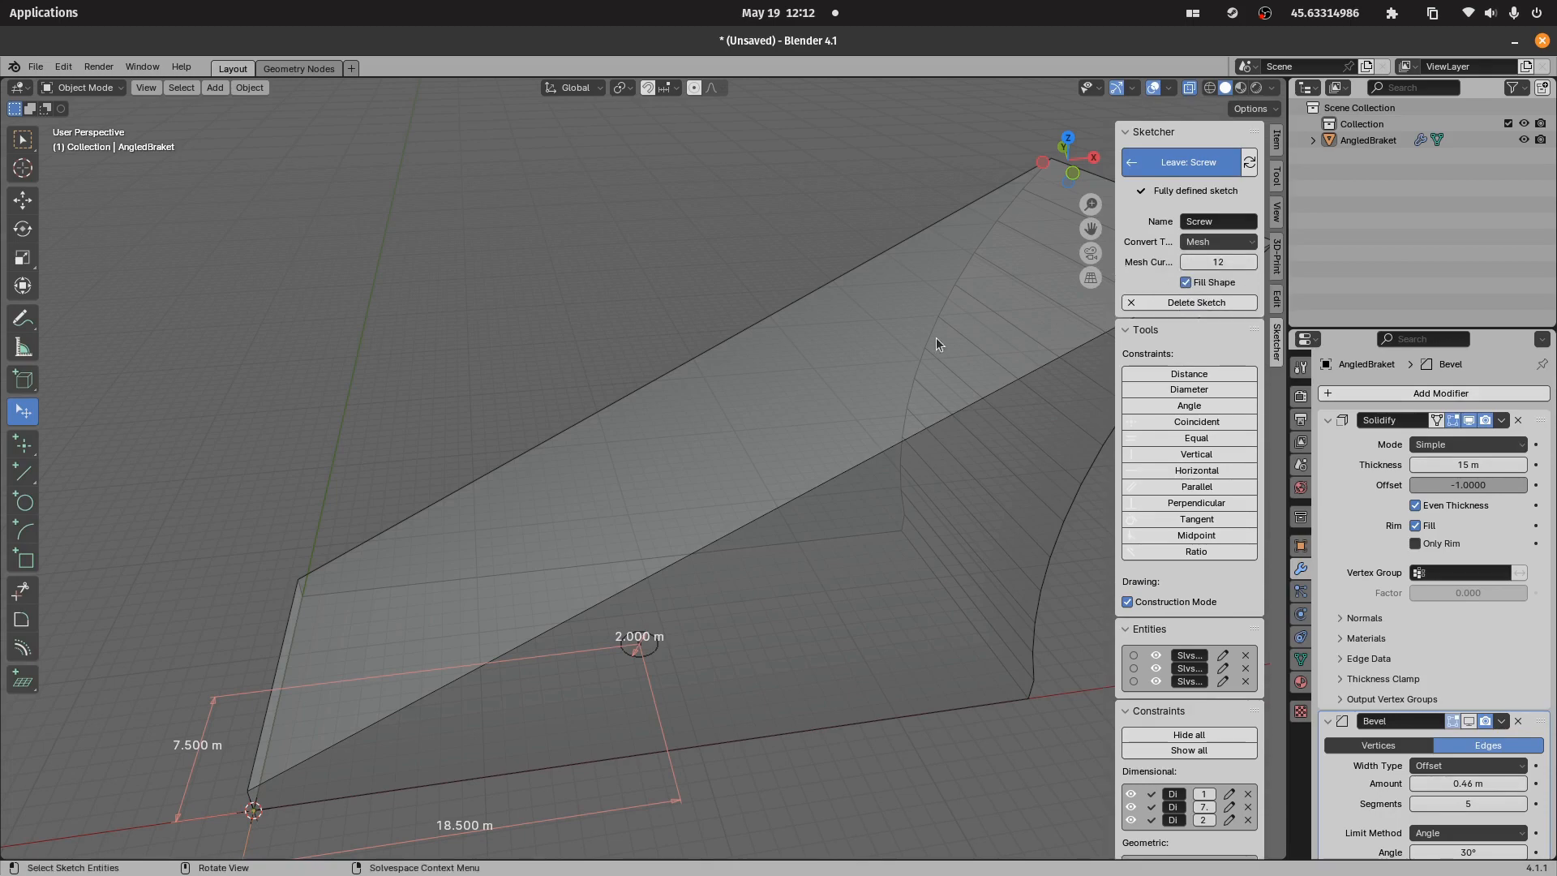
- Update the Screw sketch and leave sketch editing to generate its mesh
click(1250, 161)
mouse_move(695, 619)
middle_down()
mouse_move(695, 452)
mouse_move(638, 570)
middle_up()
click(1152, 156)
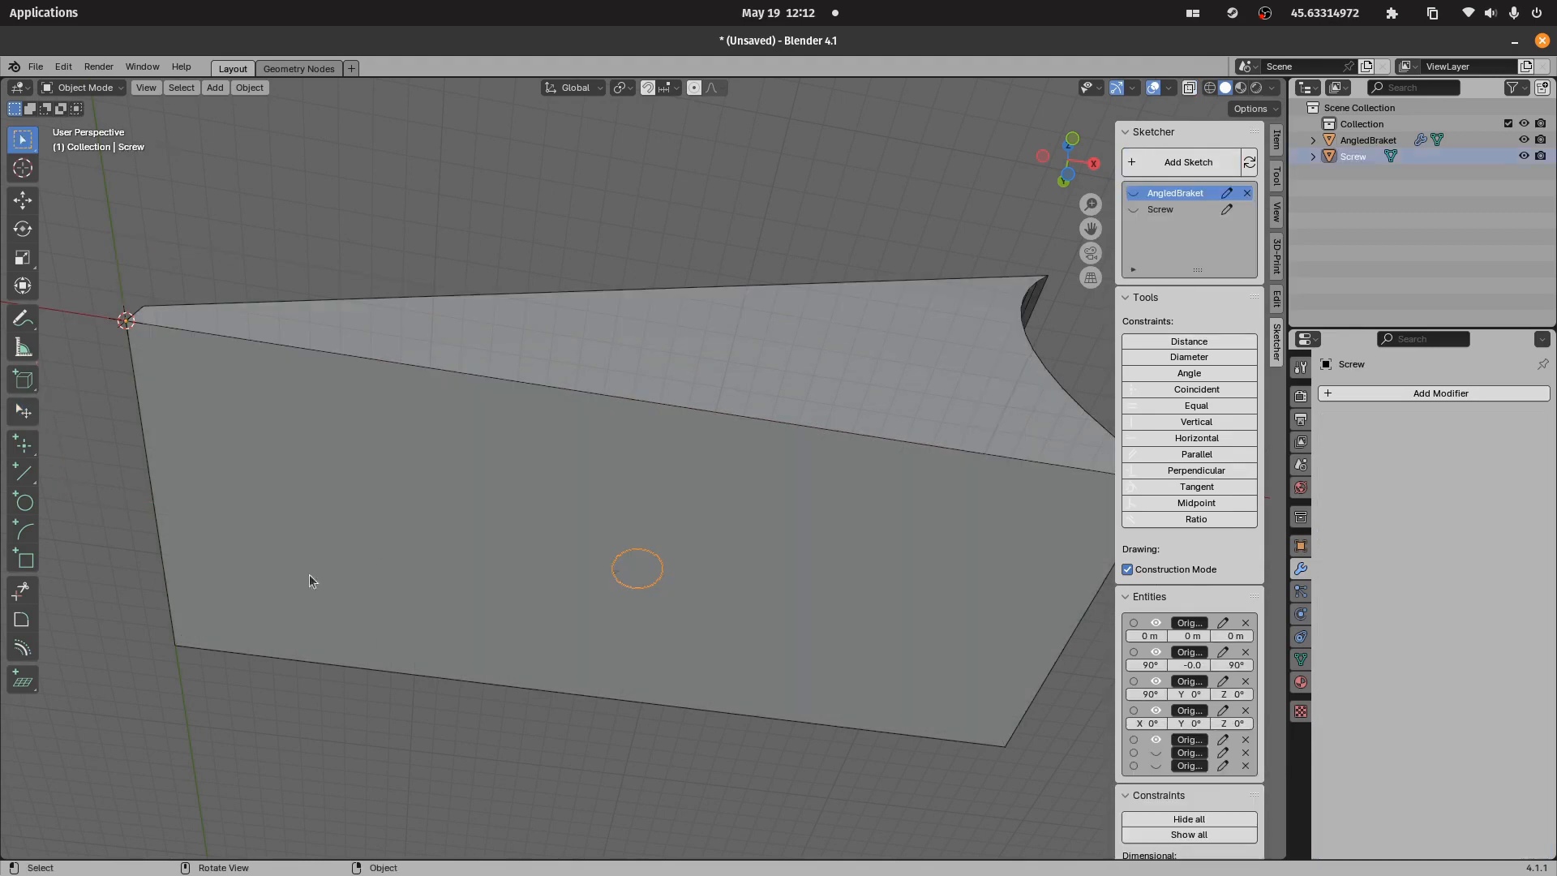
- Select the Screw circle mesh and add a Solidify modifier to it
click(681, 569)
click(646, 557)
click(1440, 393)
text(s)
right_click(1276, 476)
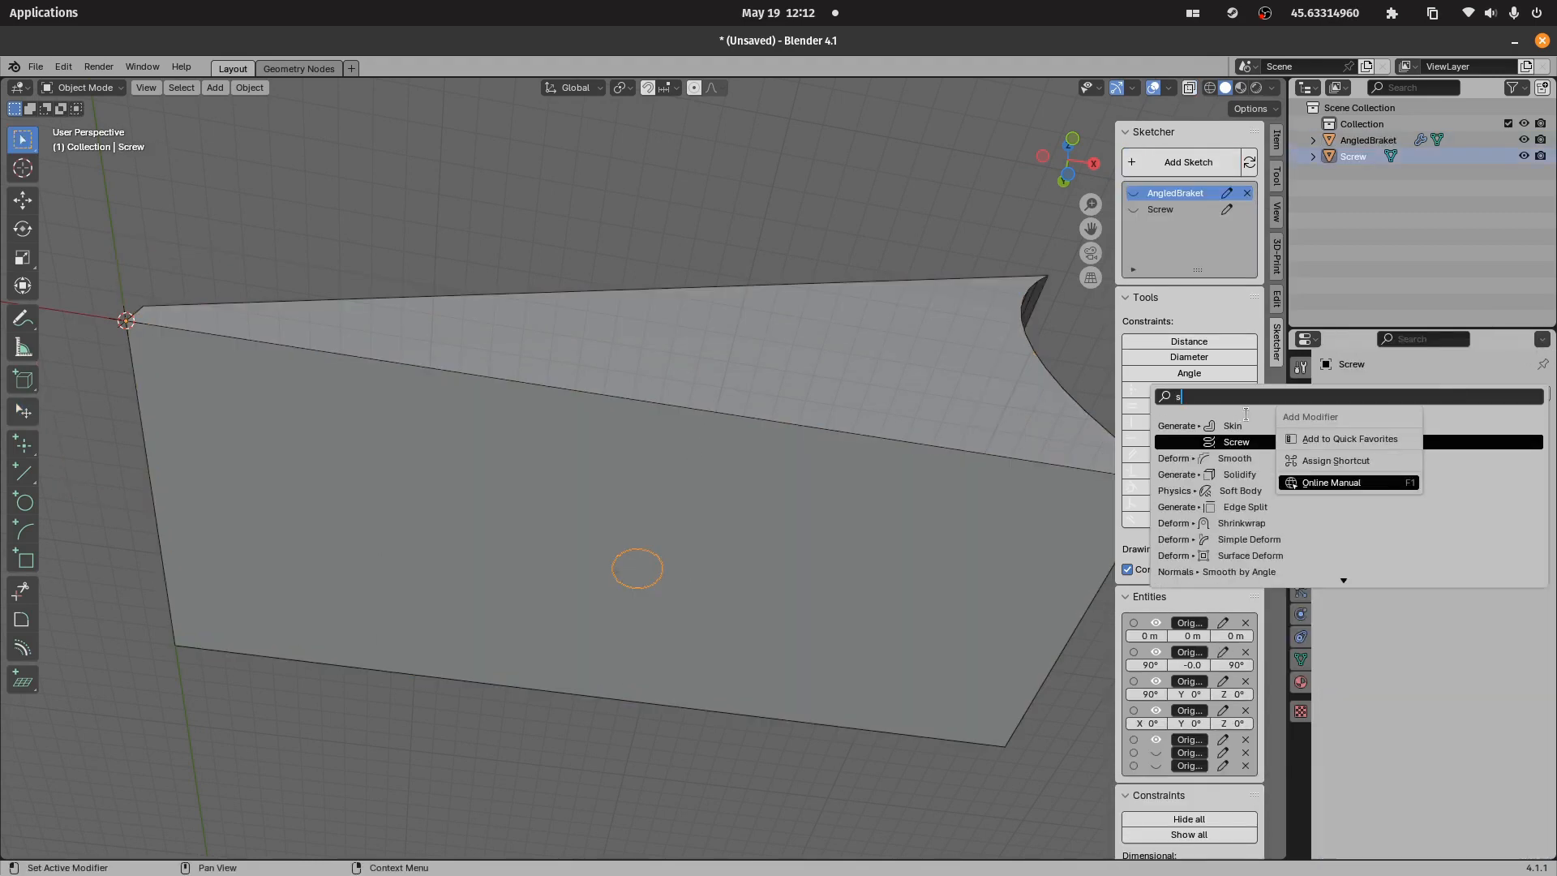
key(Escape)
text(olid)
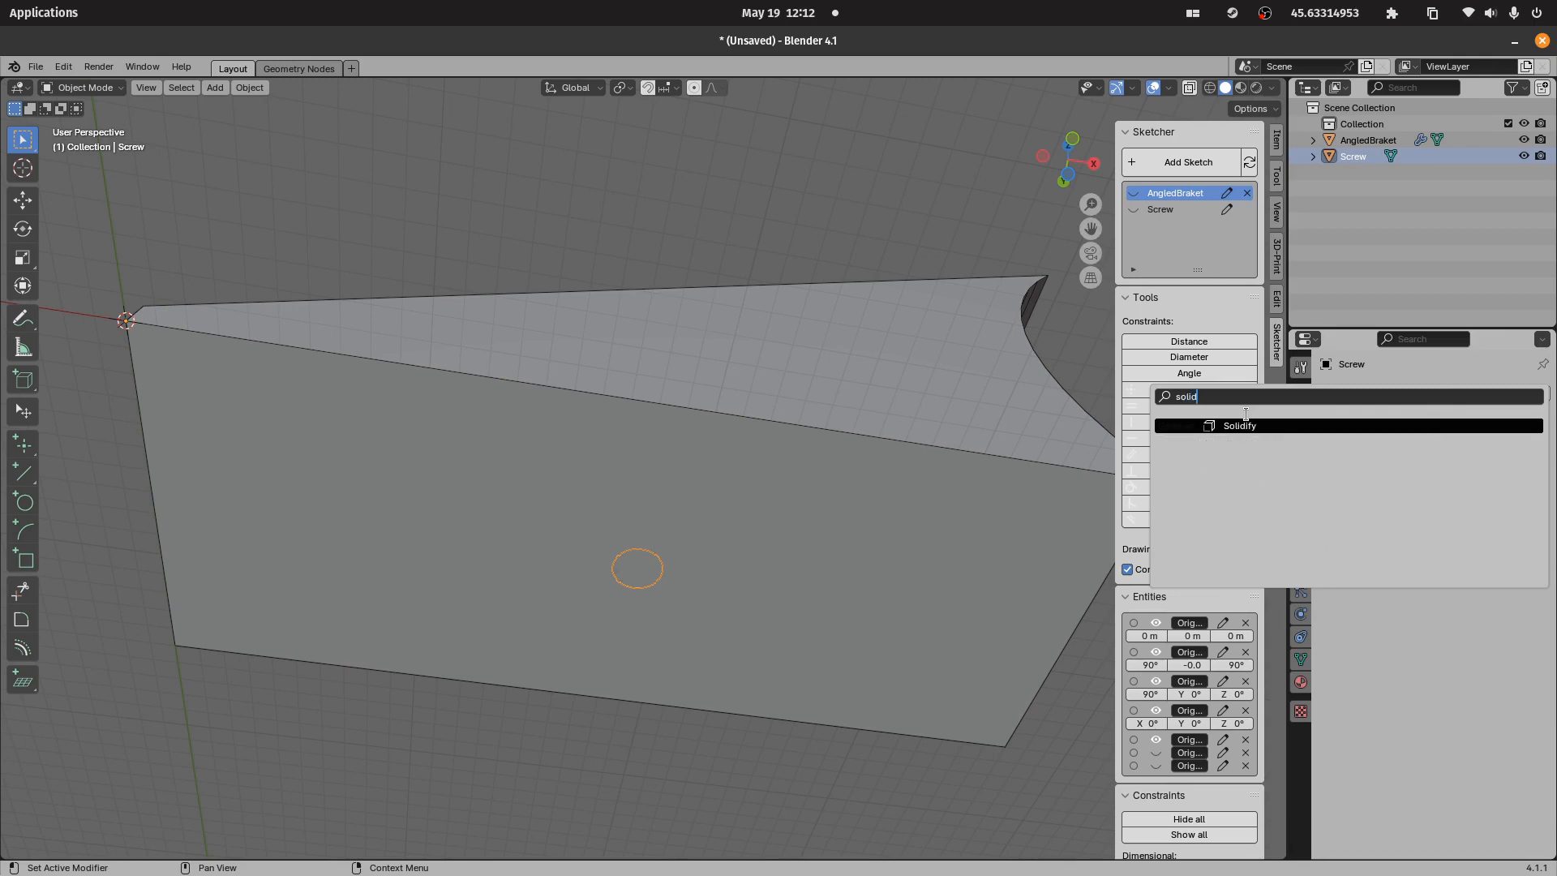
key(Return)
- Enable Even Thickness on the Screw's Solidify modifier and set its thickness to 30 m
click(1415, 504)
click(1352, 619)
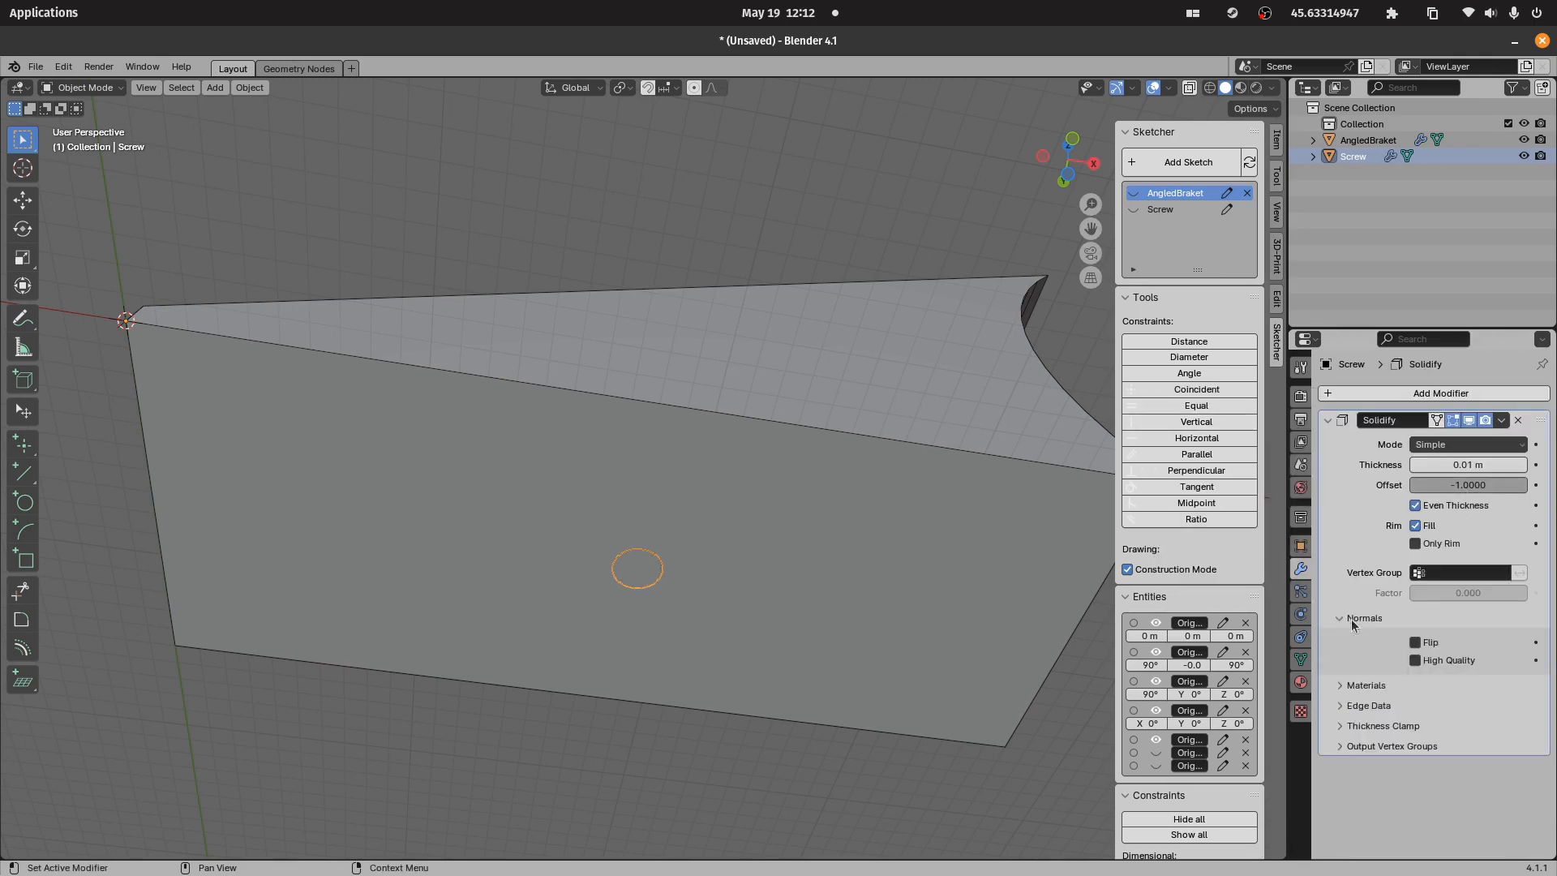
click(1356, 619)
click(1465, 463)
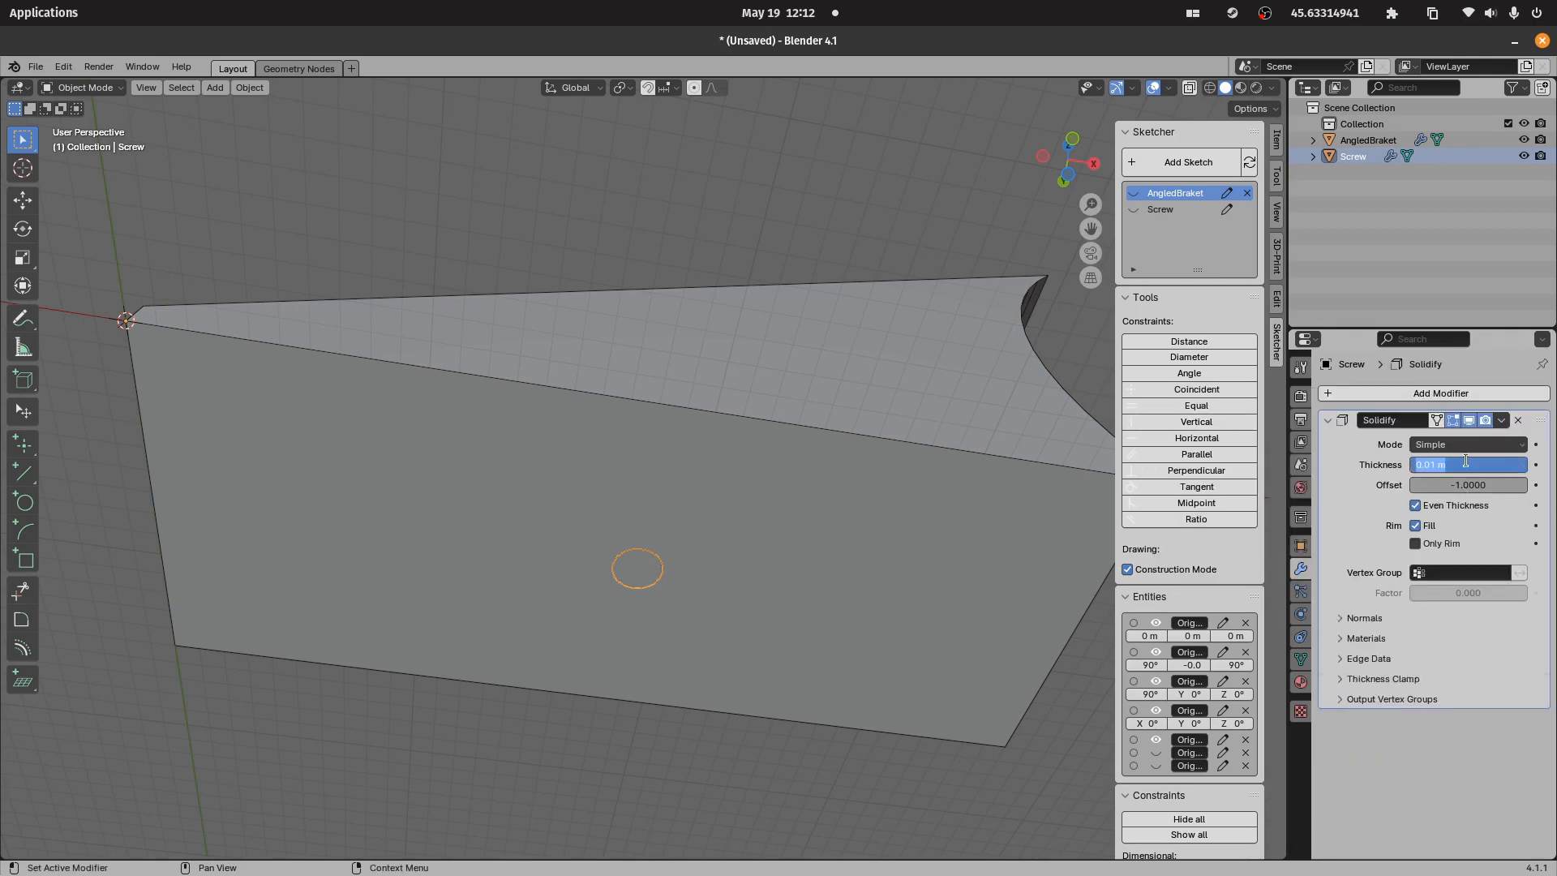
text(30)
key(Return)
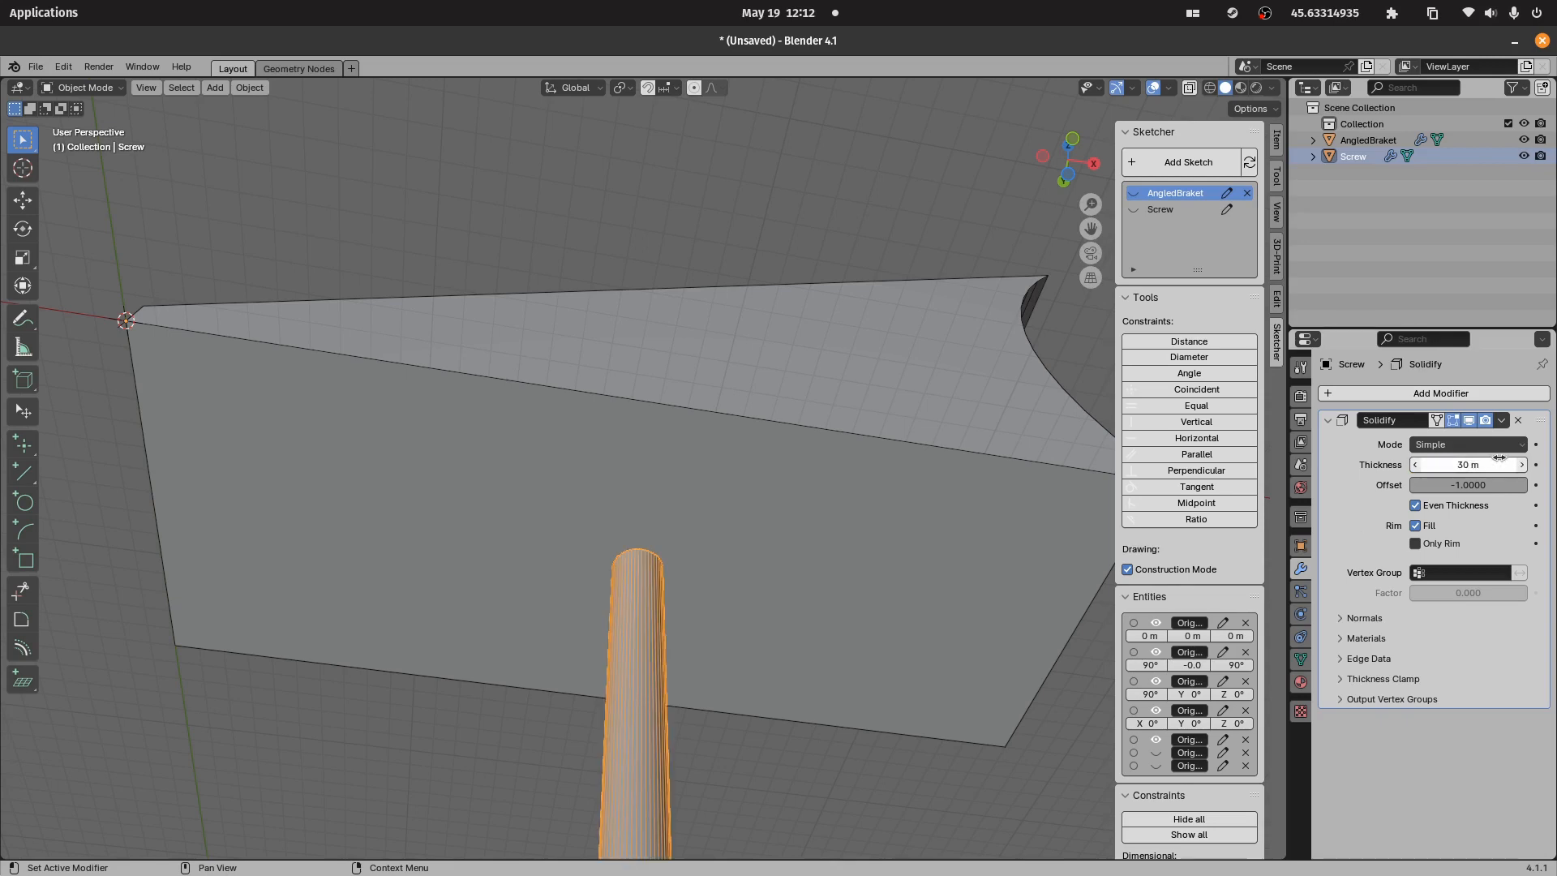
- Set the Solidify offset to 1 so that the Screw cylinder extends upward through the bracket
click(1434, 484)
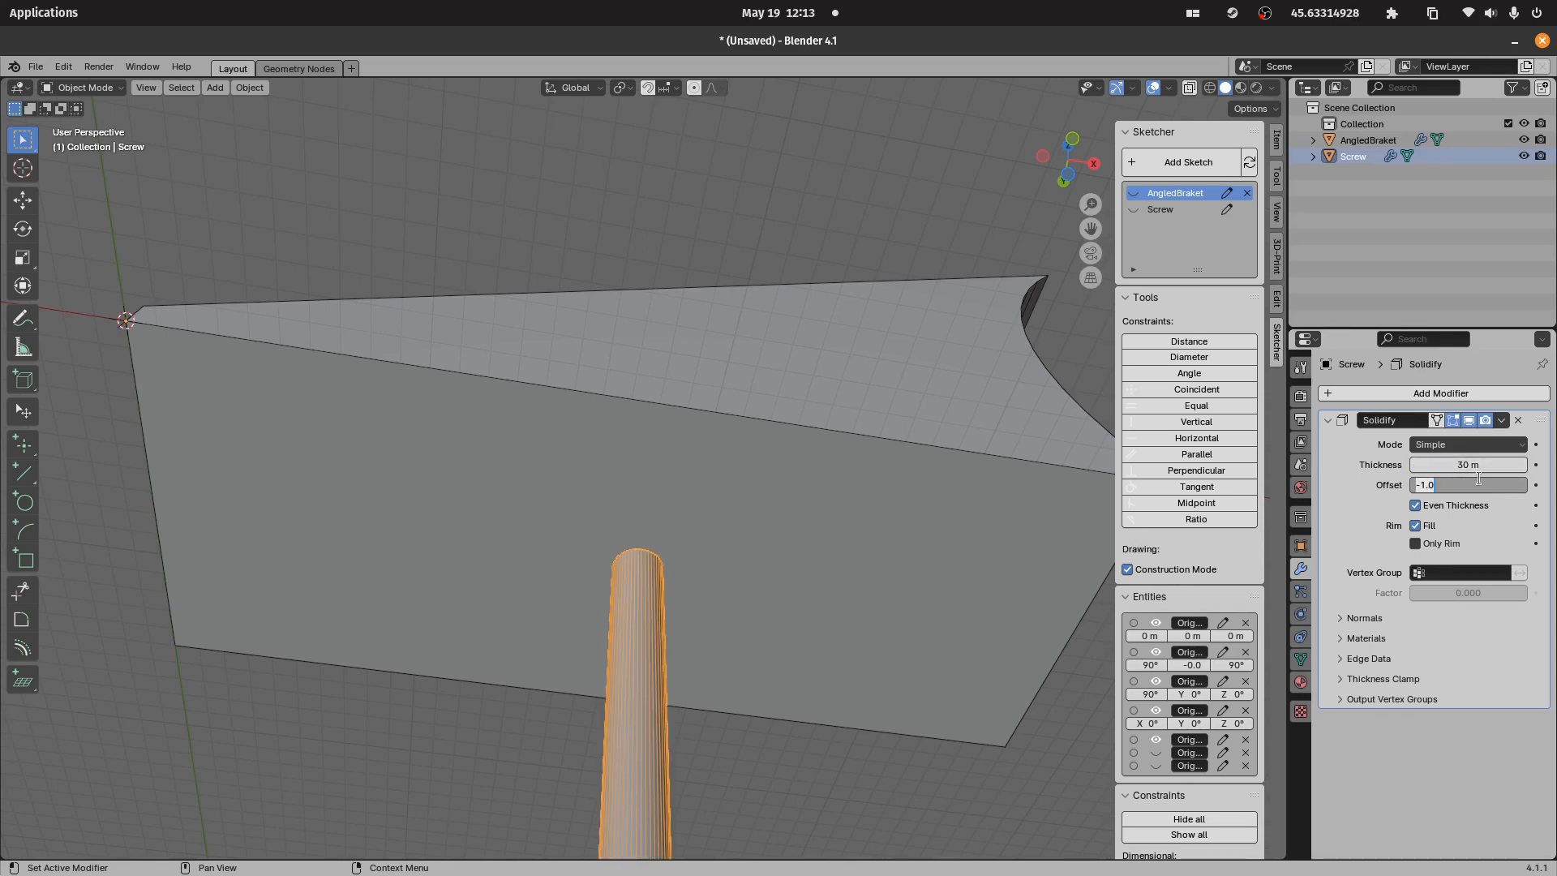
text(1)
key(Return)
middle_drag(835, 292, 677, 577)
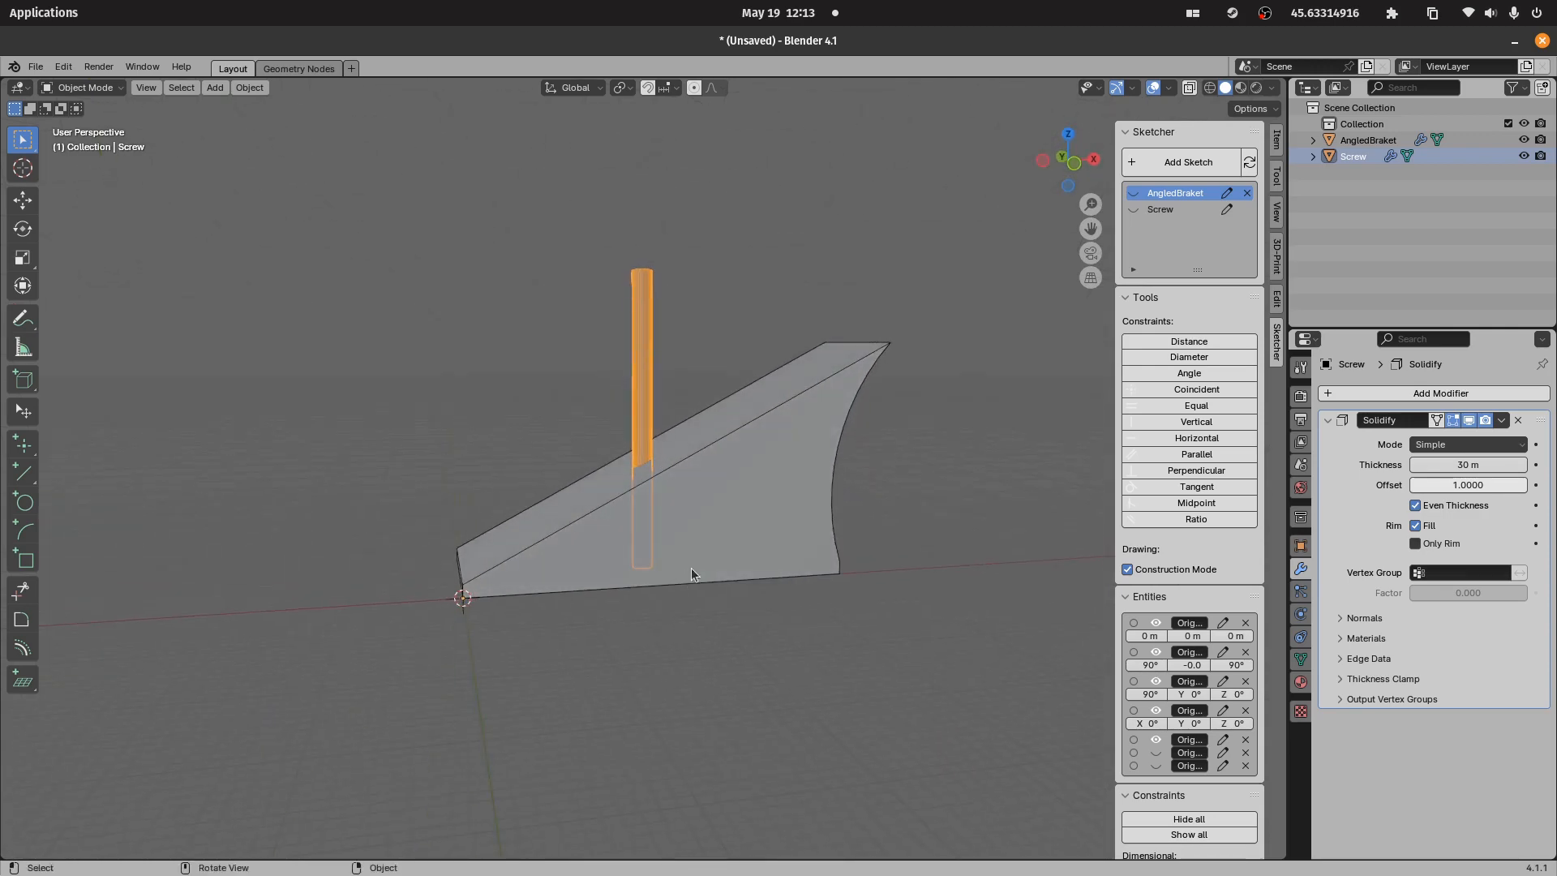
middle_drag(692, 484, 702, 611)
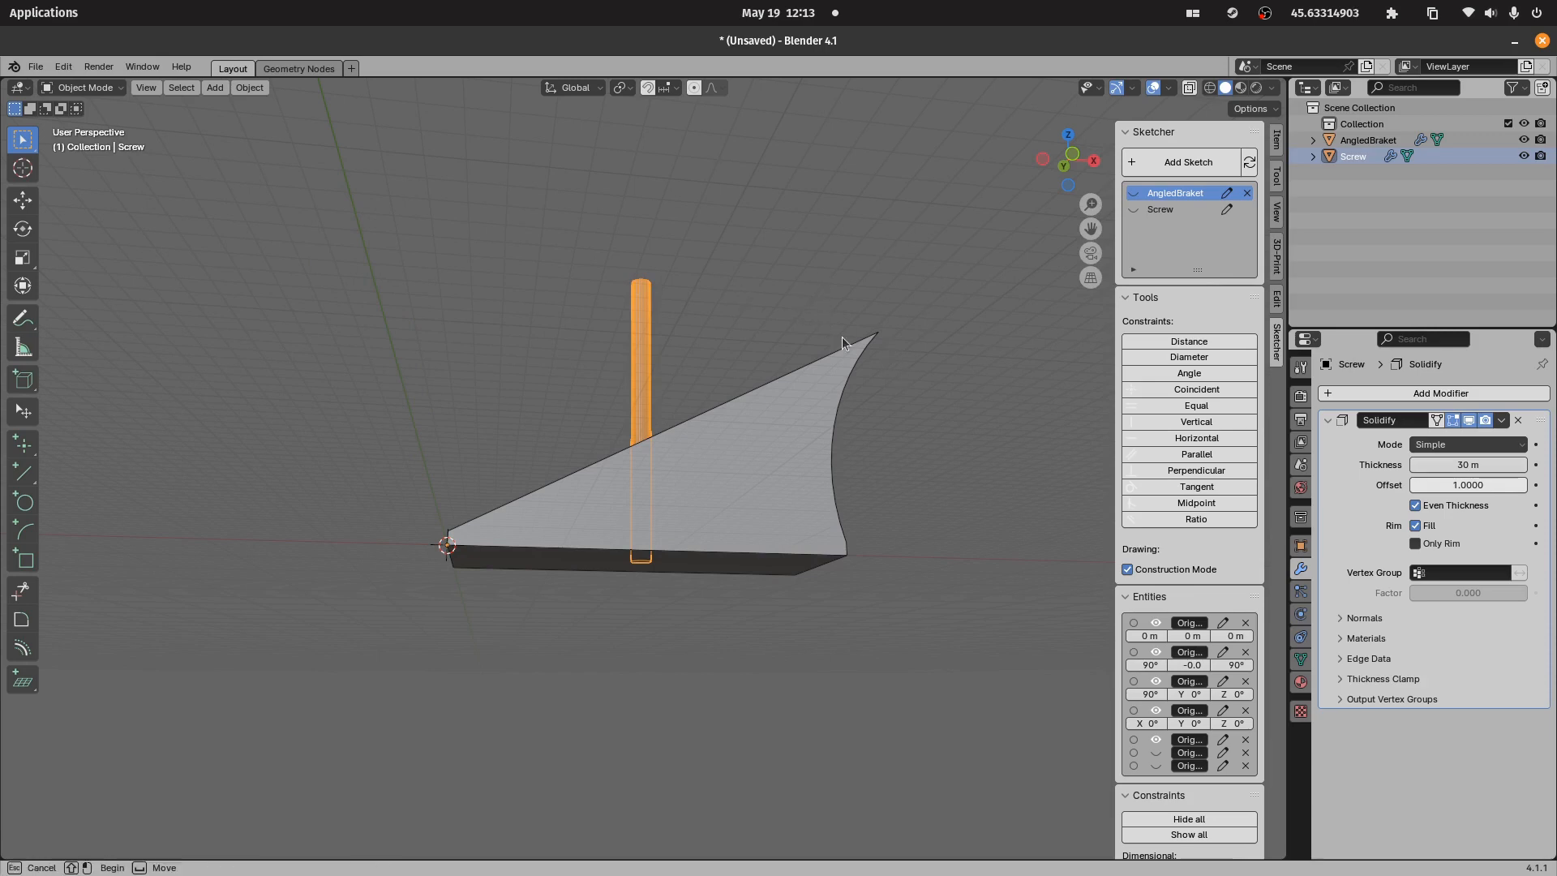
- Move the Screw cylinder down along the Z axis until its lower end sticks out slightly below the bracket
drag(841, 337, 936, 531)
click(634, 314)
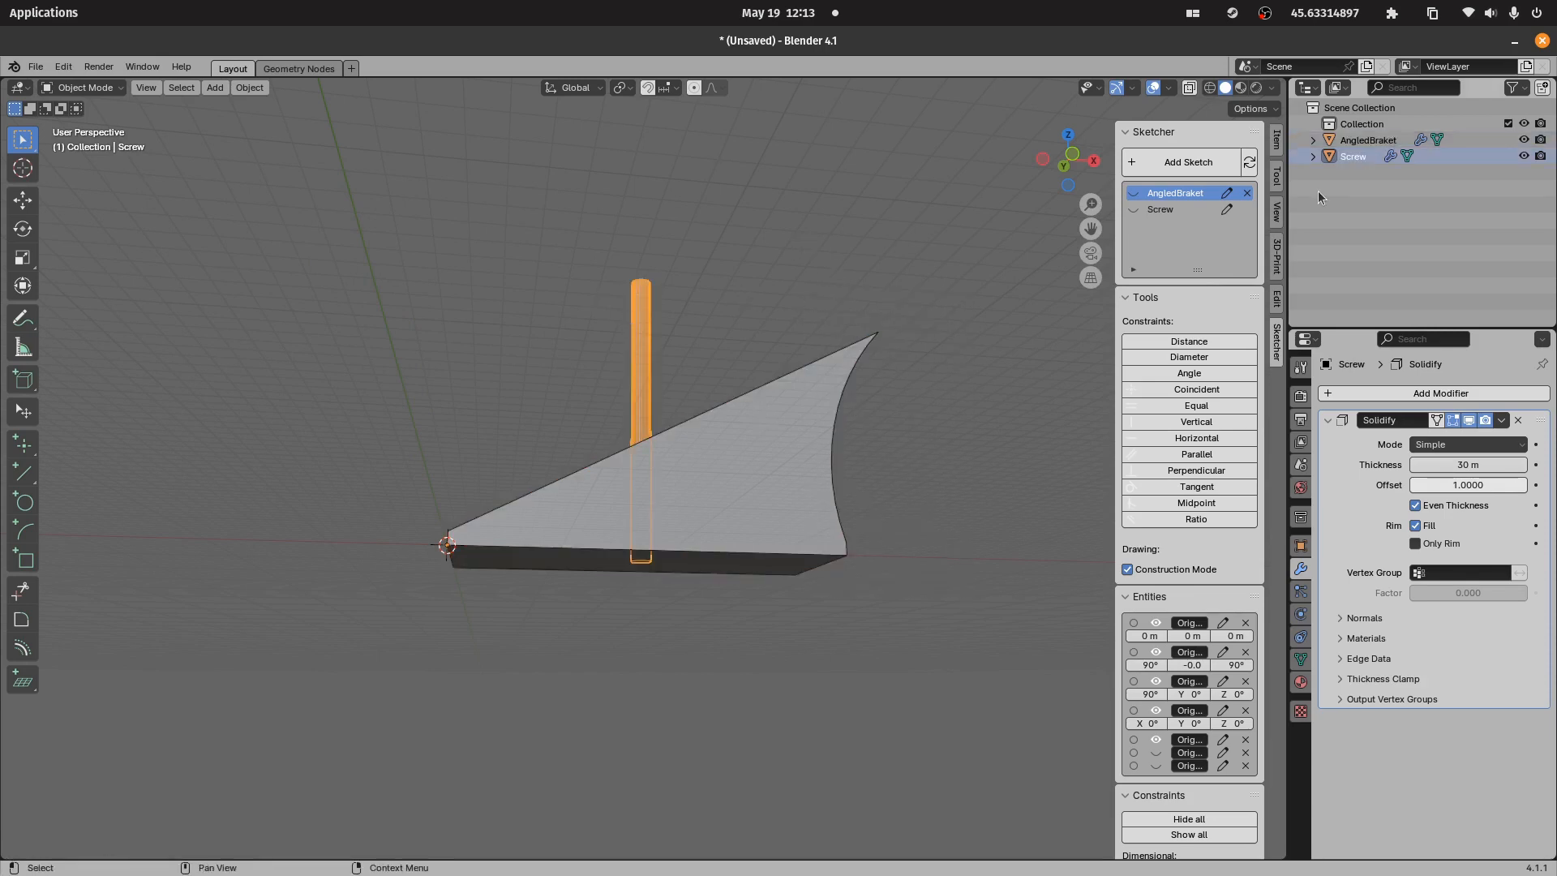
middle_drag(950, 208, 912, 227)
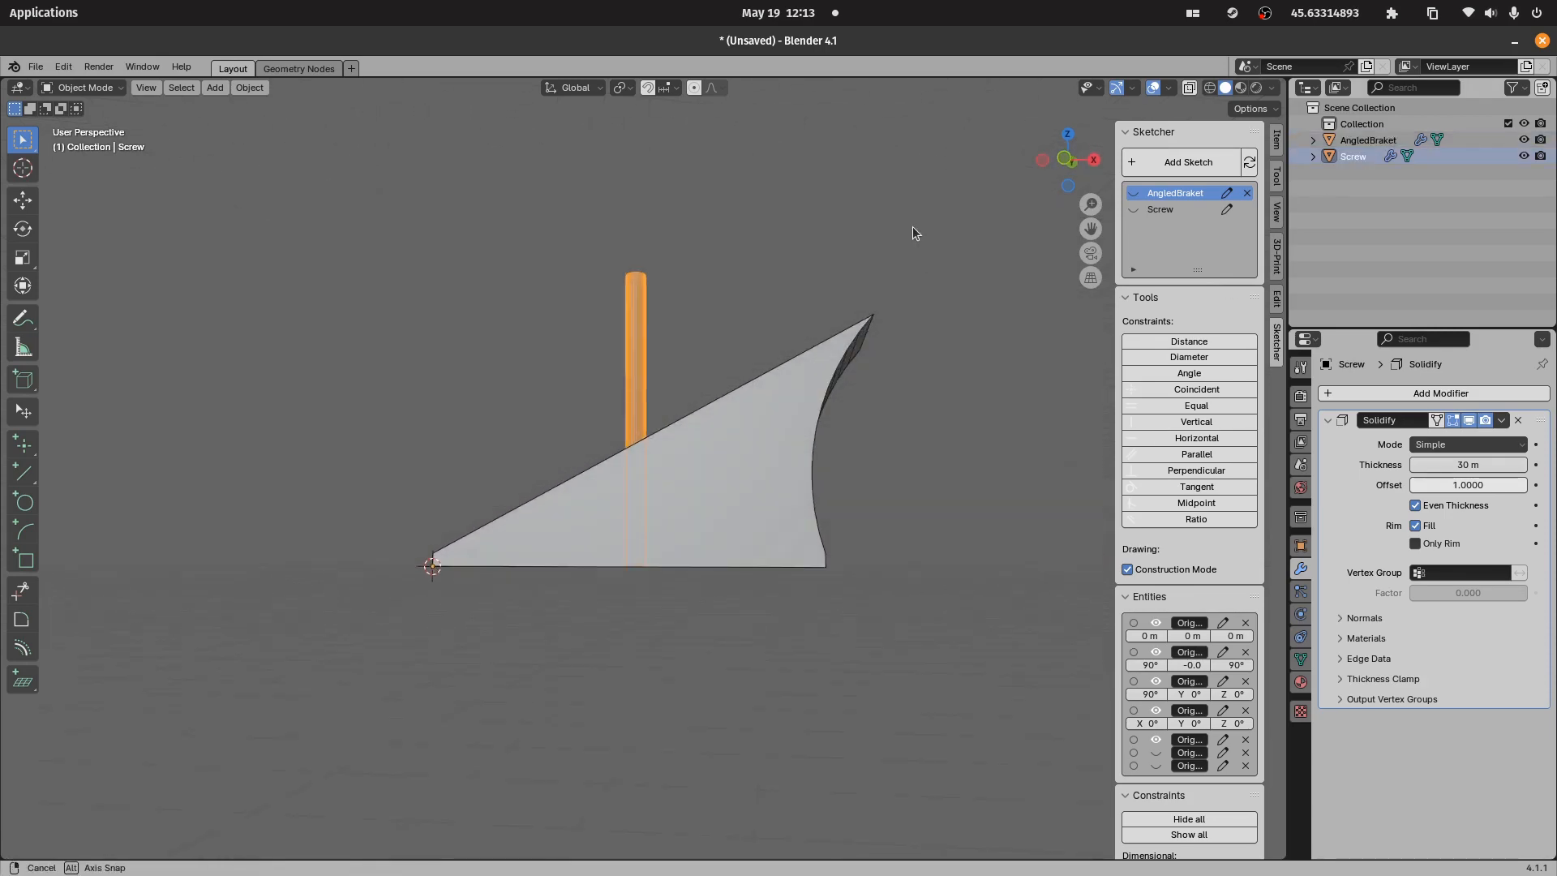
key(g)
key(z)
click(777, 354)
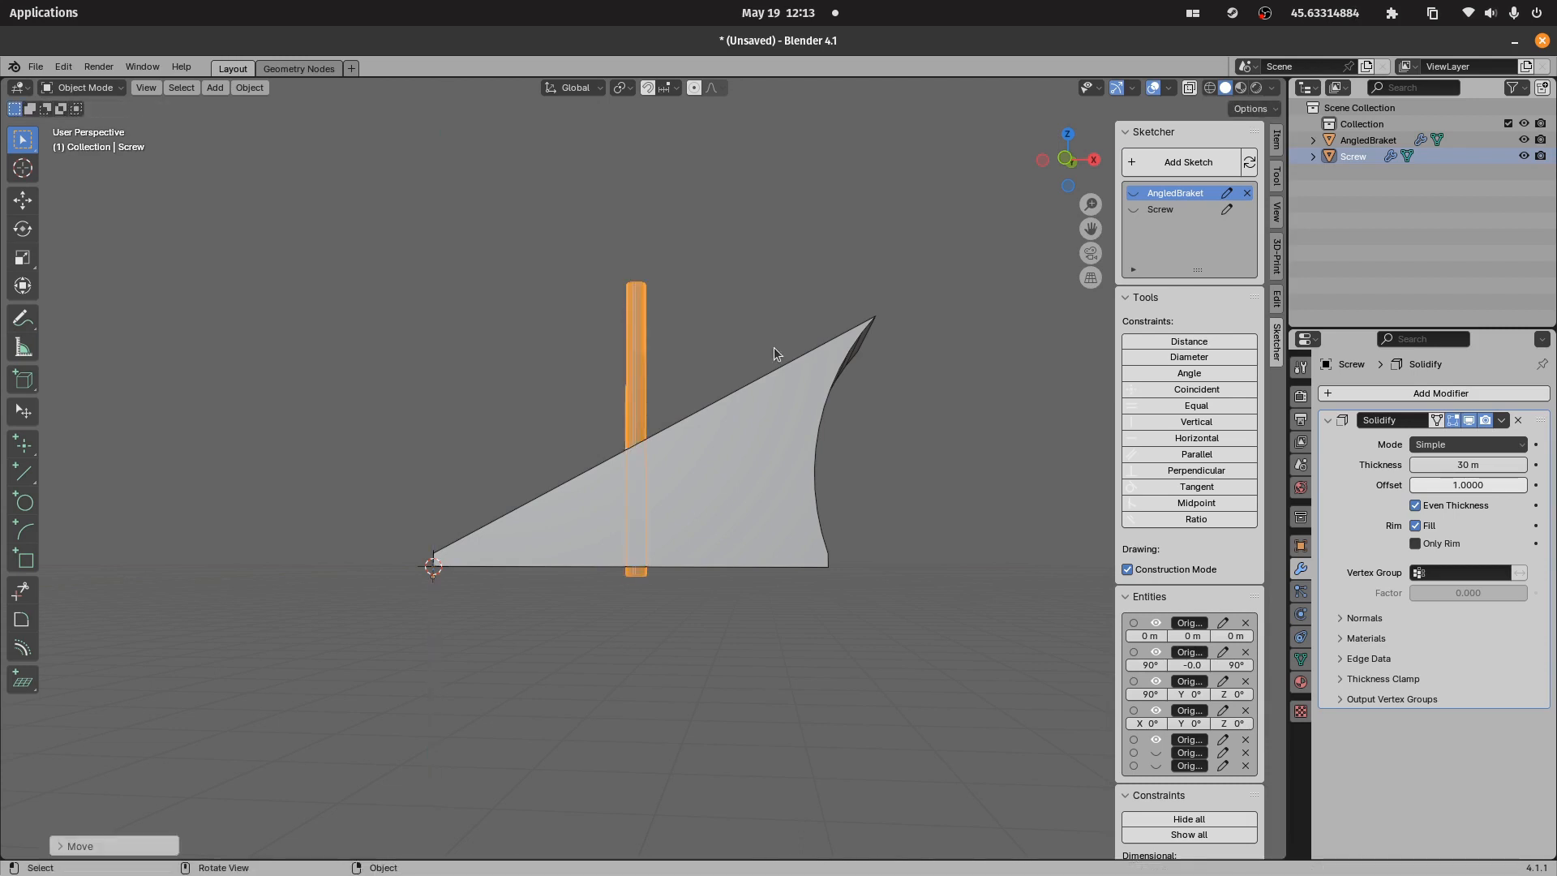
- Parent the Screw cylinder to the AngledBraket and subtract it from the bracket with a Bool Tool difference brush
scroll(479, 239, up, 2)
middle_drag(695, 468, 677, 523)
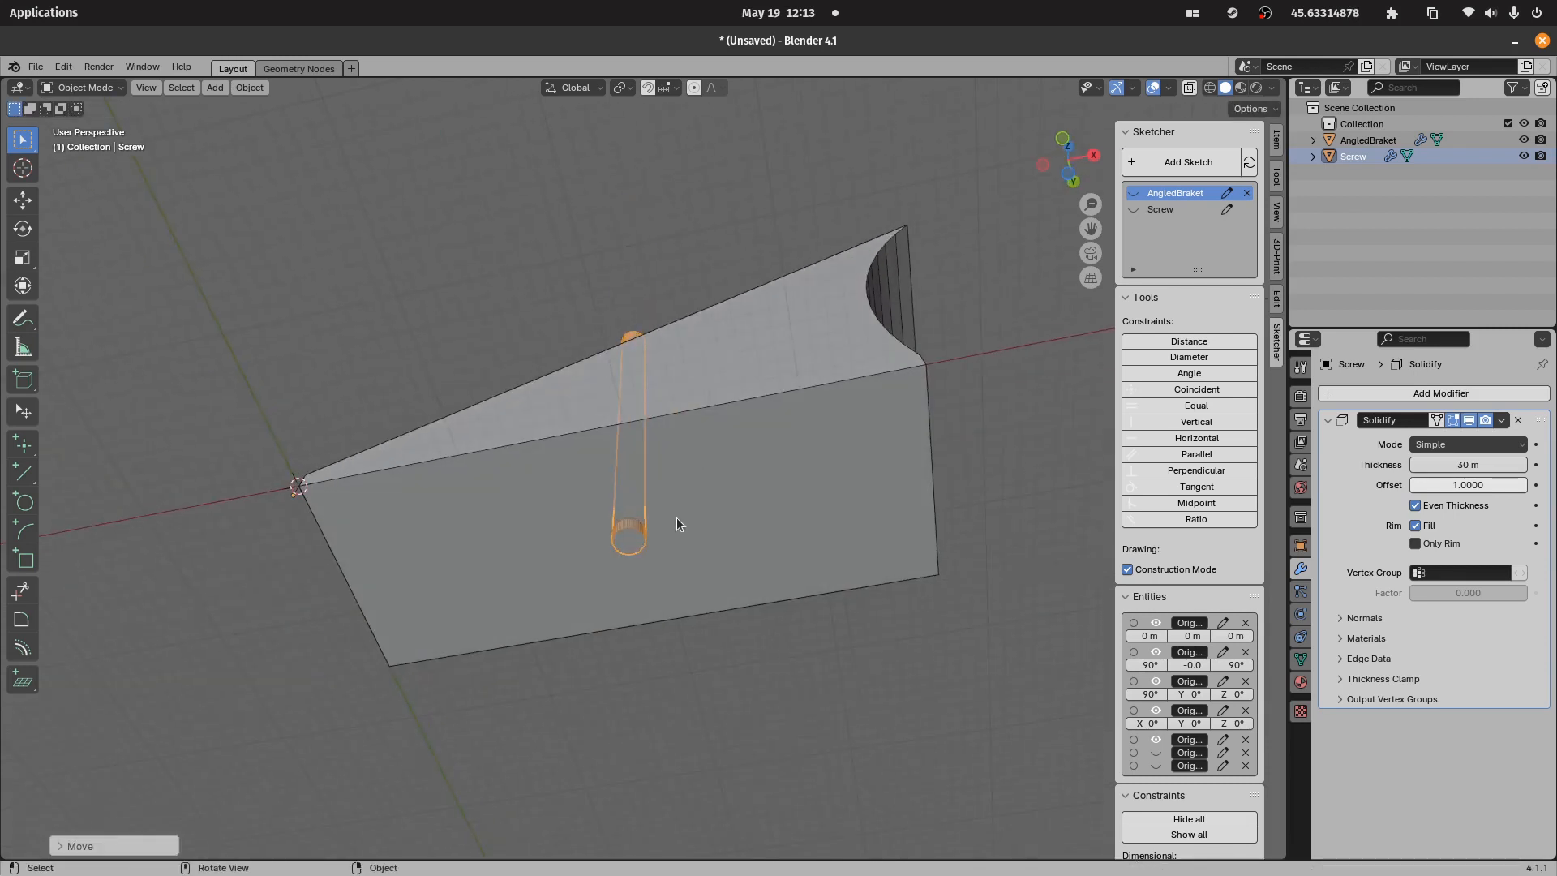
middle_drag(519, 265, 1056, 268)
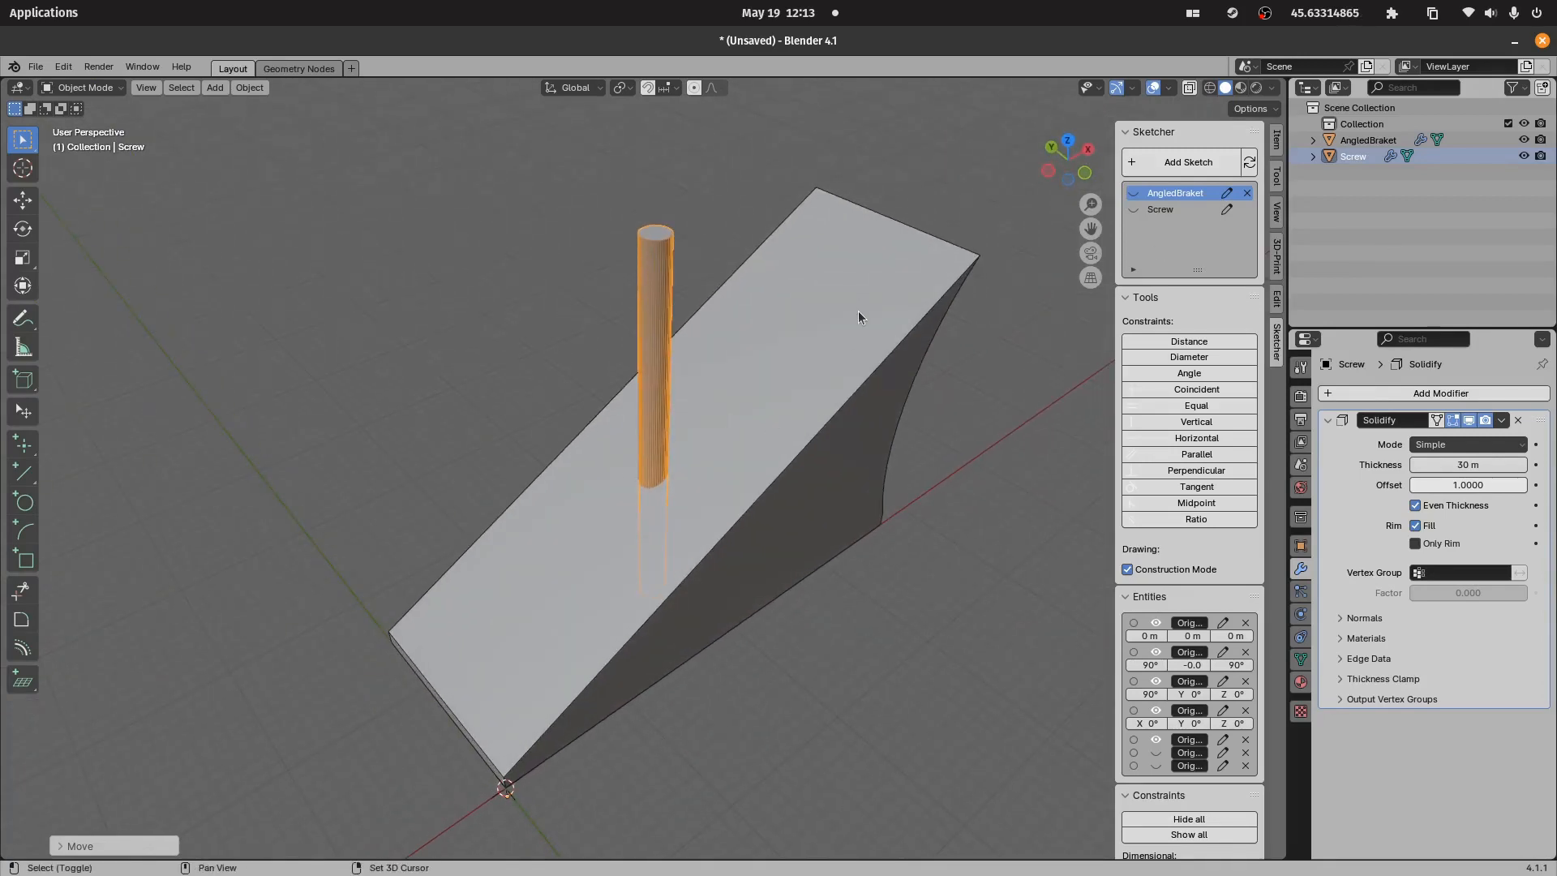
shift+click(904, 334)
key(ctrl+p)
click(903, 334)
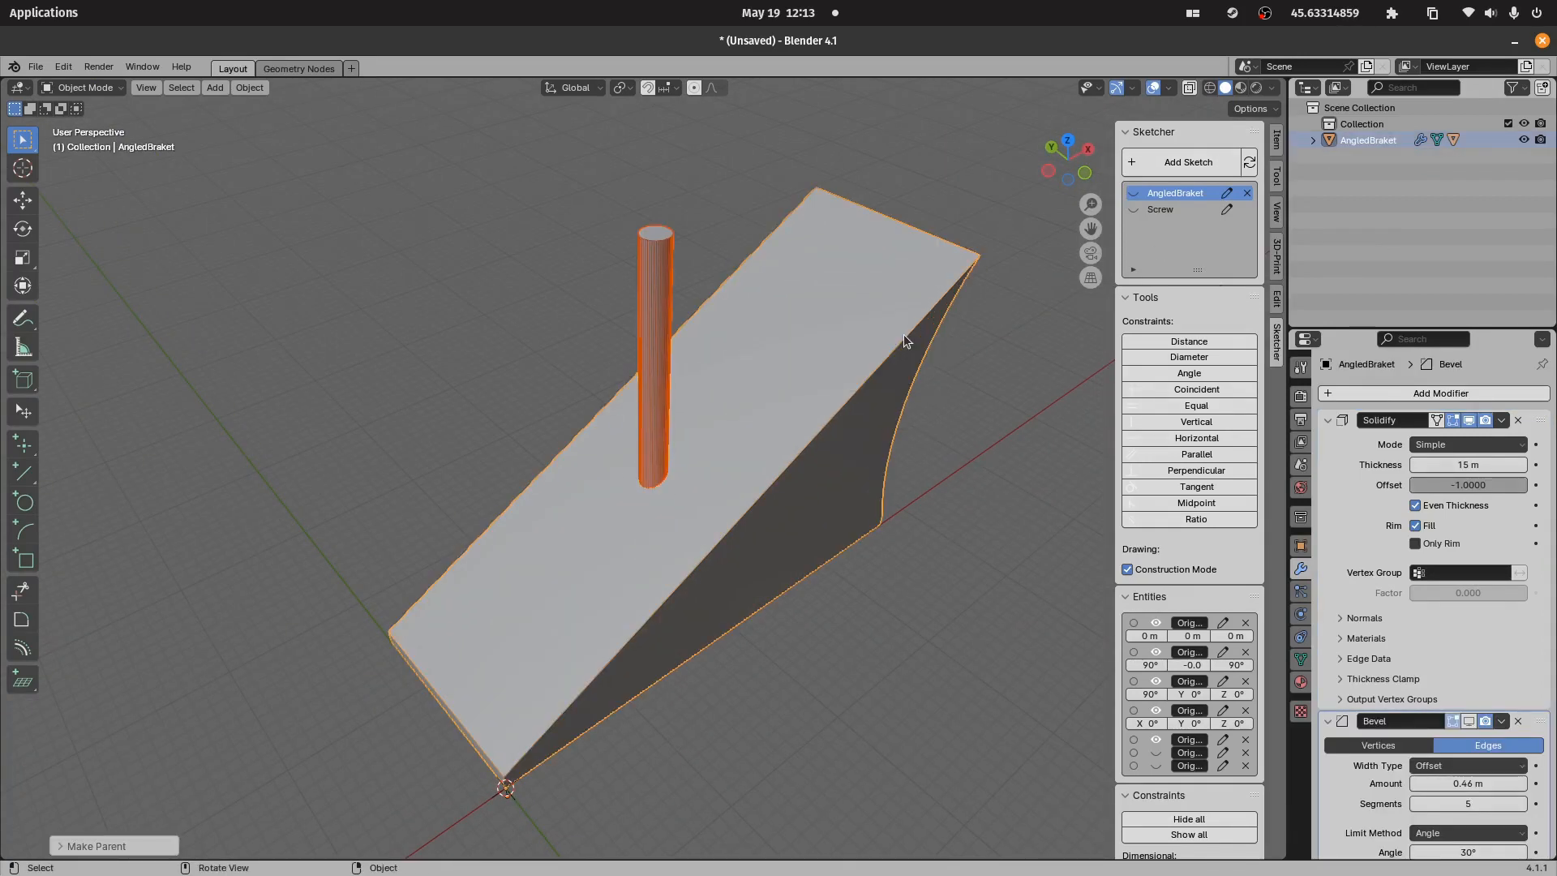
key(ctrl+shift+KP_Subtract)
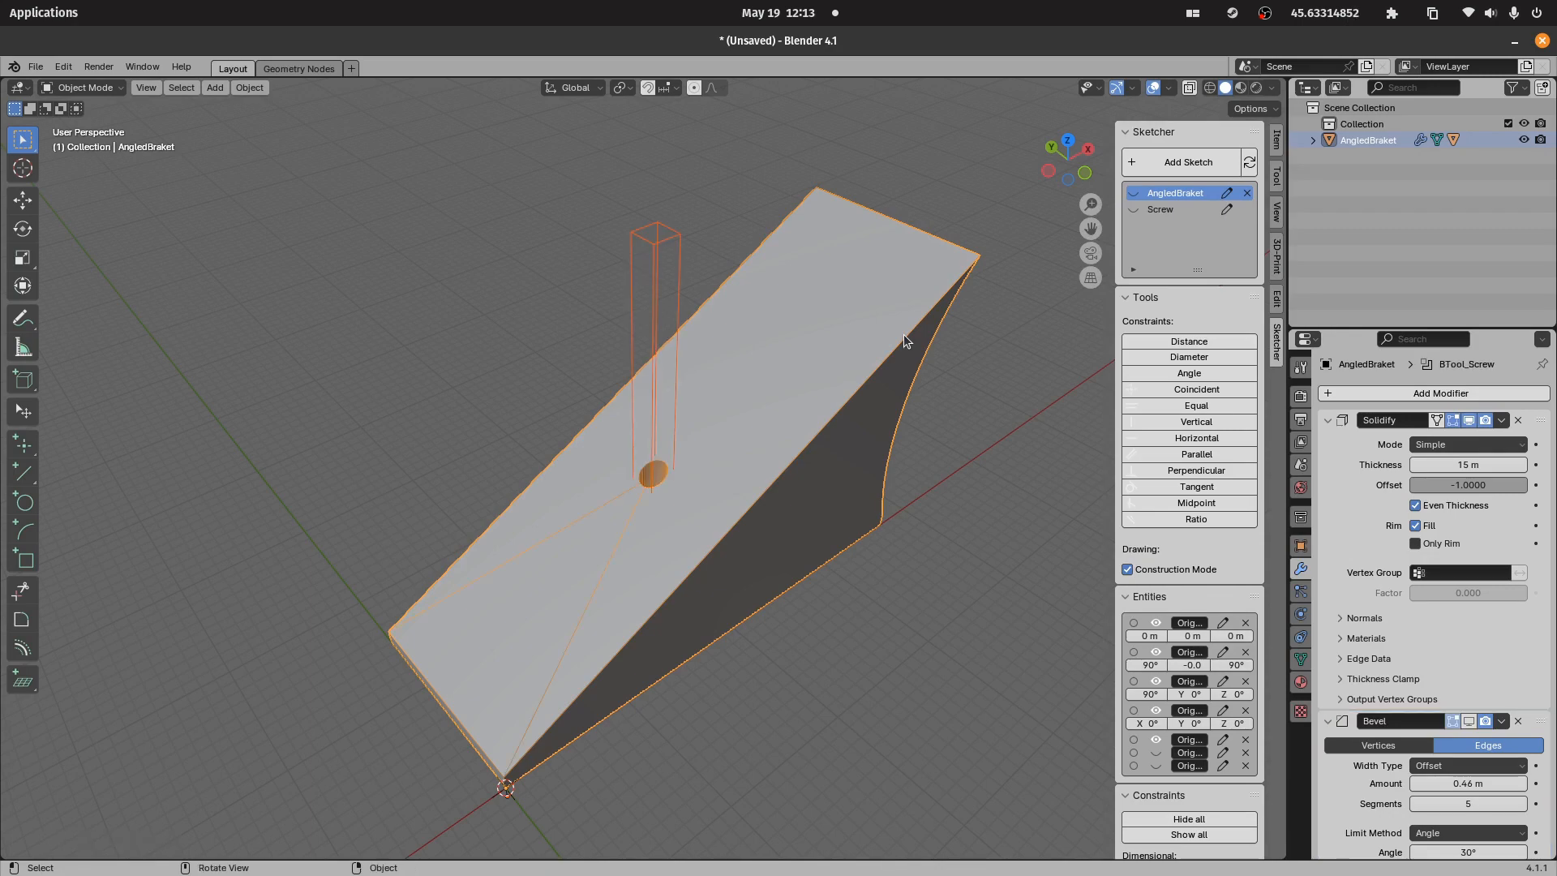
- Hide the Screw cutter and check the drilled hole from above and below the bracket
middle_drag(528, 411, 710, 463)
click(686, 386)
key(h)
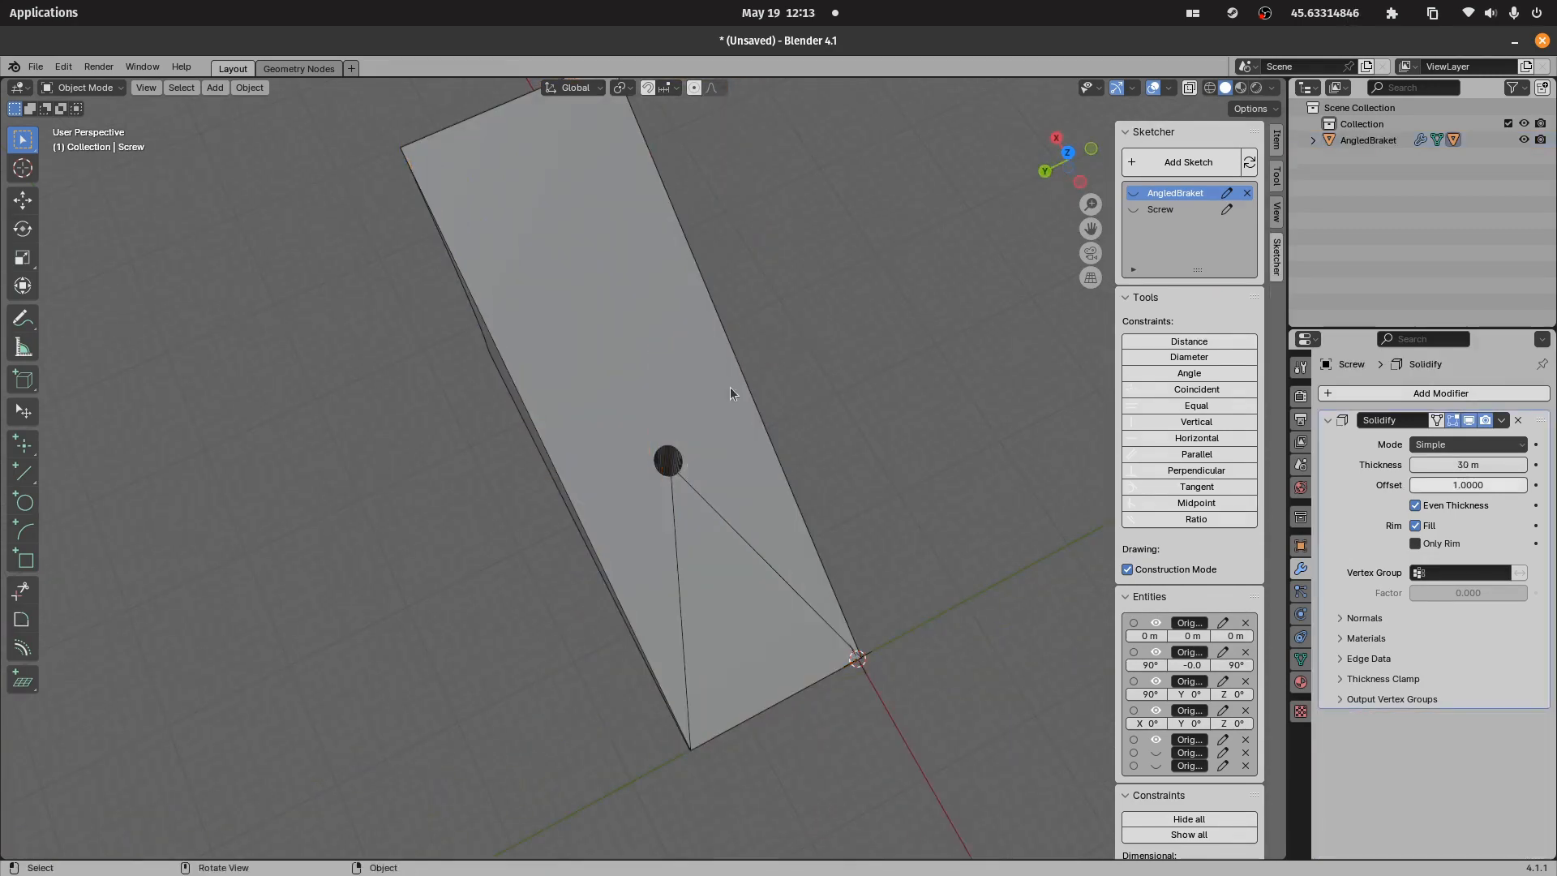
middle_drag(730, 387, 765, 839)
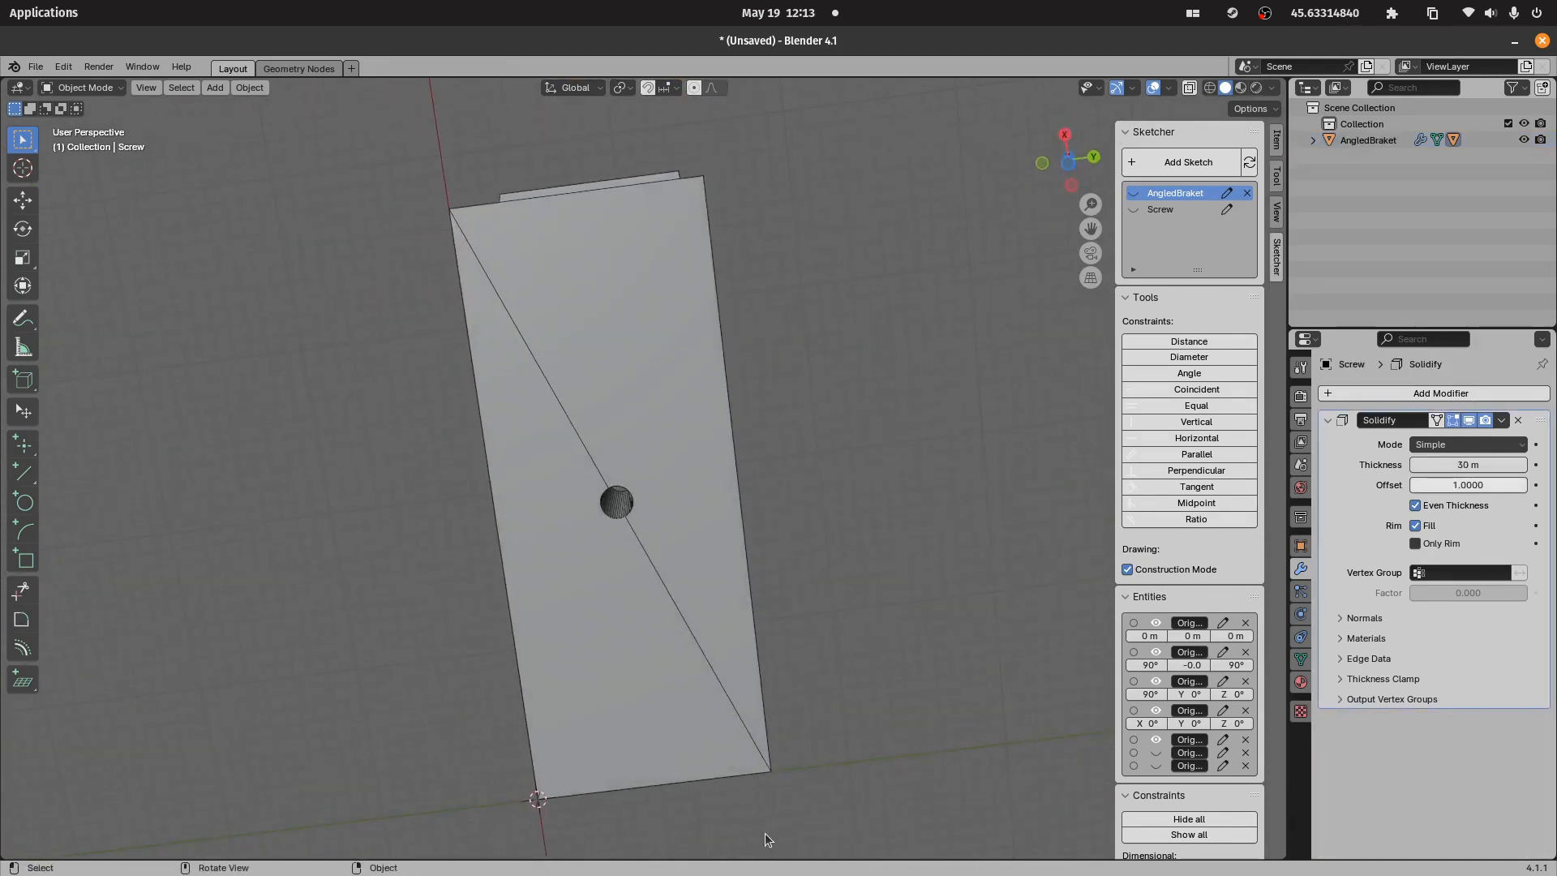
- Turn on viewport display for the AngledBraket's Bevel modifier and set the bevel amount to 3.12 m
middle_drag(886, 646, 773, 509)
click(774, 511)
click(1470, 724)
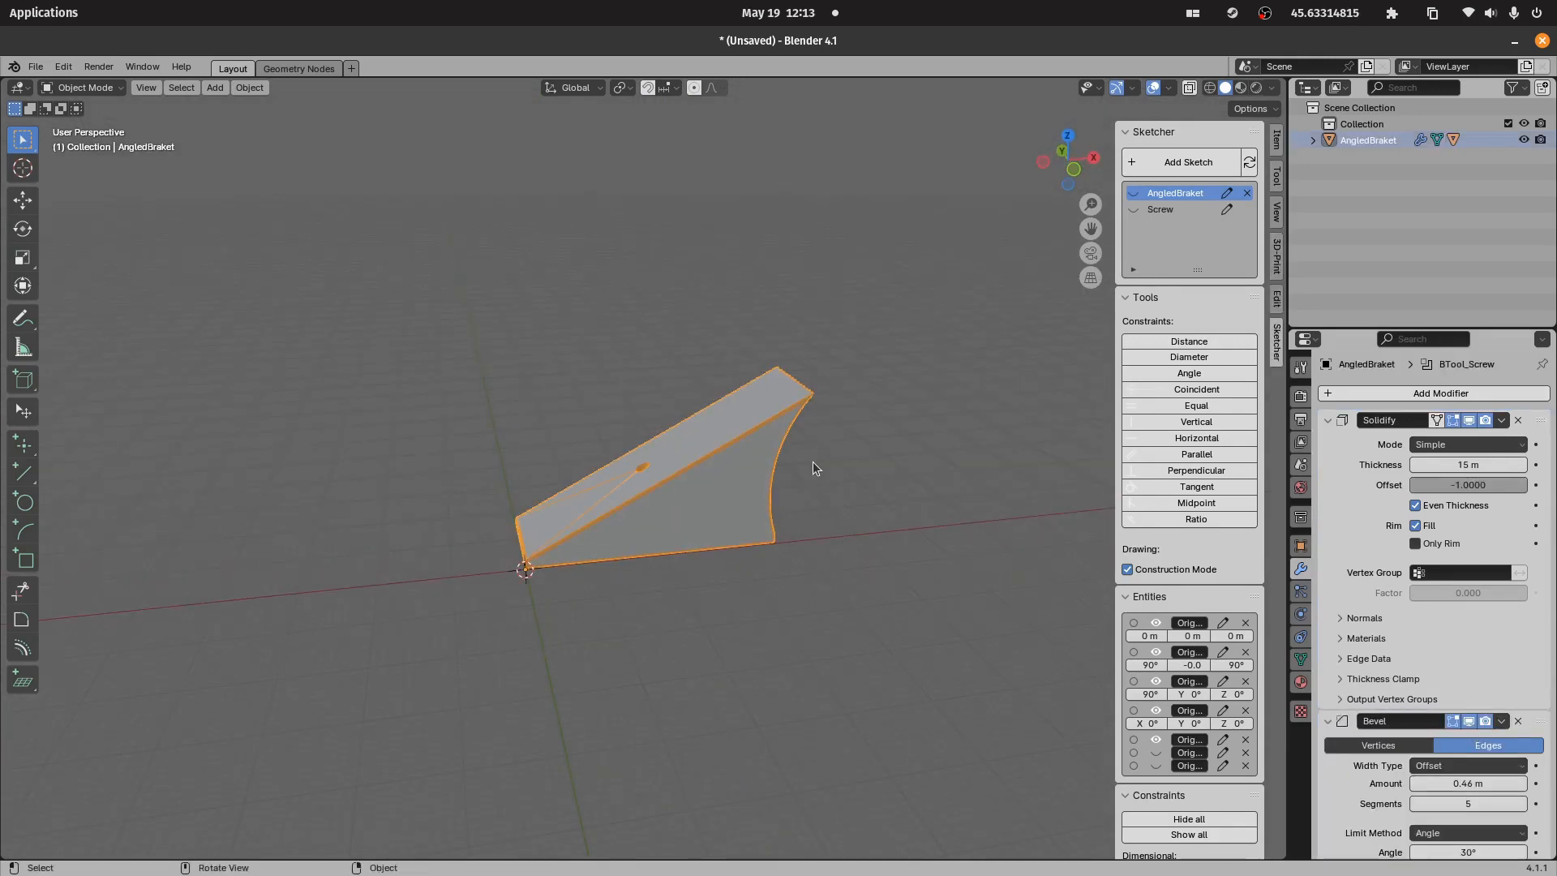
middle_drag(586, 320, 683, 343)
scroll(674, 344, up, 8)
scroll(871, 454, down, 4)
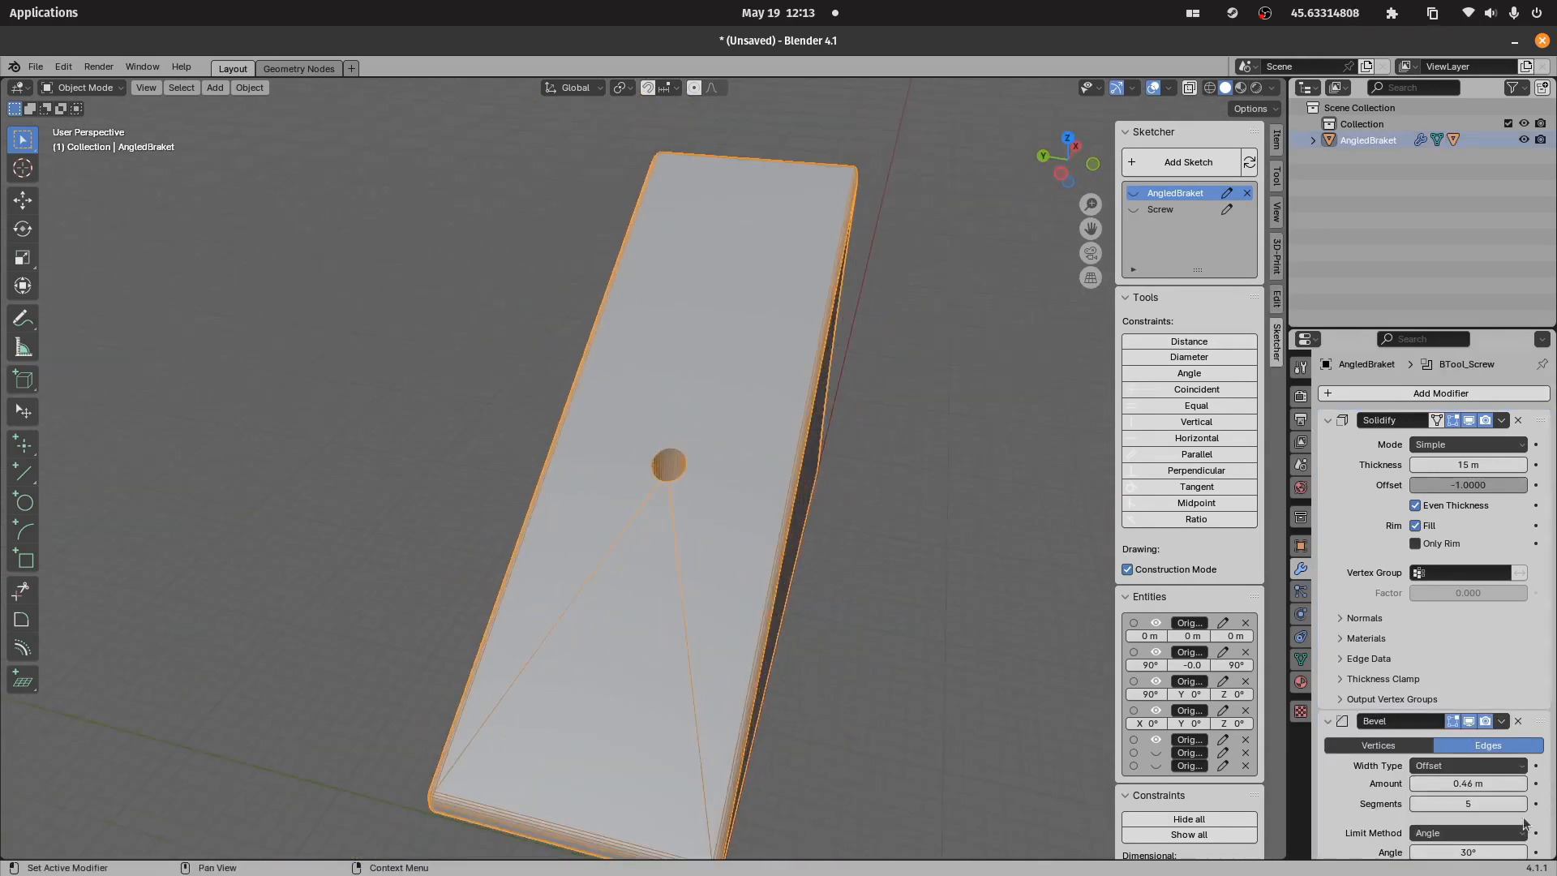
mouse_move(1476, 784)
mouse_down()
mouse_move(1518, 784)
mouse_move(1465, 783)
mouse_up()
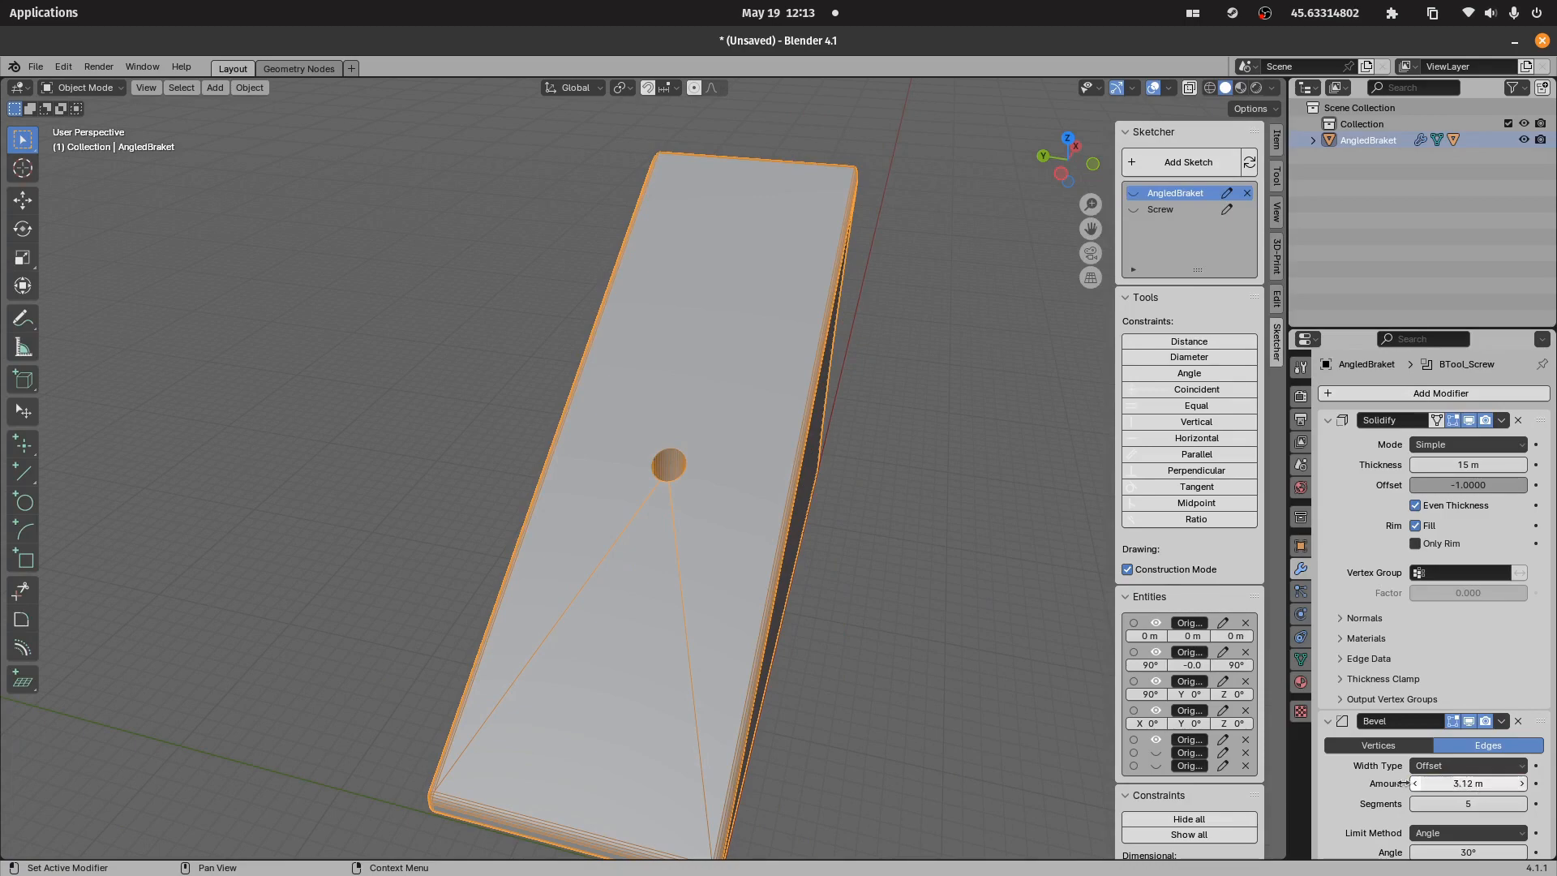
- Export the selected bracket as AngledBracket.stl with modifiers applied, into the Prusa enclosure models folder
middle_drag(963, 455, 598, 335)
click(39, 66)
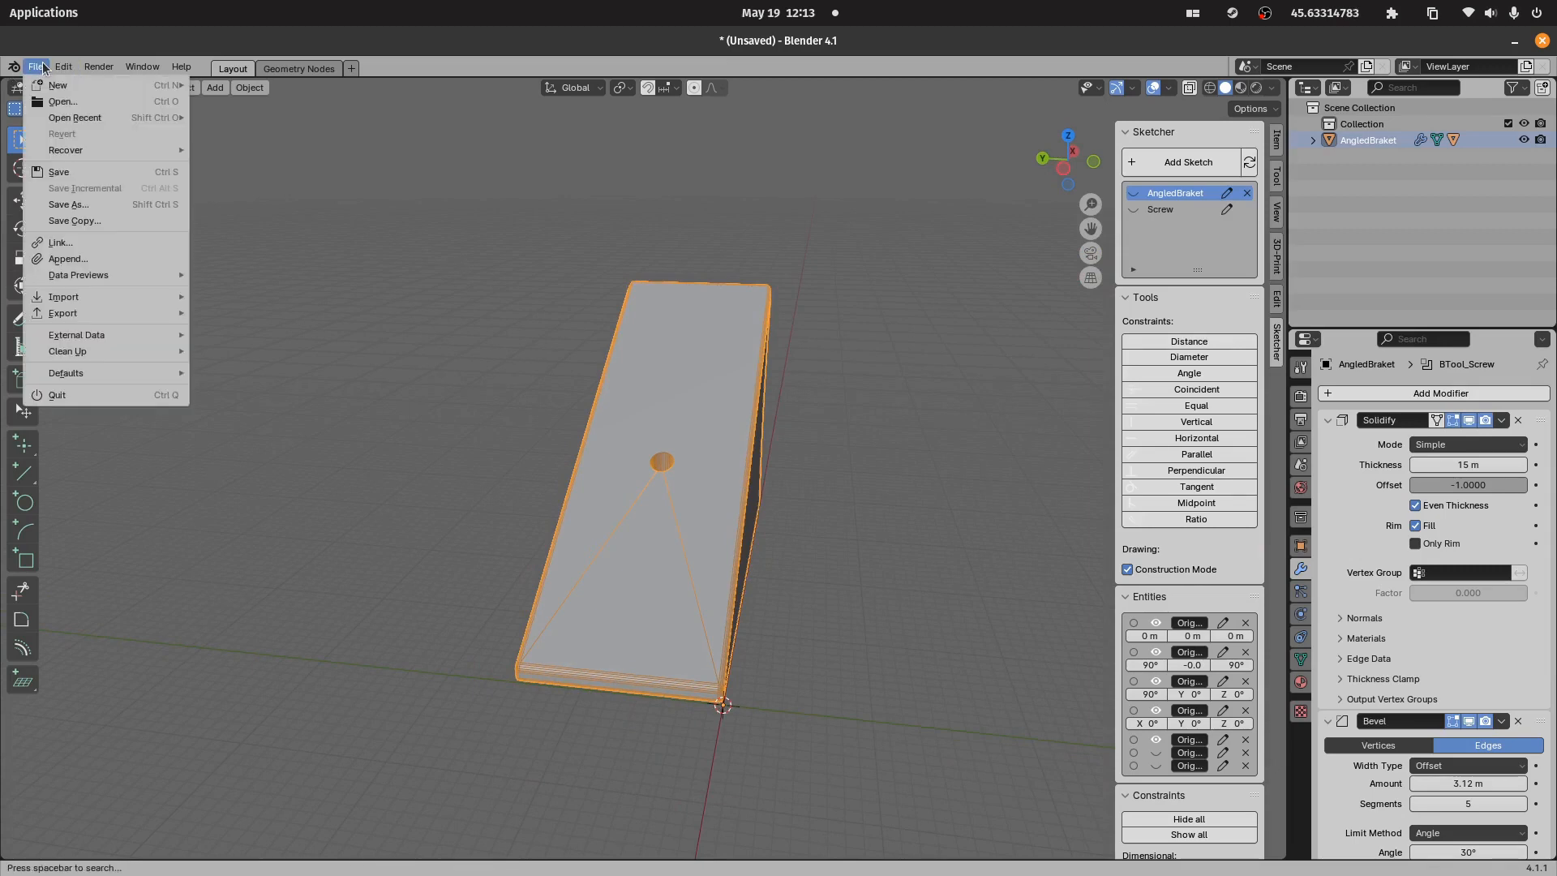
mouse_move(96, 313)
click(268, 427)
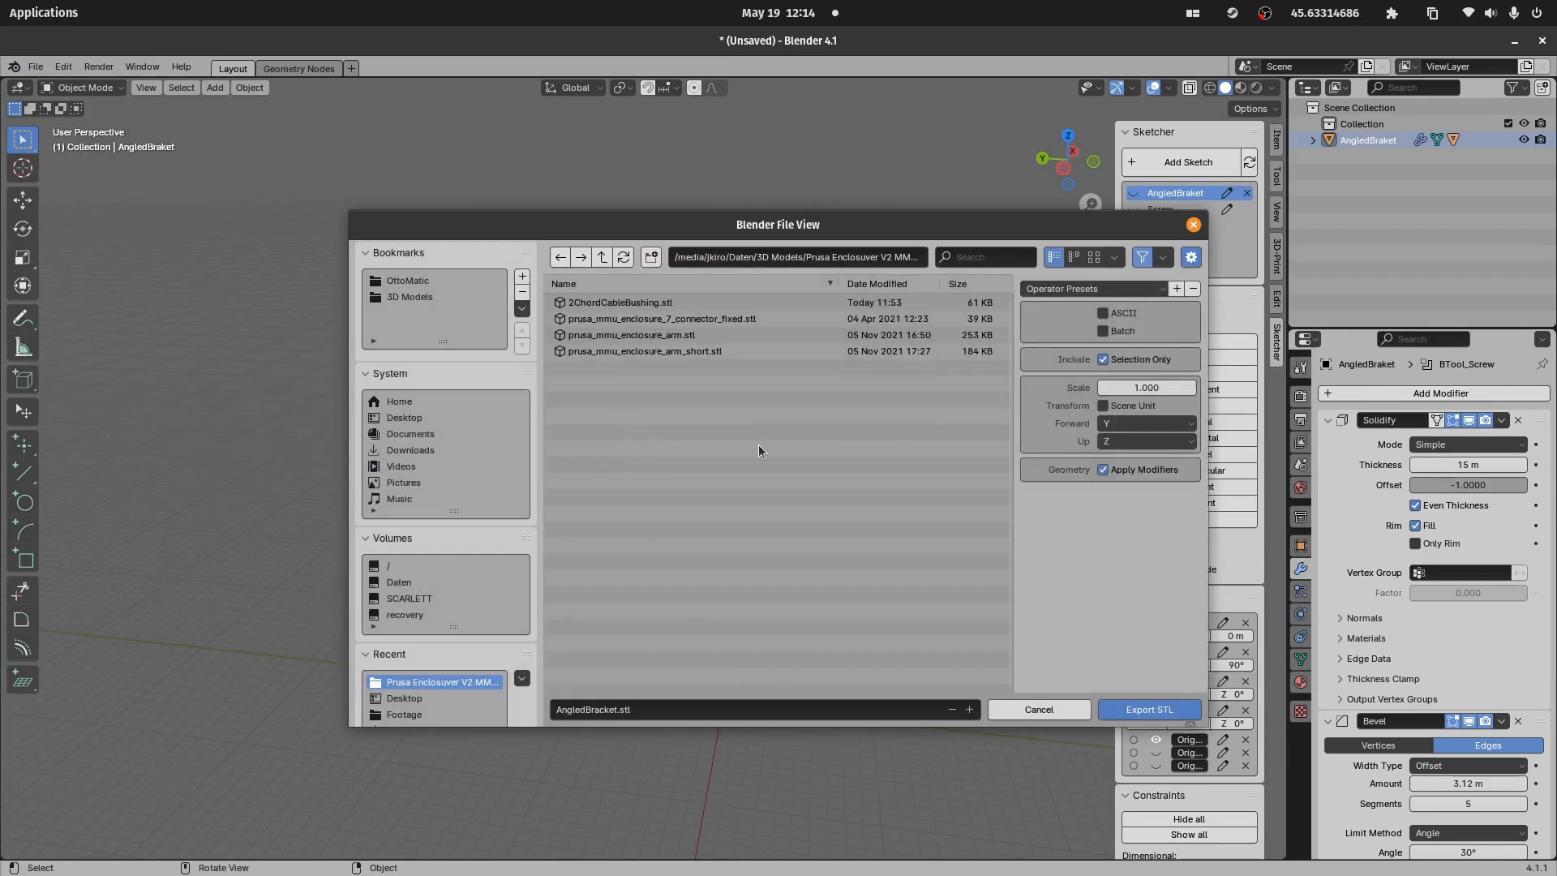
click(1158, 711)
click(961, 683)
- Switch to PrusaSlicer and import AngledBracket.stl onto the print bed
key(super)
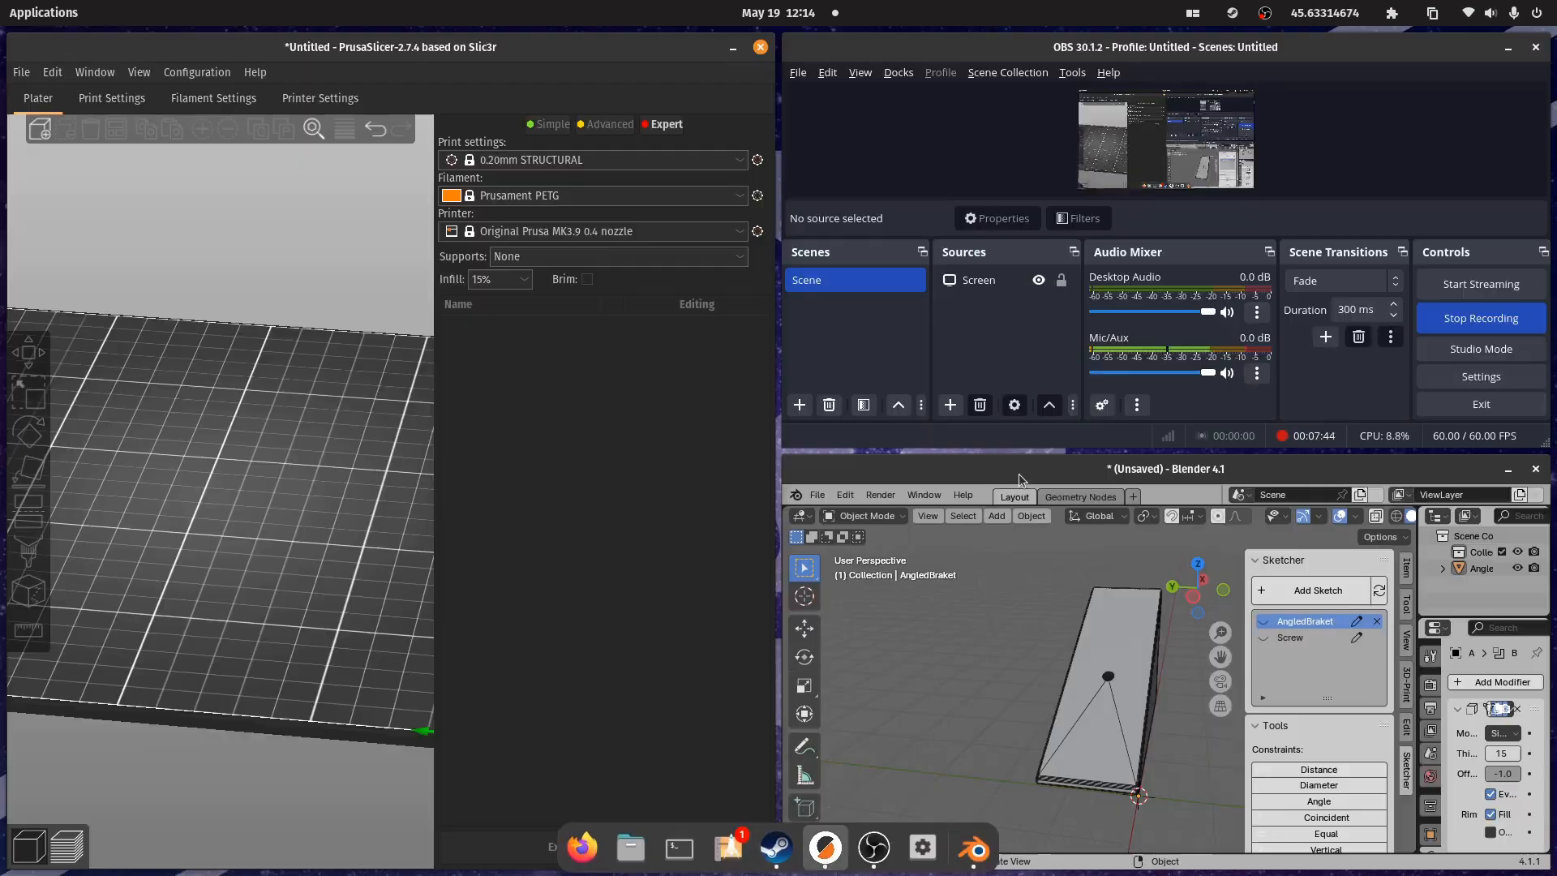
click(456, 39)
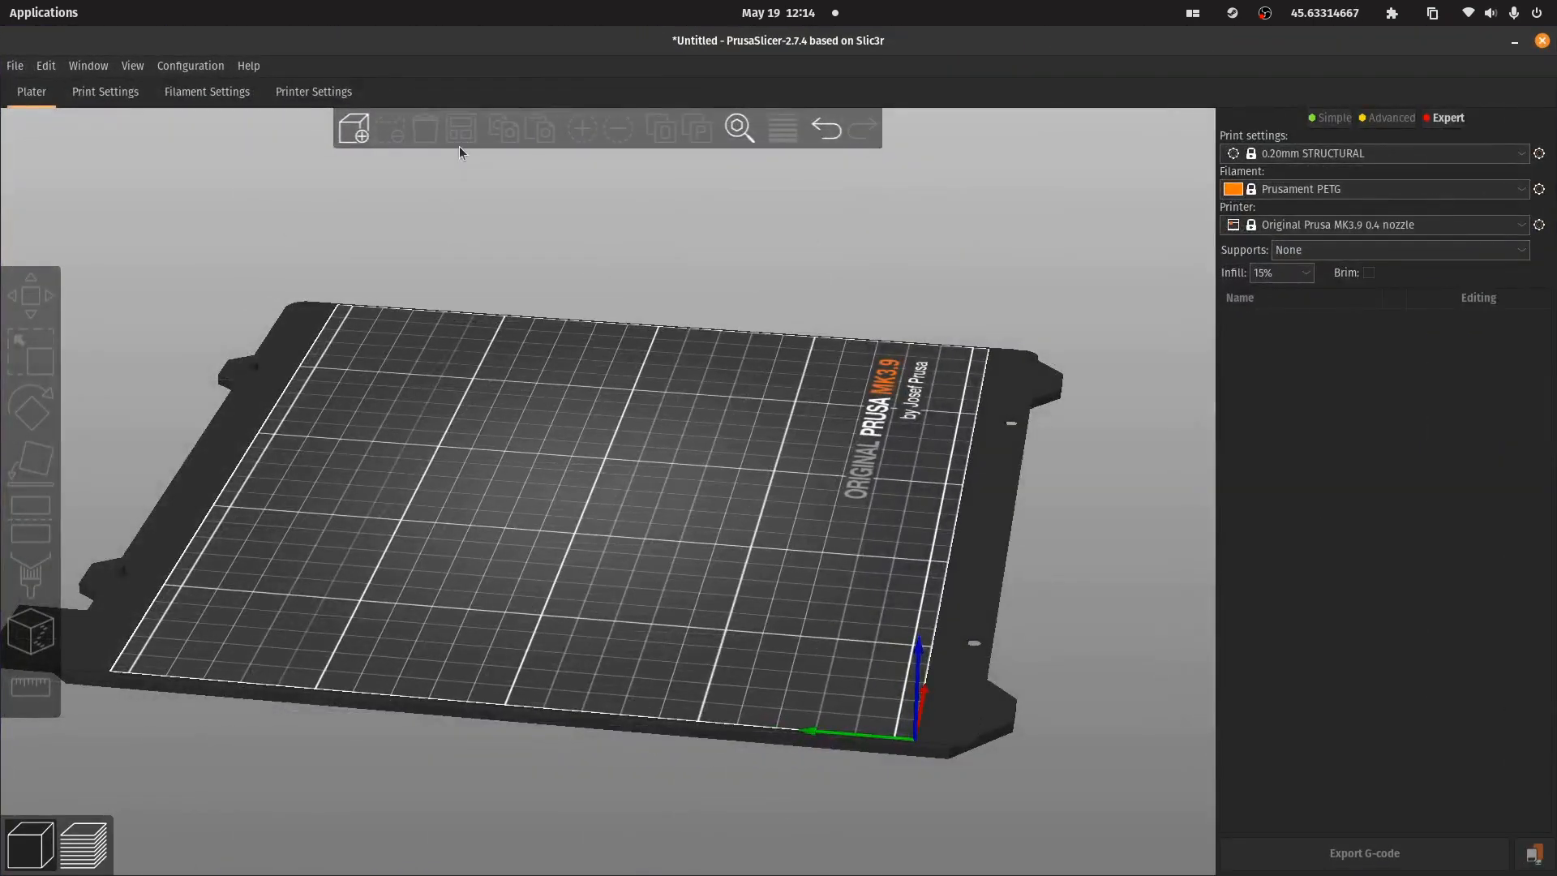
click(361, 130)
click(541, 235)
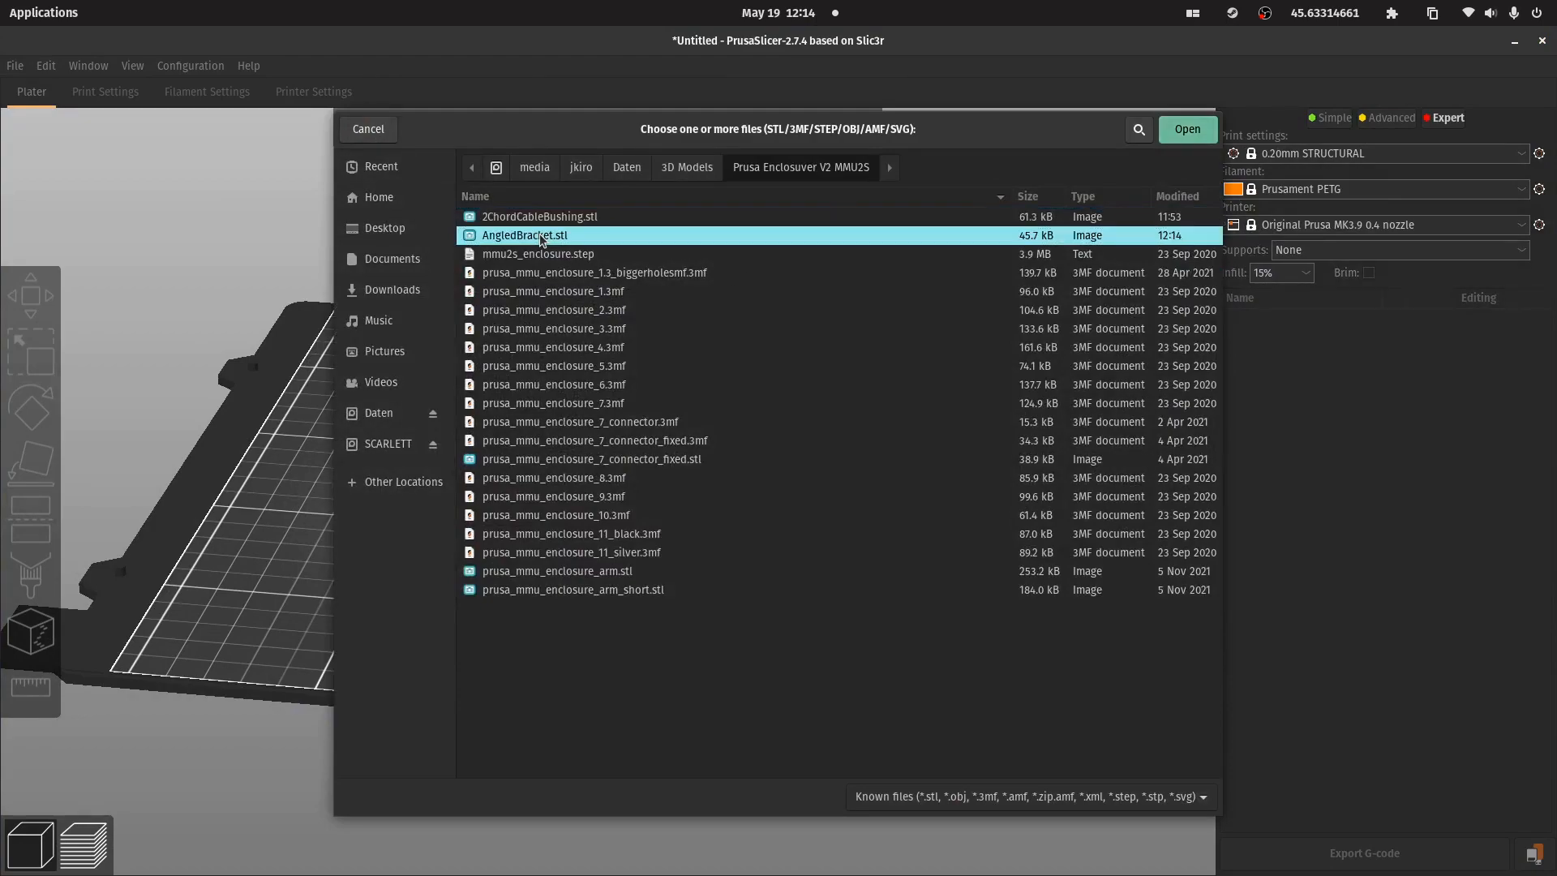
double_click(541, 238)
middle_drag(774, 269, 846, 339)
scroll(852, 345, up, 4)
drag(999, 490, 1043, 485)
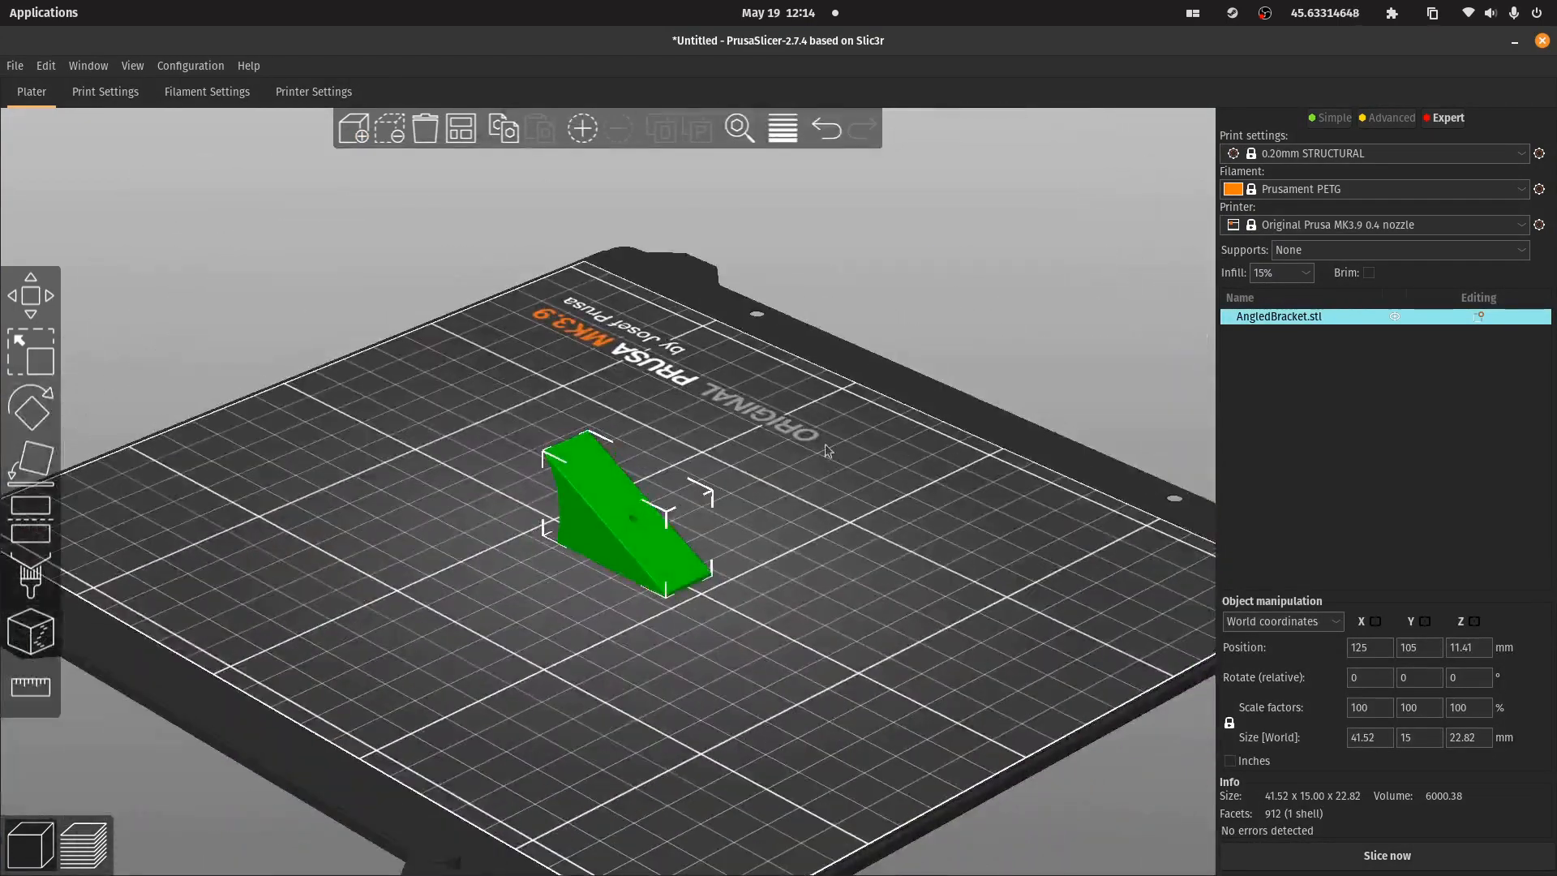
mouse_move(825, 444)
mouse_down()
mouse_move(694, 430)
mouse_move(808, 428)
mouse_up()
- Add a second instance of the upright bracket and auto-arrange both copies on the bed
click(1483, 315)
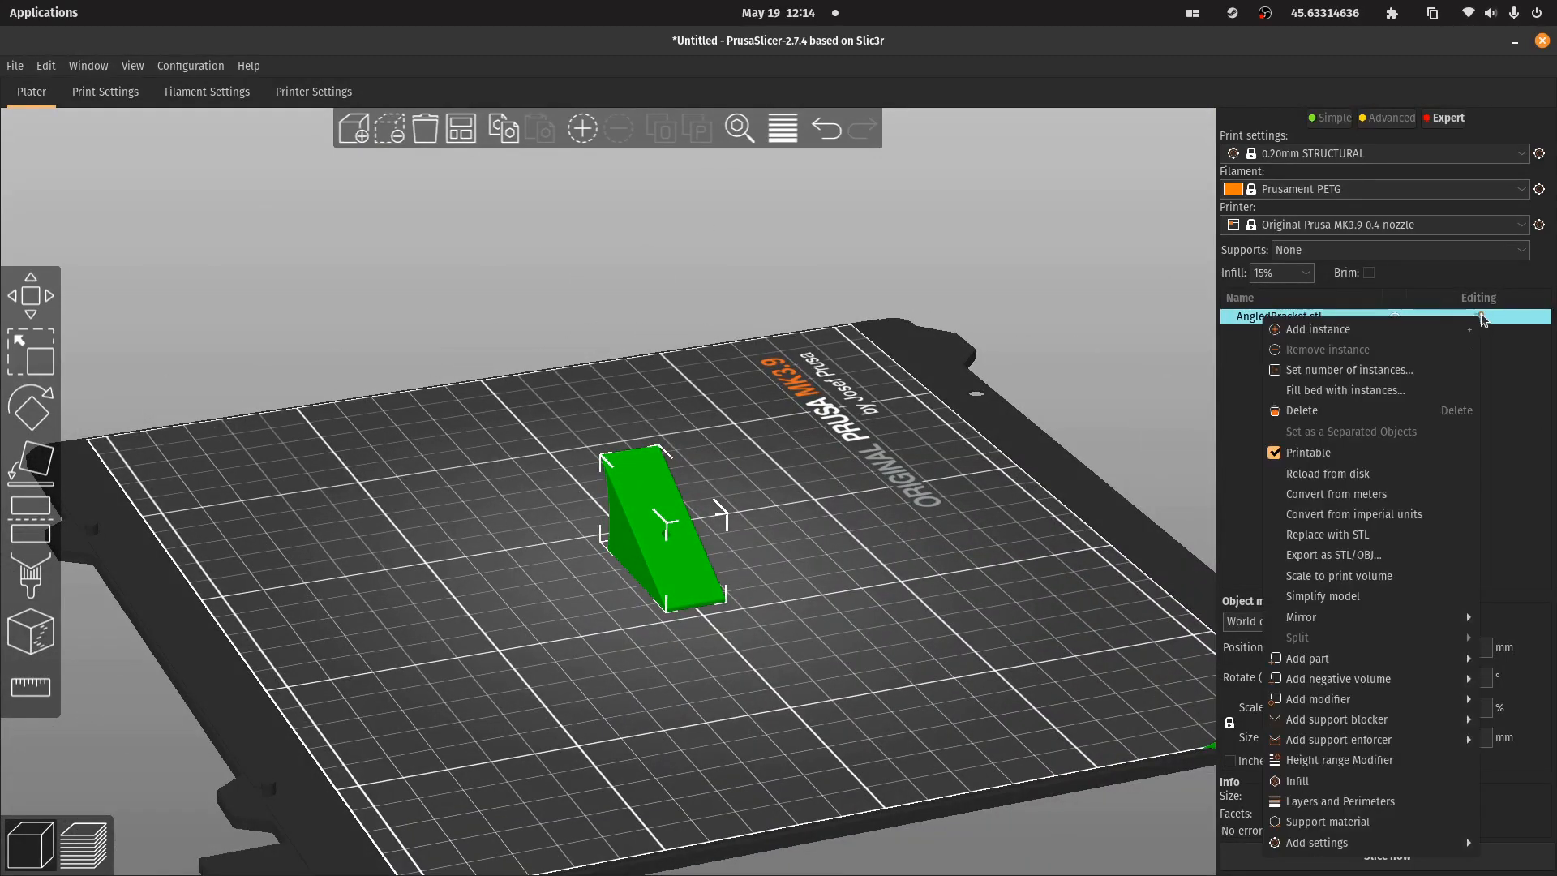
click(1352, 336)
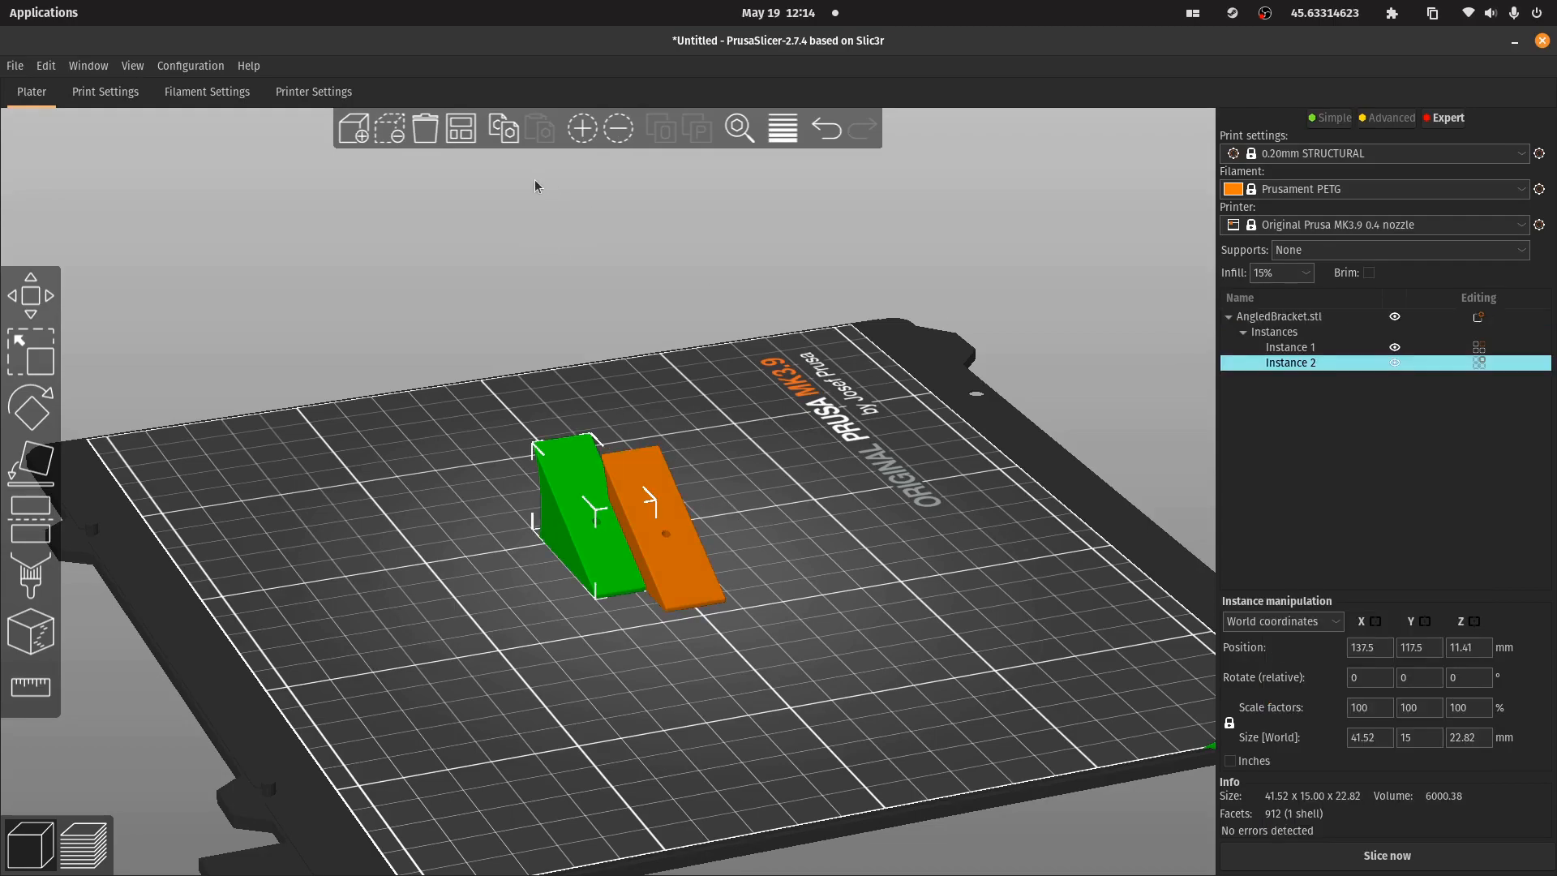
click(463, 131)
drag(884, 480, 695, 430)
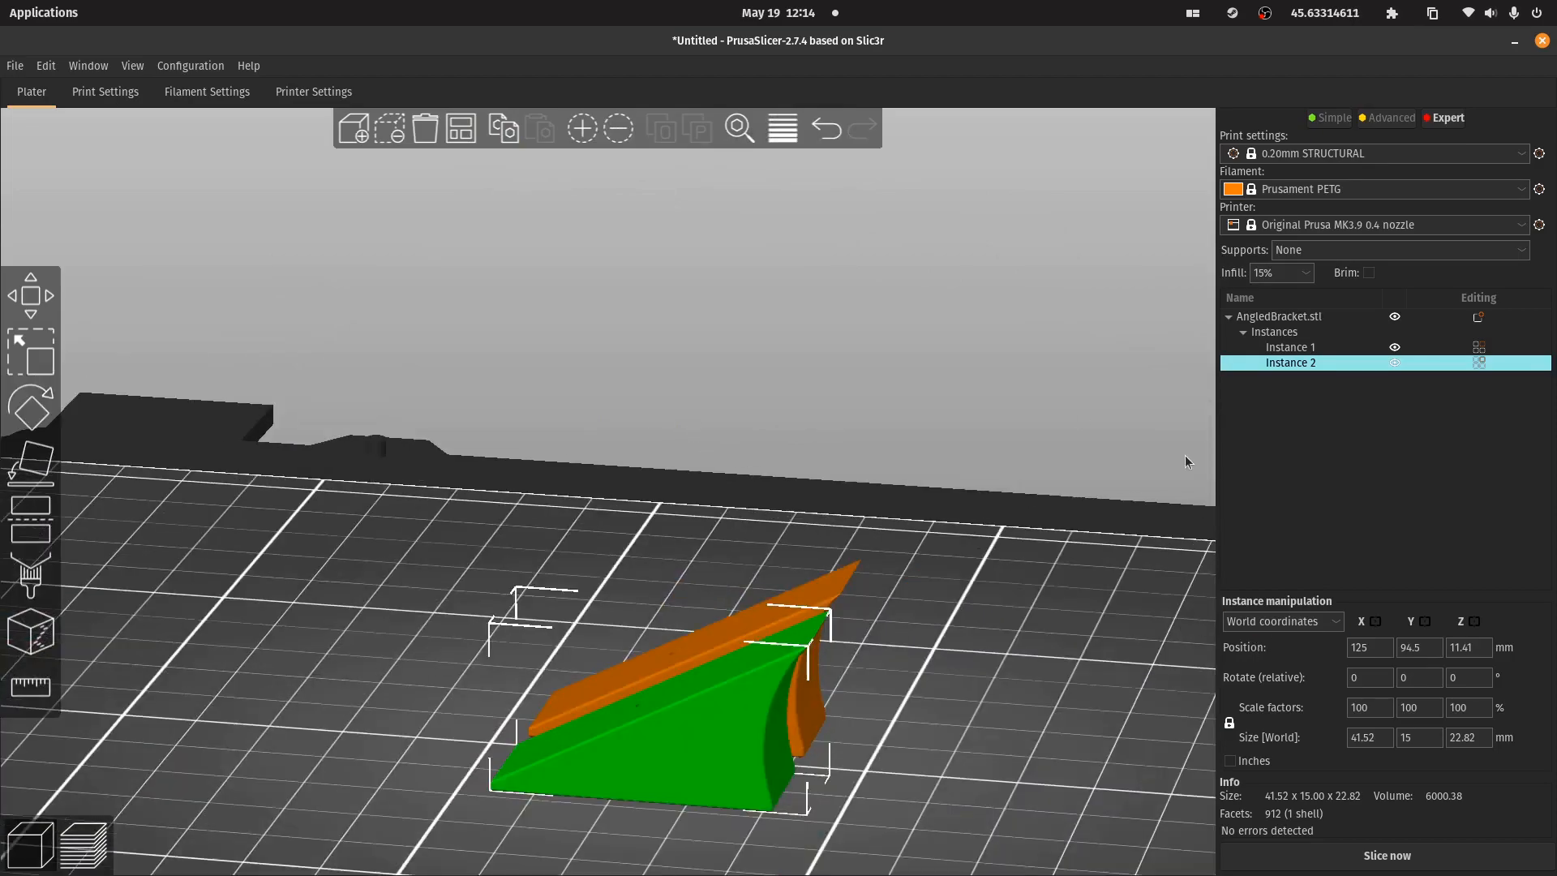
drag(1185, 461, 1034, 455)
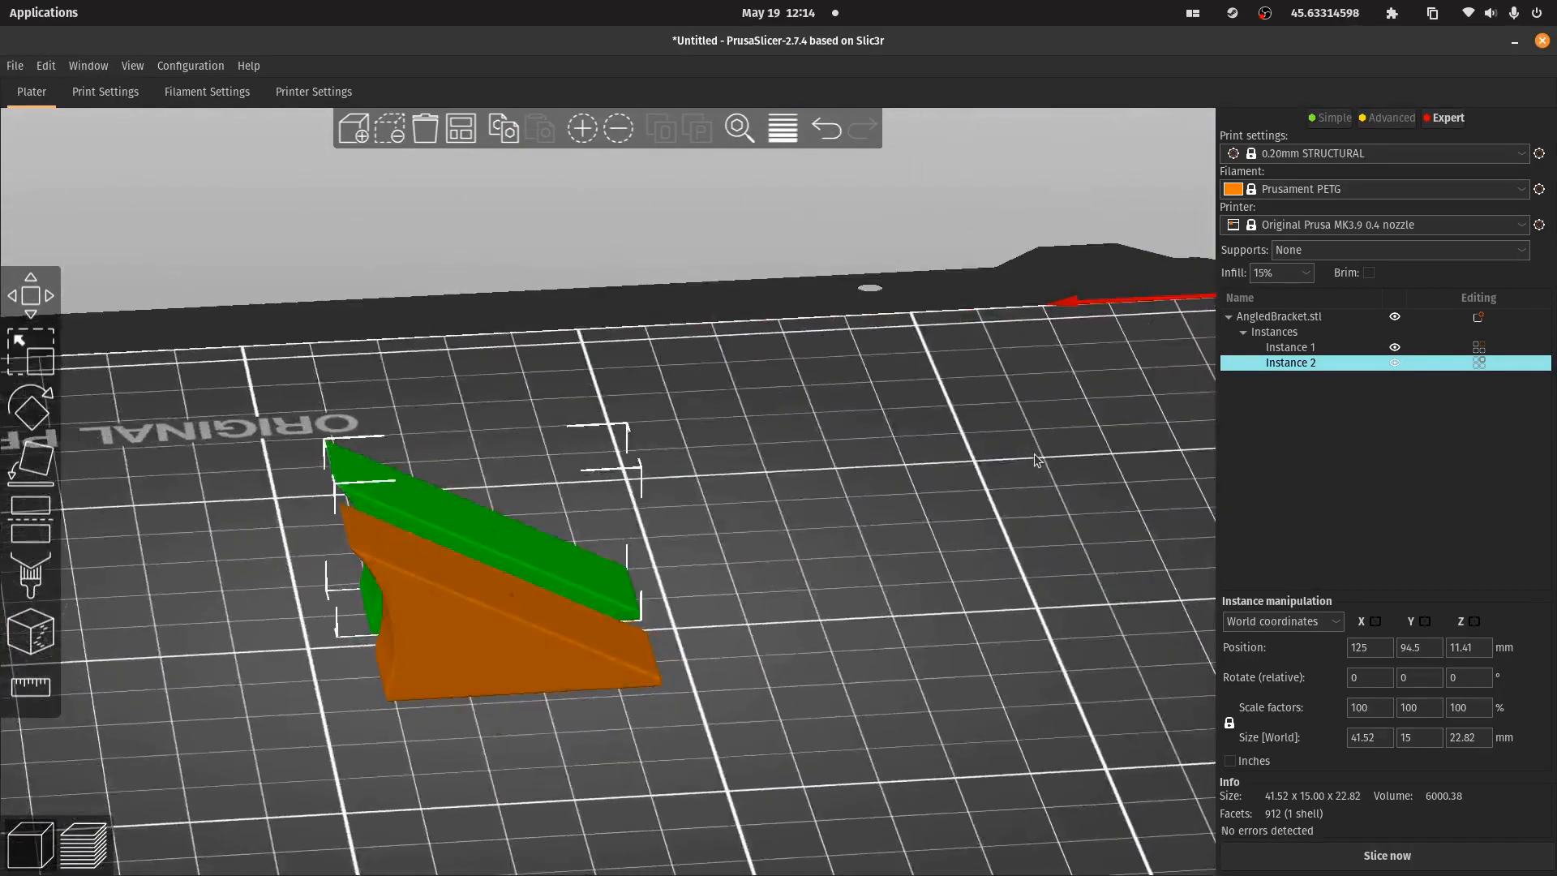
- Try out different resting faces for the two bracket instances with Place on Face
drag(779, 403, 734, 440)
click(44, 463)
click(672, 461)
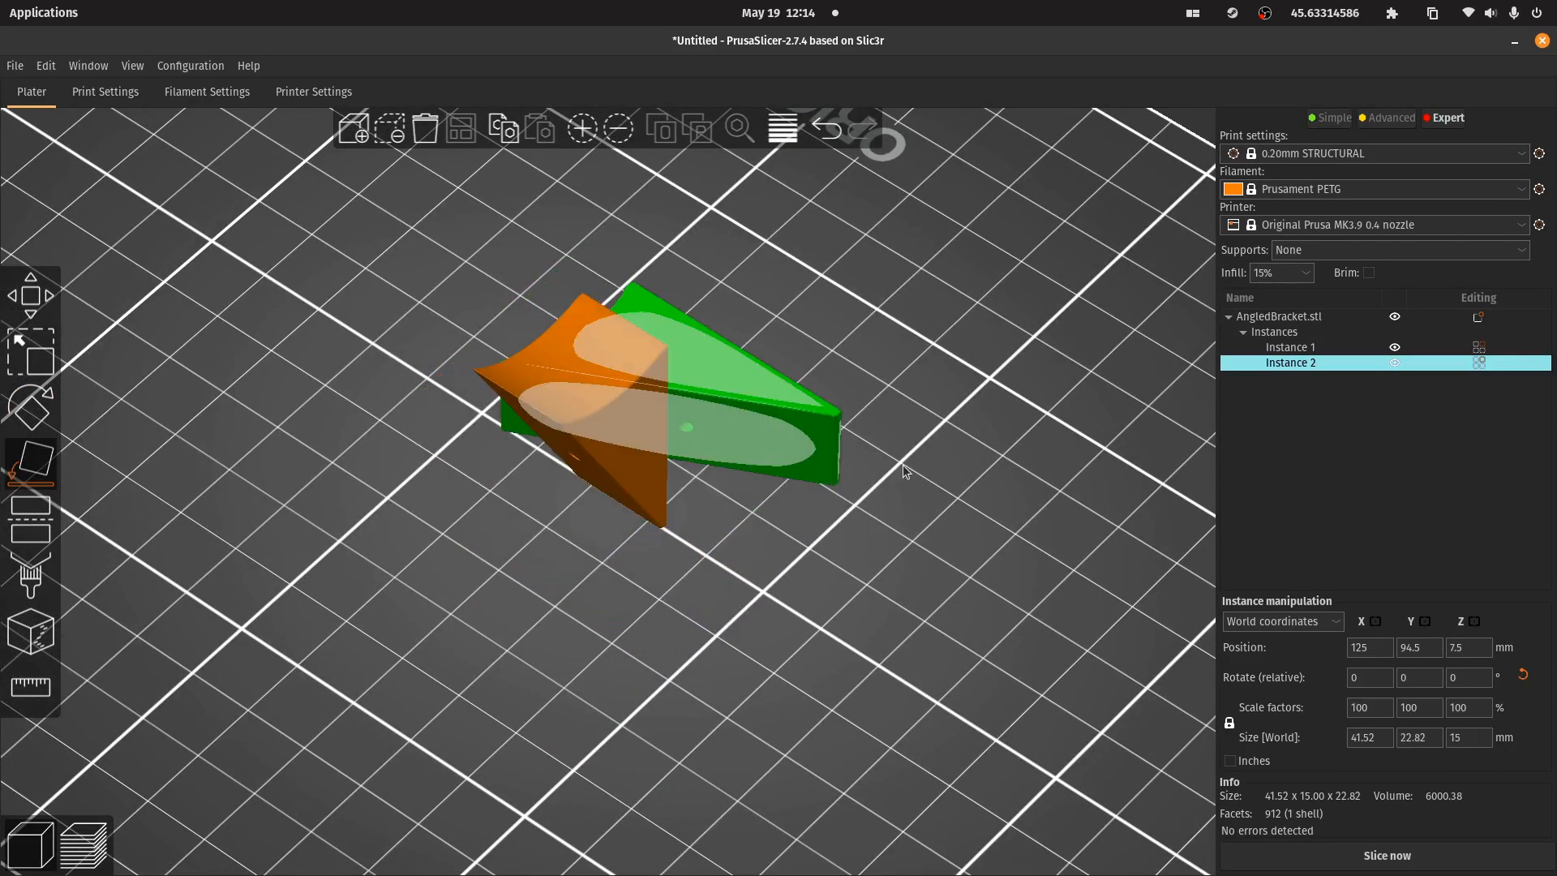
click(566, 445)
drag(901, 459, 940, 432)
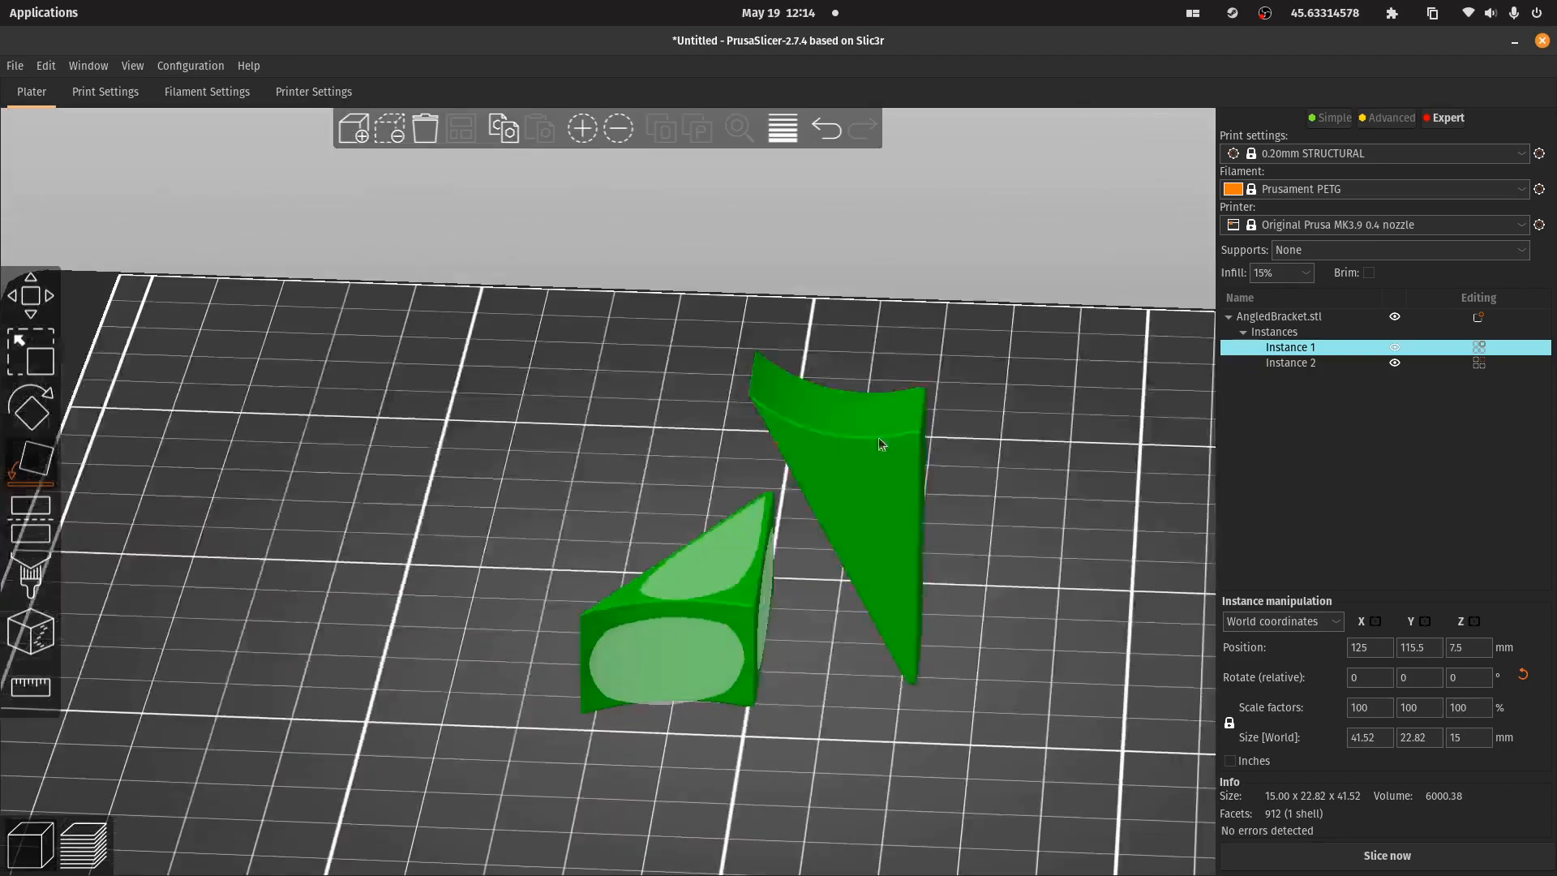
click(879, 436)
- Undo the face placements and the added instance, back to the single imported bracket
key(1)
key(minus)
key(0)
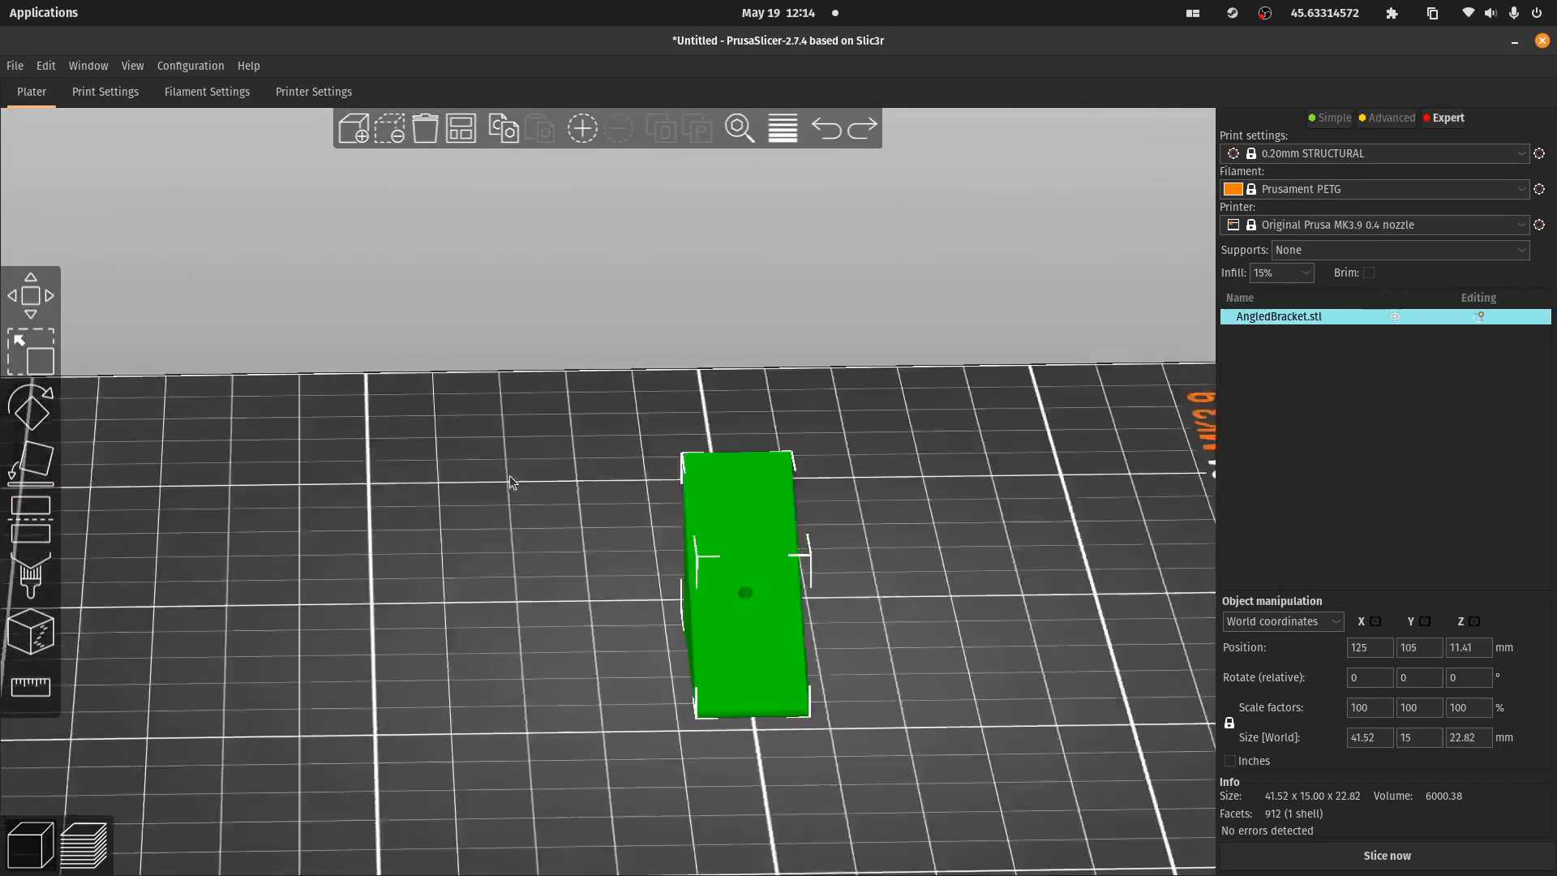
- Lay the bracket on its flat triangular side with Place on Face and examine how the screw hole is oriented
click(14, 485)
drag(441, 566, 635, 650)
click(635, 650)
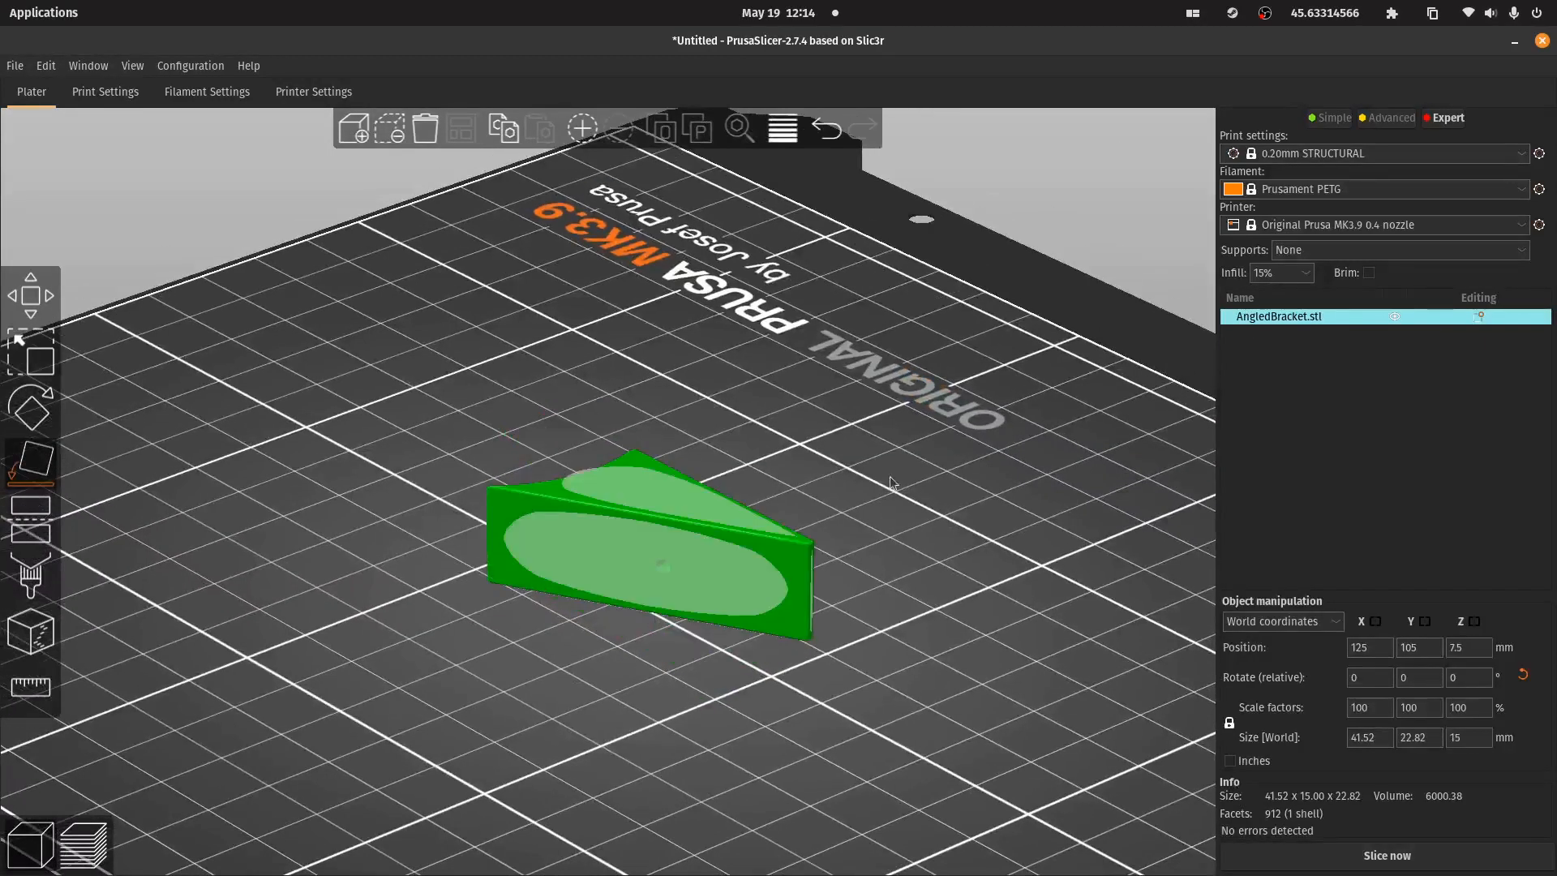
scroll(804, 472, up, 4)
drag(805, 472, 774, 449)
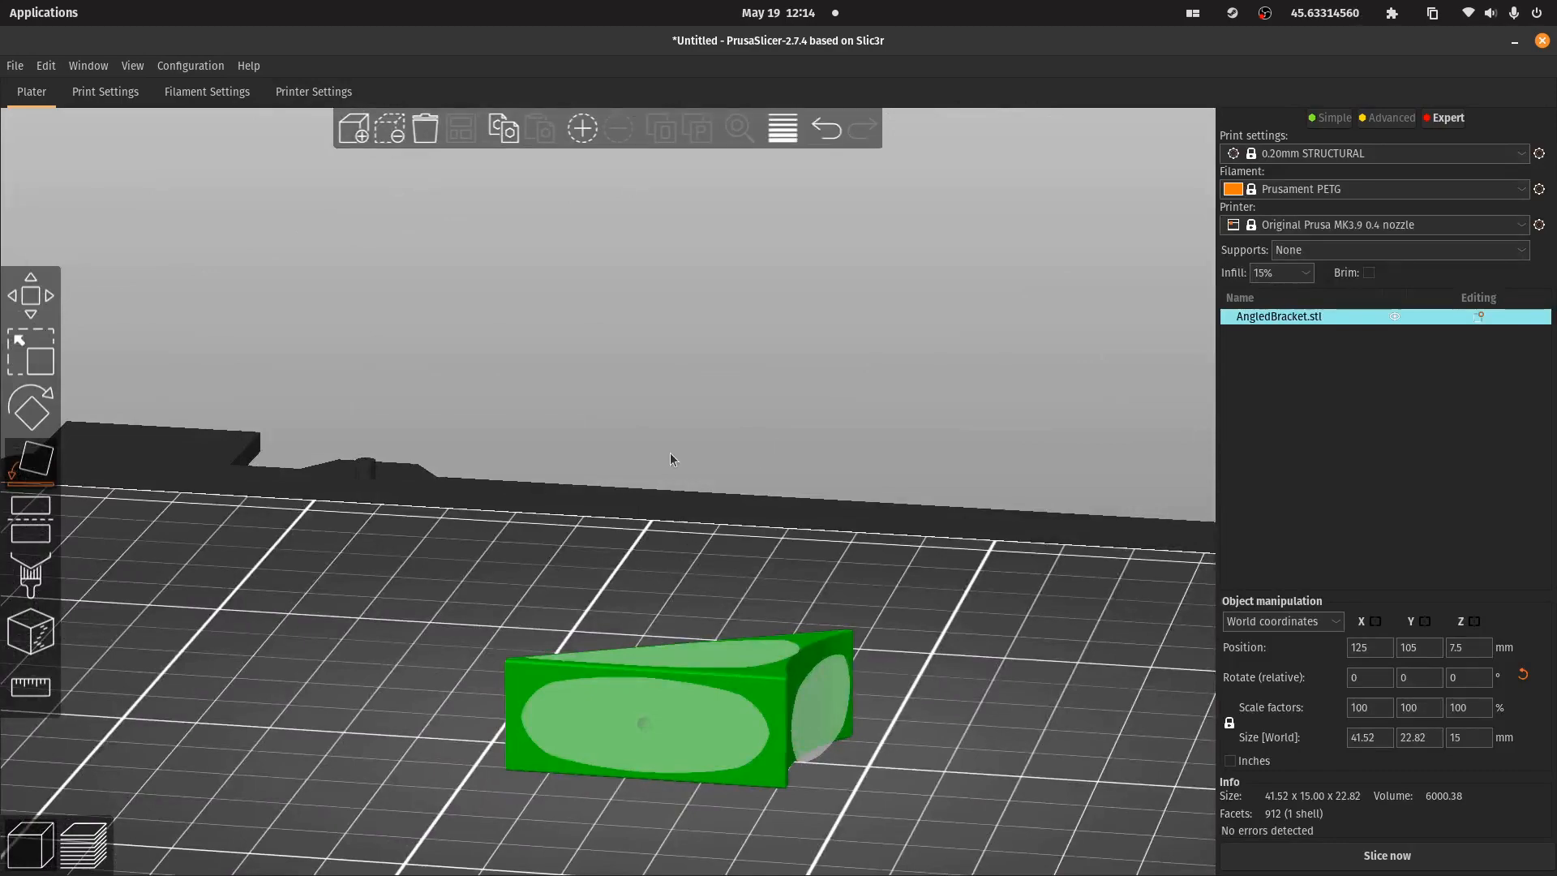
drag(551, 461, 712, 480)
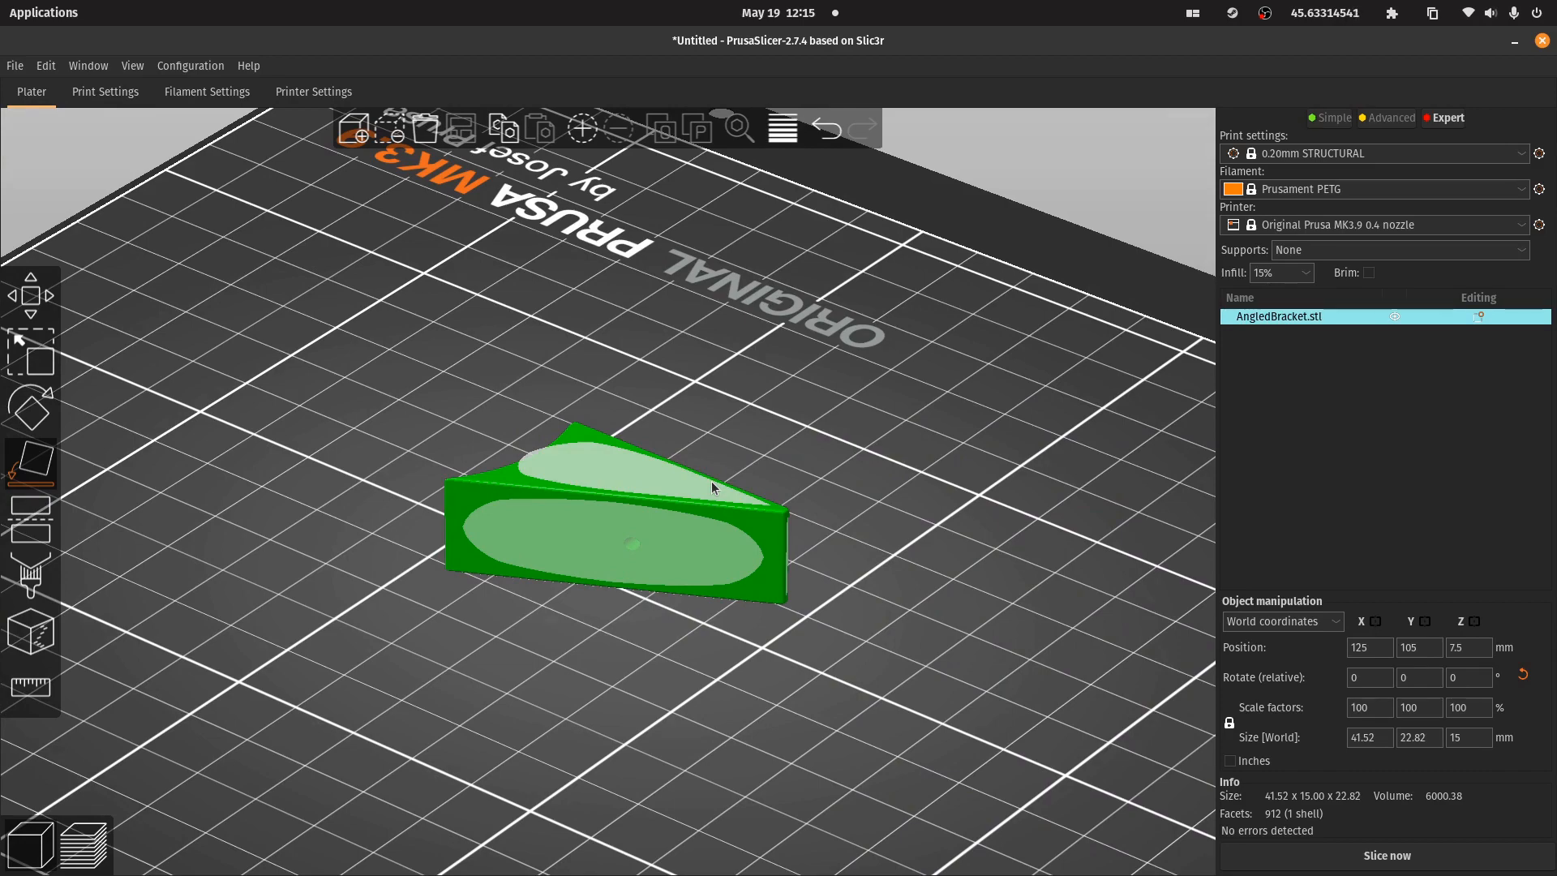
drag(767, 391, 805, 372)
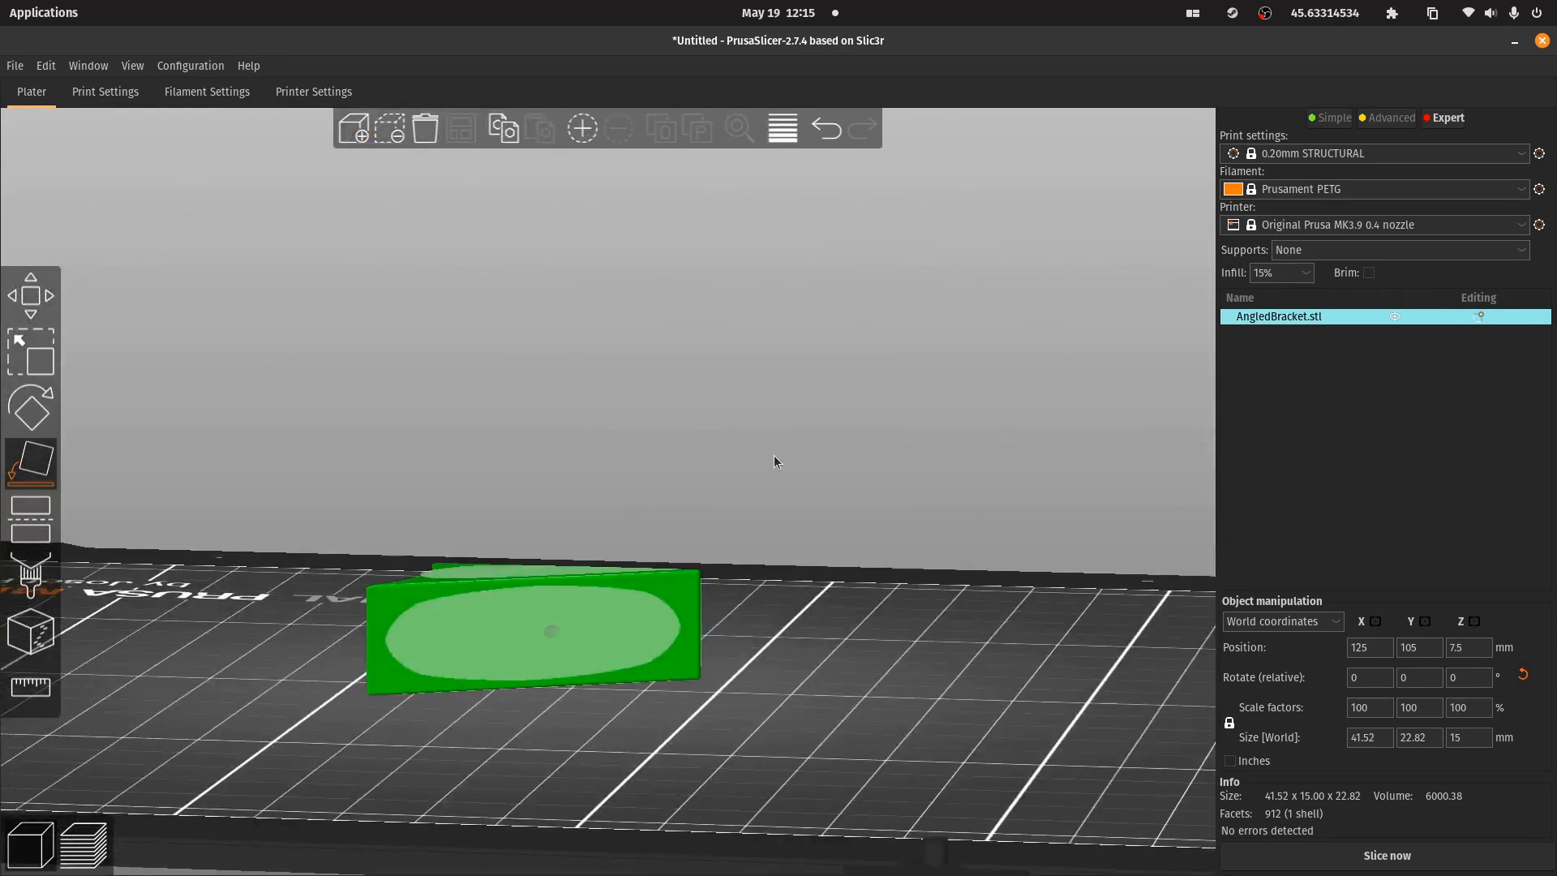
scroll(782, 460, up, 2)
drag(747, 494, 691, 574)
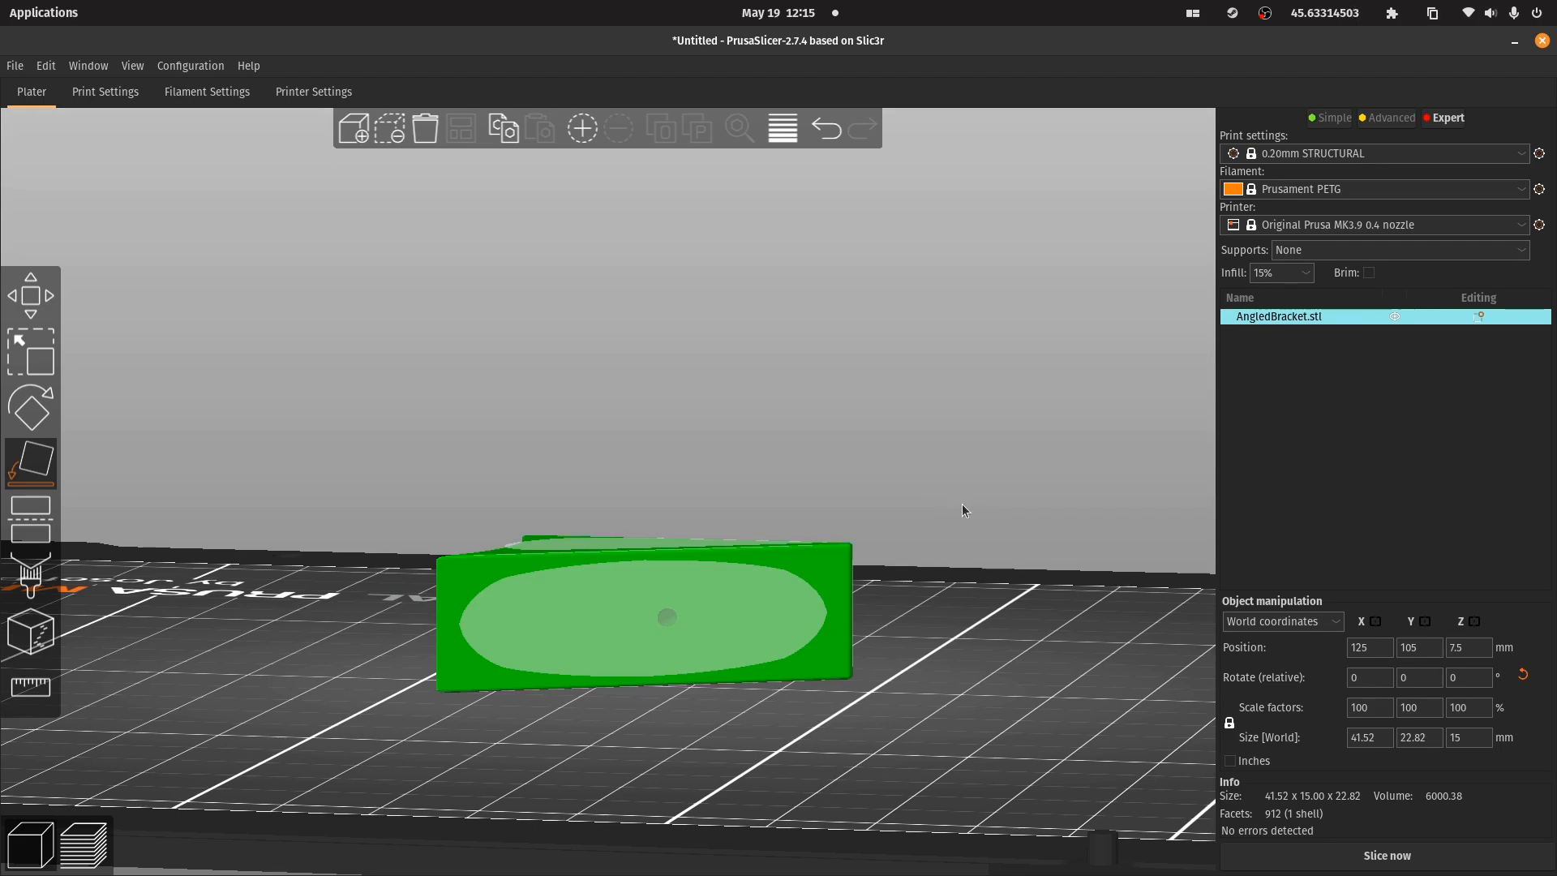
- Try laying the bracket on its sloped face, and clear it from the bed
drag(954, 521, 871, 361)
click(904, 562)
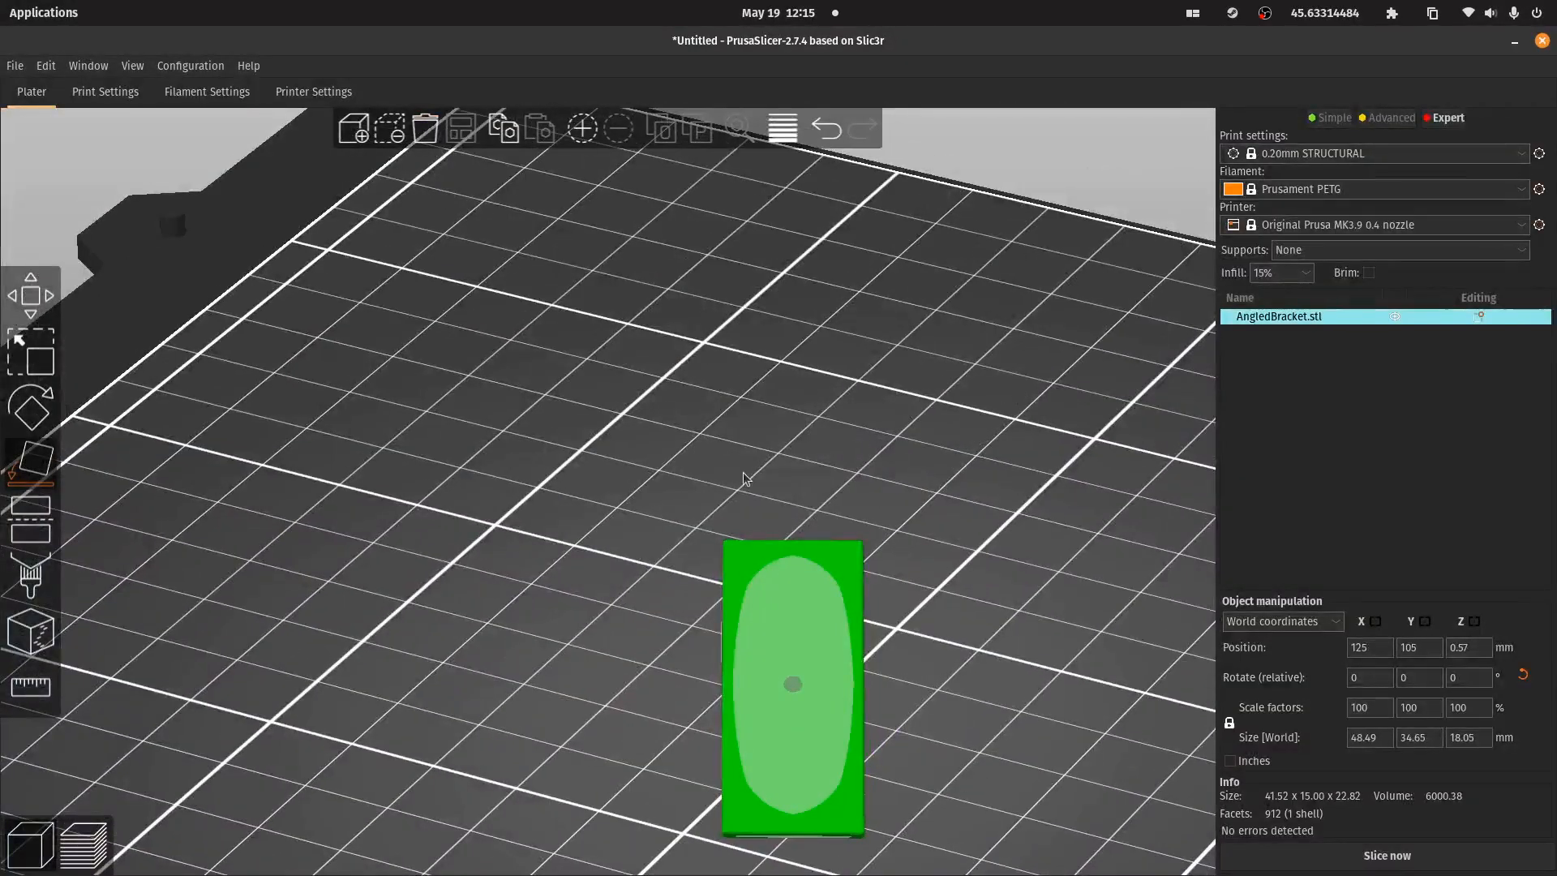
click(744, 473)
click(460, 140)
key(ctrl+Delete)
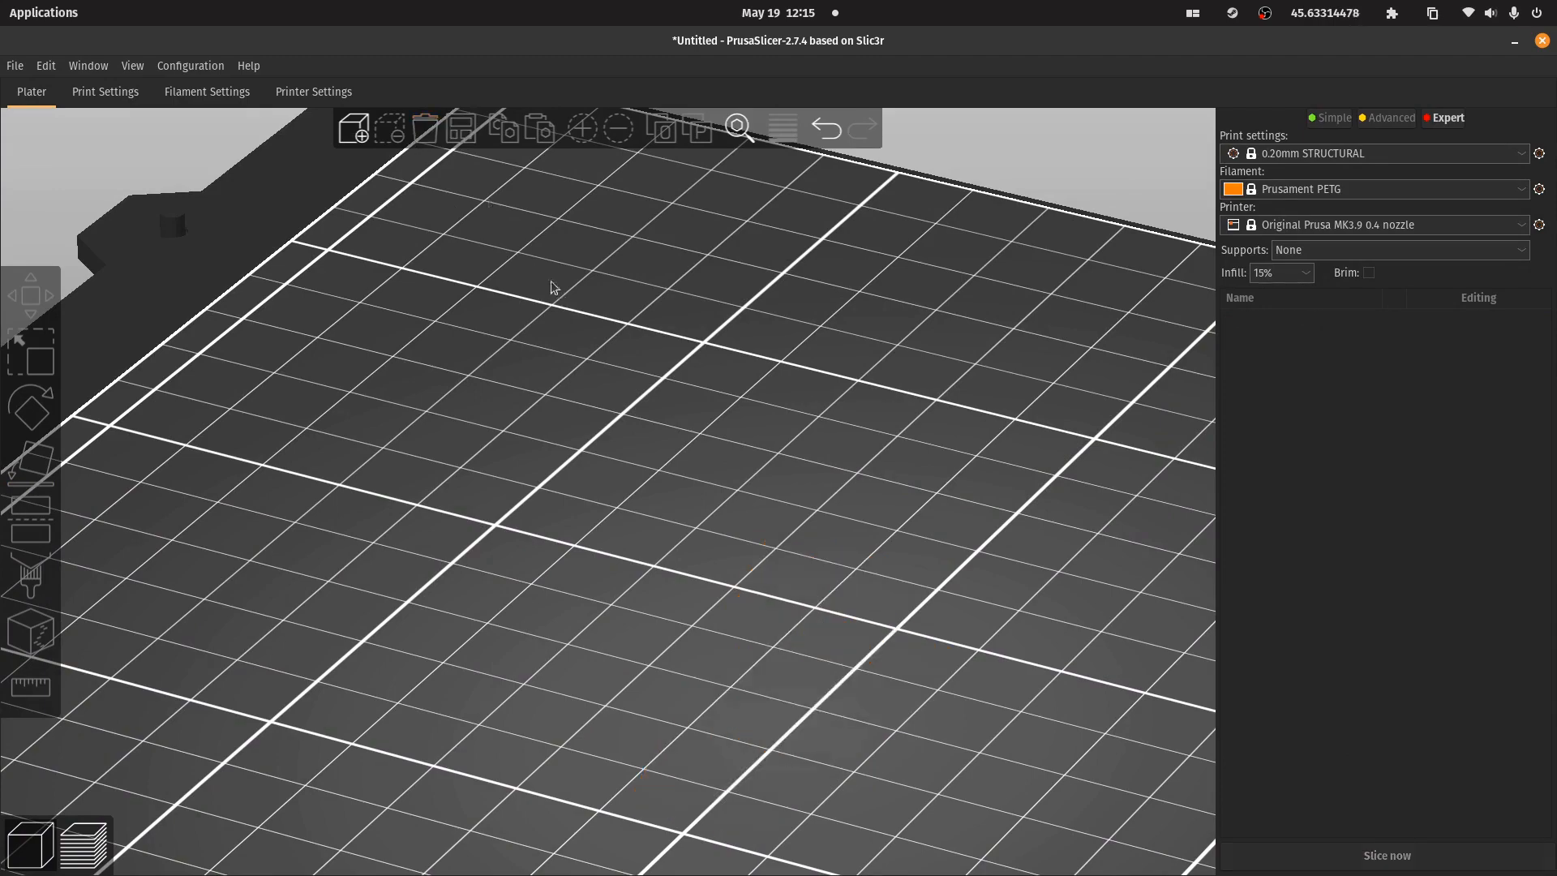
- Bring the bracket back onto the bed, resting on its sloped face and aligned with the bed axes
key(ctrl+z)
key(ctrl+a)
scroll(583, 362, down, 3)
drag(582, 362, 642, 408)
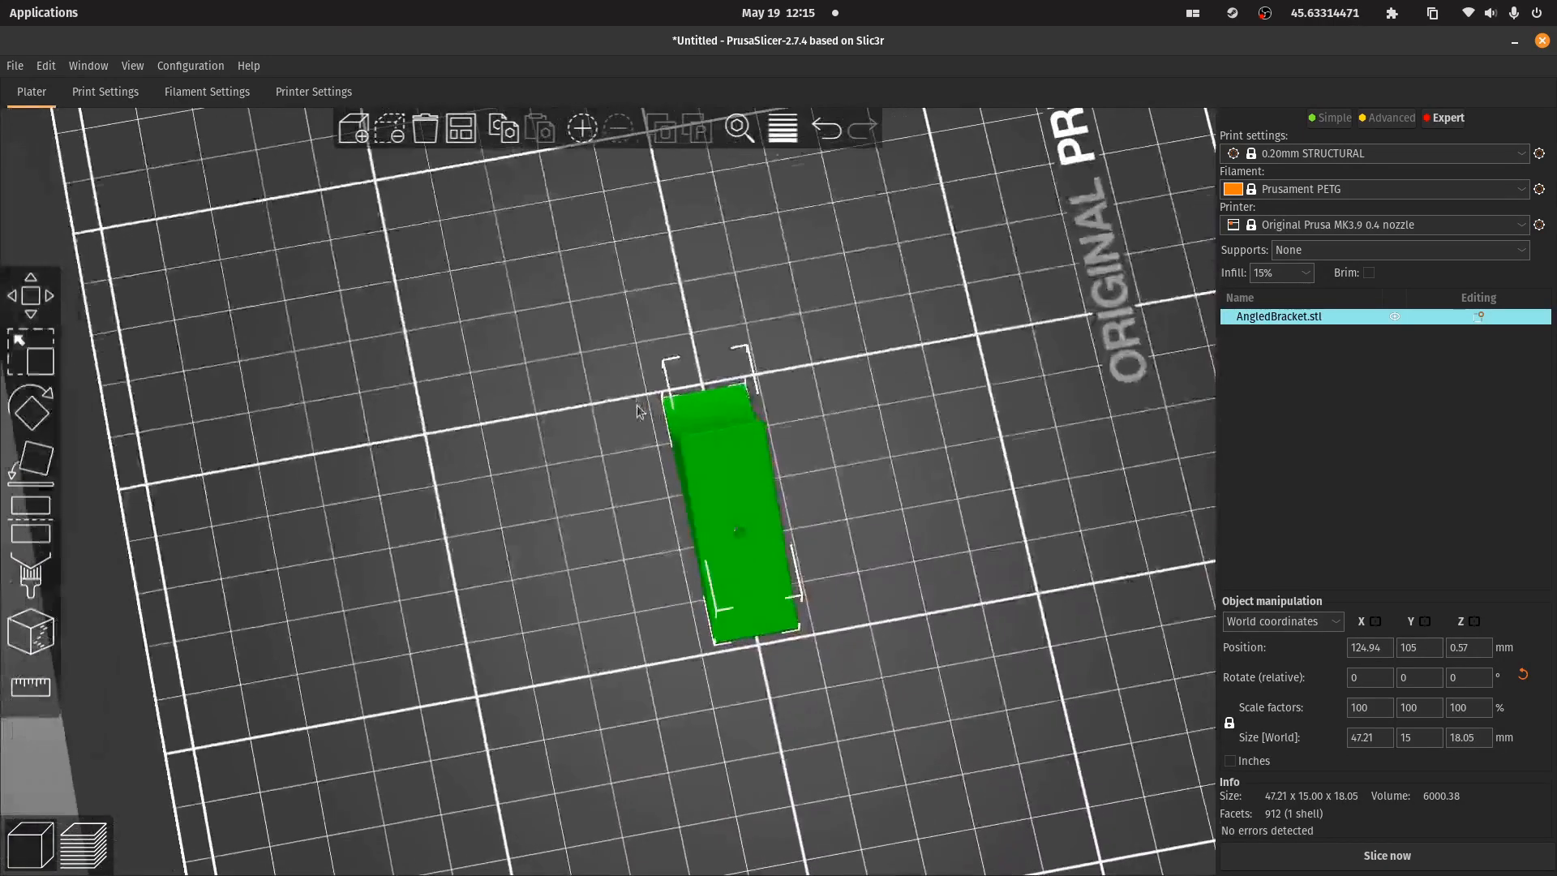
- Add a second instance of the bracket lying on its sloped face and auto-arrange the pair
right_click(1484, 321)
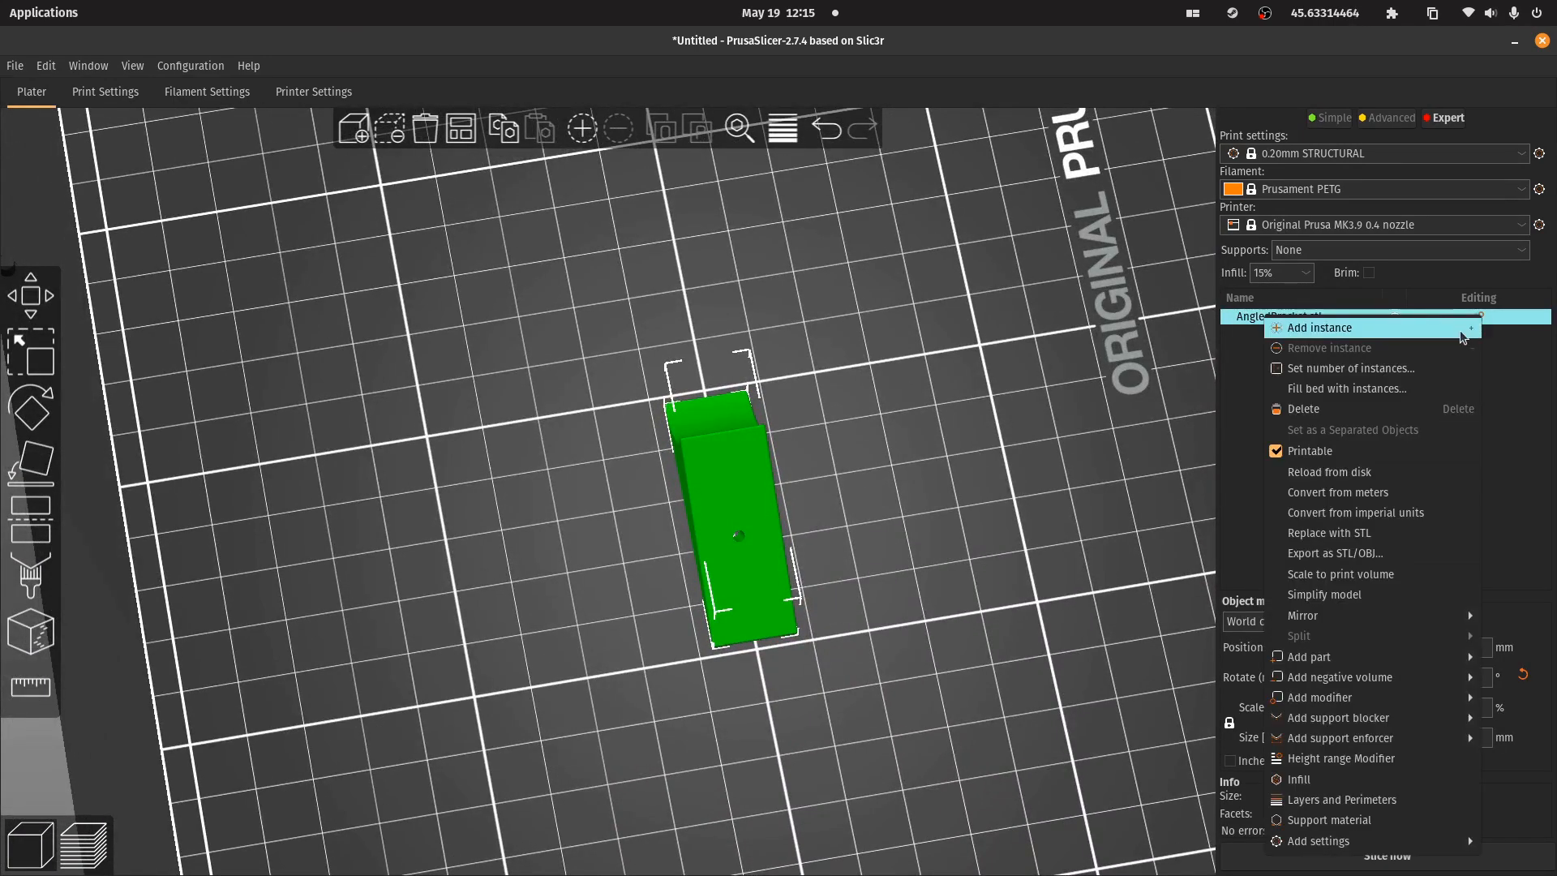
click(1480, 326)
click(456, 136)
drag(409, 322, 1014, 523)
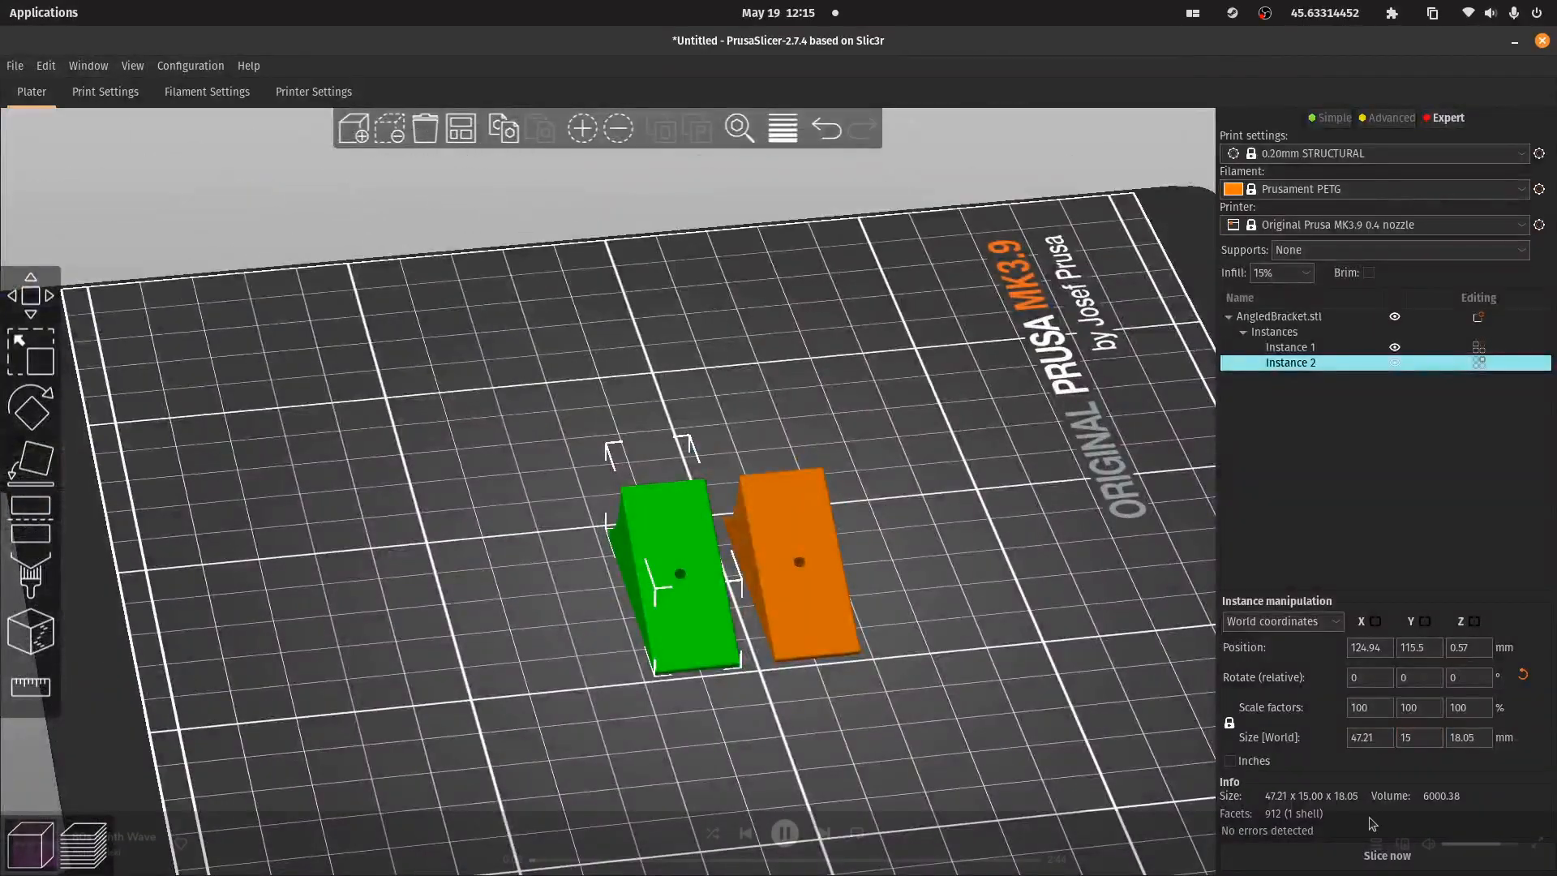
- Slice the two brackets and look over the layer preview around the screw holes
click(1346, 851)
scroll(746, 467, up, 3)
drag(476, 427, 560, 325)
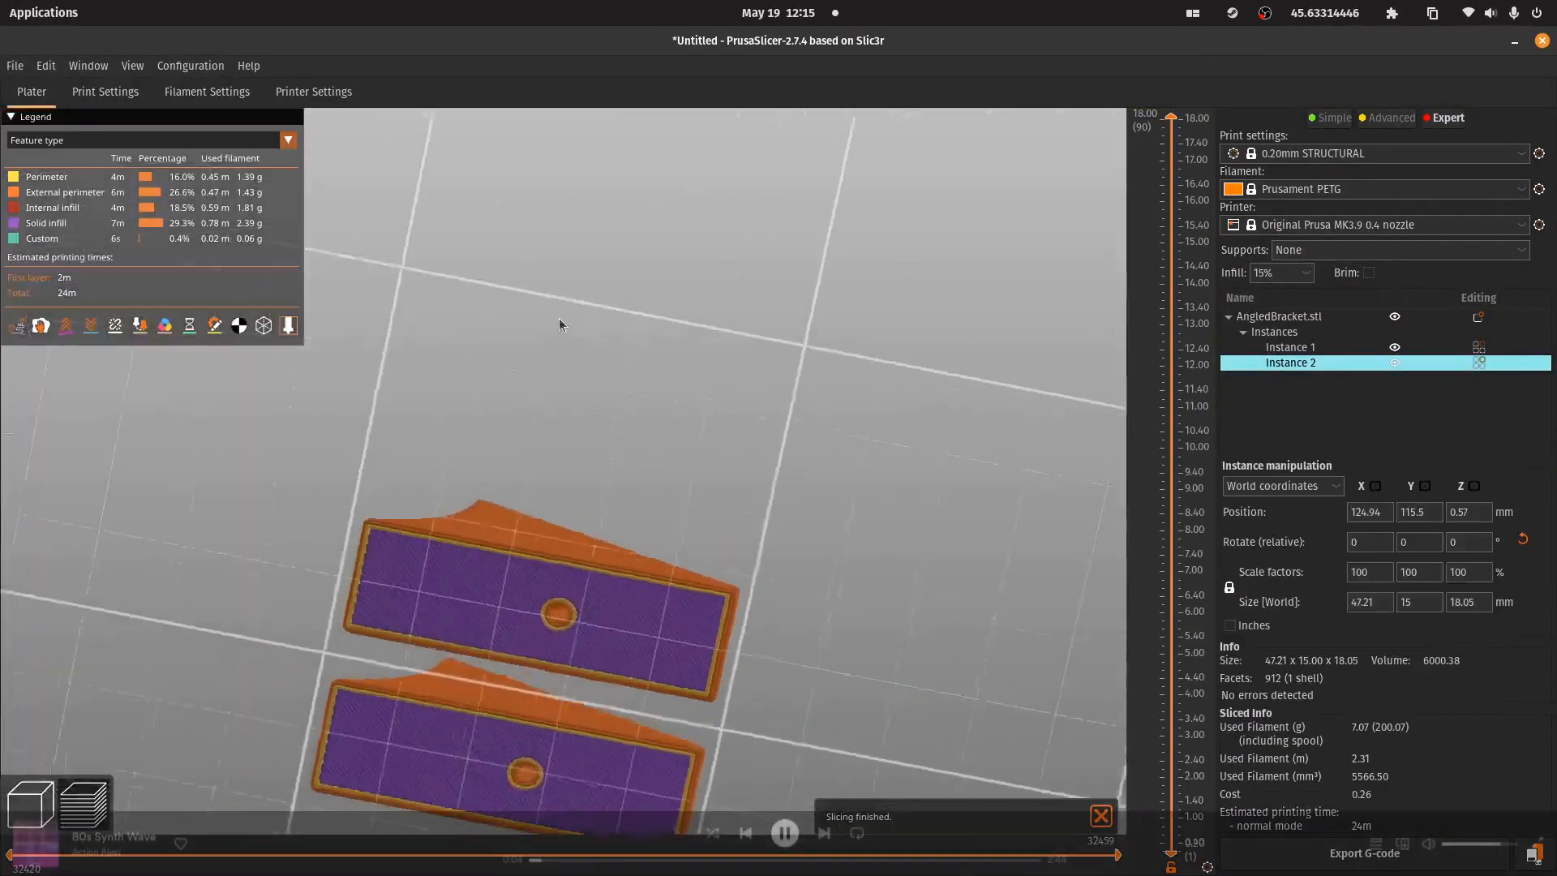